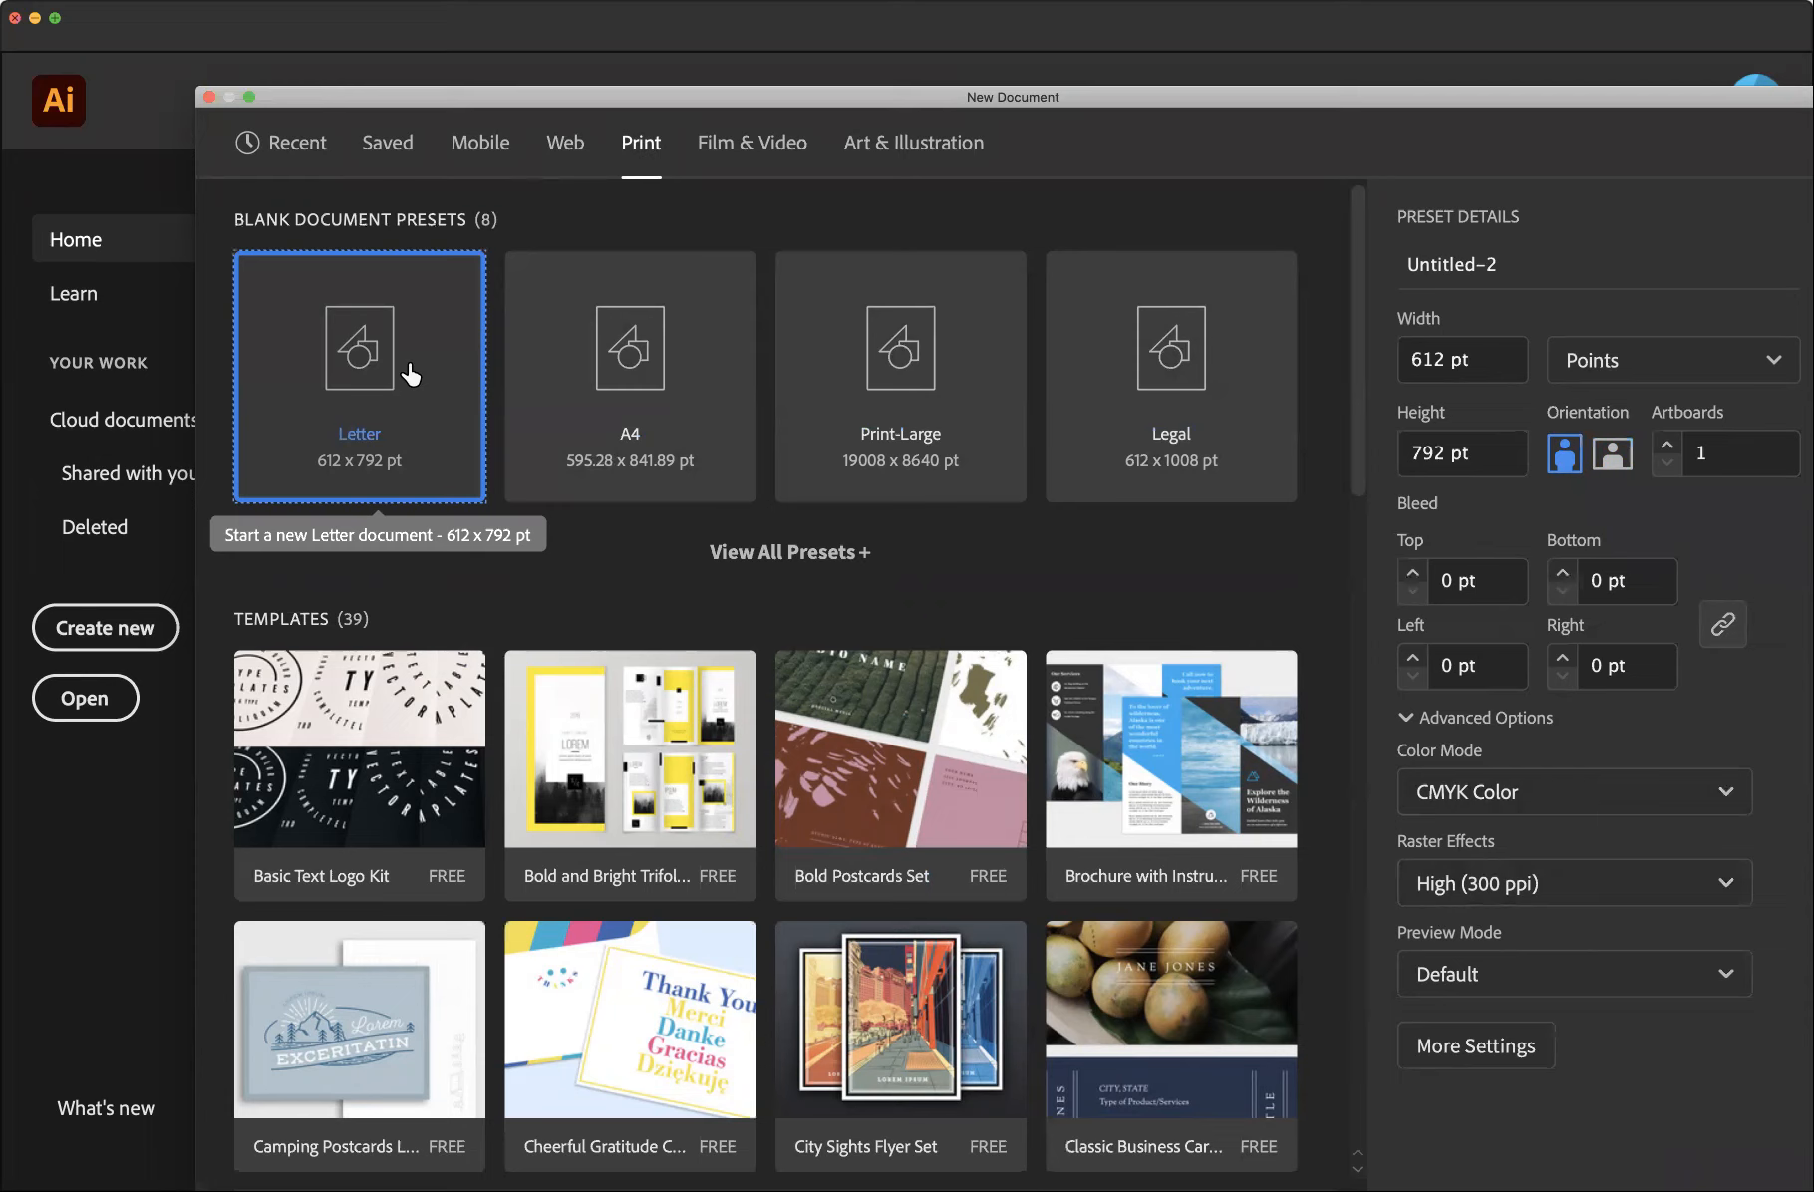
Create a Letter print document with its units set to inches
left_click(1627, 371)
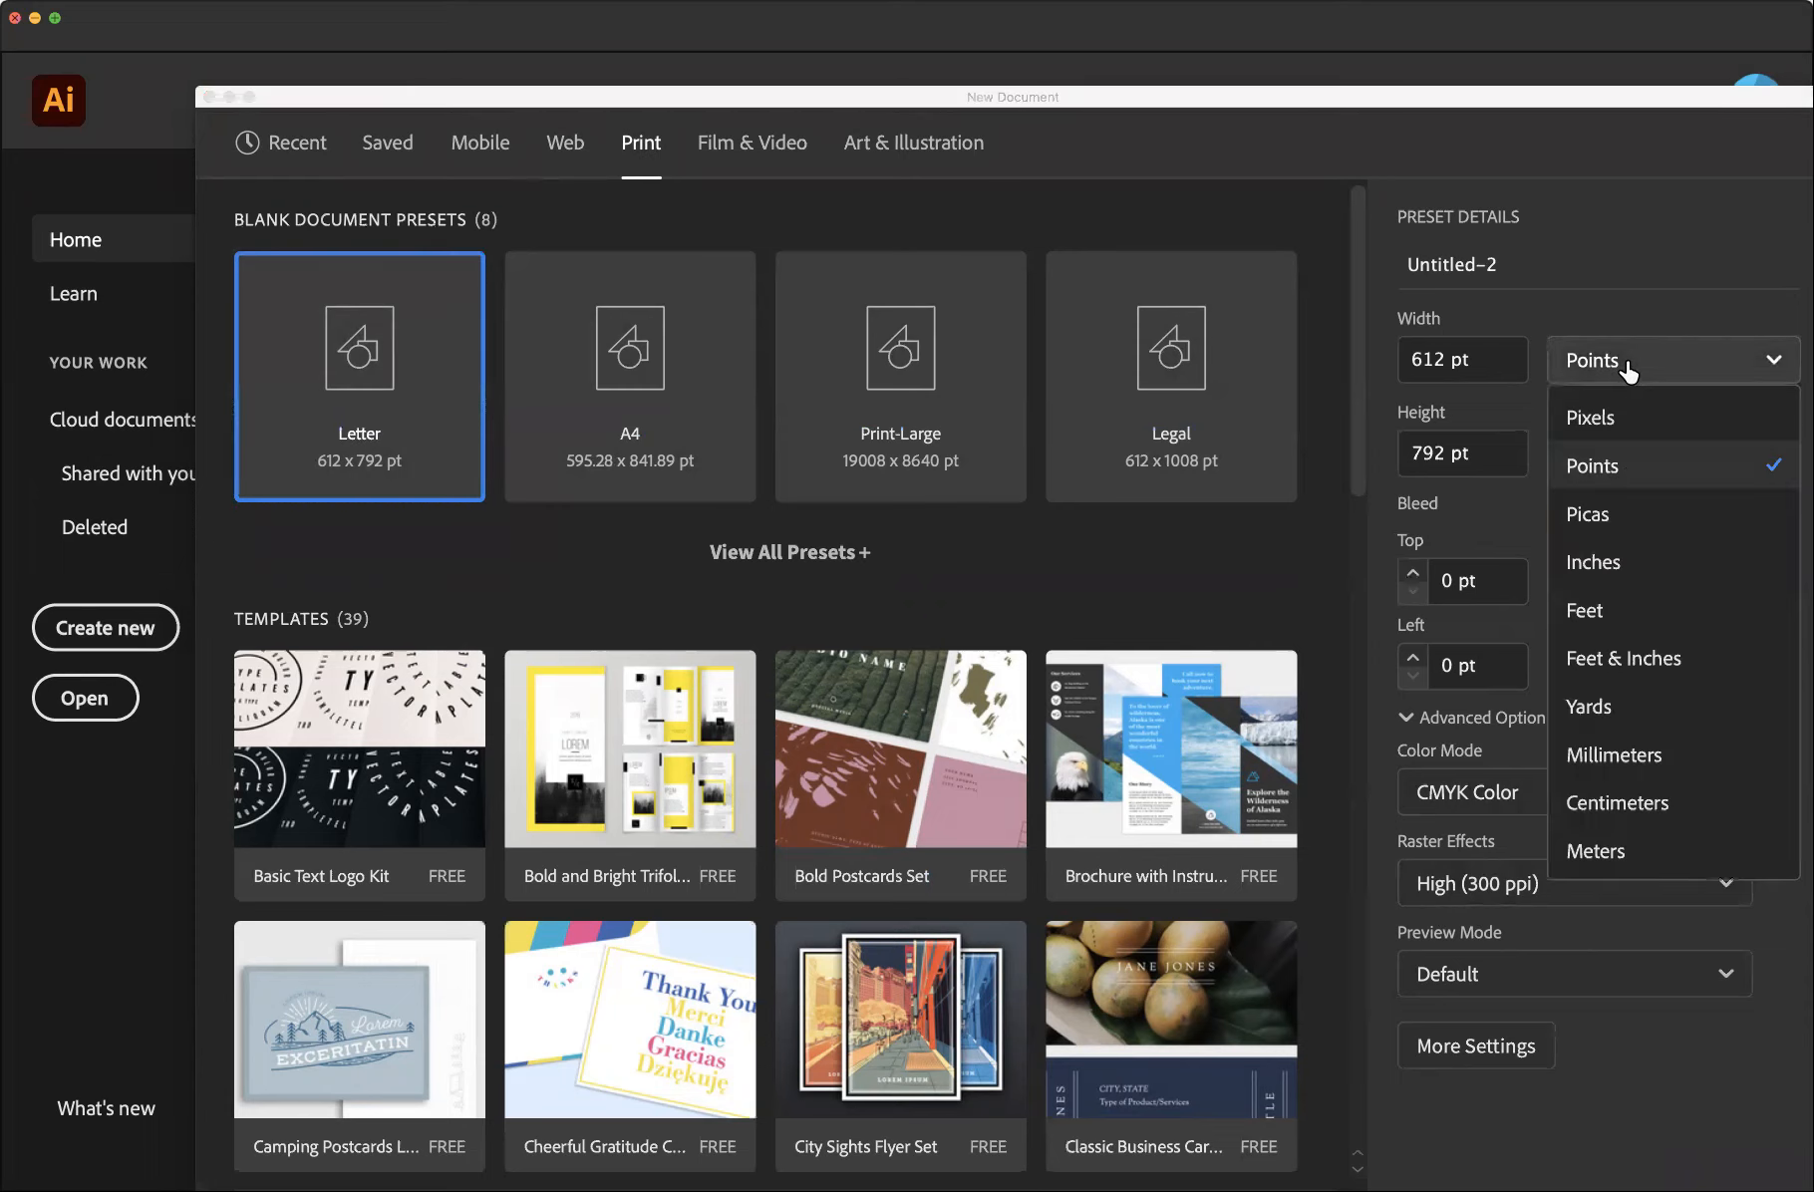
left_click(1607, 563)
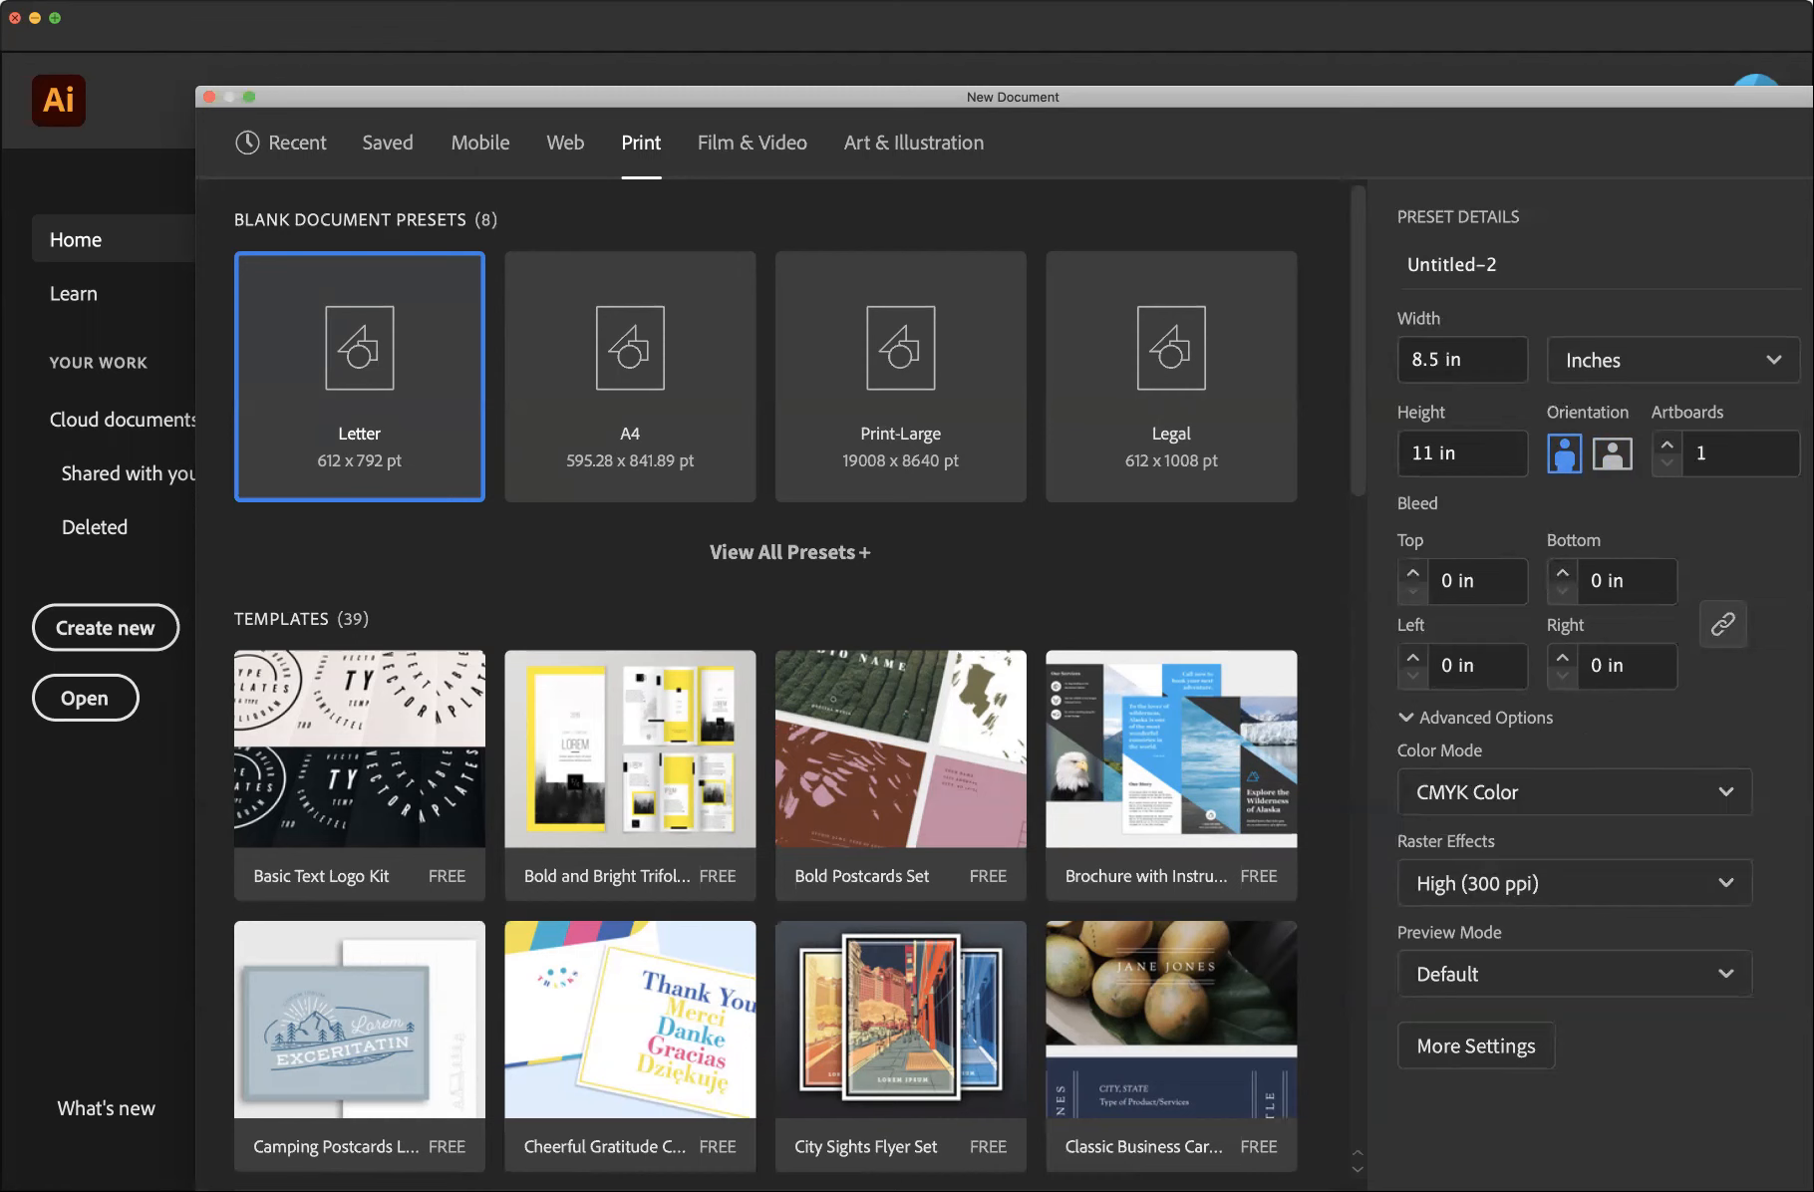
left_click_drag(1518, 97, 1421, 17)
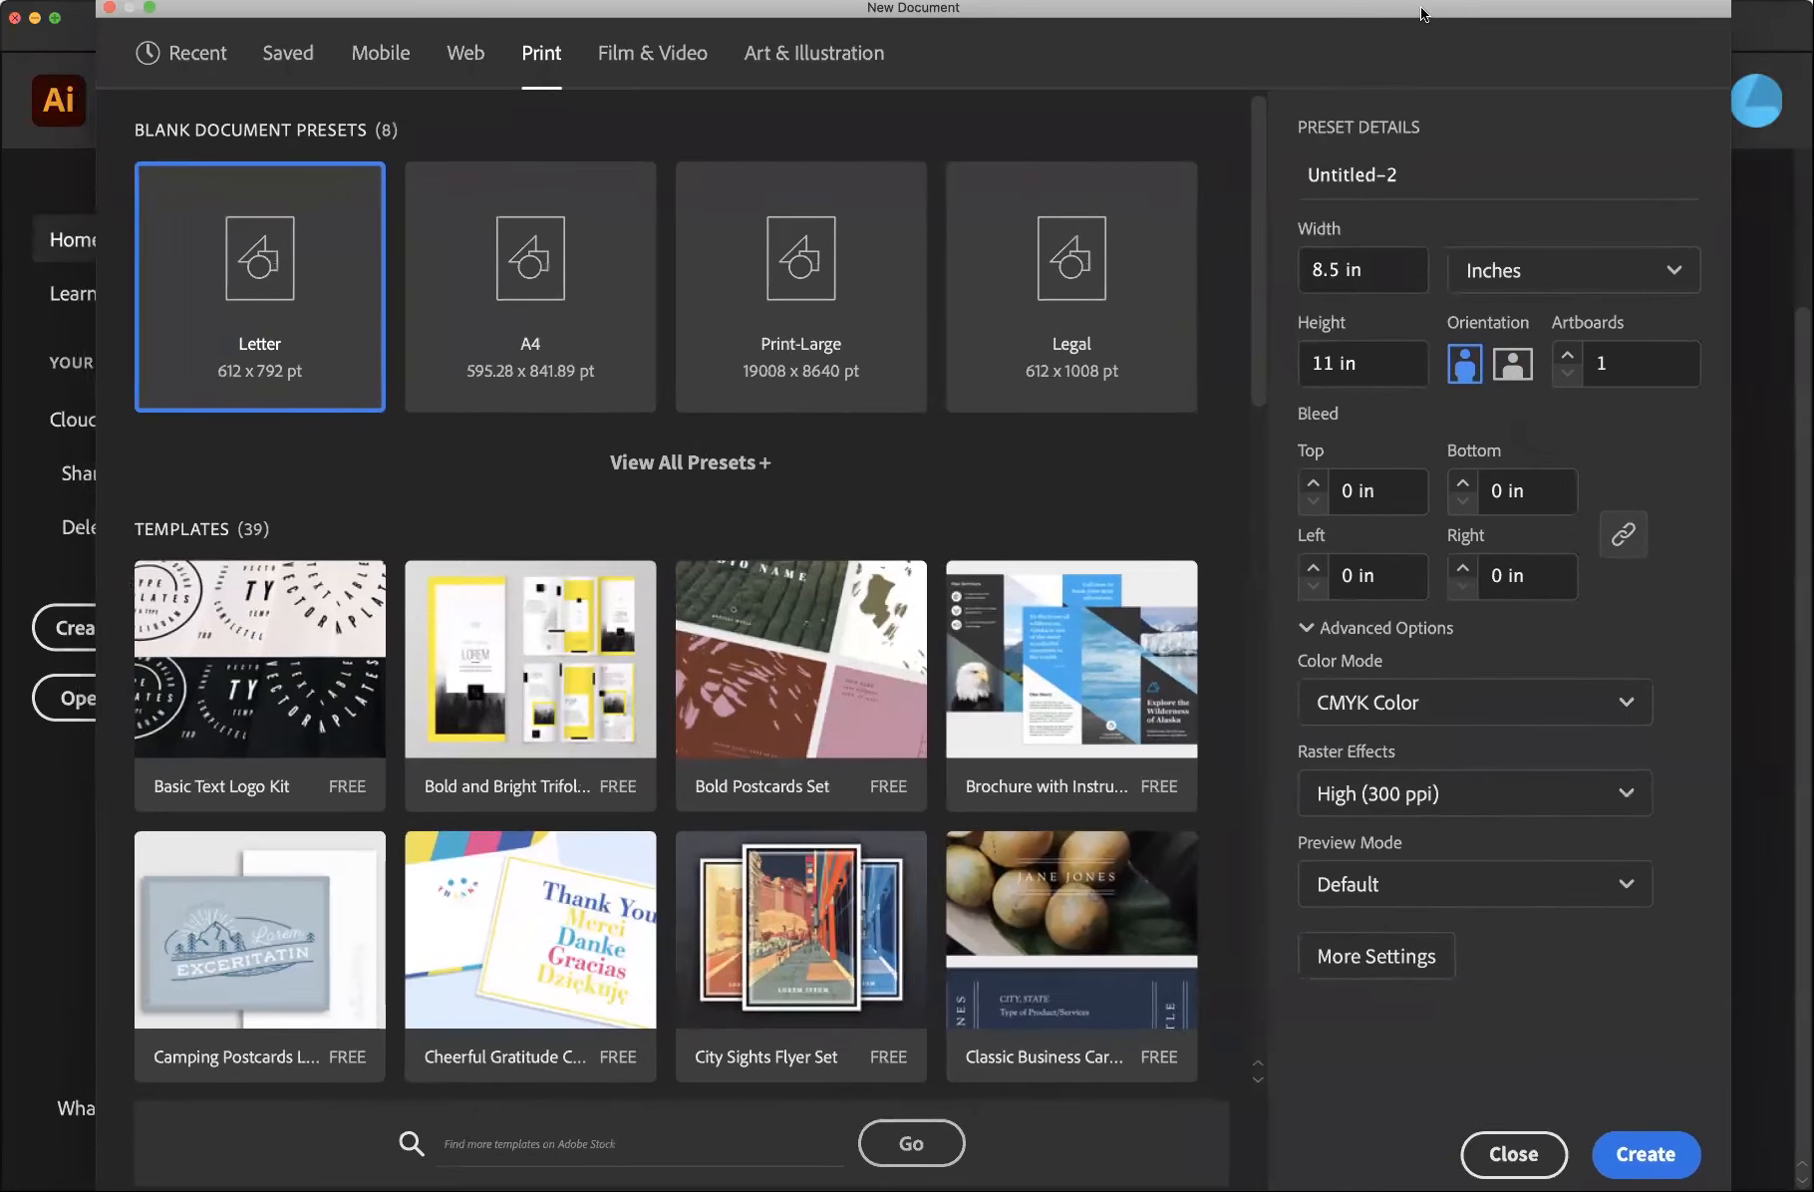
left_click(1646, 1154)
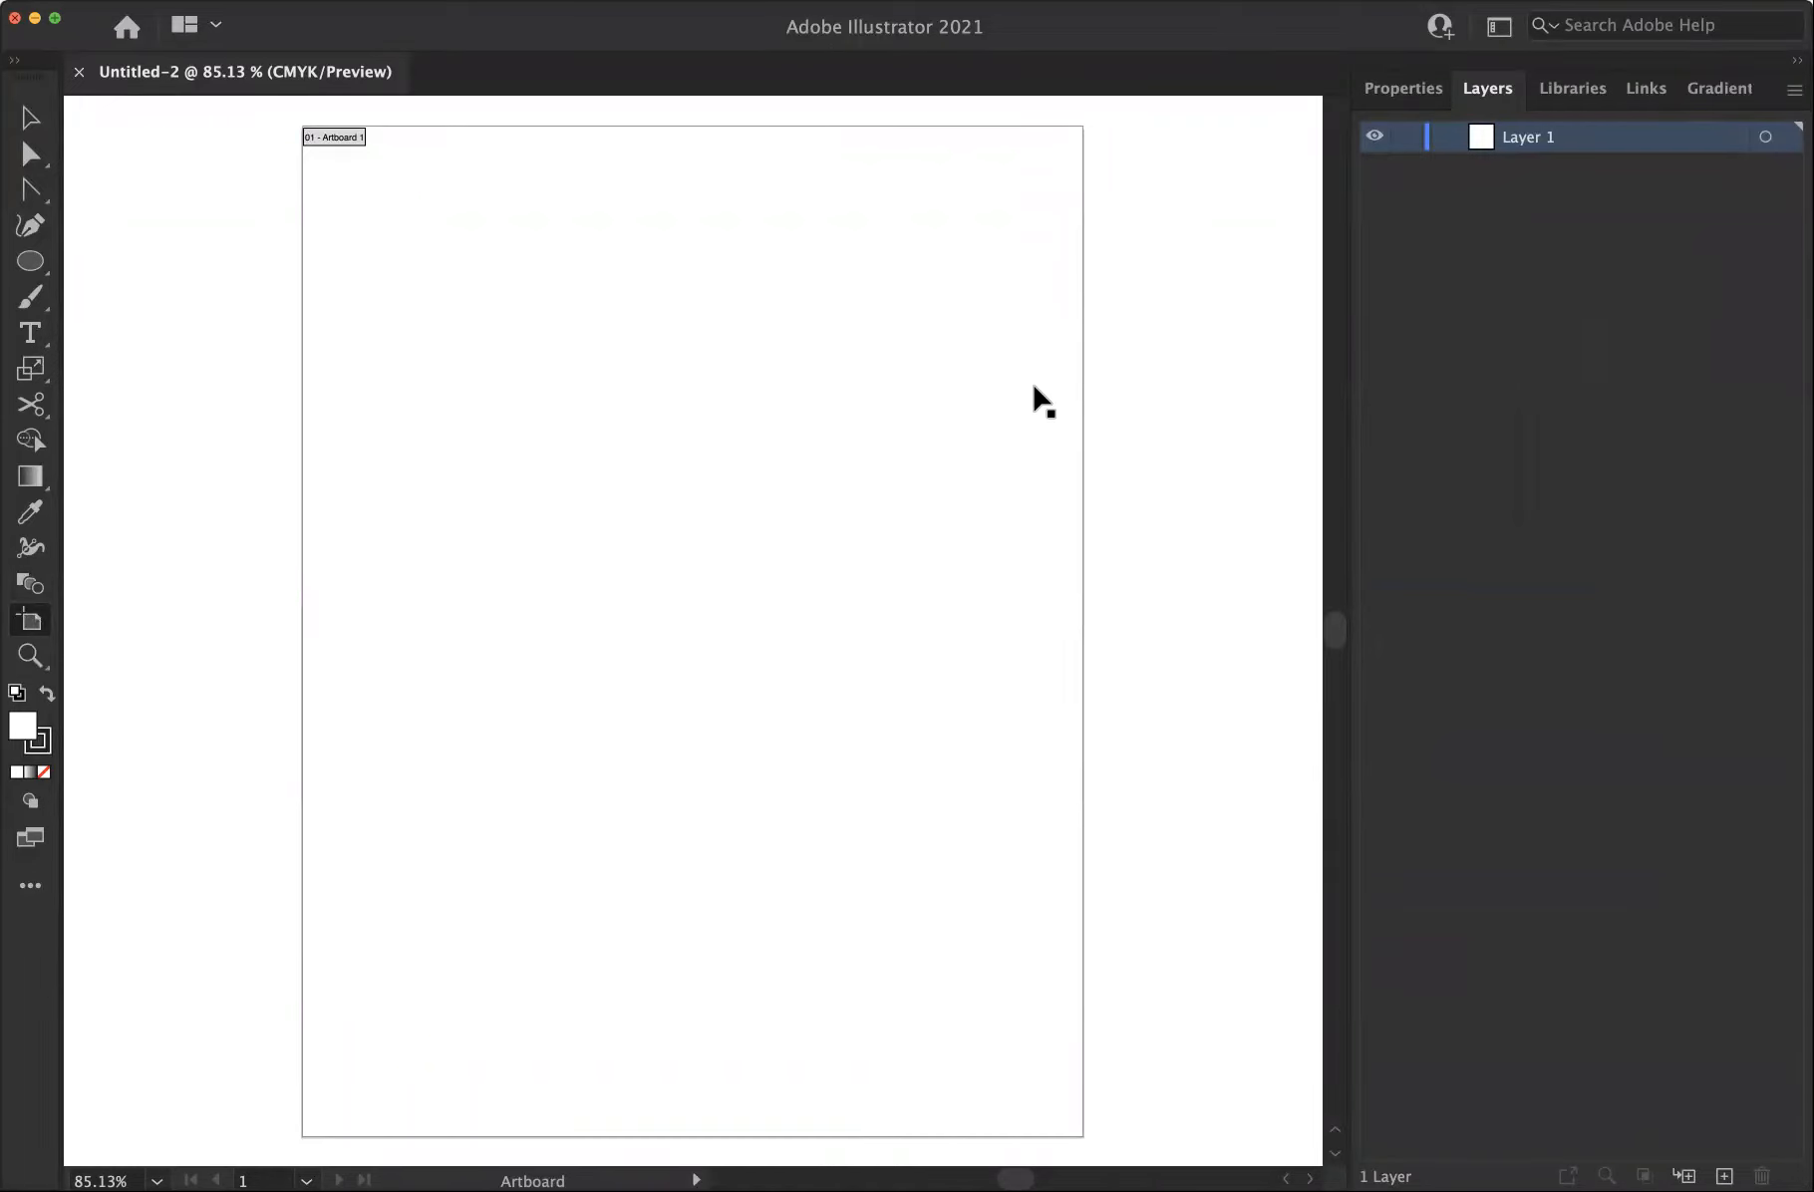
left_click(1411, 94)
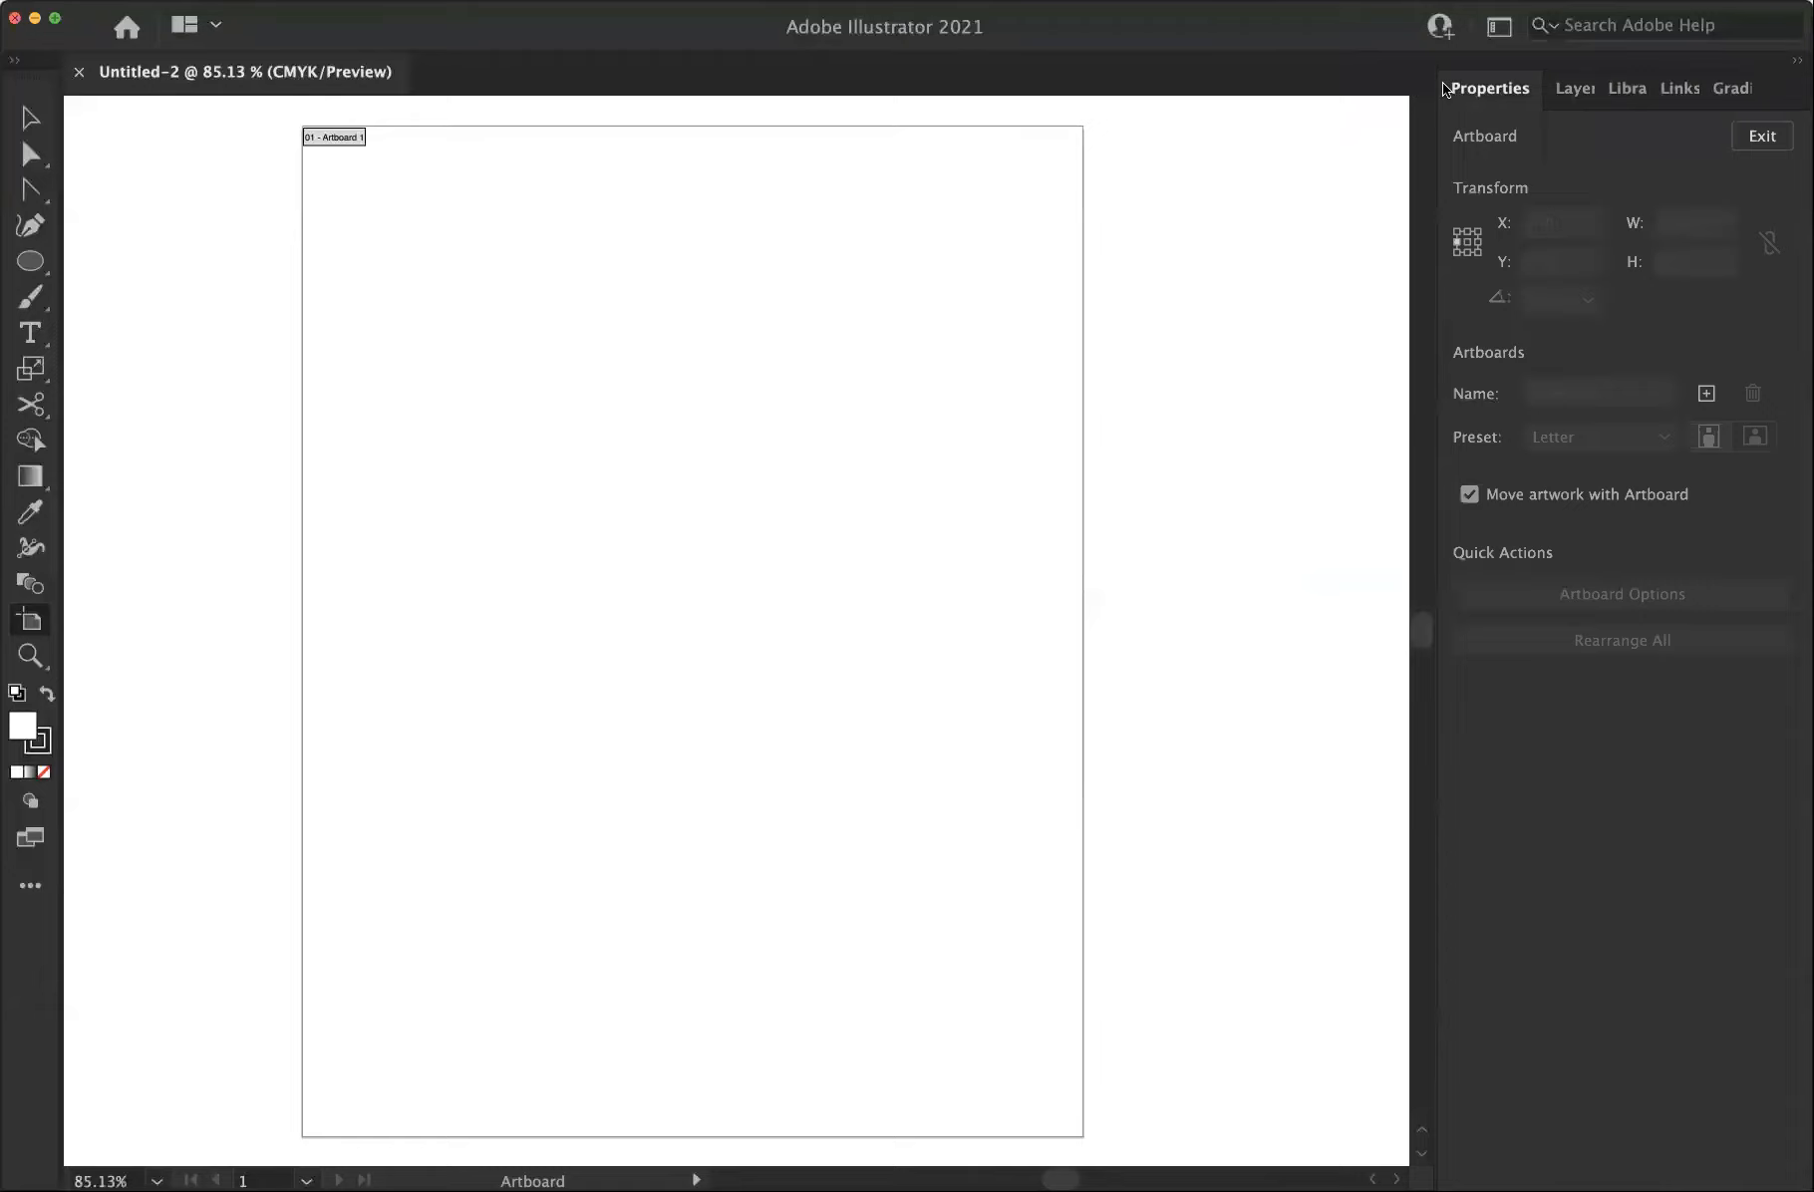
left_click(1569, 90)
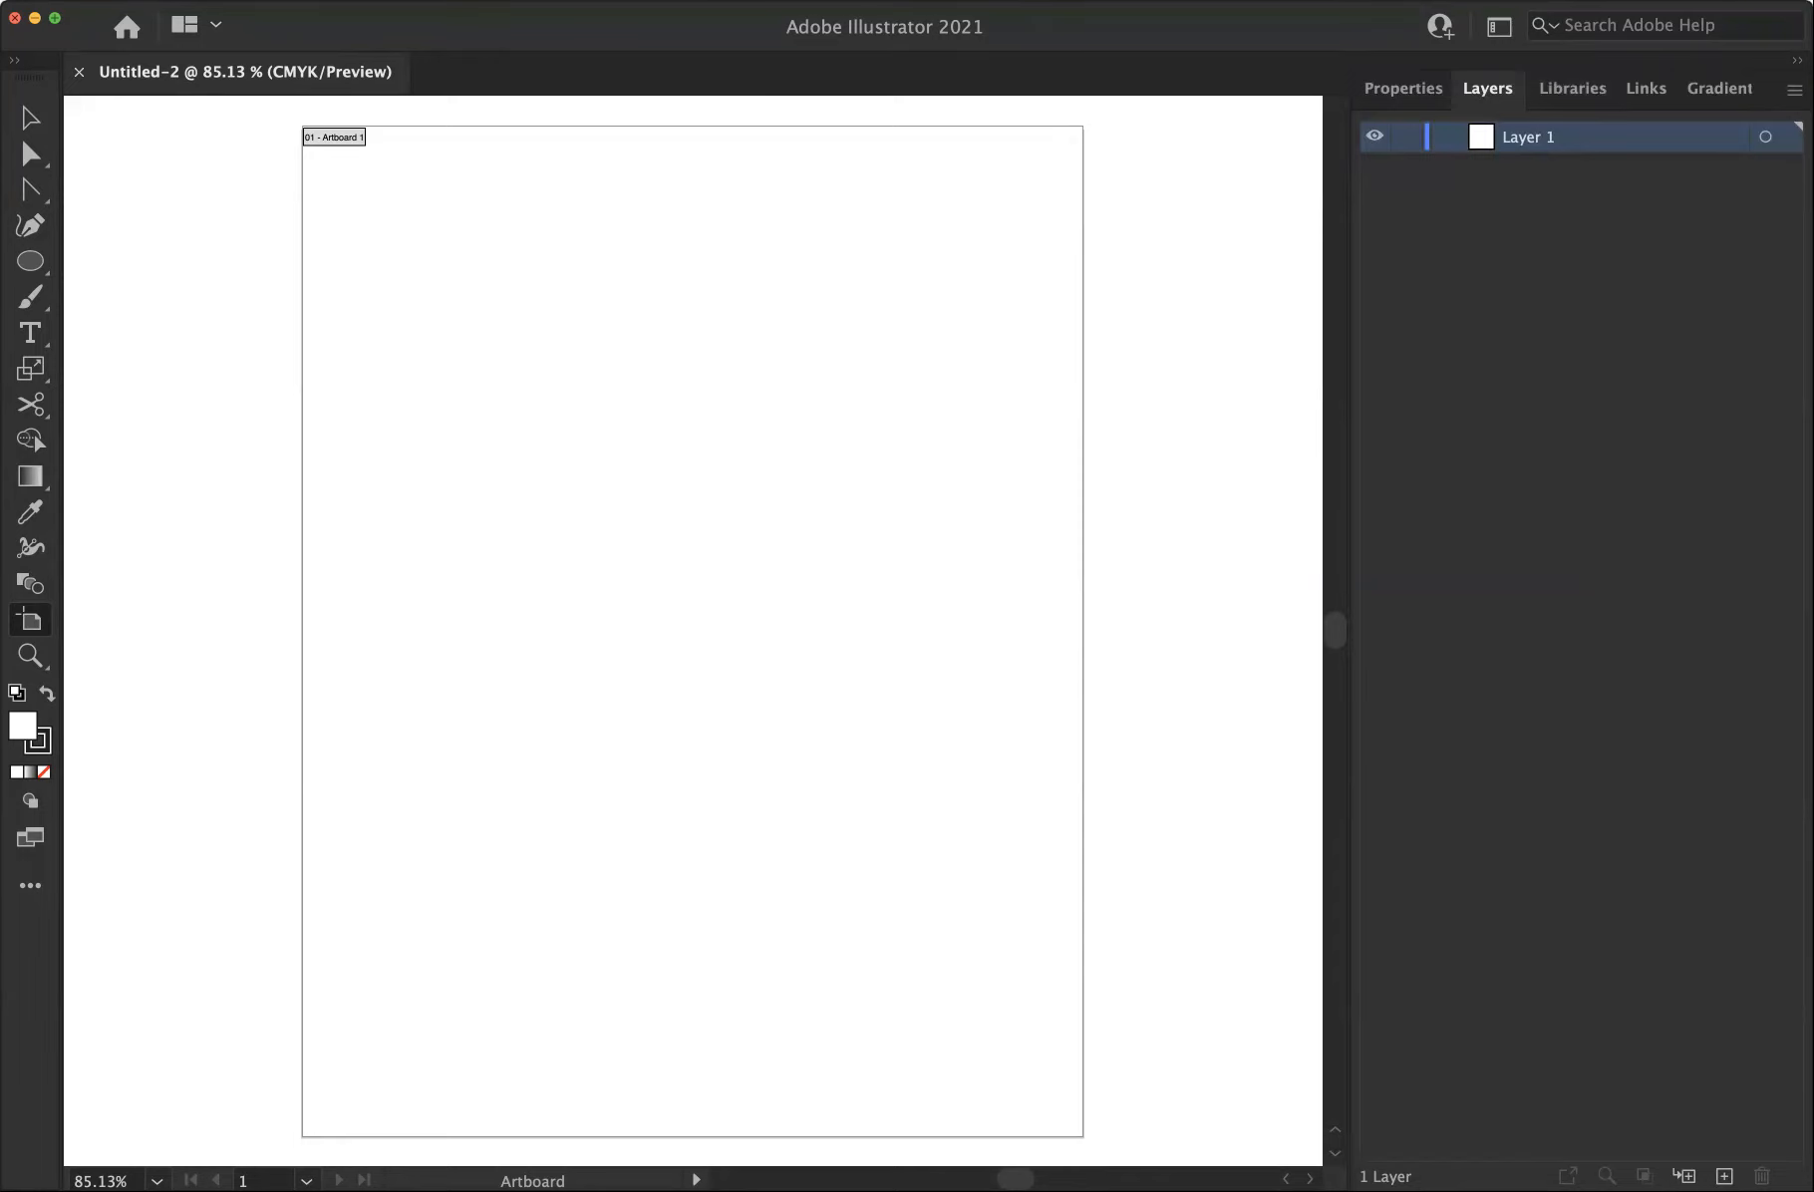
Show the document's color swatches, select all the unused ones and delete them
left_click(495, 0)
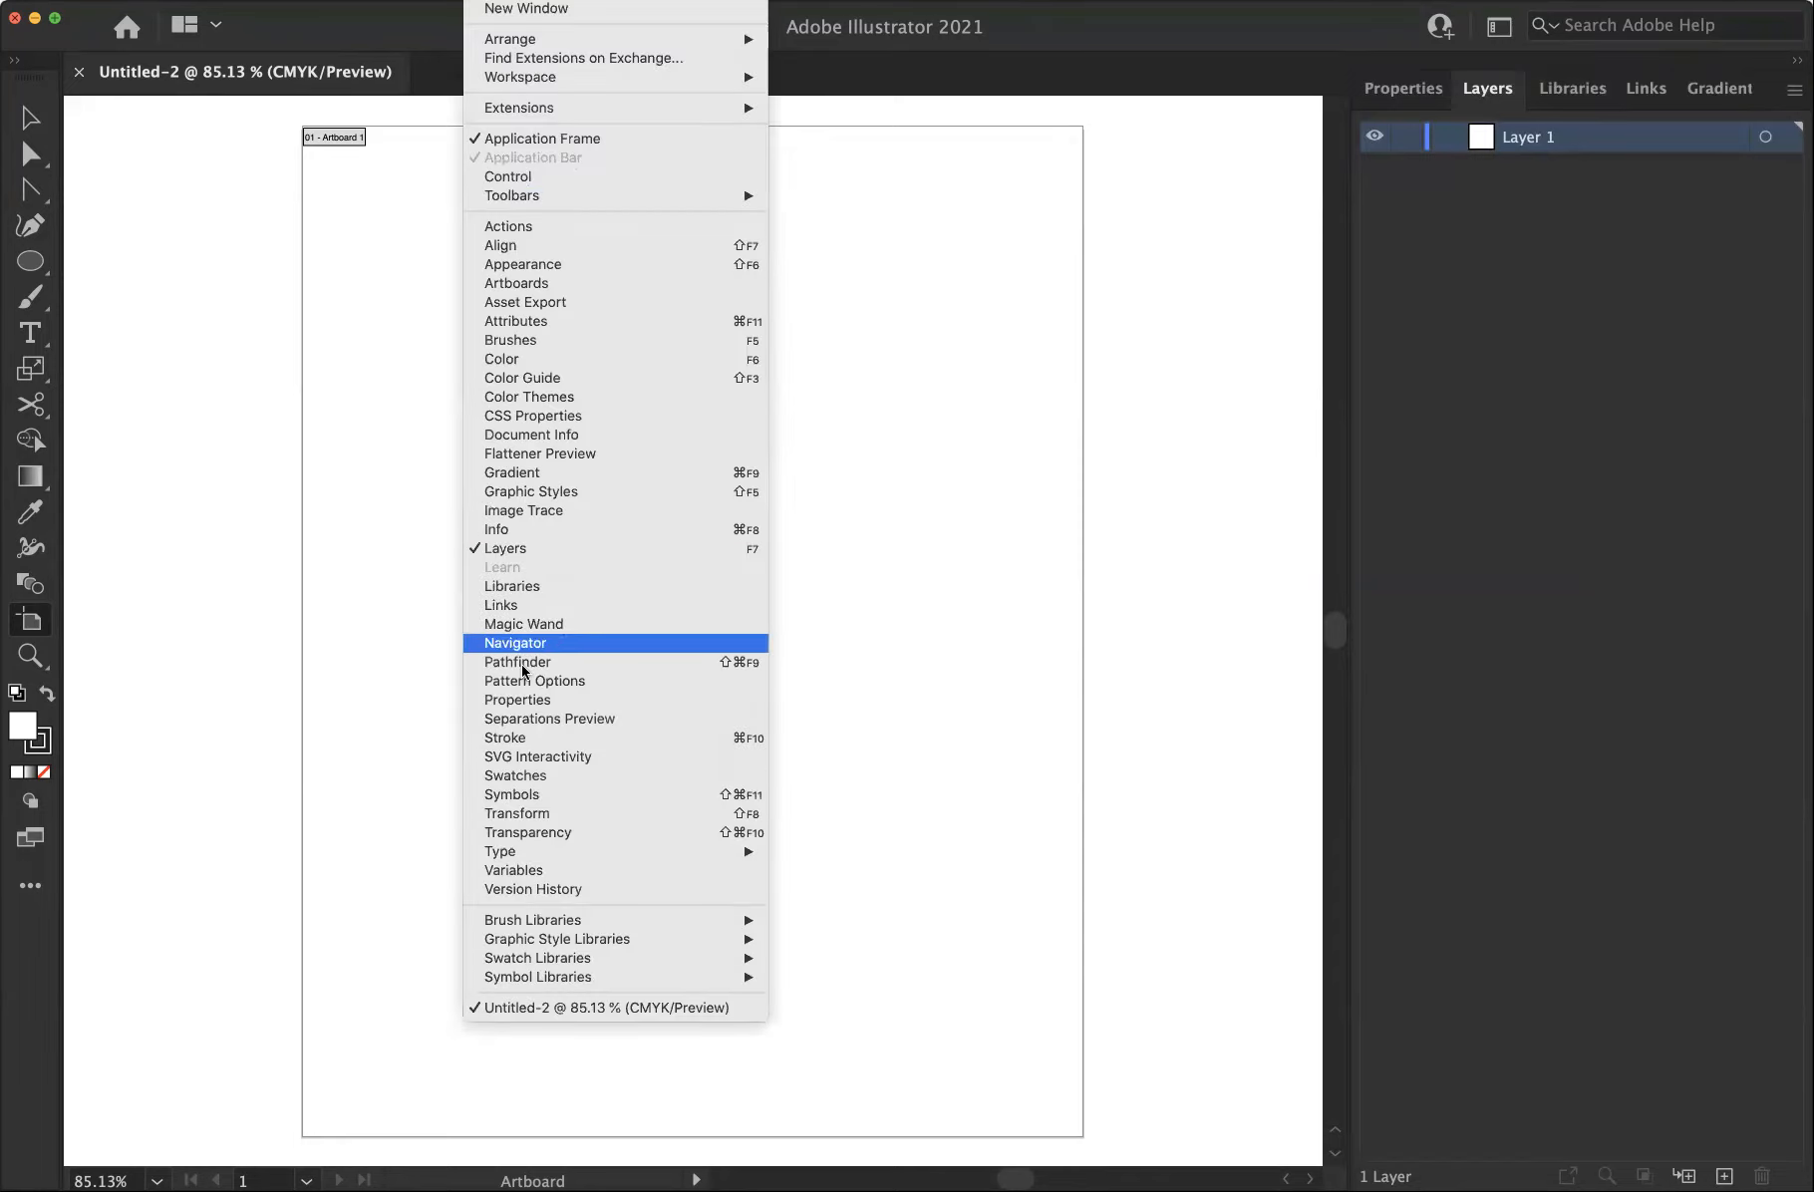
left_click(529, 778)
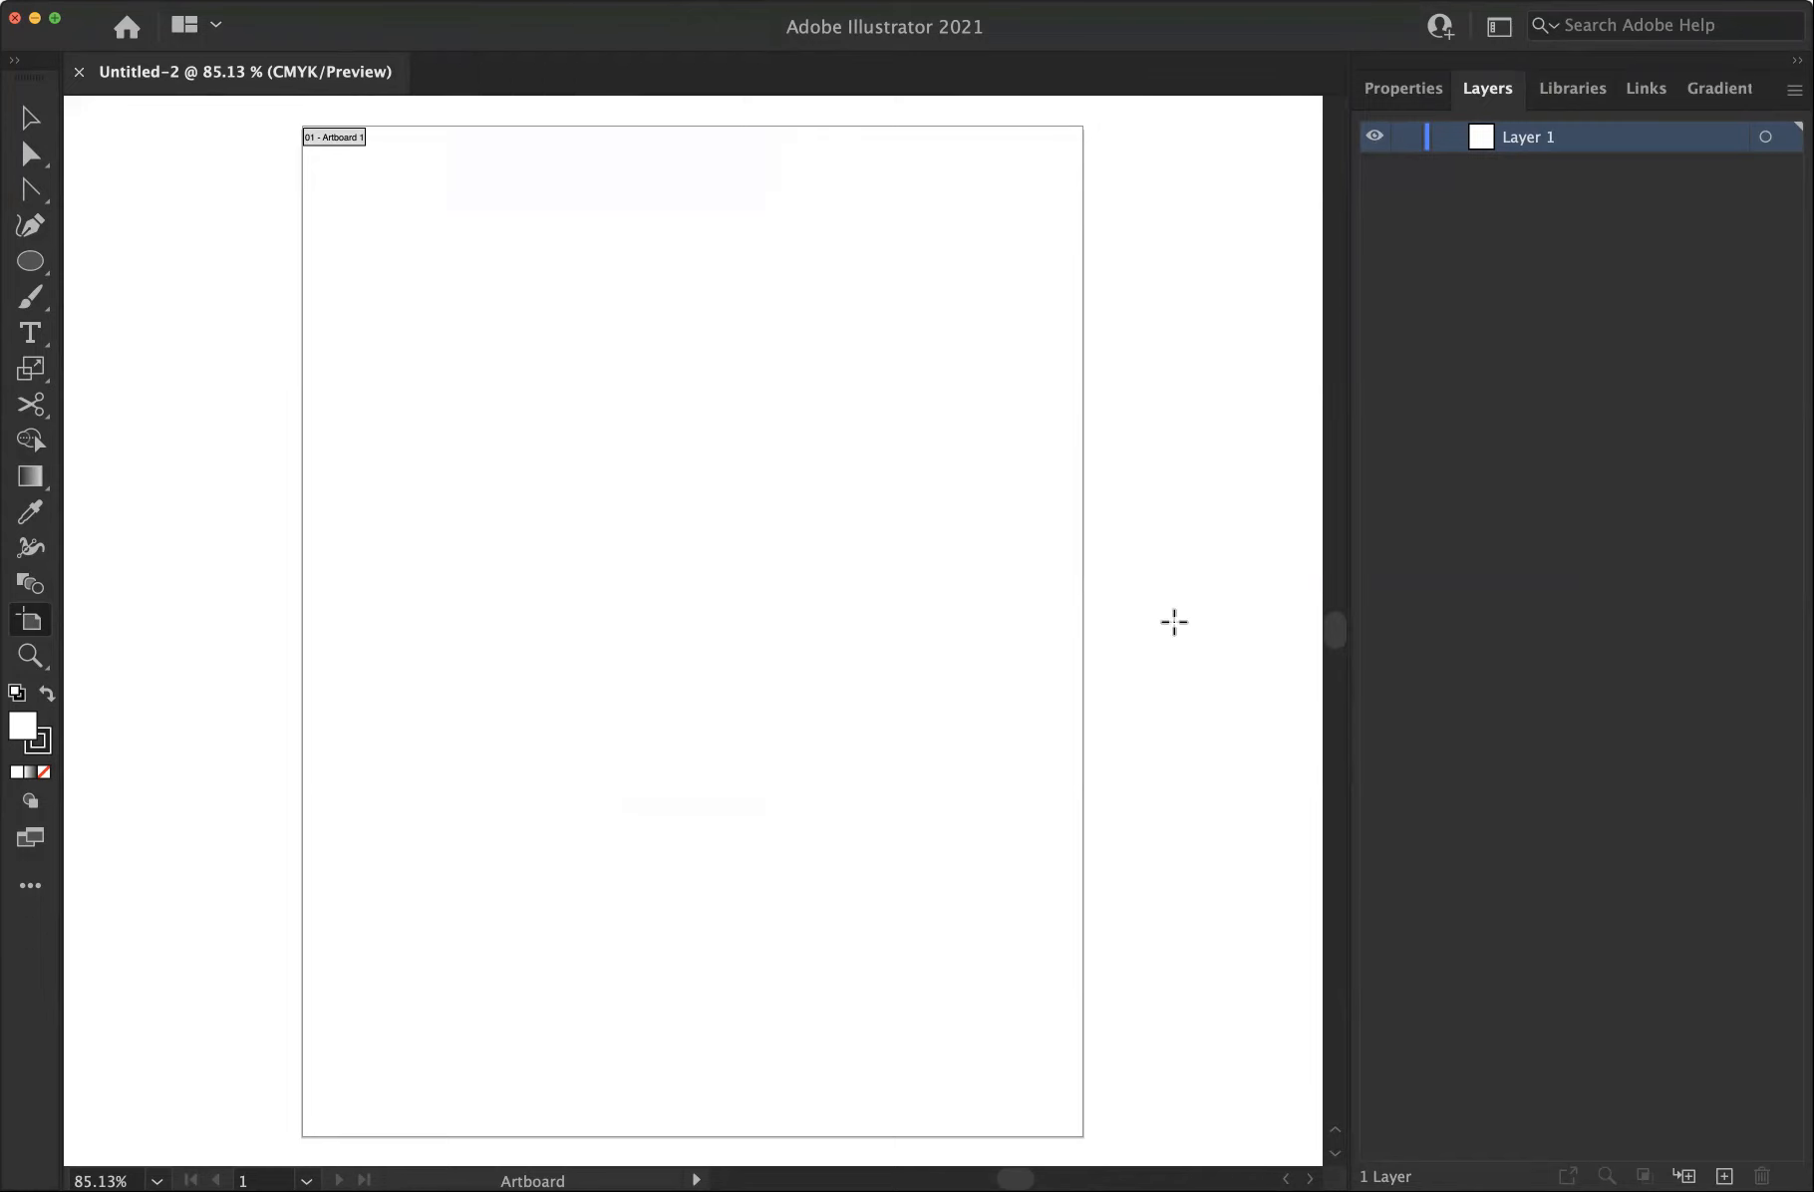
left_click_drag(1324, 369, 1026, 344)
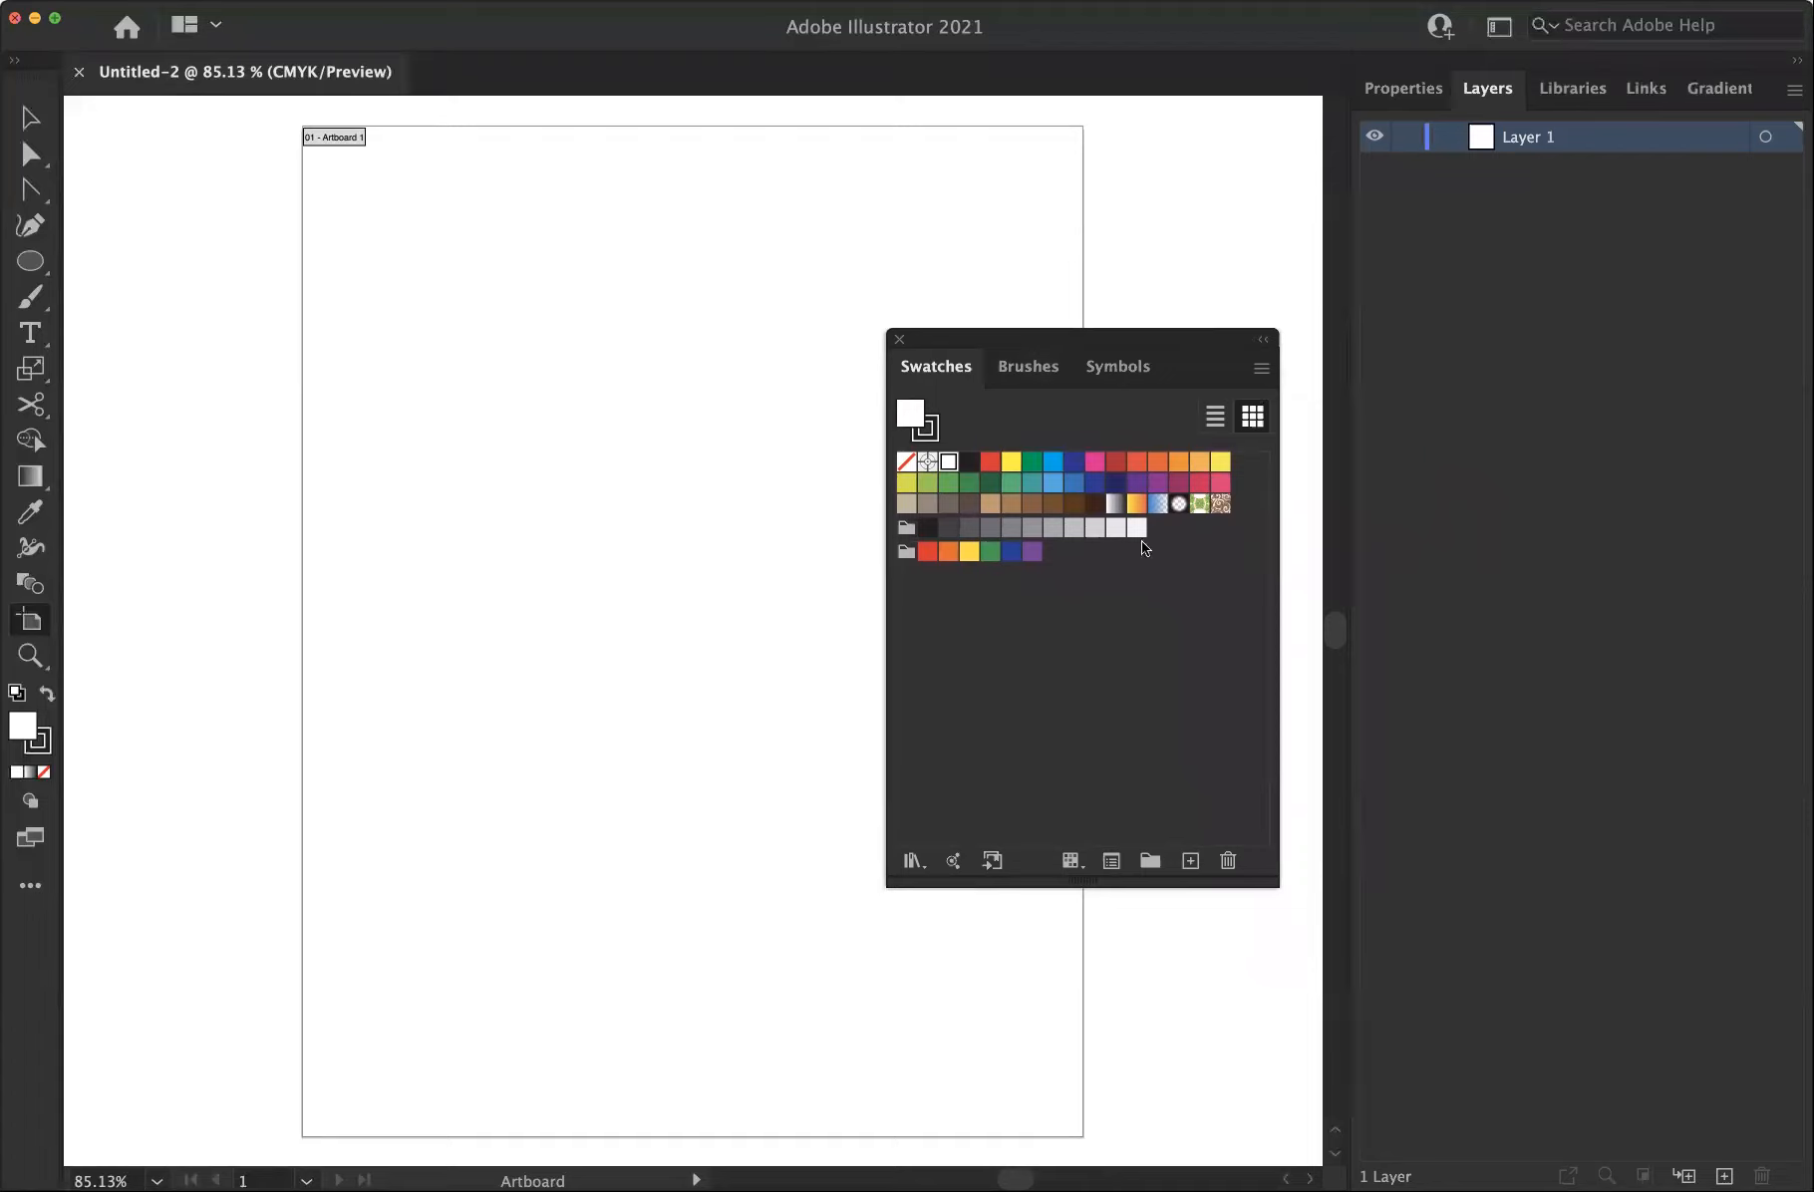
left_click(1261, 371)
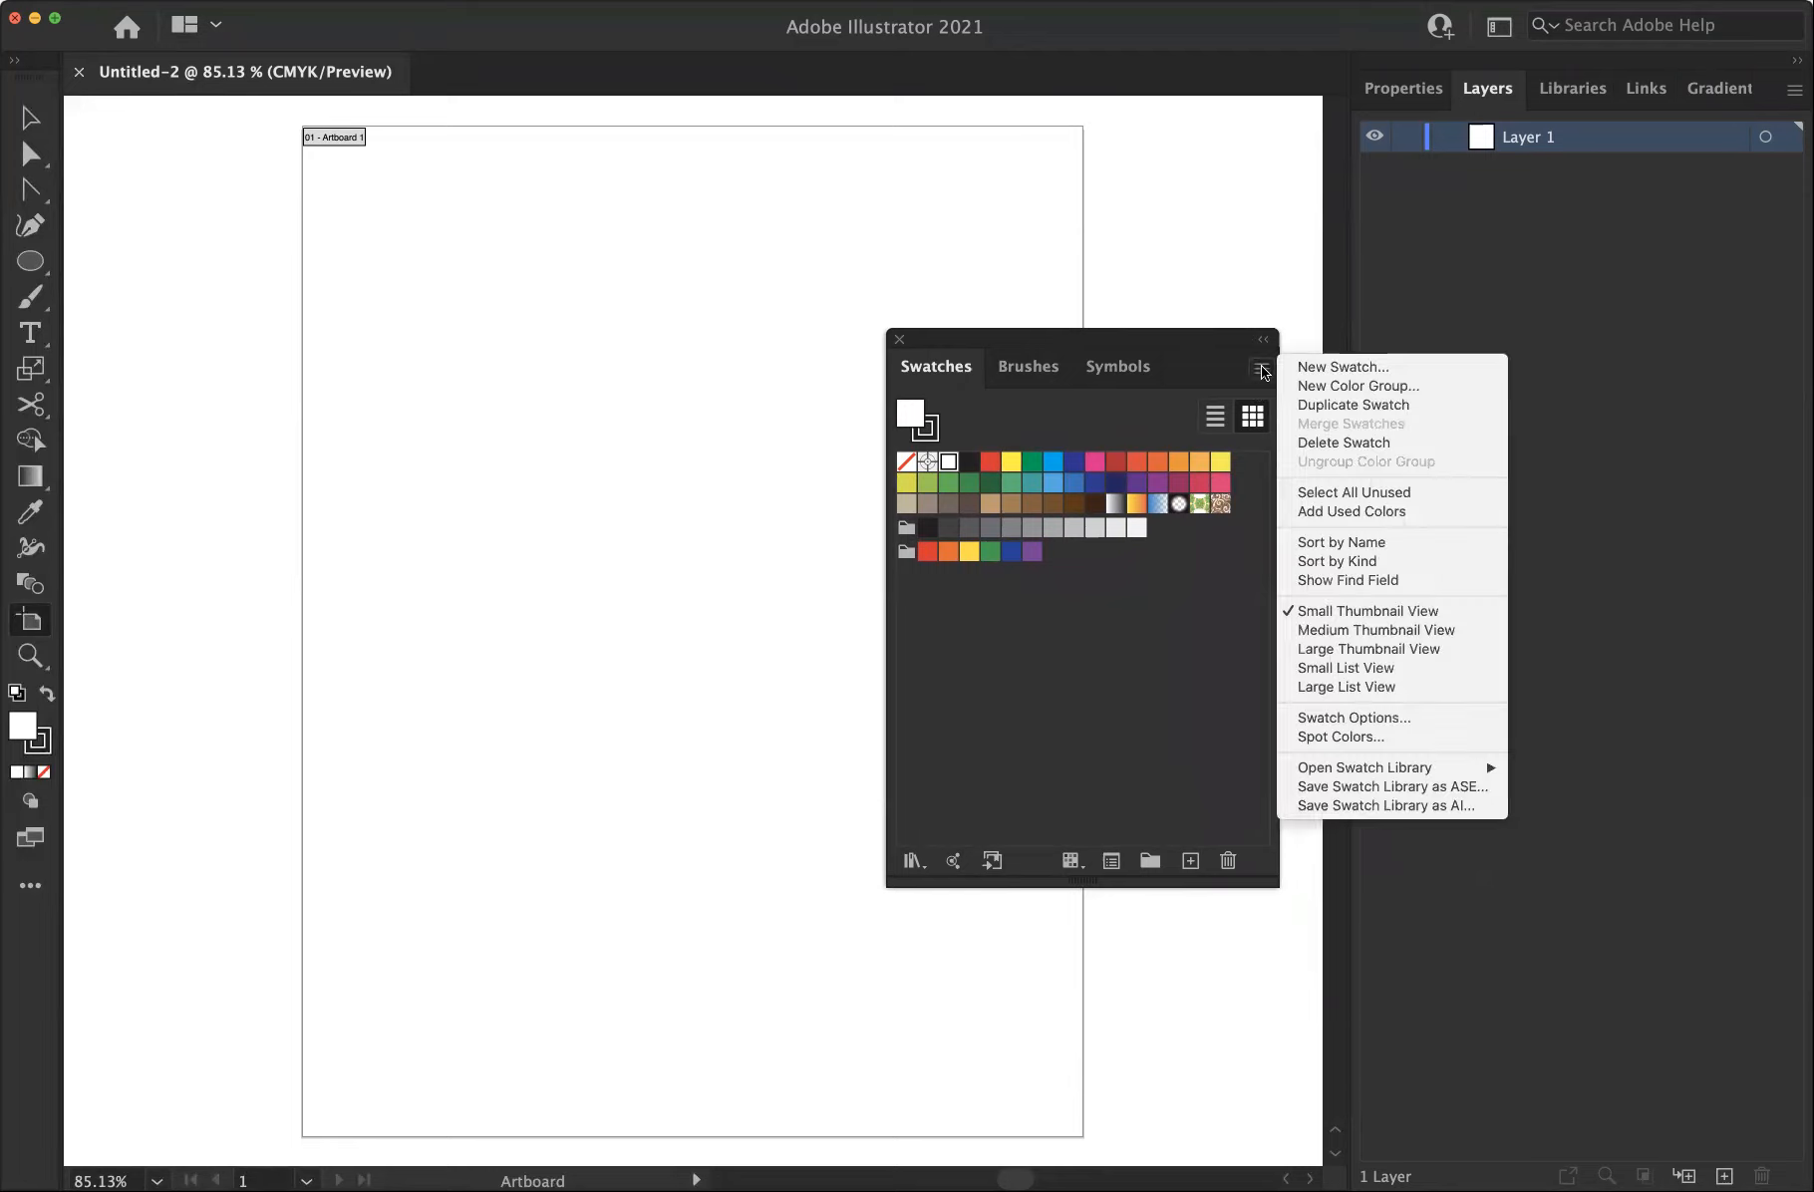
left_click(1343, 494)
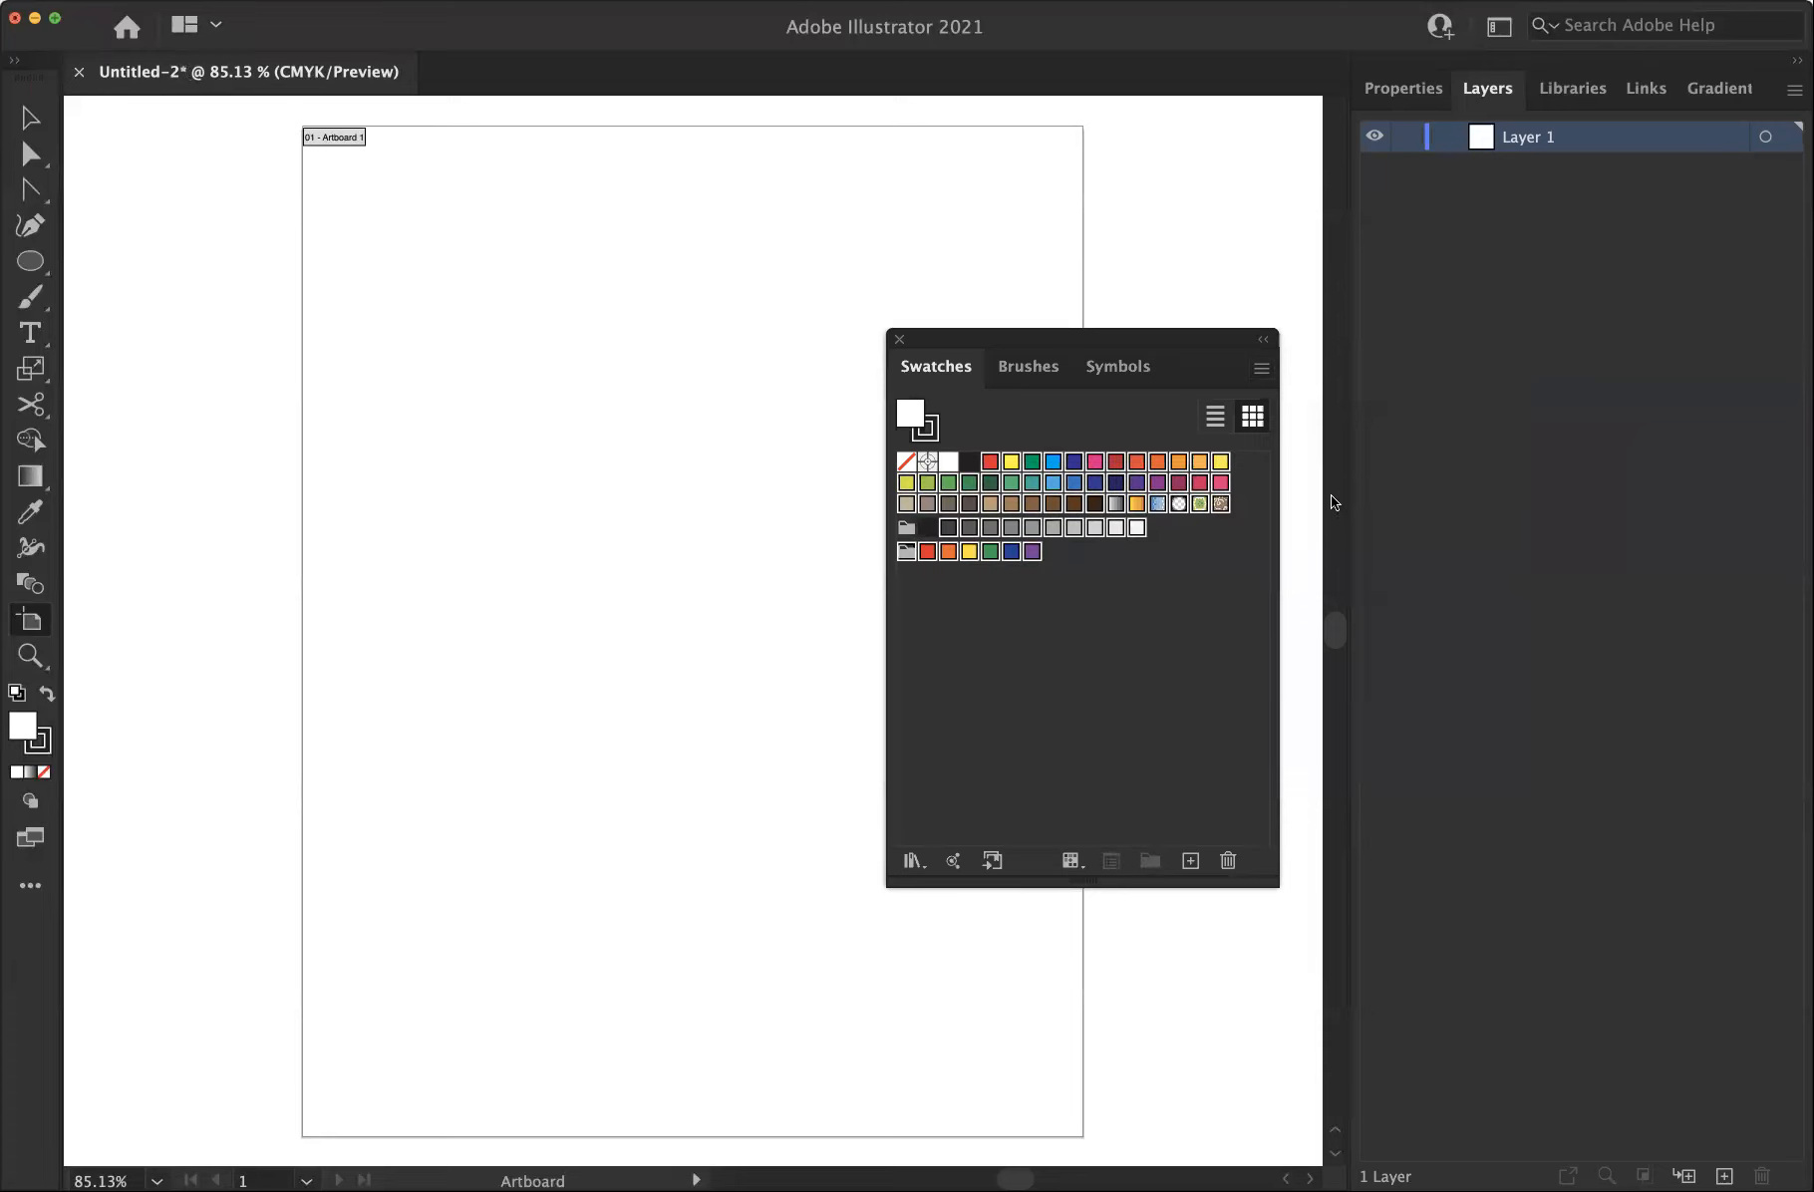
left_click(1229, 863)
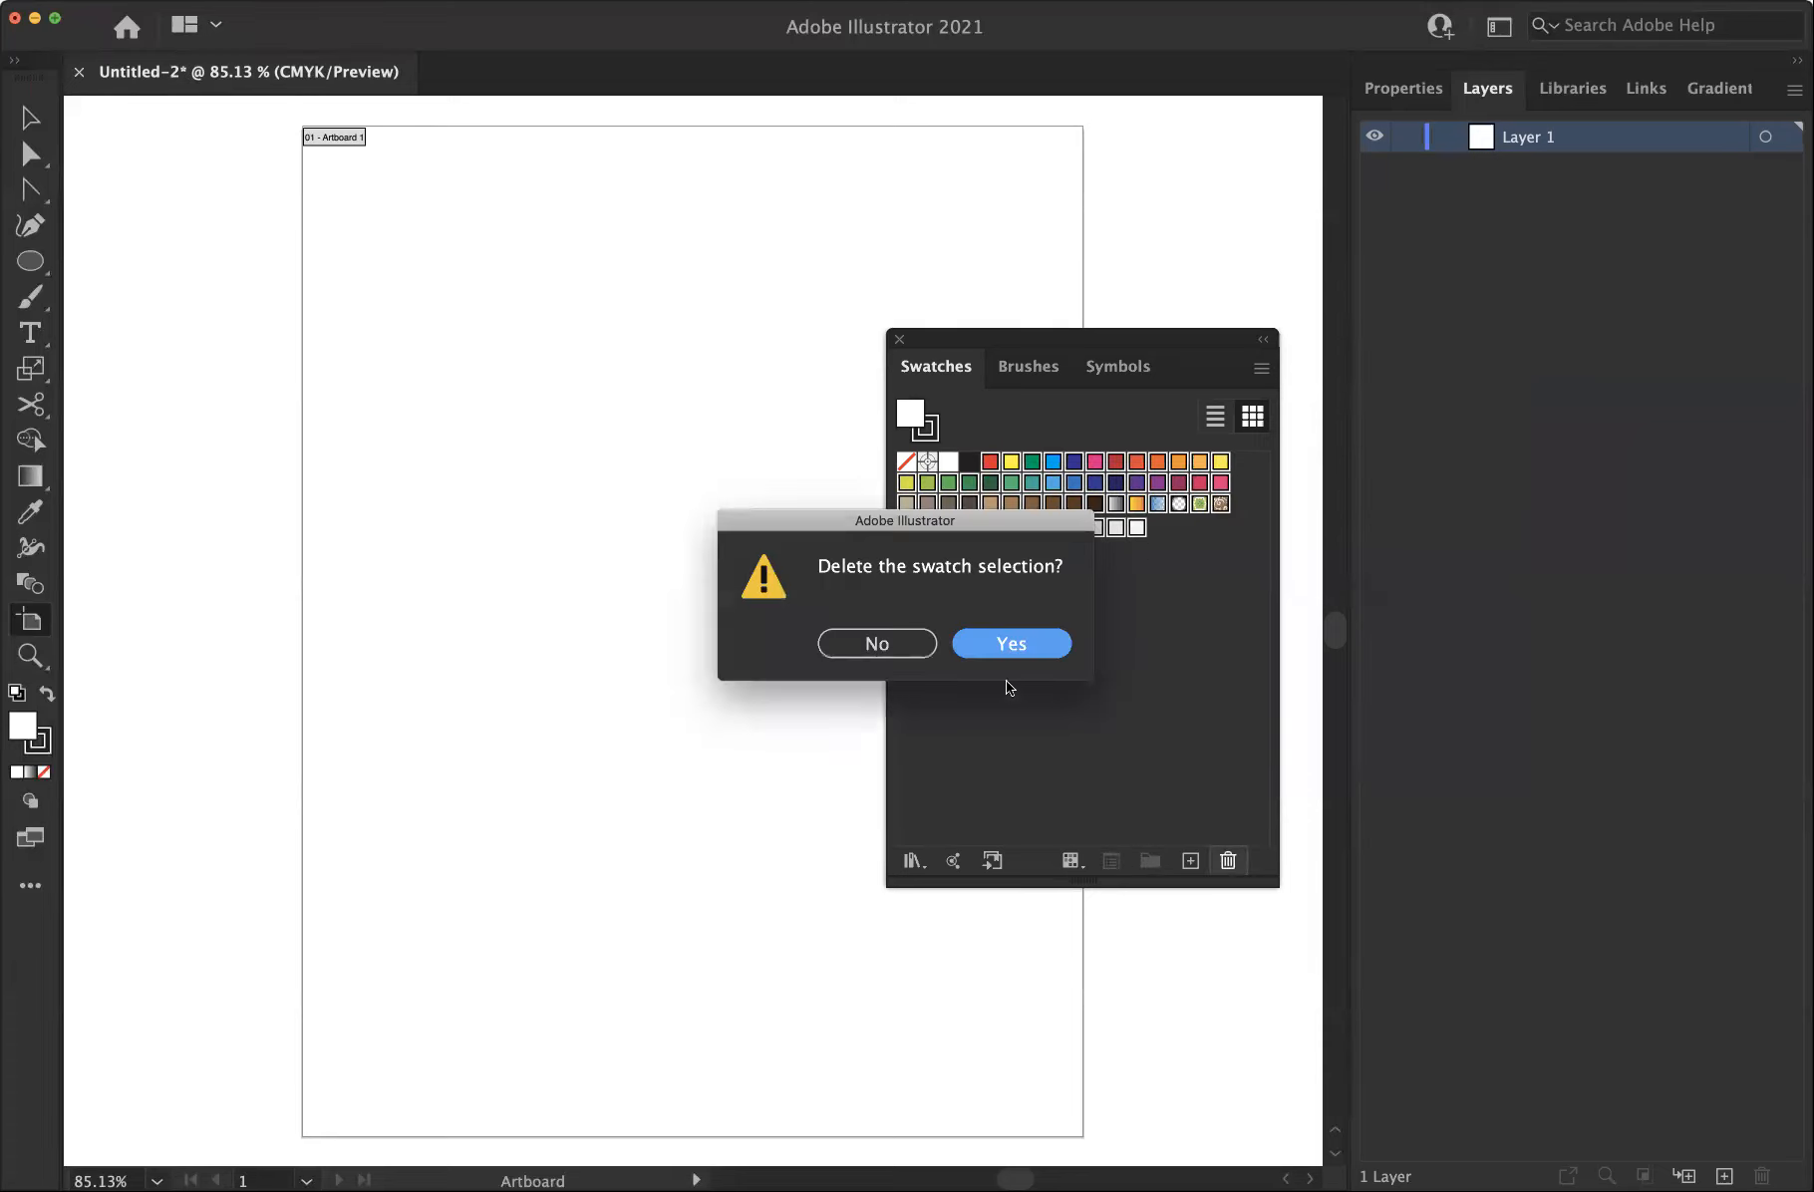
left_click(1007, 645)
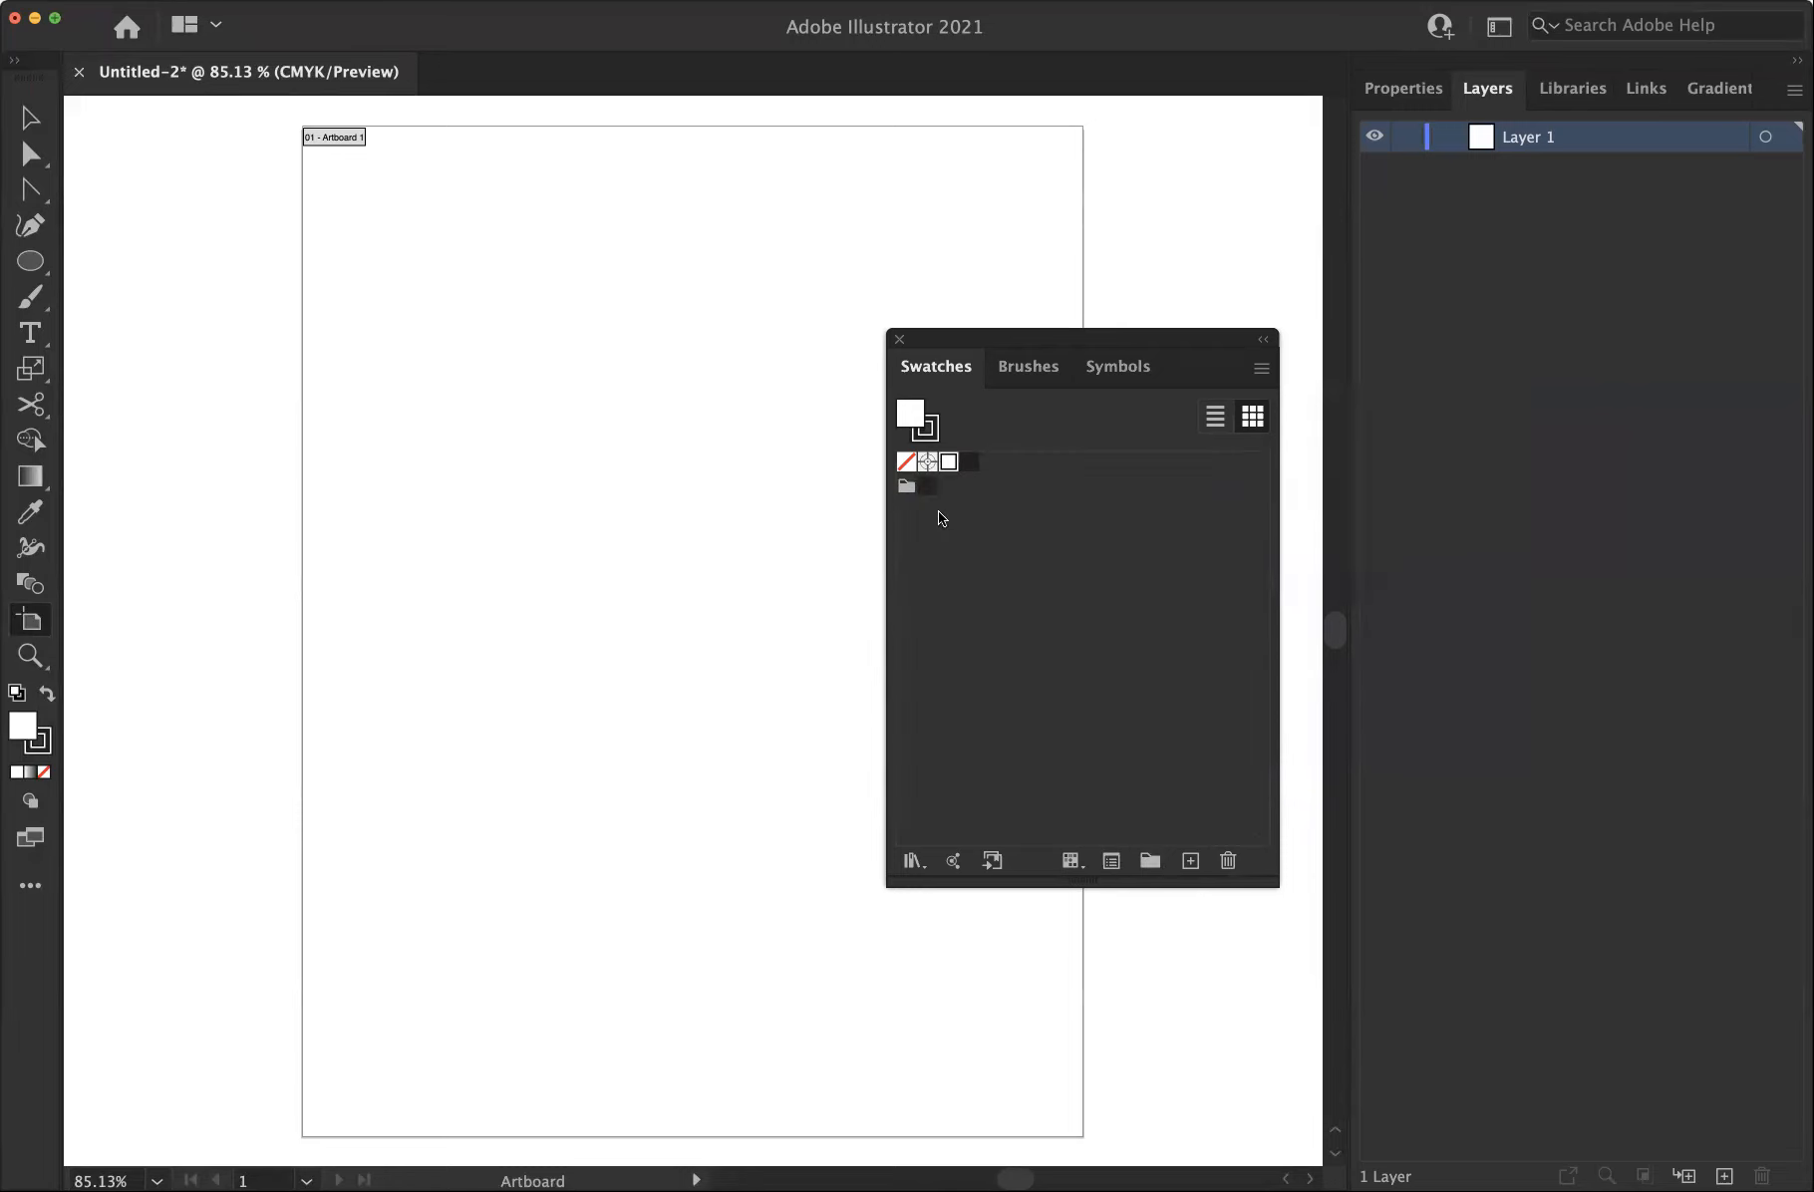
Delete the leftover color group from the swatches and move the swatches aside to free the artboard
left_click(907, 487)
left_click(1228, 860)
left_click(1030, 653)
left_click_drag(1047, 342, 1285, 359)
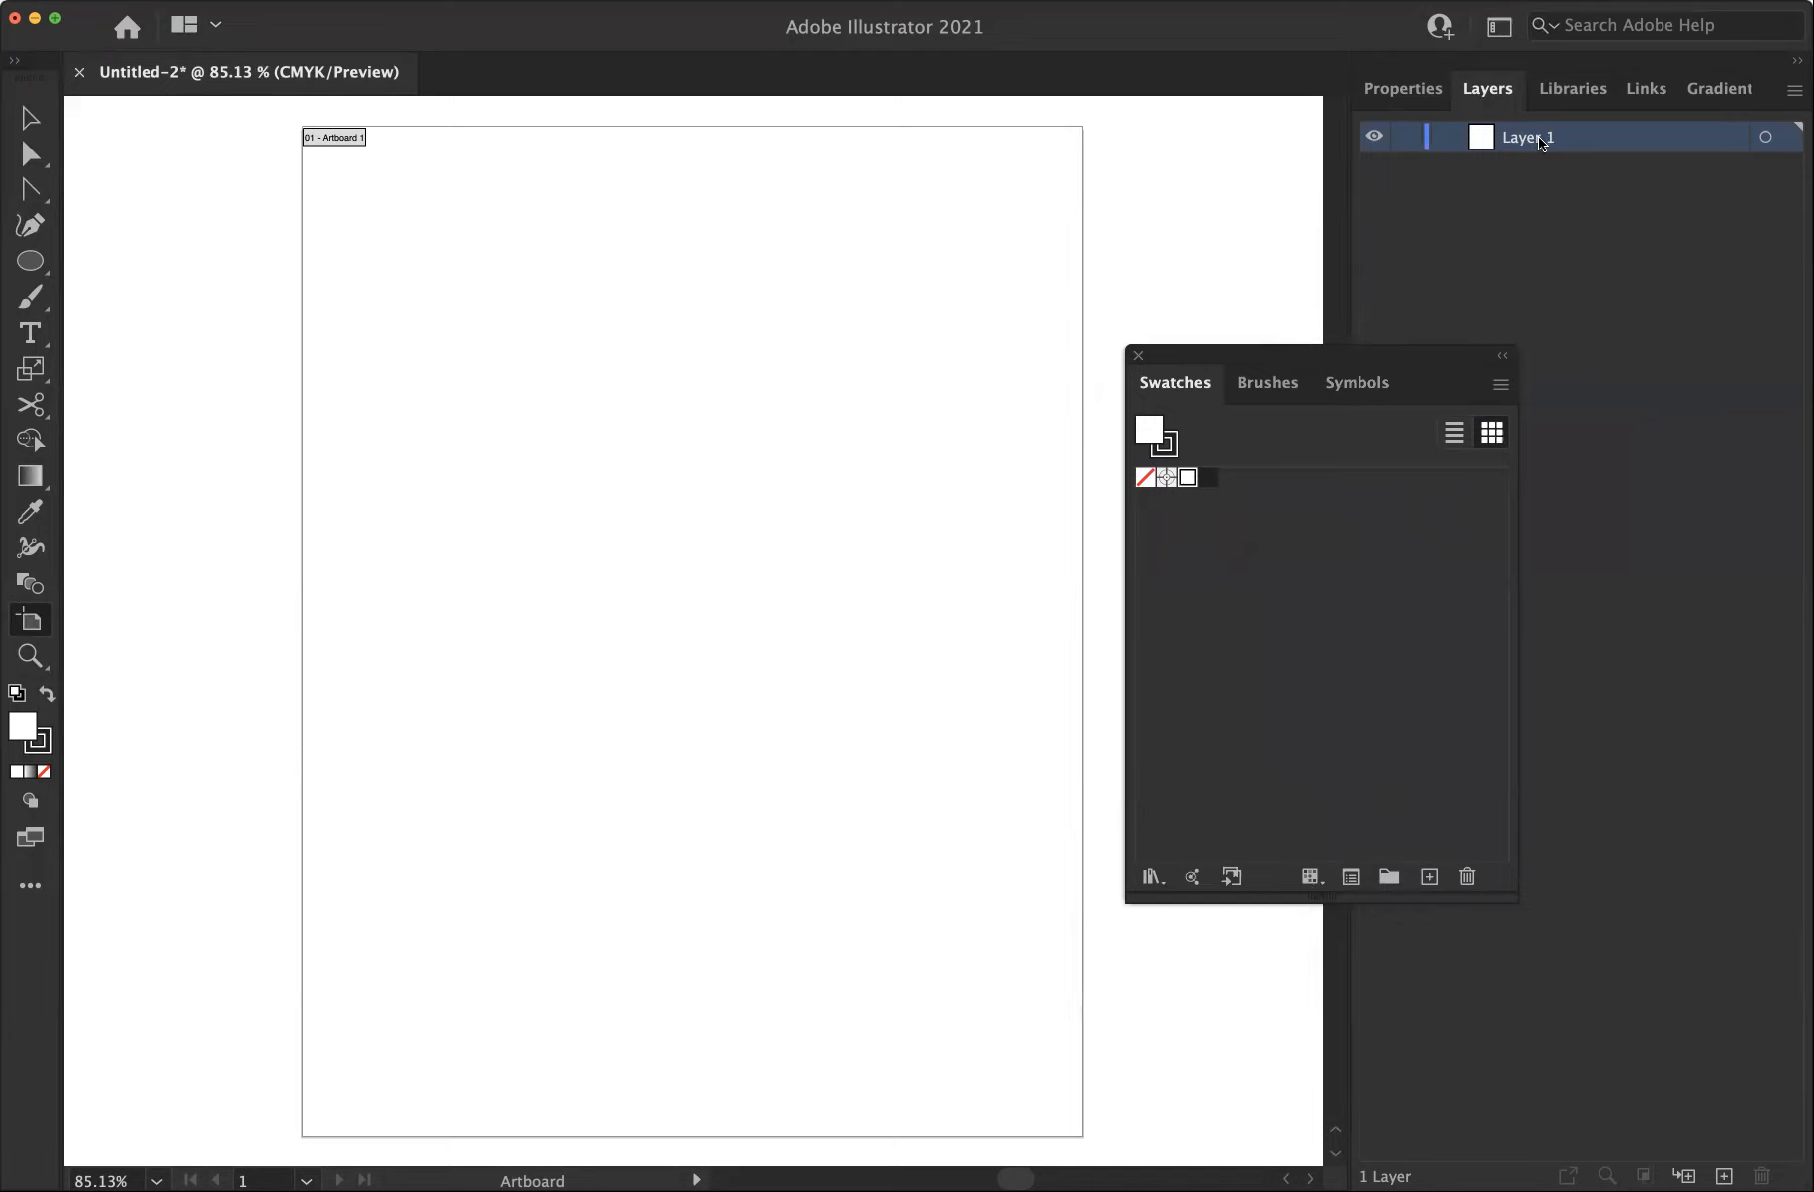
Reset the Essentials workspace to its default layout
left_click(1405, 90)
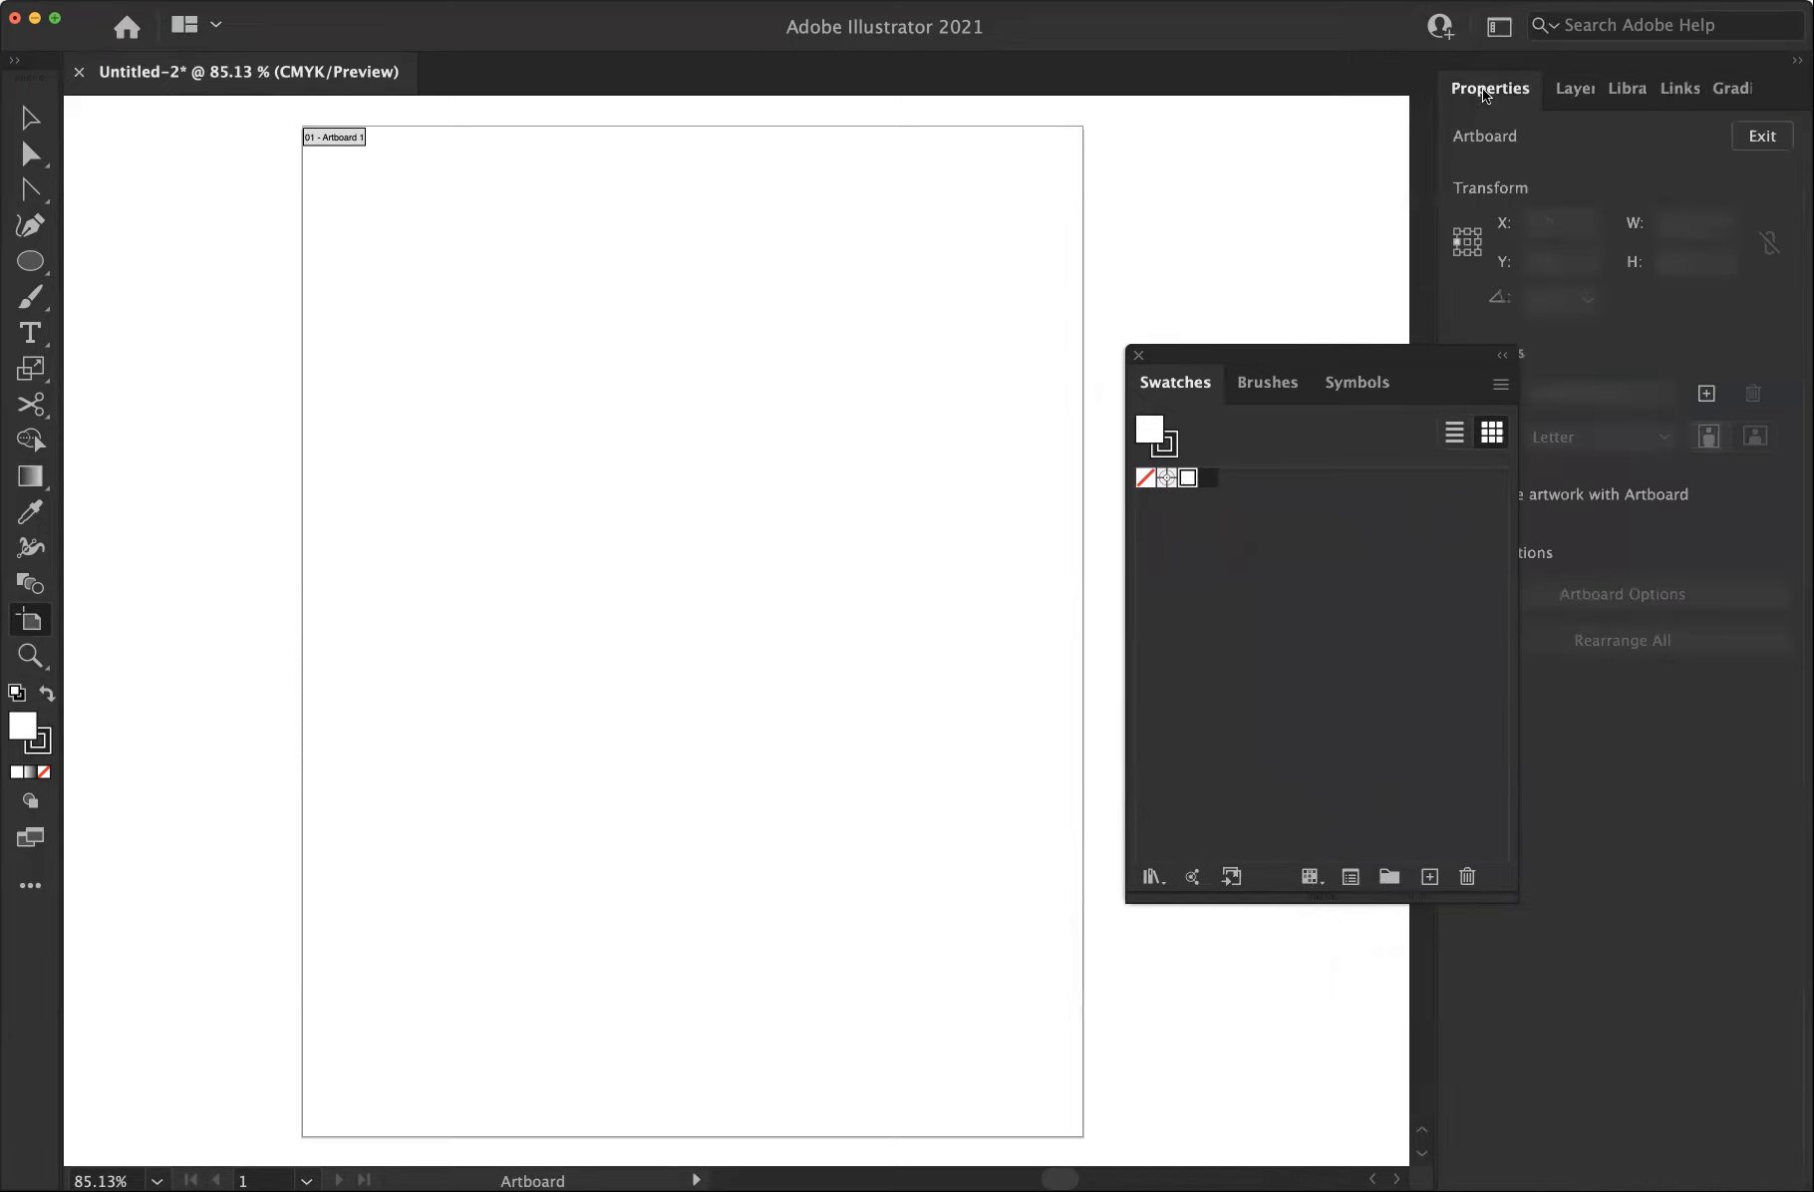
left_click(1570, 93)
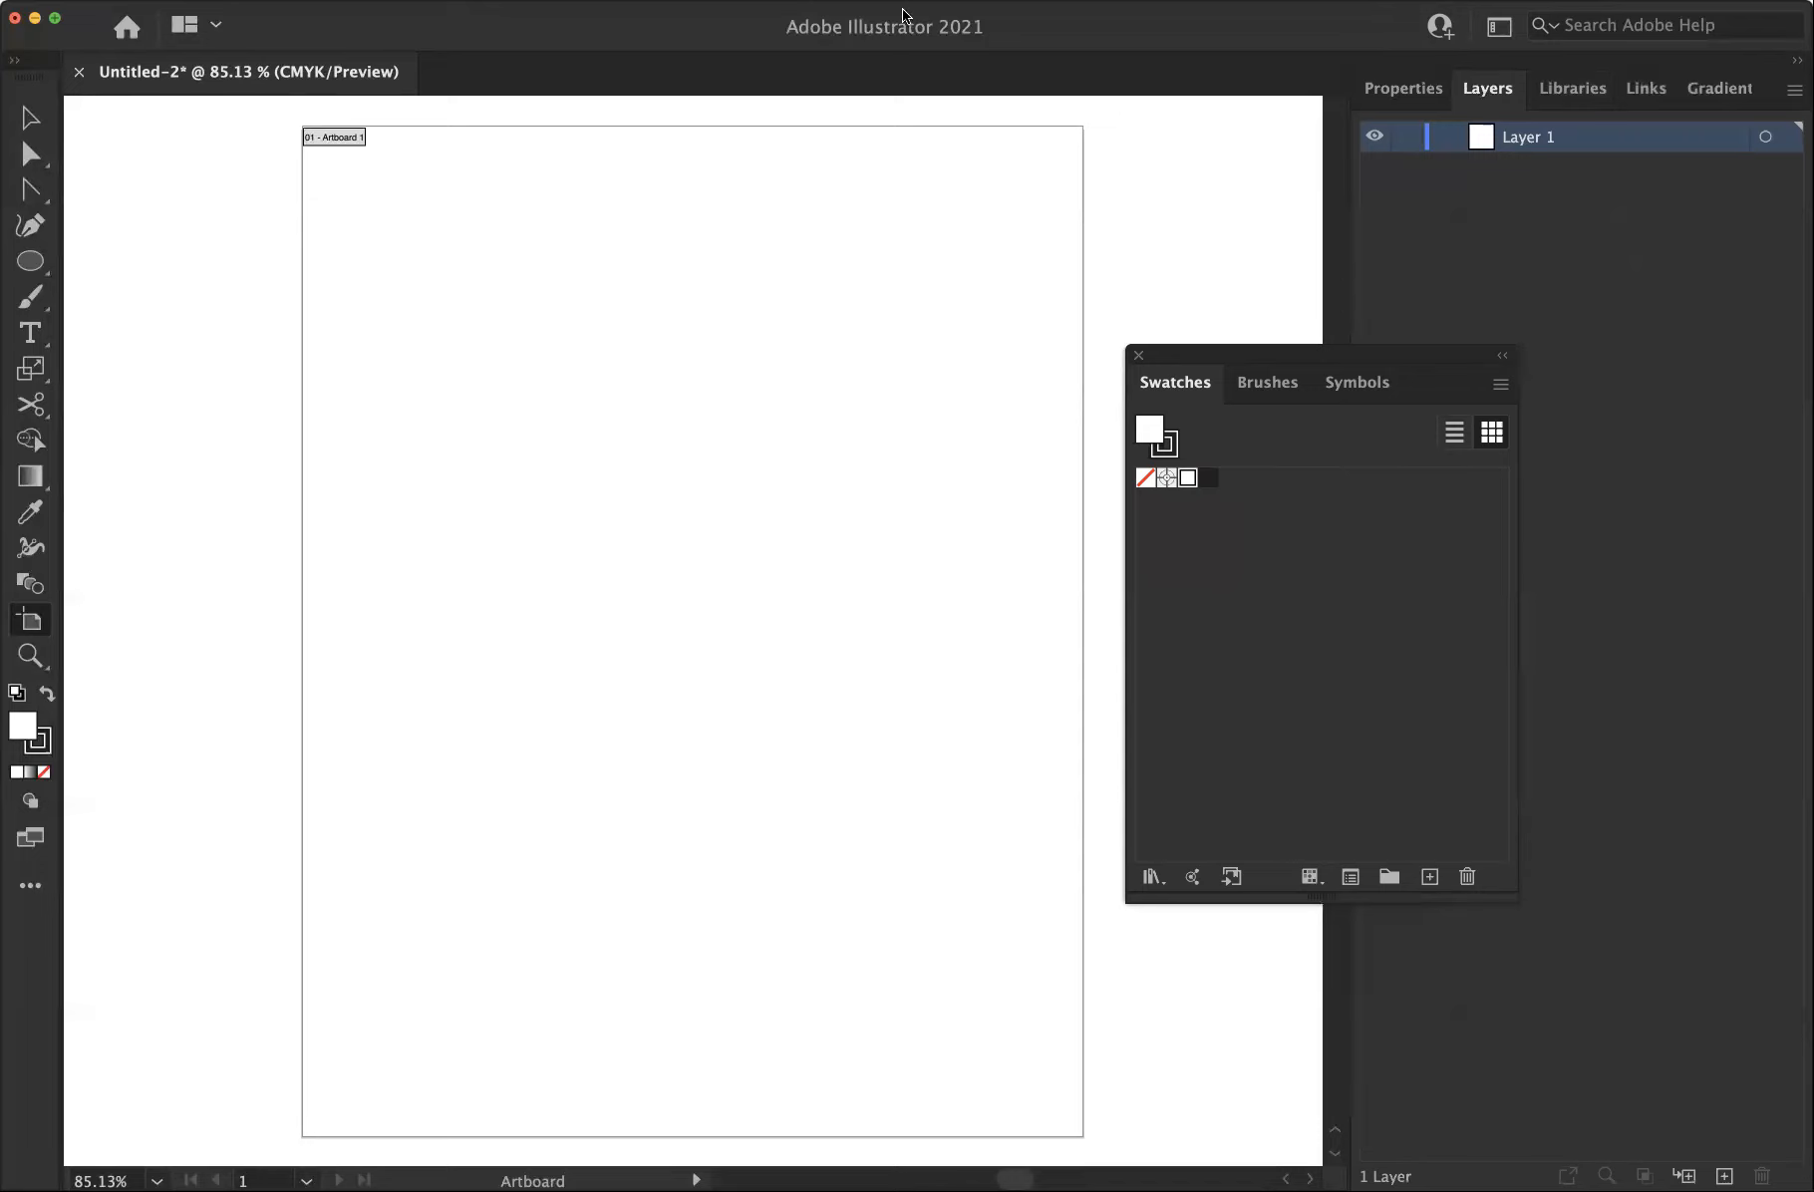
left_click(486, 2)
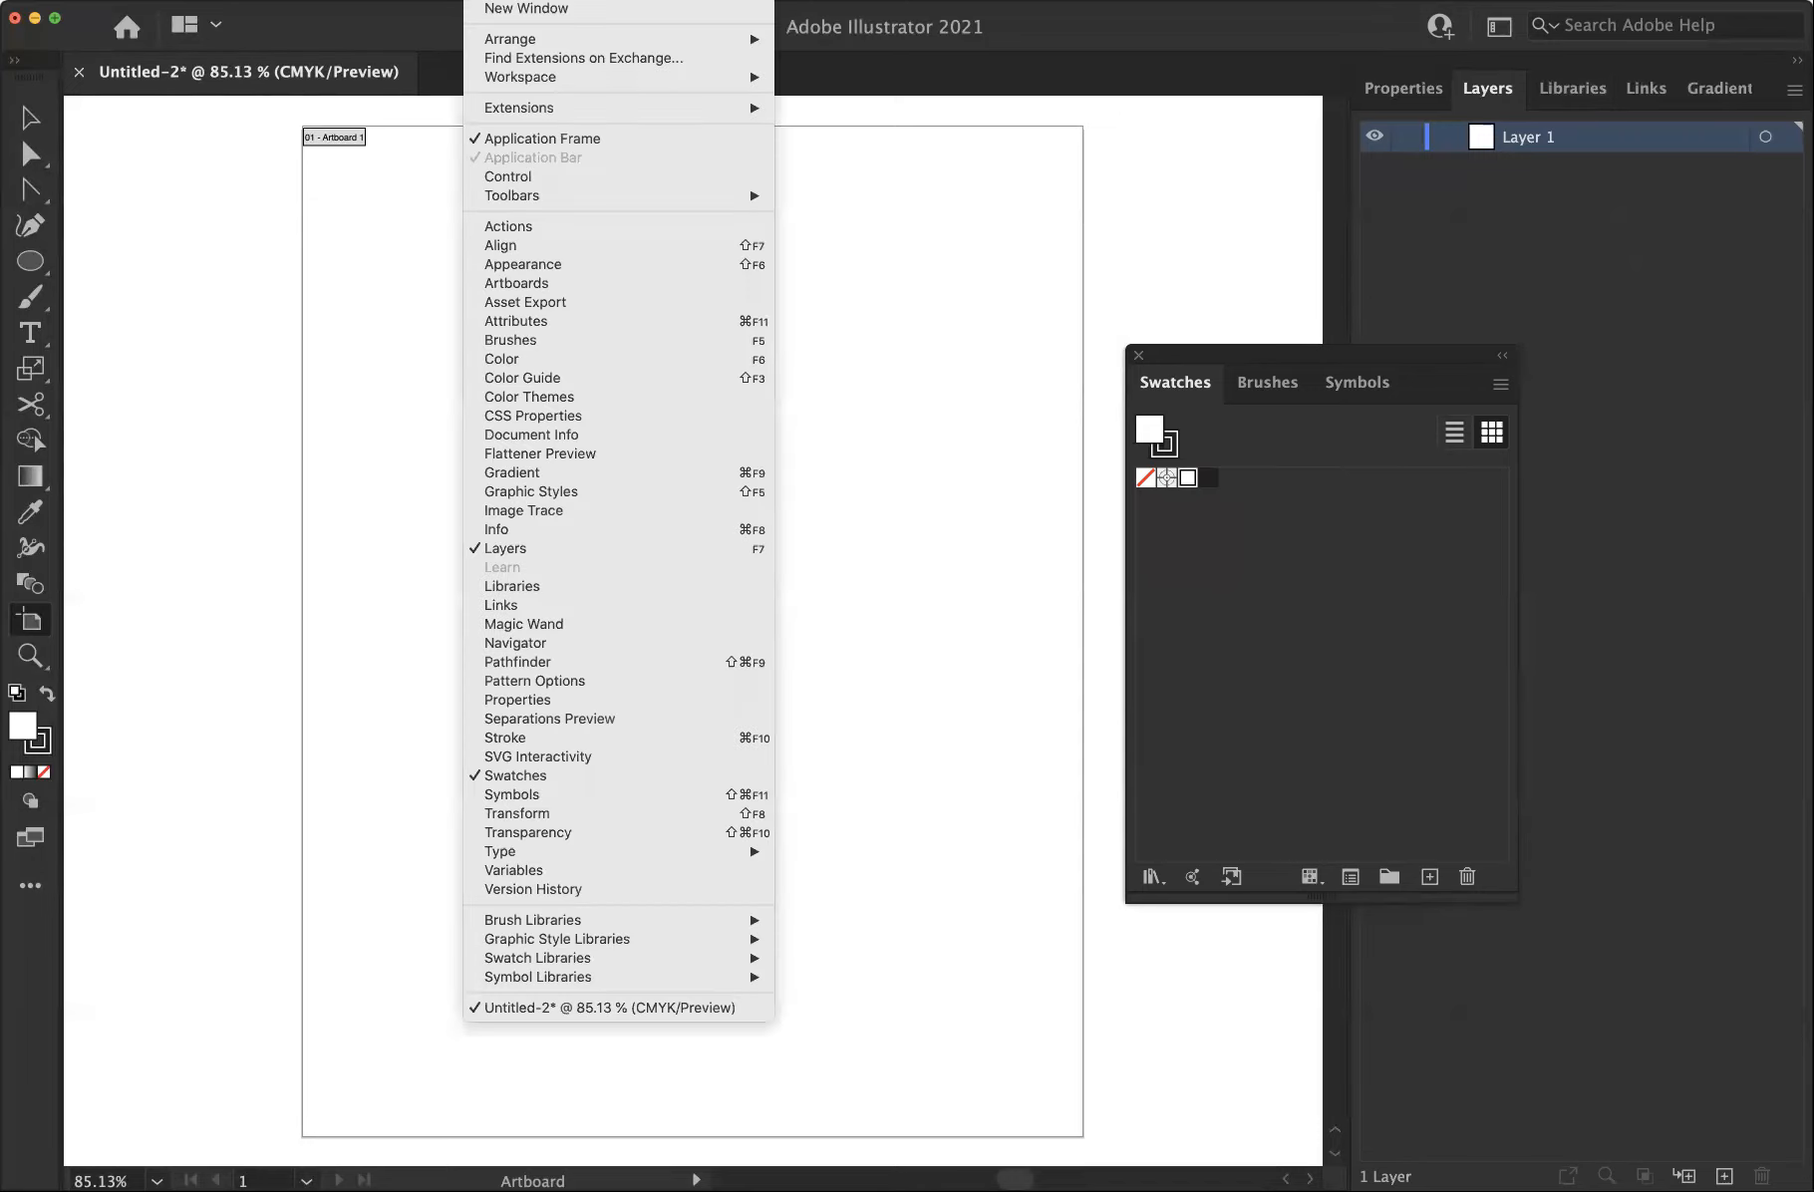
mouse_move(610, 77)
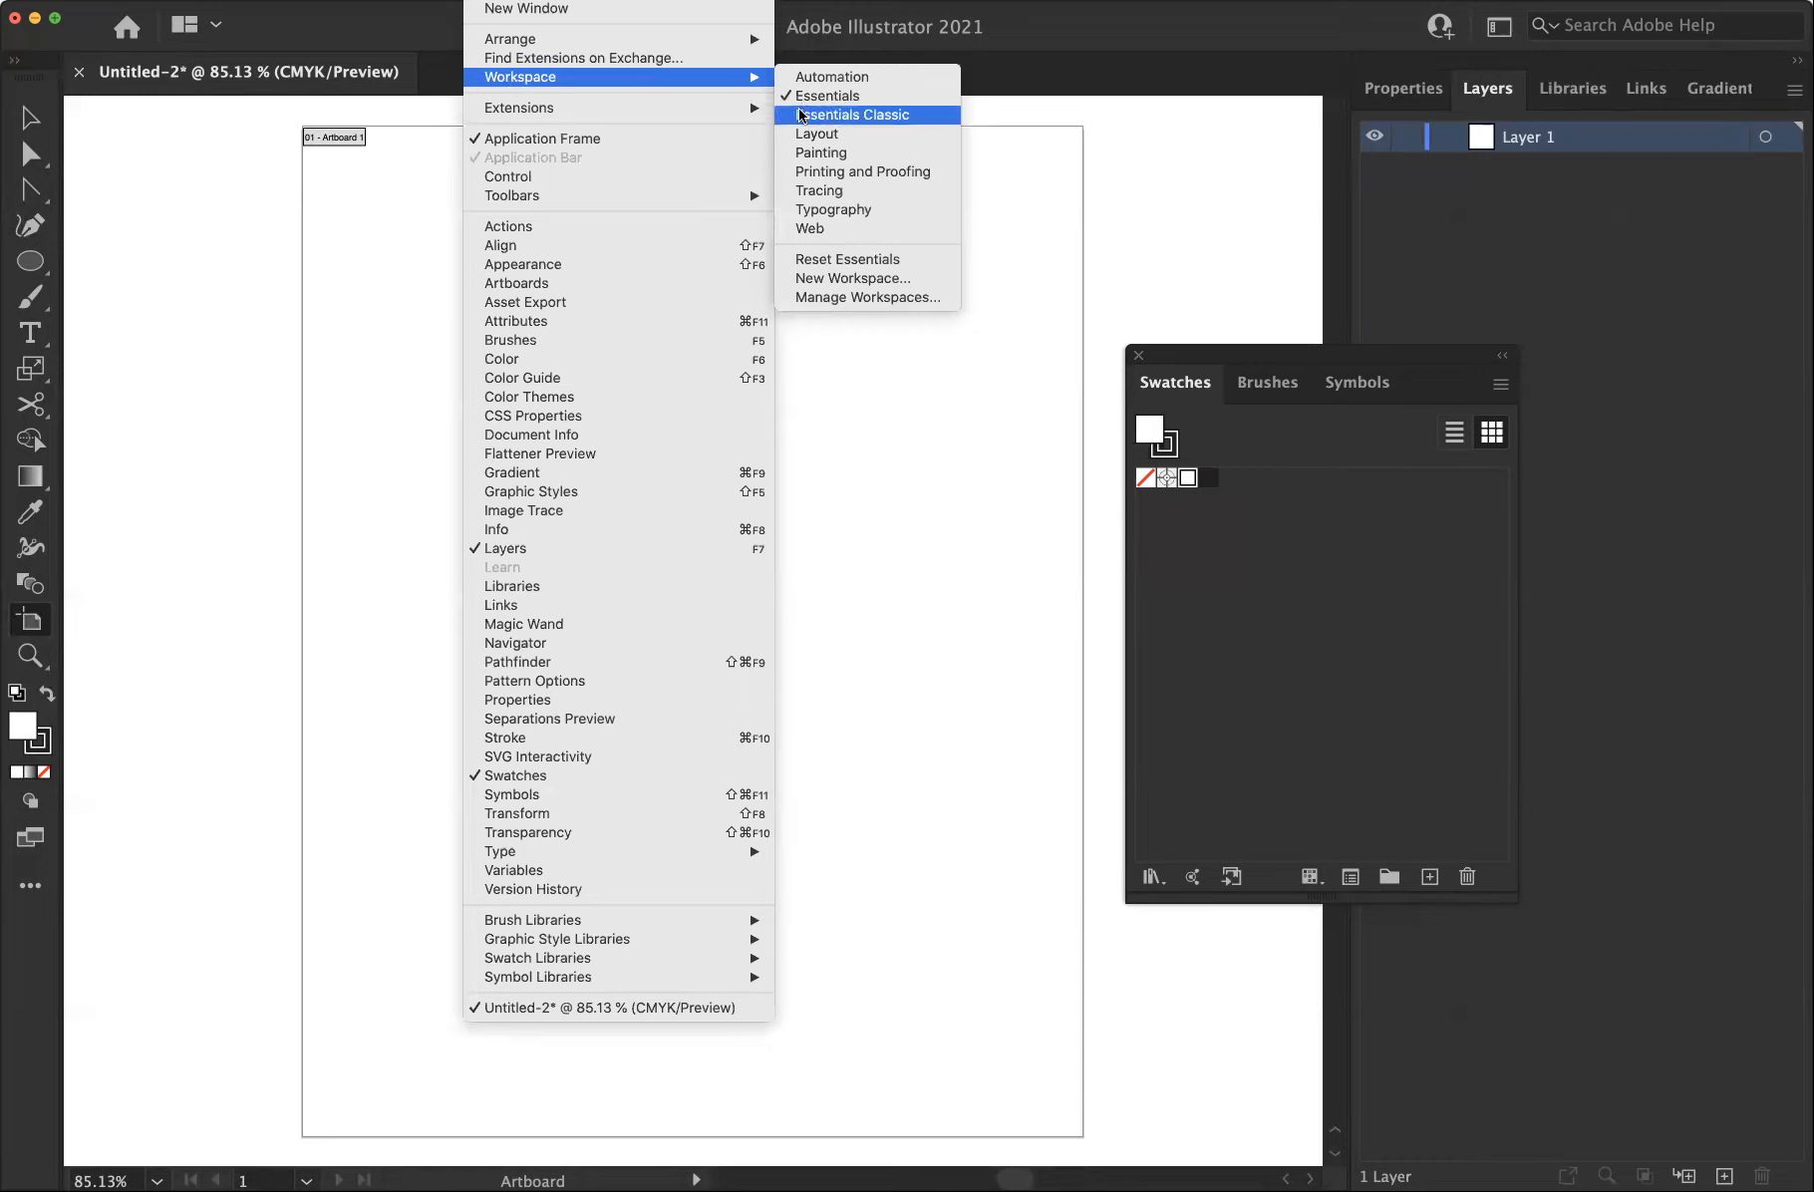
left_click(832, 261)
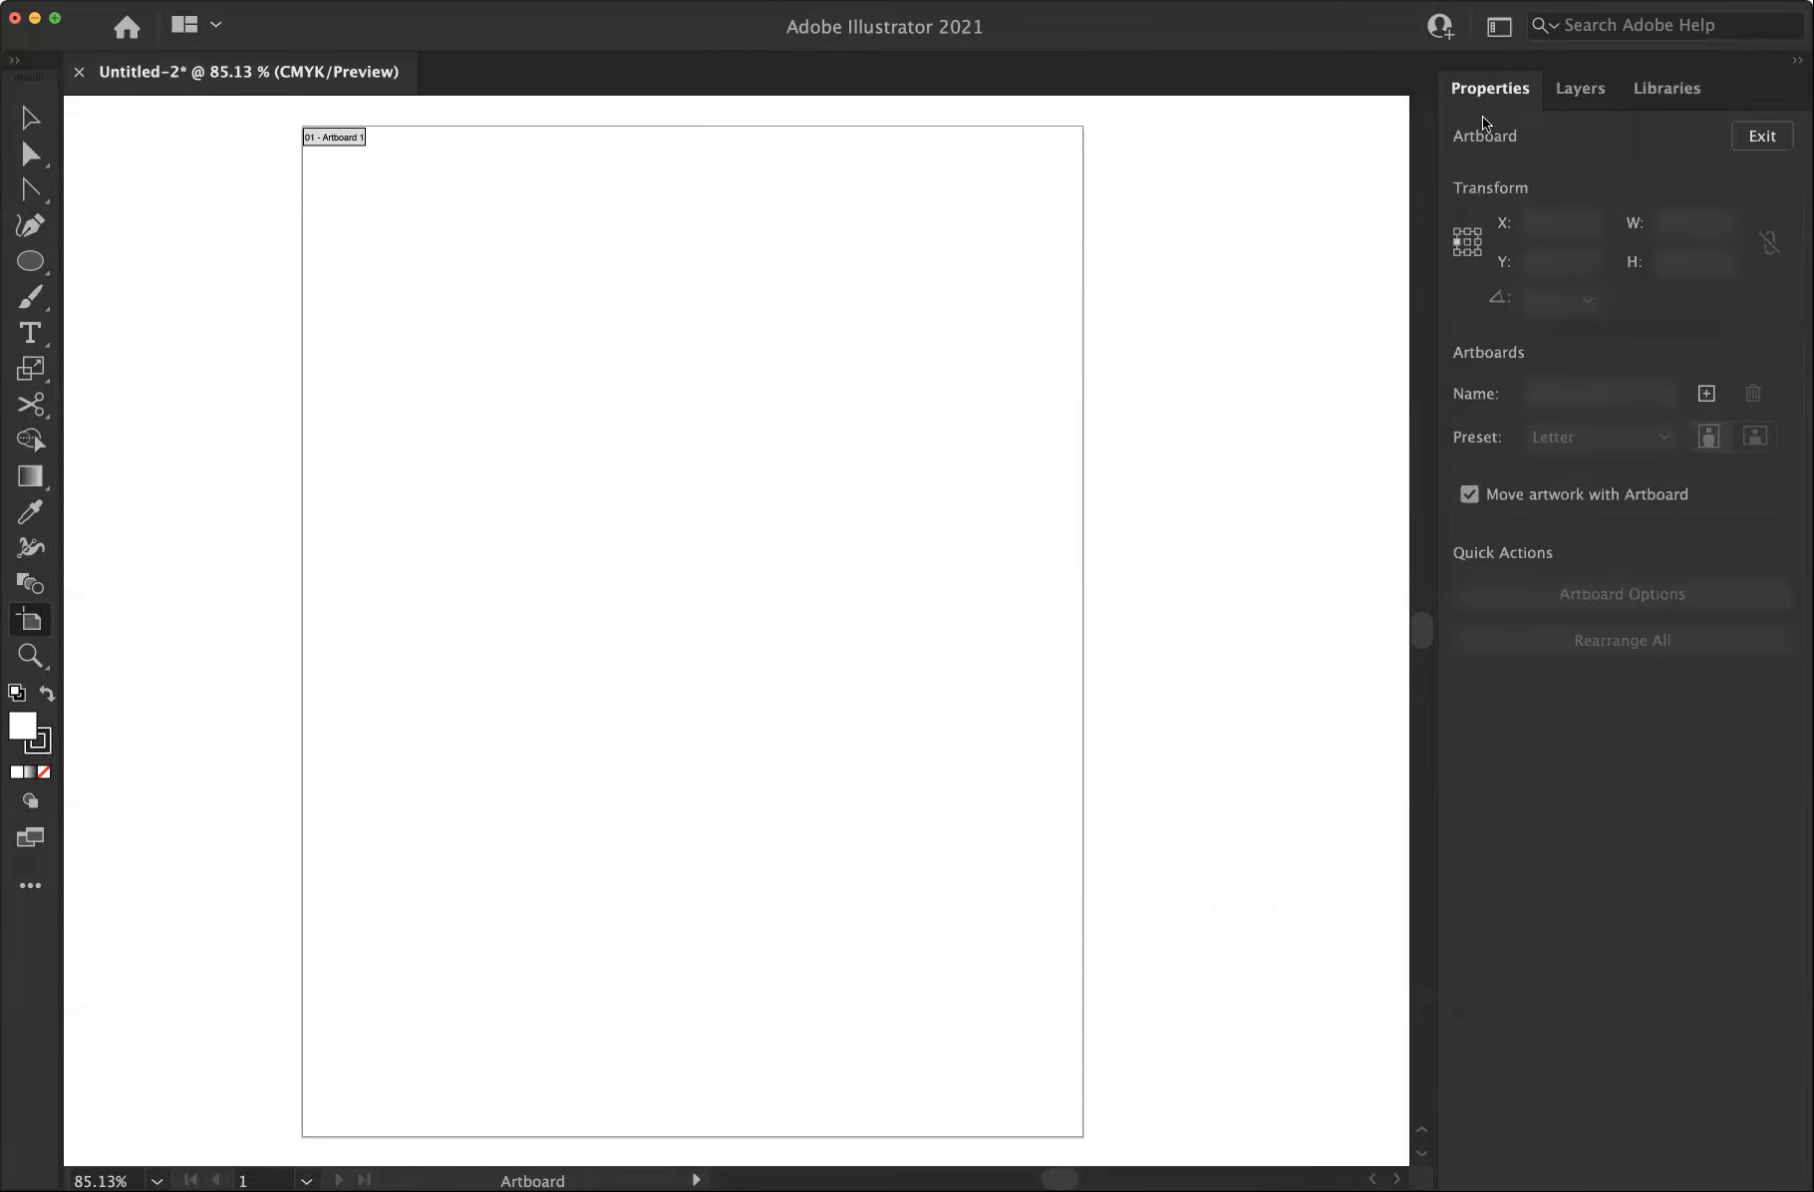
Rename Layer 1 as background
left_click(1580, 90)
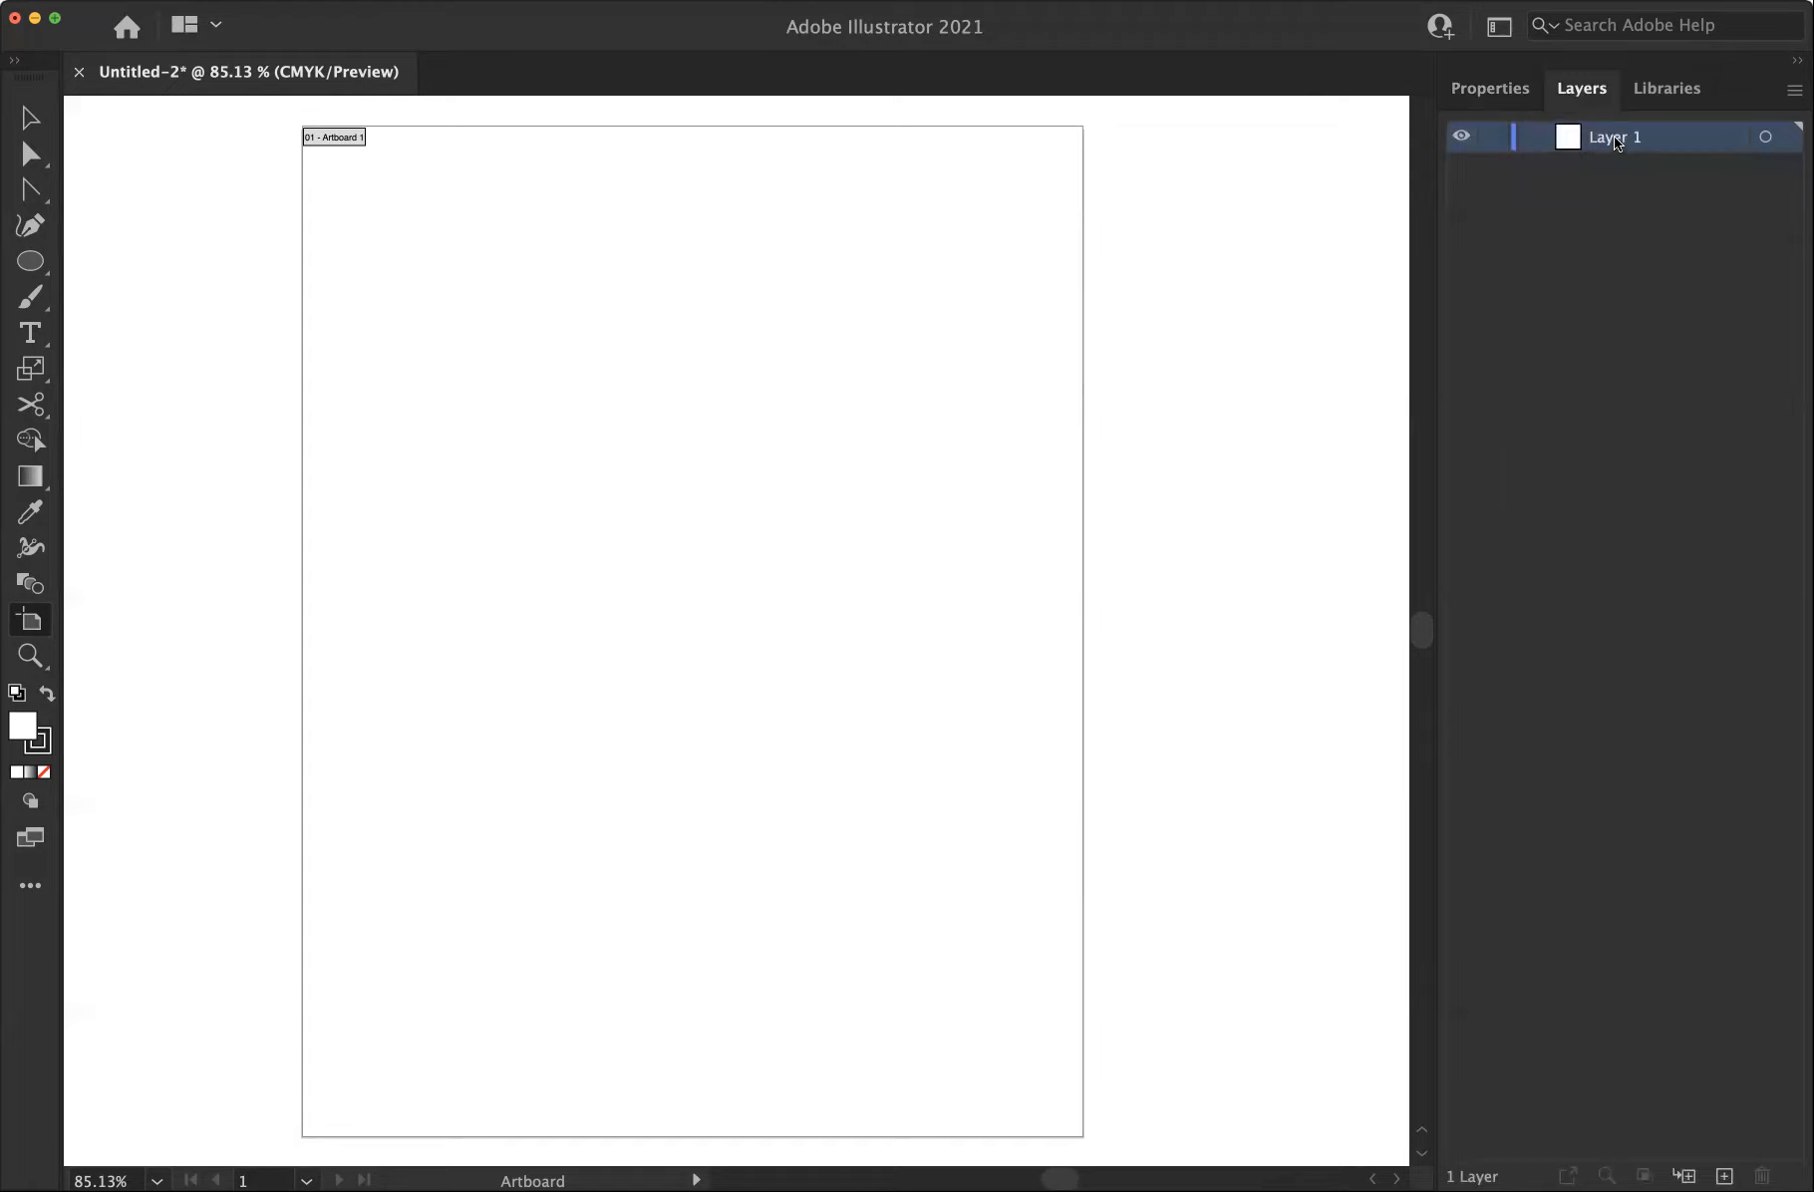
double_click(1615, 138)
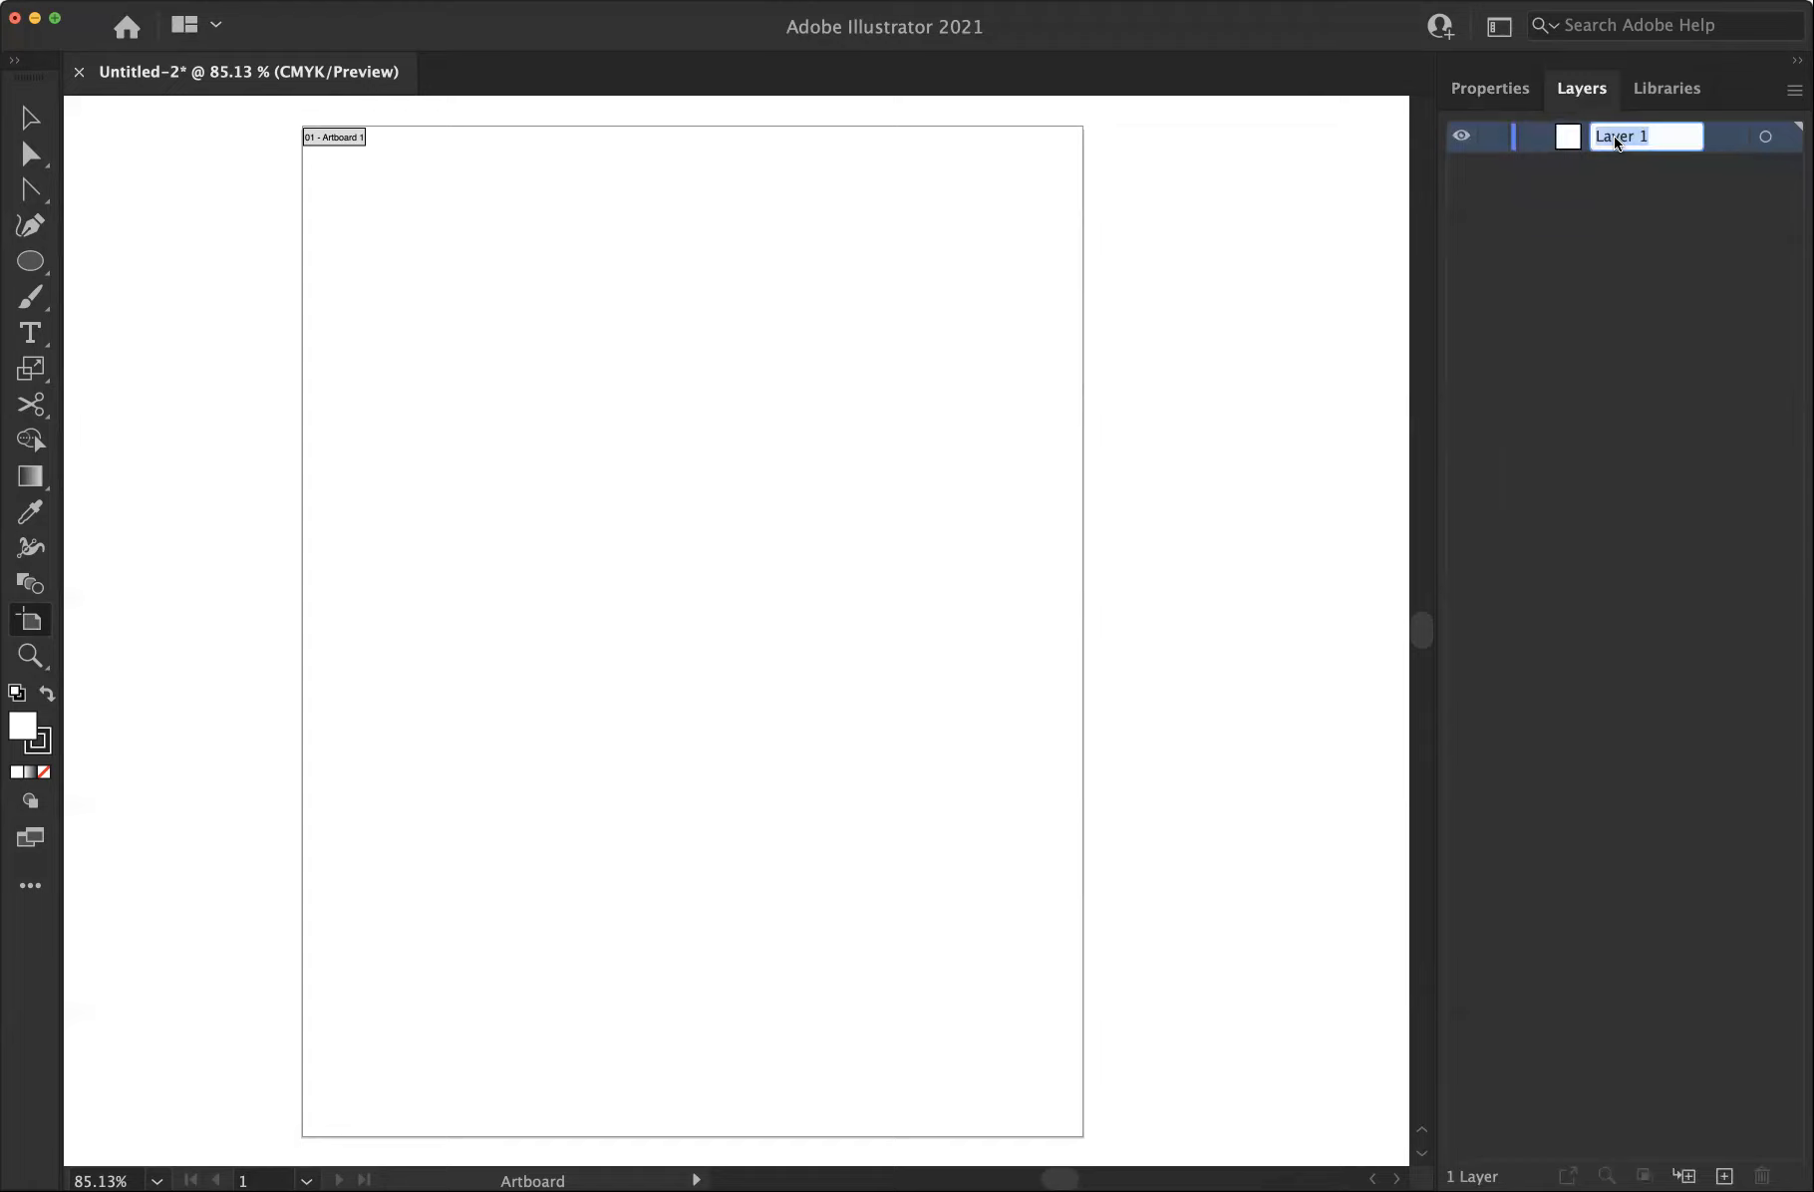
type("background")
left_click(1515, 248)
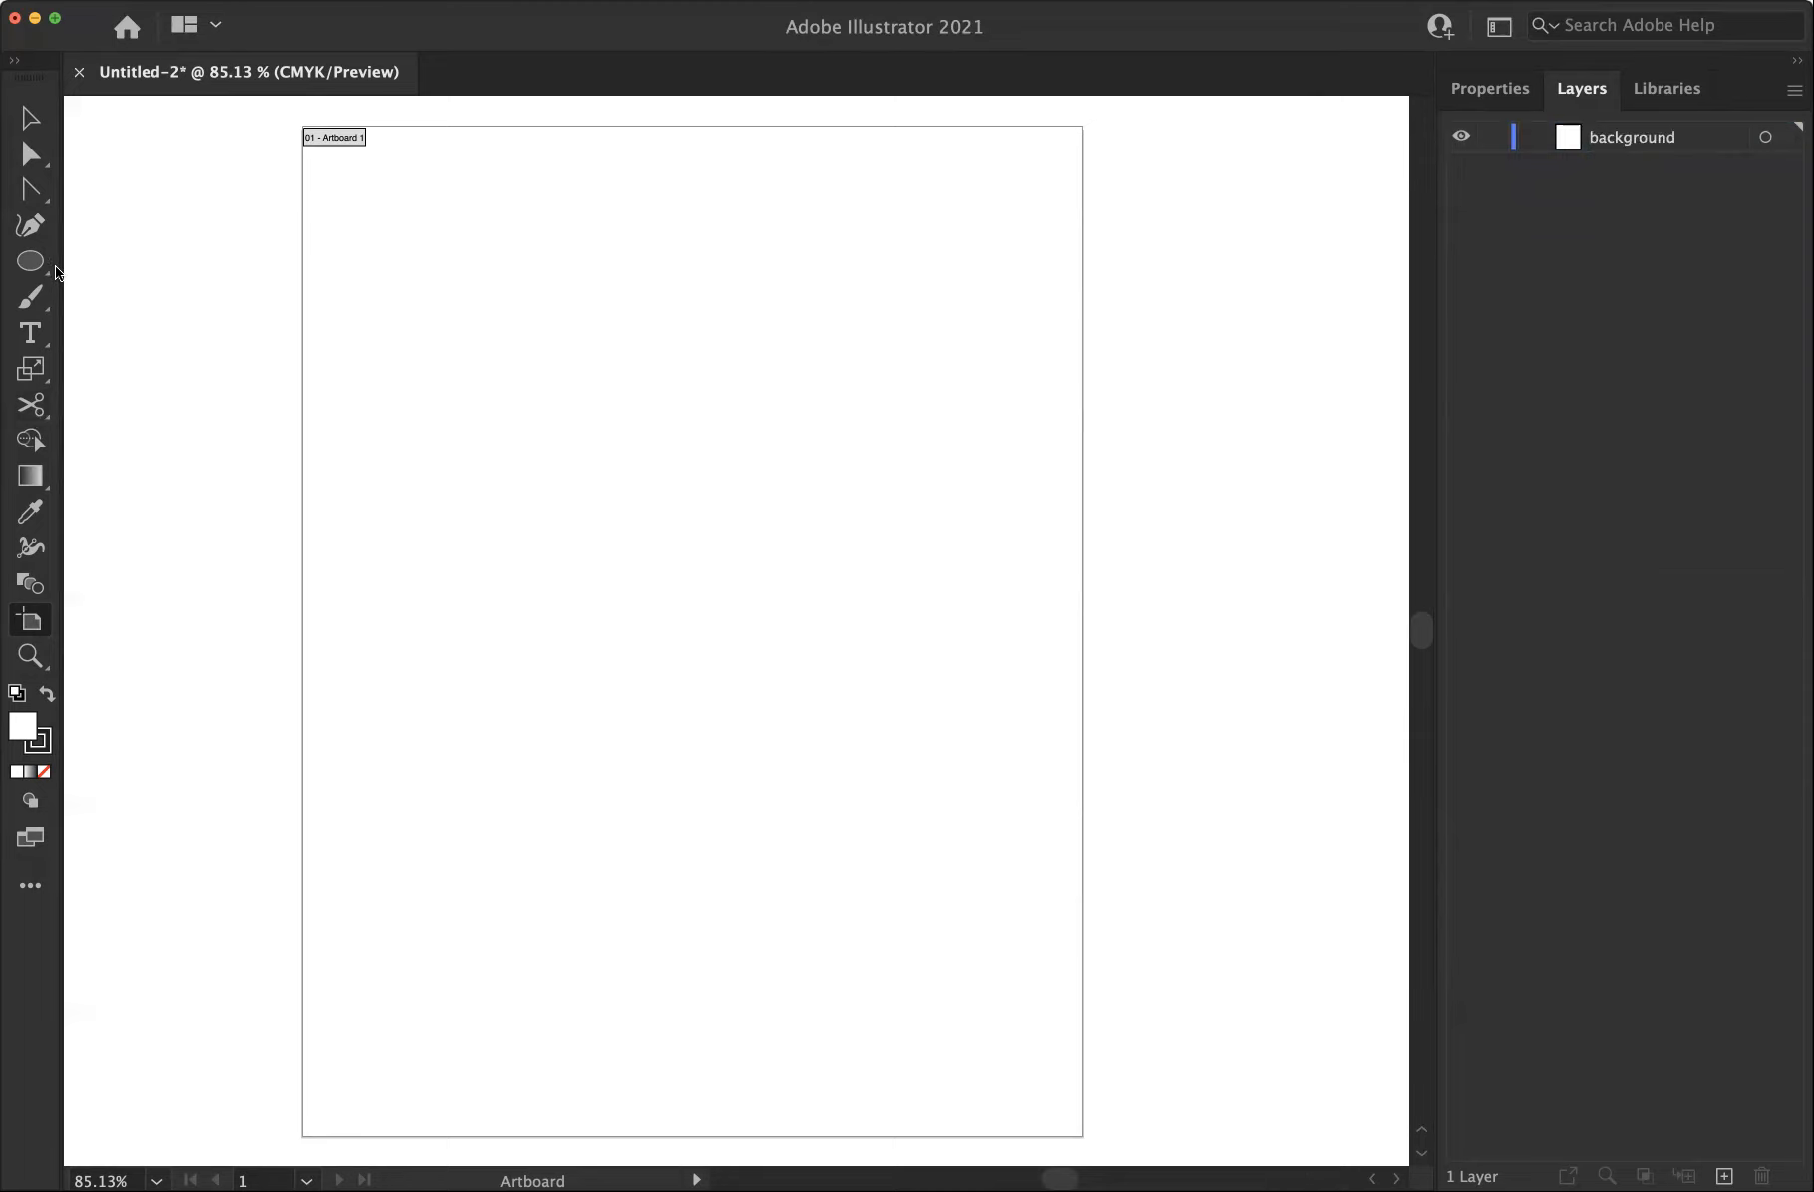
Draw a rectangle about 4.7 in wide and 8 in high, starting just outside the artboard's upper-left corner
left_click(29, 262)
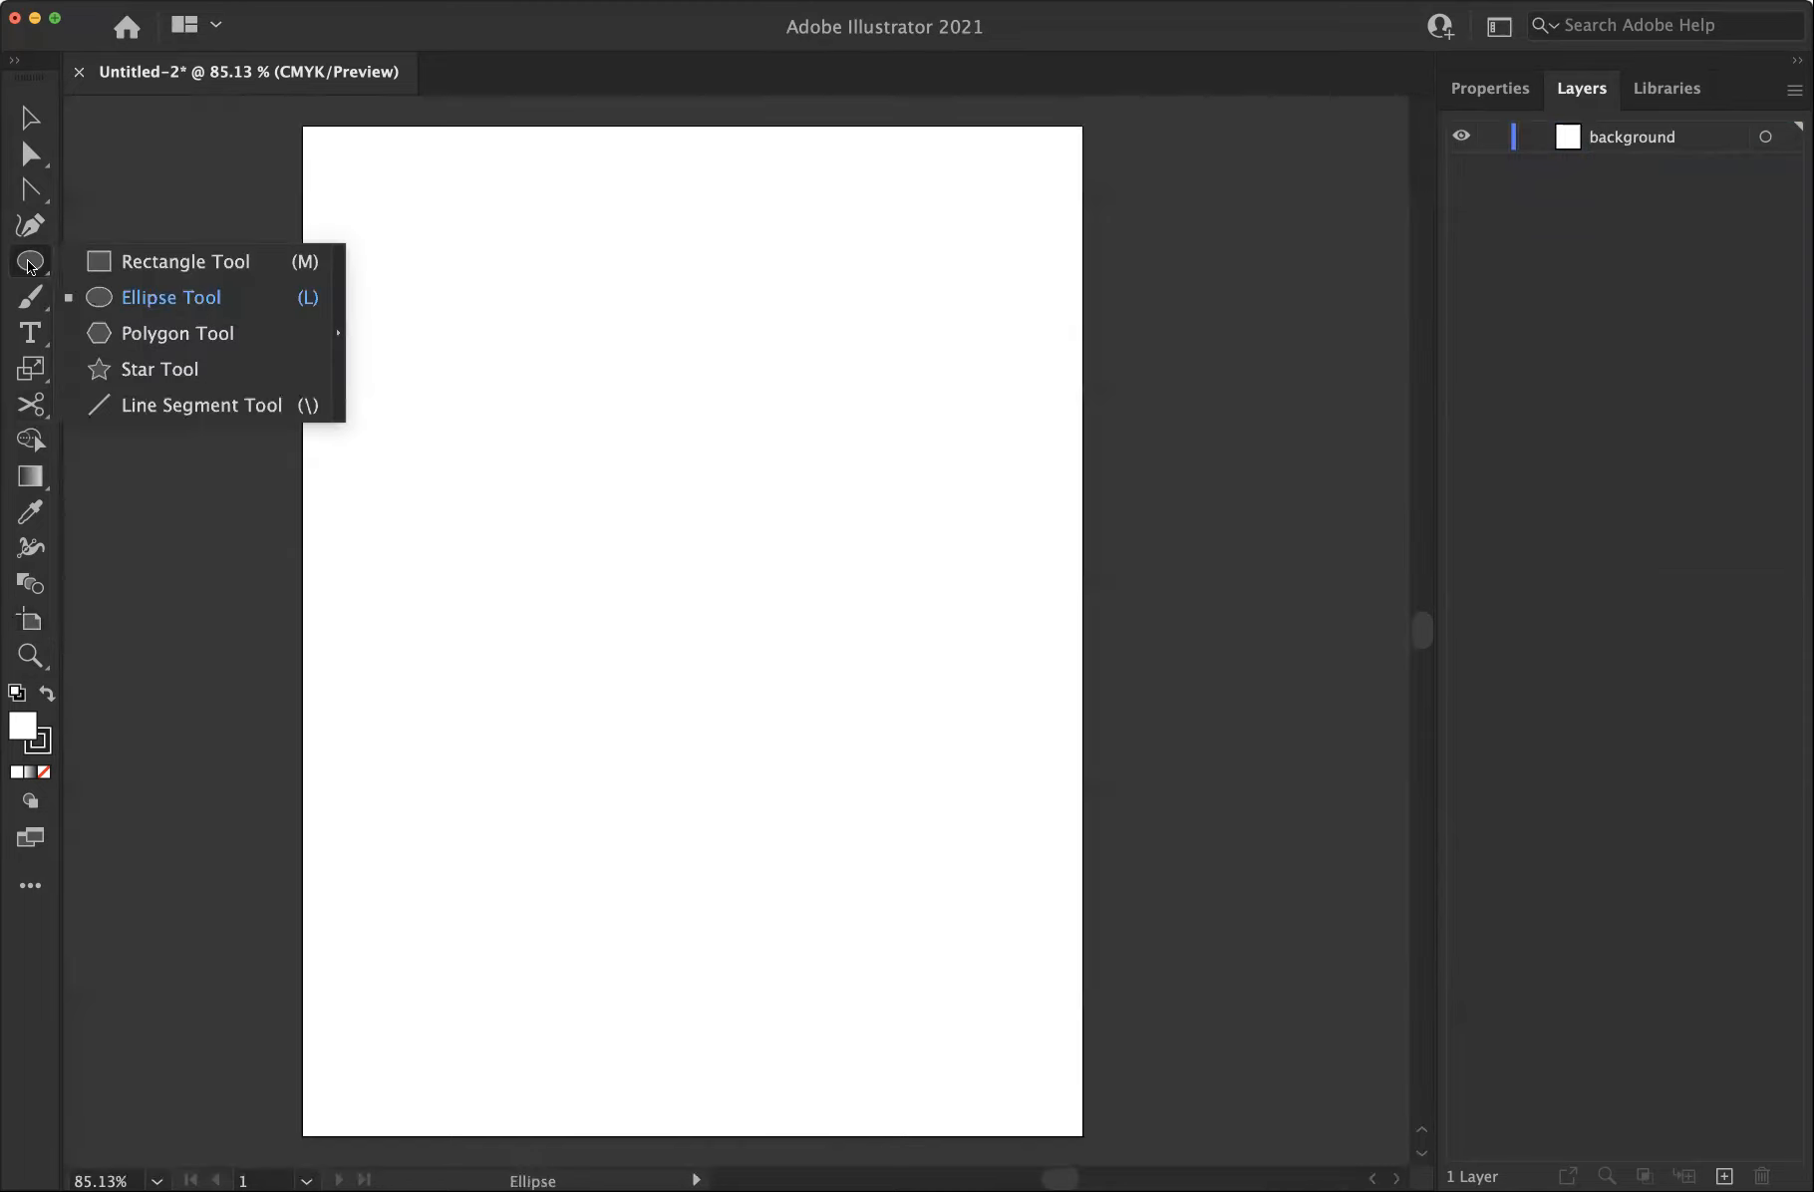
left_click(167, 264)
left_click_drag(293, 118, 726, 852)
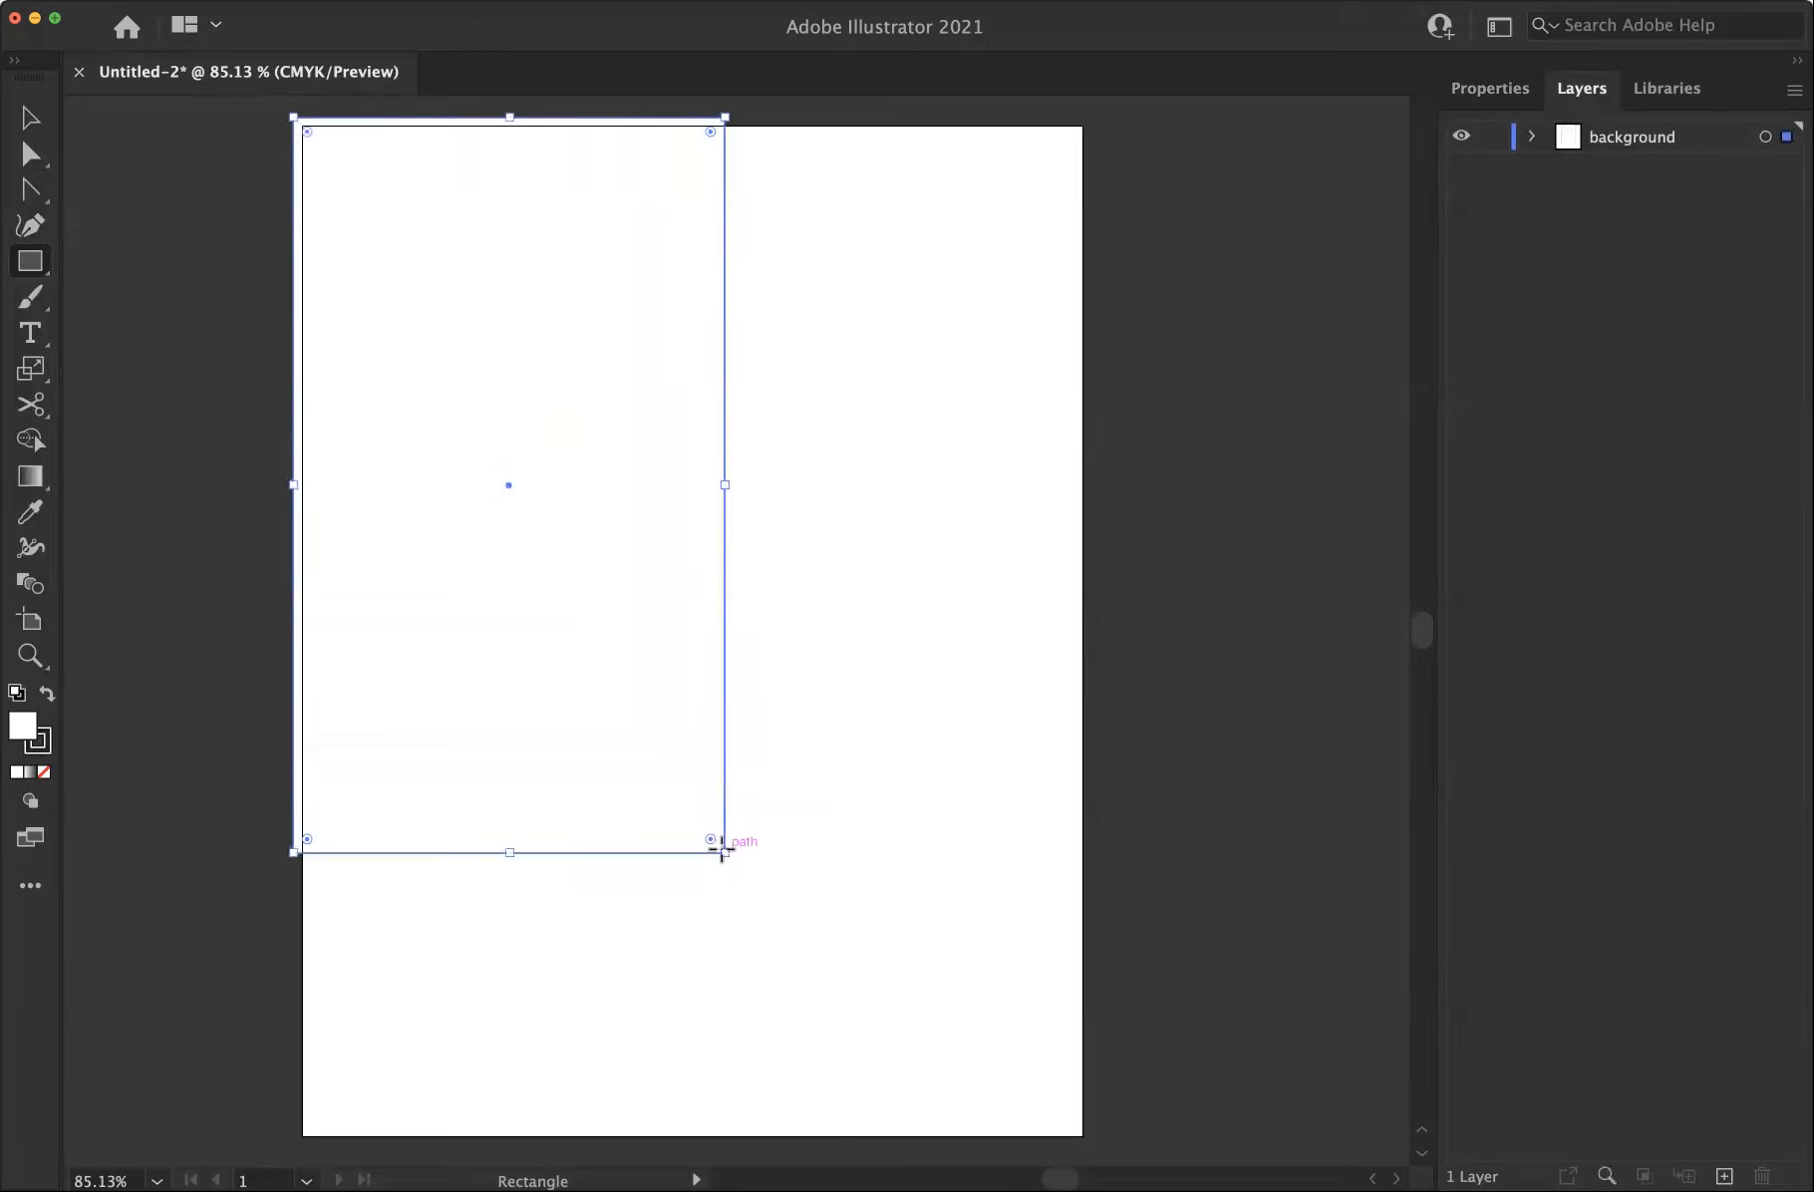
Remove the stroke from the rectangle
left_click(1487, 89)
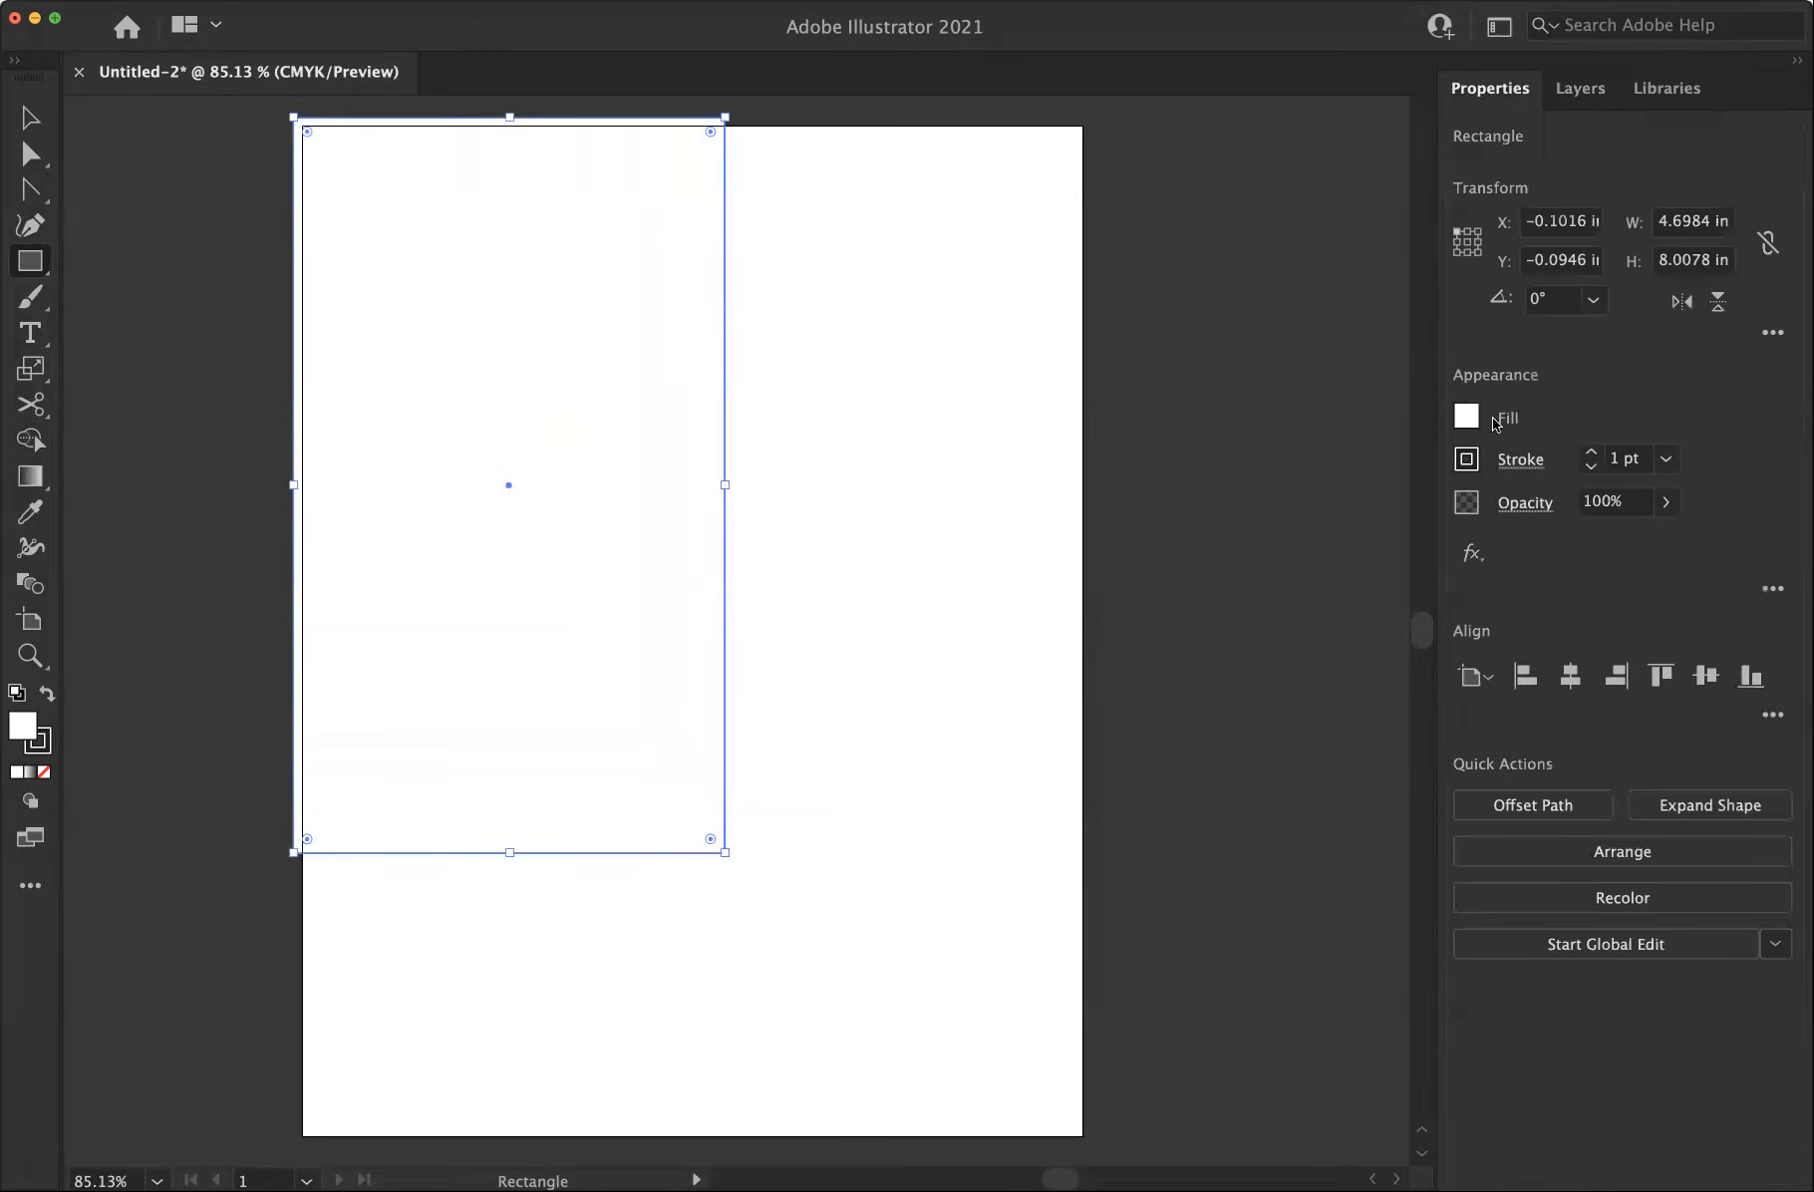
left_click(1592, 466)
left_click(1592, 466)
left_click(1592, 466)
left_click(1592, 466)
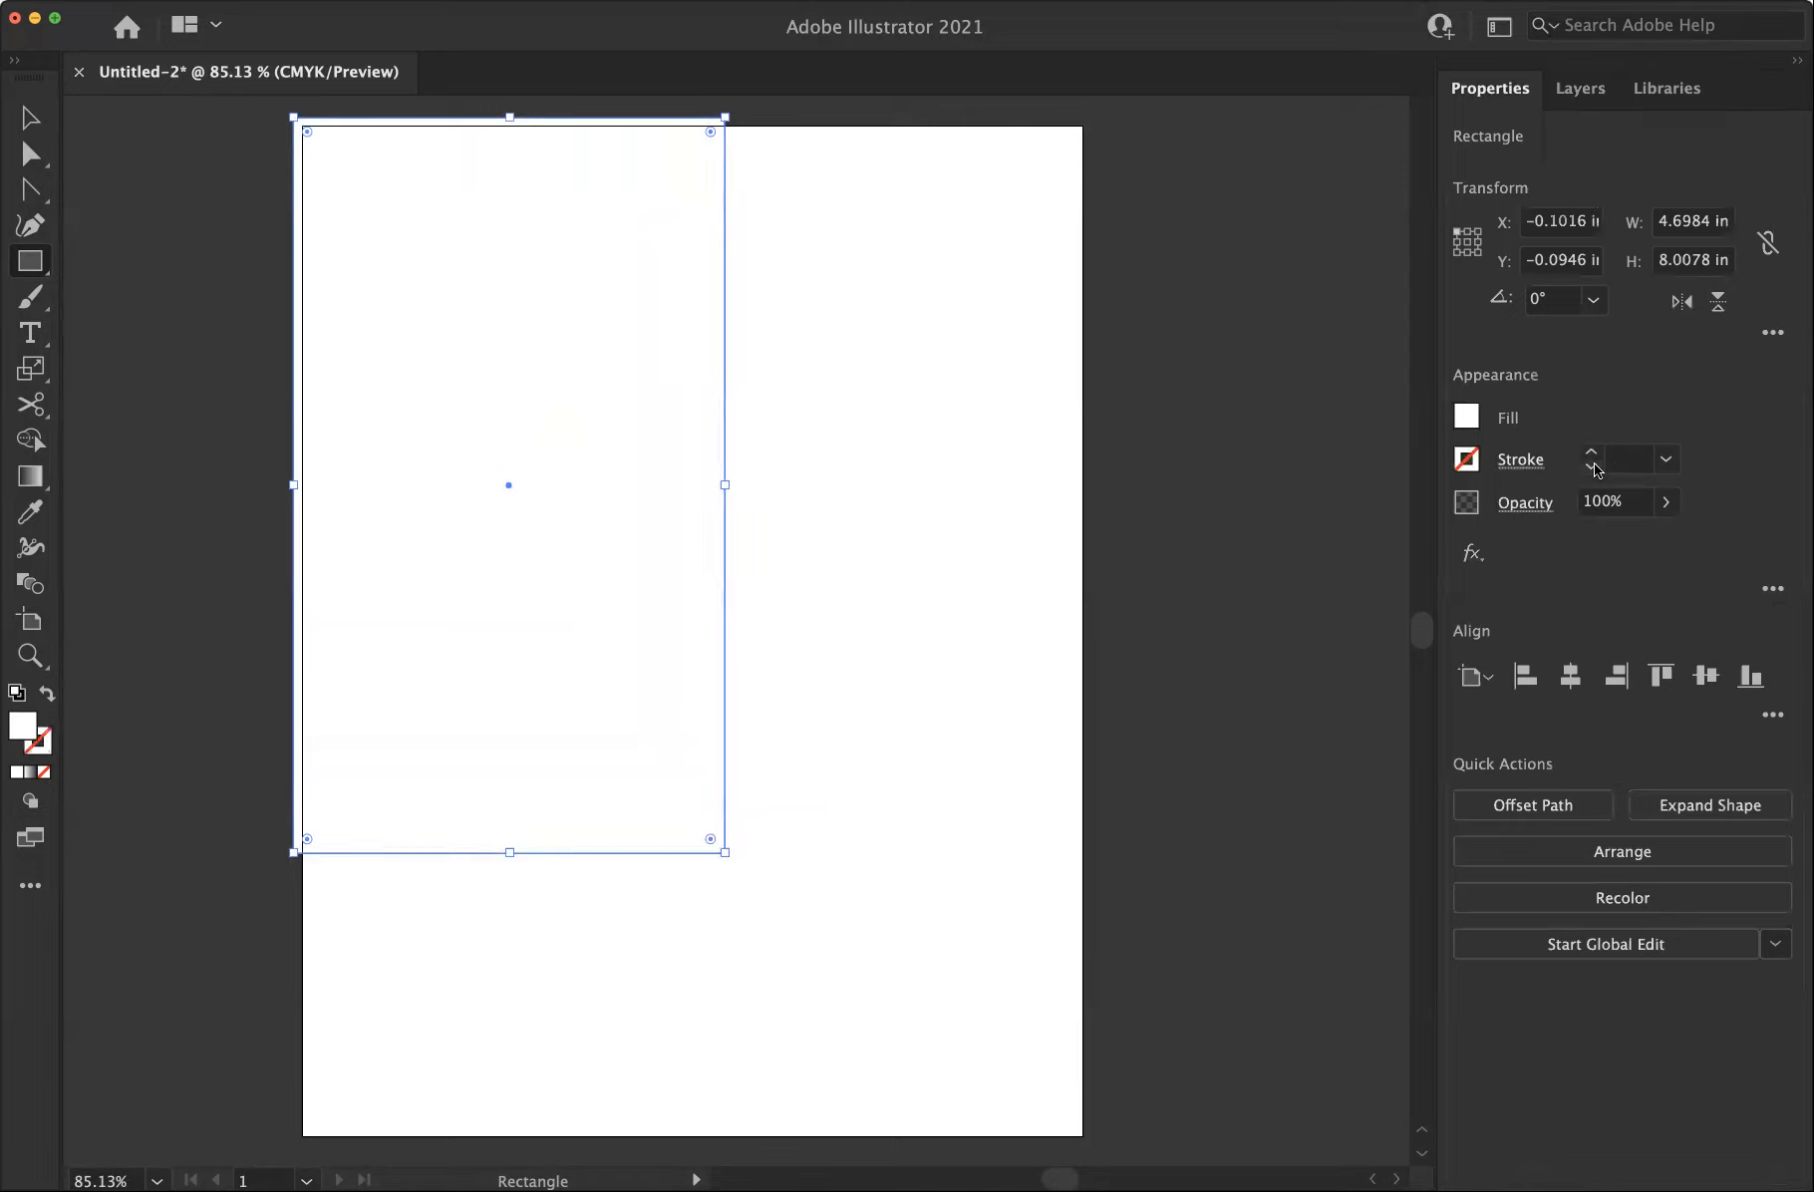
Fill the rectangle with a pale yellow of C 1.96, M 0, Y 67.06 and K 0
left_click(1467, 419)
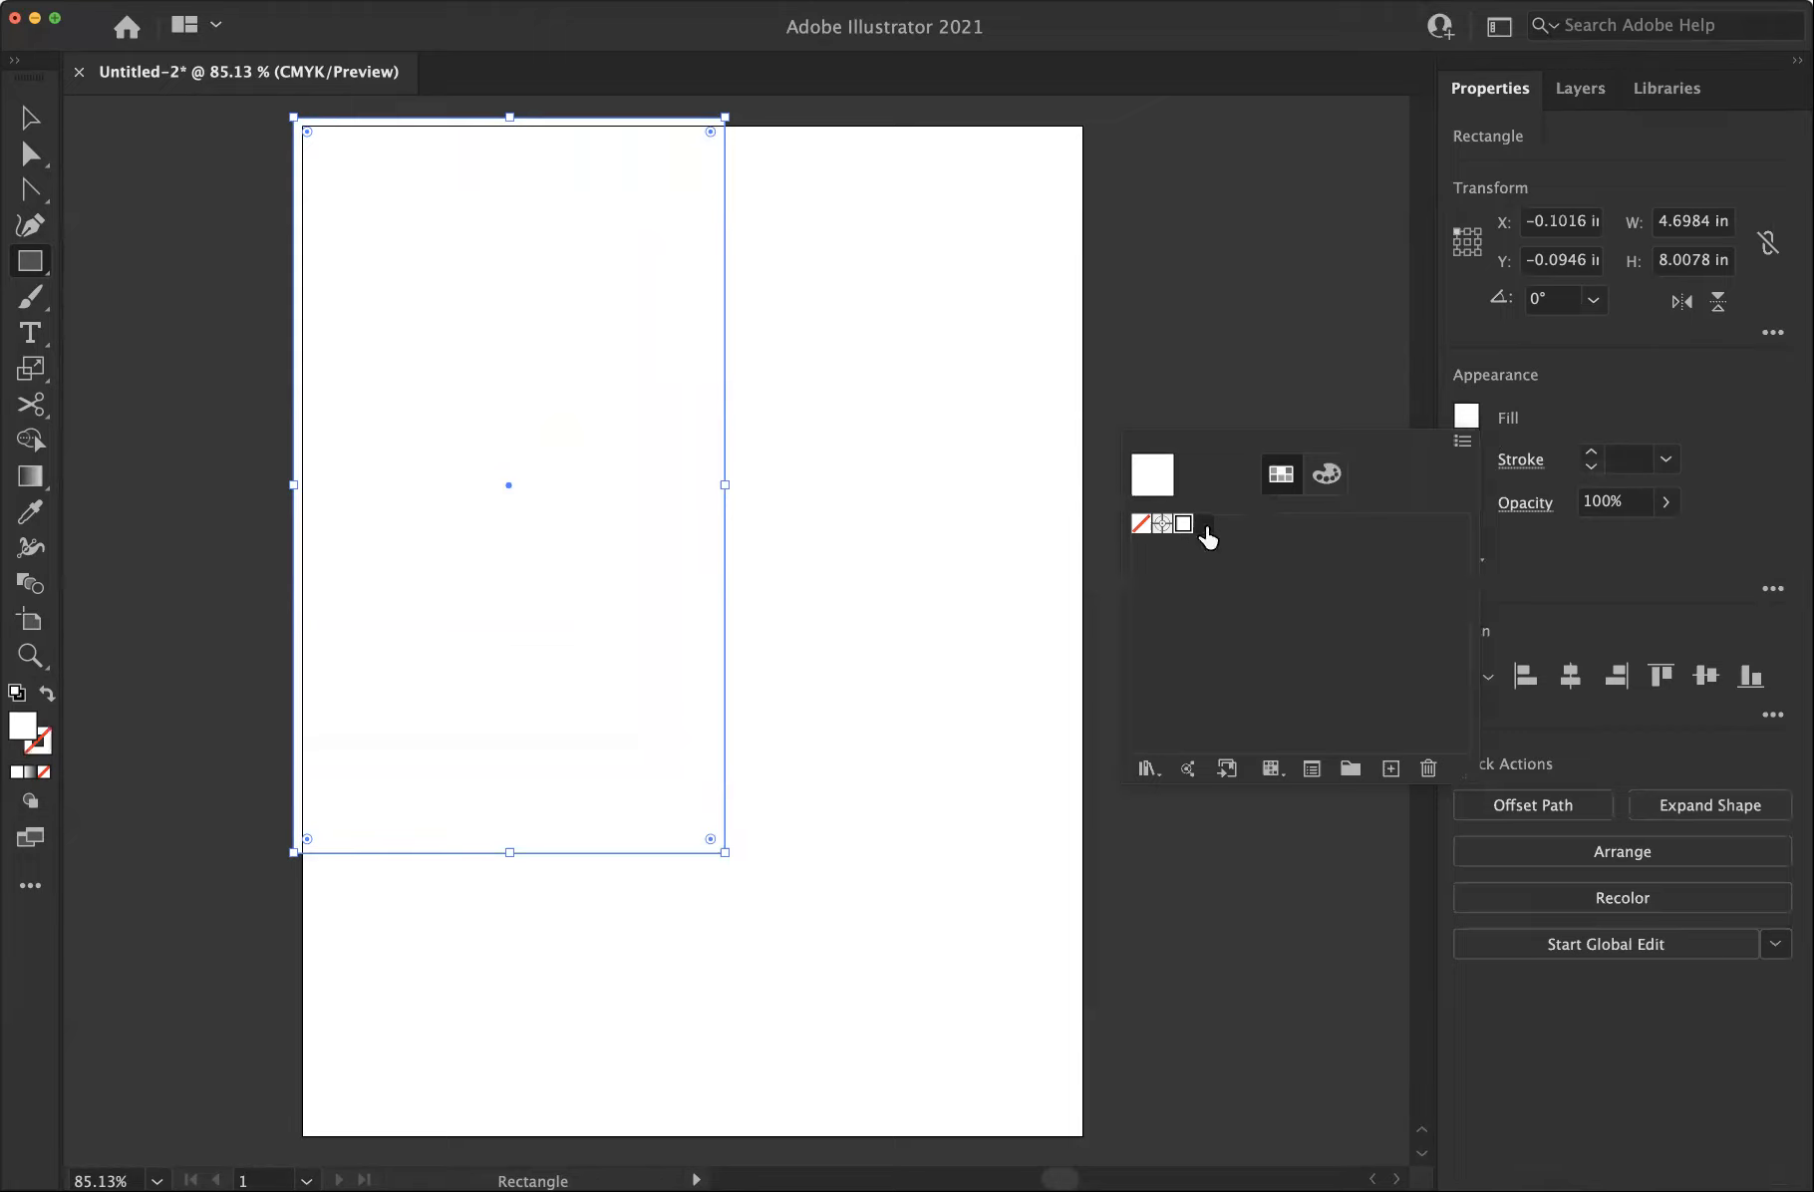
left_click(1326, 476)
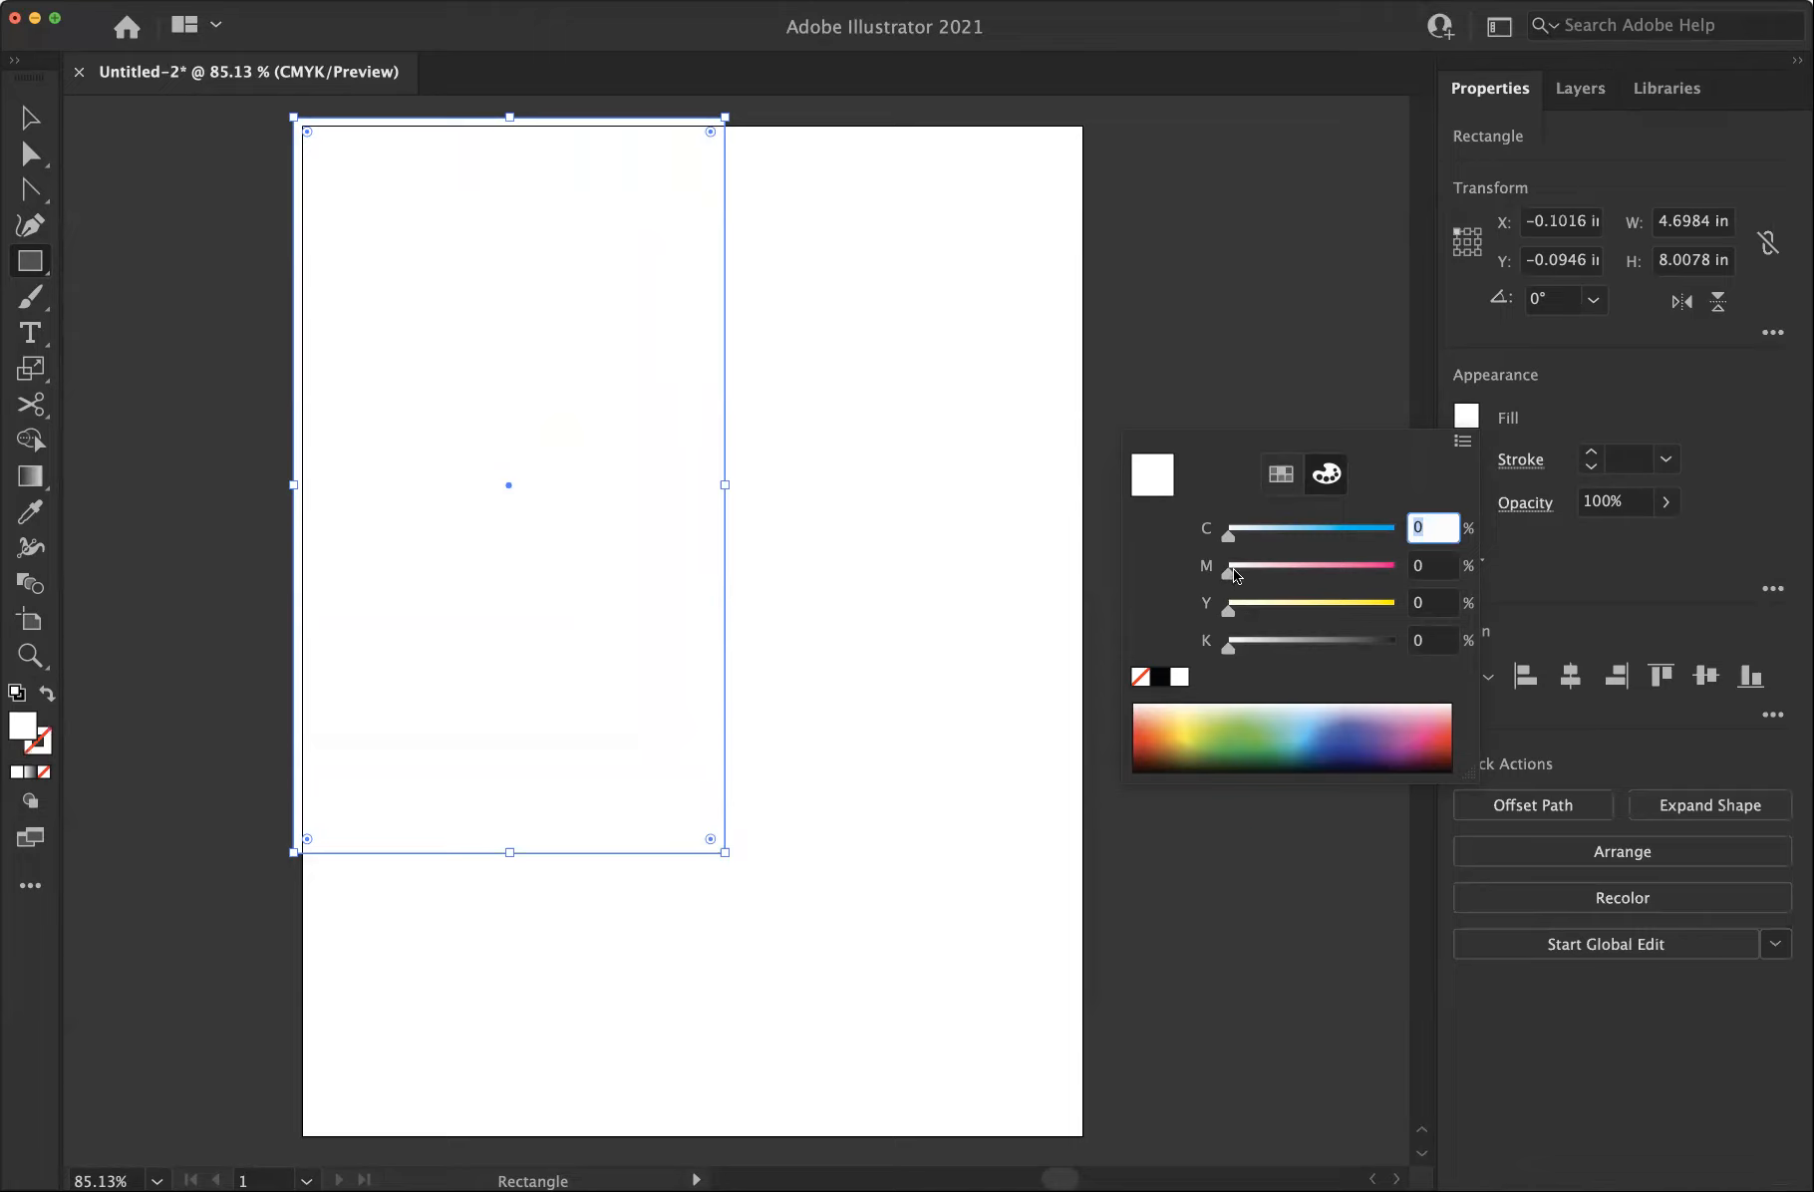
mouse_move(1229, 615)
left_mouse_down()
mouse_move(1324, 615)
mouse_move(1199, 615)
left_mouse_up()
left_click(1162, 743)
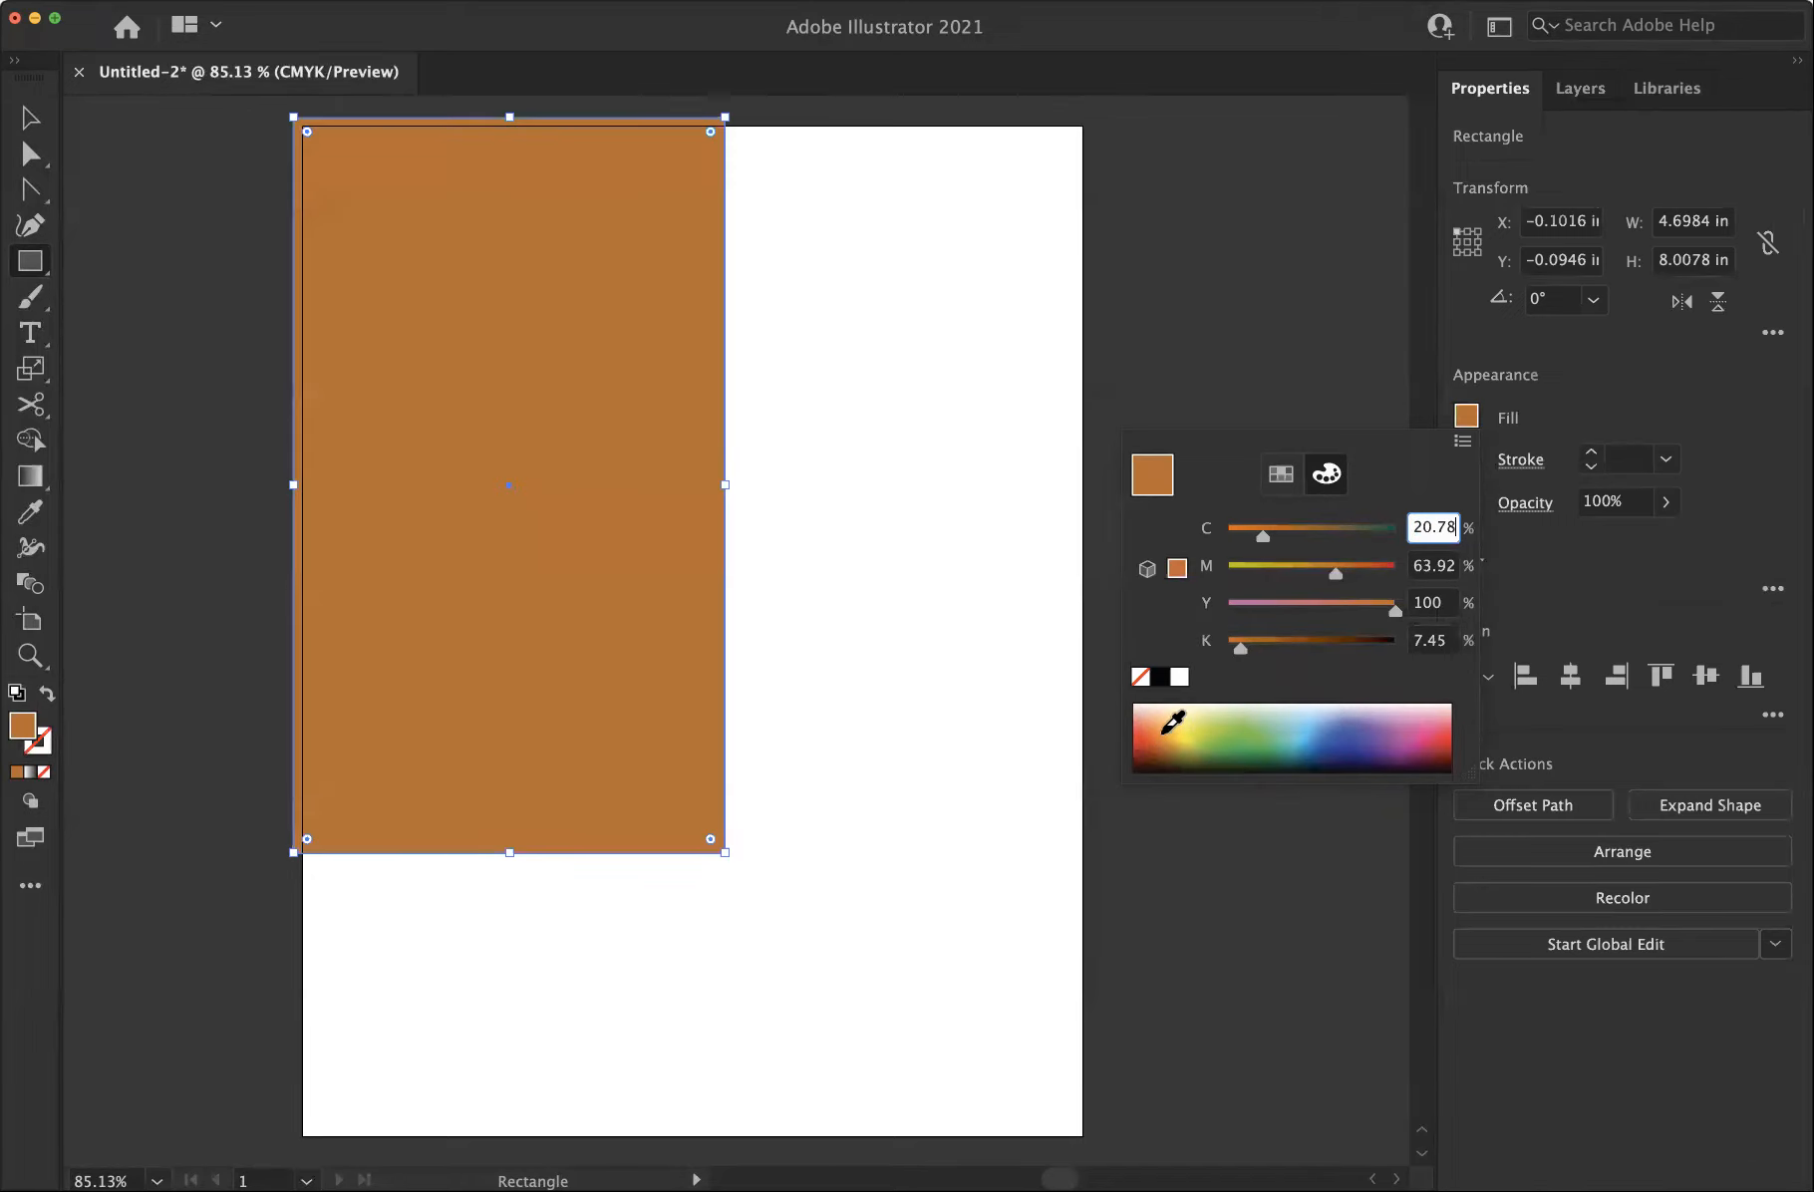
left_click(1164, 725)
left_click(1167, 716)
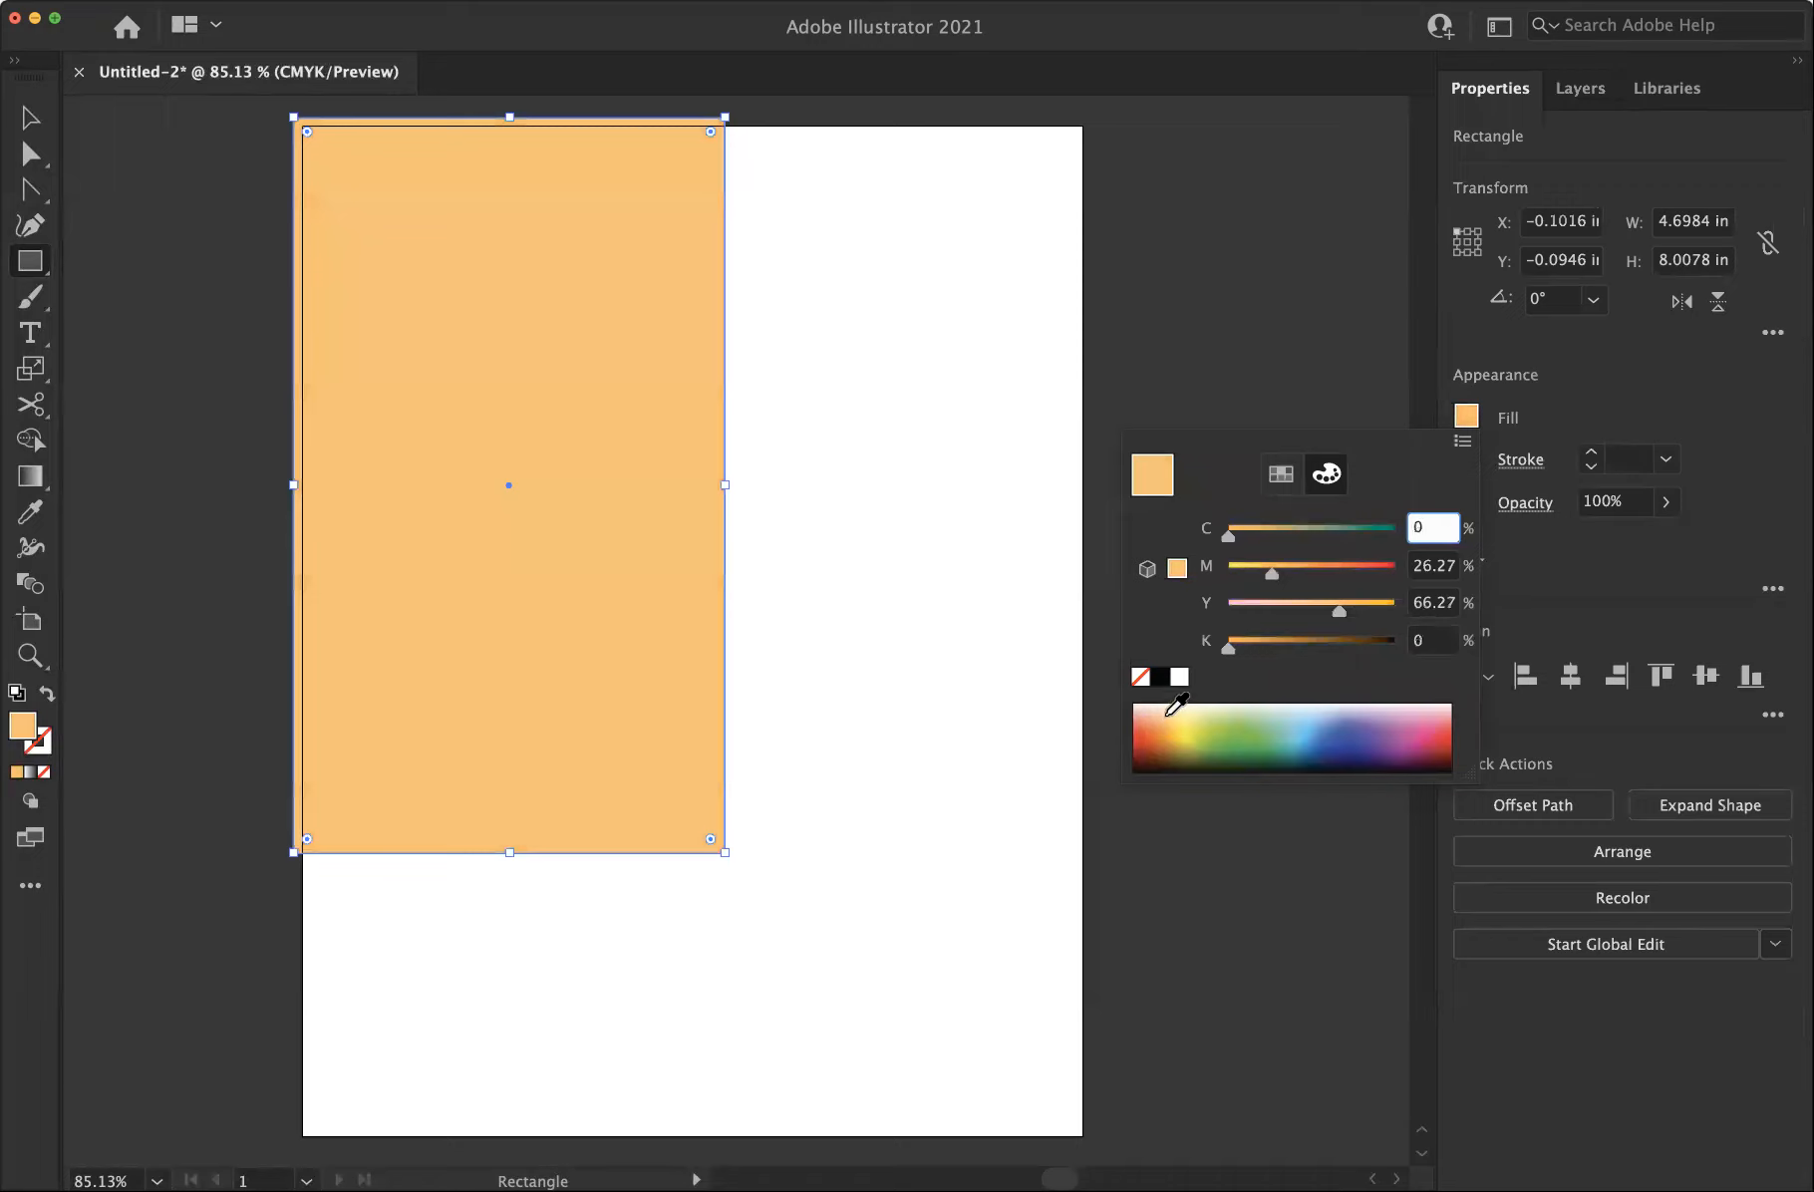
left_click(1187, 709)
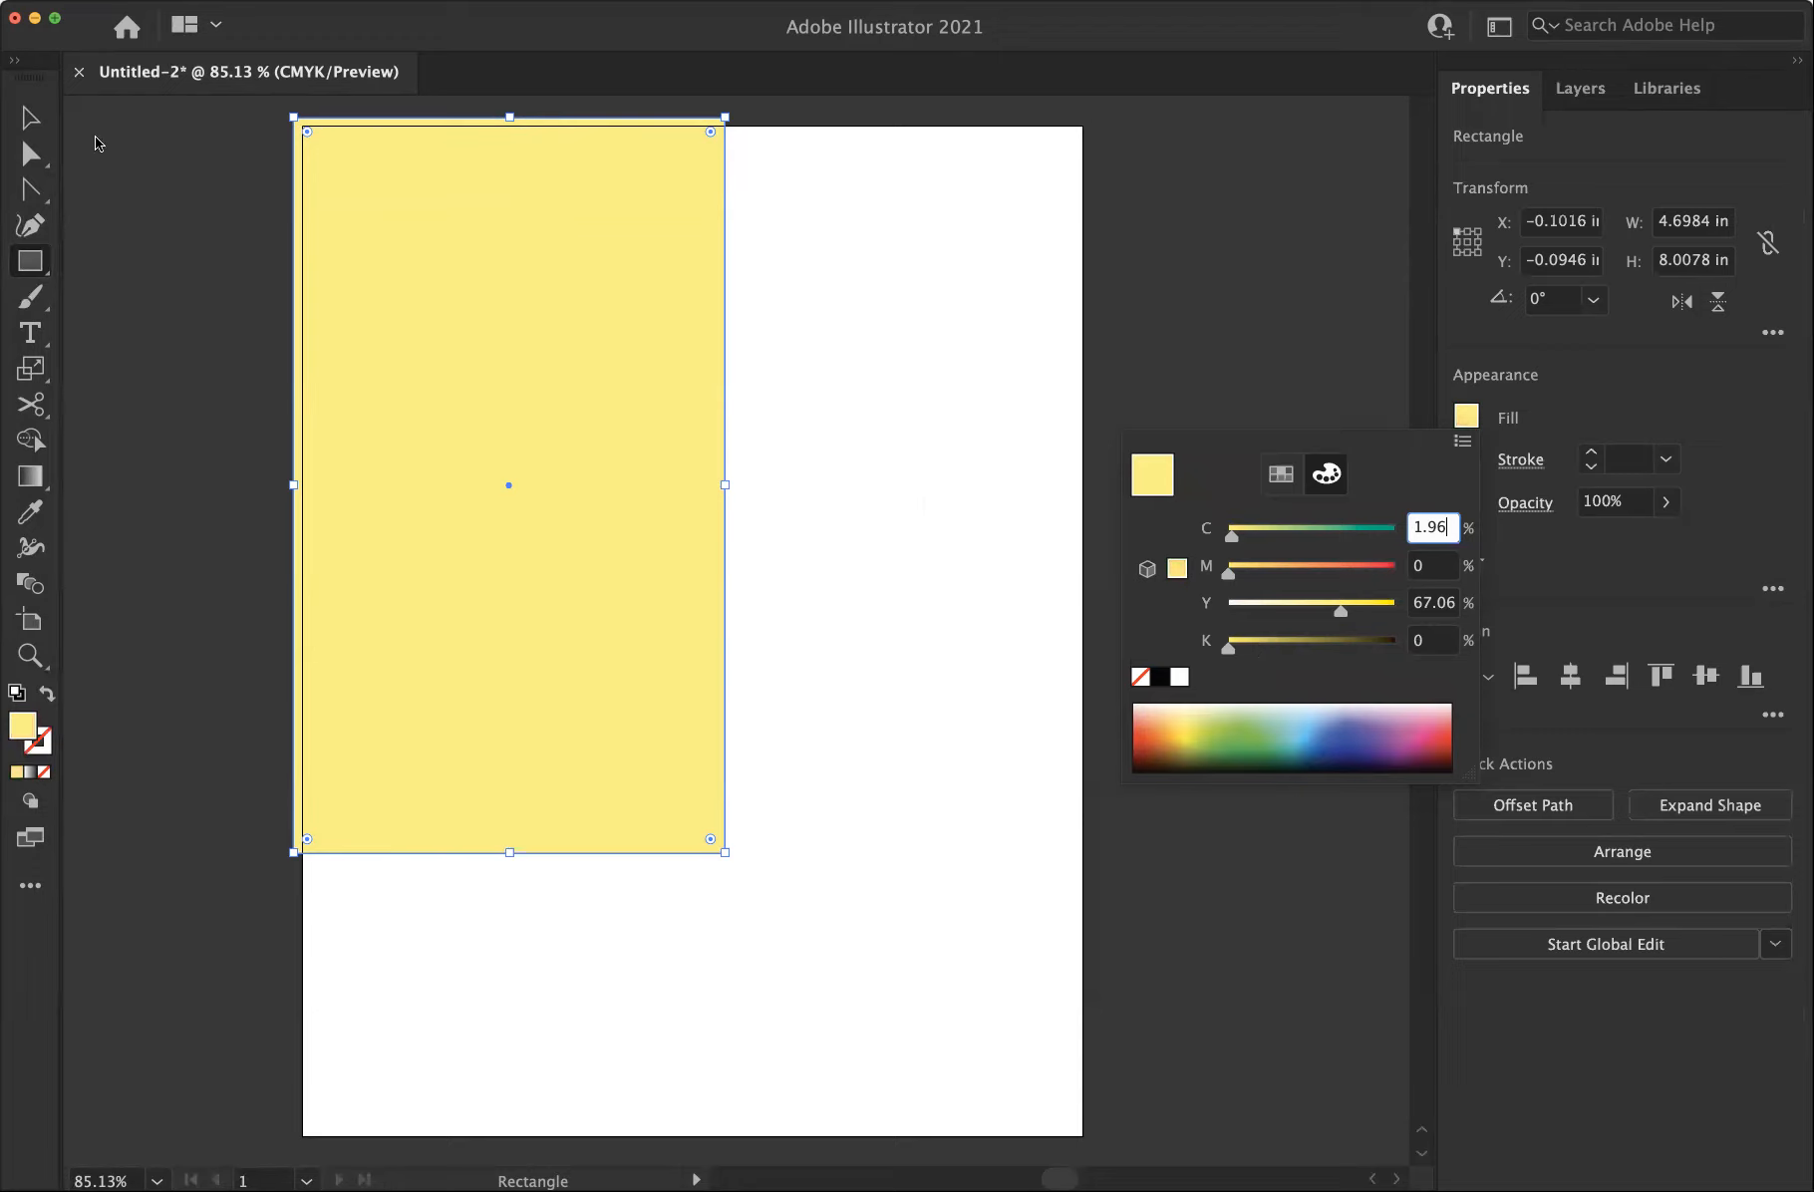
key("Escape")
Duplicate the yellow rectangle horizontally to the right, slightly overlapping the original, with its left edge at about 4.44 in
key("v")
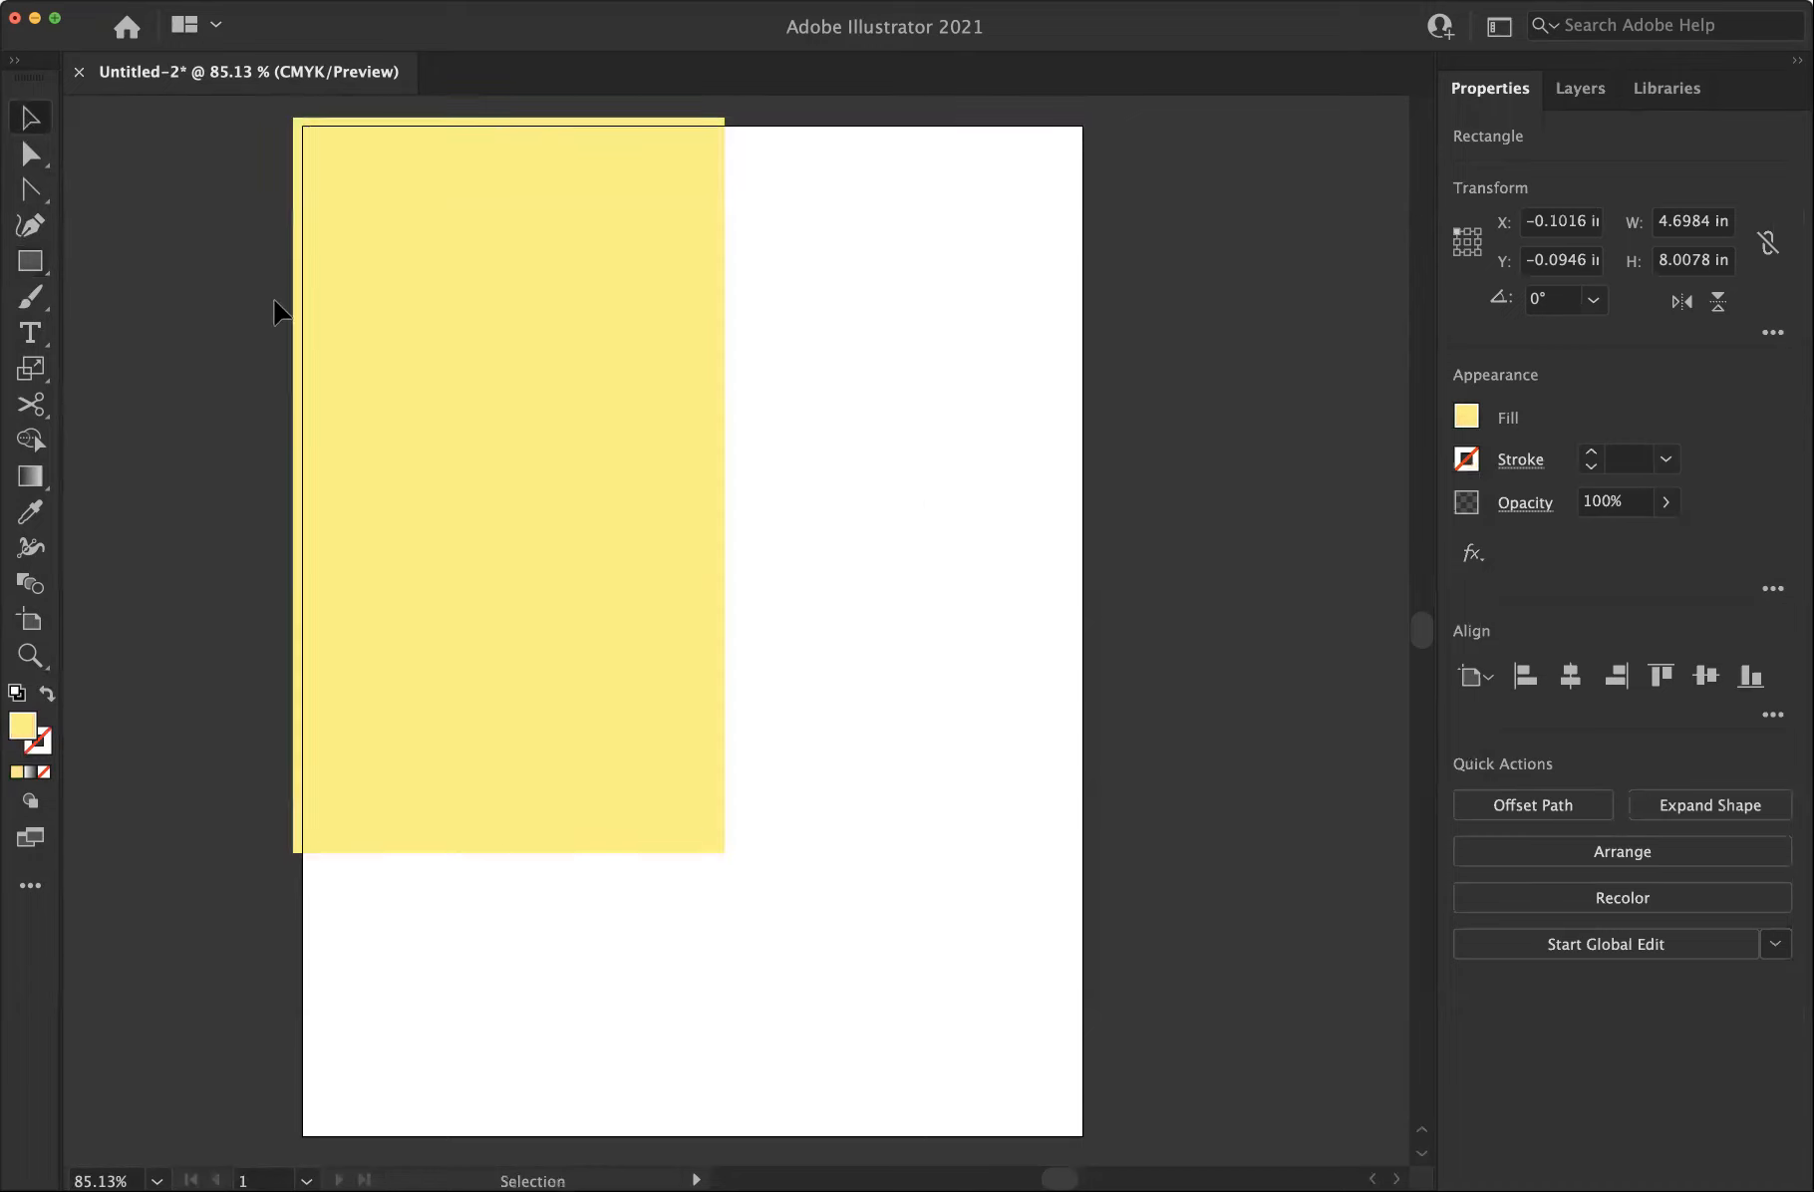
left_click(278, 312)
left_click_drag(412, 342, 826, 375)
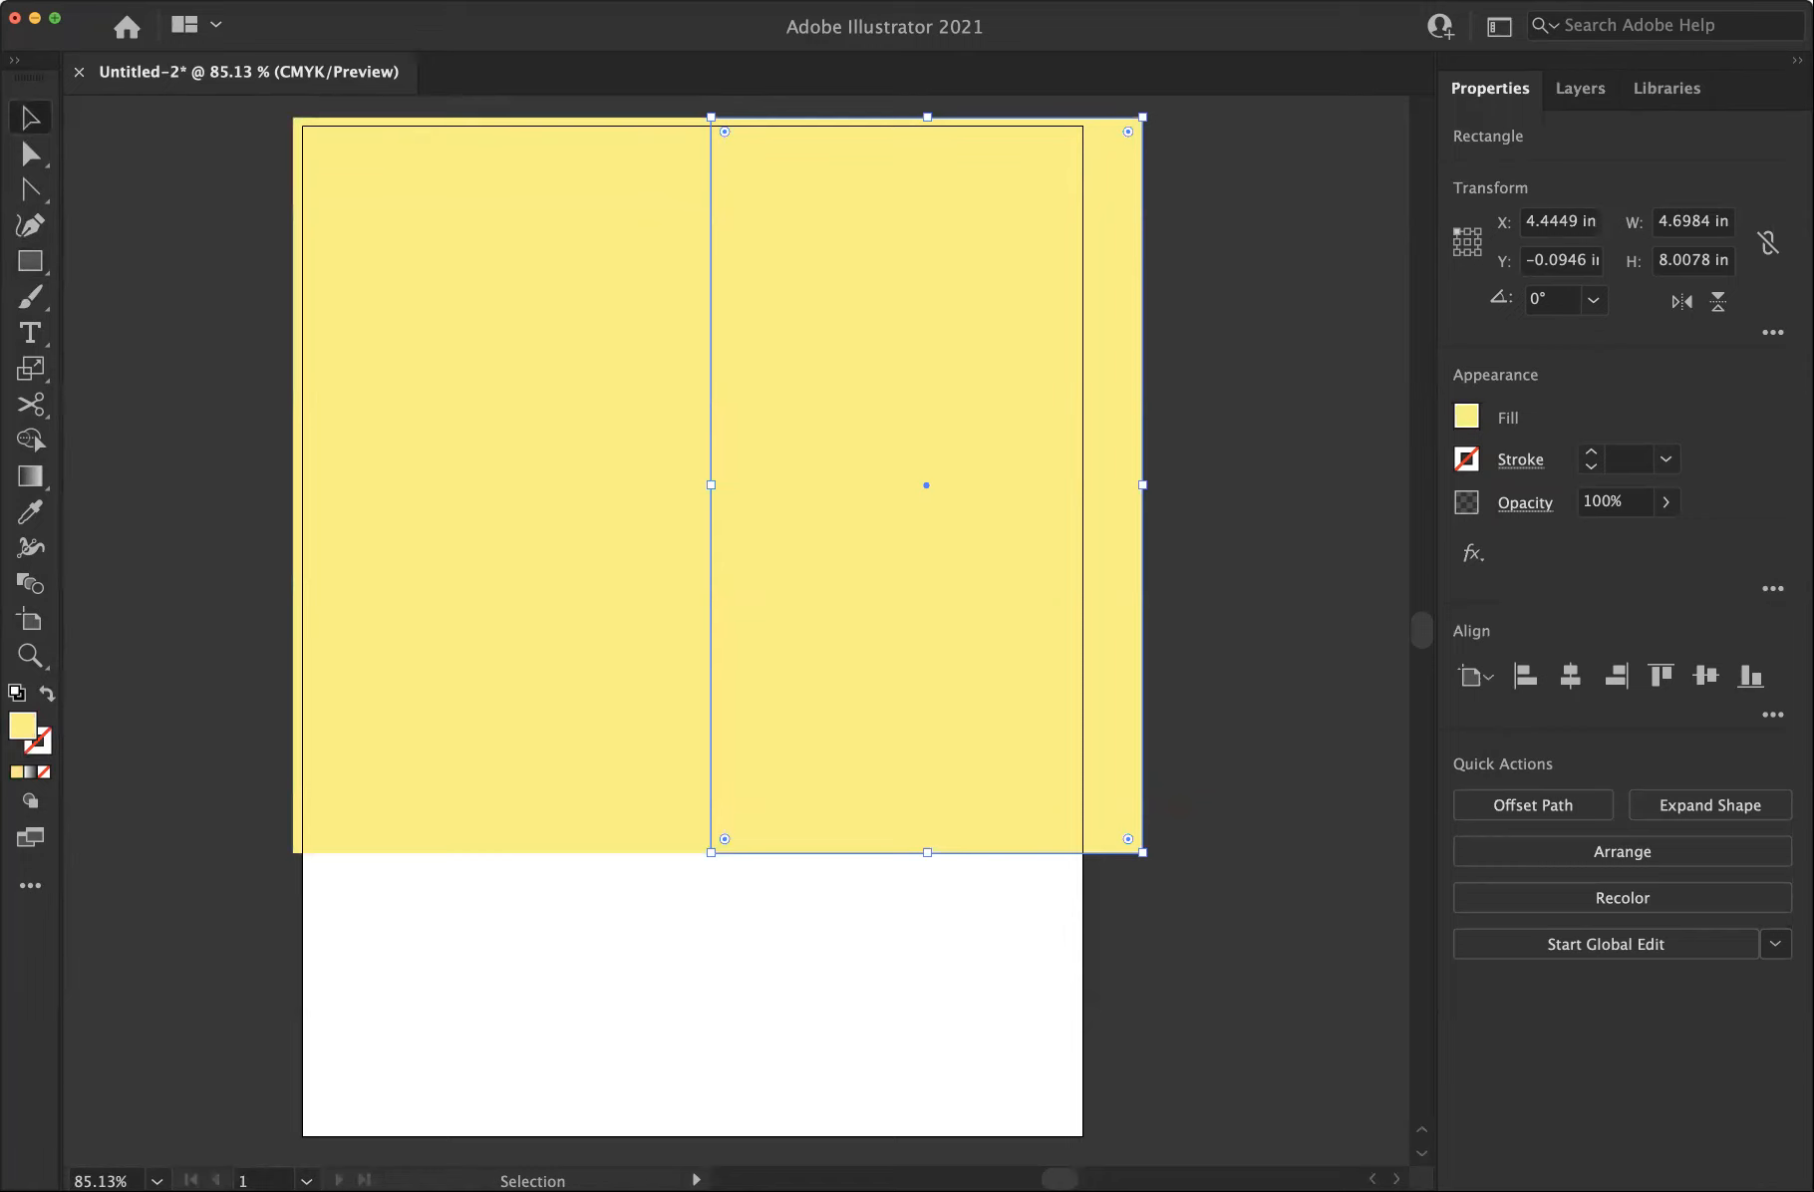
Save the selected rectangle's yellow fill (C 1.96, M 0, Y 67.06, K 0) as a global CMYK process swatch
left_click(498, 2)
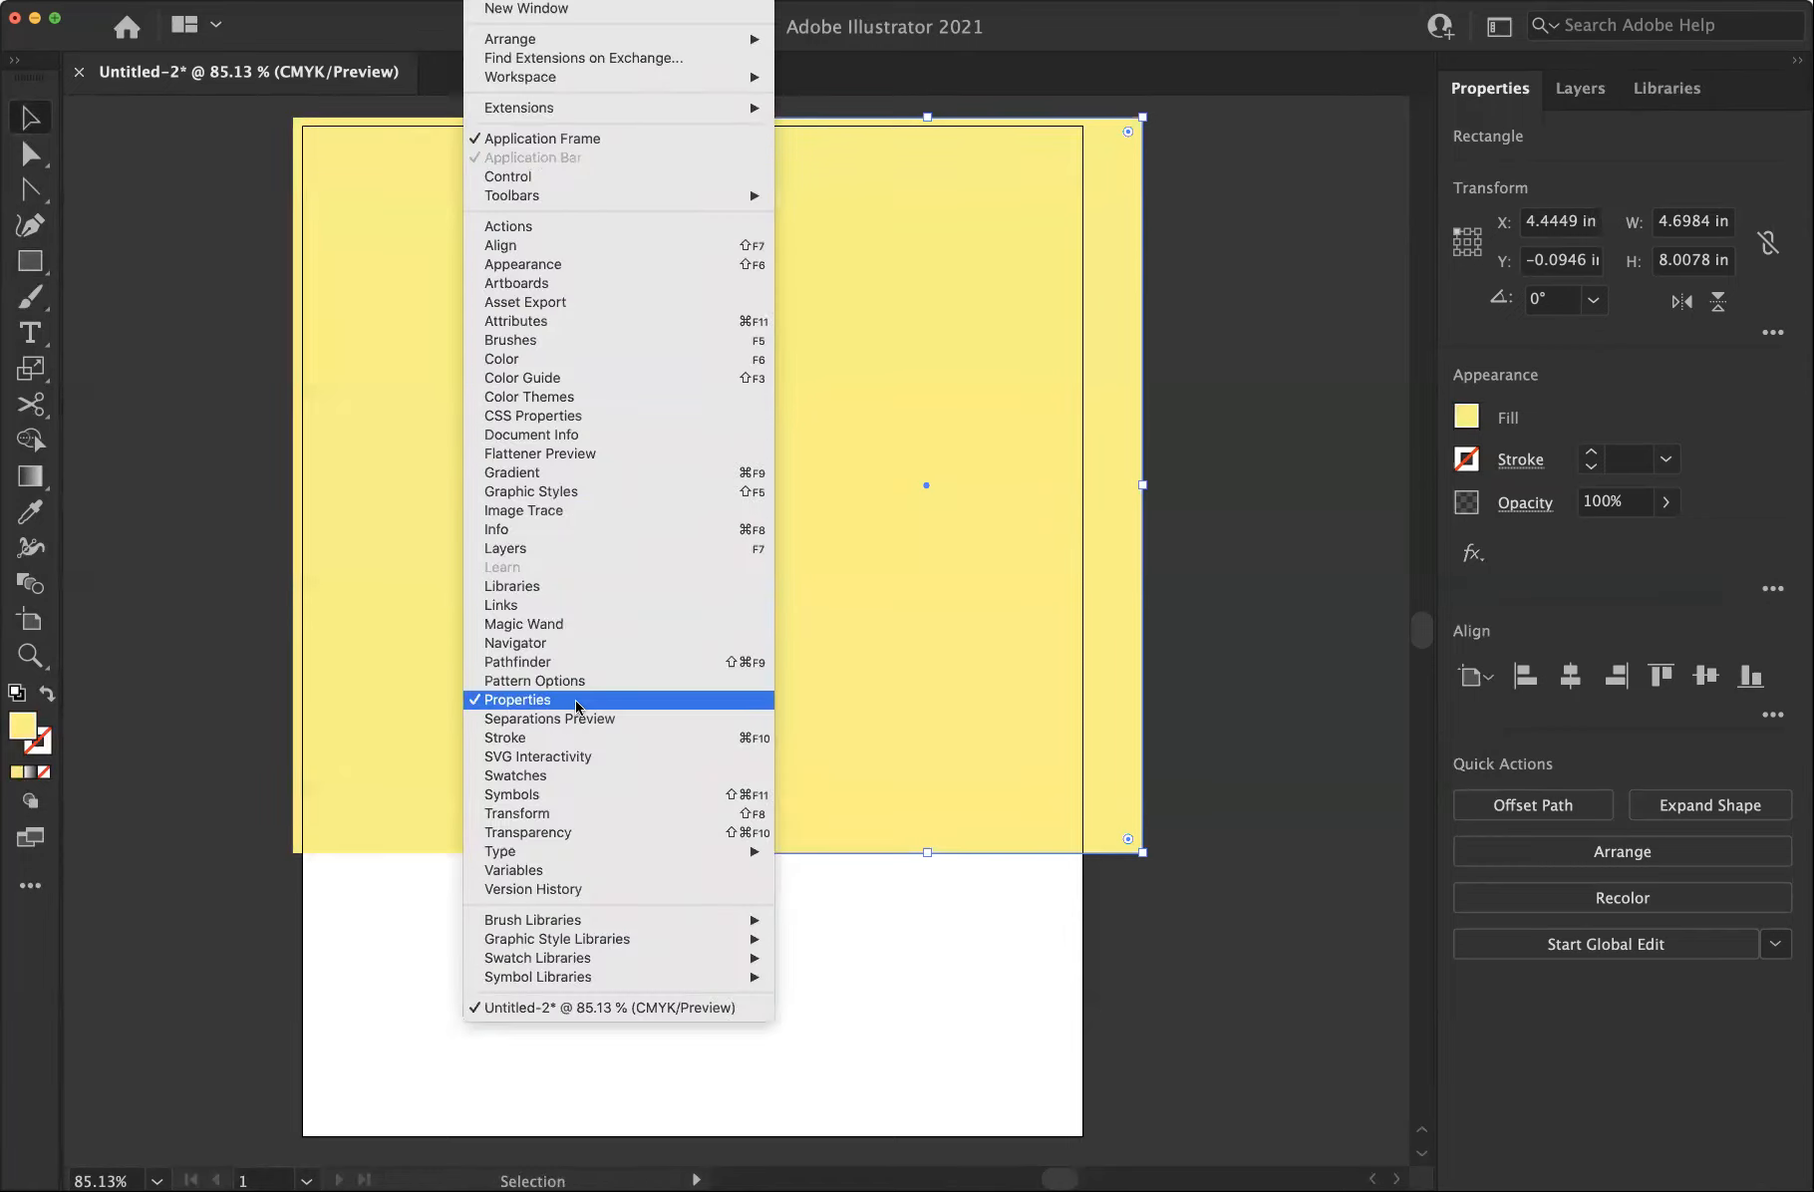
left_click(543, 776)
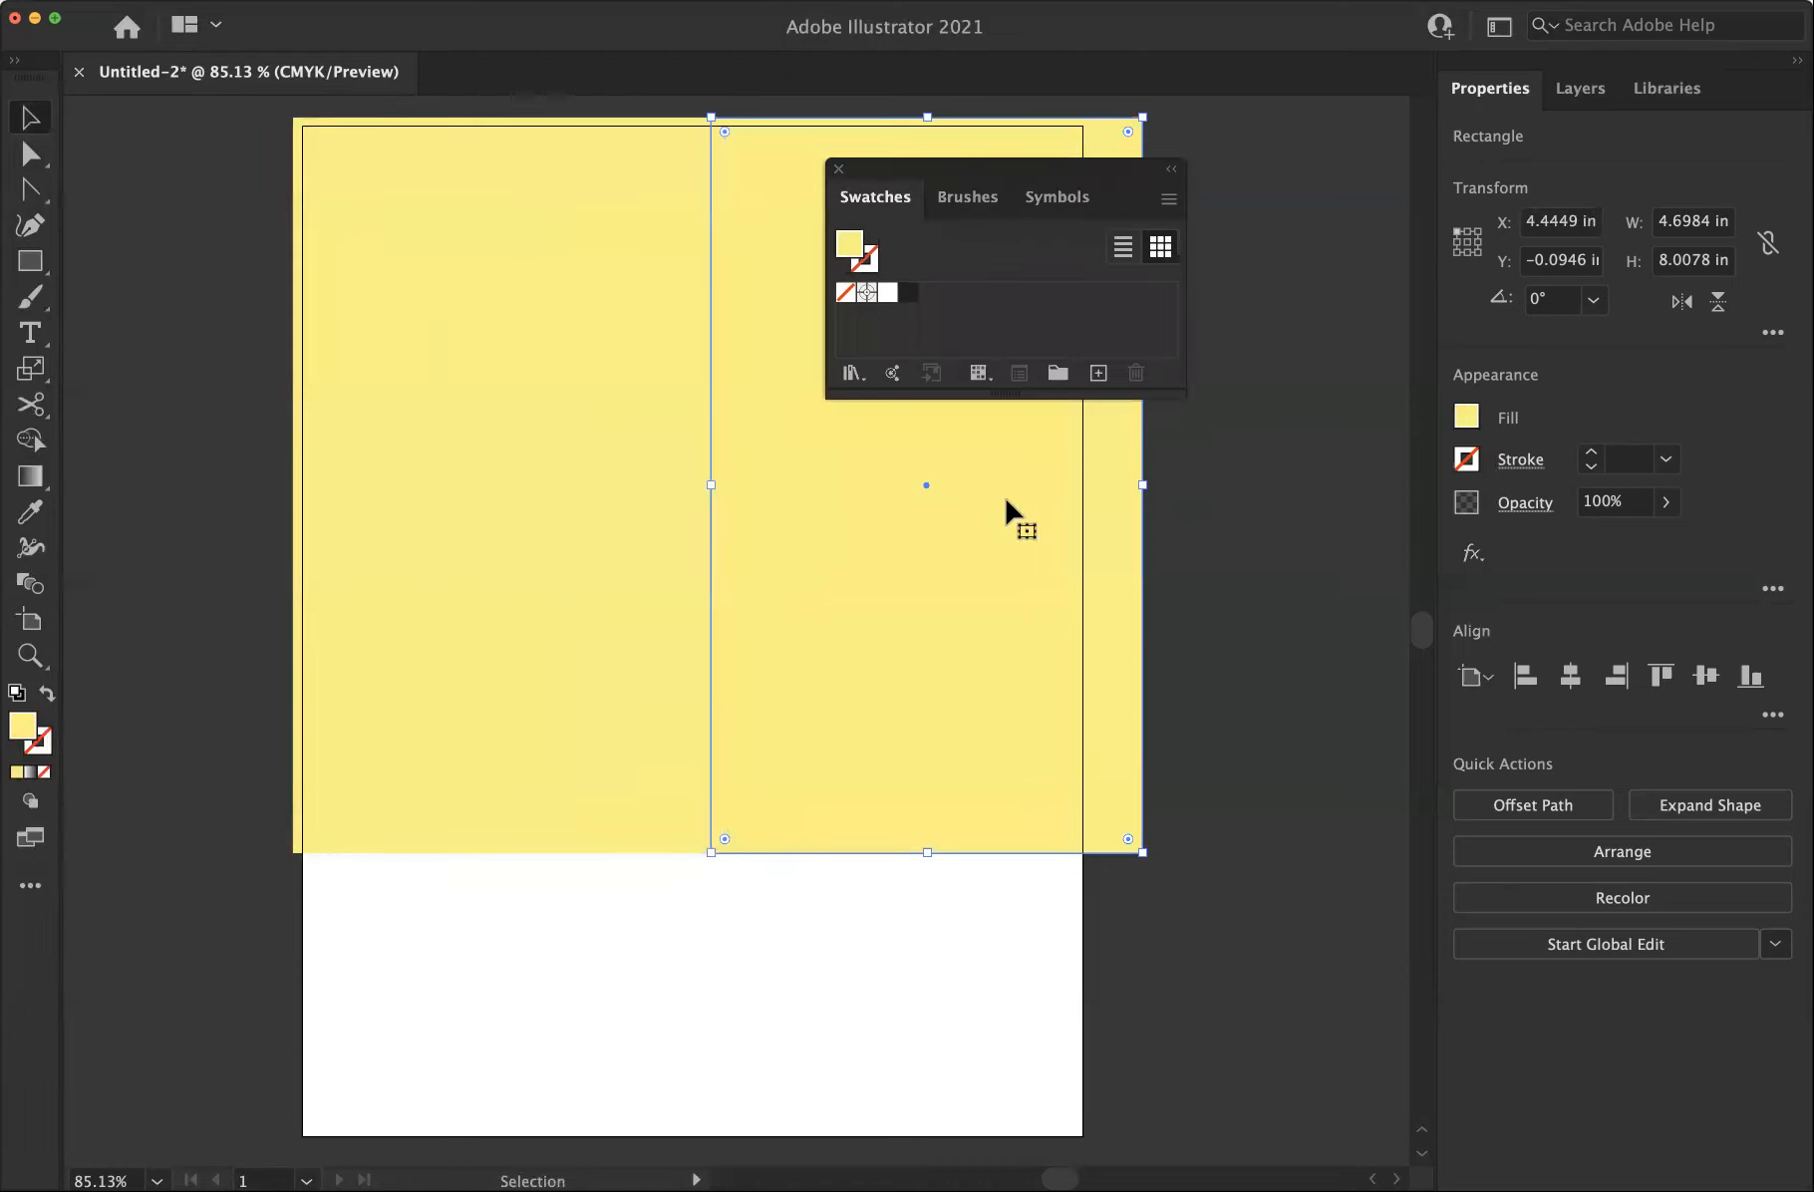
left_click_drag(1015, 167, 1168, 339)
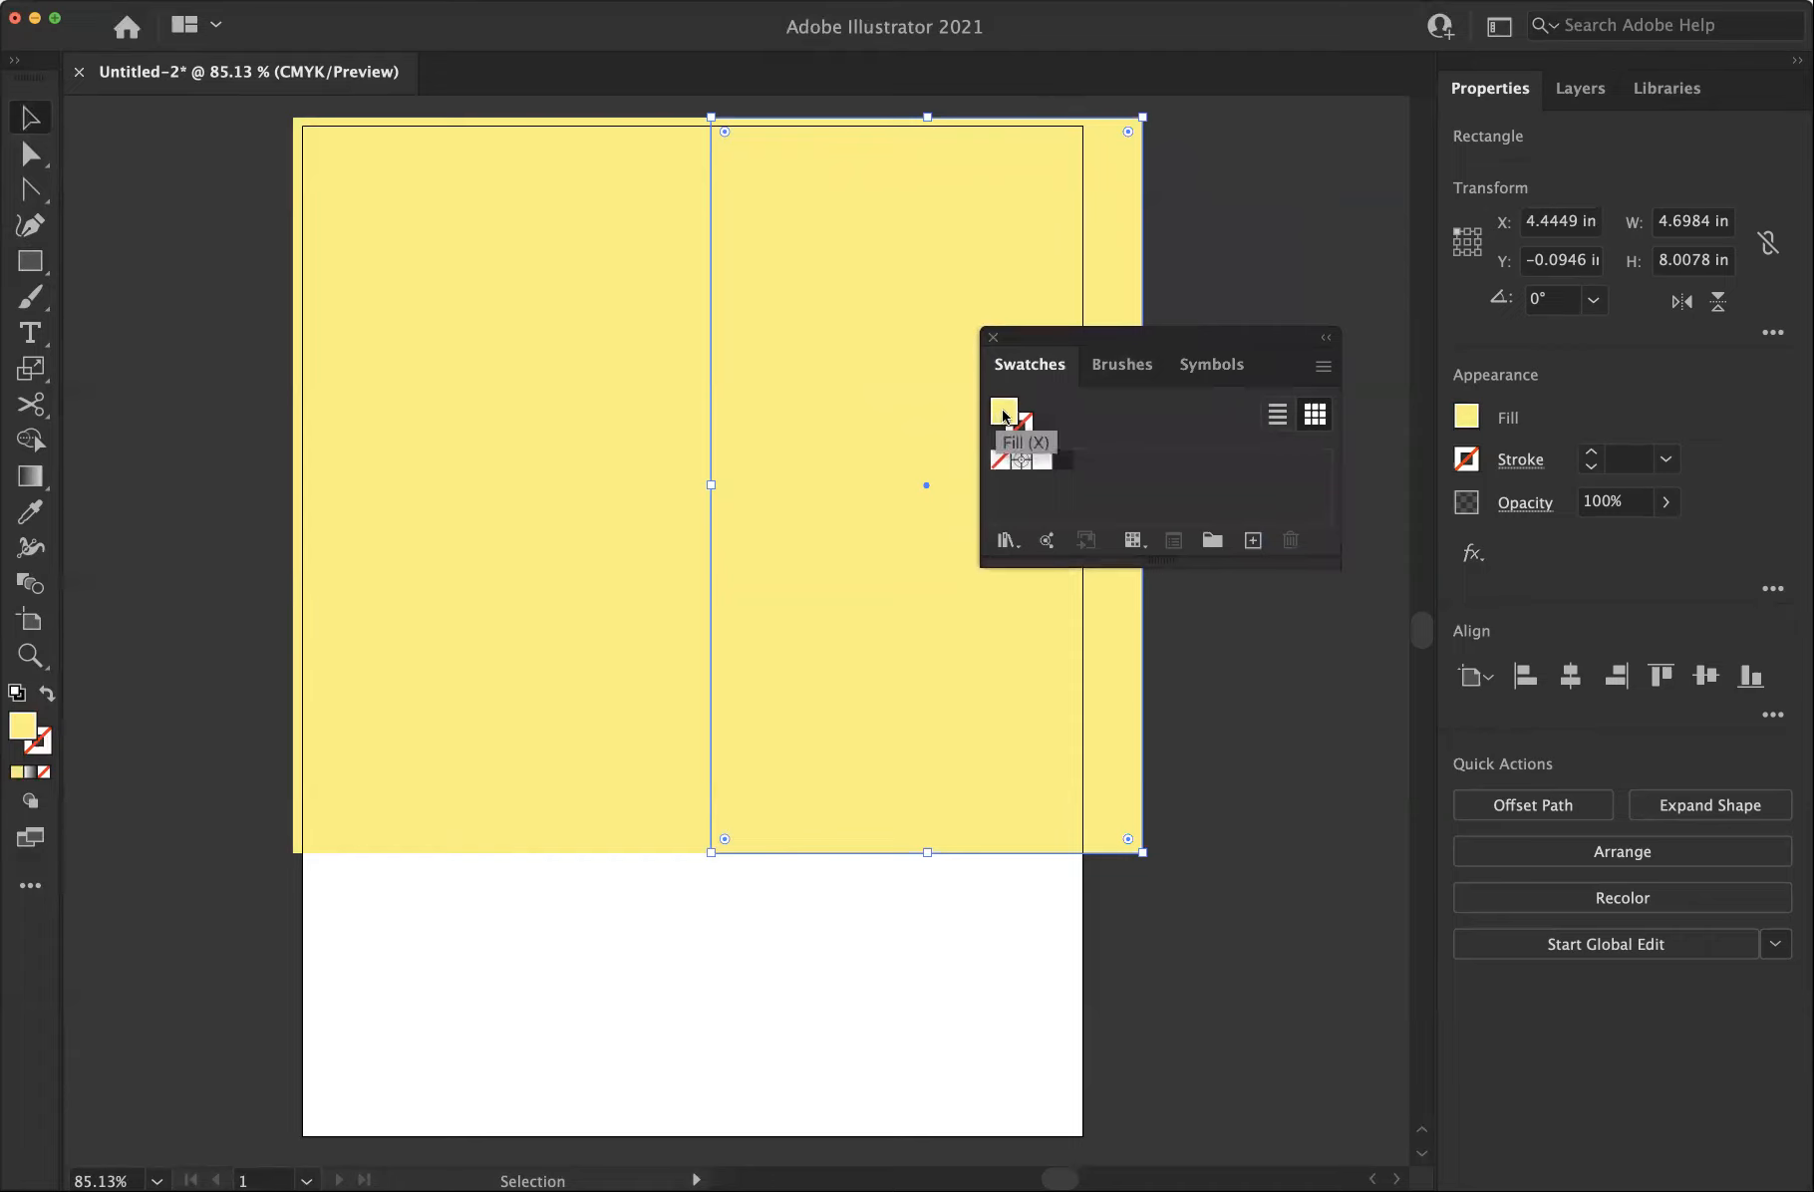
left_click(1253, 541)
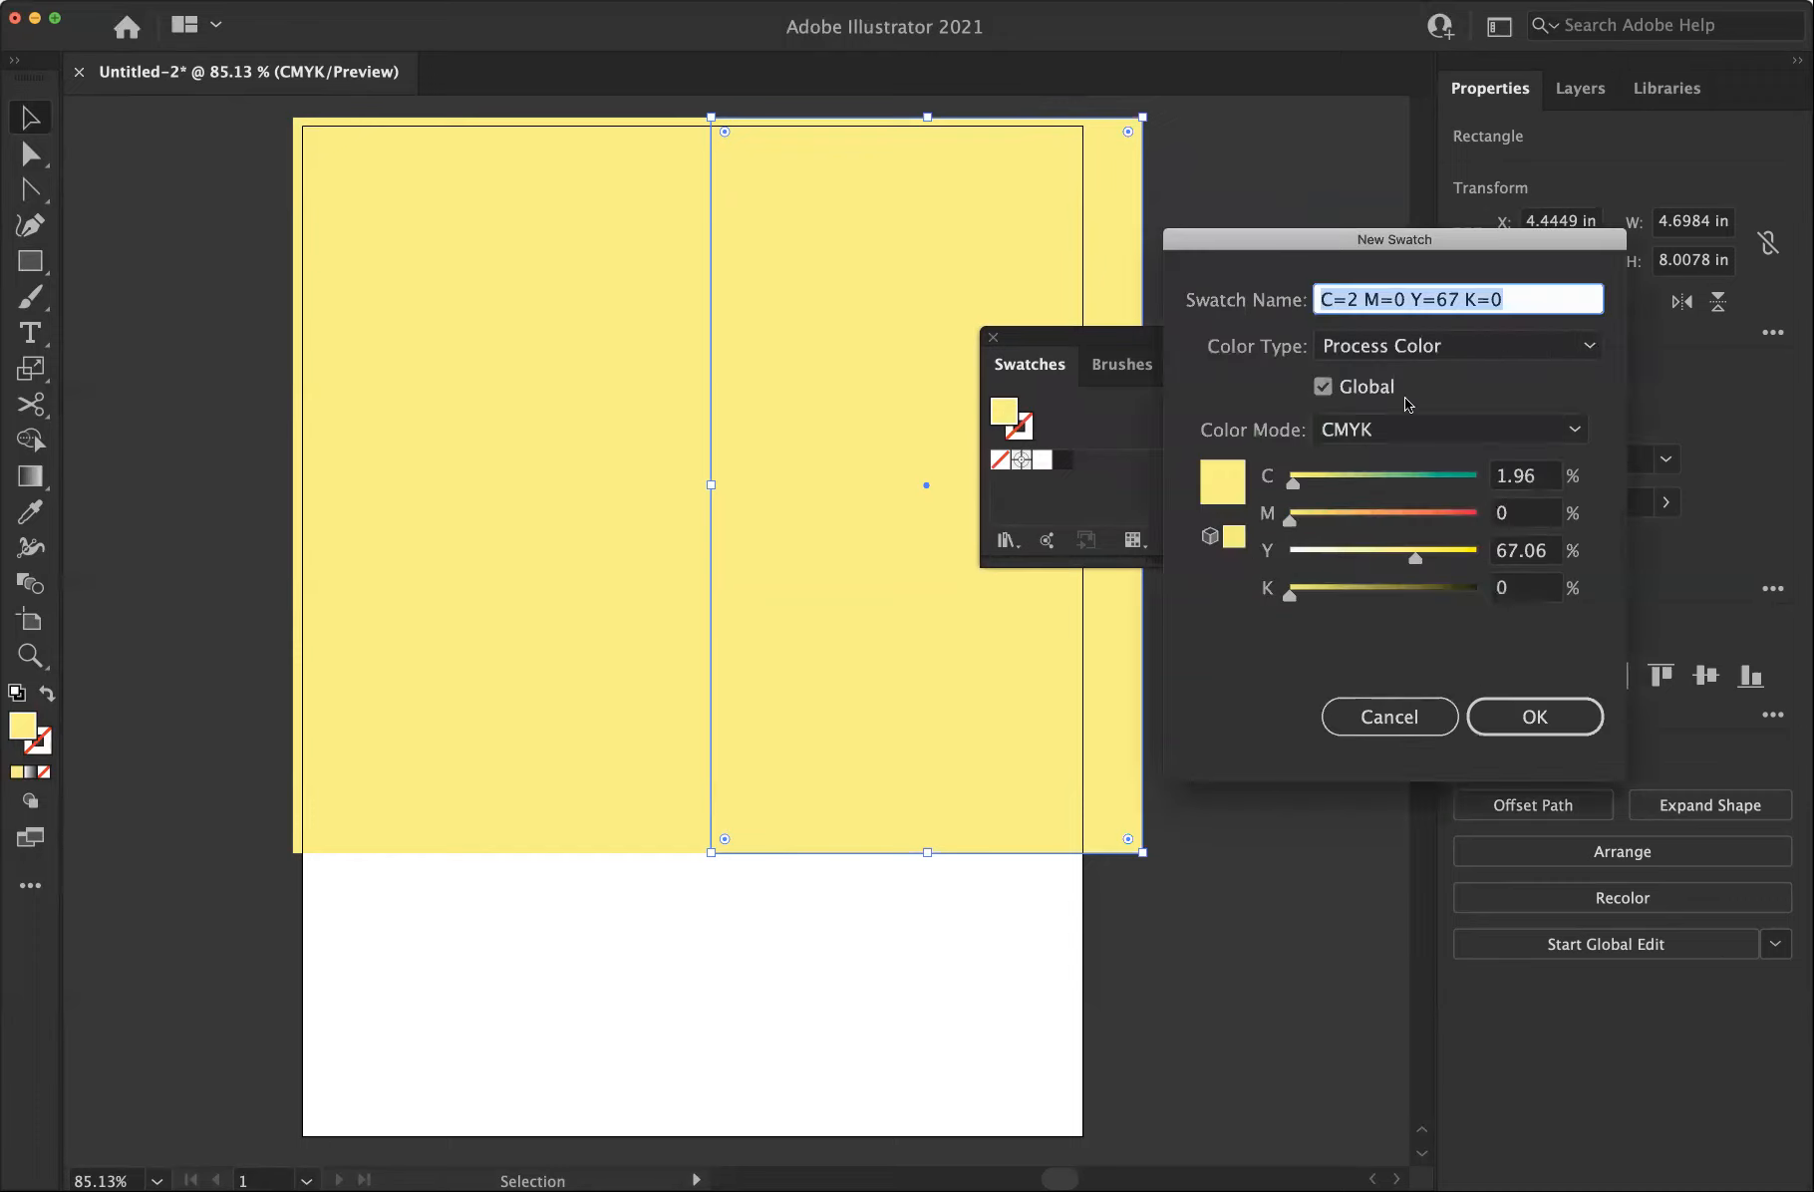
left_click(1322, 388)
left_click(1323, 387)
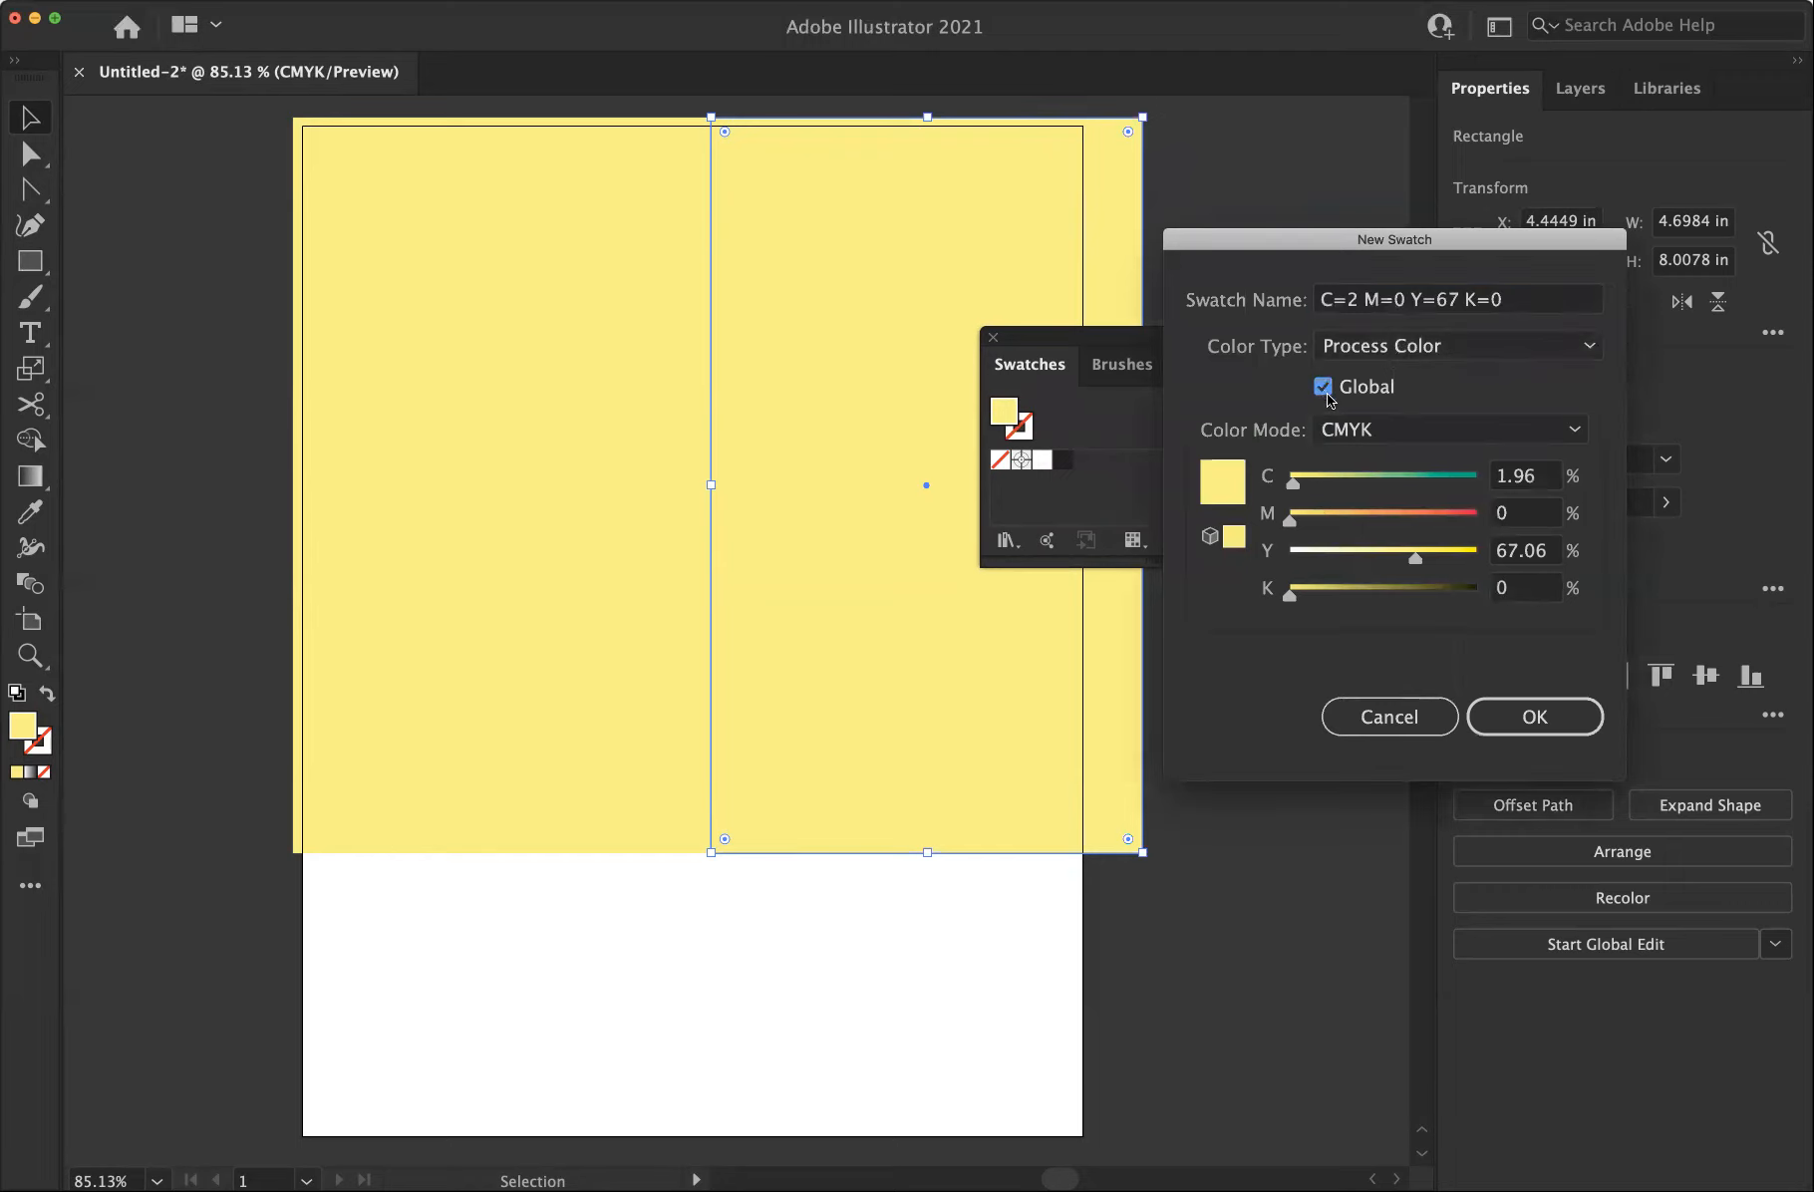
left_click_drag(1306, 231, 1342, 200)
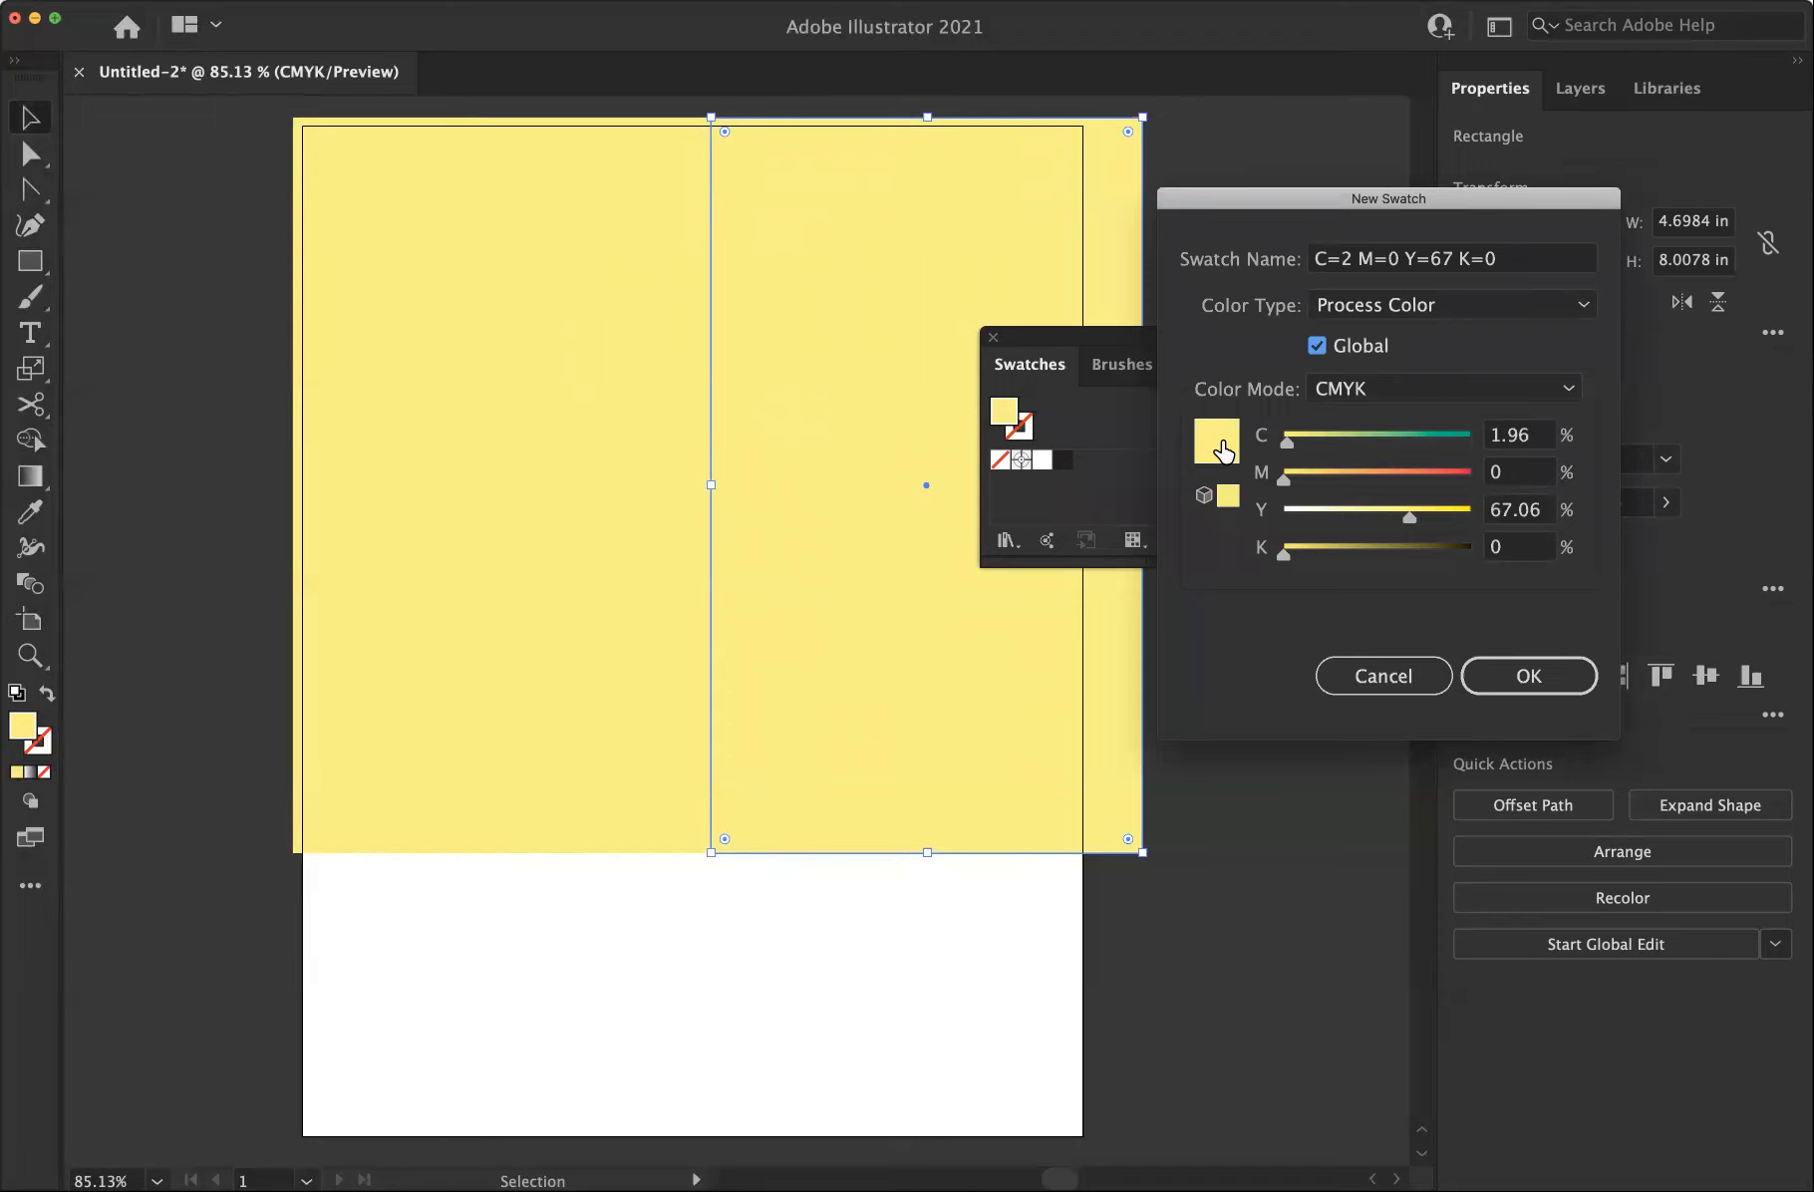
left_click(1522, 678)
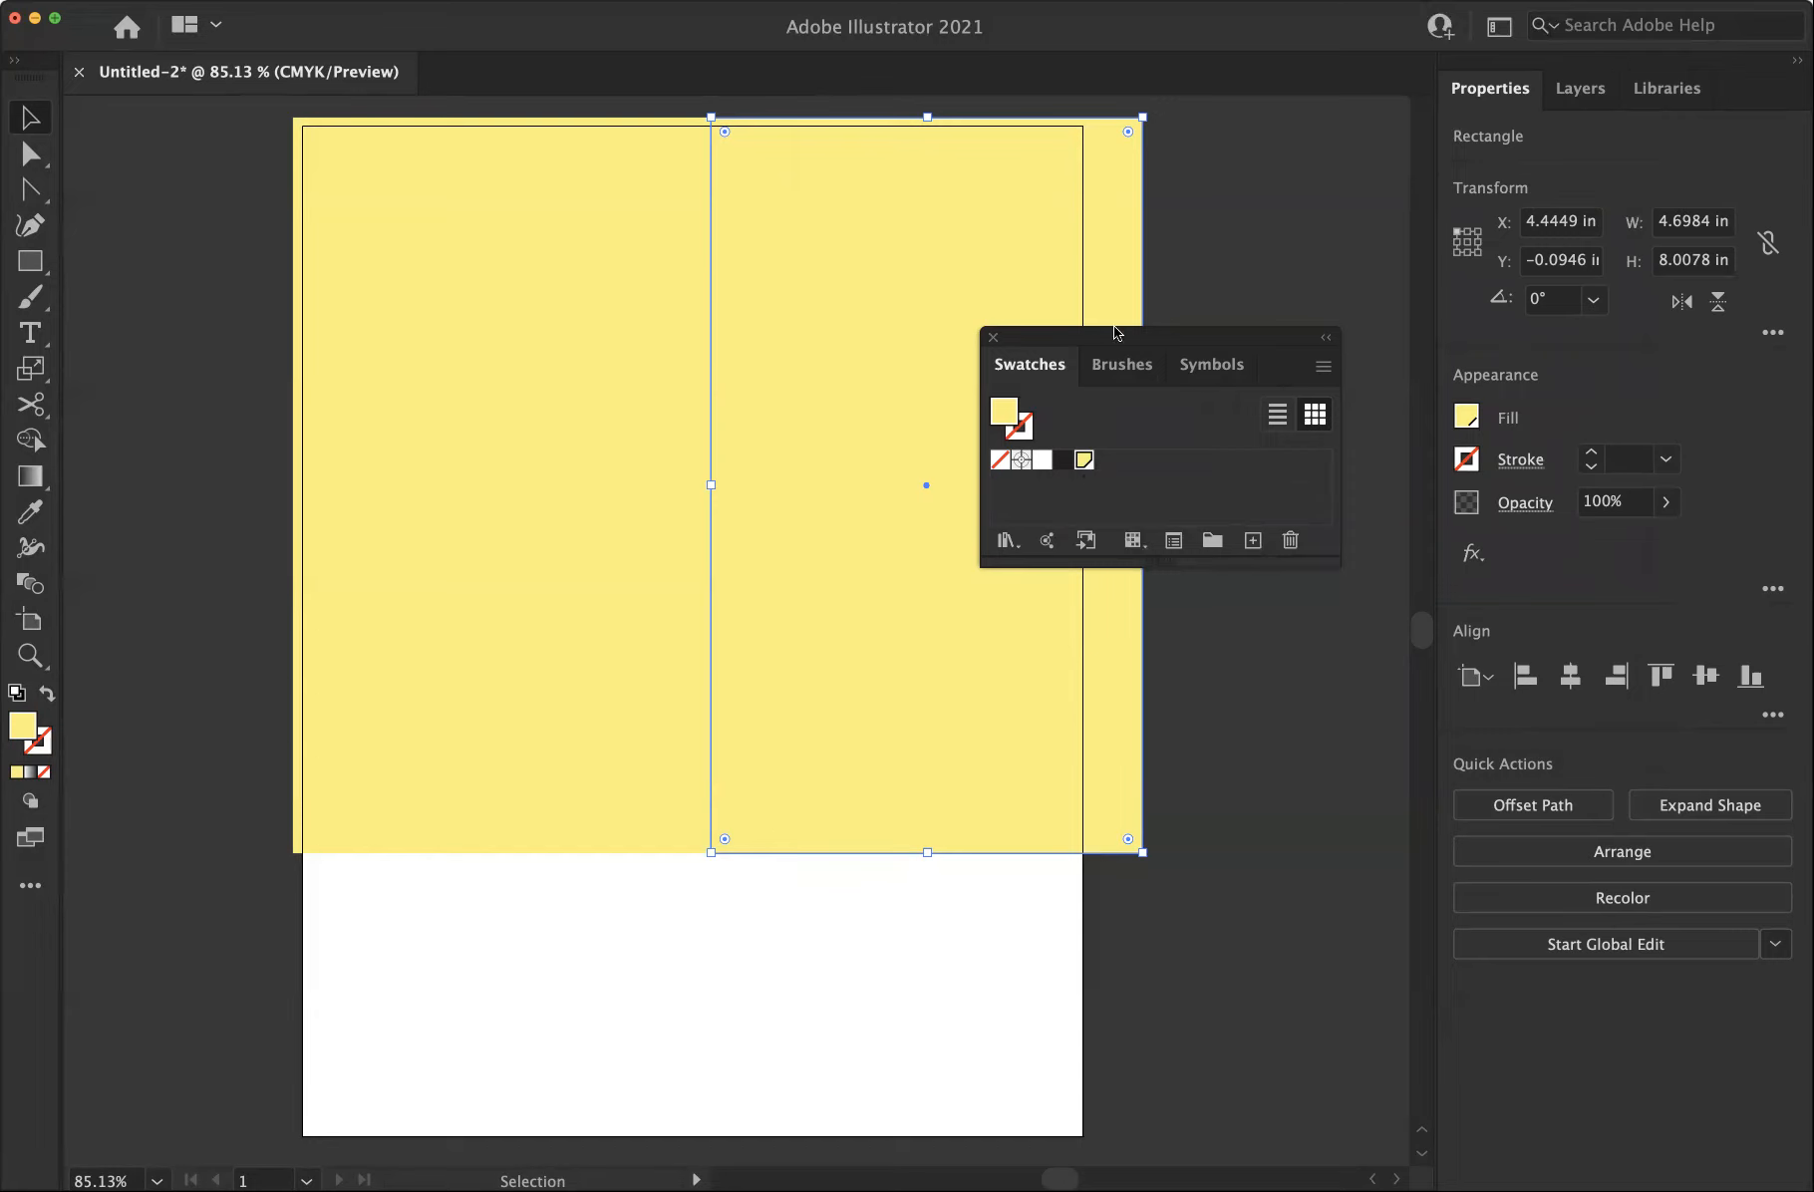
Fill the duplicated rectangle with a new global tan swatch, raising magenta to 21 and black to 11
left_click(1250, 540)
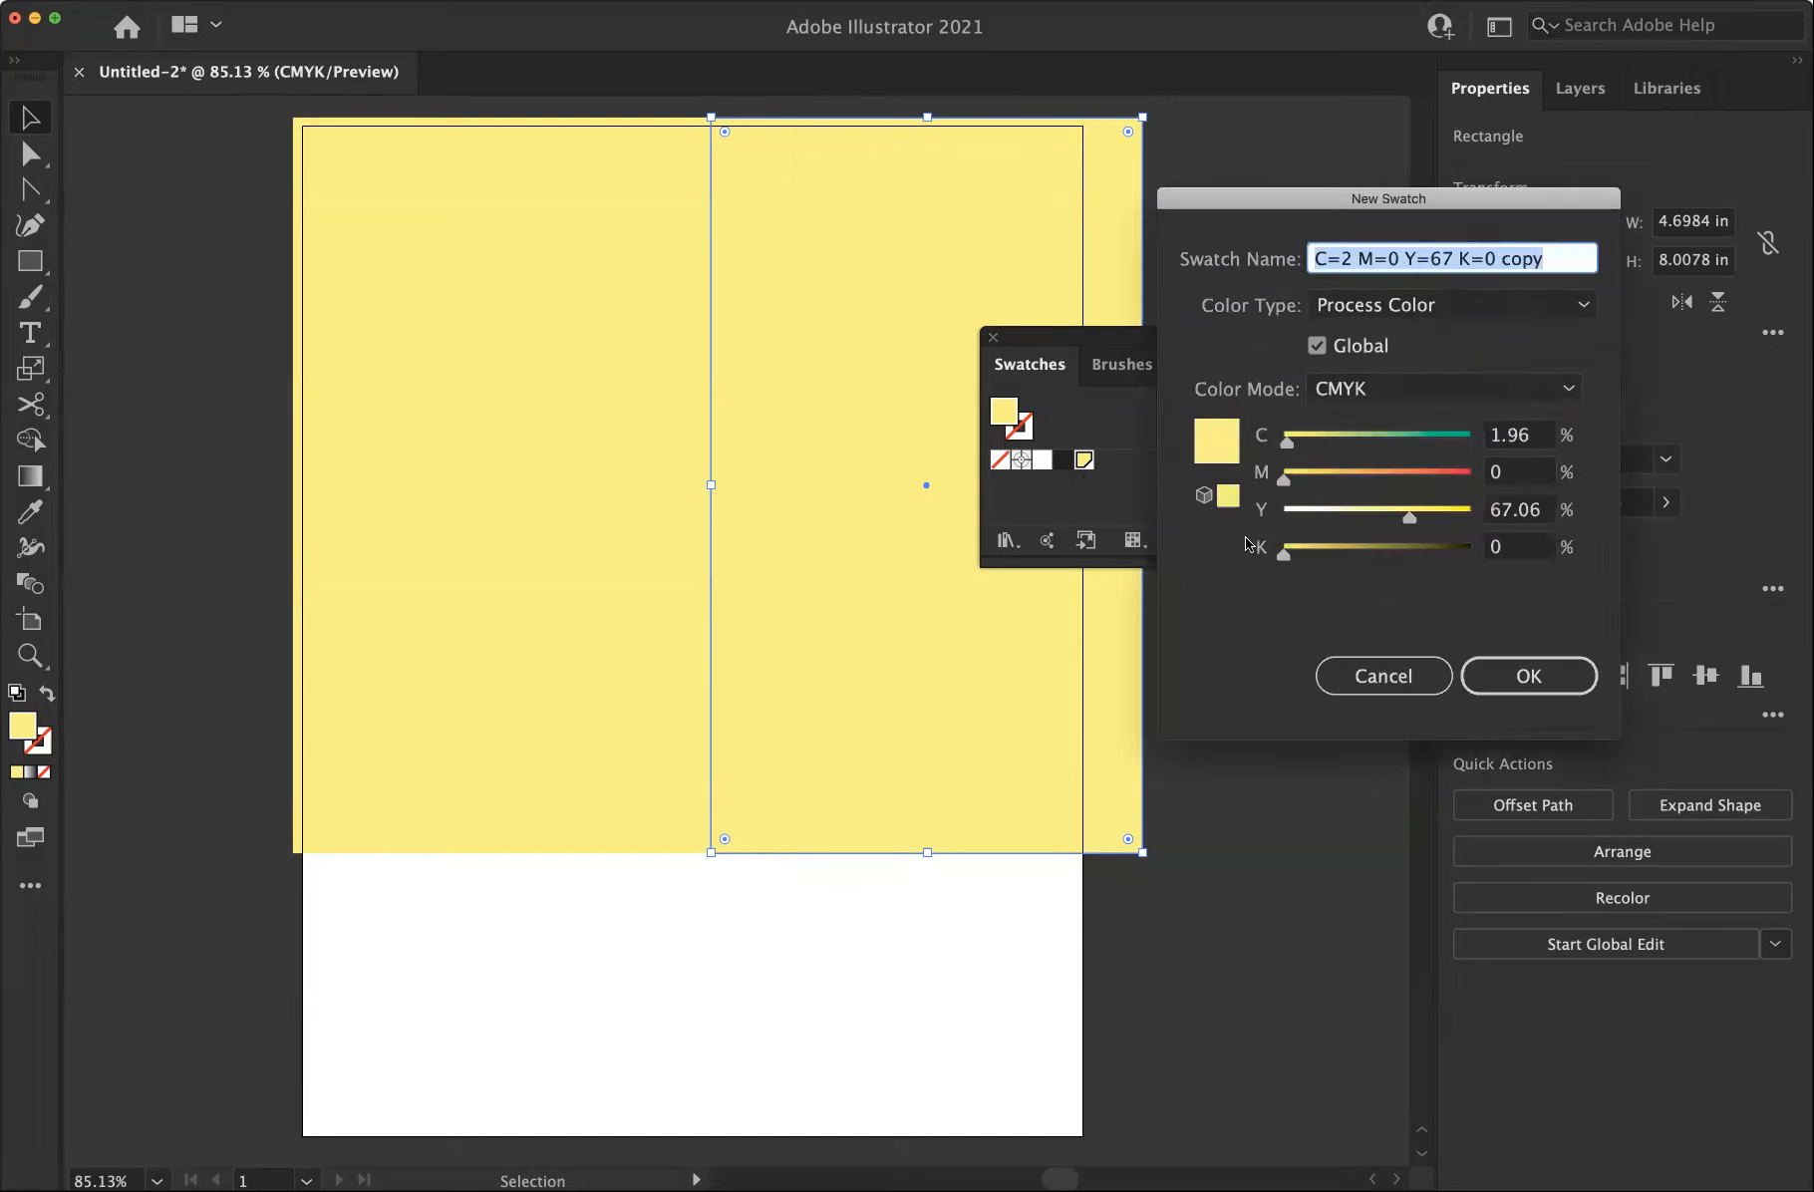
left_click_drag(1283, 475, 1321, 482)
left_click_drag(1285, 556, 1304, 558)
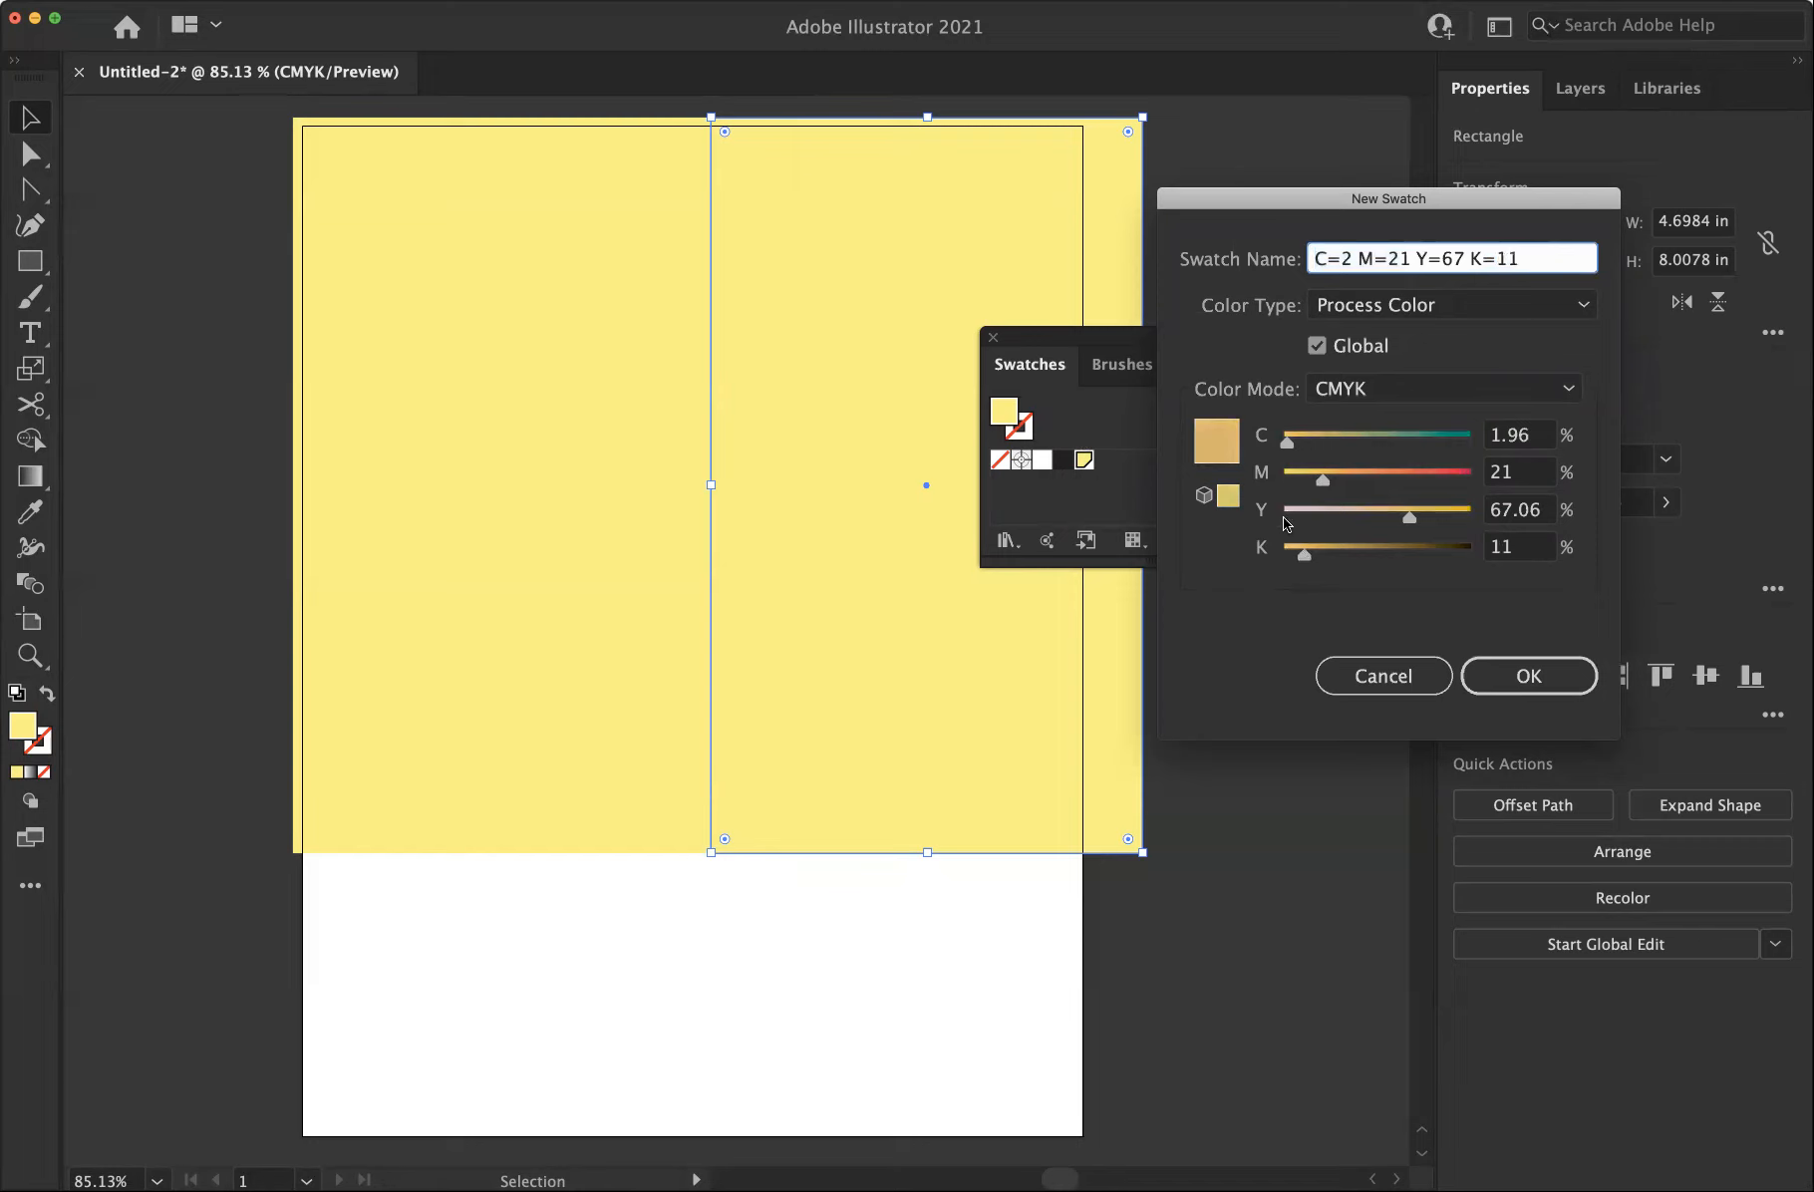
left_click(1517, 675)
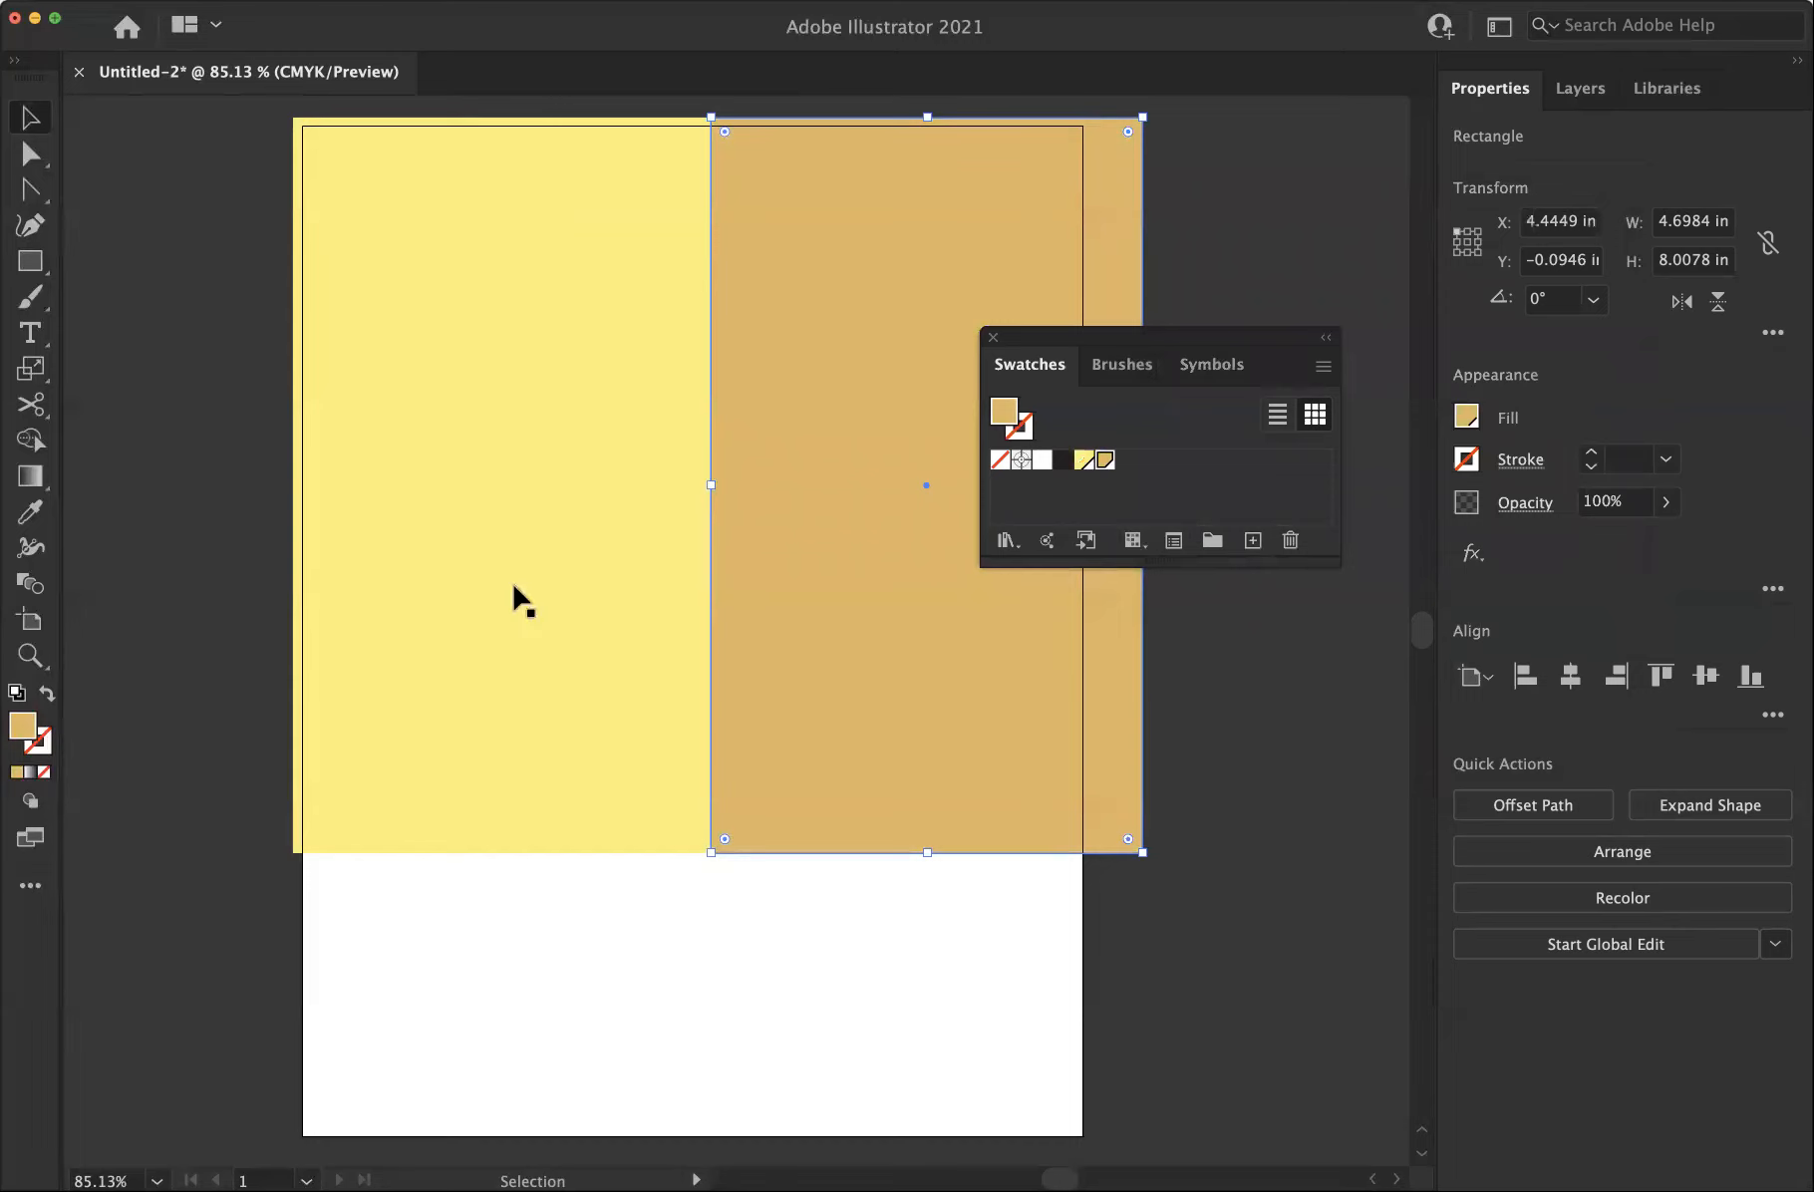
Draw a closed five-point floor shape with the Pen tool, peaking at about X 4.44, Y 5.92 in and overhanging the artboard's sides and bottom
left_click(167, 379)
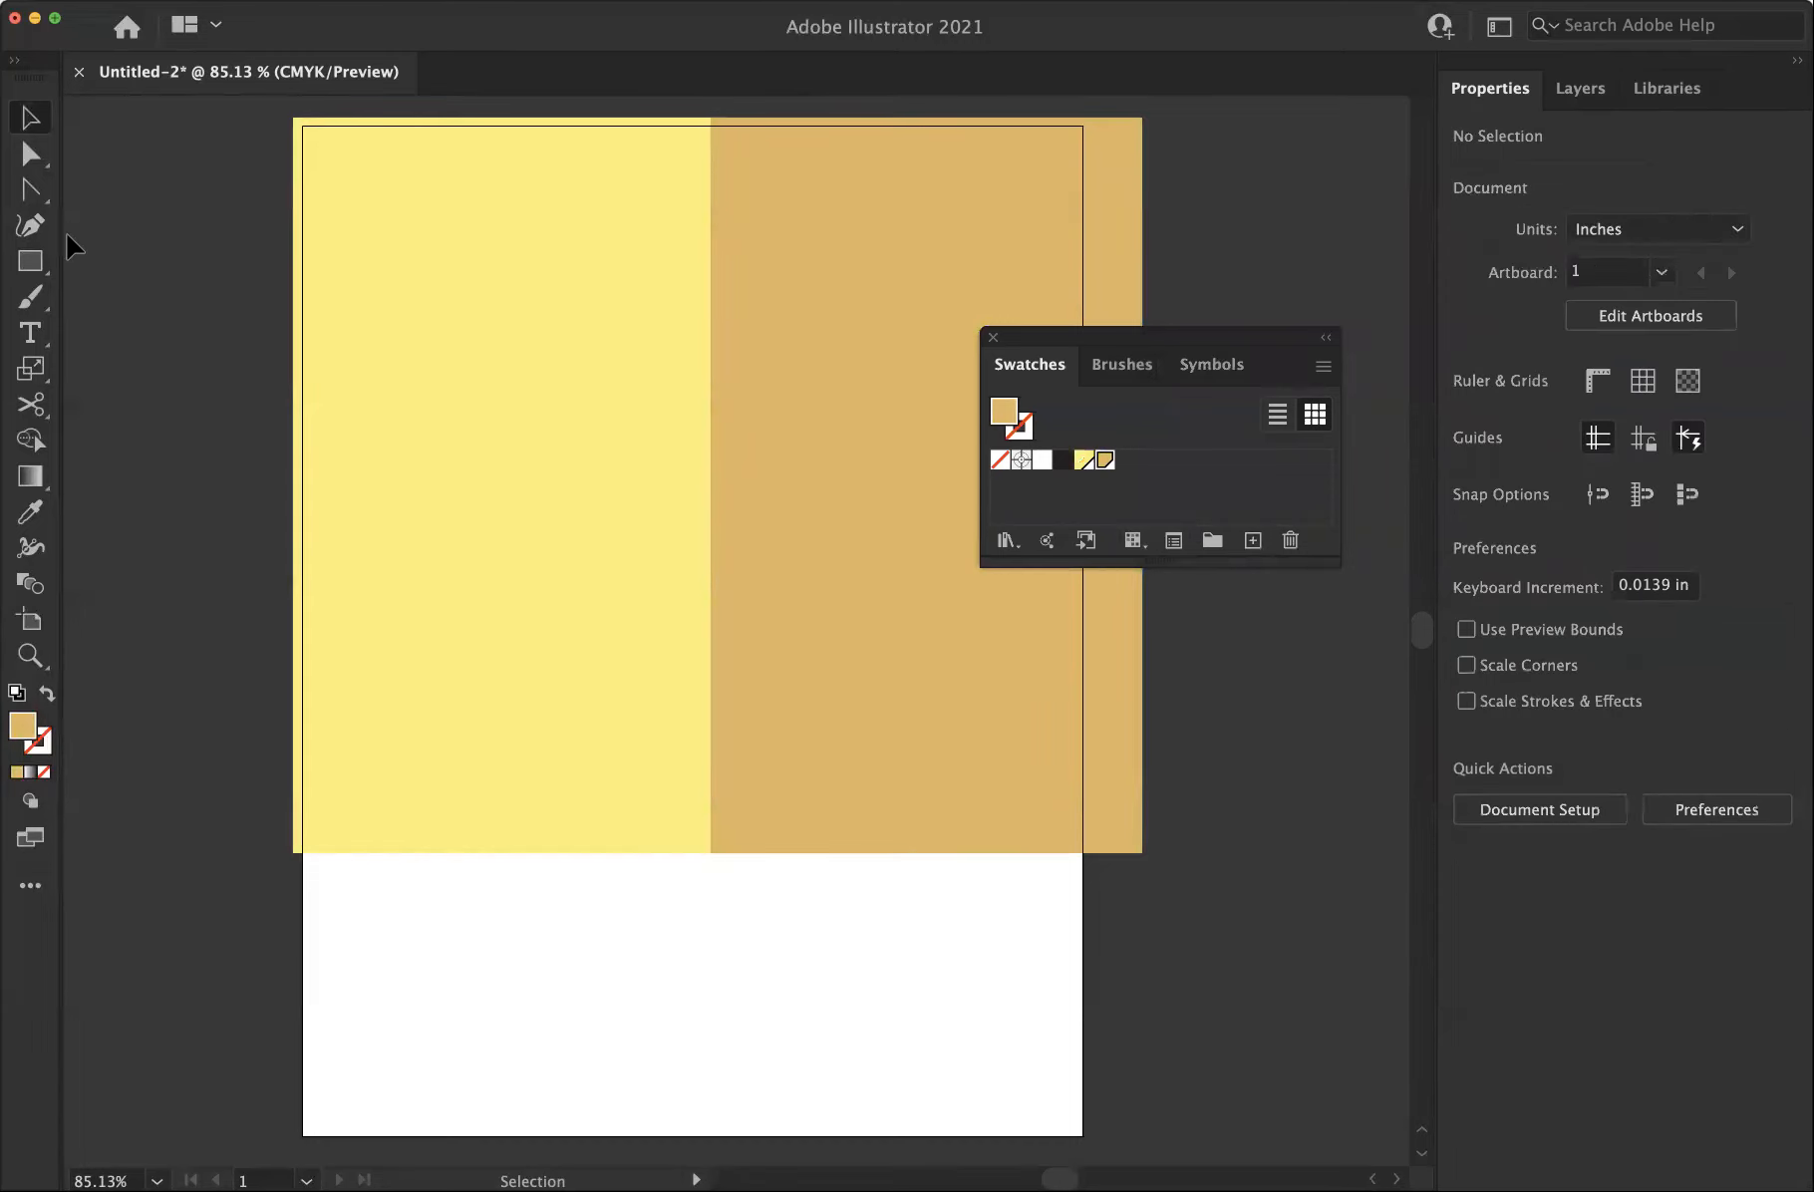
left_click(25, 224)
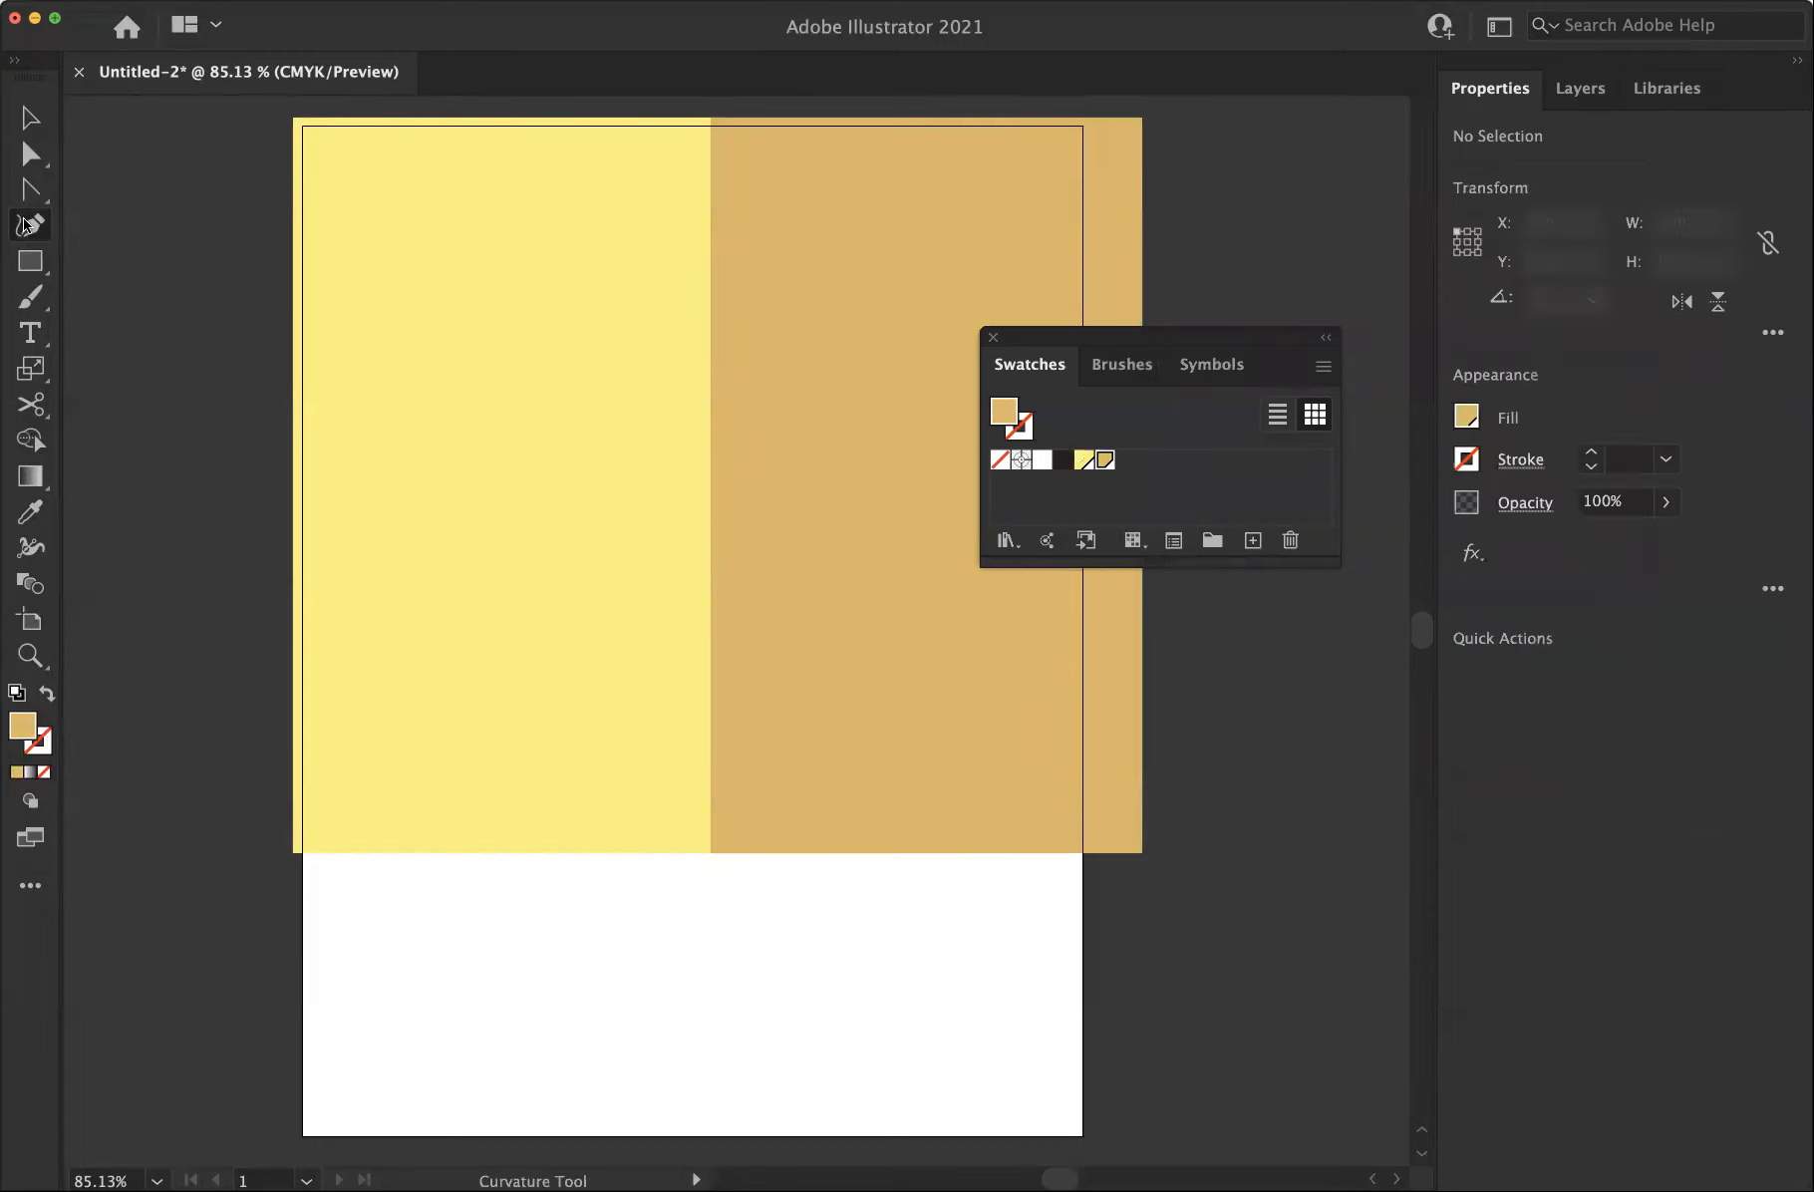
left_click_drag(30, 190, 117, 190)
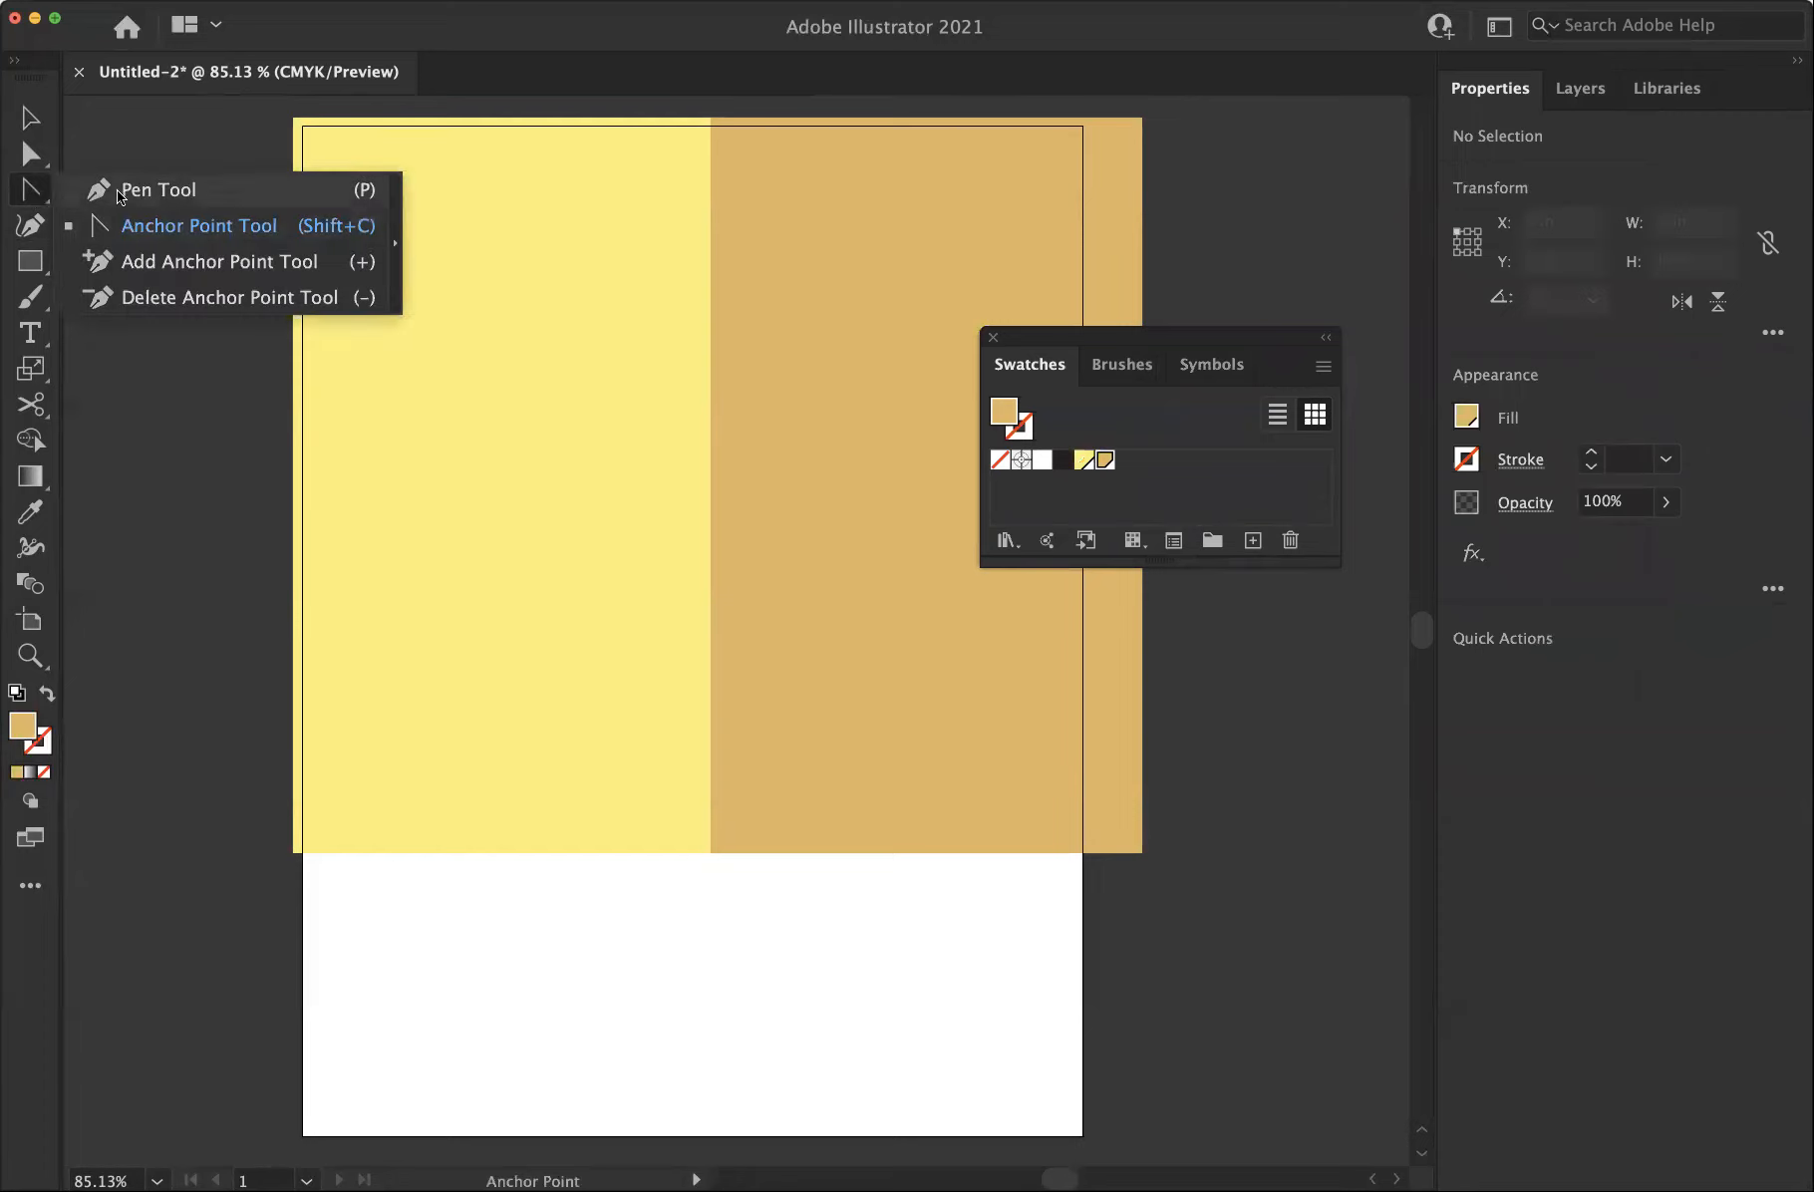
left_click(269, 758)
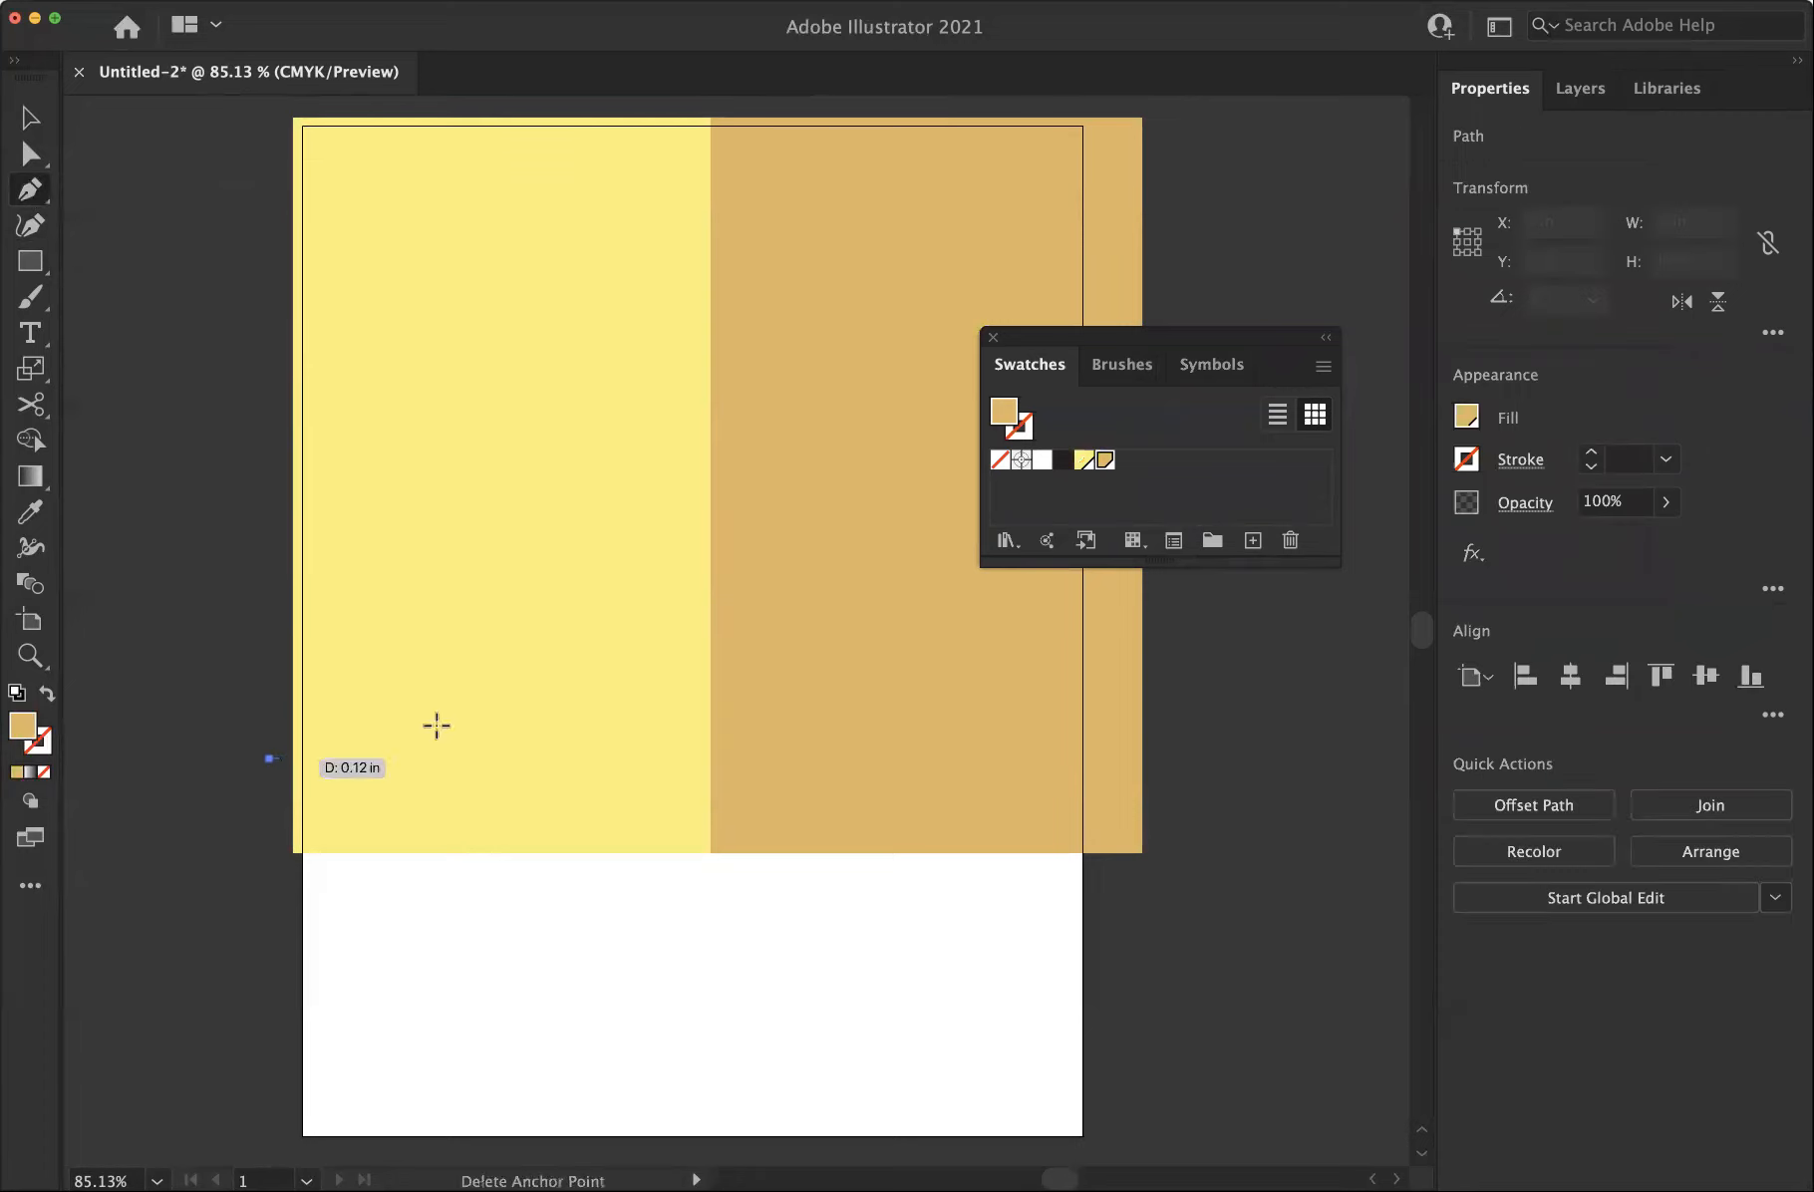
left_click(711, 670)
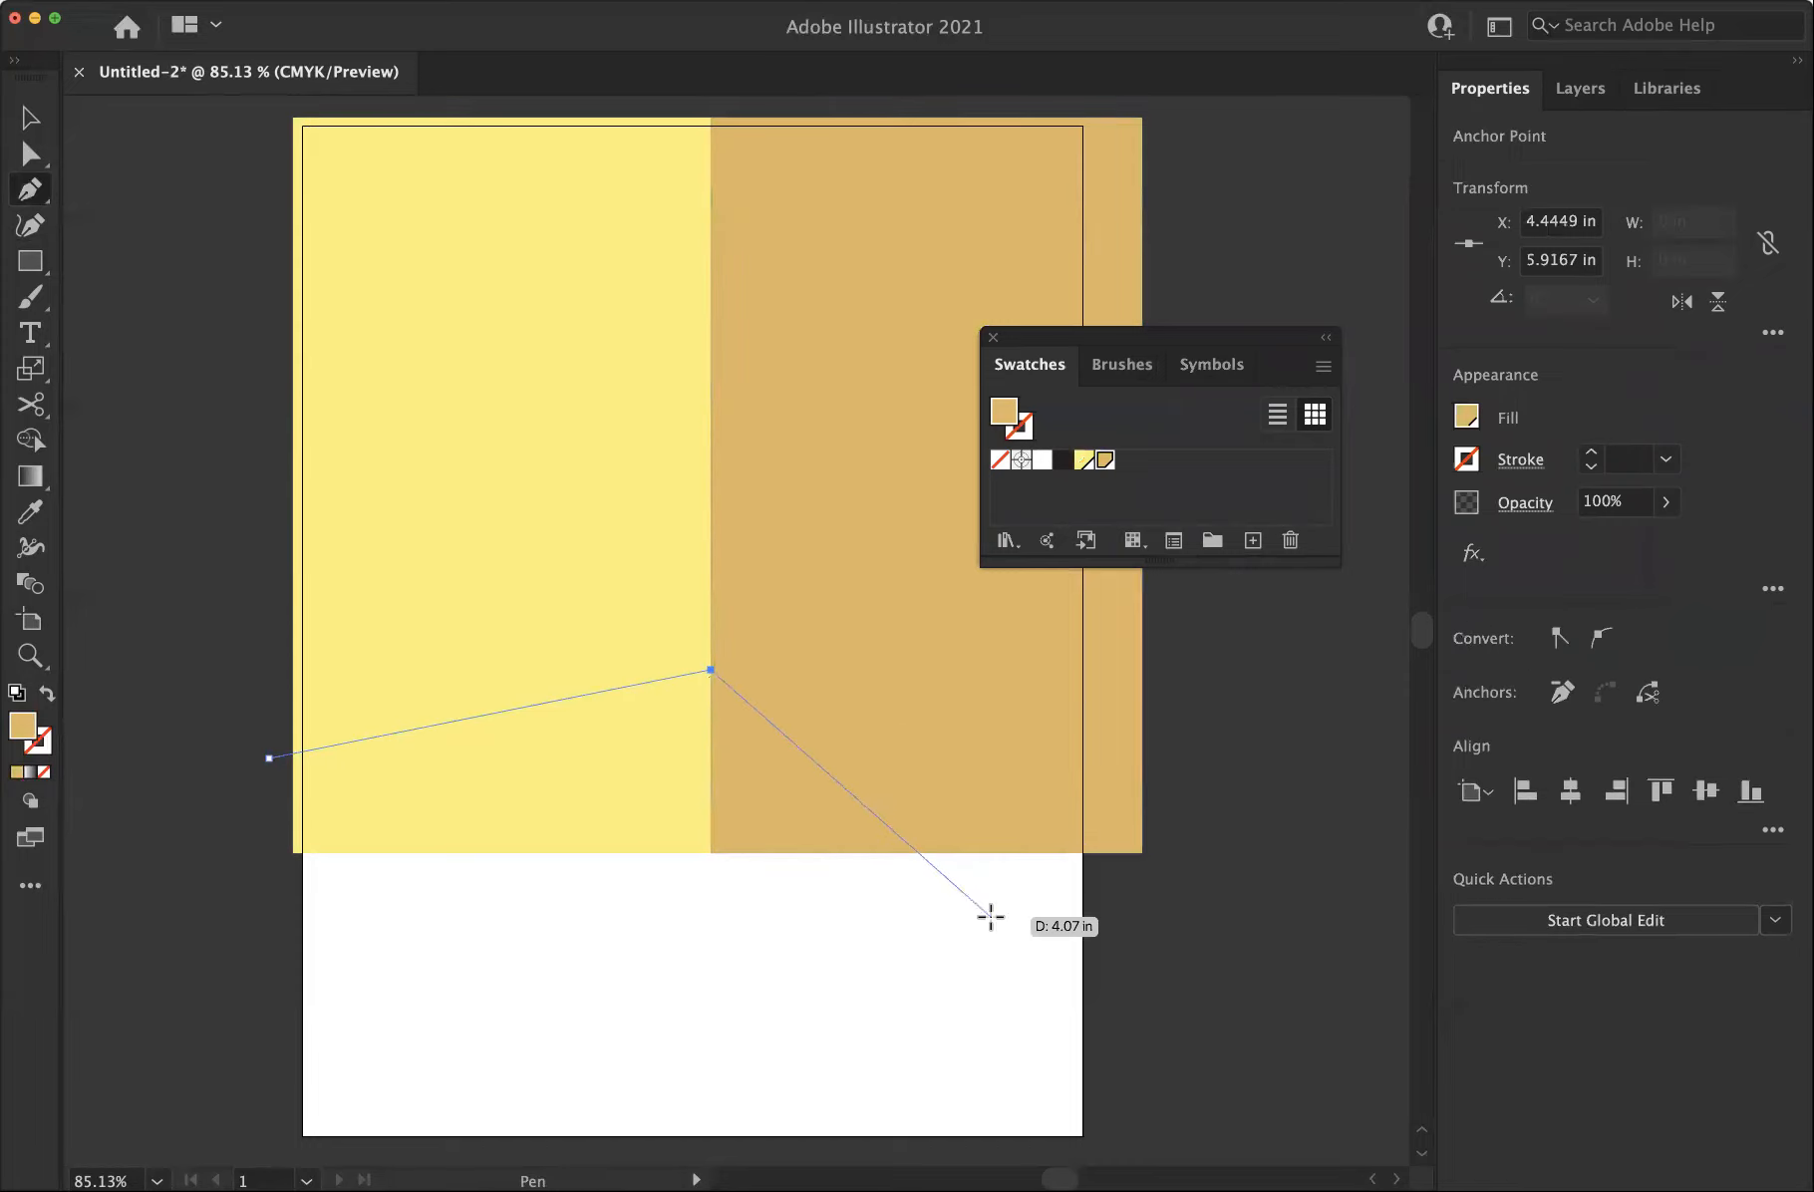
left_click(1171, 818)
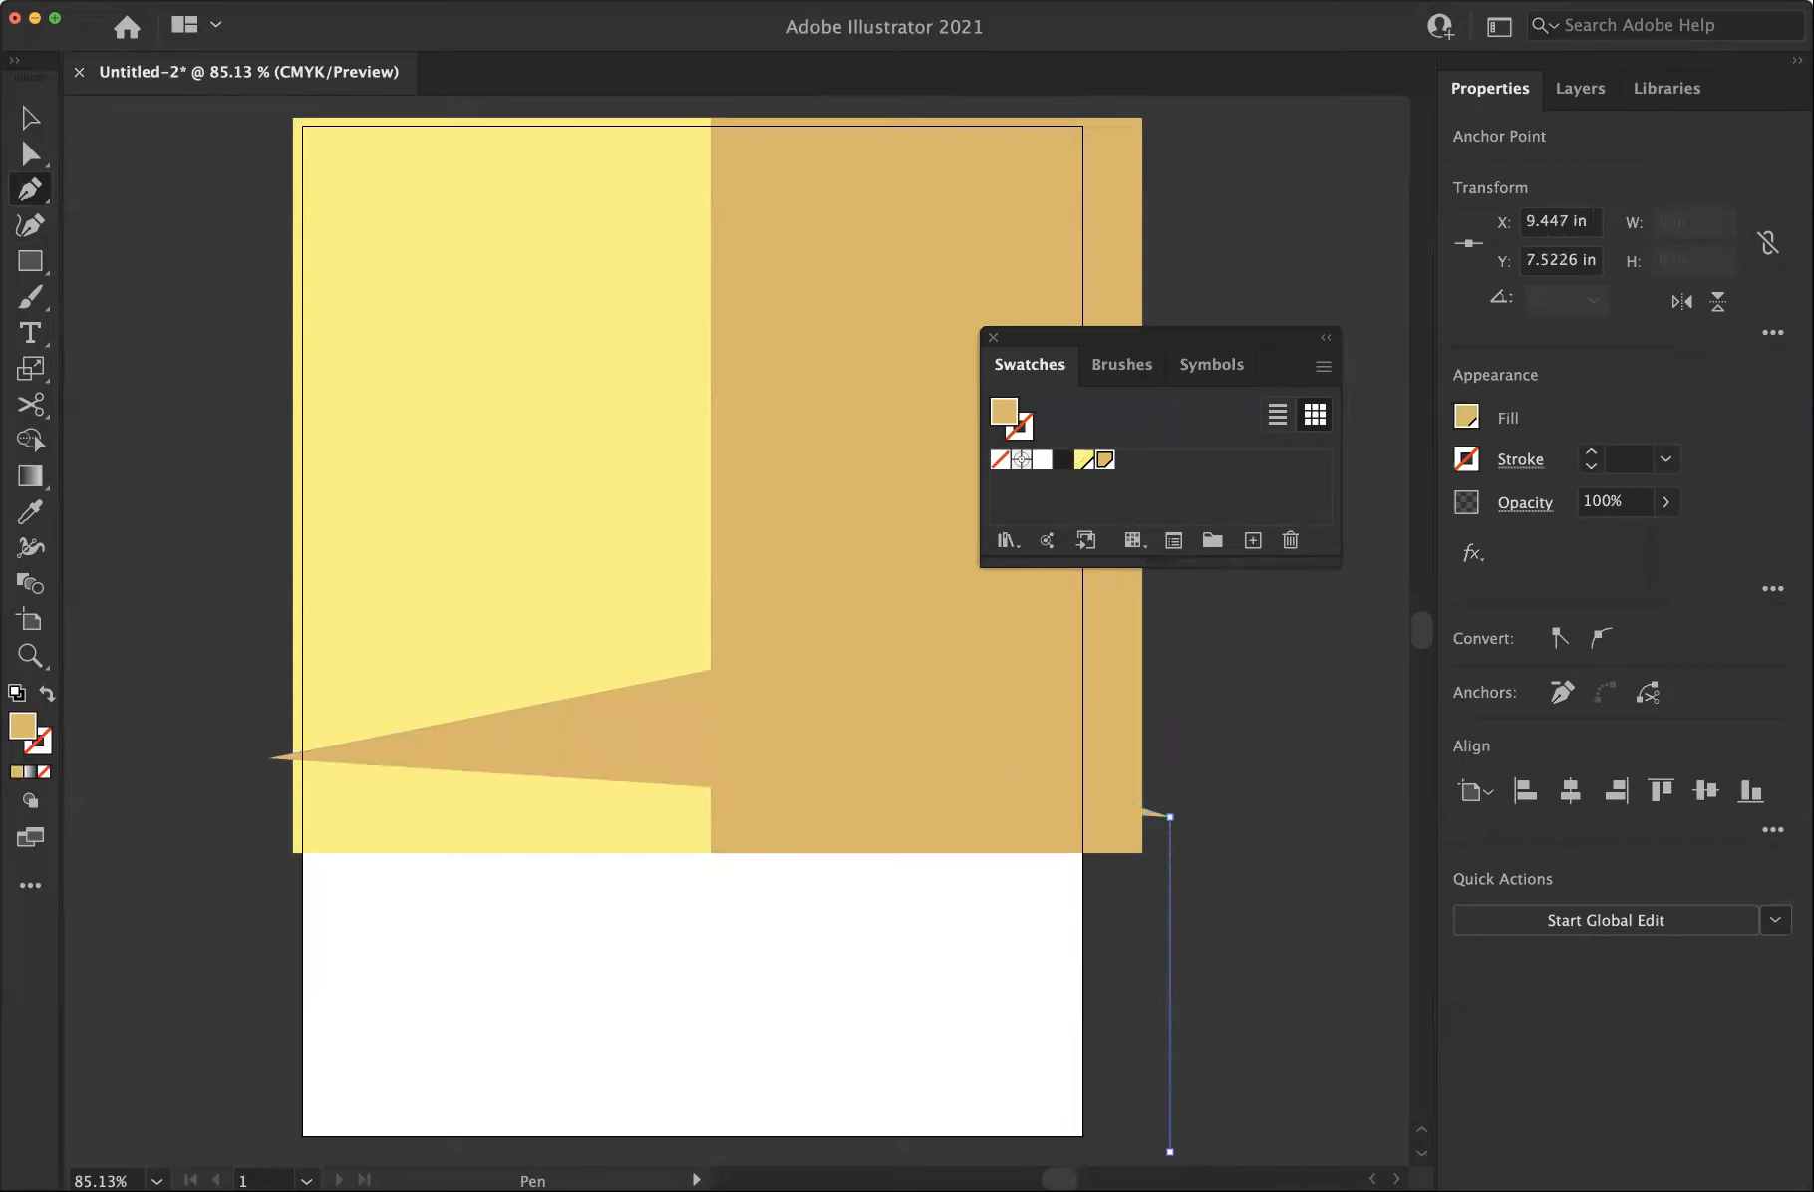
left_click(1170, 1152)
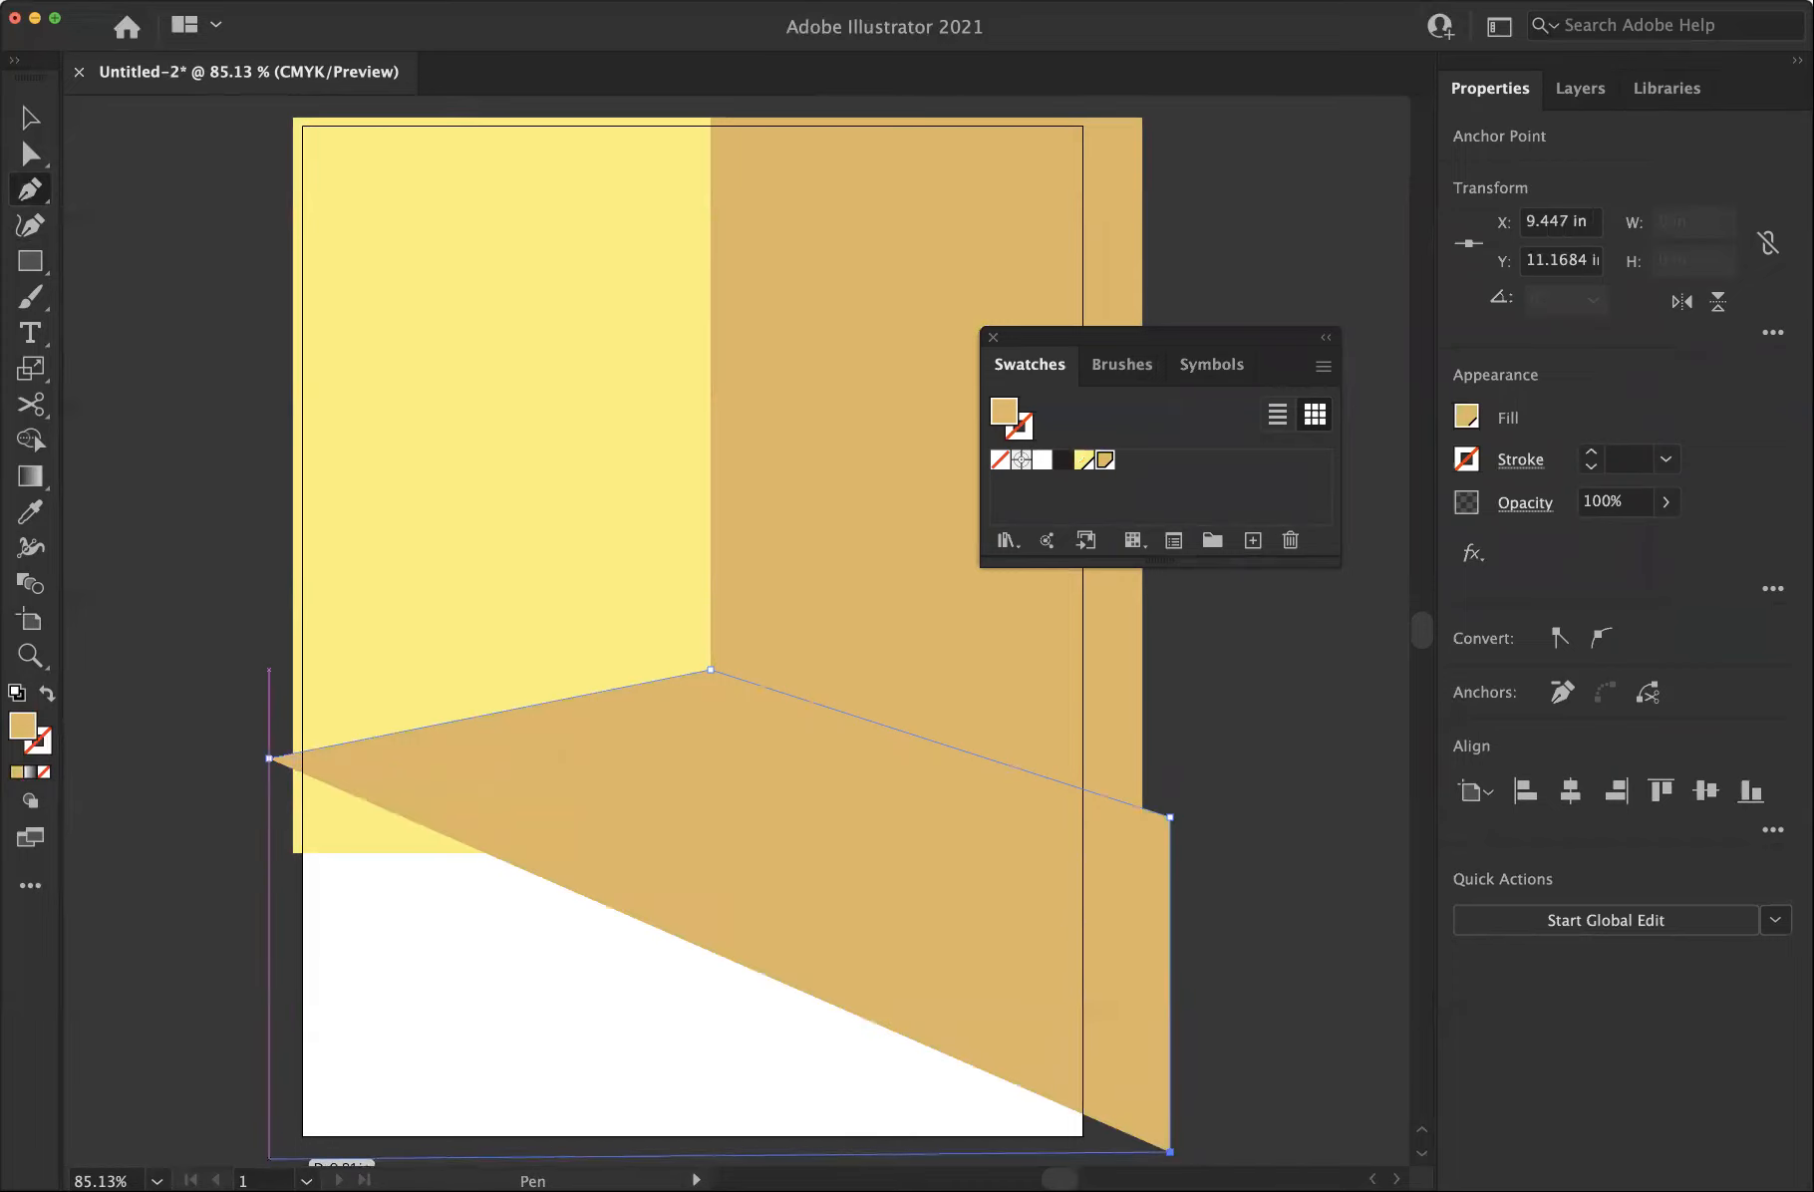
left_click(269, 1159)
left_click(269, 758)
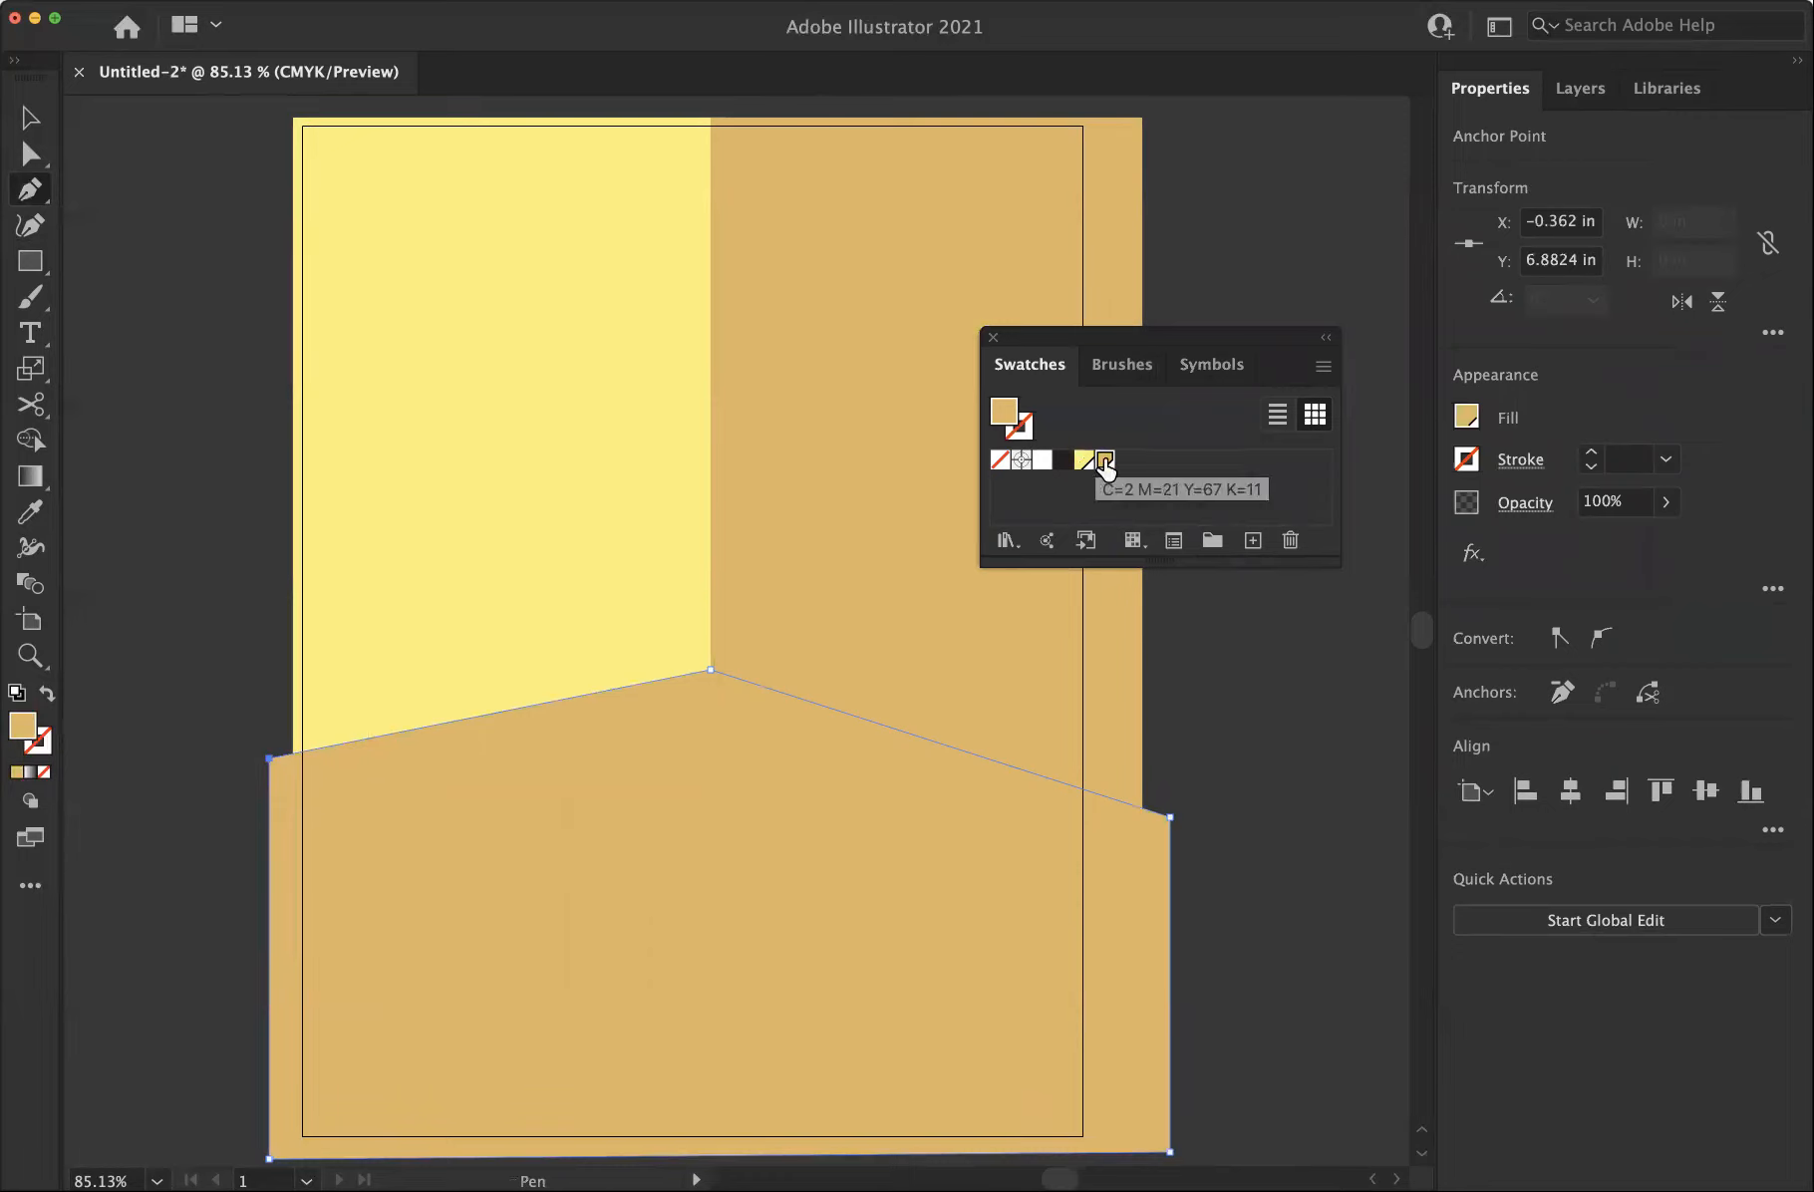
Recolor the floor shape with a new global green swatch, raising cyan to 43
left_click(1253, 540)
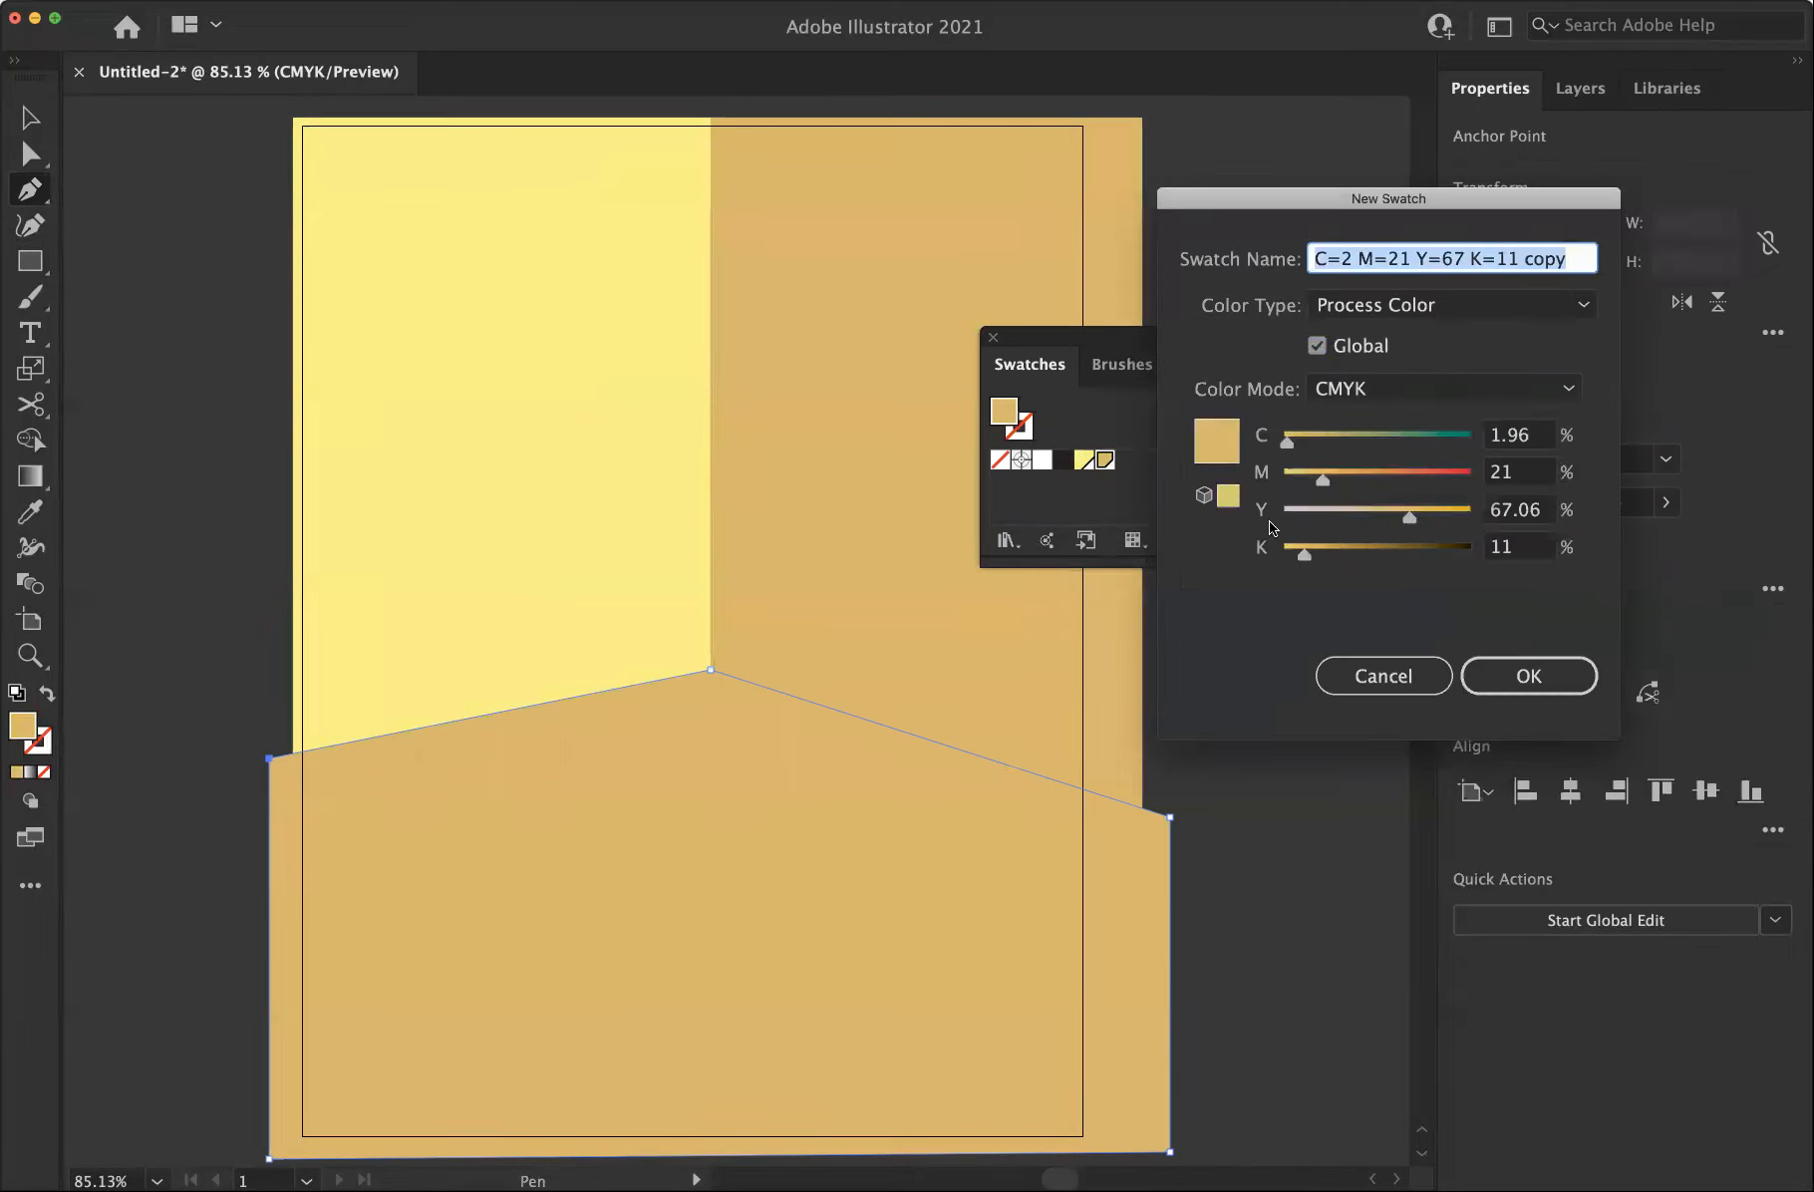
left_click(1366, 443)
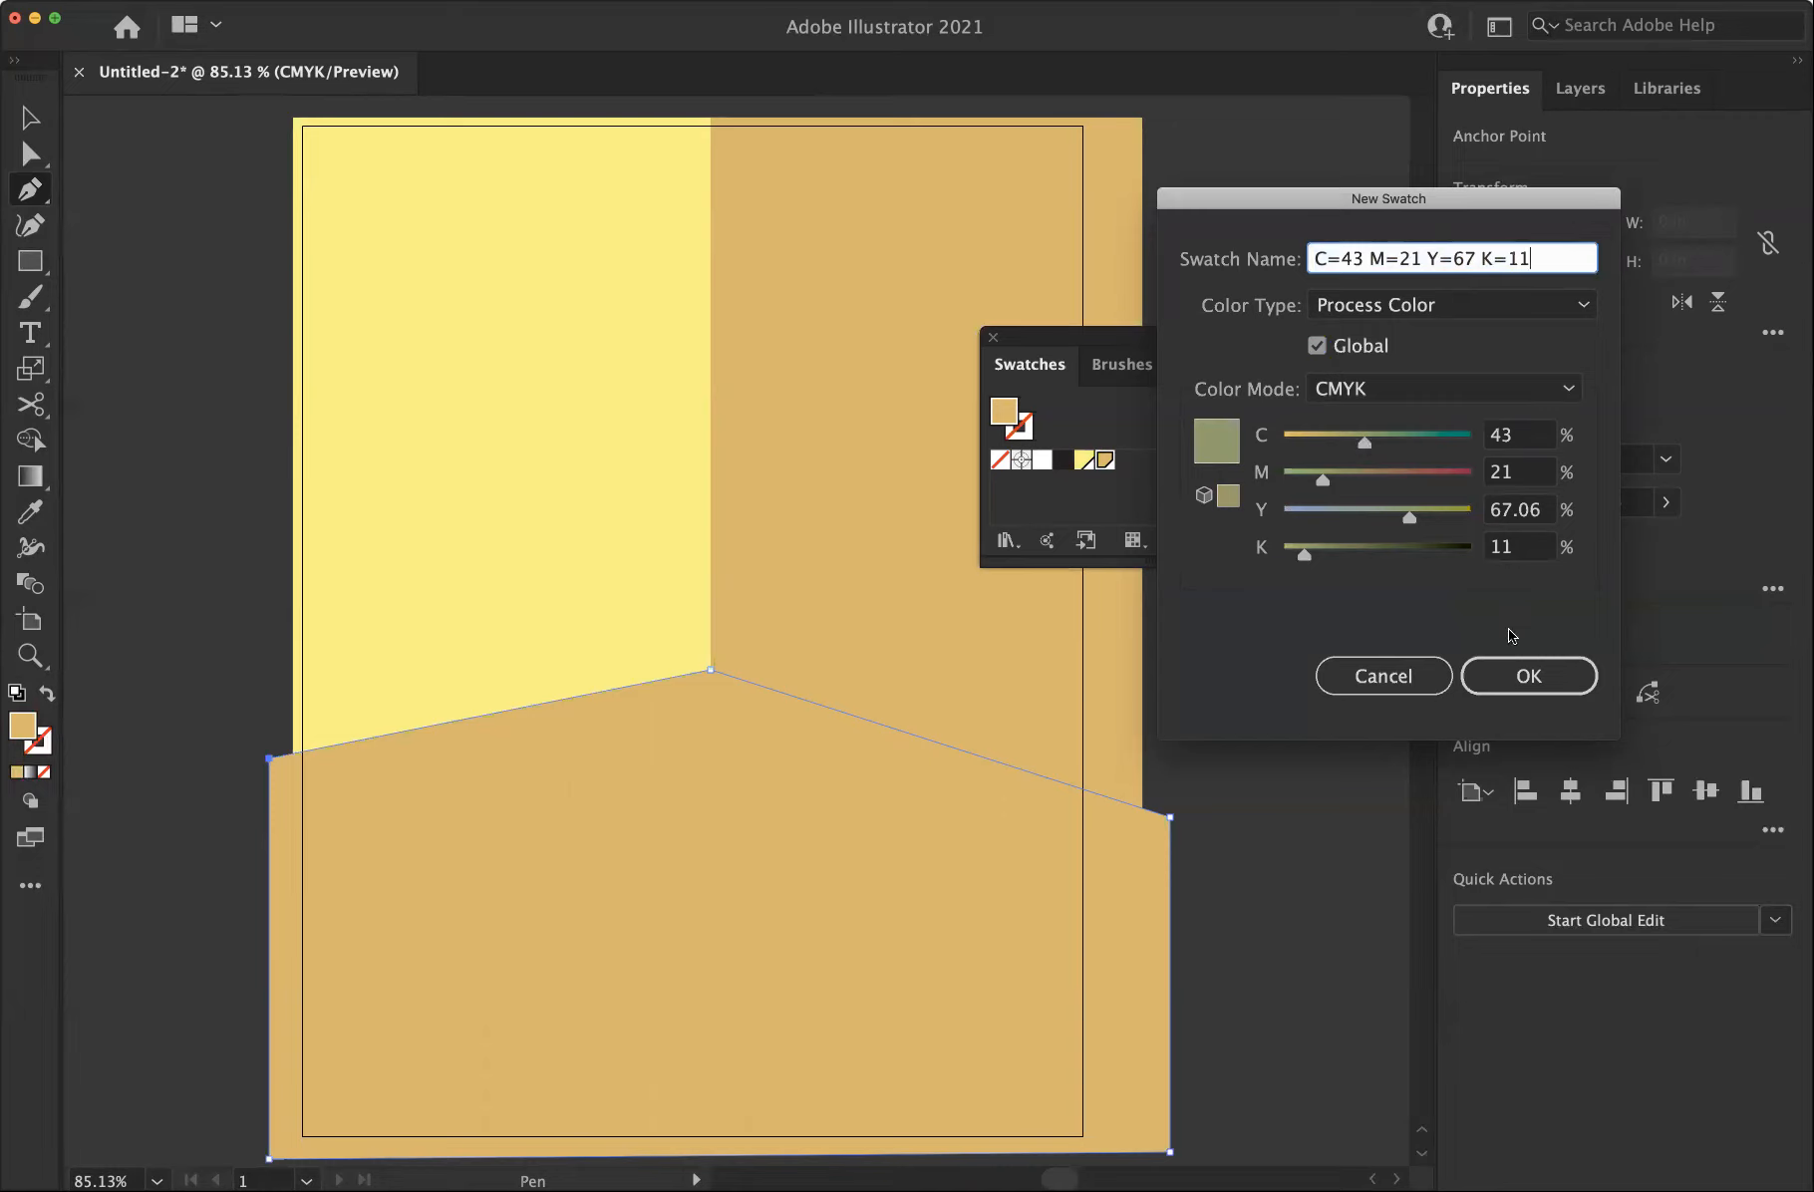
left_click(1530, 676)
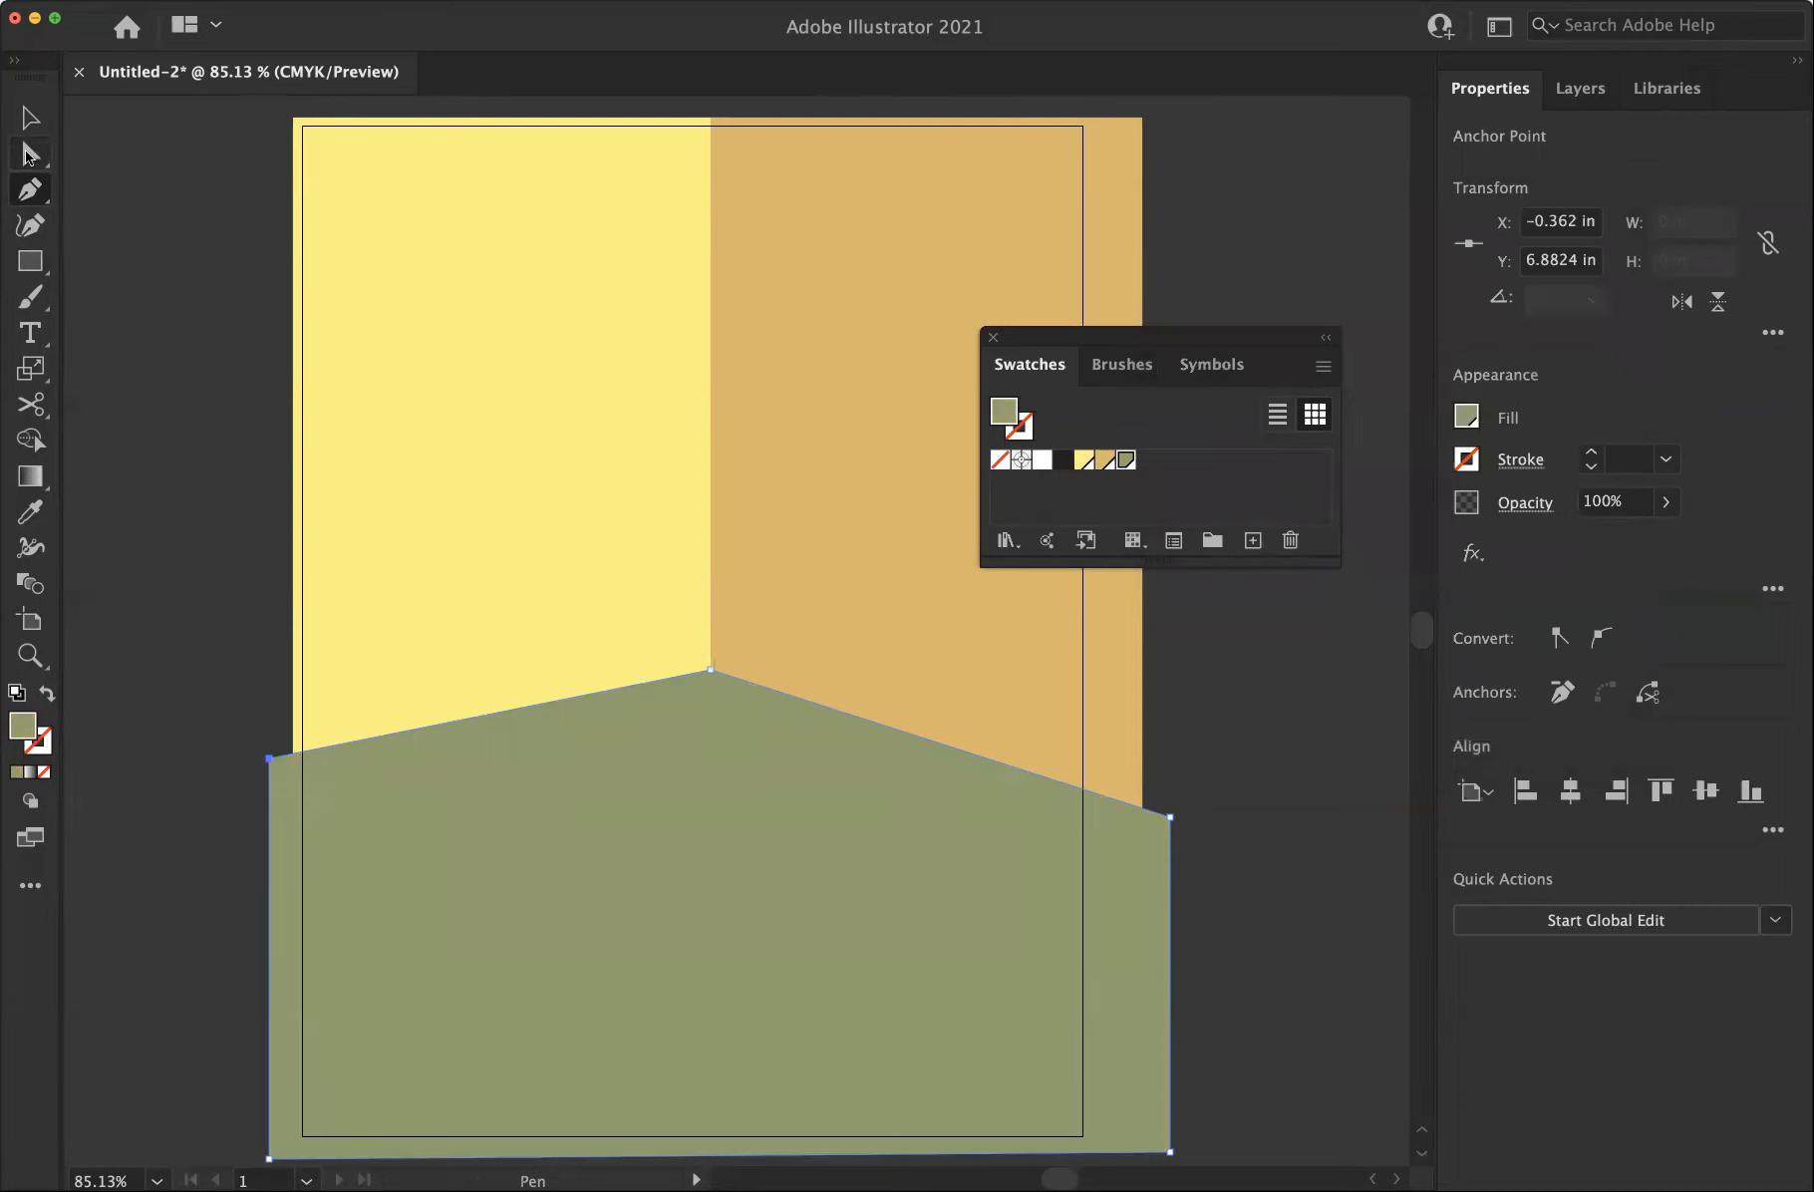
Raise the floor shape's peak anchor point slightly along the corner between the walls
left_click(27, 154)
left_click_drag(711, 670, 716, 647)
left_click(1241, 646)
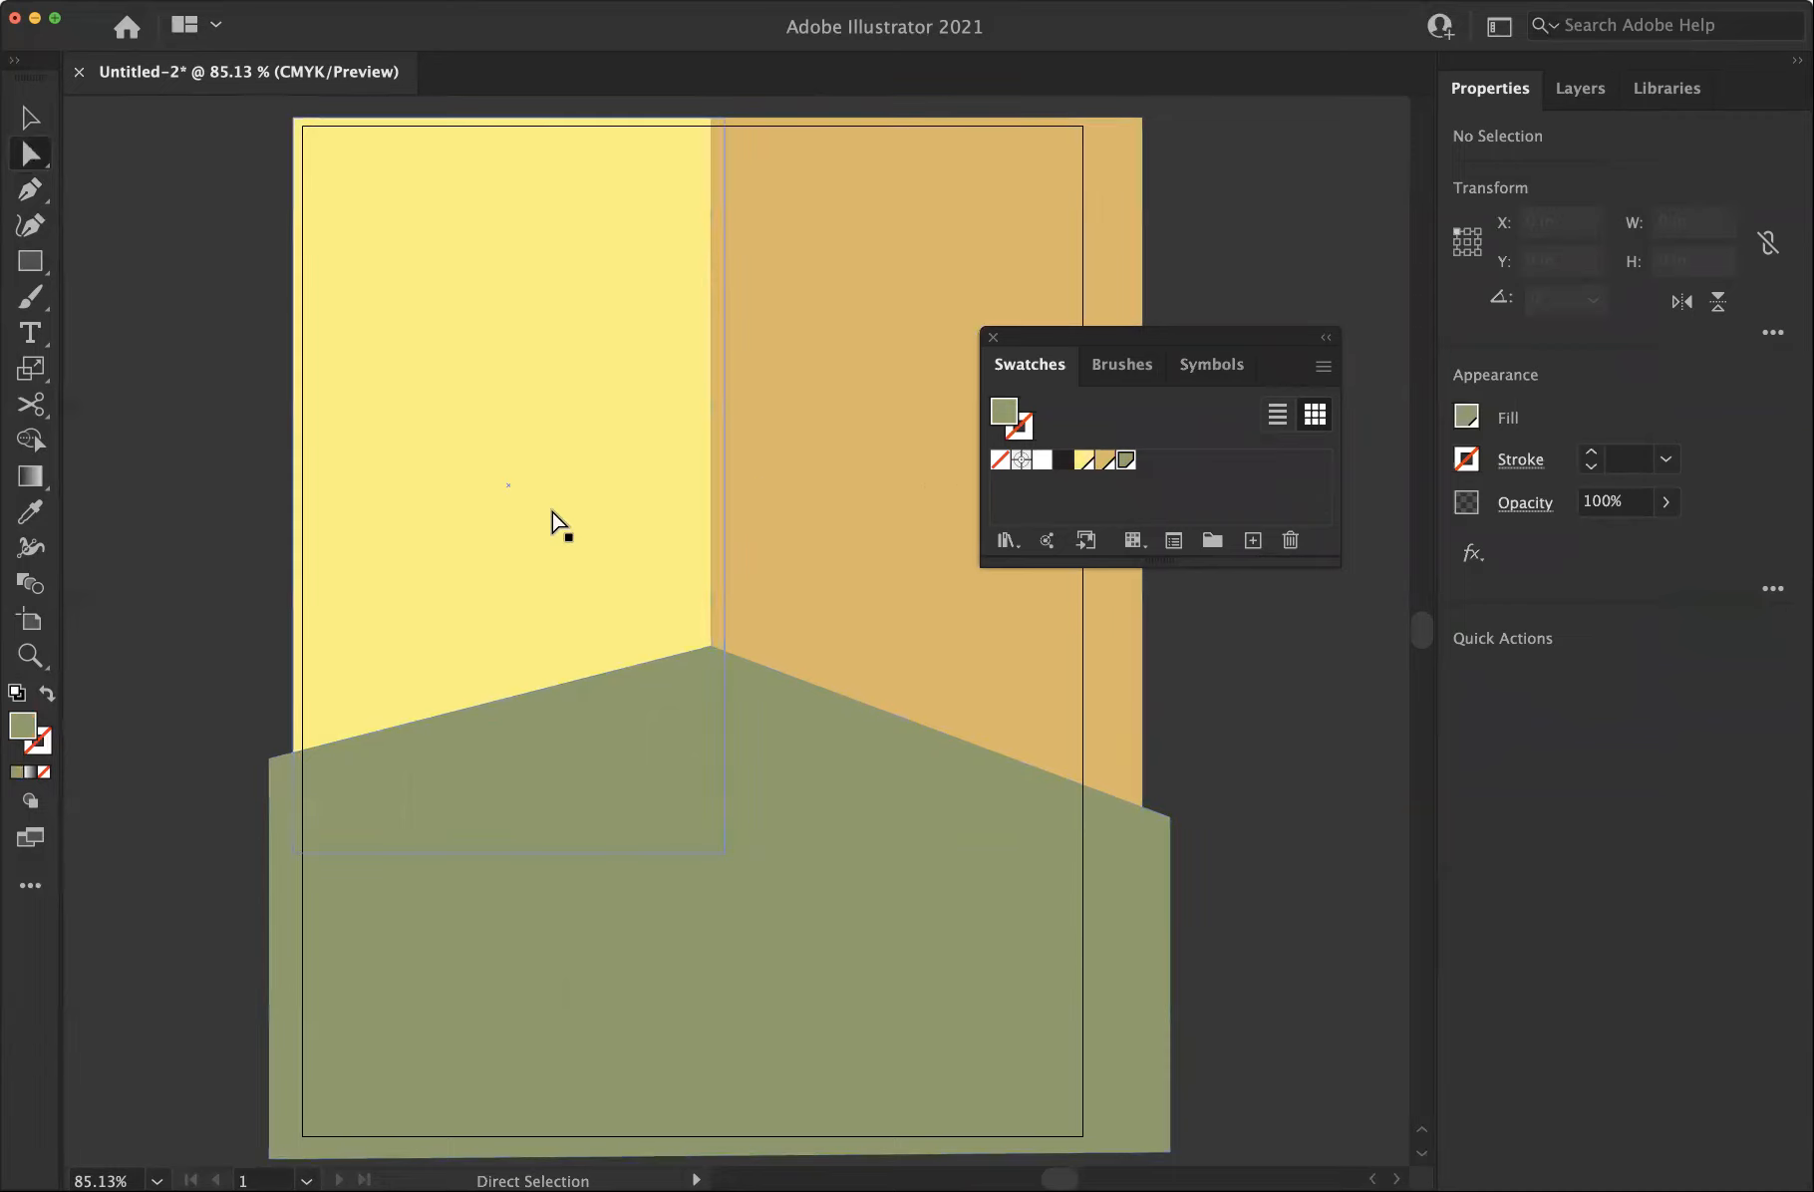
Shift both wall rectangles together to the left until their shared left edge is at about X -0.84 in
left_click(863, 536)
left_click_drag(673, 508, 607, 506)
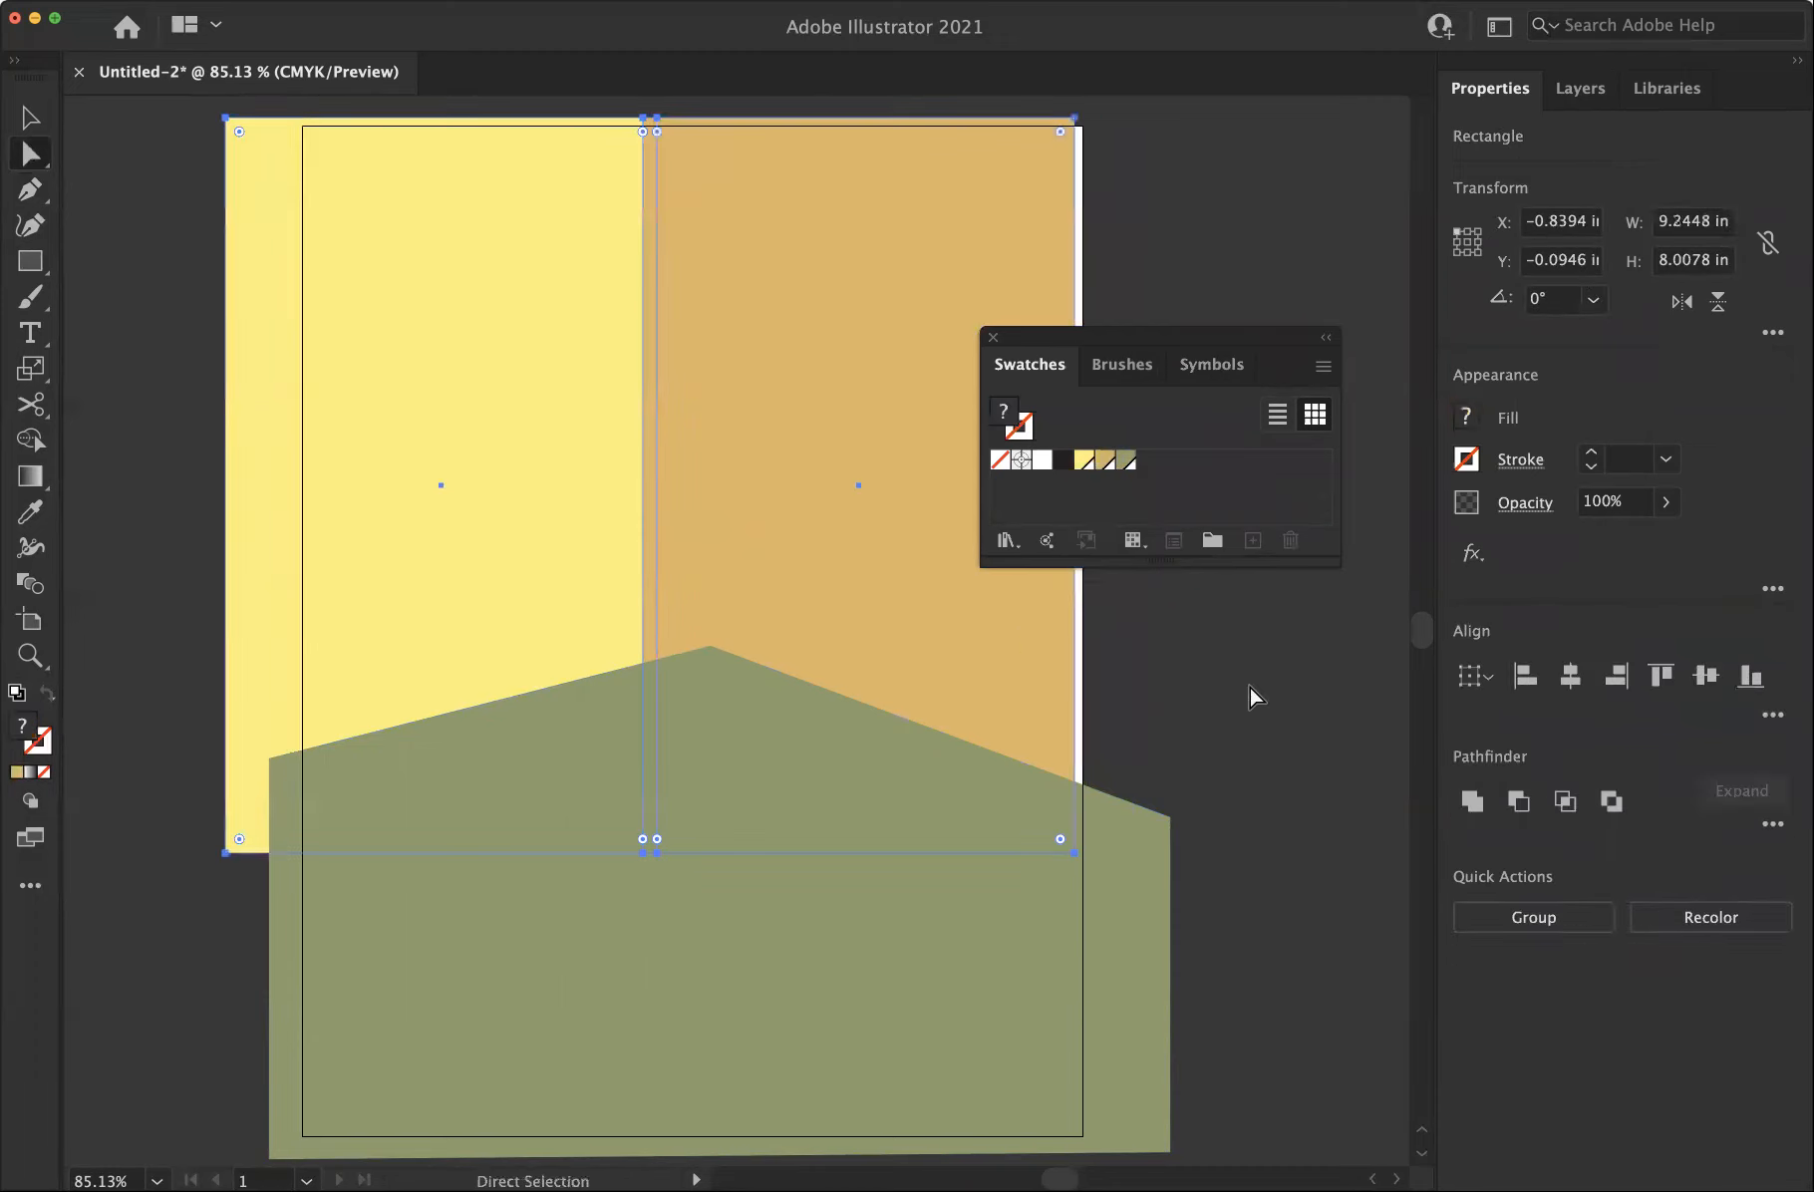
left_click(1091, 653)
Widen the tan wall rectangle by extending its right edge past the artboard's right side
left_click(1044, 640)
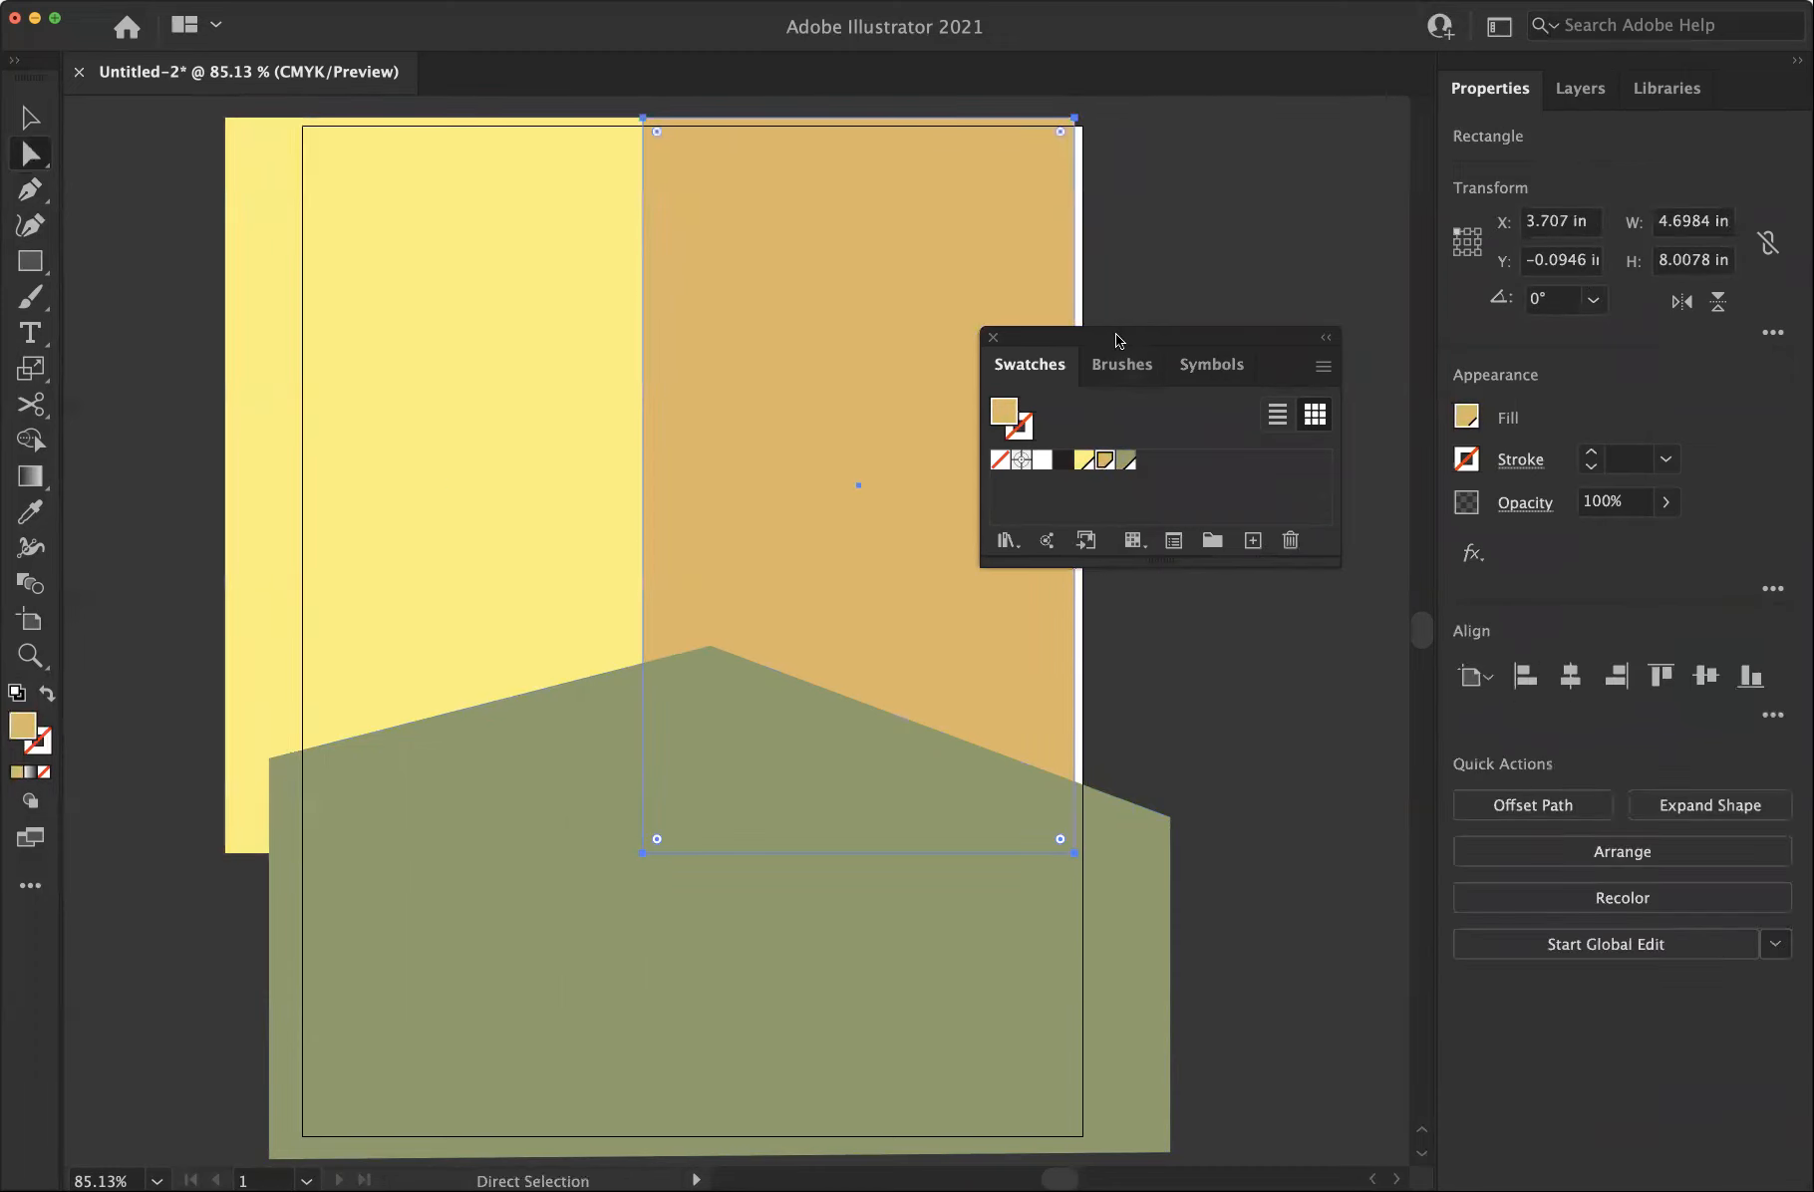
left_click_drag(1119, 340, 1262, 304)
left_click(27, 116)
left_click(134, 244)
left_click(1072, 488)
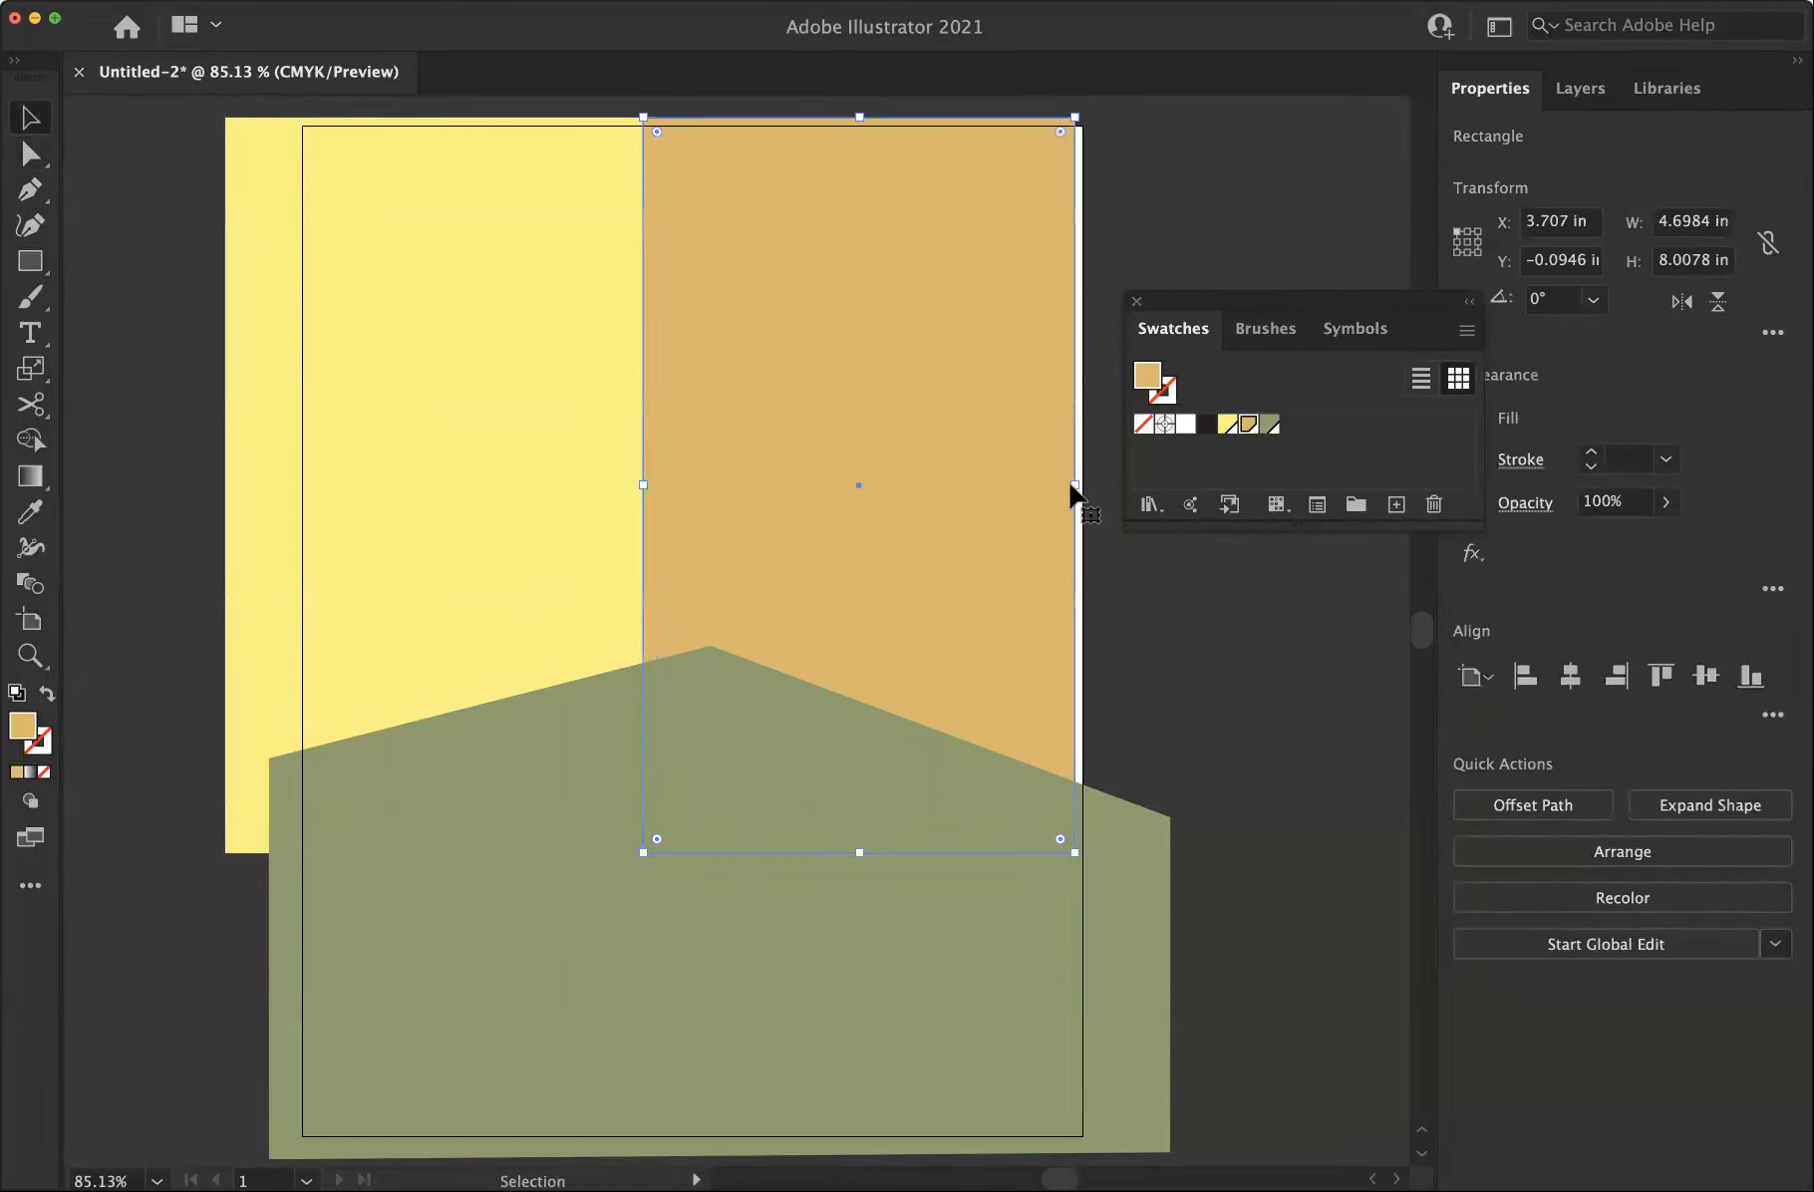
left_click_drag(1073, 486, 1114, 485)
left_click(1371, 705)
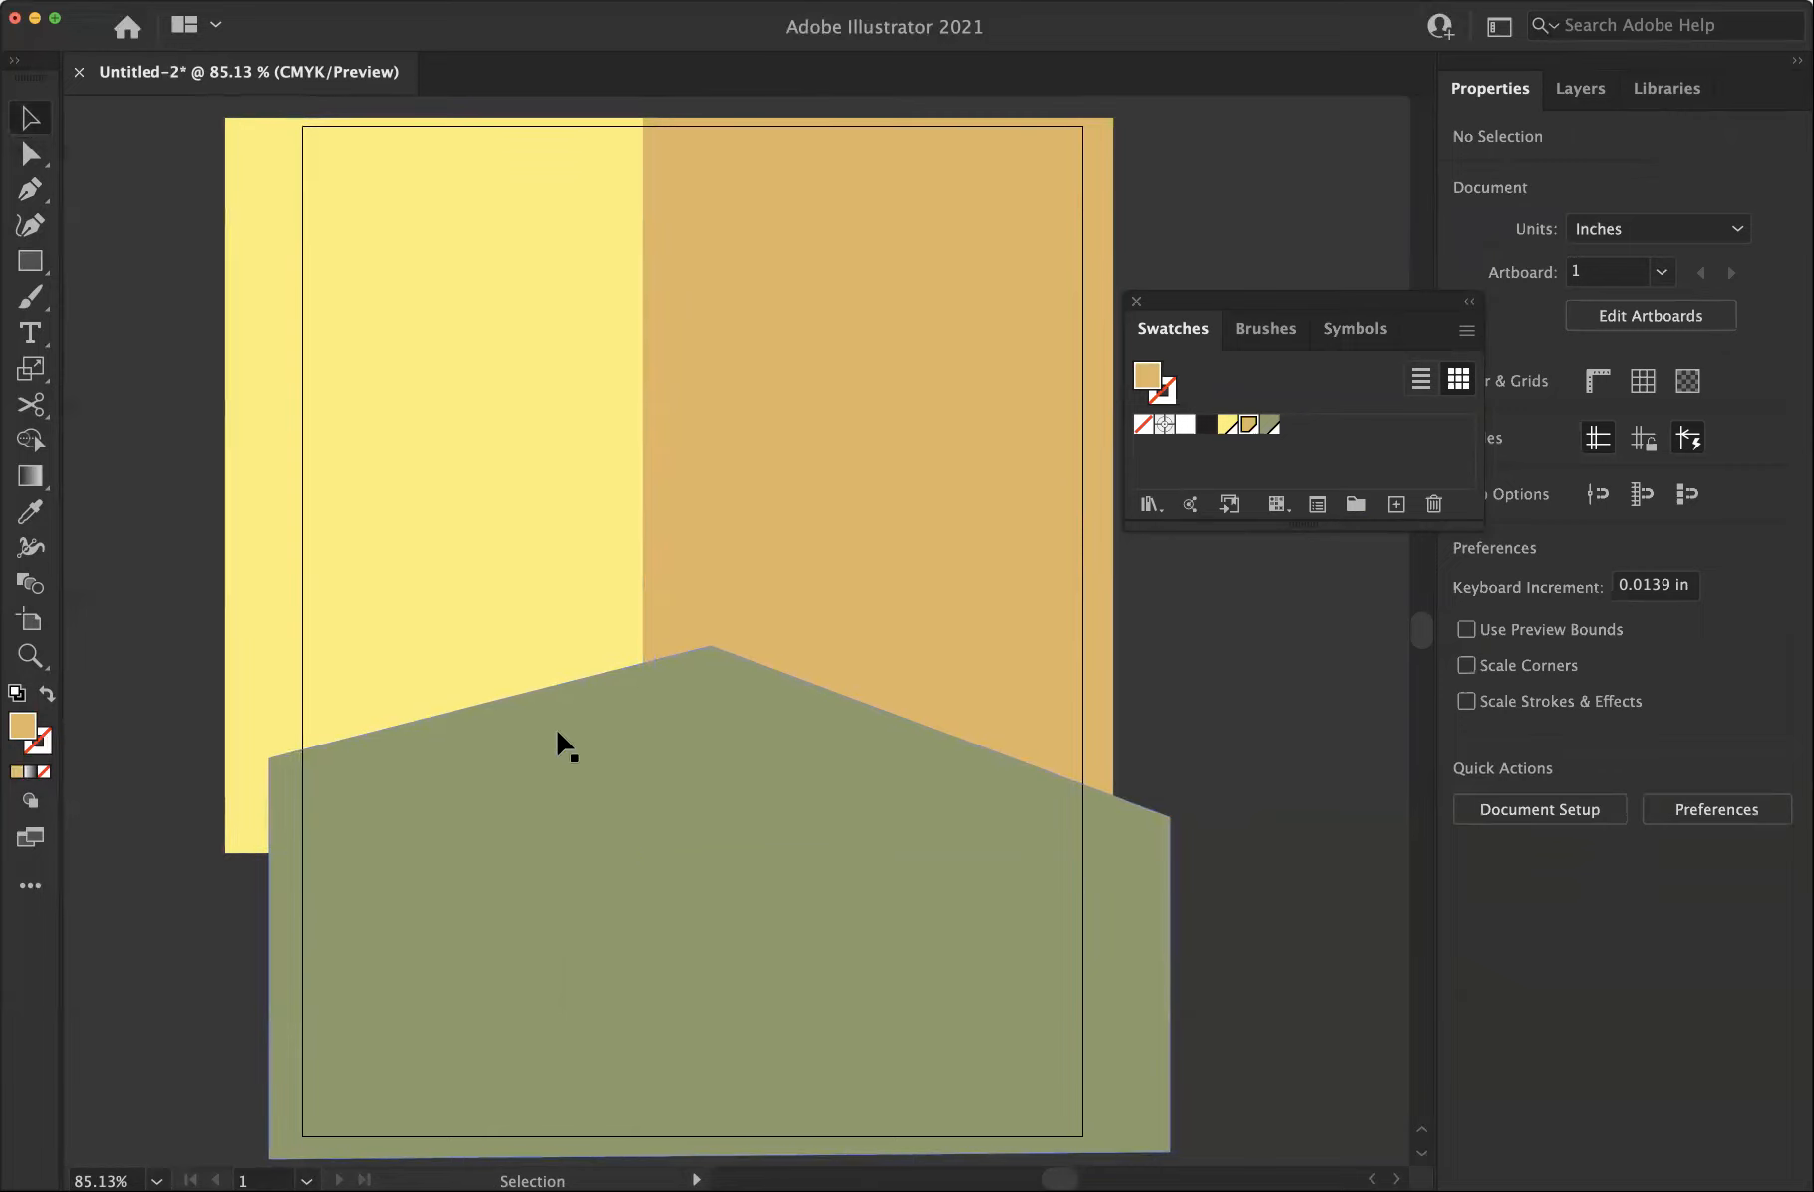
Create a new layer above the background layer and name it Bottom Bun
left_click(1585, 93)
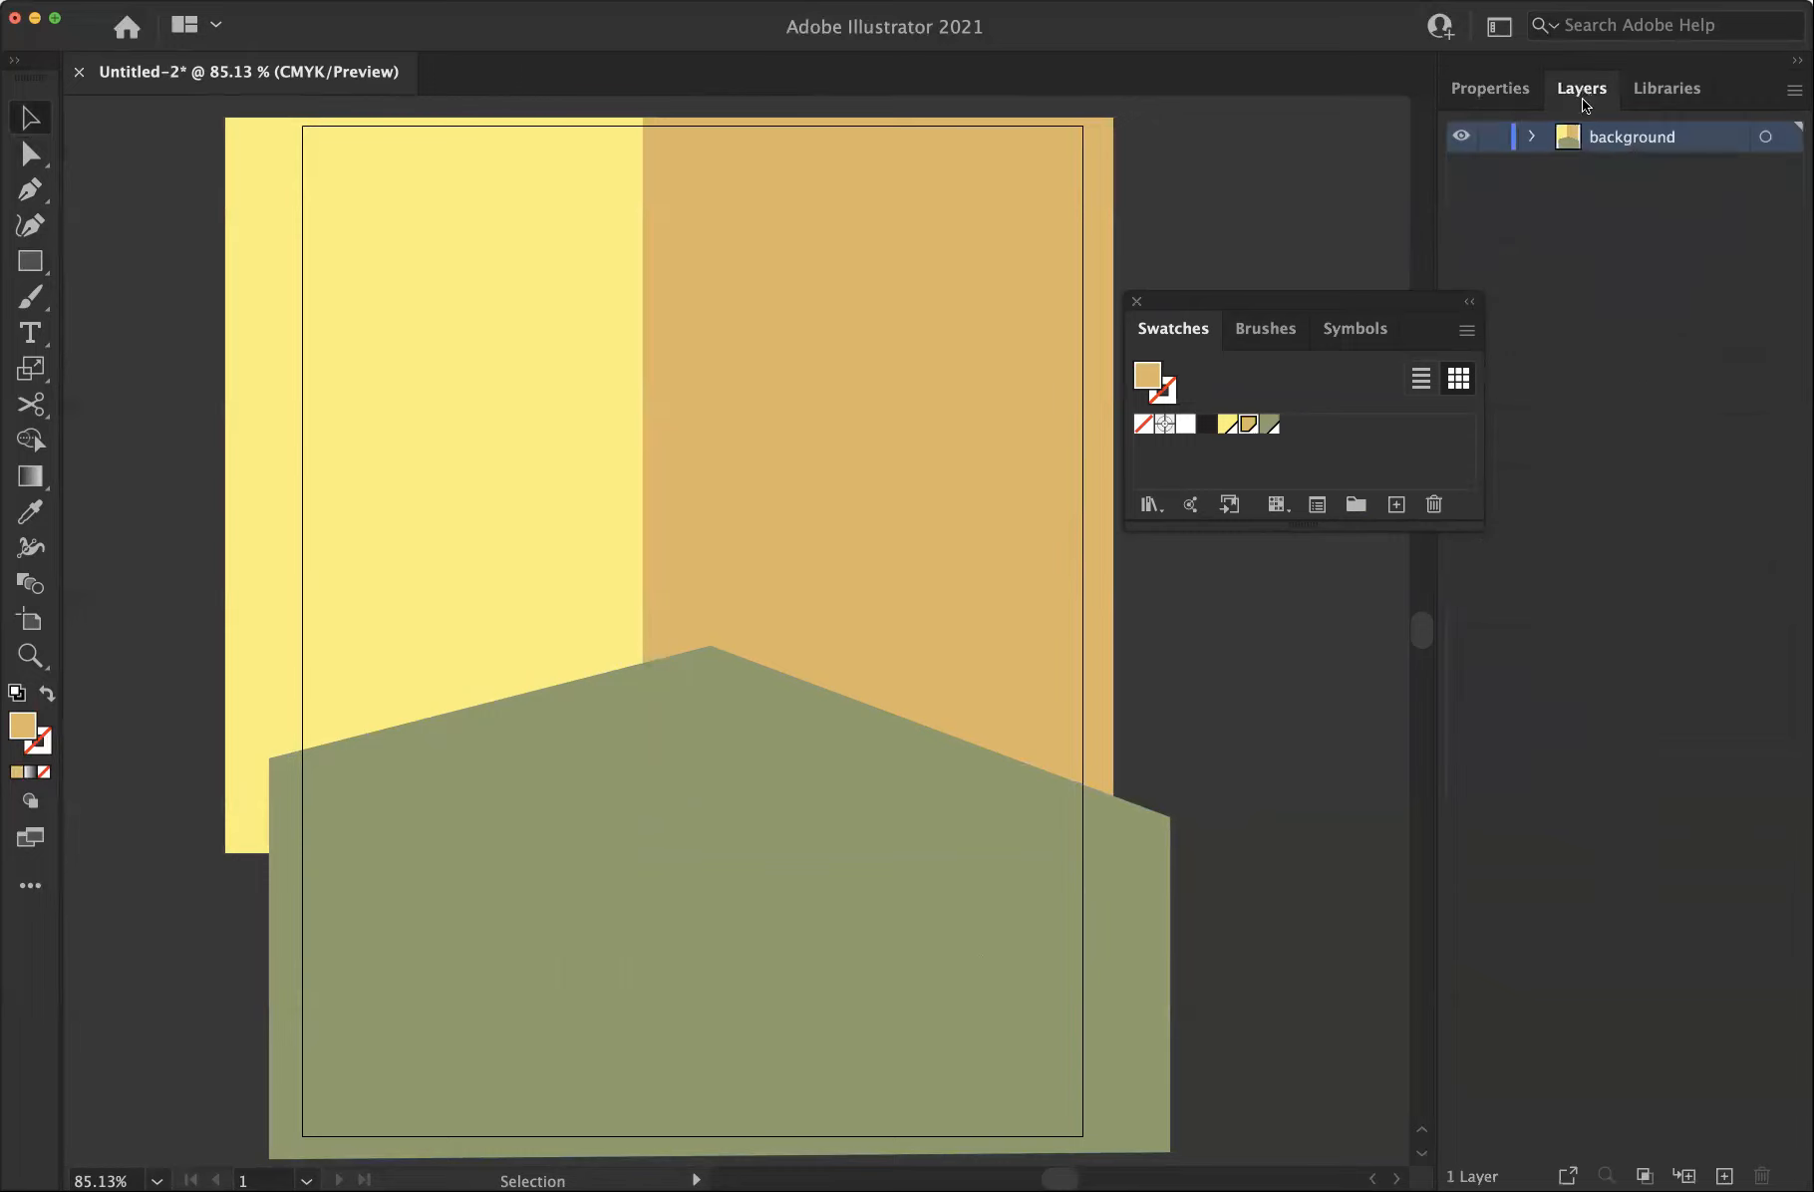
left_click(1725, 1176)
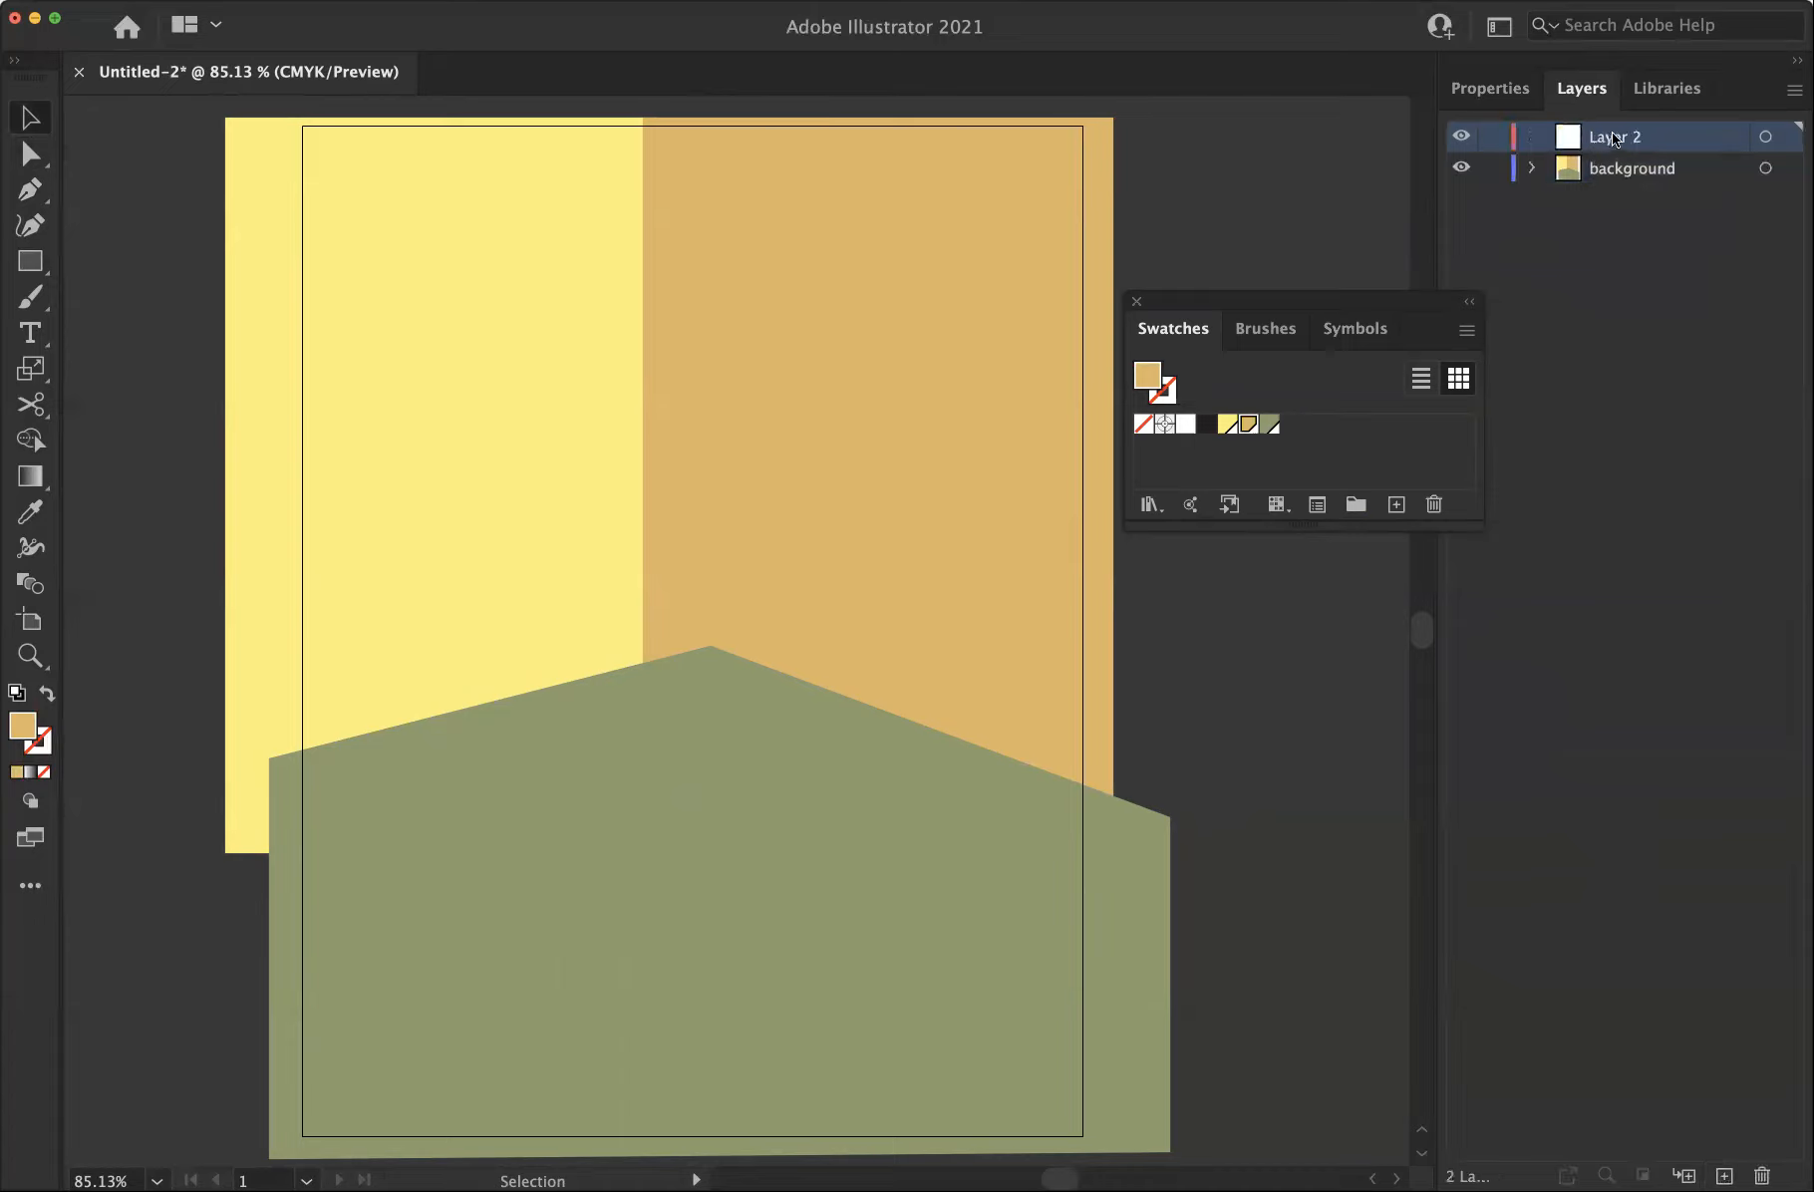
double_click(1619, 145)
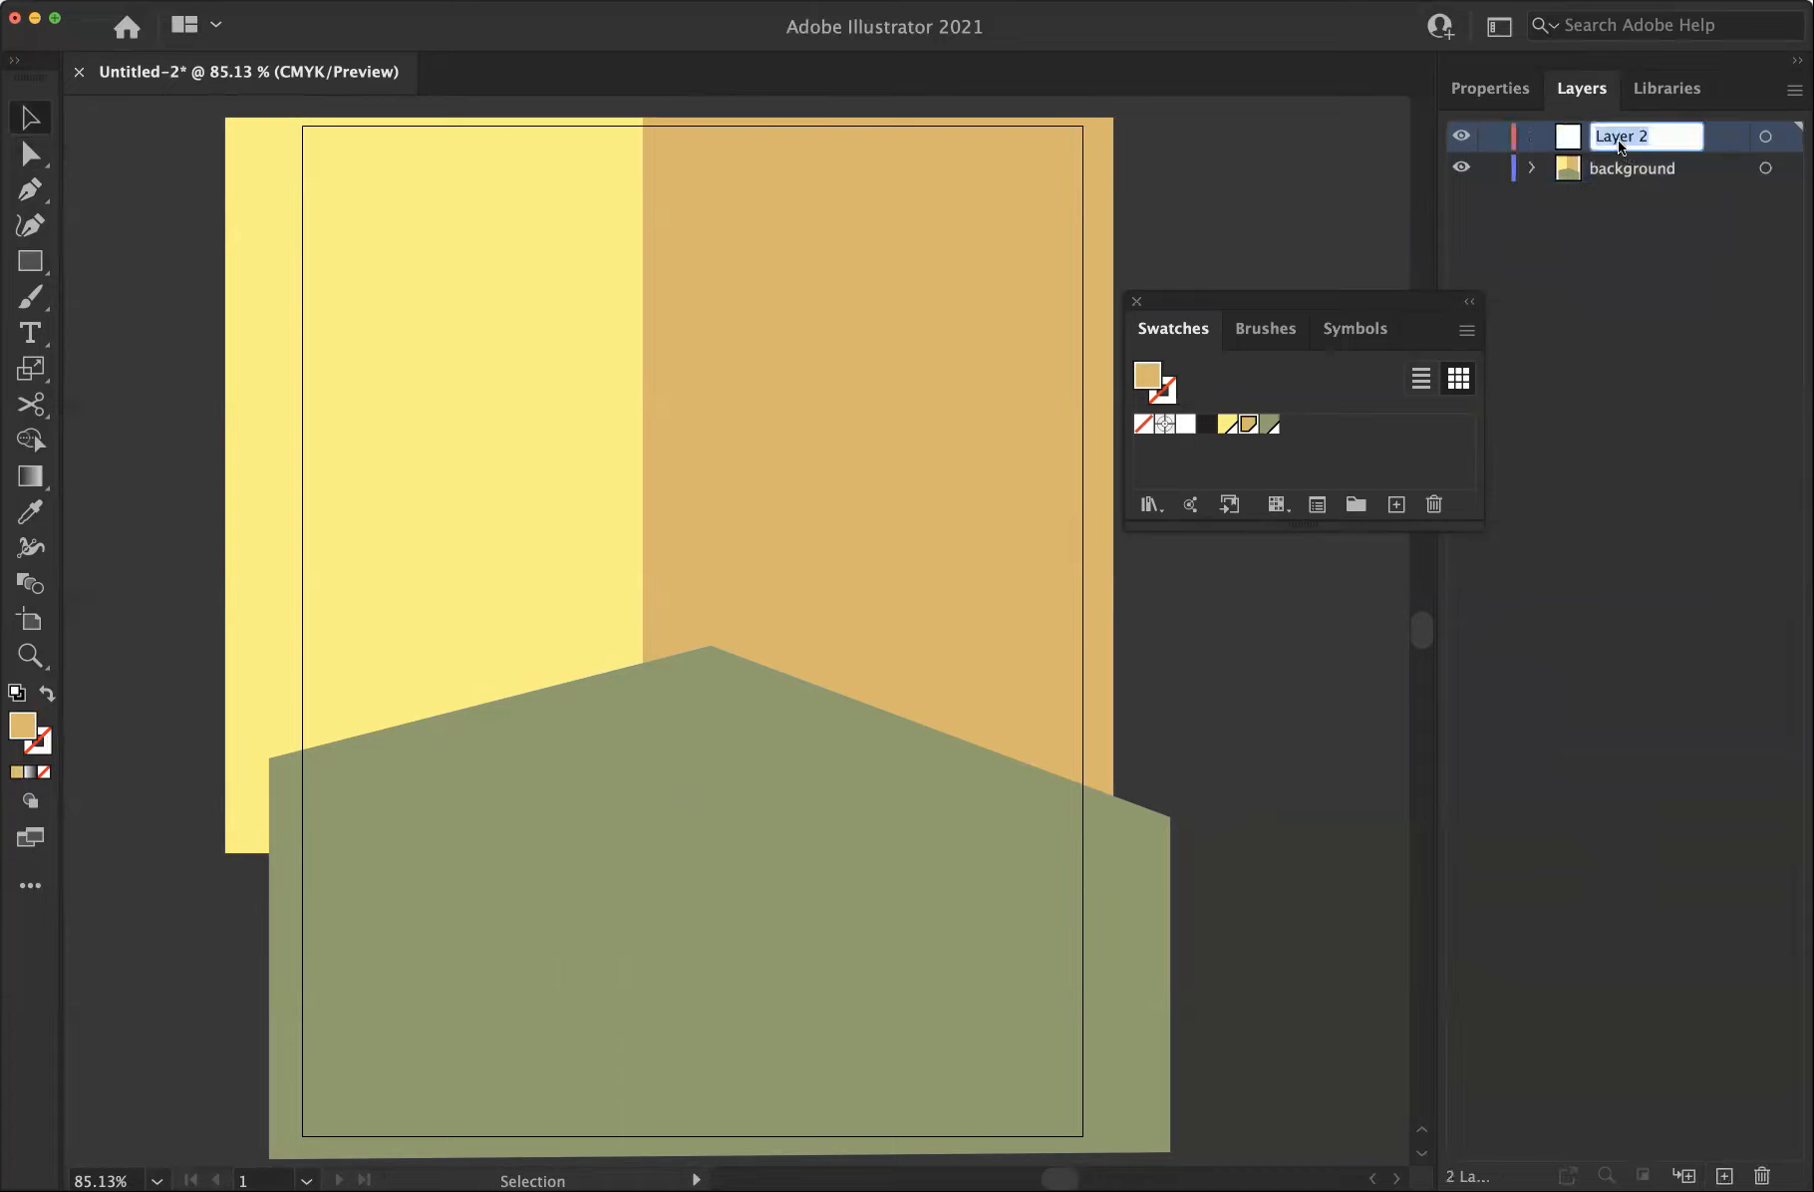
type("Bottom Bun")
left_click(1651, 326)
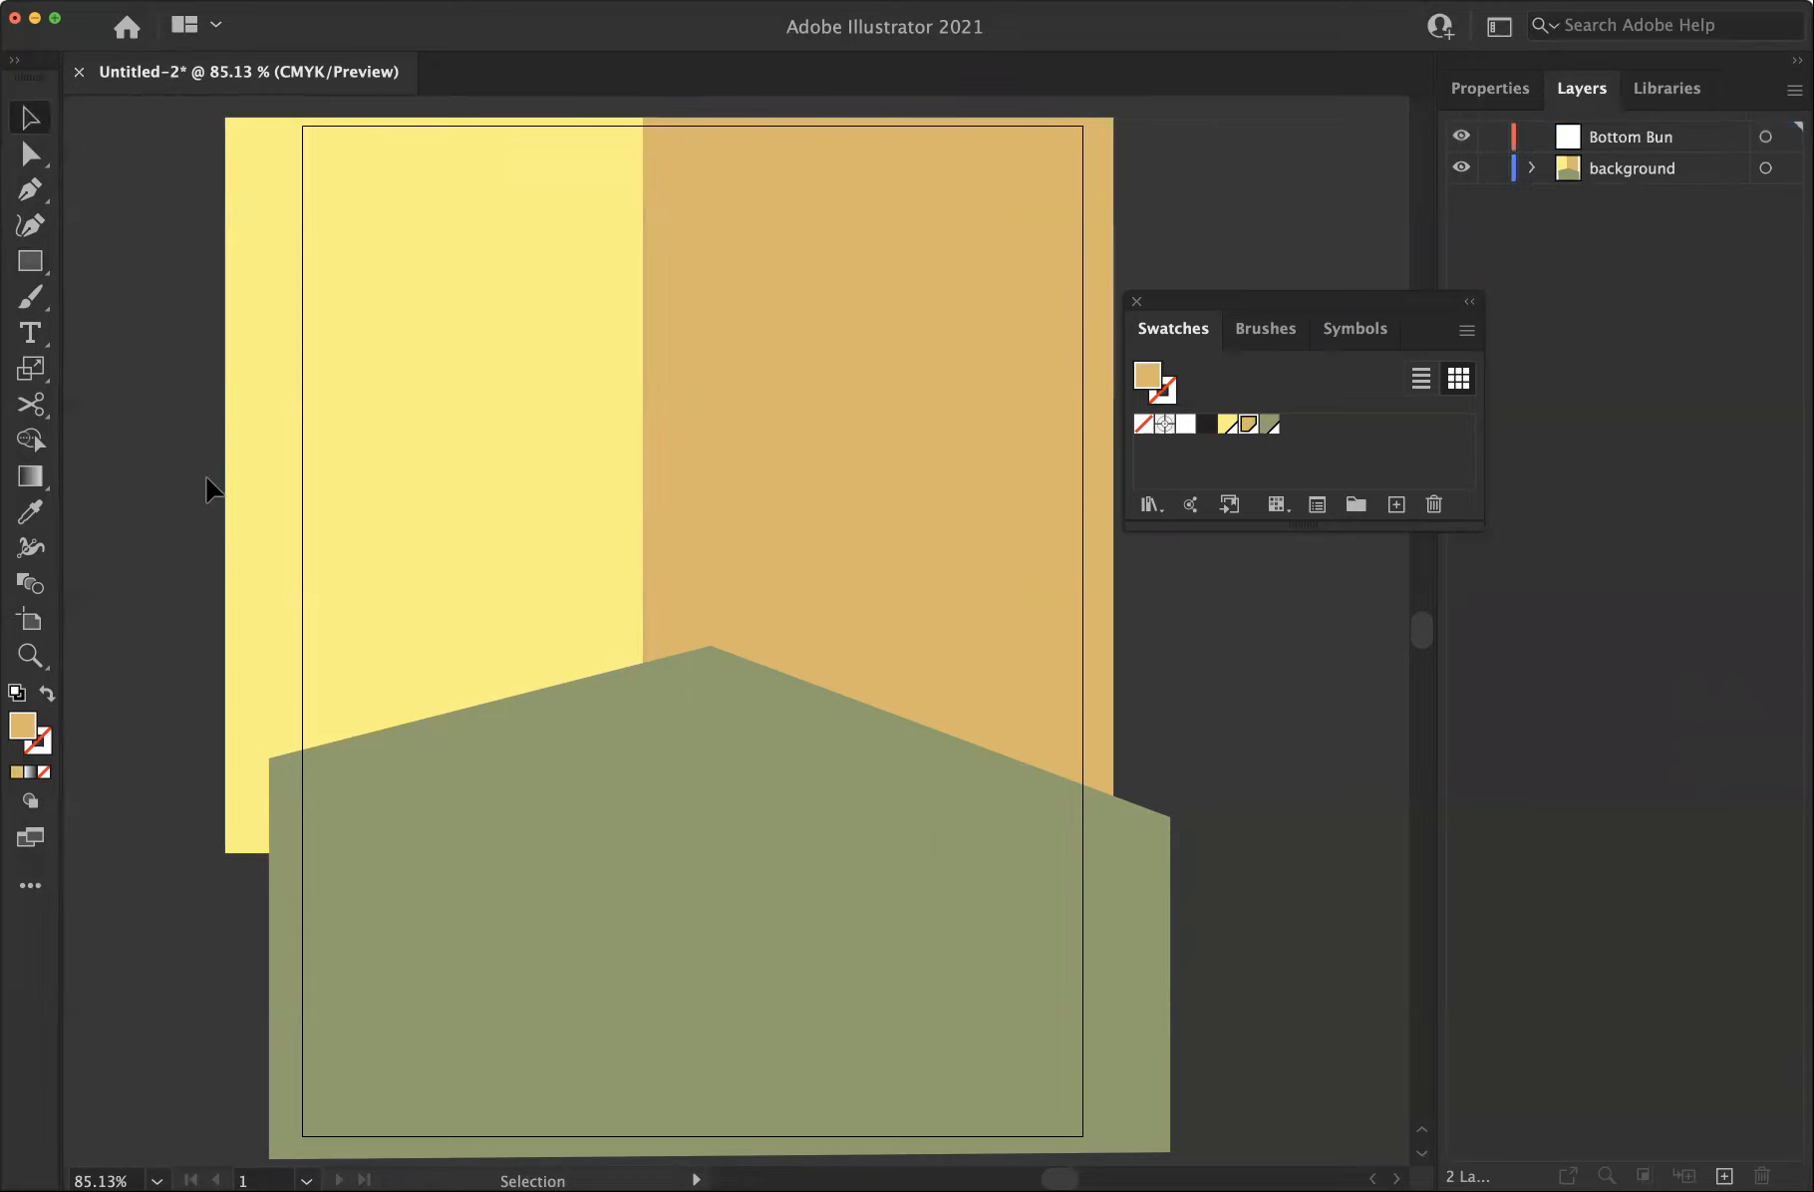
Draw a wide tan ellipse over the floor area on the Bottom Bun layer
left_click_drag(30, 261, 166, 290)
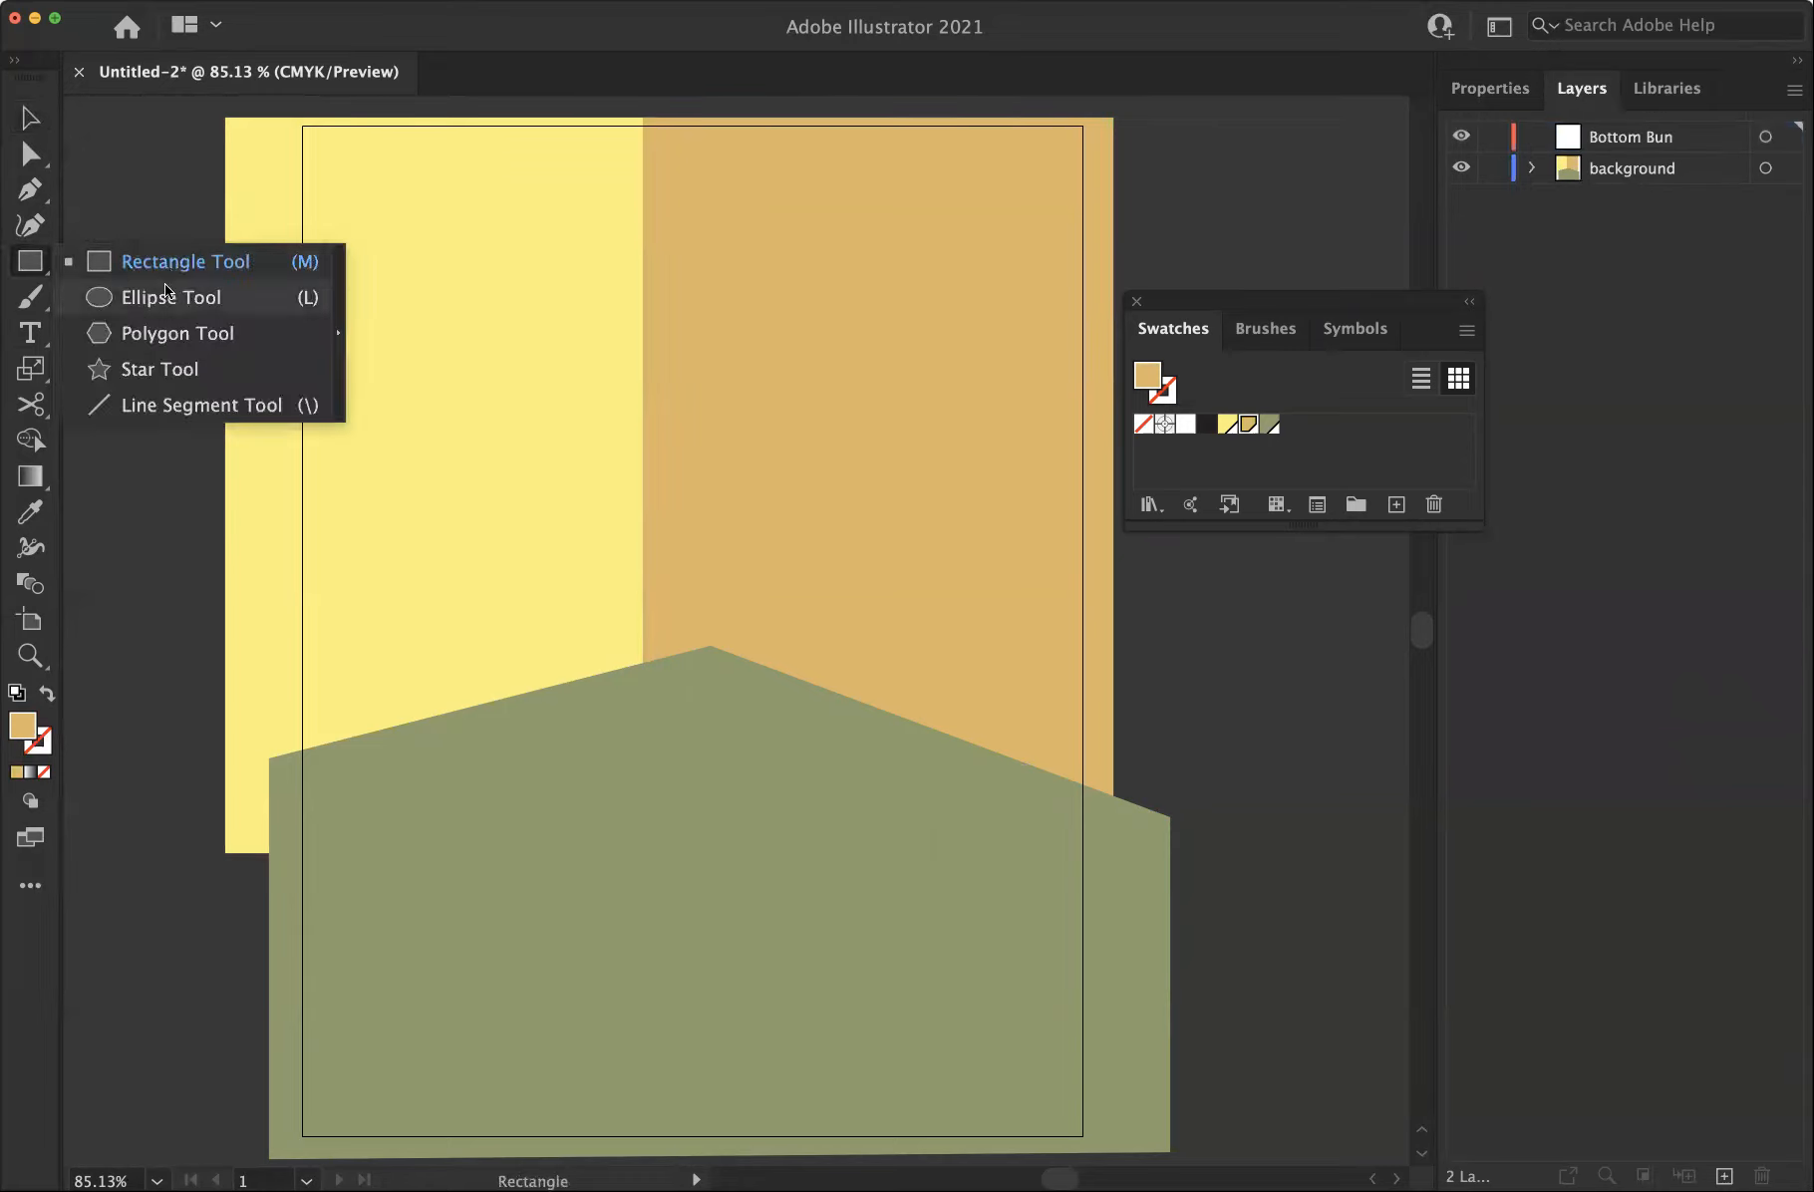
left_click(166, 292)
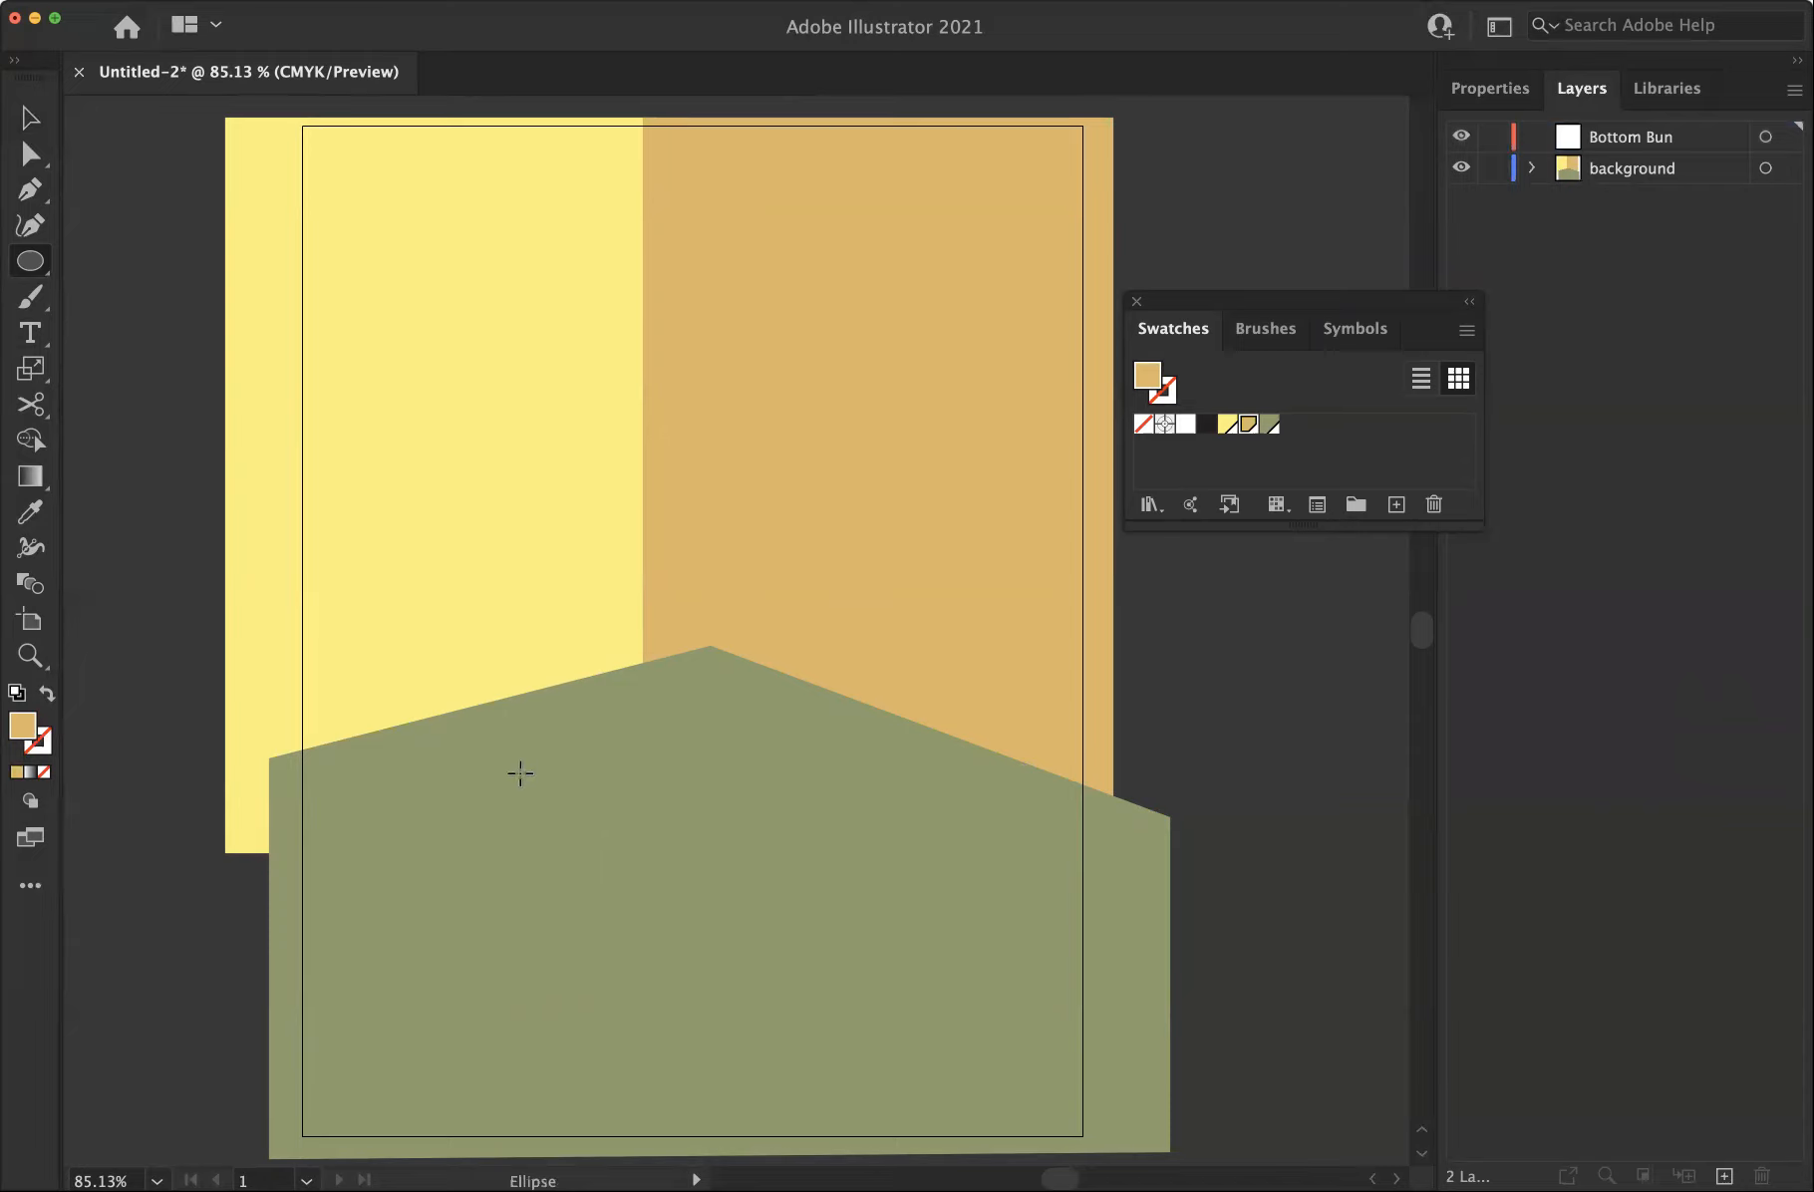
left_click_drag(517, 769, 992, 1024)
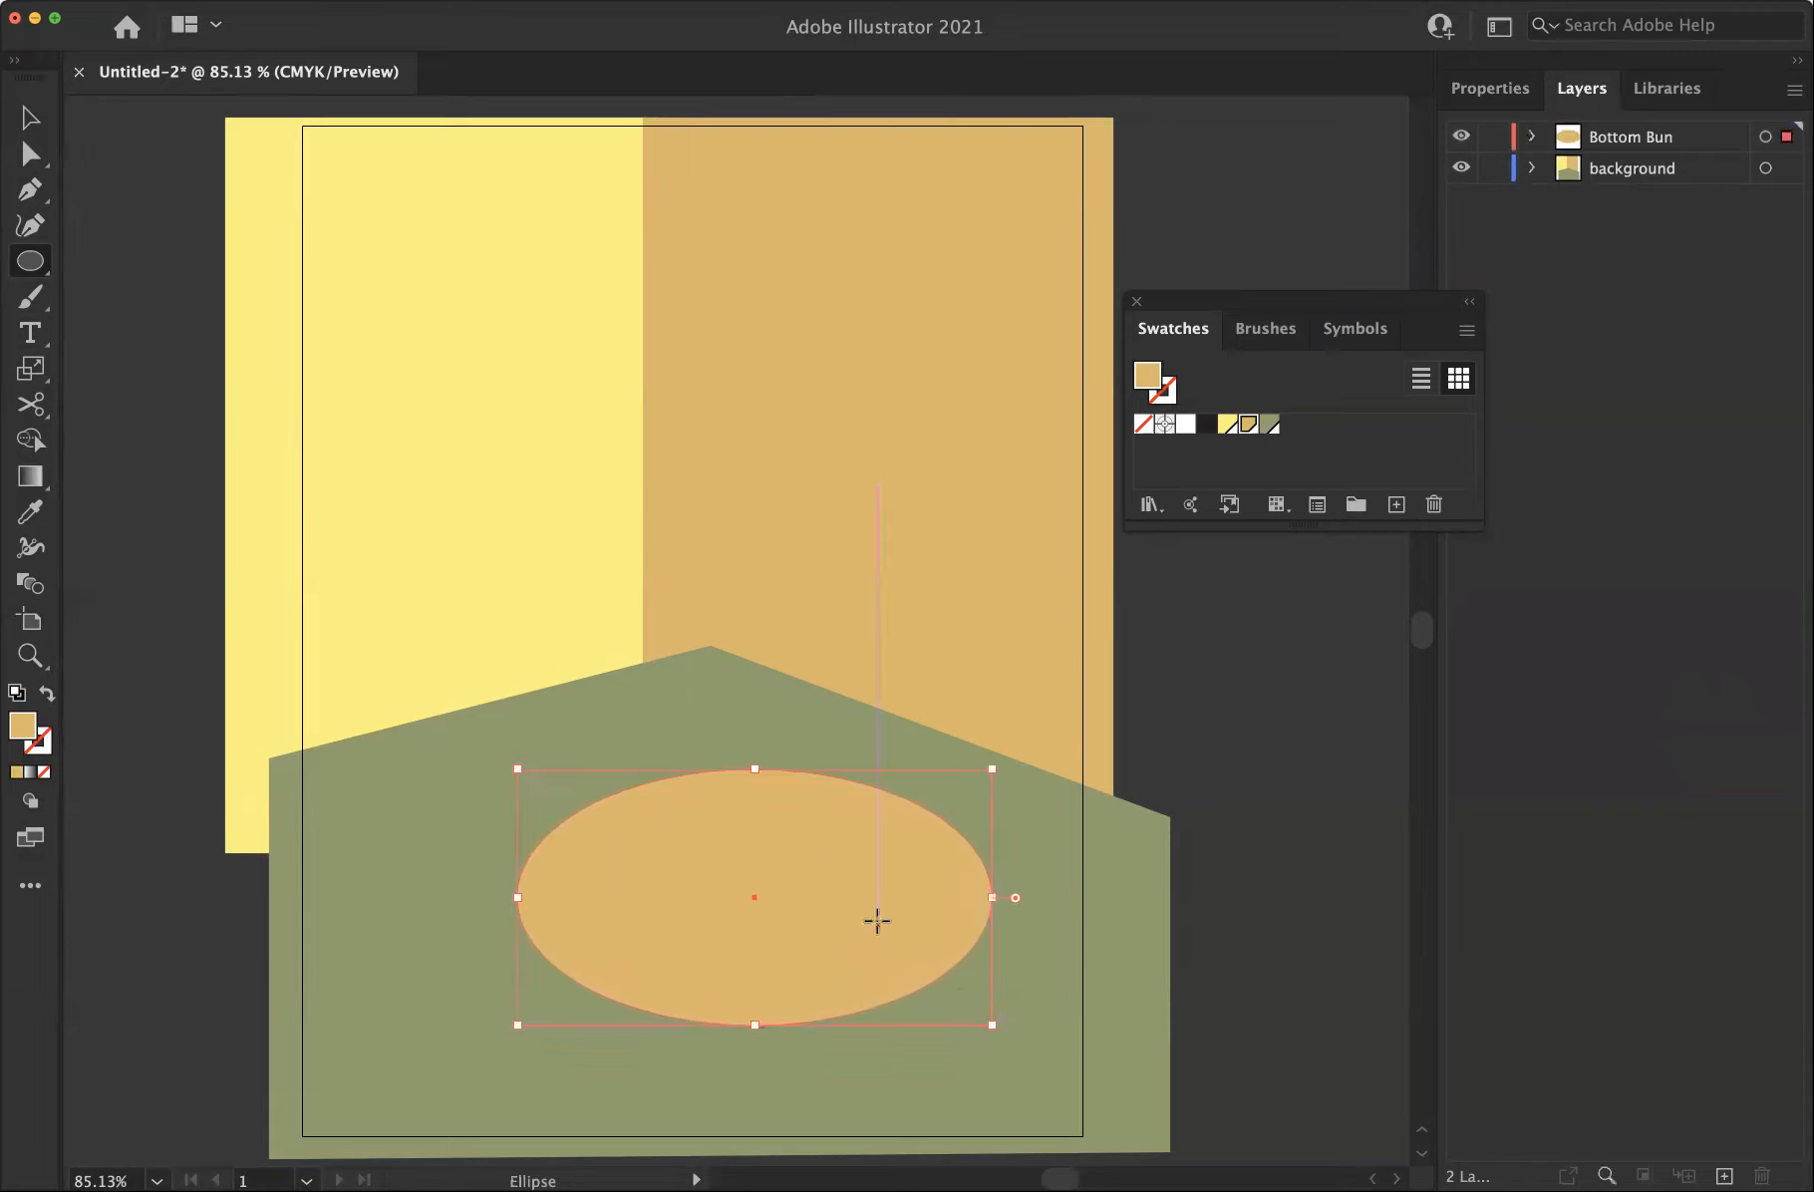
Move the bun ellipse up and to the left, and enlarge it to span most of the artboard's width
left_click(30, 118)
left_click_drag(885, 871, 720, 842)
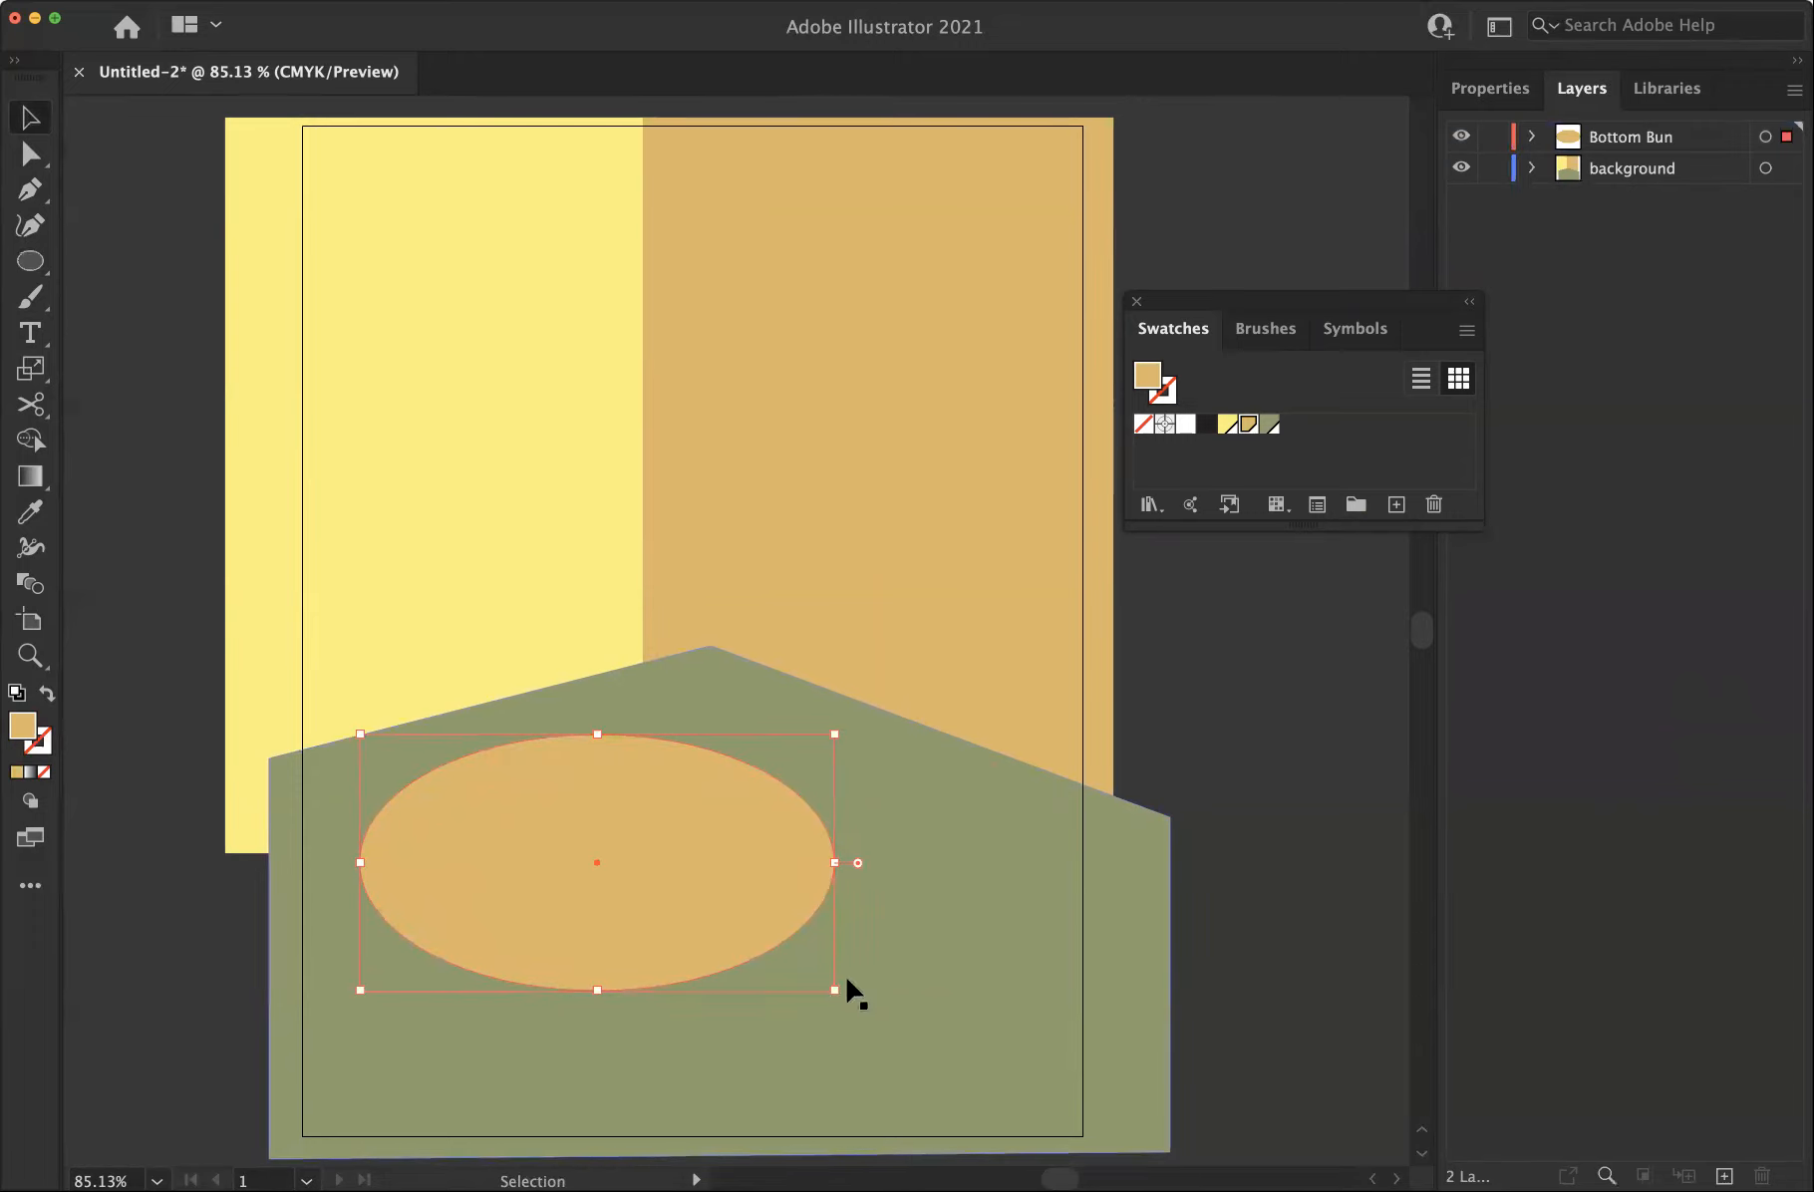
left_click_drag(840, 987, 1018, 1078)
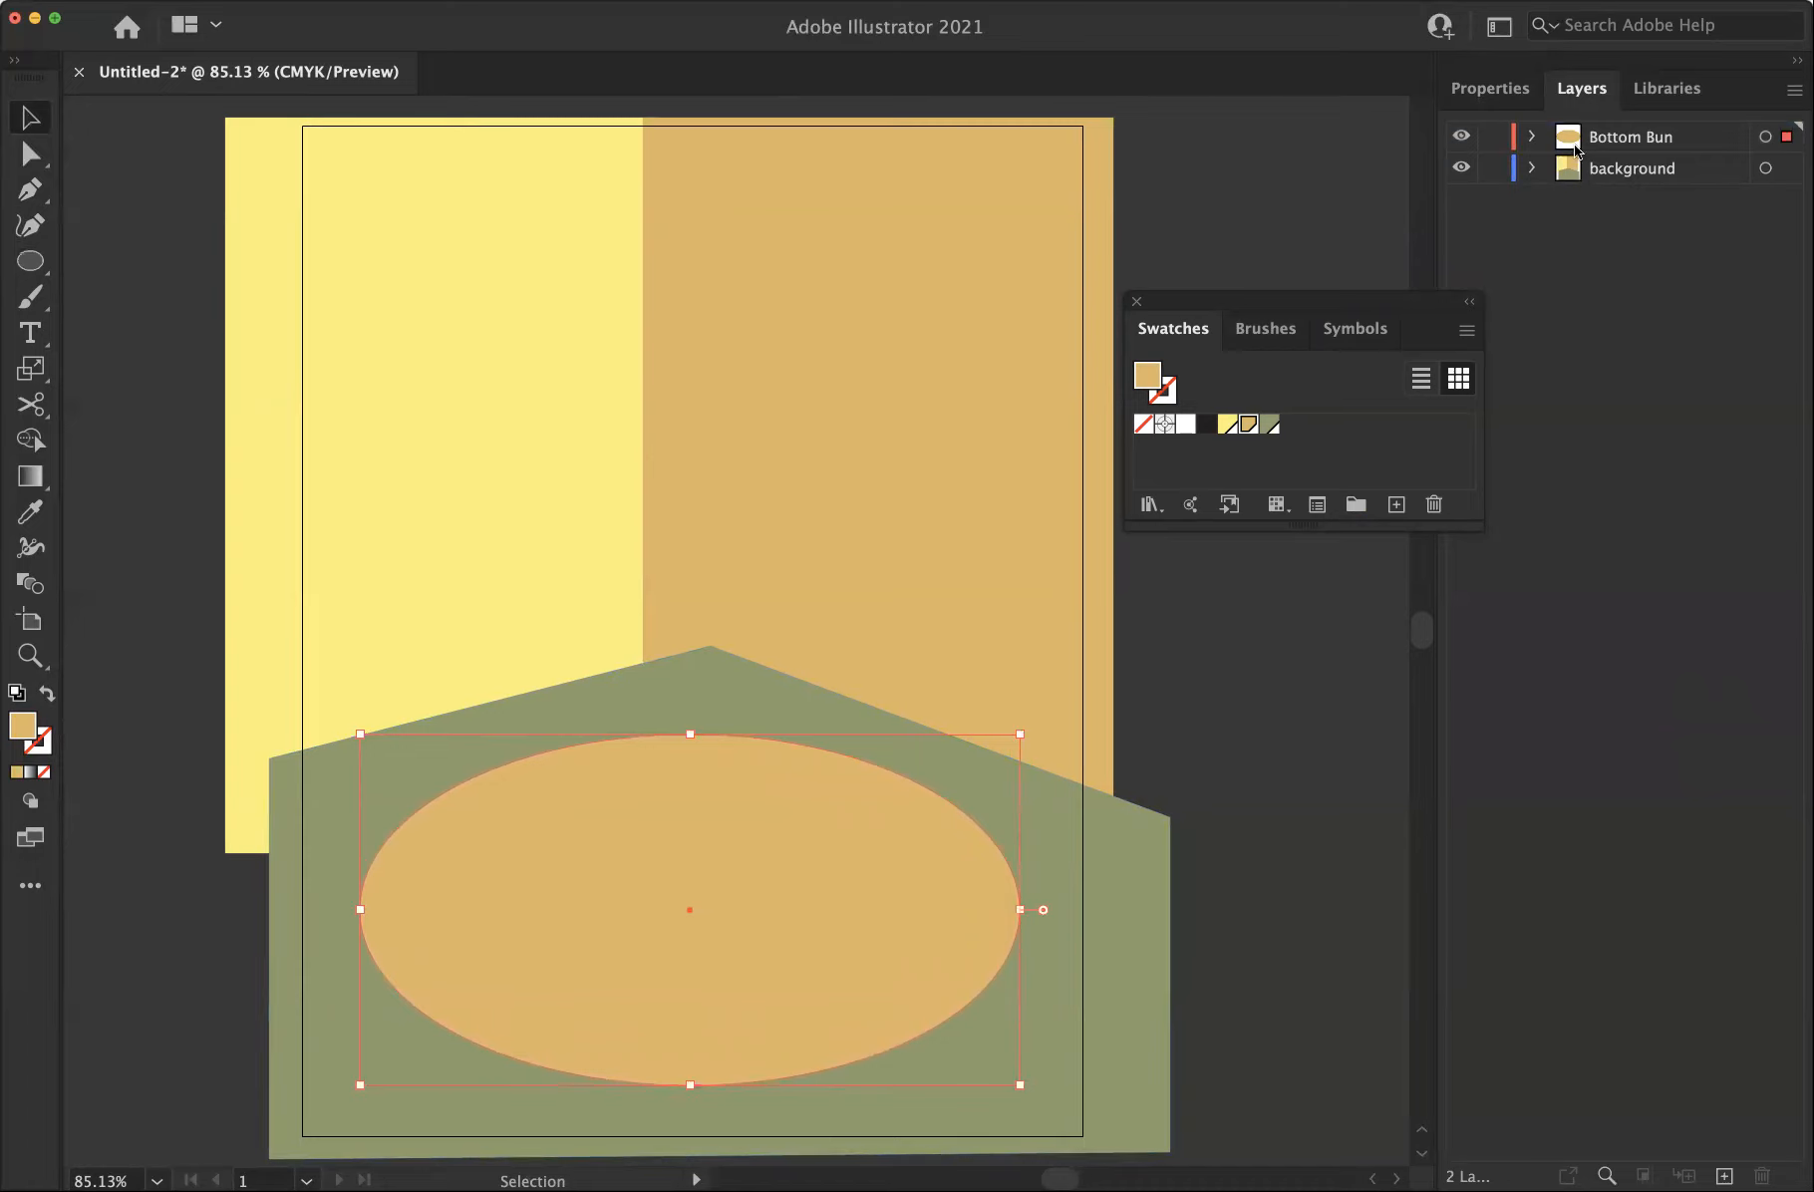
Rename the Bottom Bun layer as plate and shift its tan ellipse slightly to the right
double_click(1622, 140)
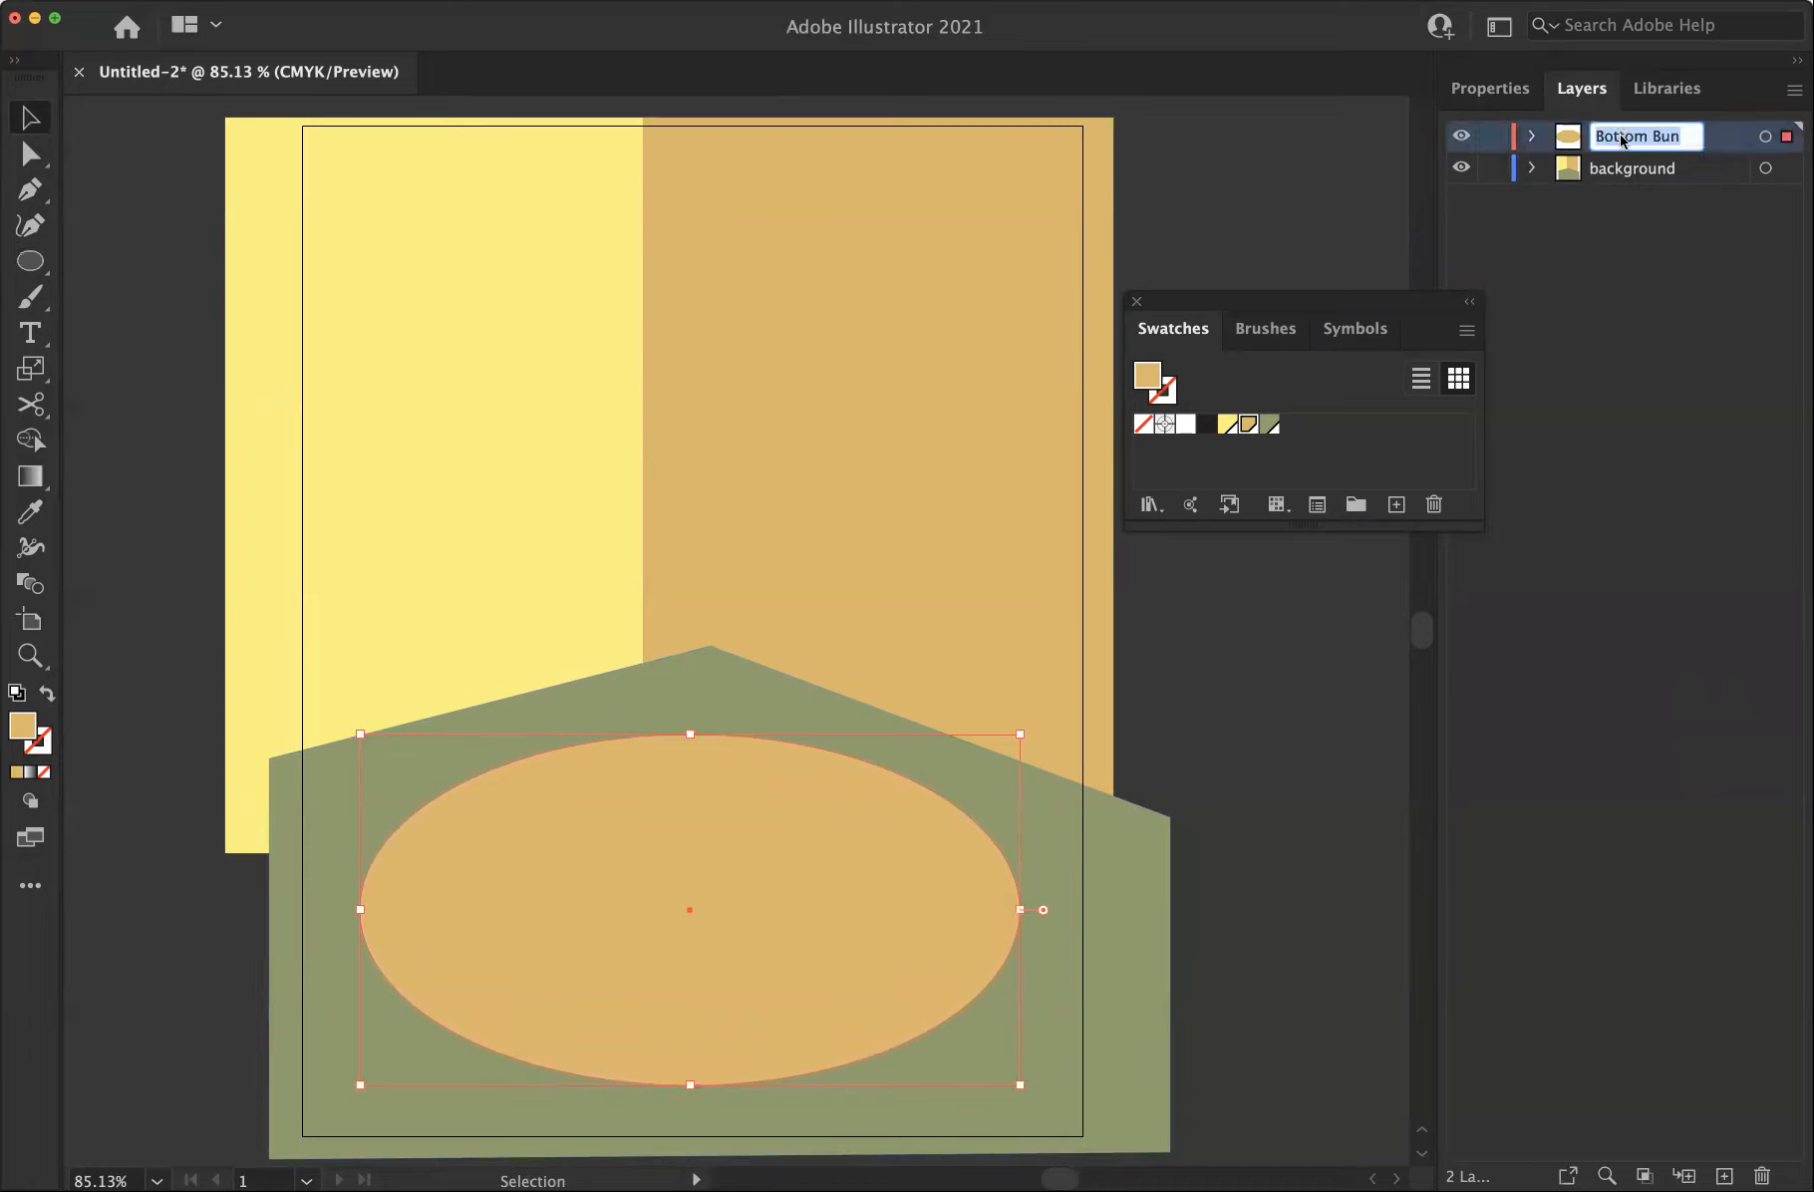
type("plate")
left_click(1543, 259)
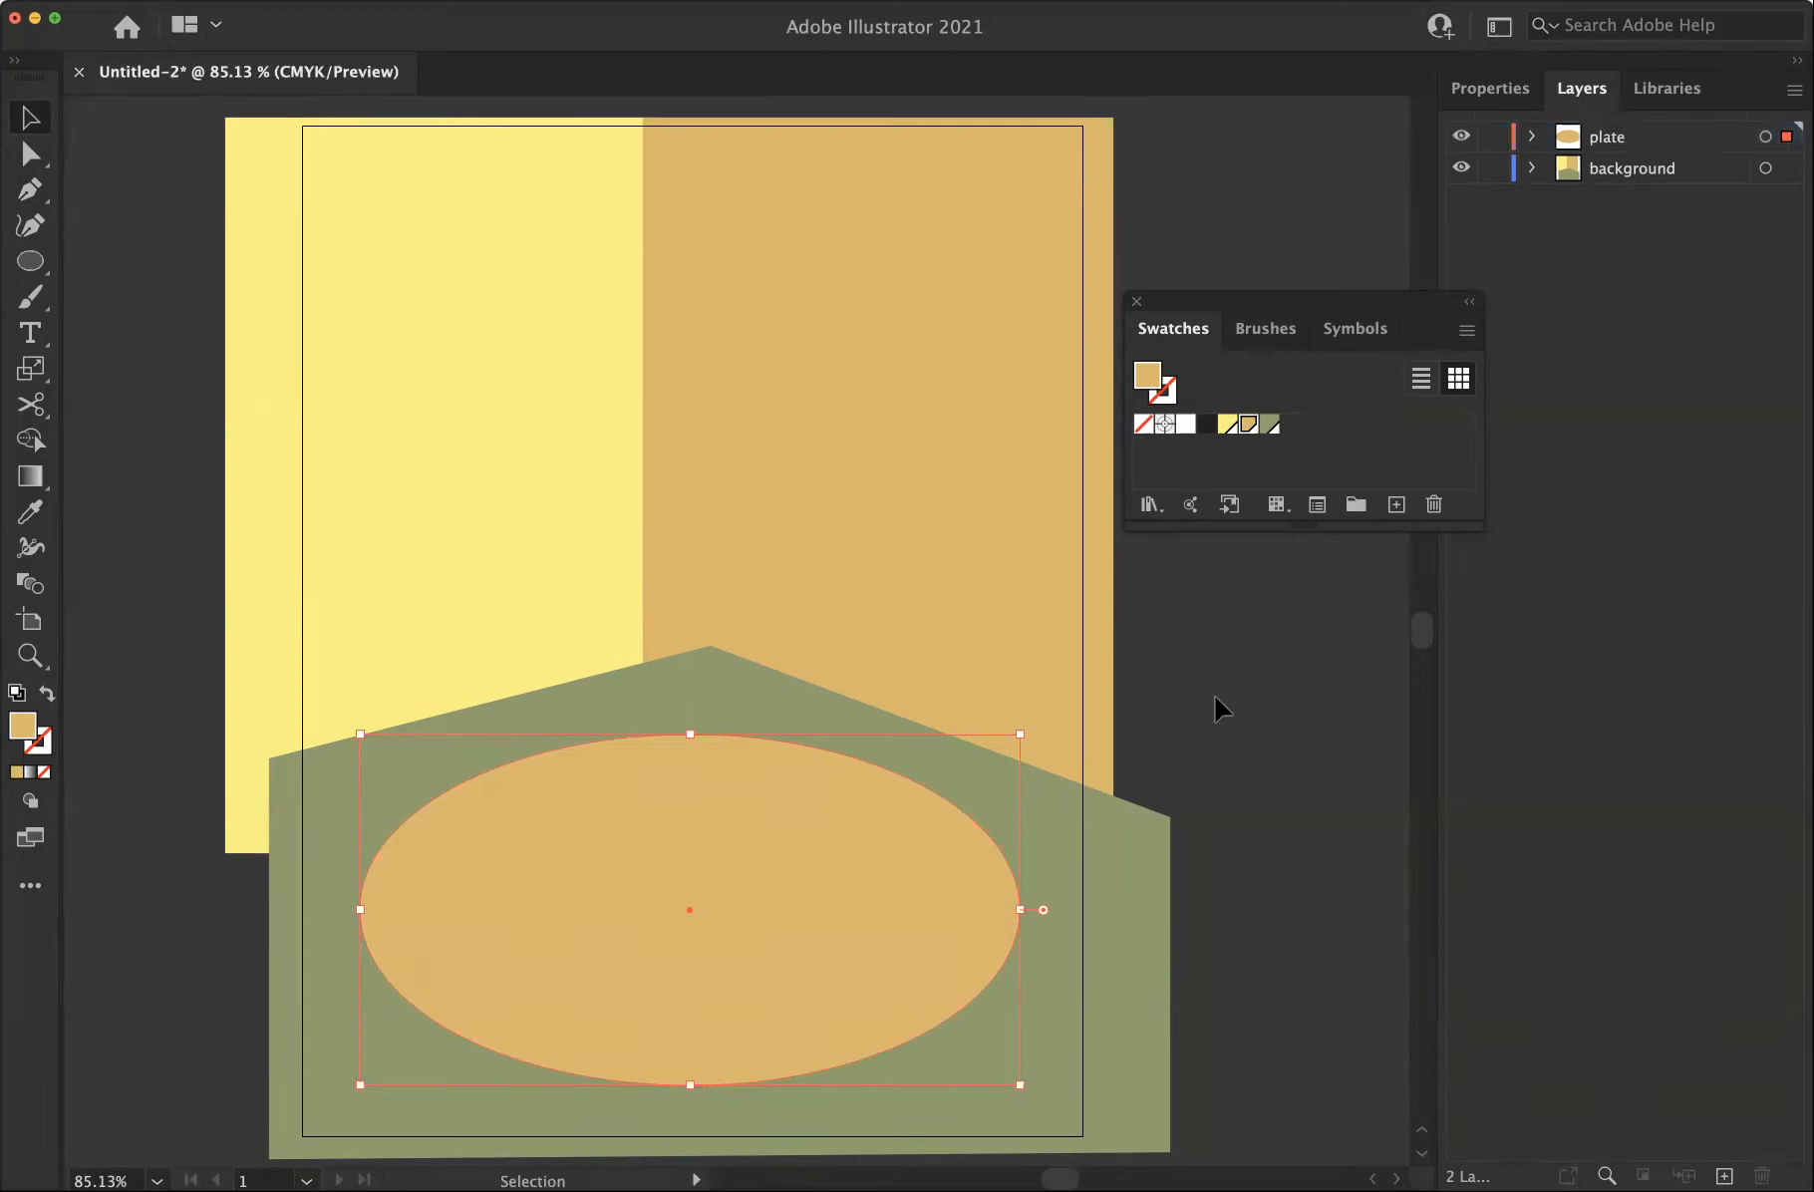
left_click_drag(875, 826, 857, 827)
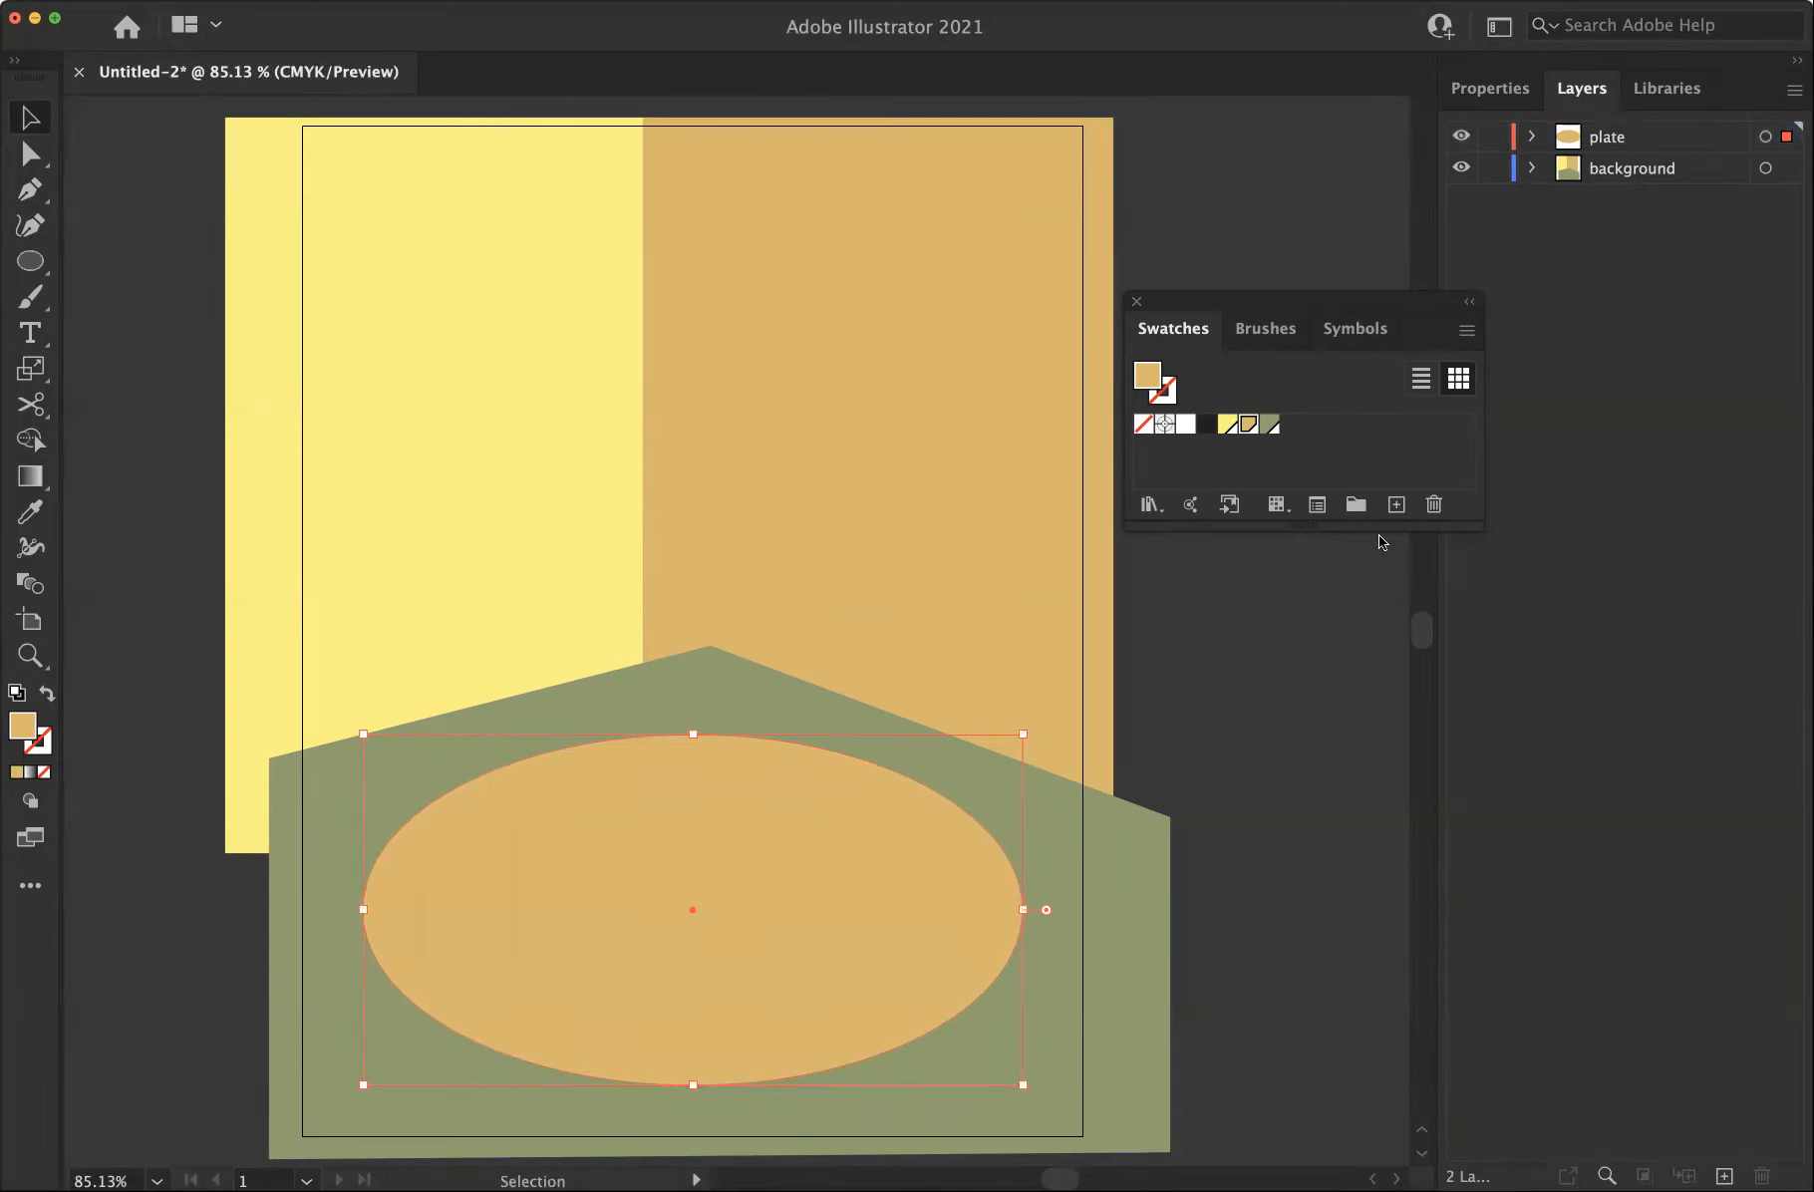
Fill the plate ellipse with light grey e2dede and save that color as a global process swatch
left_click(1185, 425)
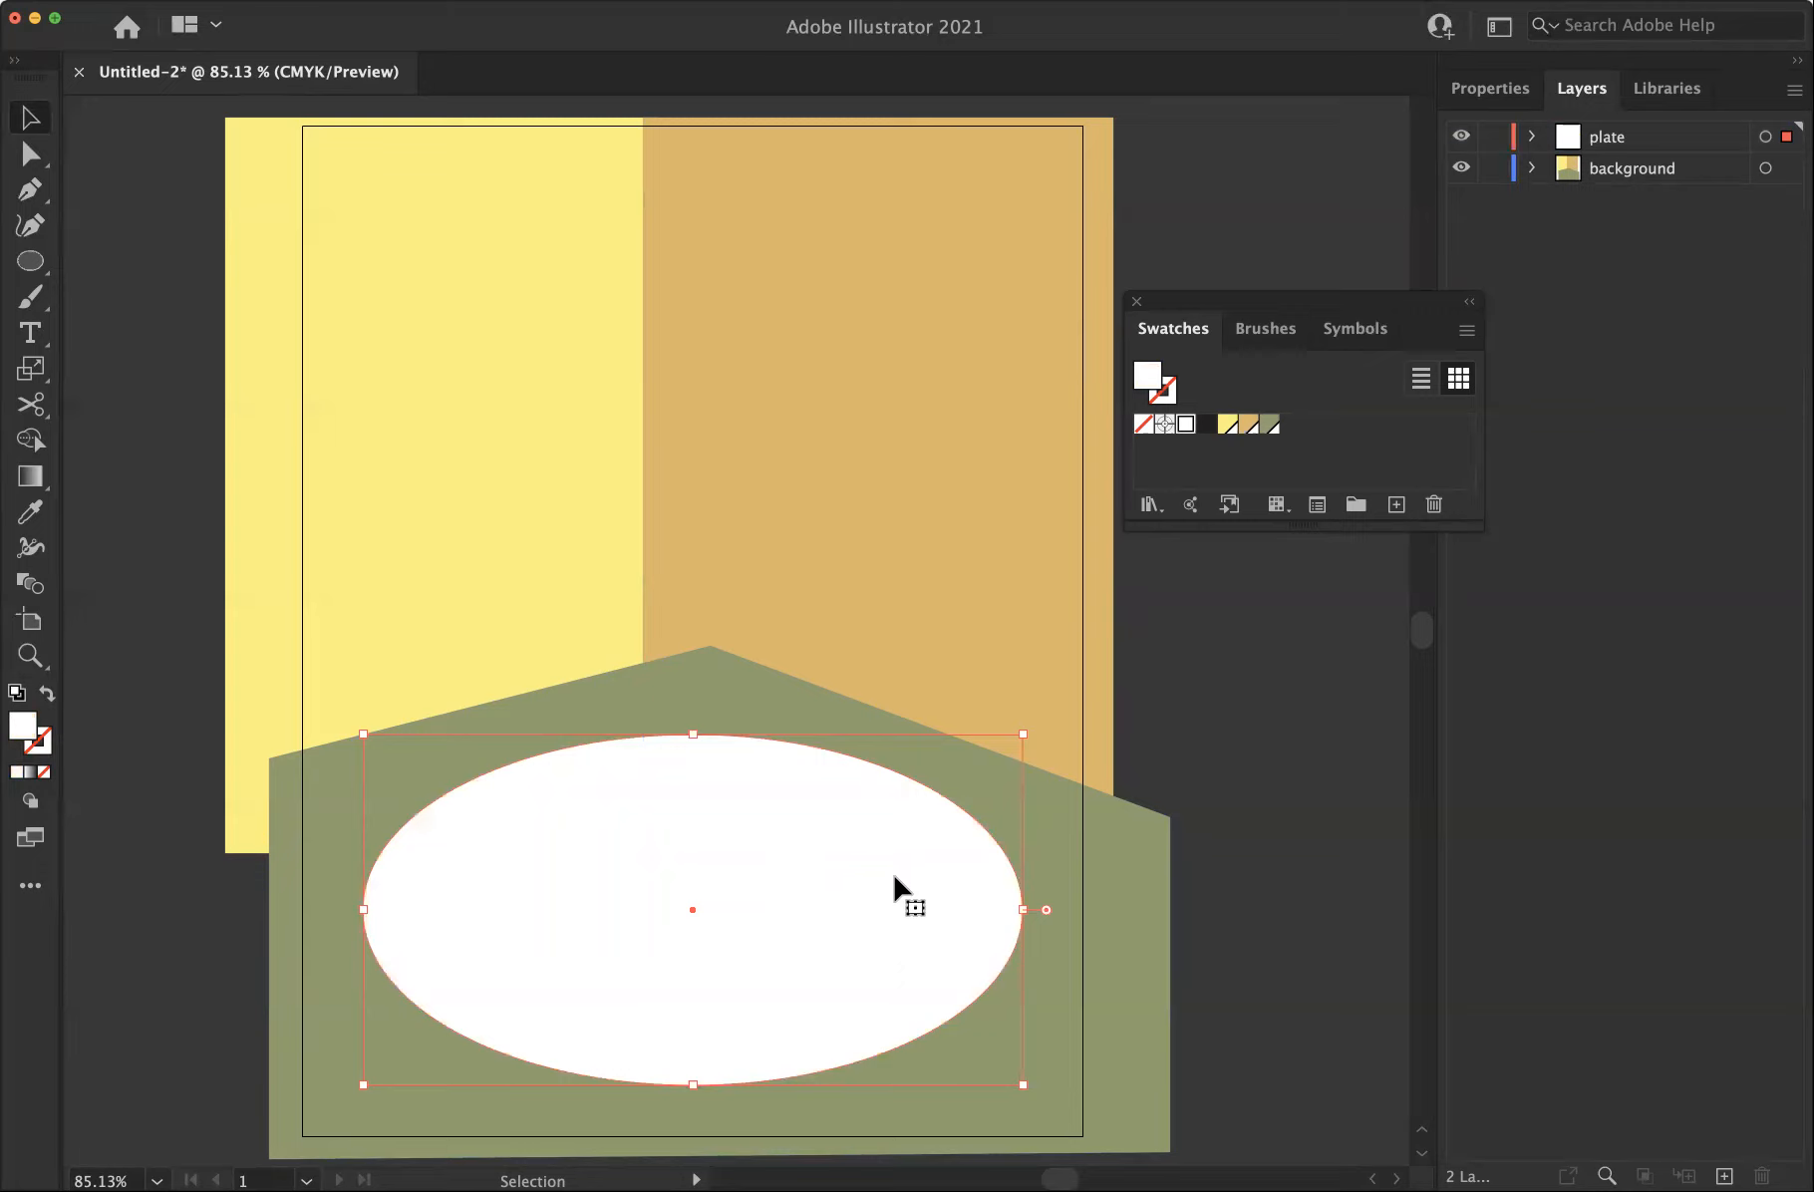
double_click(1150, 379)
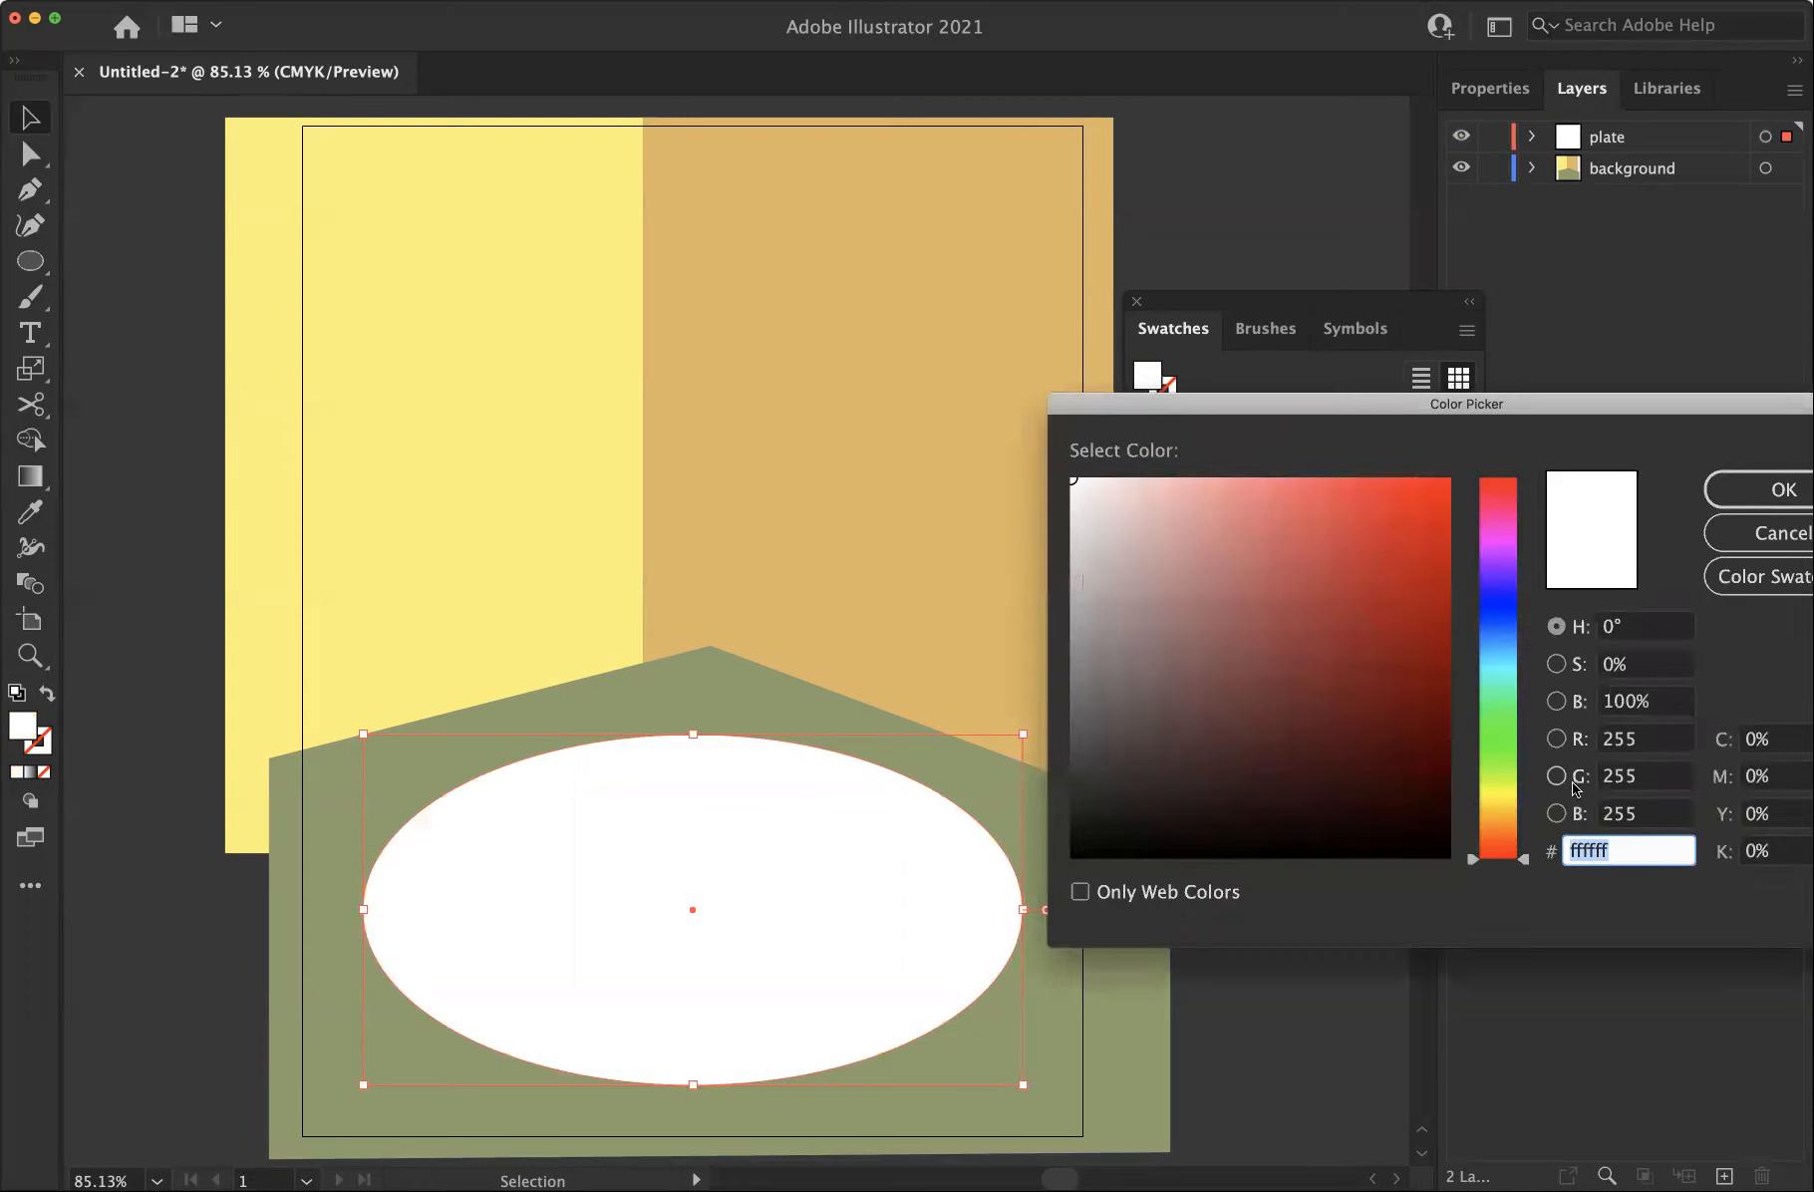
left_click(1079, 519)
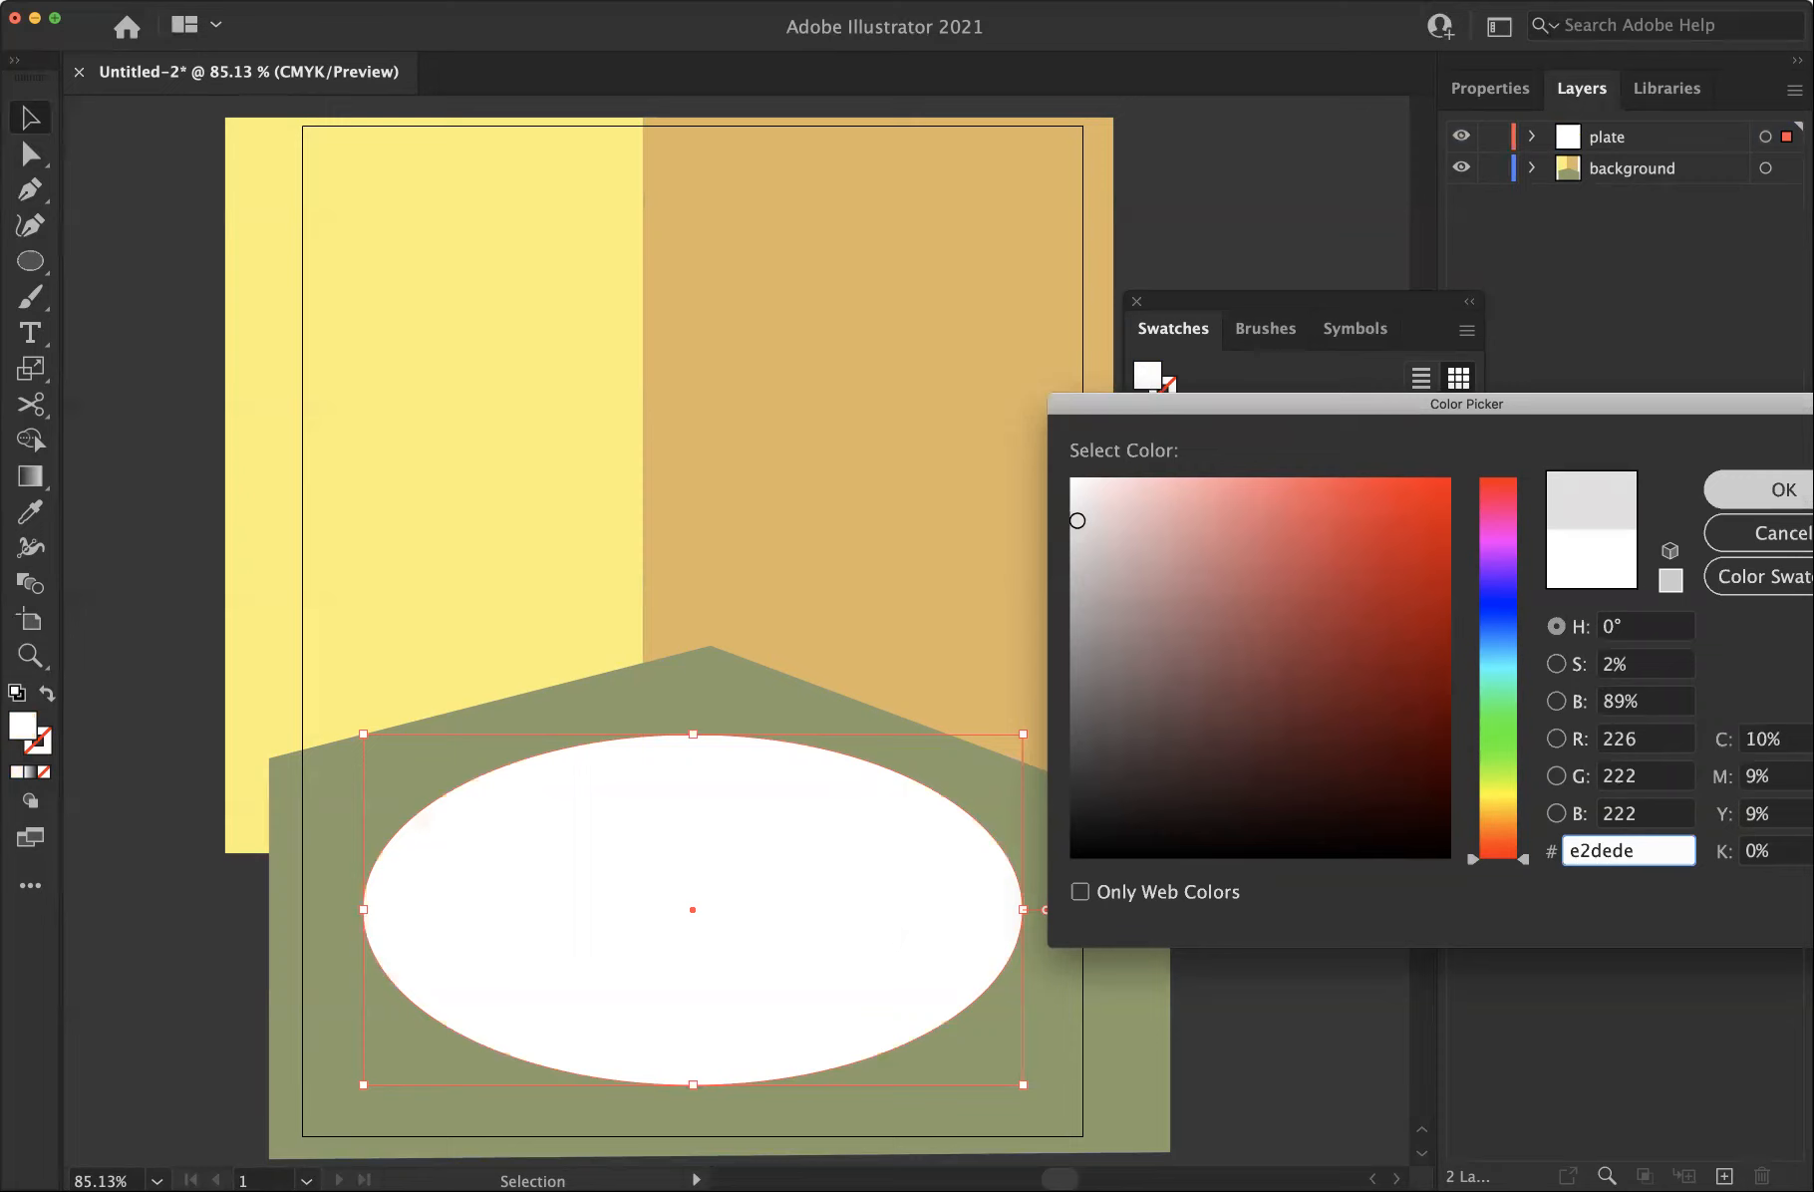
left_click(1783, 489)
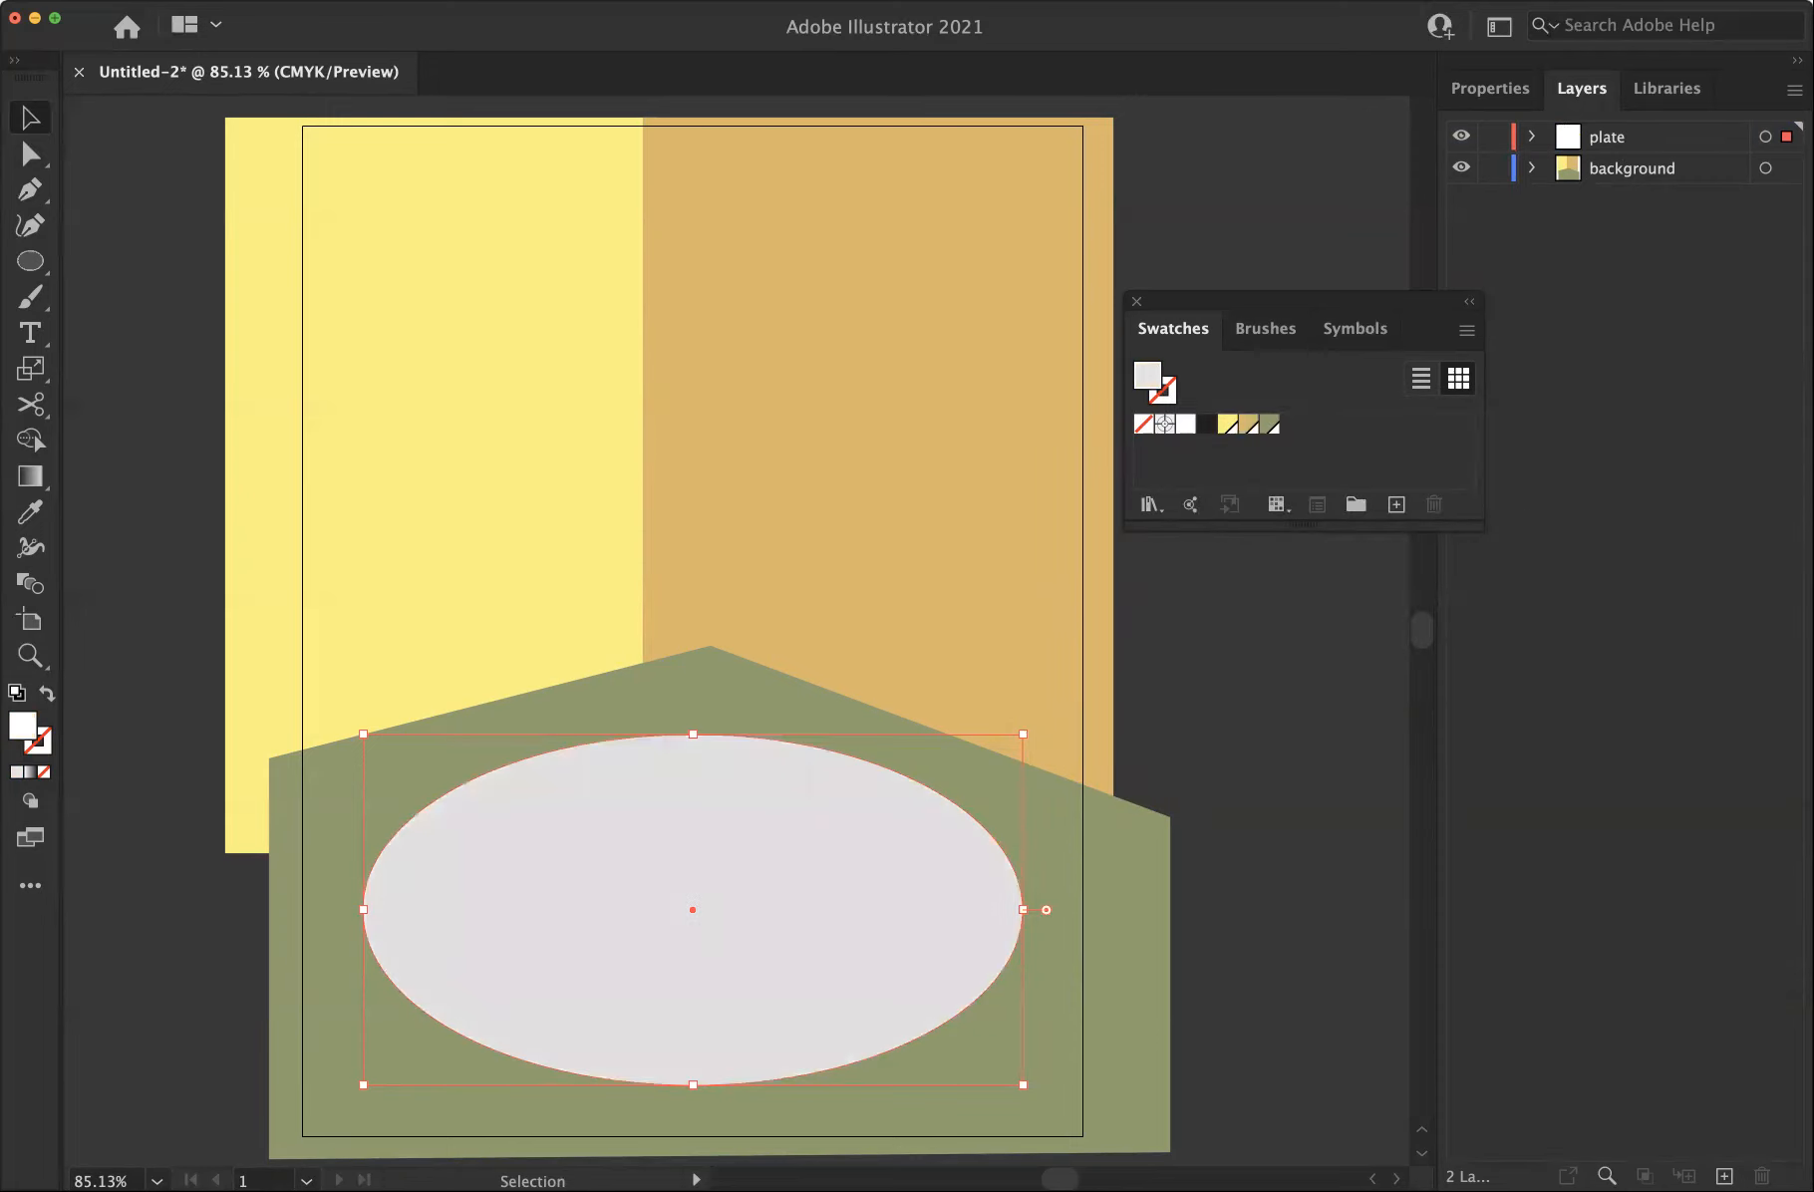
left_click(1396, 504)
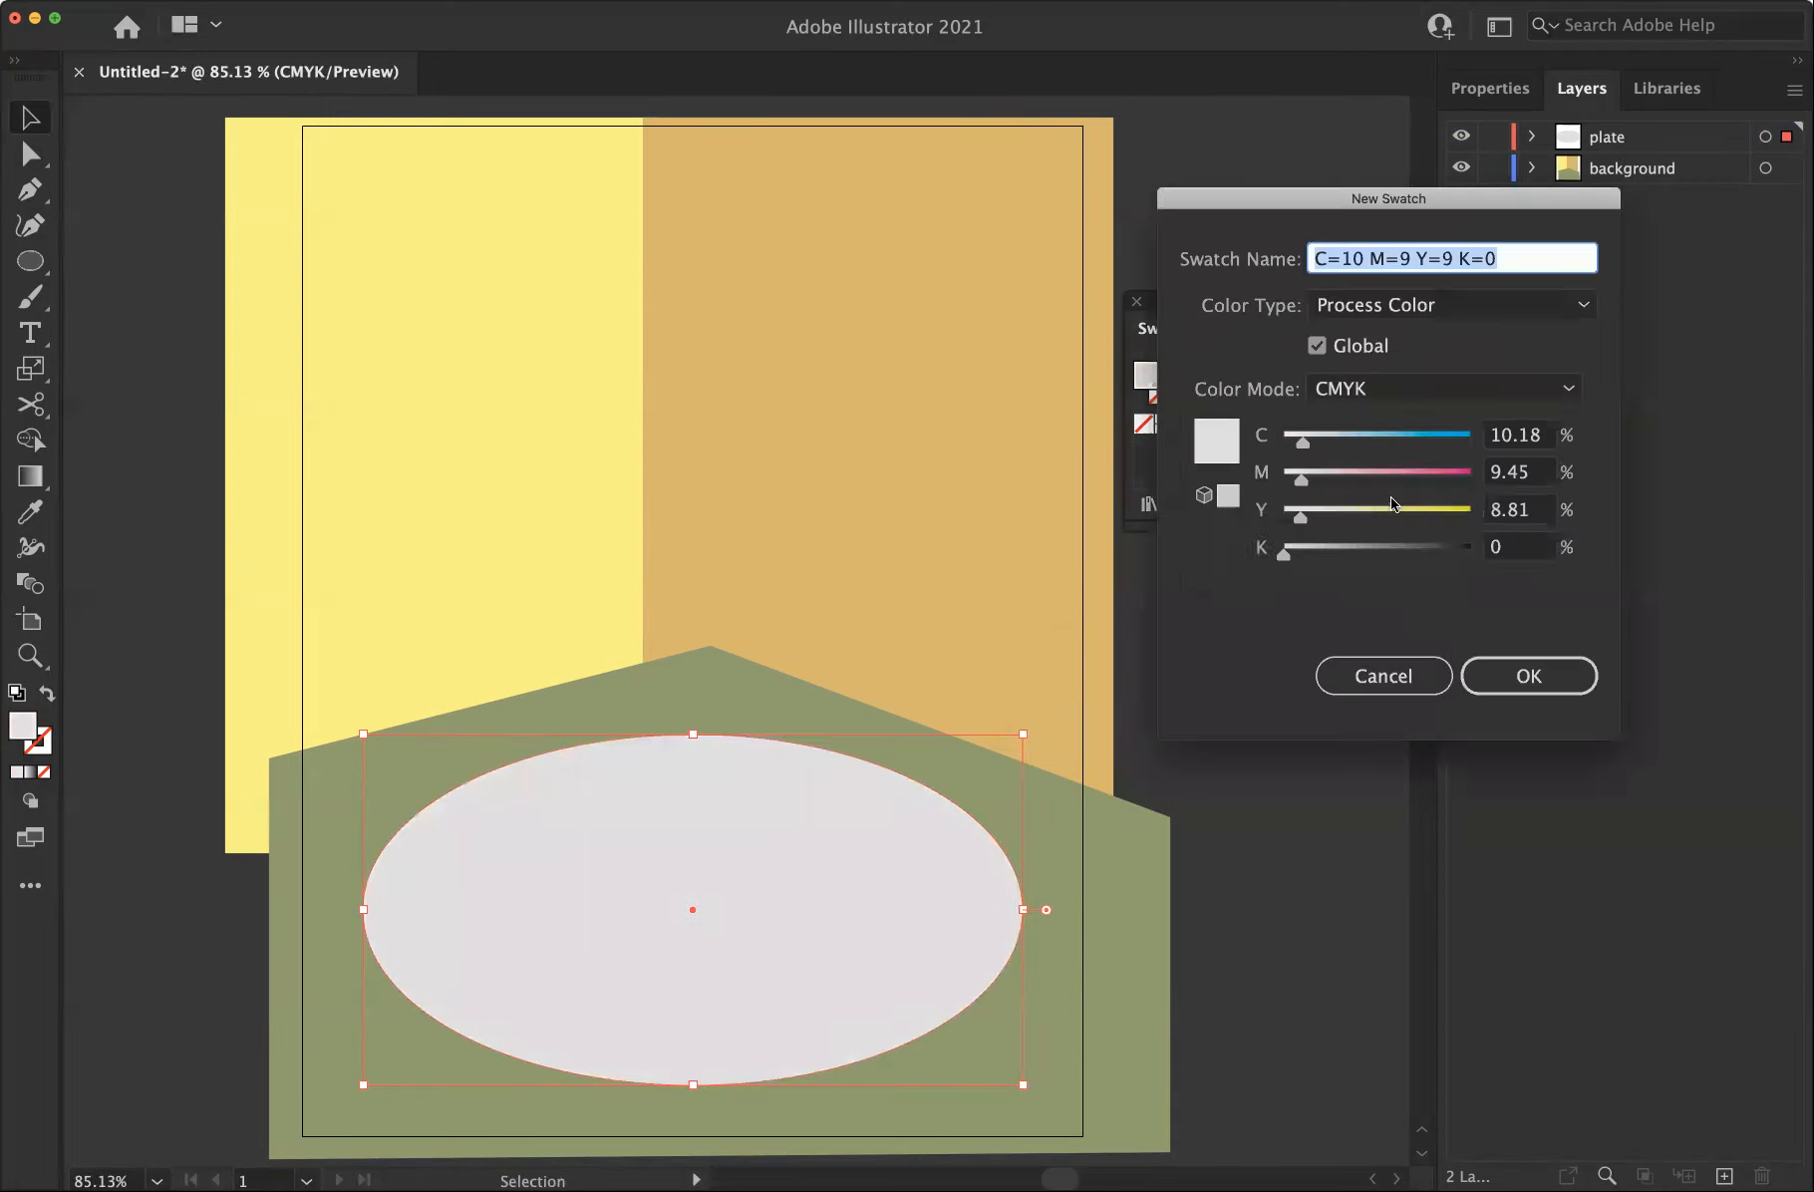
left_click(1523, 658)
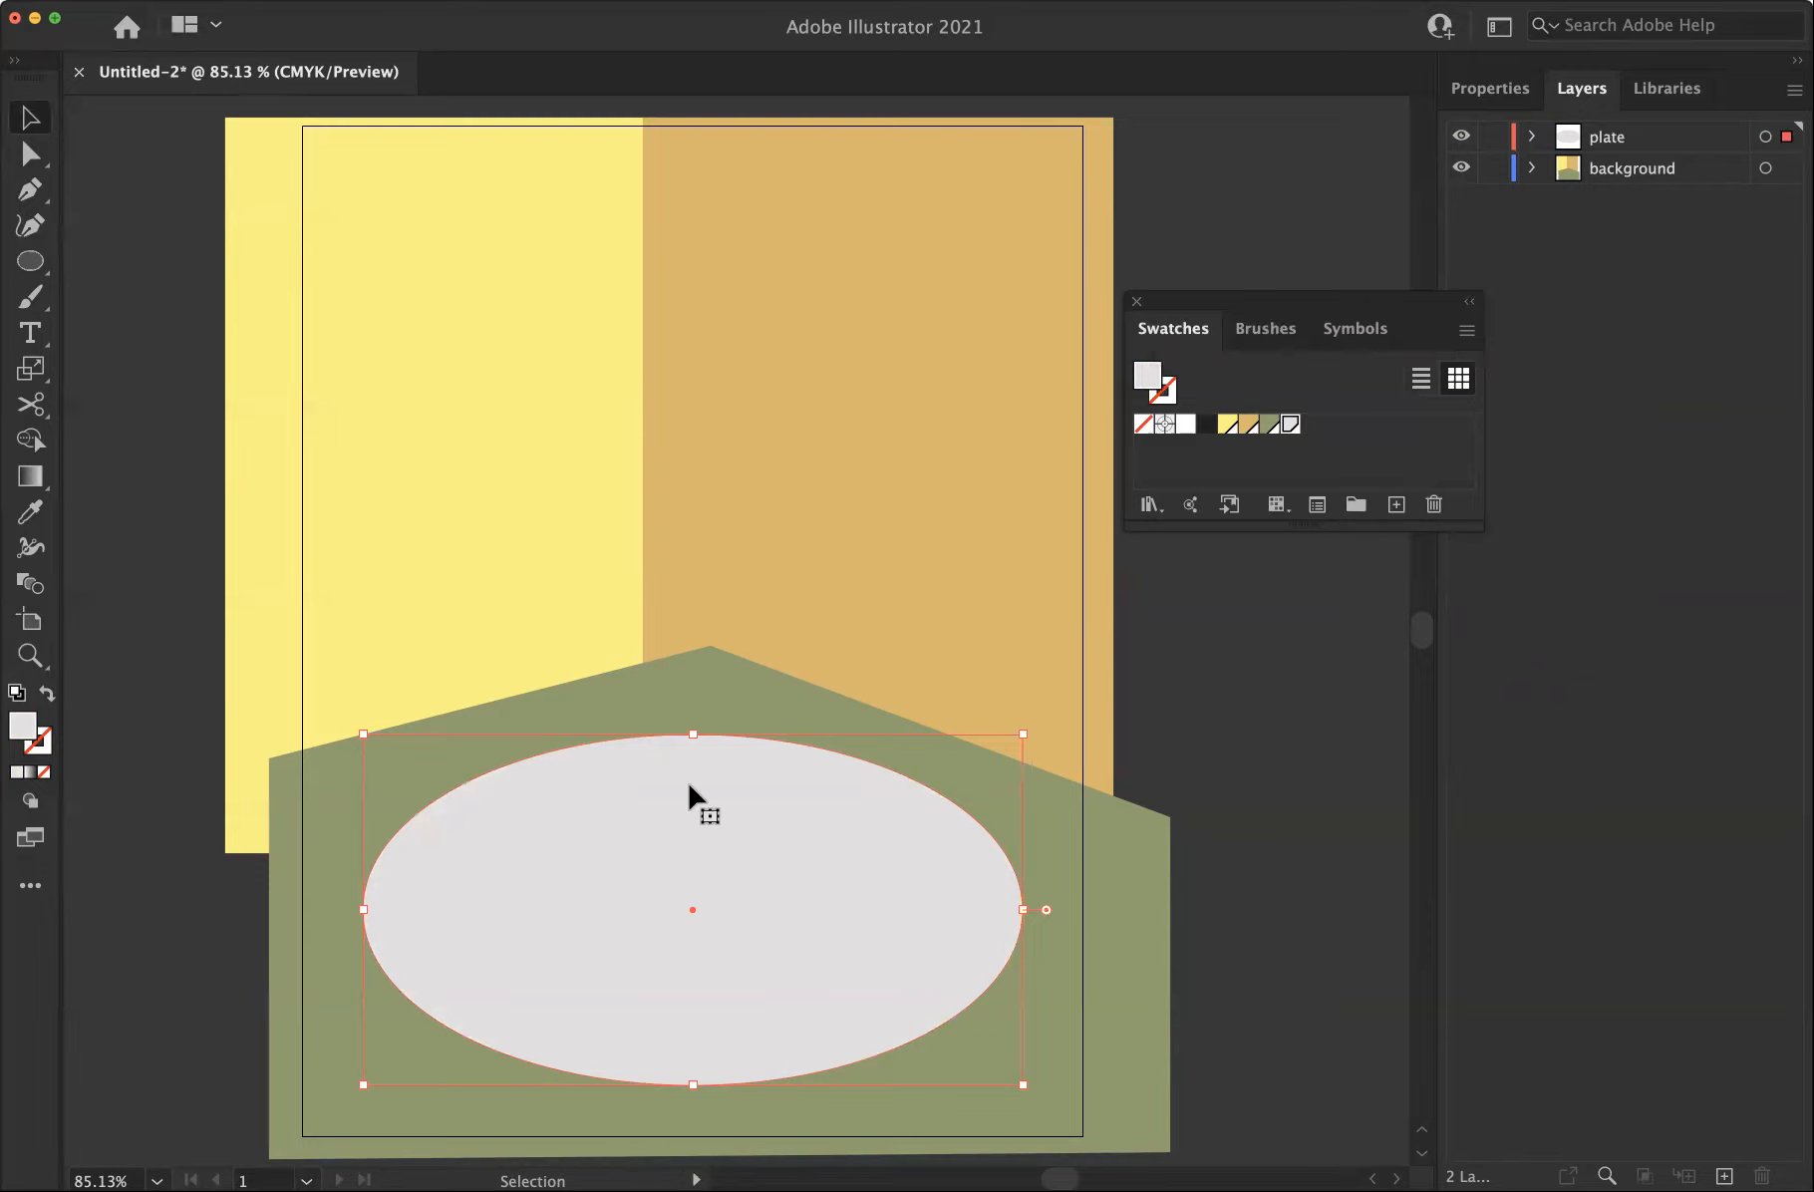
Add a smaller copy of the grey ellipse inside it, shifted slightly upward, and fill it white as the plate's center
left_click(178, 424)
left_click(676, 863)
key("a")
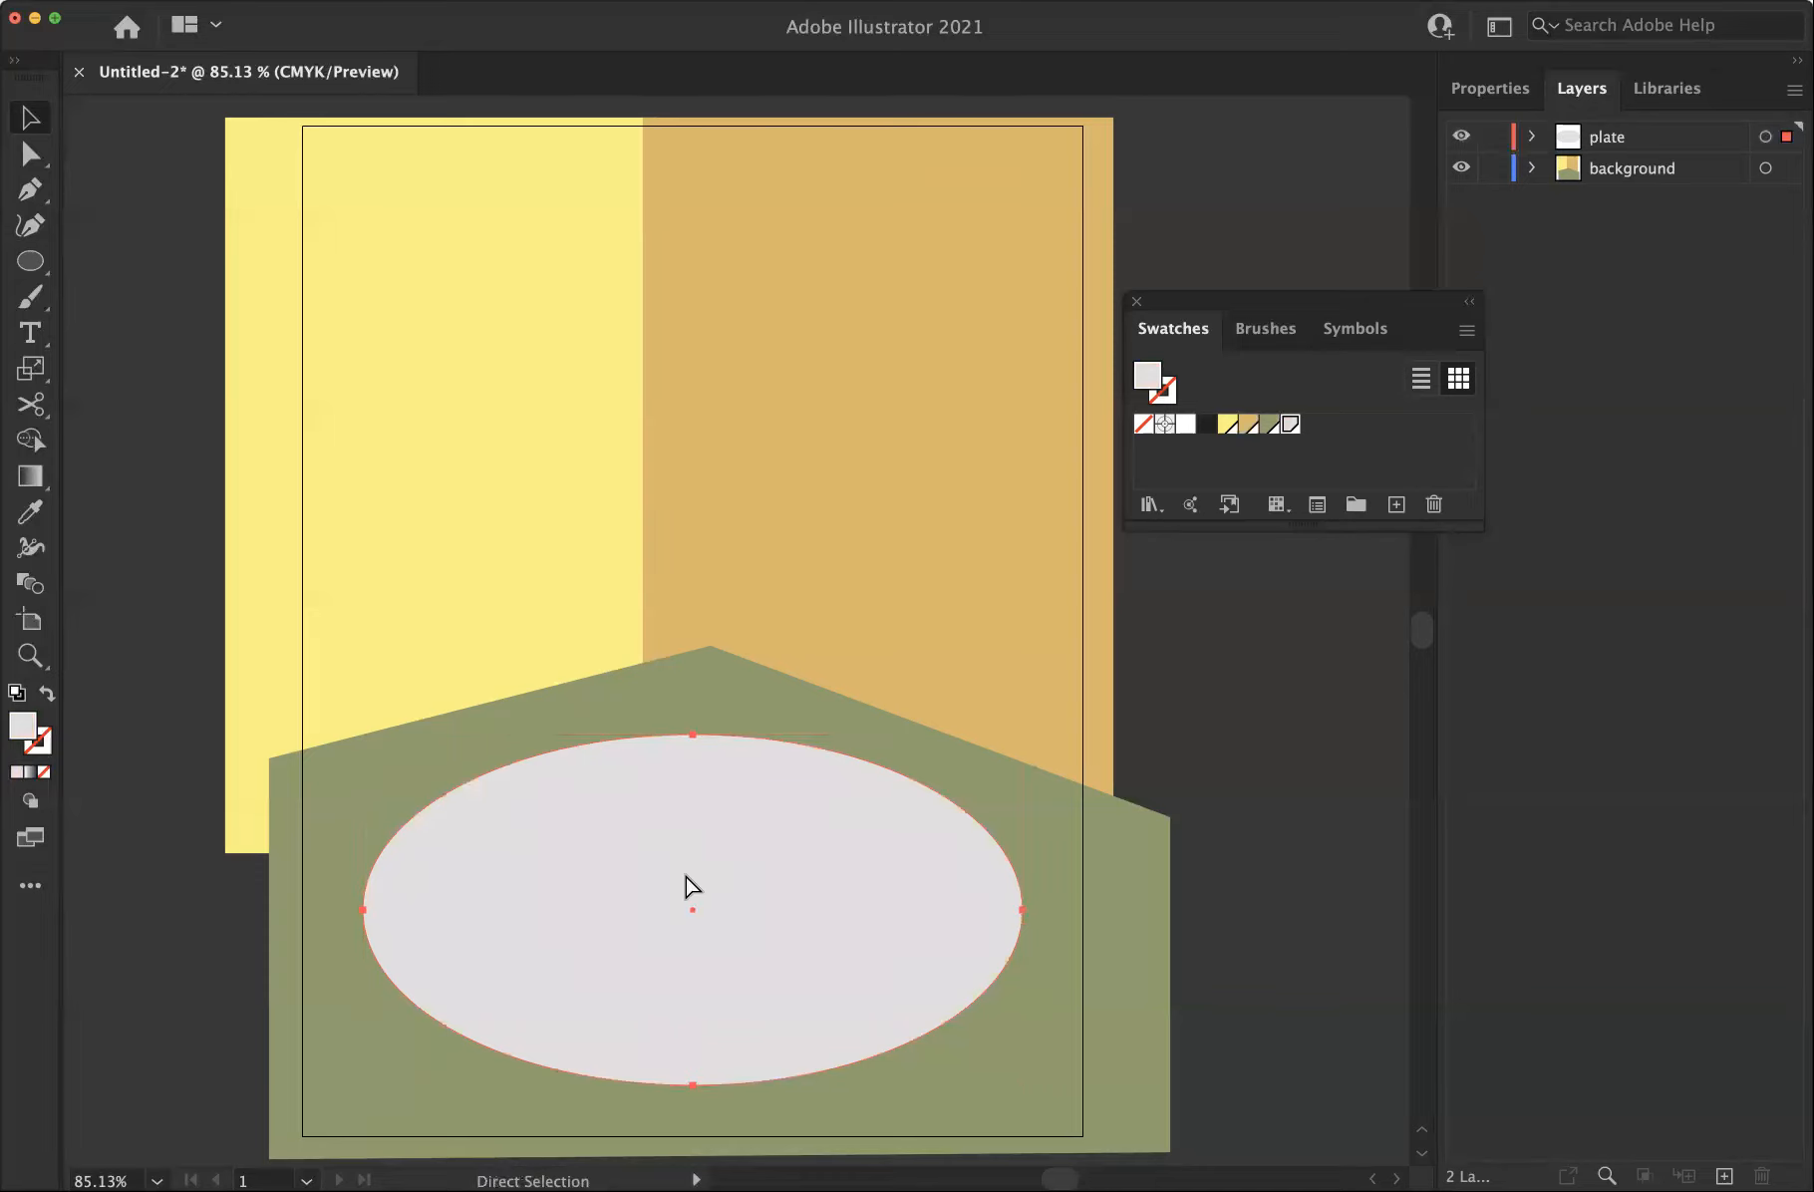
key("v")
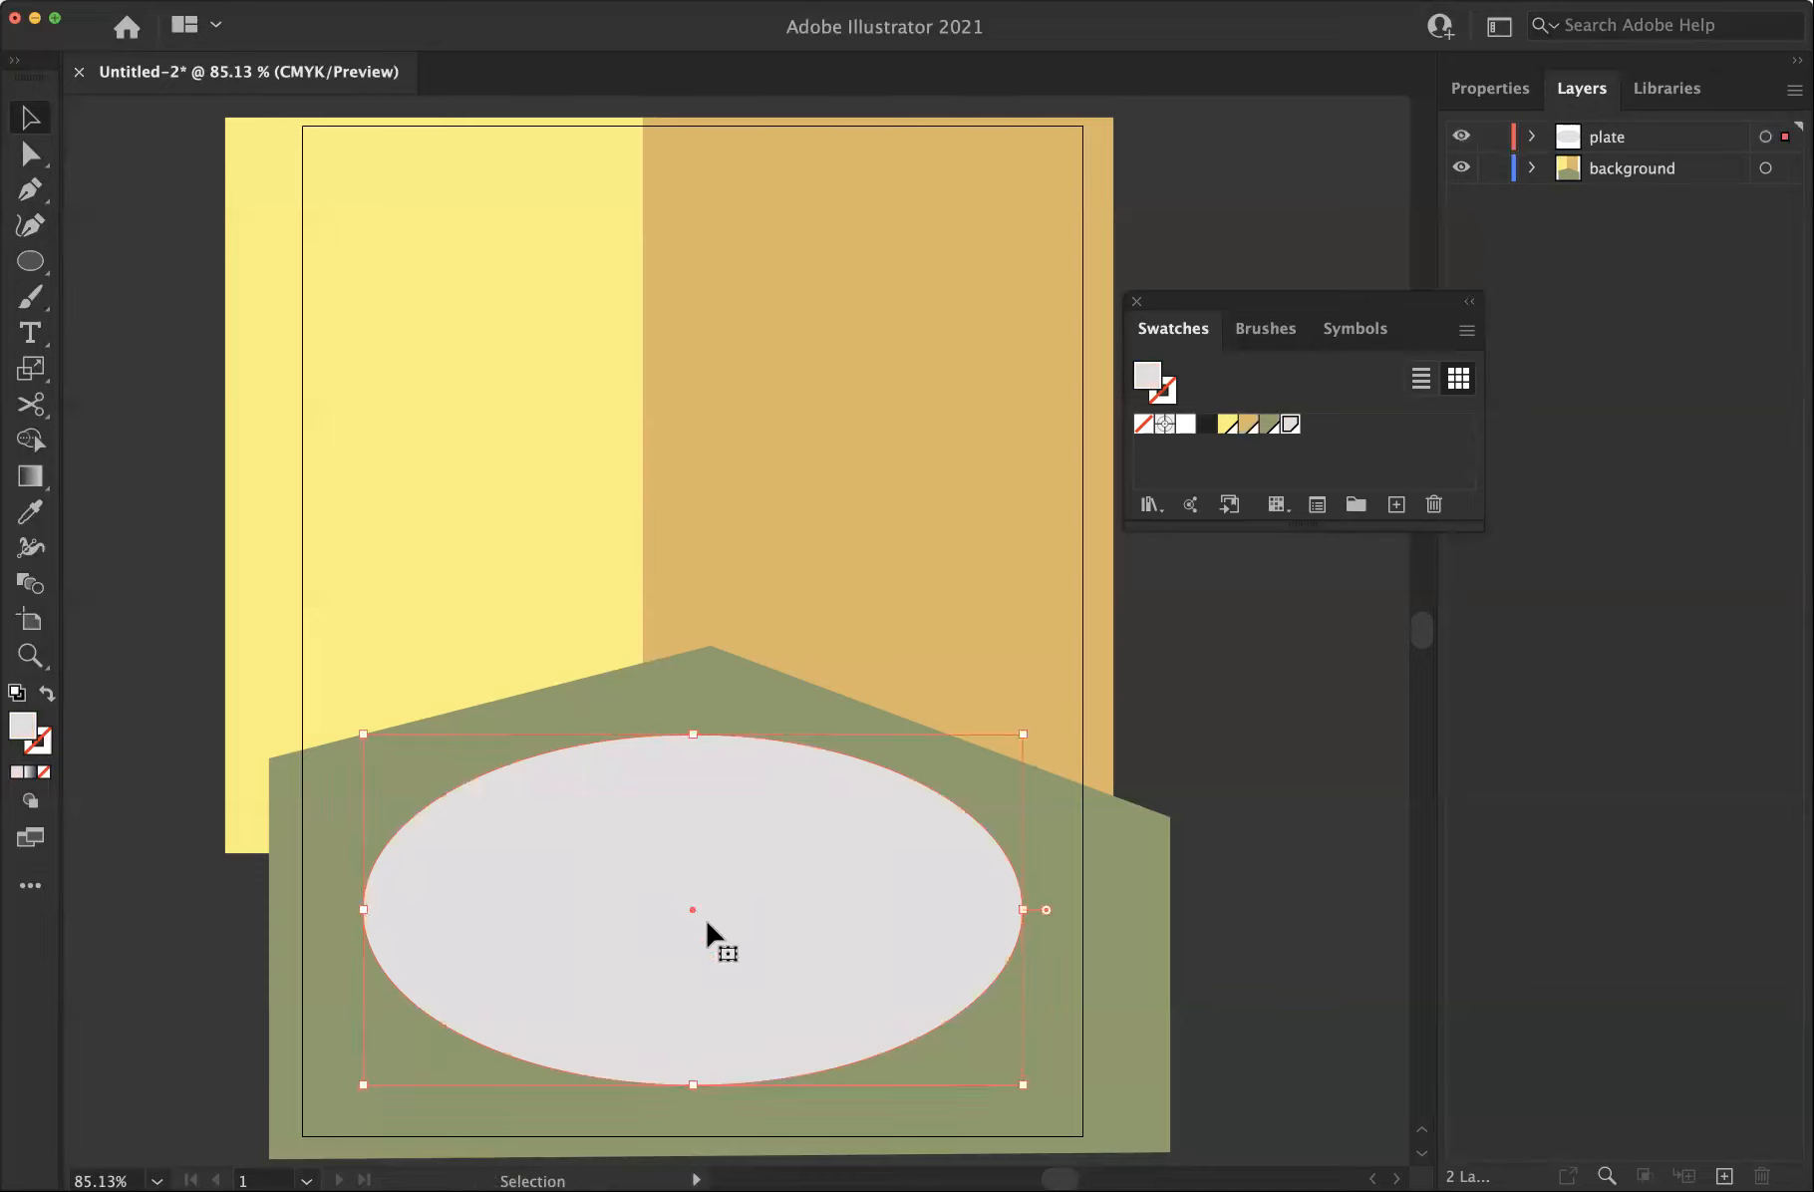
left_click_drag(693, 1085, 690, 1044)
left_click_drag(806, 894, 815, 897)
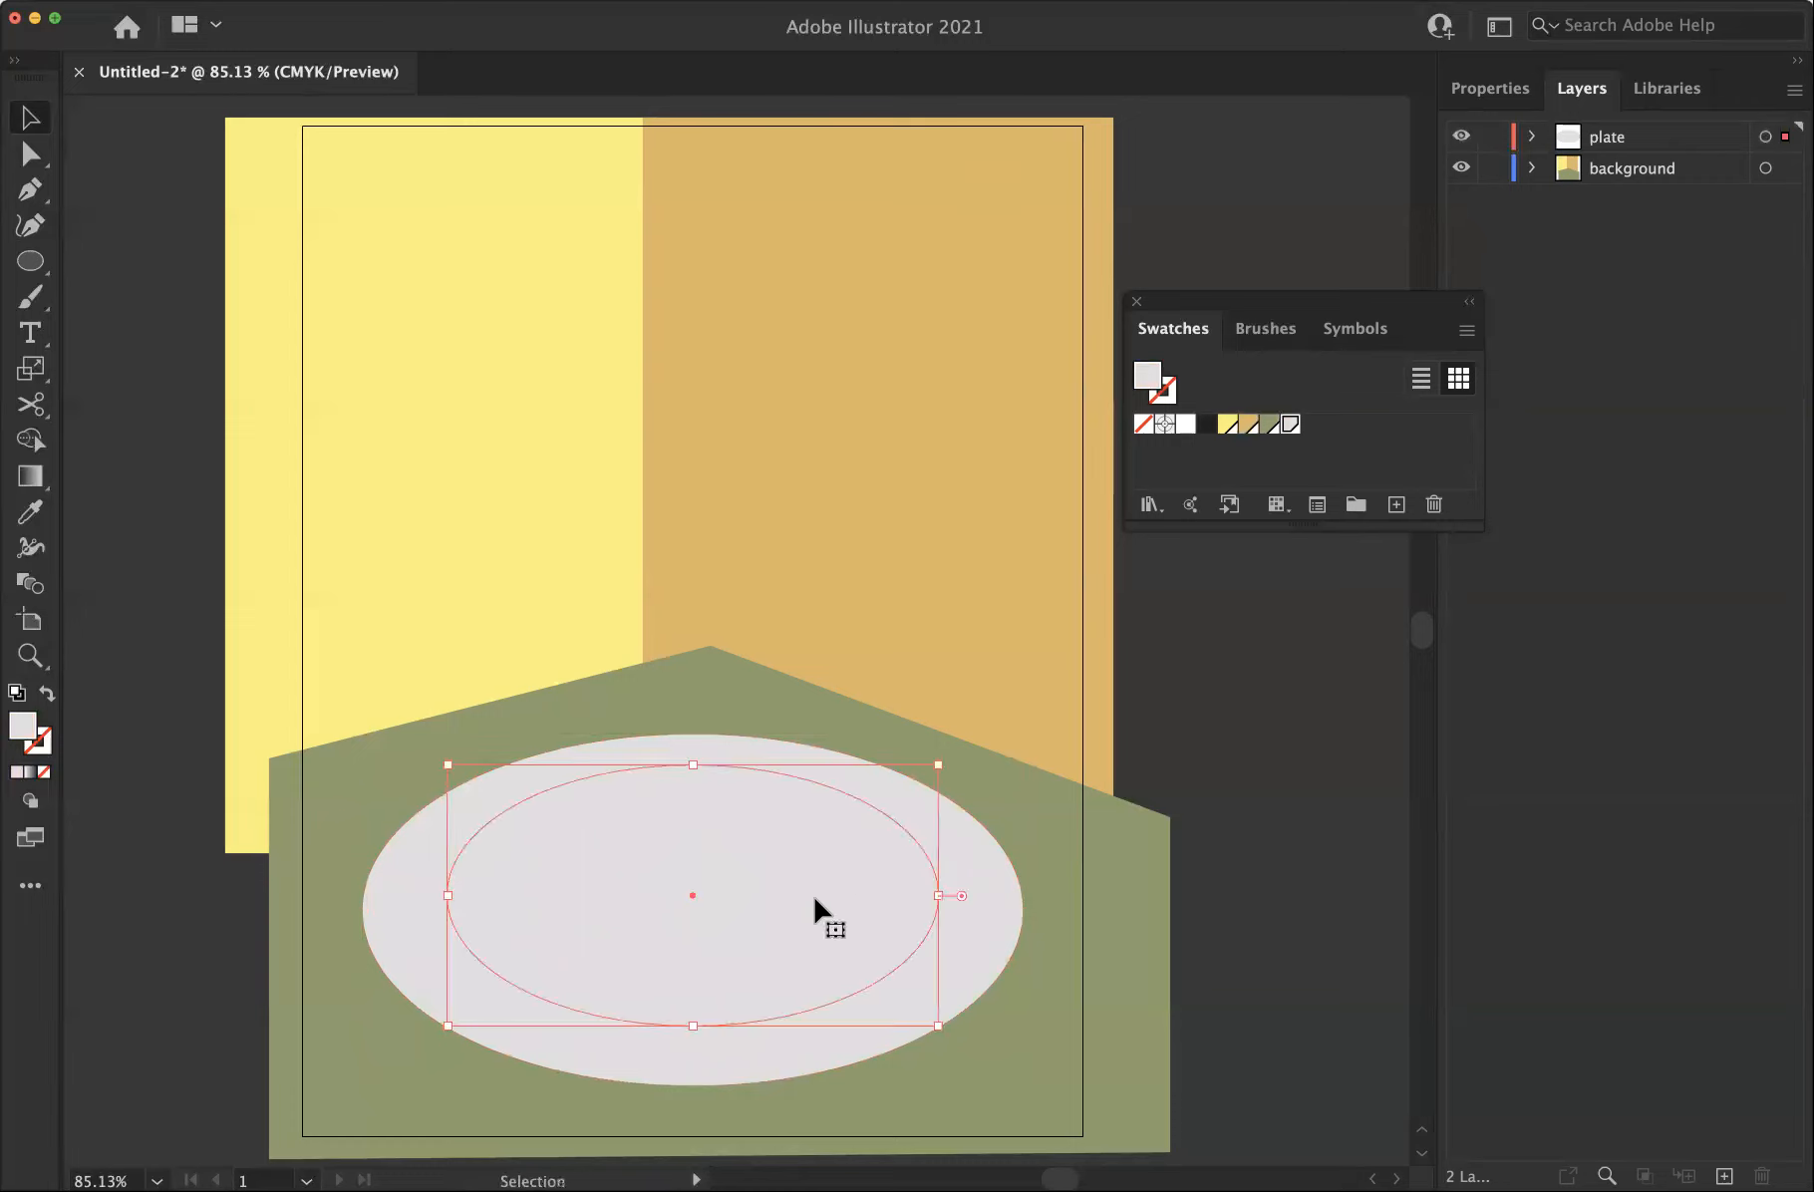
left_click(1183, 425)
left_click(1135, 701)
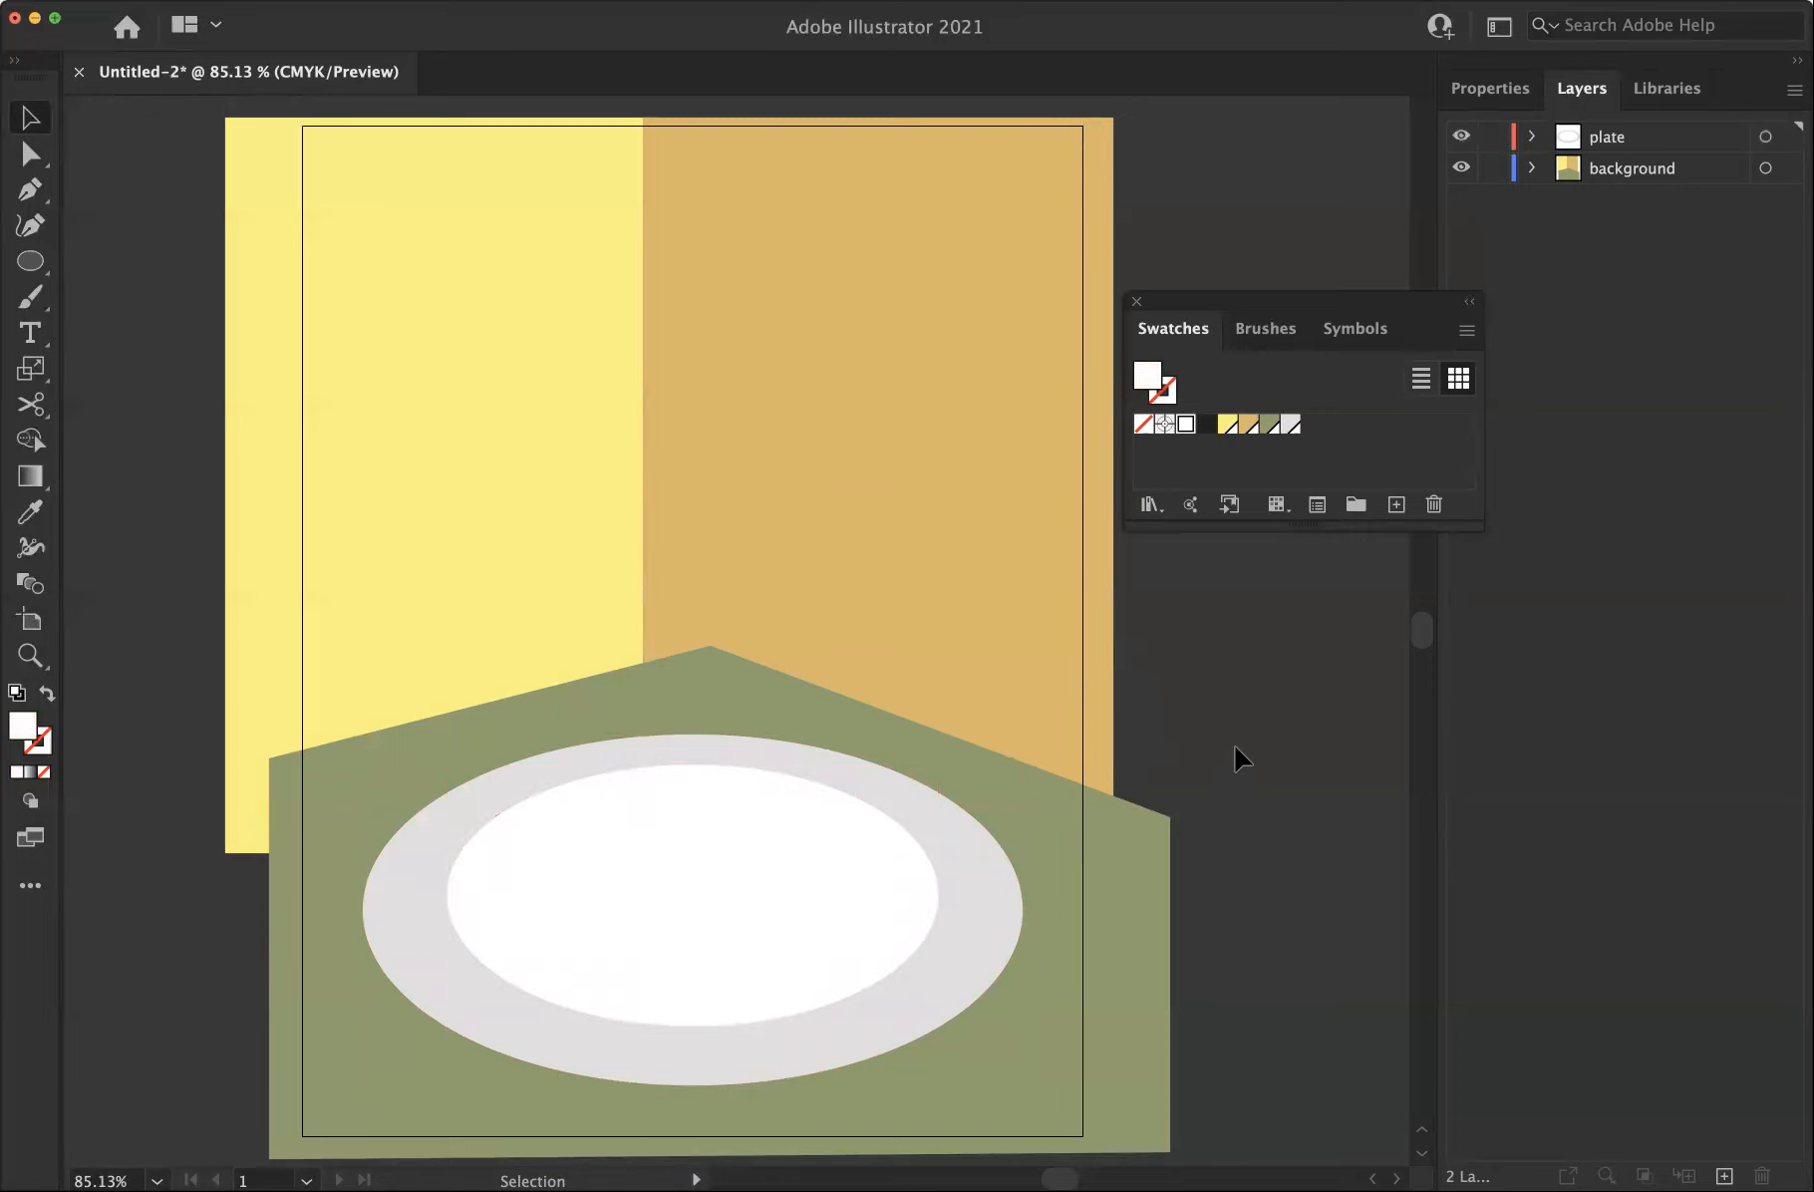
Copy the outer grey plate ellipse and paste the copy directly behind it
left_click(972, 902)
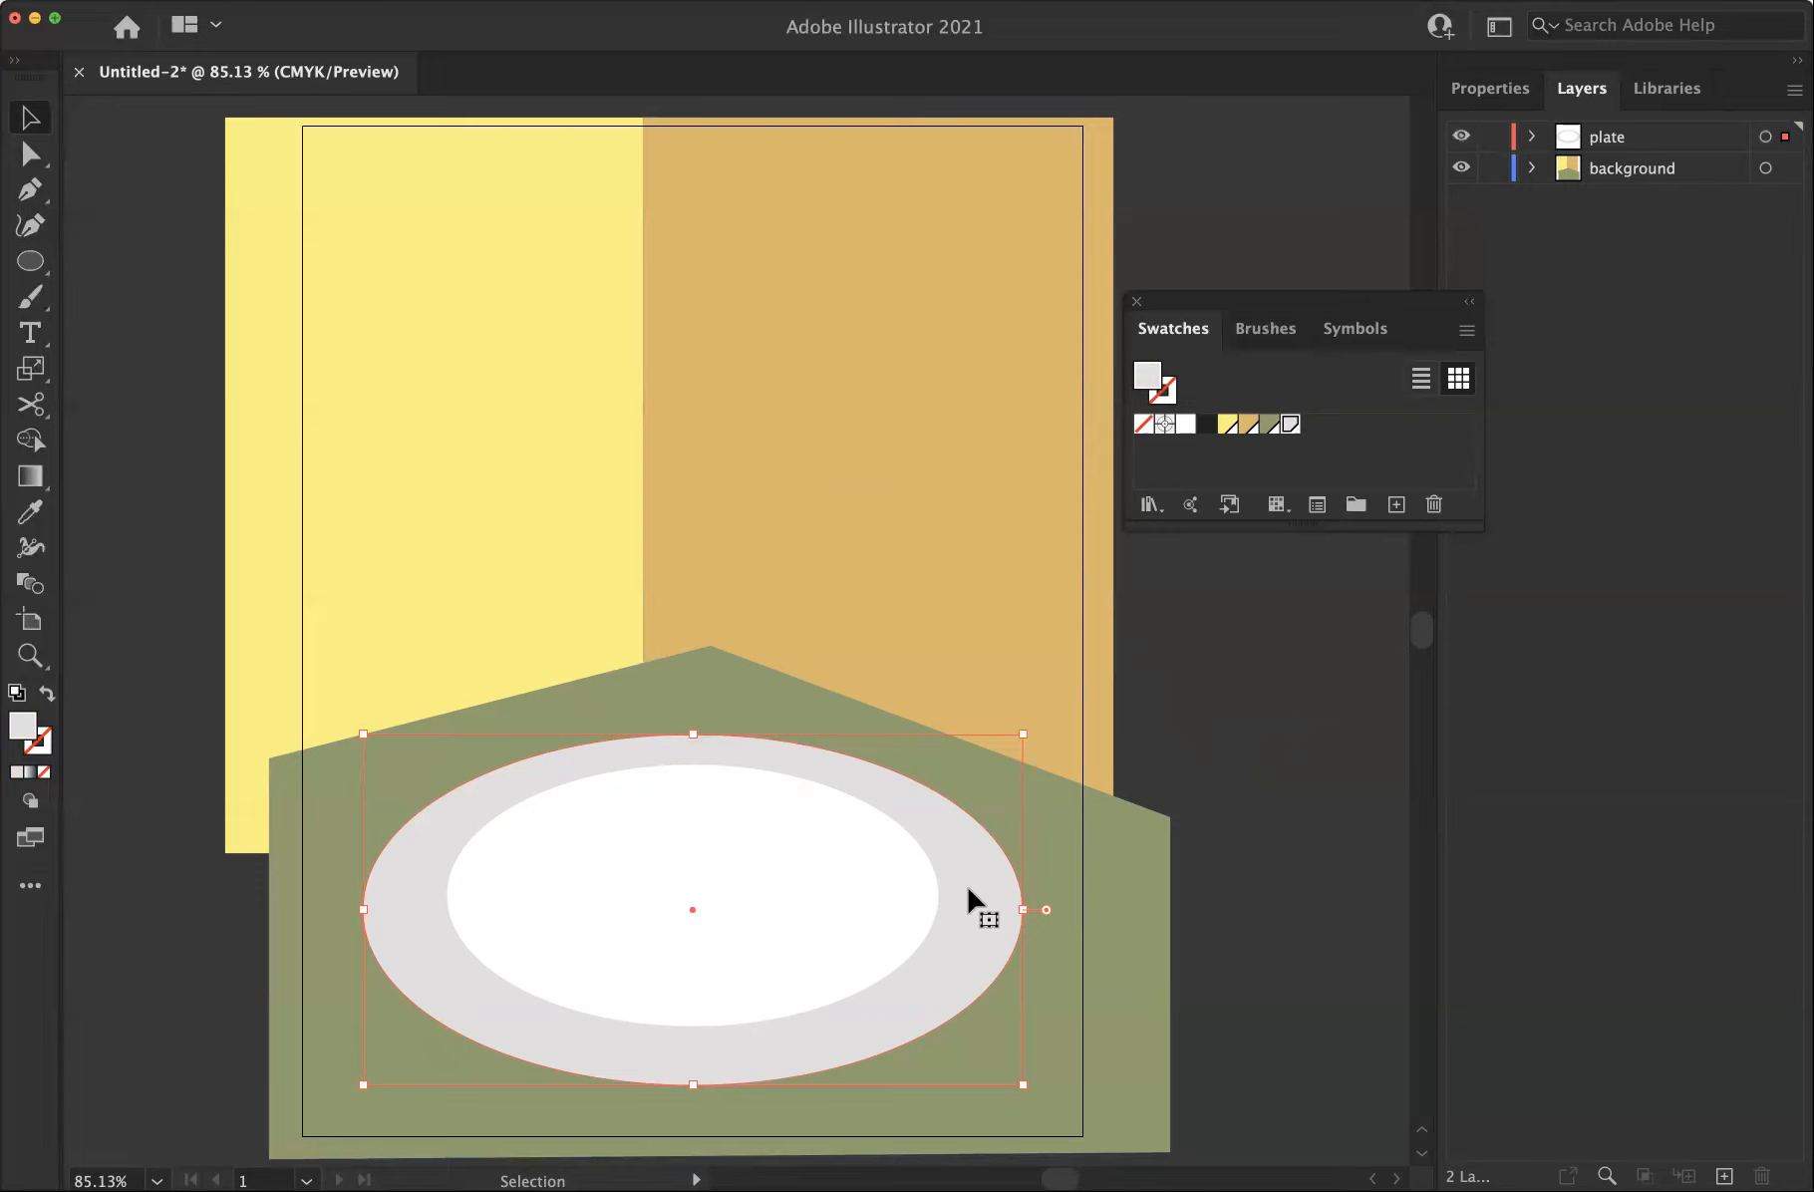
left_click(166, 2)
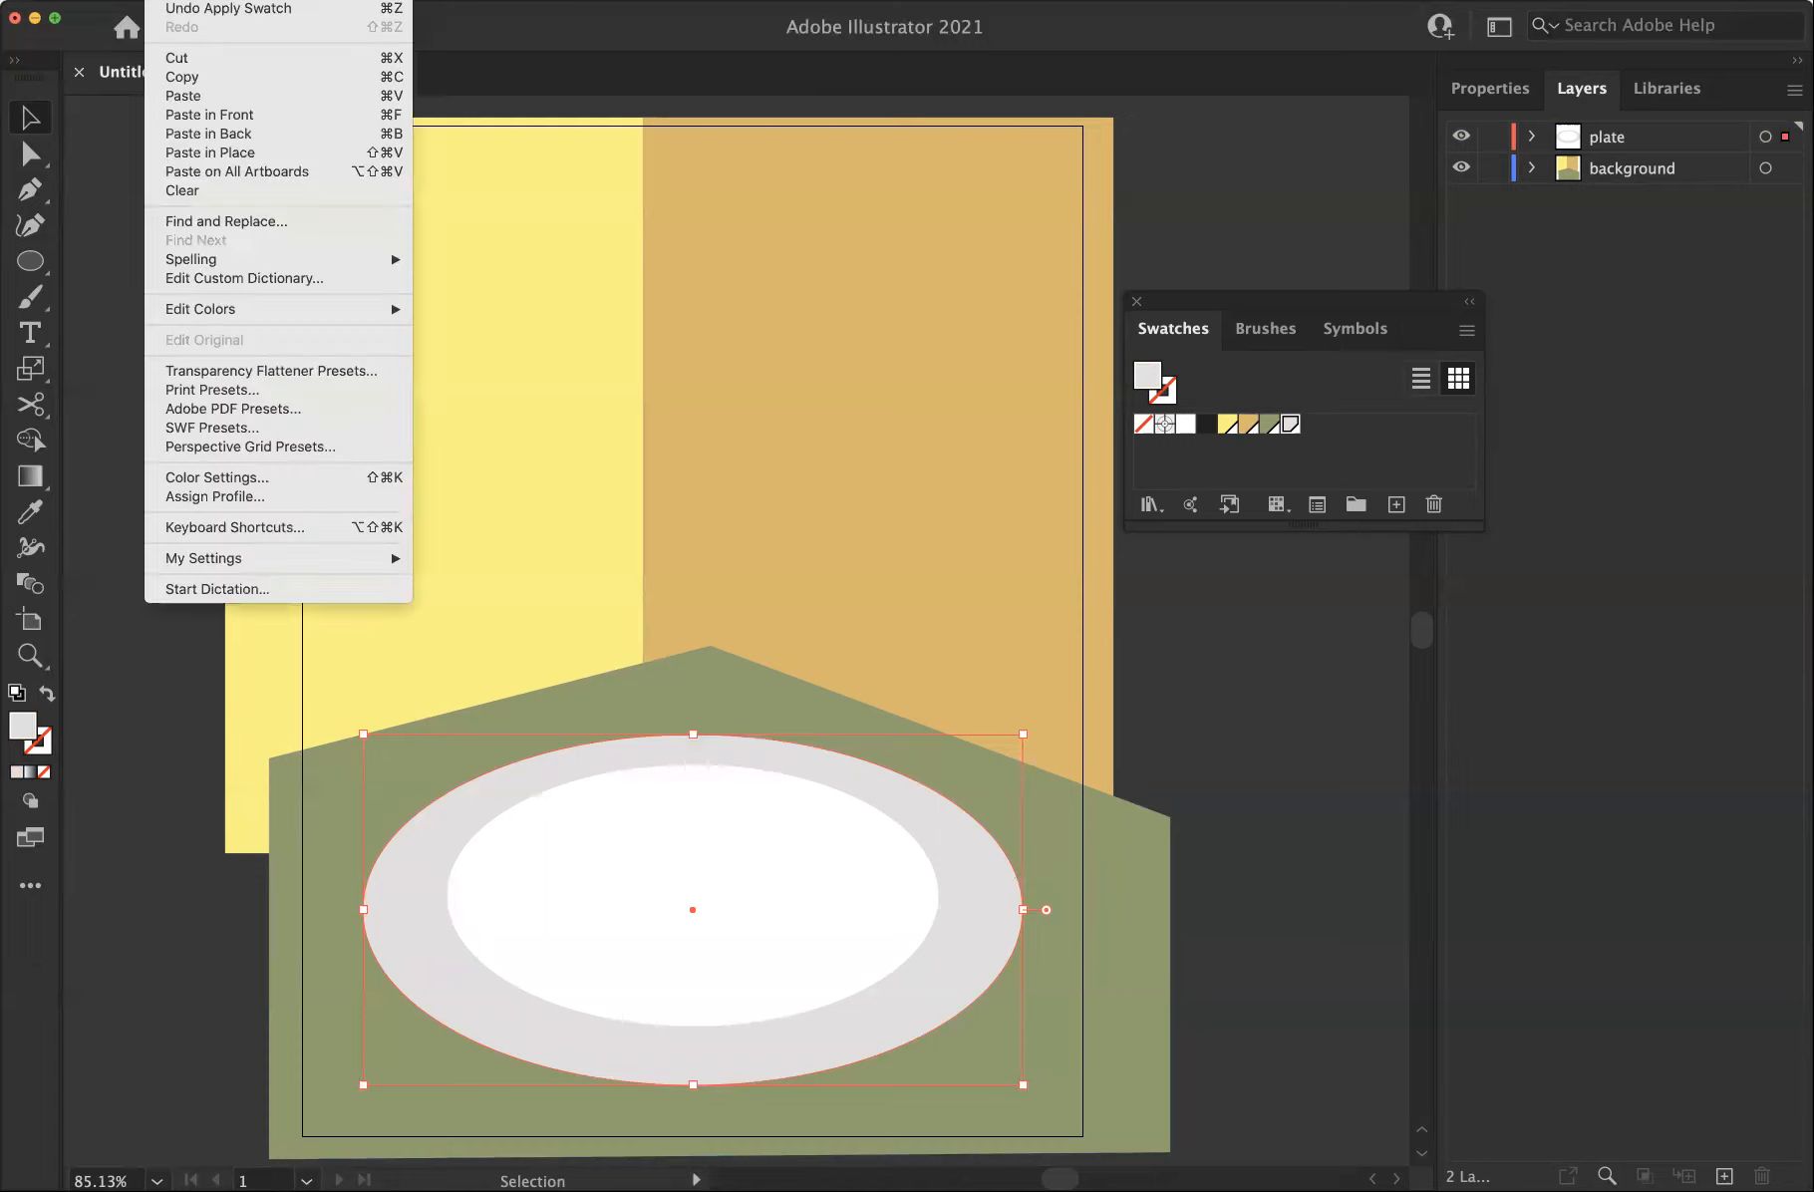
left_click(185, 78)
left_click(165, 2)
left_click(221, 136)
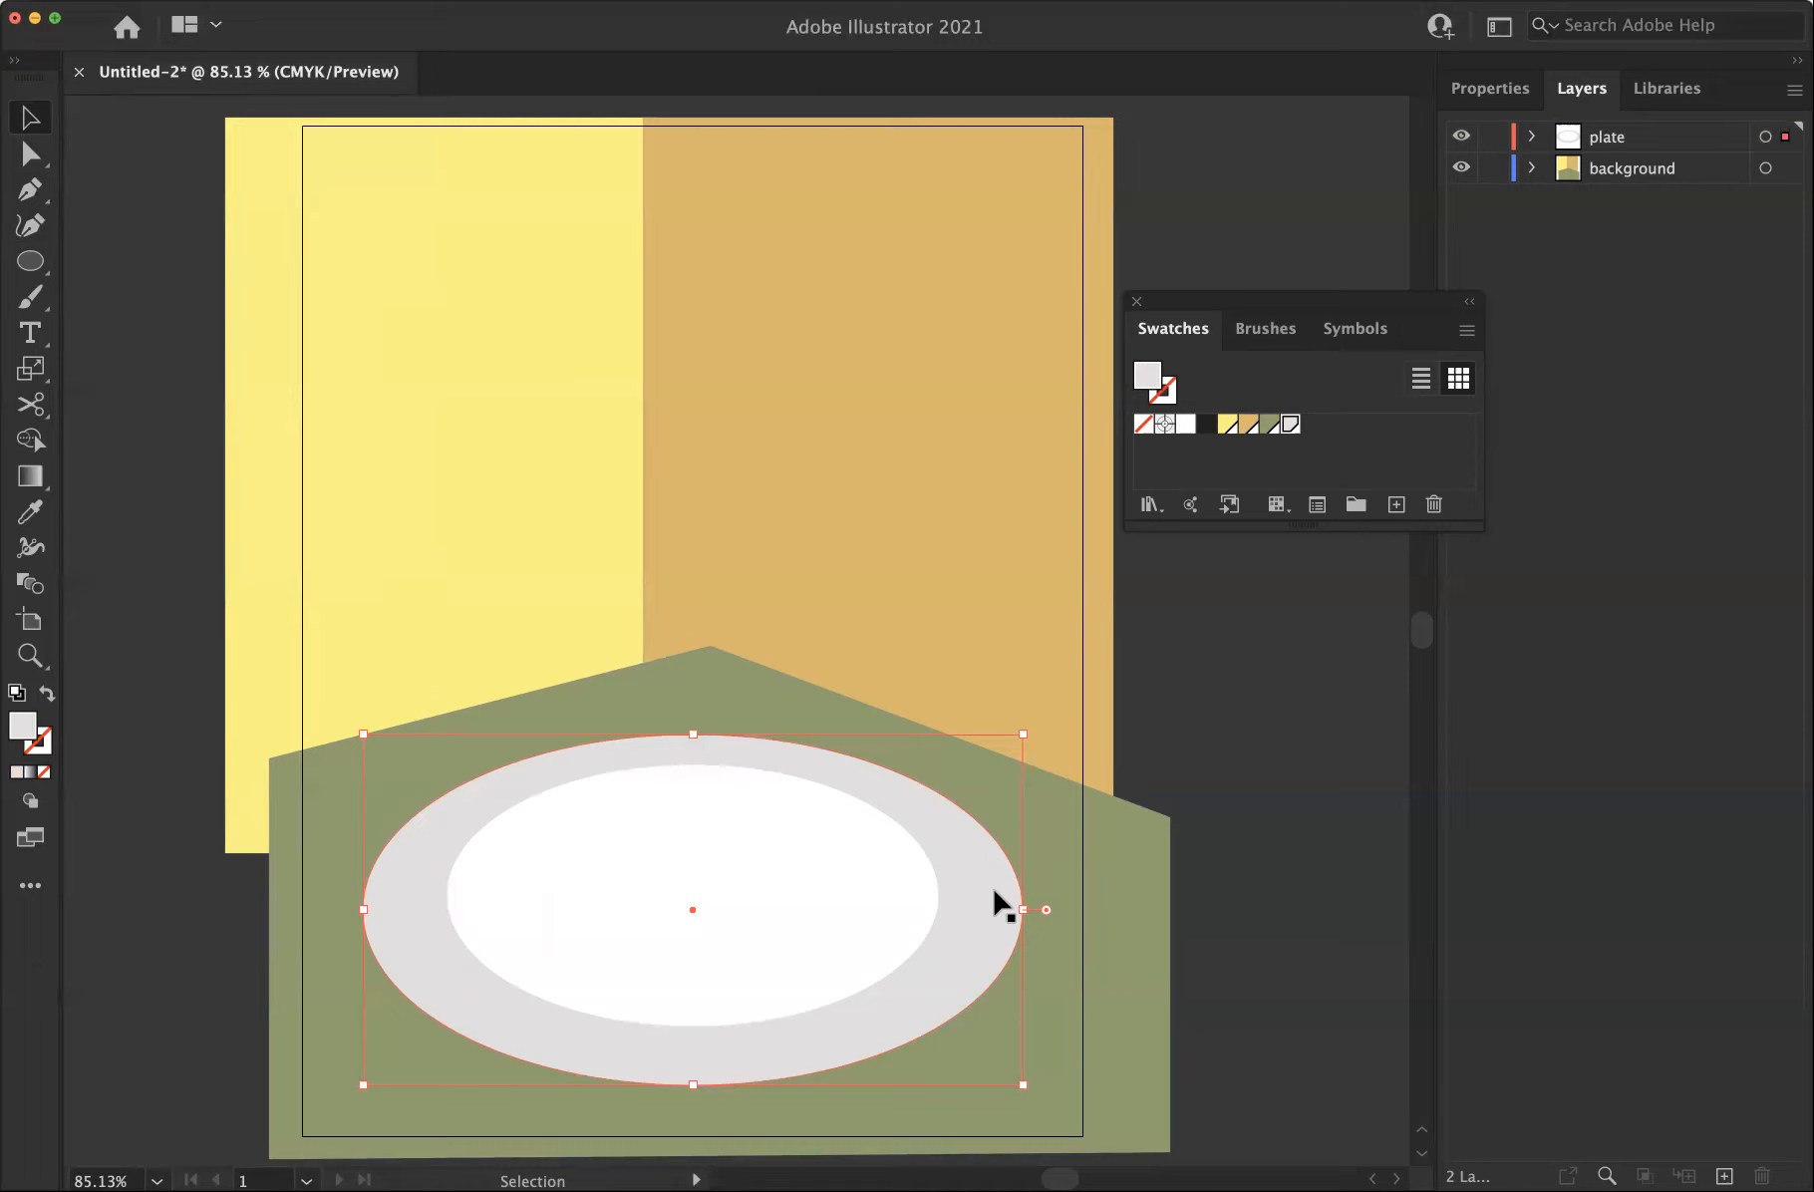
Nudge the rear copy of the grey ellipse slightly up and to the left of the plate
key("Up")
key("Up")
key("Up")
key("Up")
key("Up")
key("Up")
key("Up")
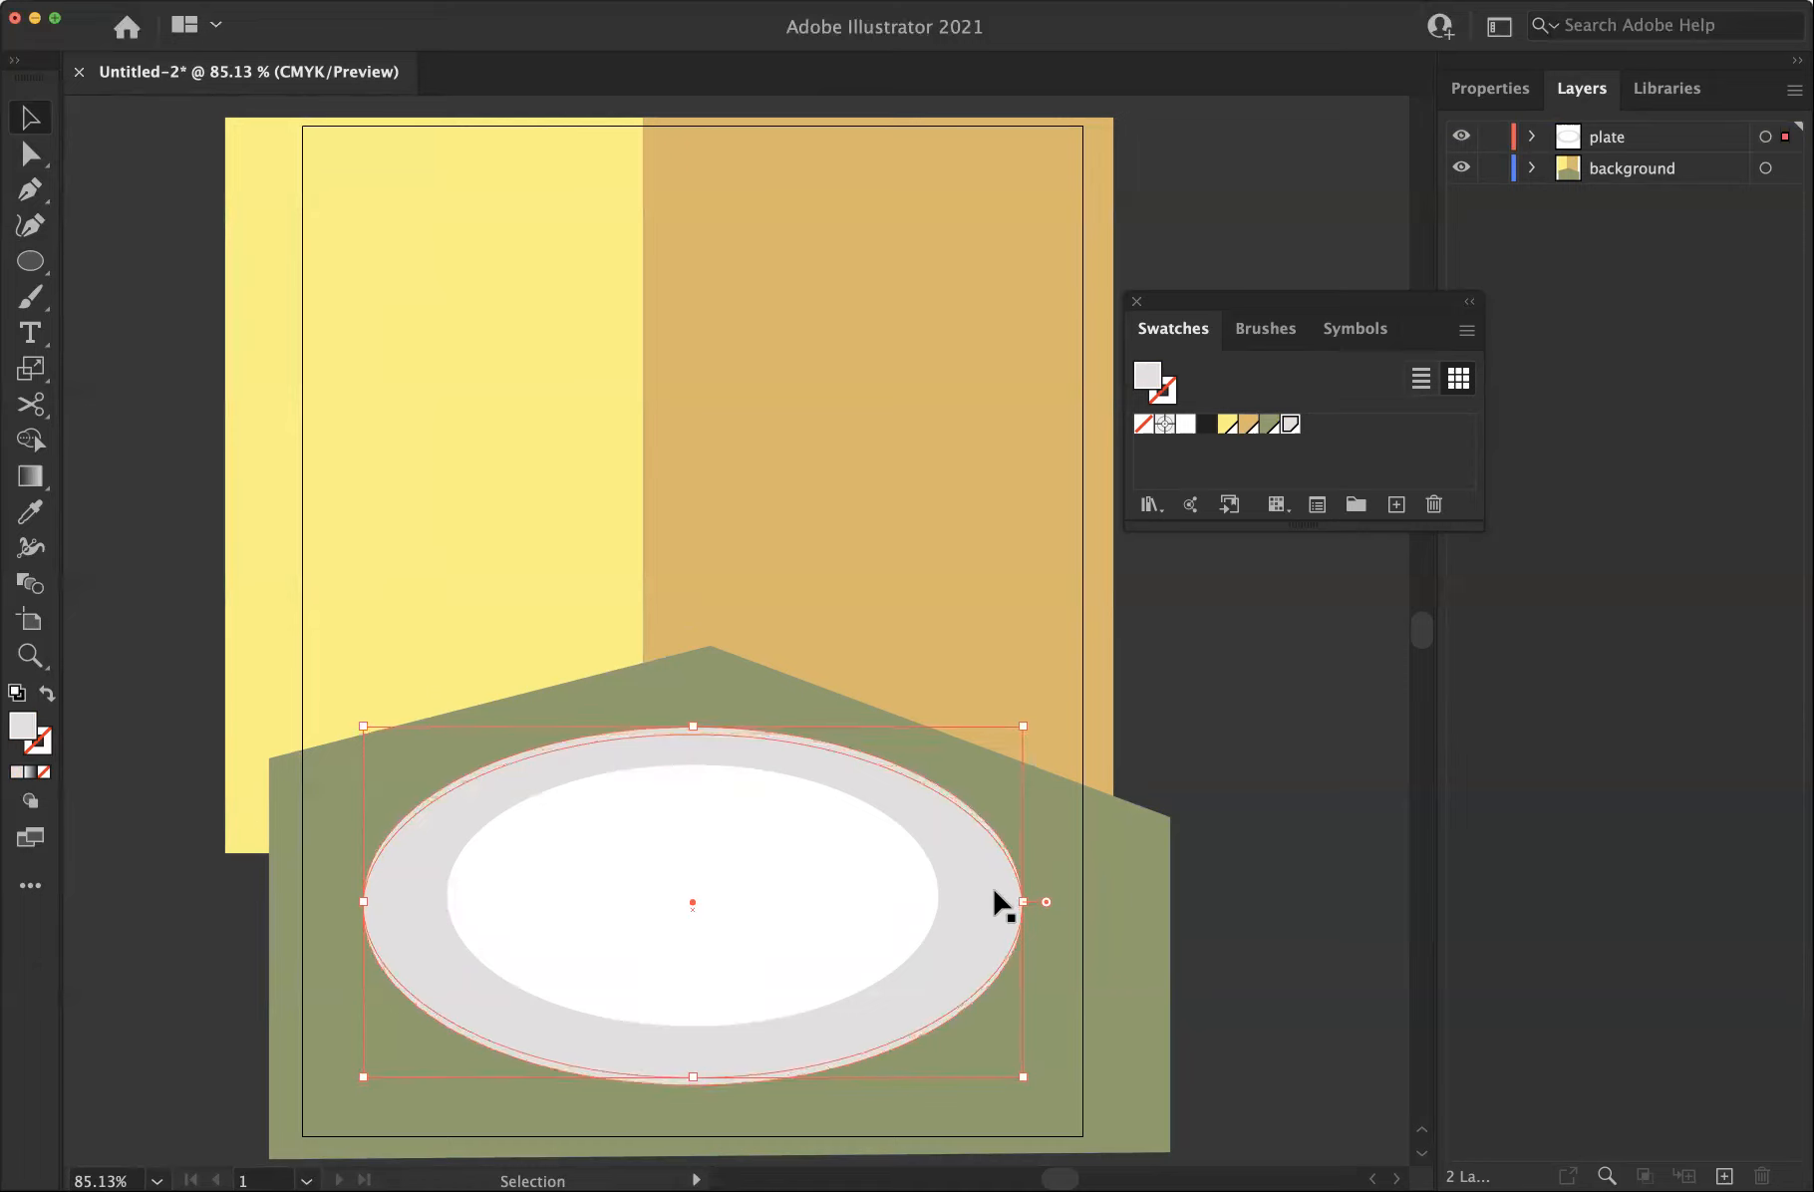
key("Left")
key("Left")
key("Left")
key("Left")
key("Left")
key("Left")
key("Left")
key("Left")
key("Left")
key("Left")
key("Left")
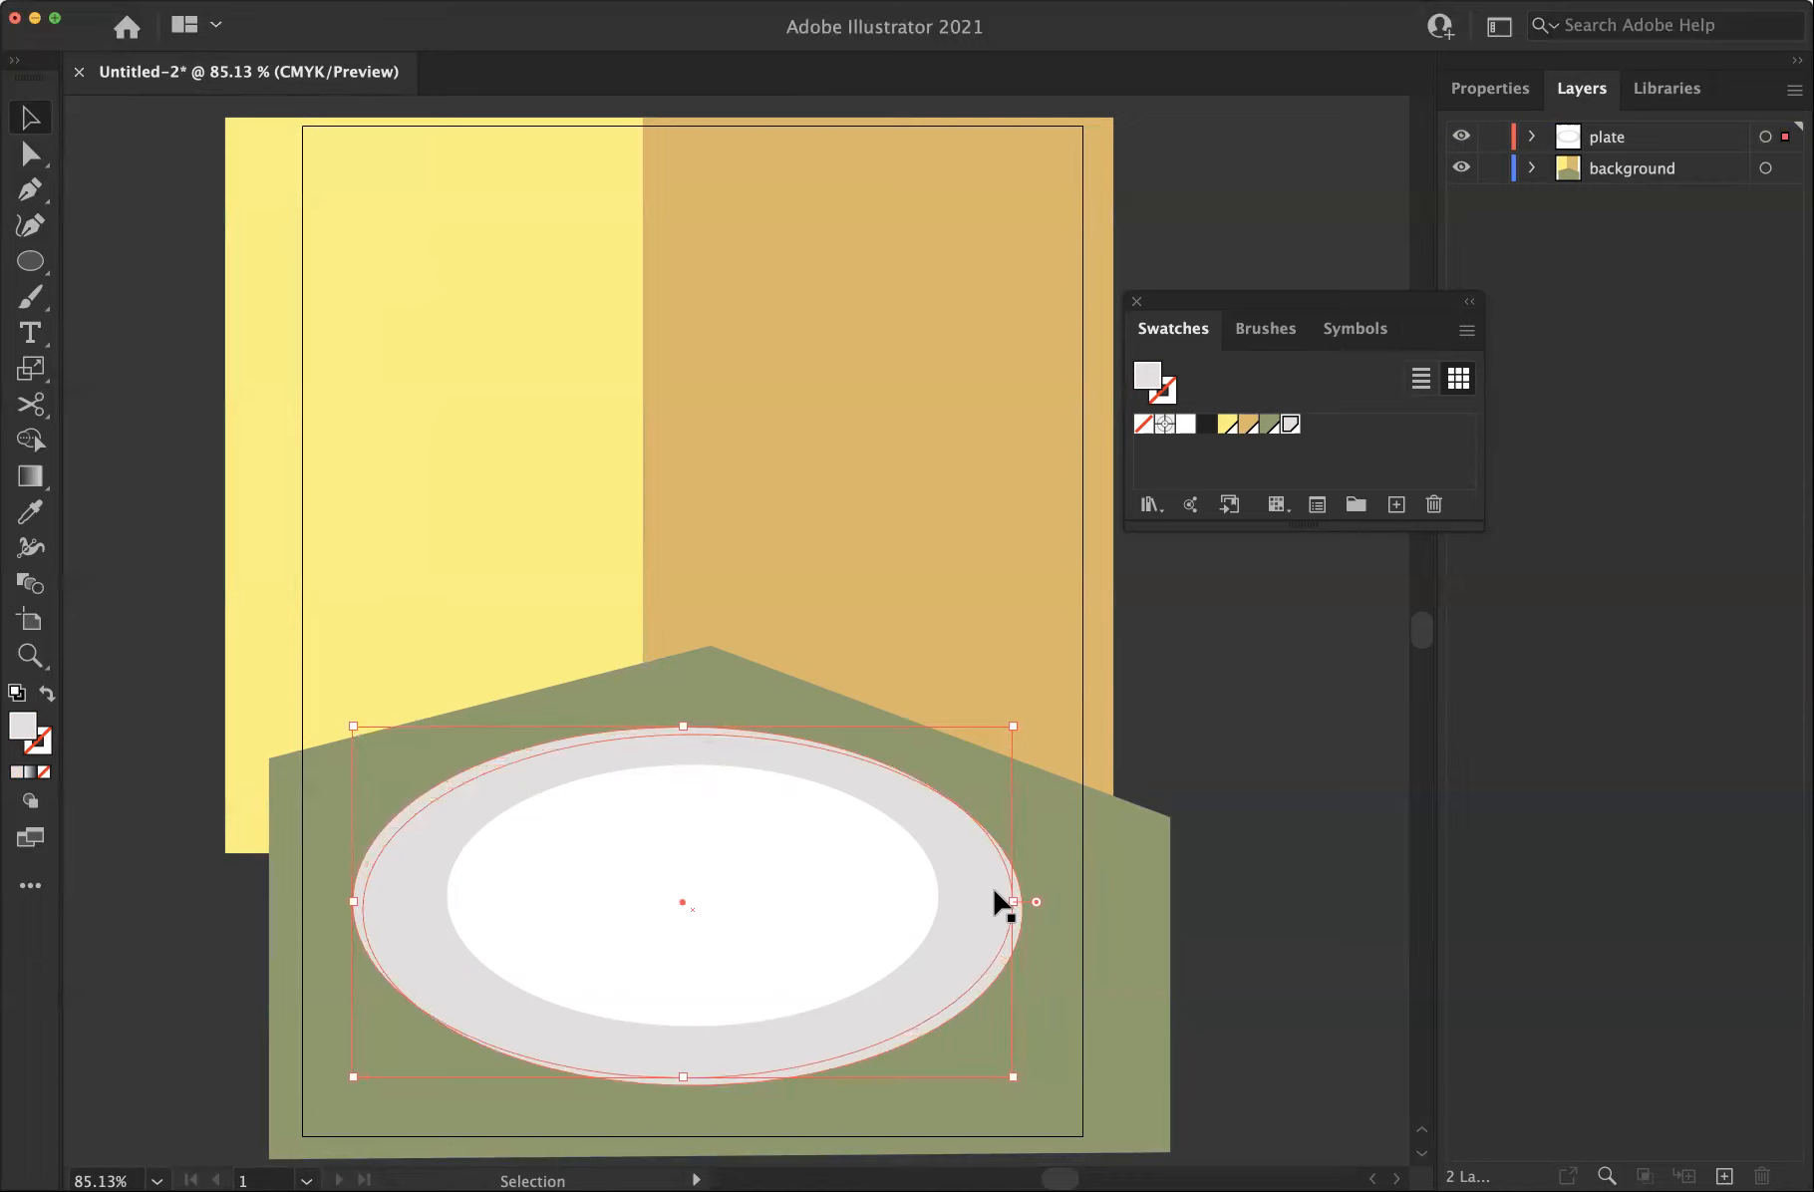
key("Up")
key("Up")
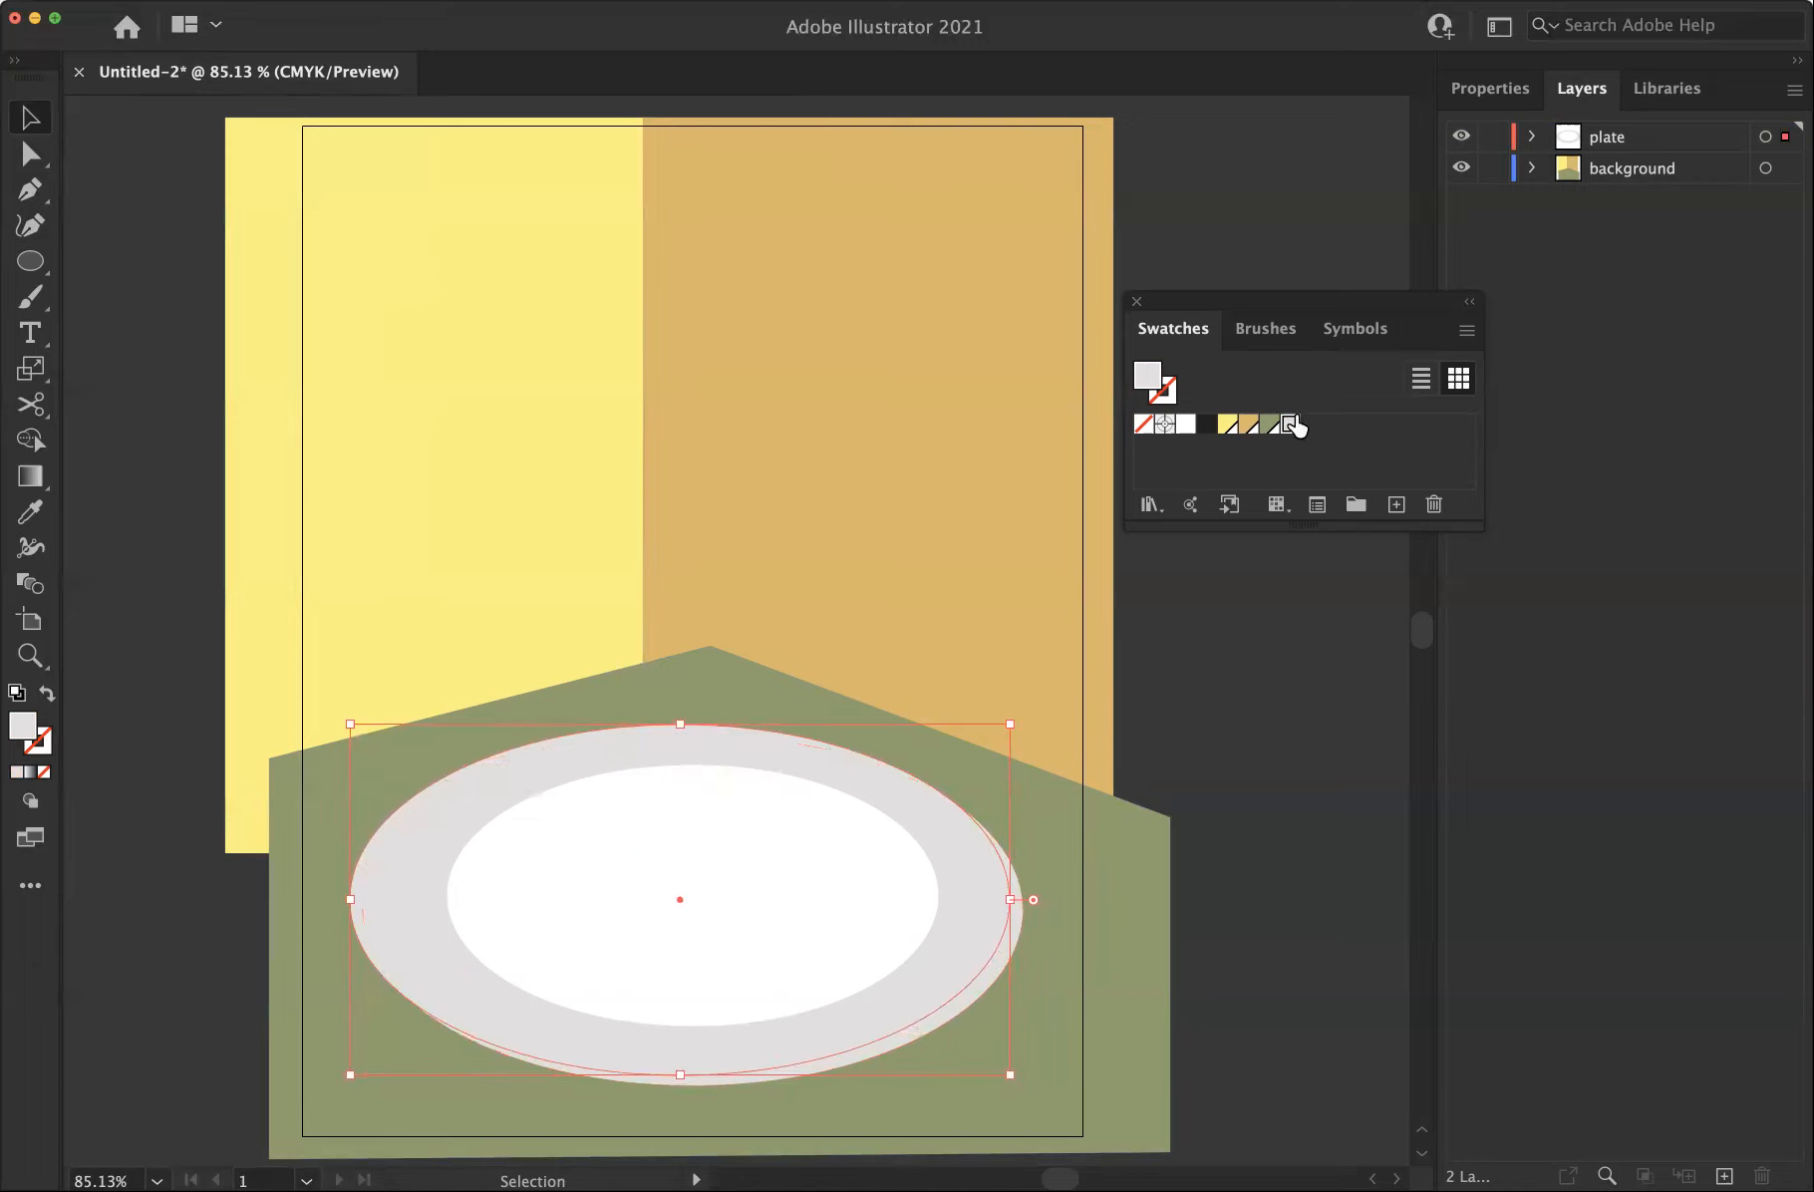
Set the rear ellipse's blending mode to Multiply to turn it into the plate's shadow
left_click(1490, 88)
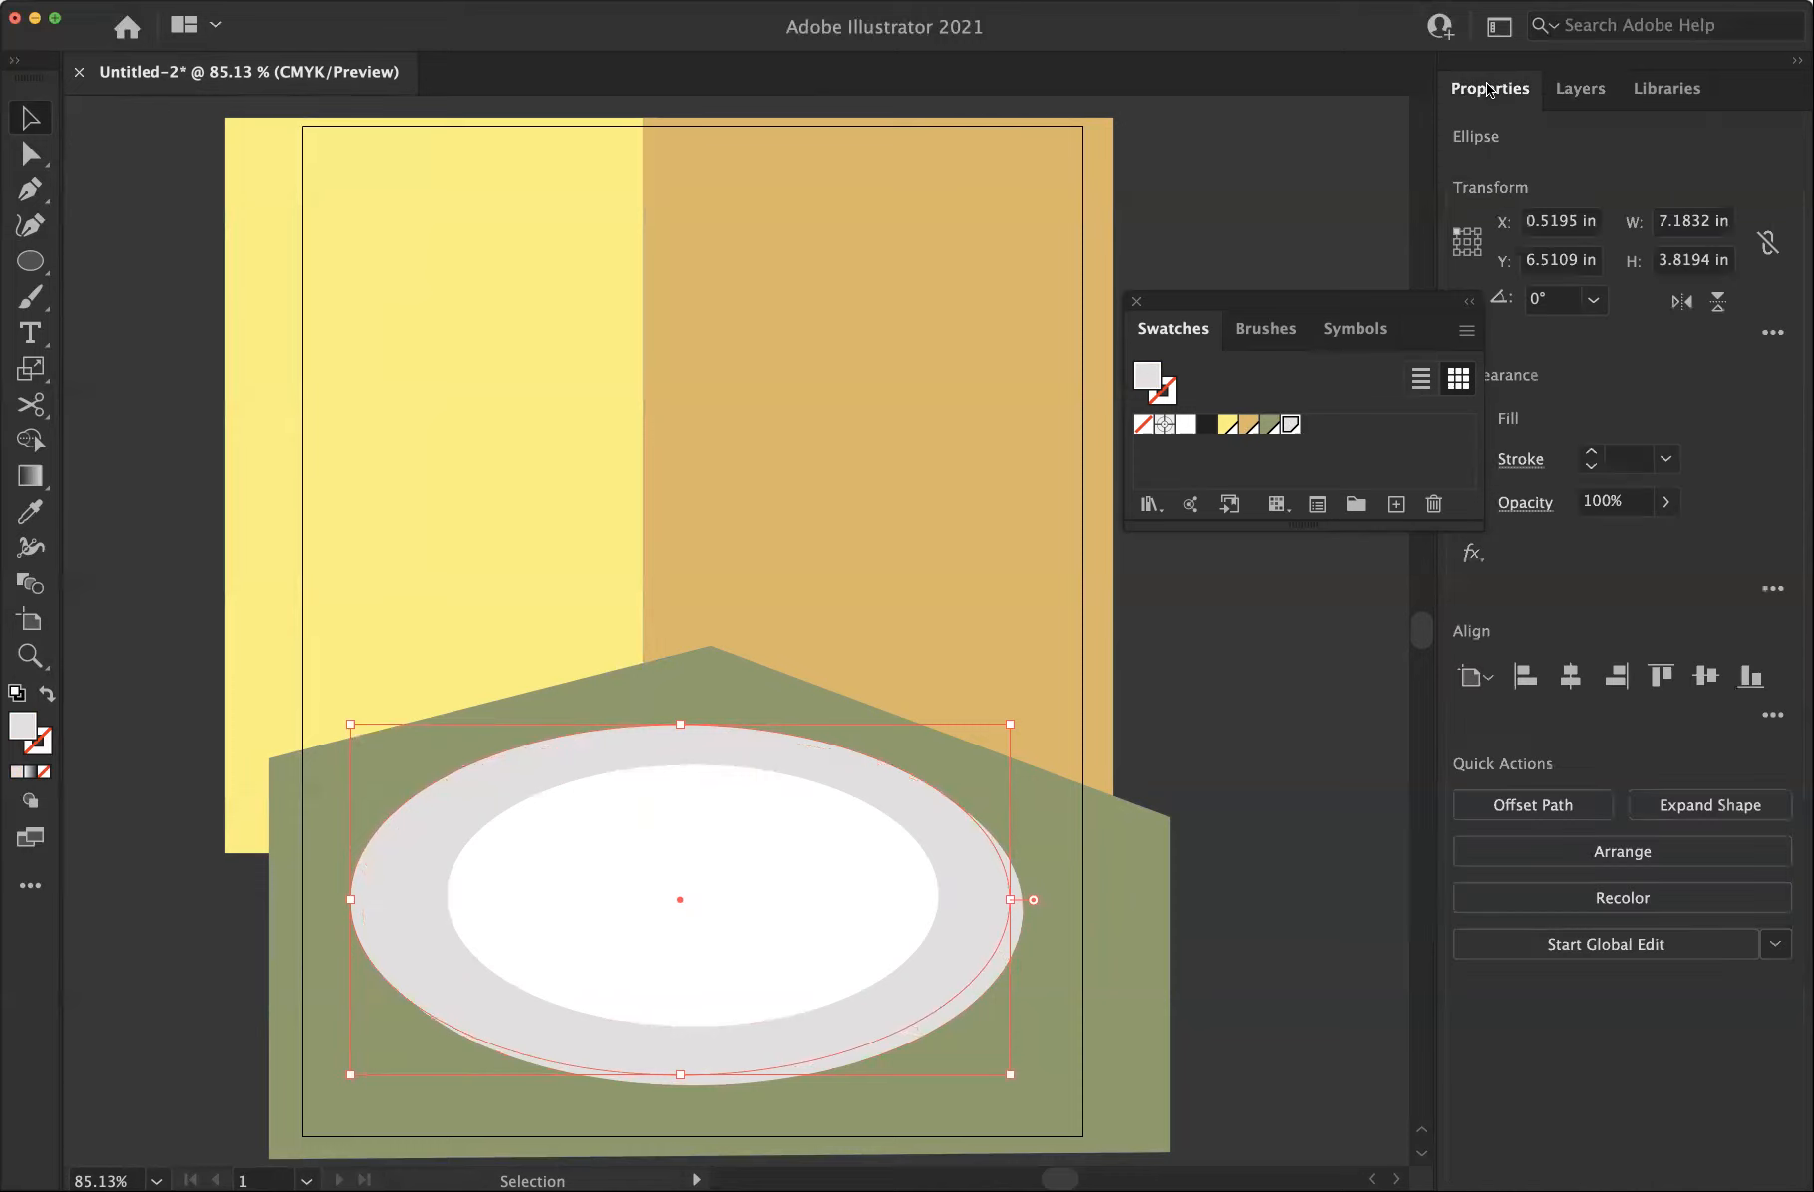
left_click_drag(1403, 299, 1288, 187)
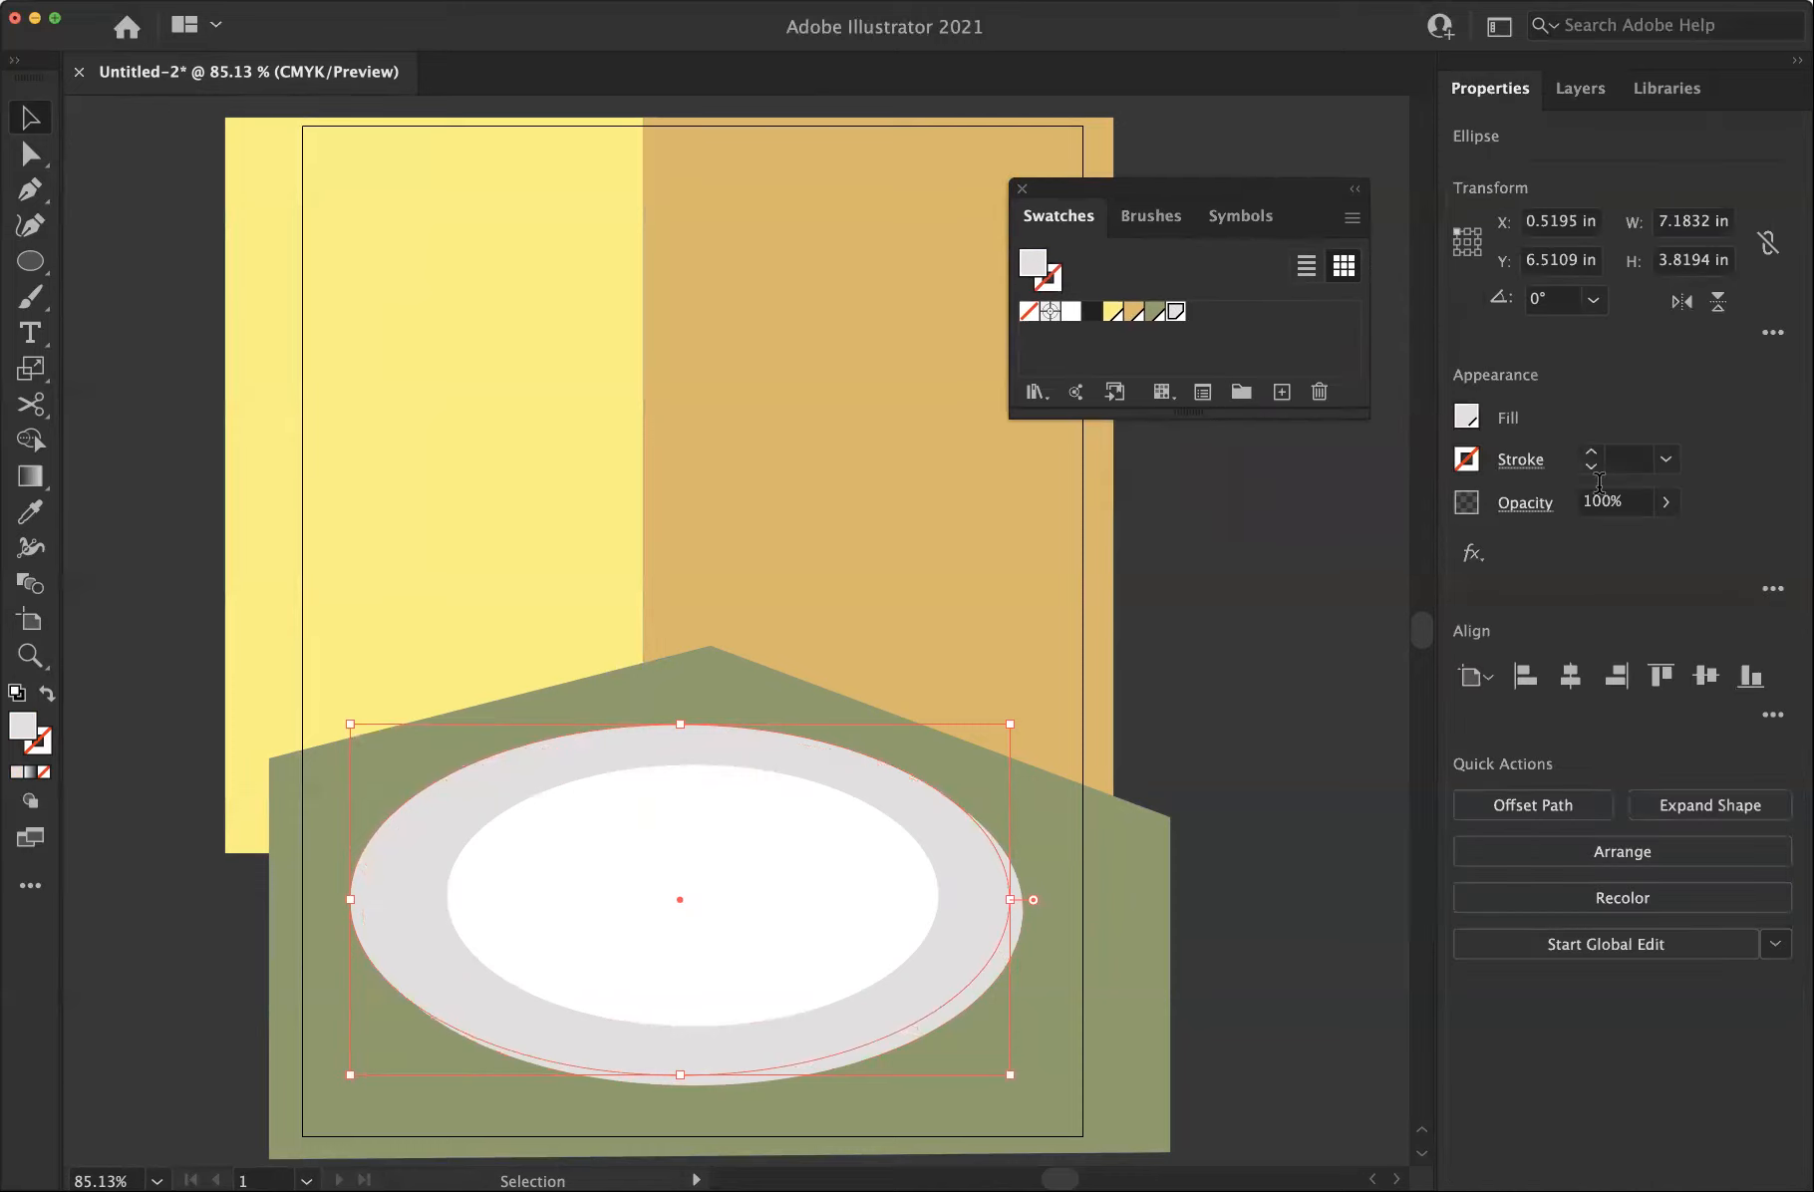
left_click(1525, 503)
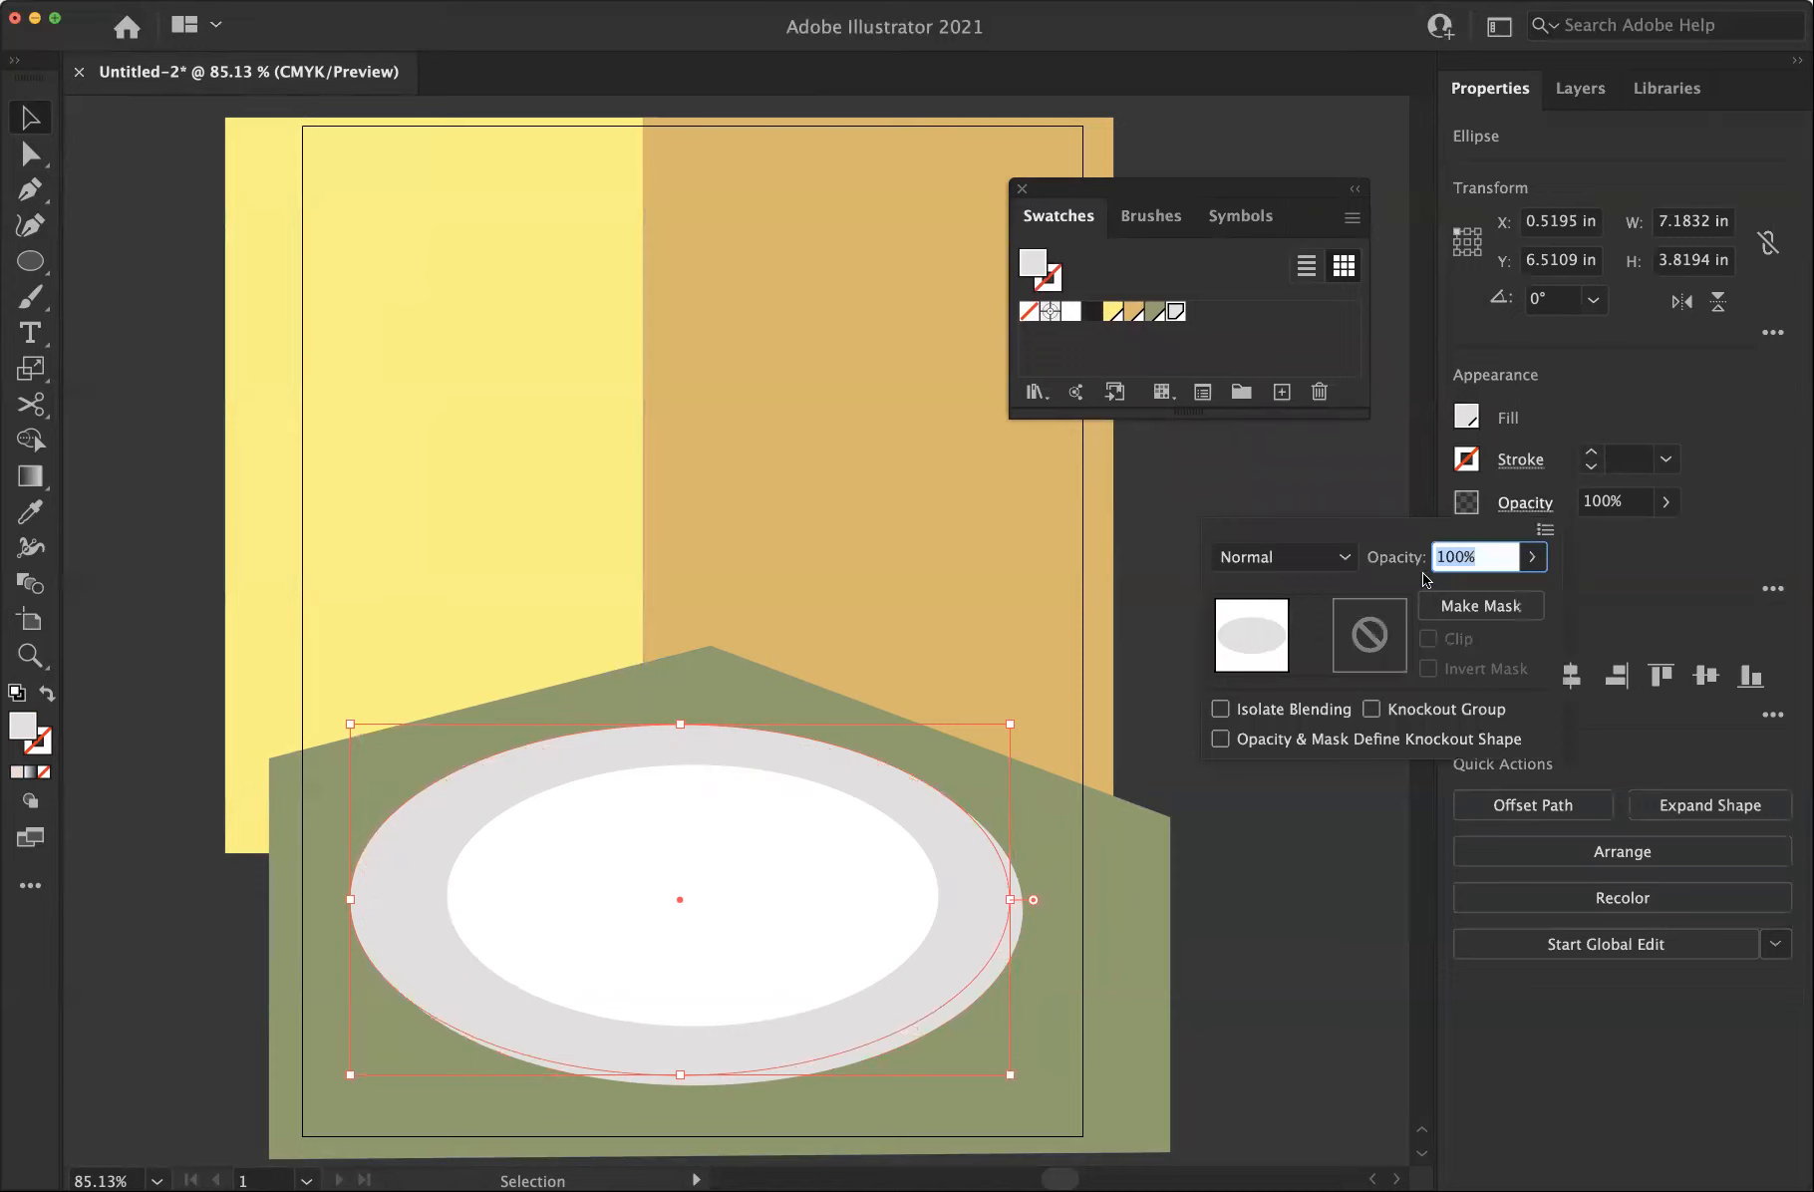
left_click(1338, 564)
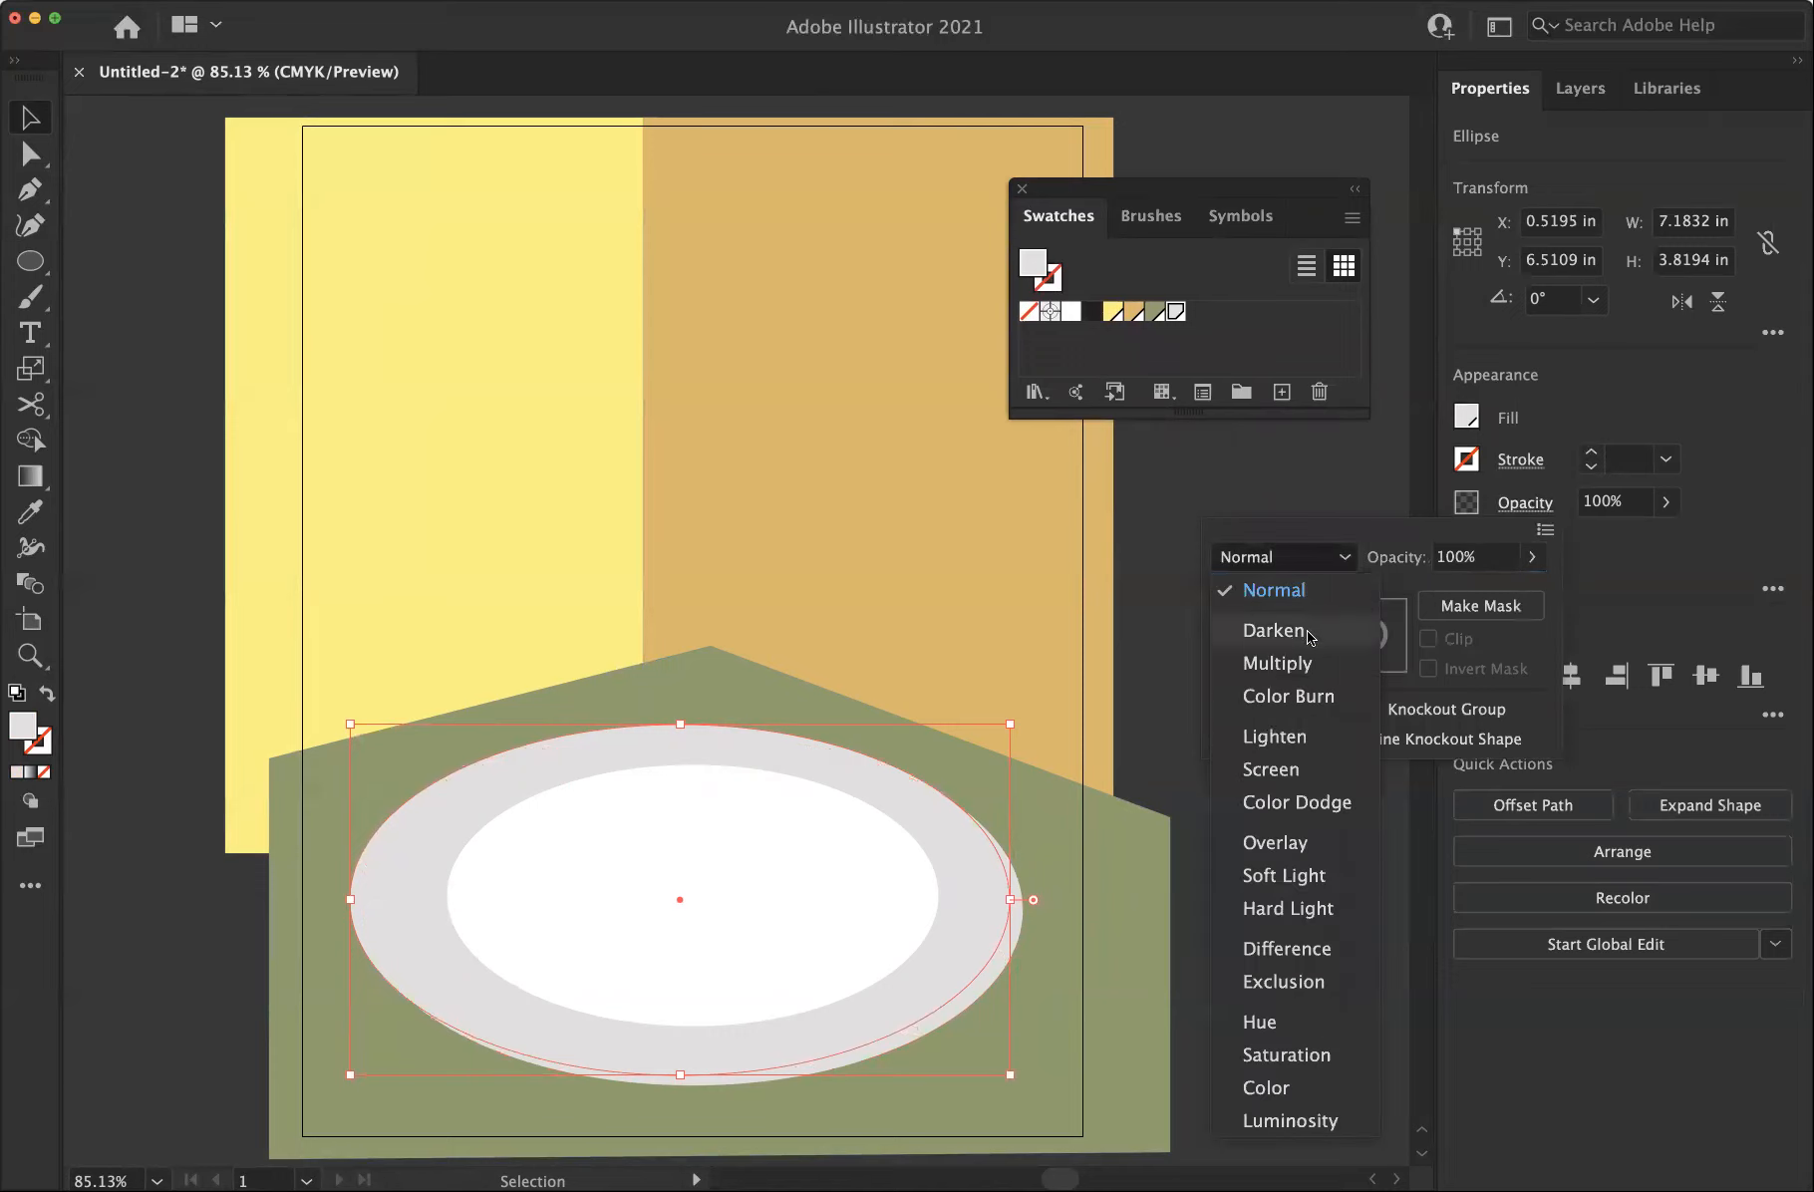
left_click(1303, 666)
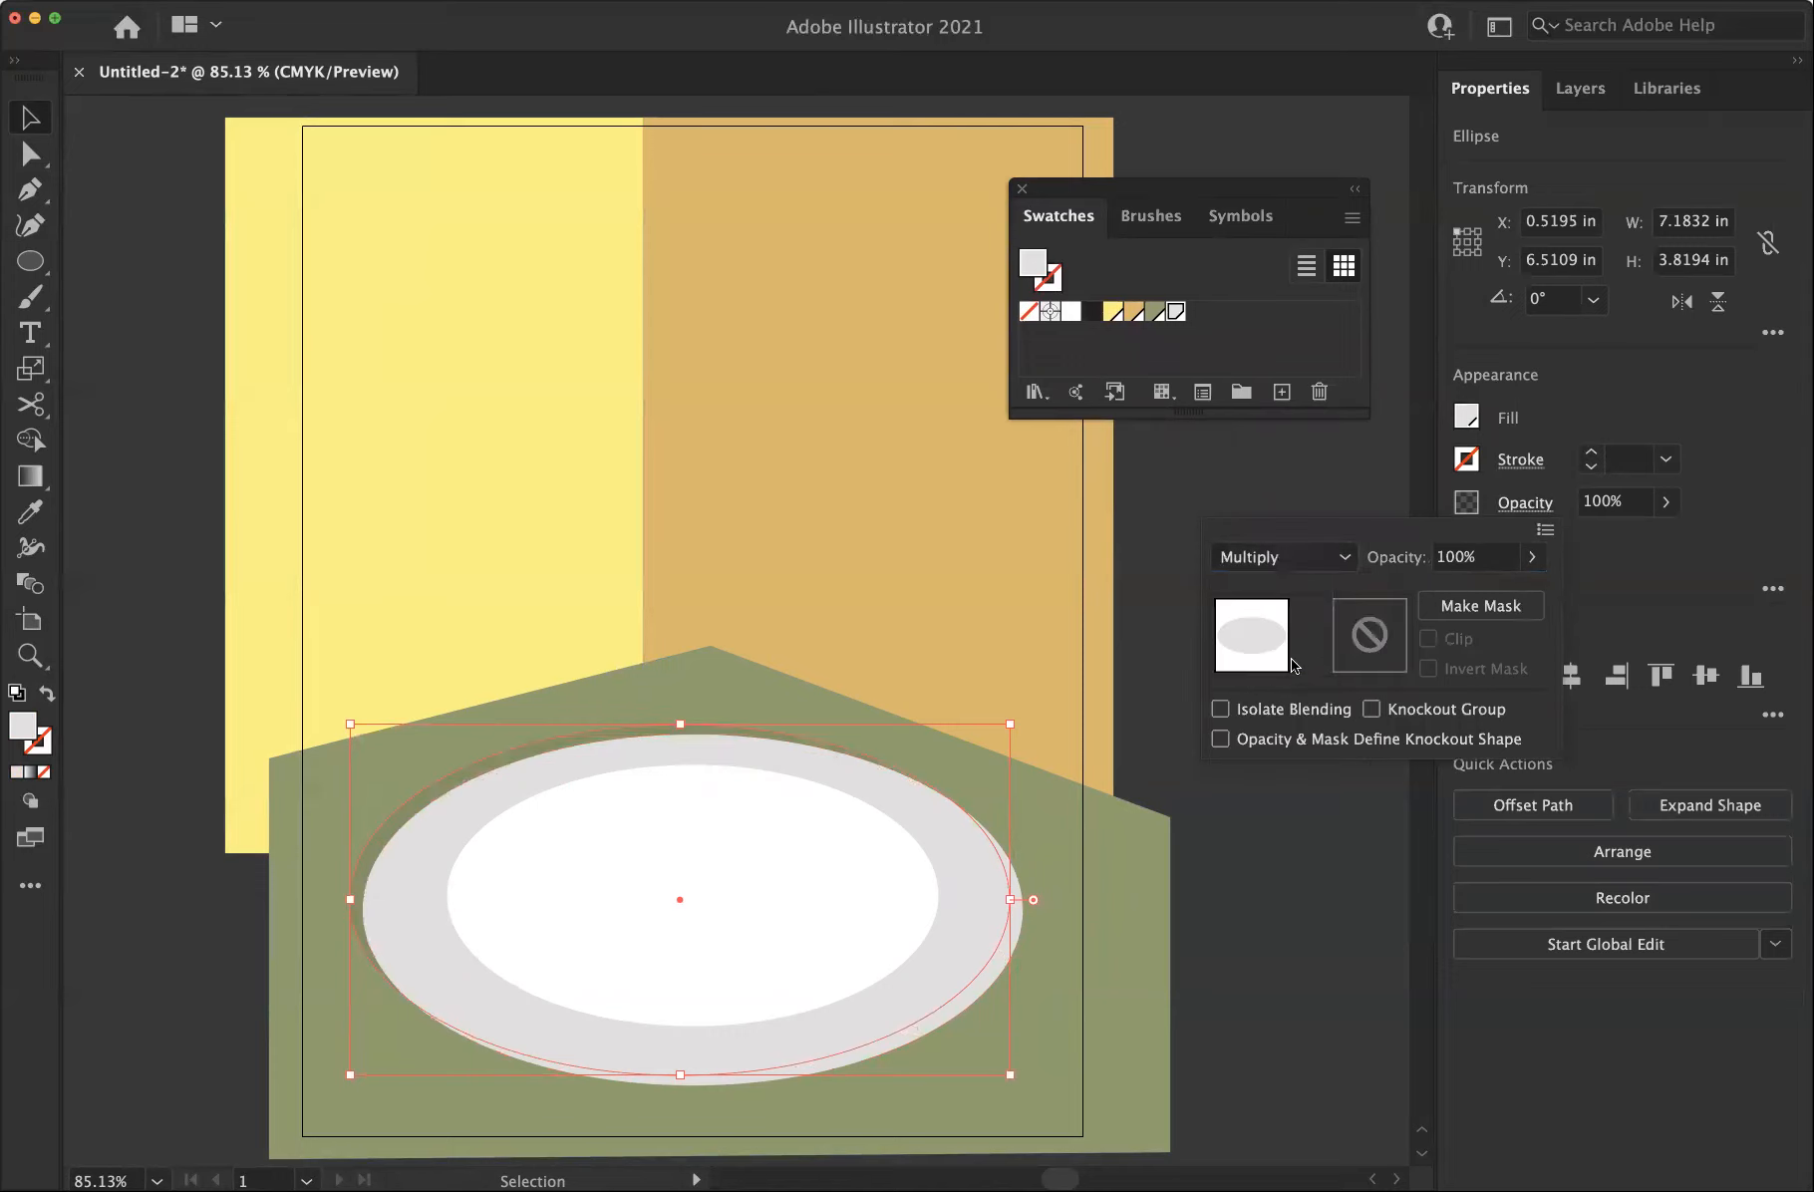
left_click(1169, 550)
left_click(1166, 576)
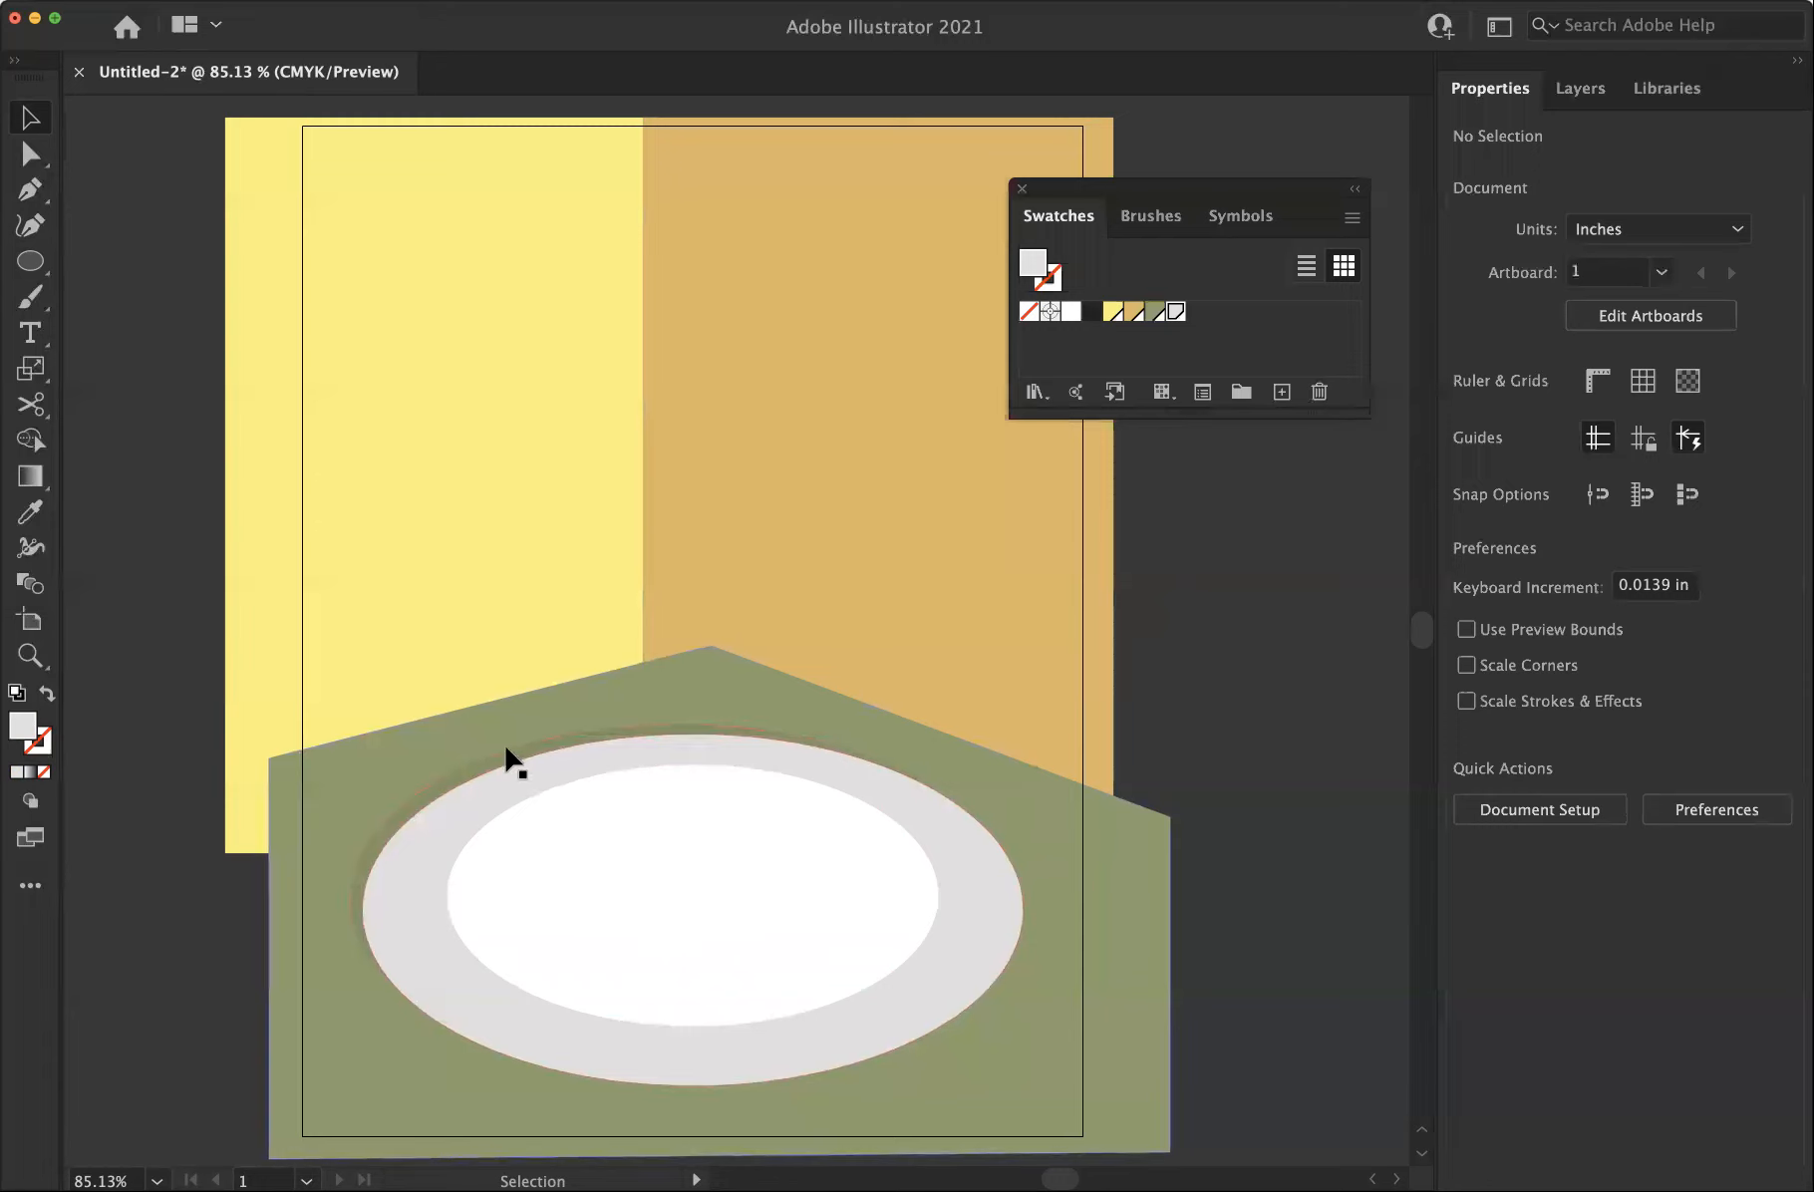
Move the shadow ellipse farther up and left, and shrink it to about 6.95 by 3.70 in
left_click_drag(509, 749, 494, 749)
left_click(1164, 690)
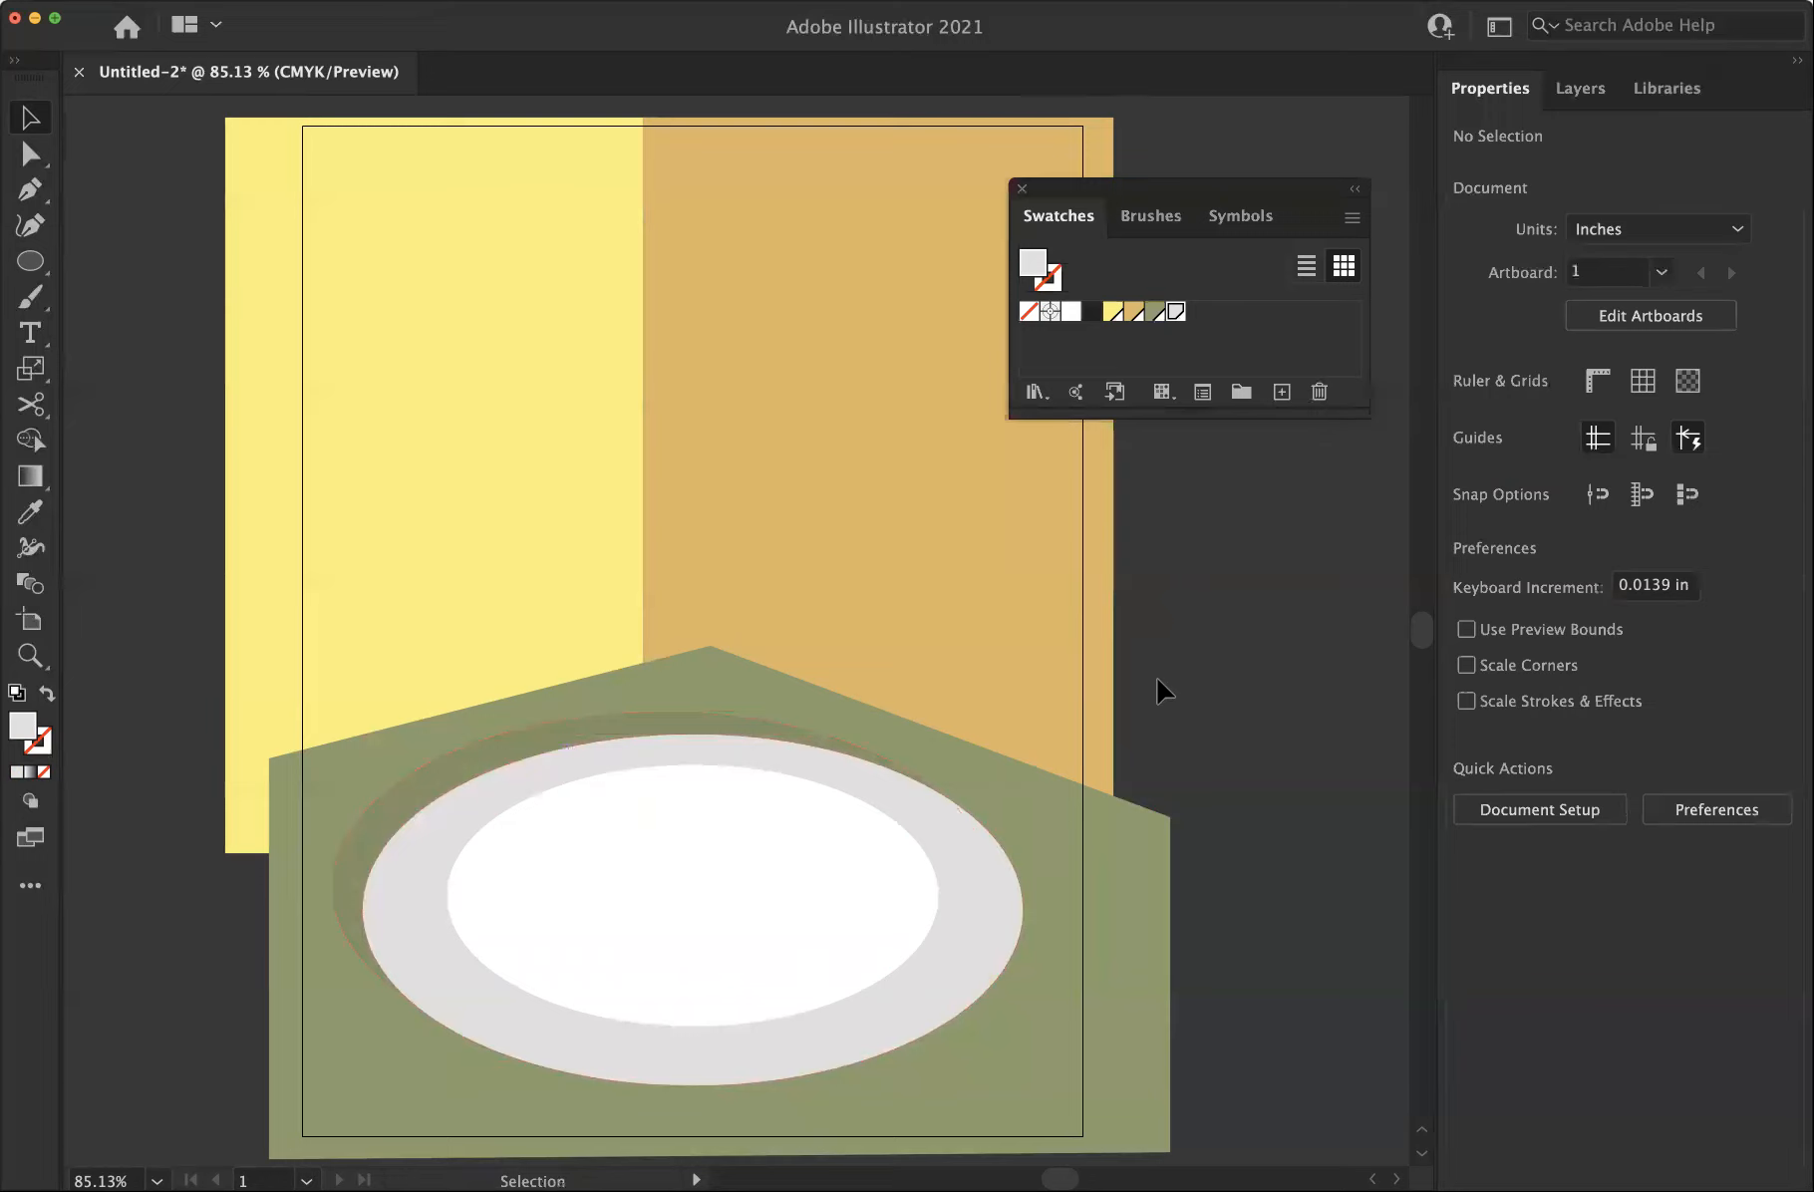
left_click(640, 733)
left_click_drag(991, 711, 968, 721)
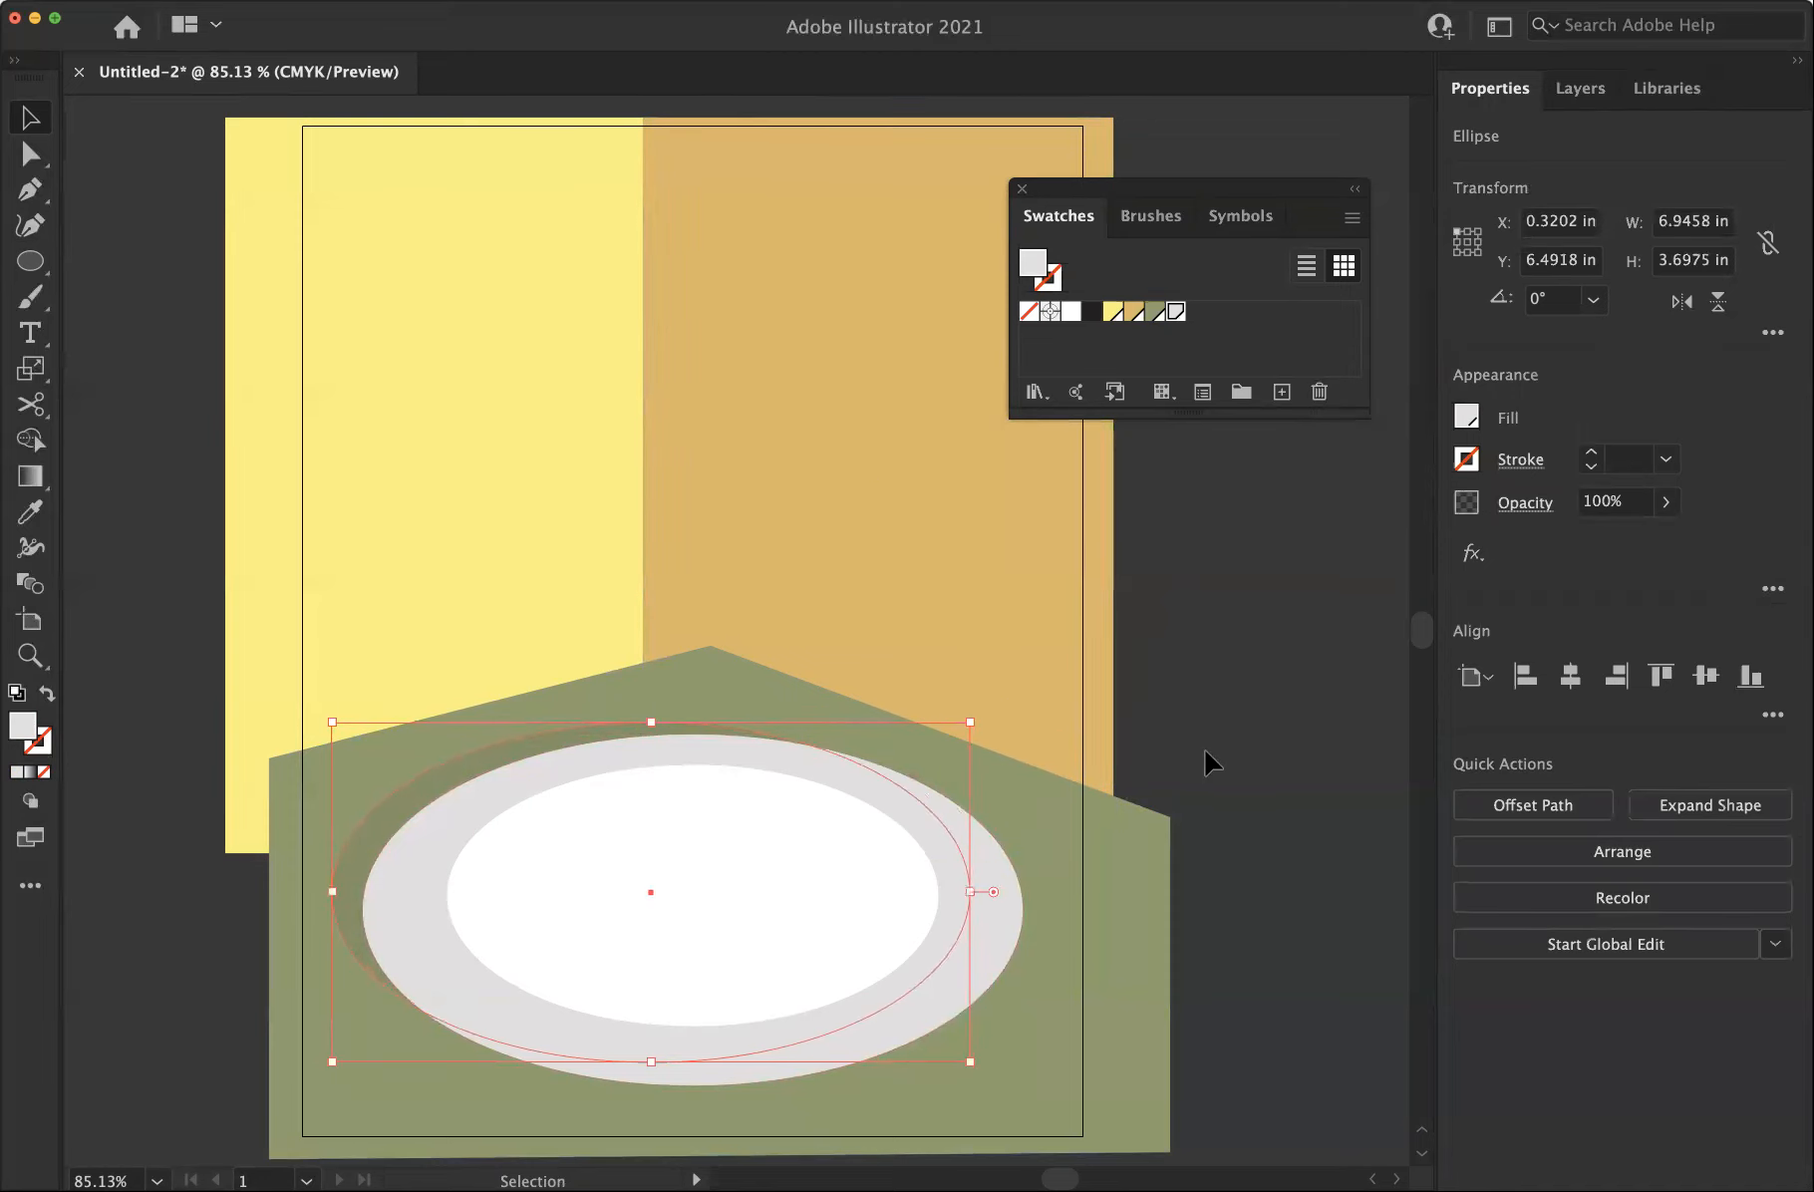
left_click(1203, 749)
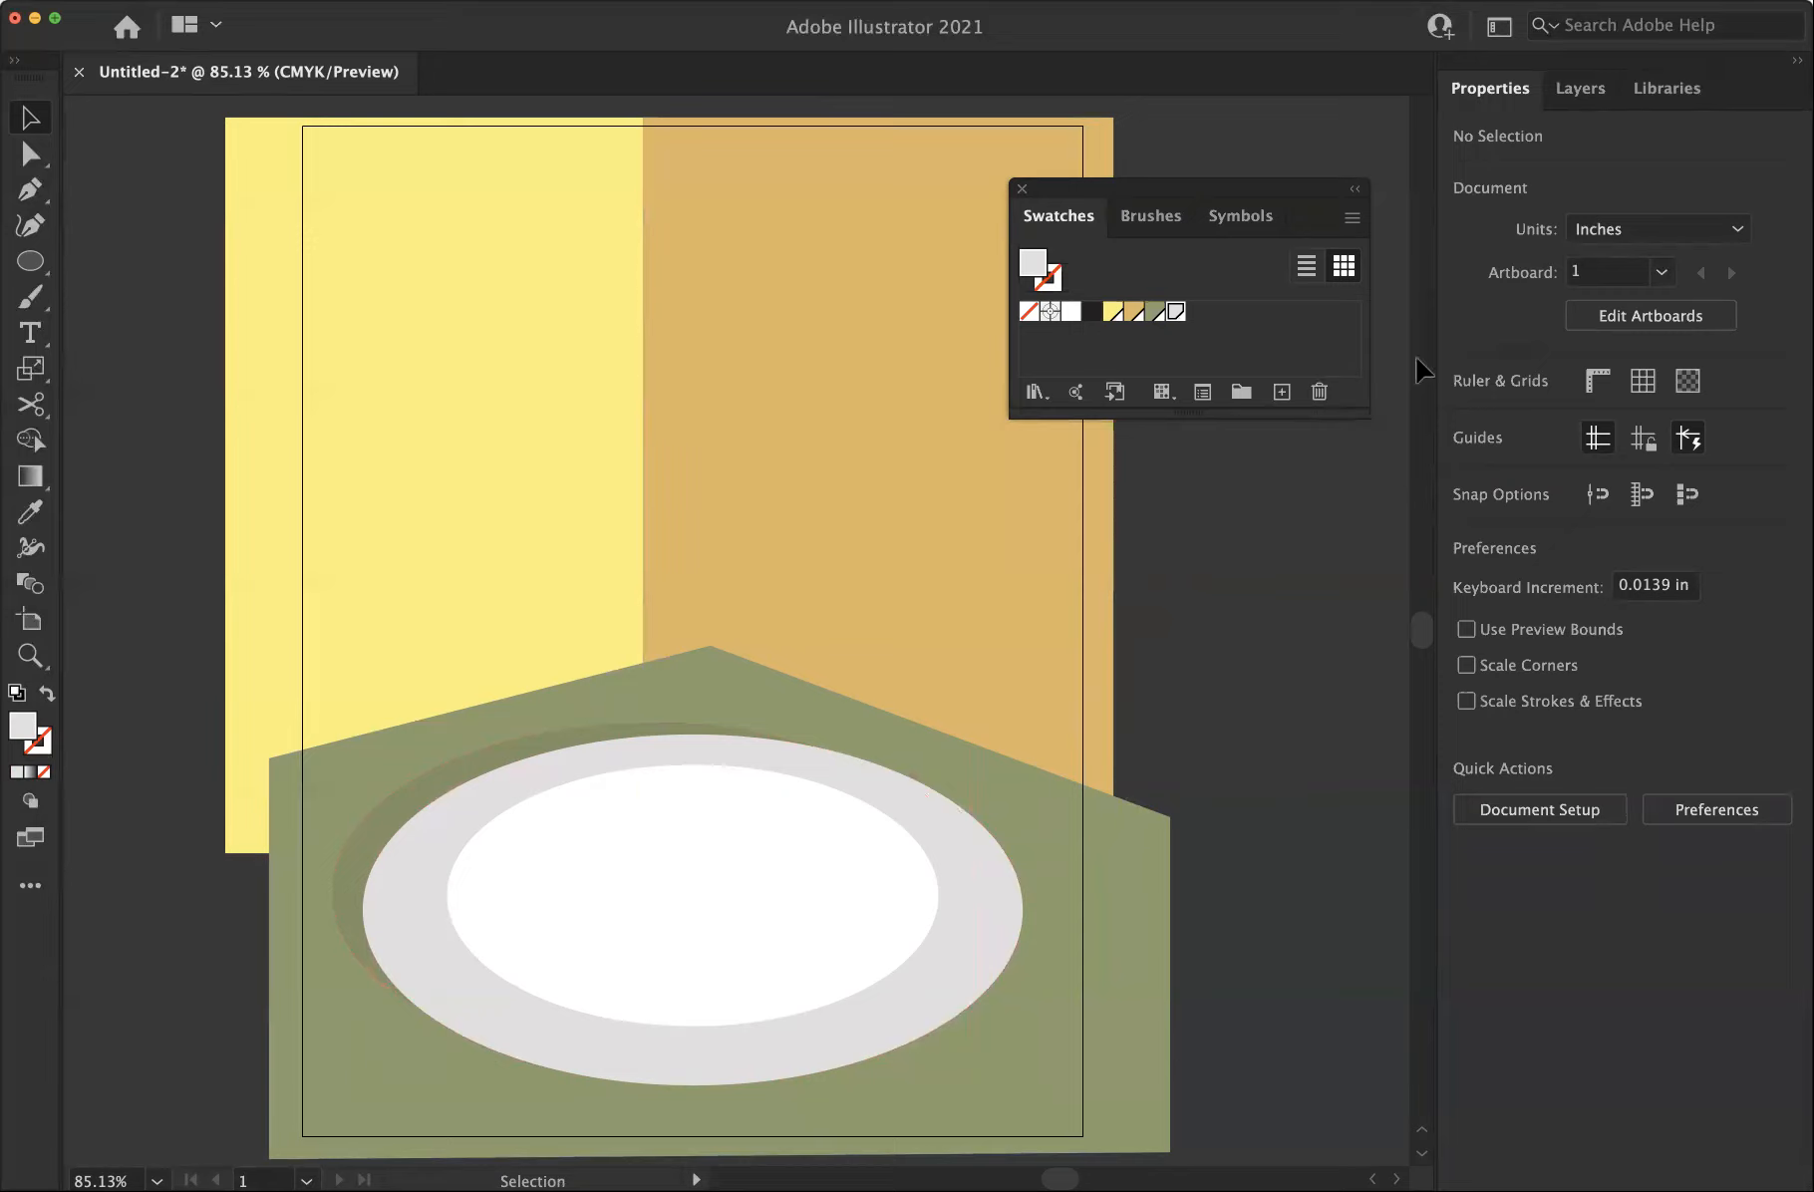
Create a new layer above the plate layer and name it Bottom Bun
left_click(1580, 90)
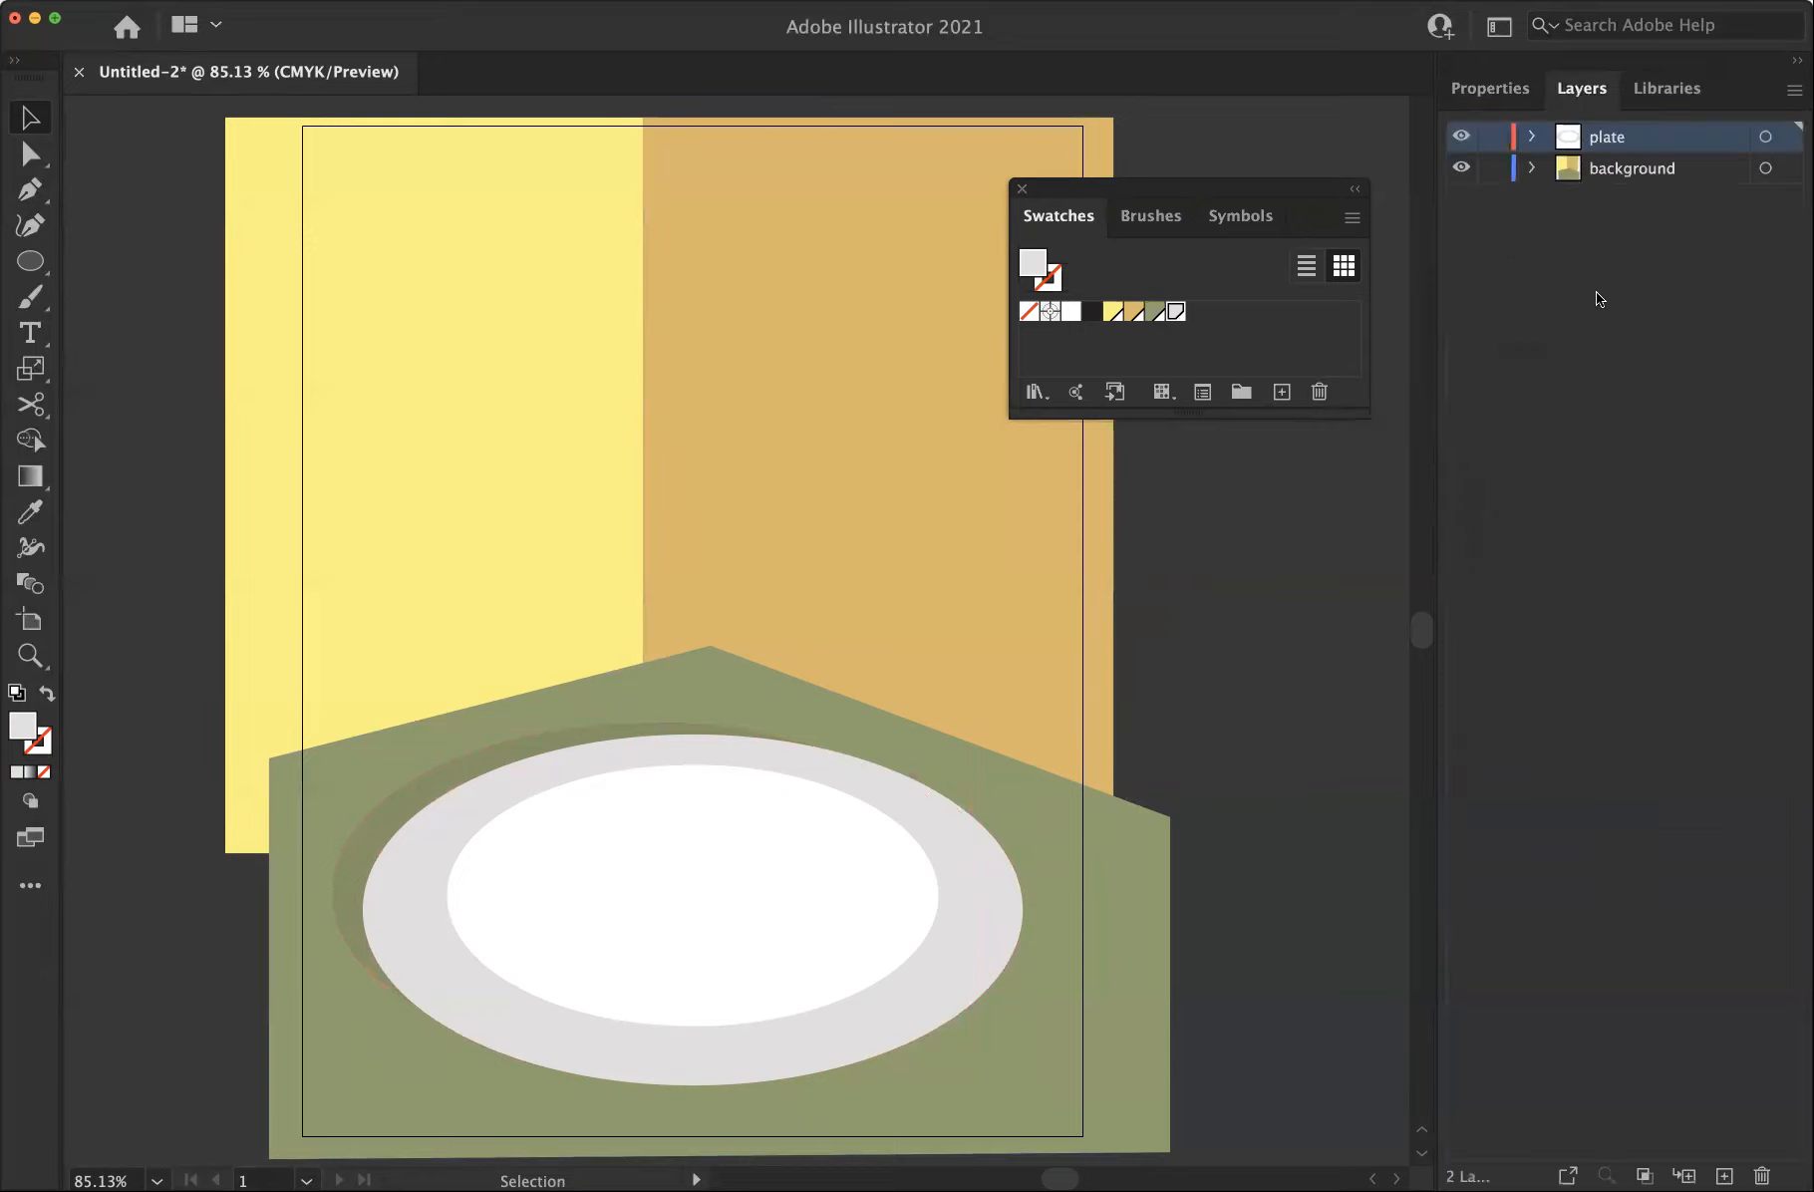
left_click(1723, 1176)
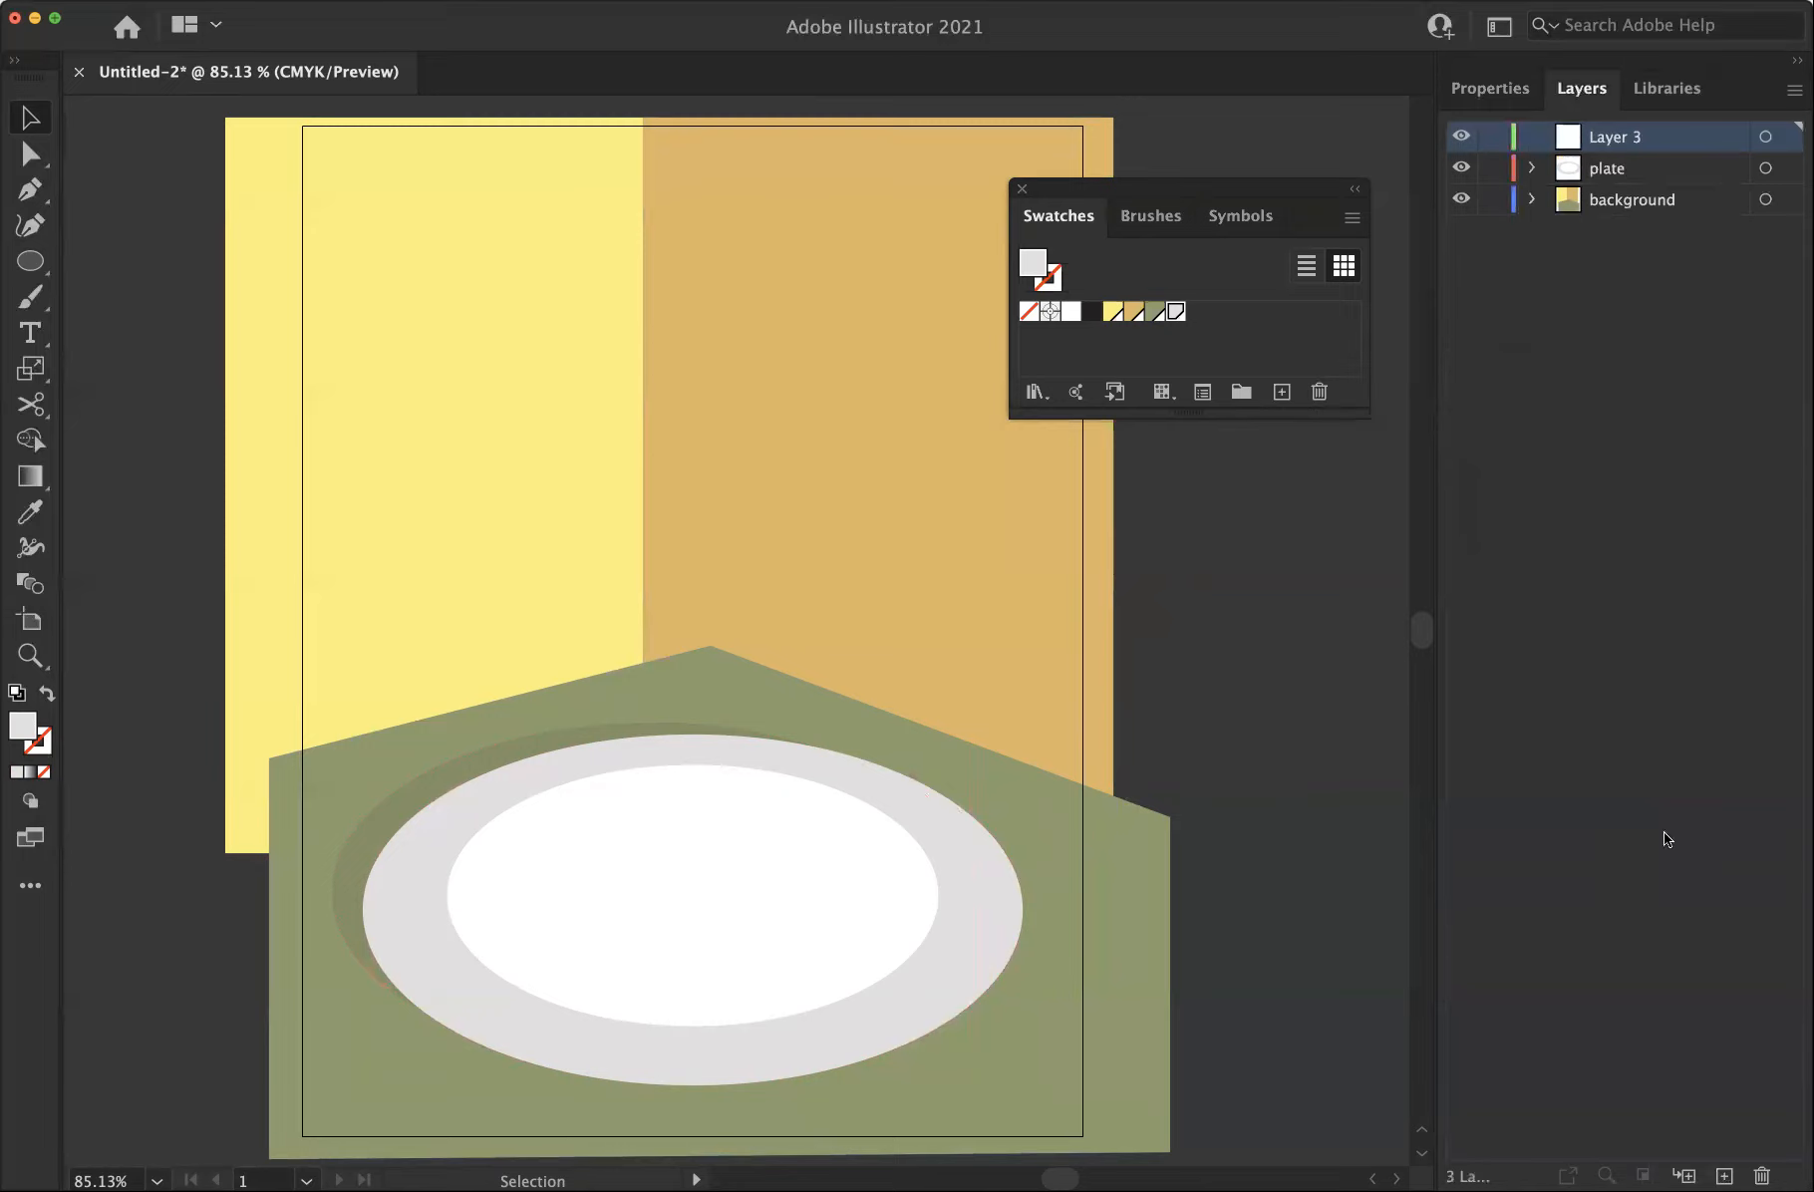
double_click(1611, 140)
type("Bottom Bun")
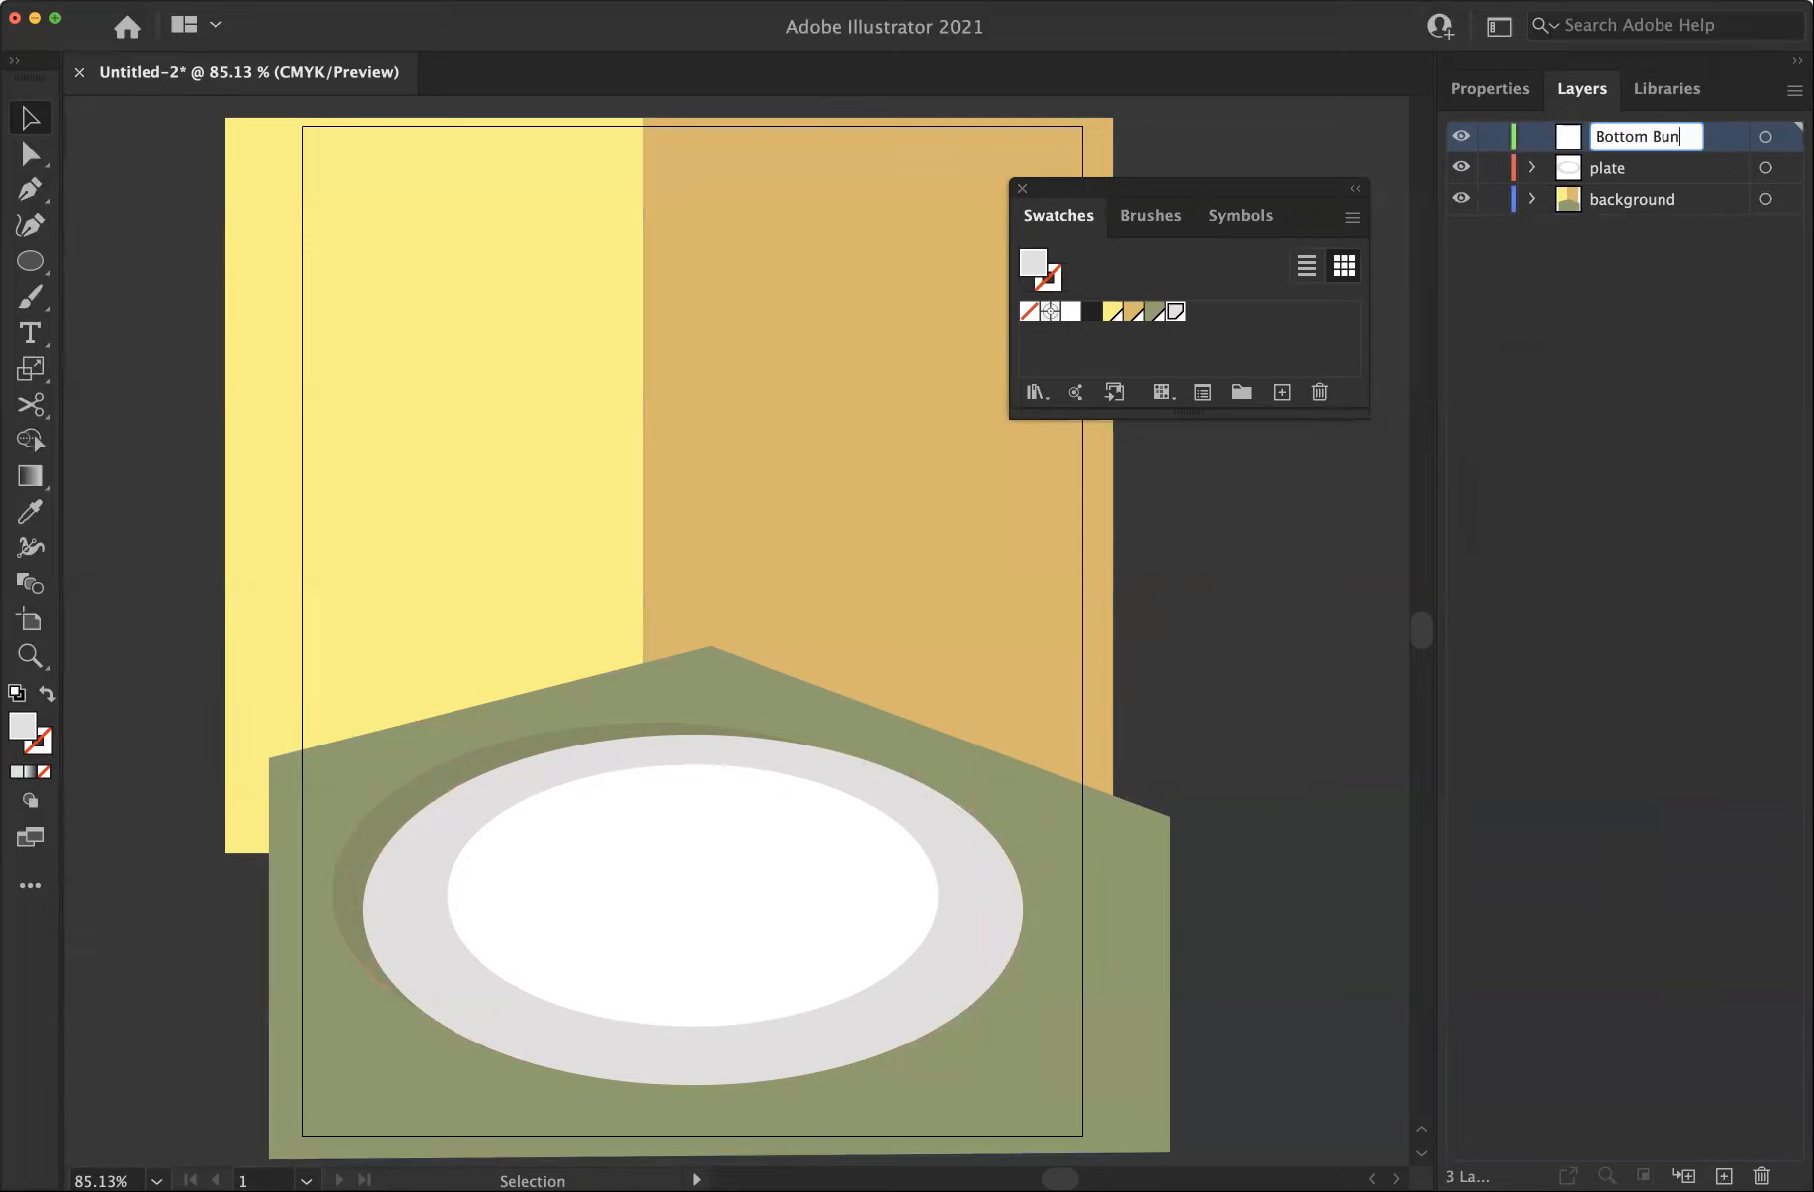
left_click(859, 630)
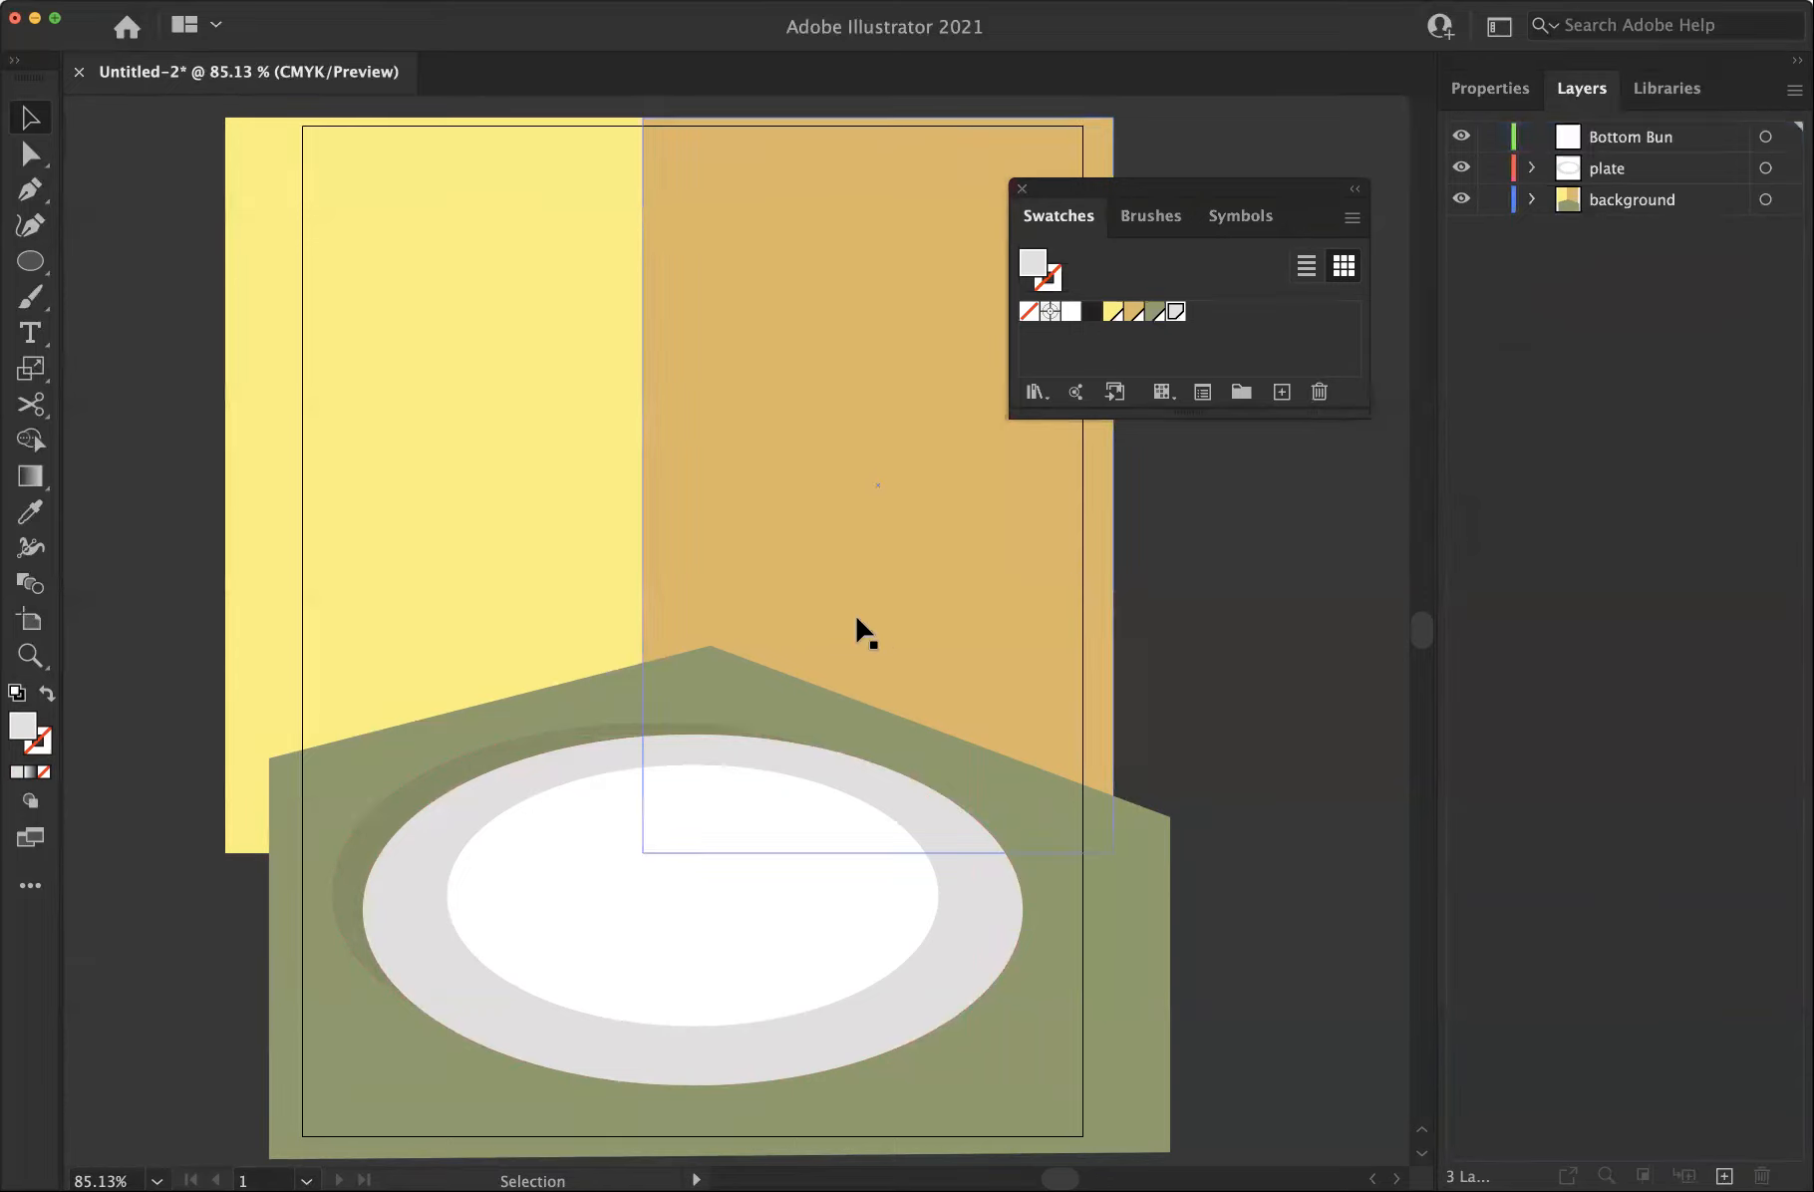
left_click(62, 440)
left_click(29, 261)
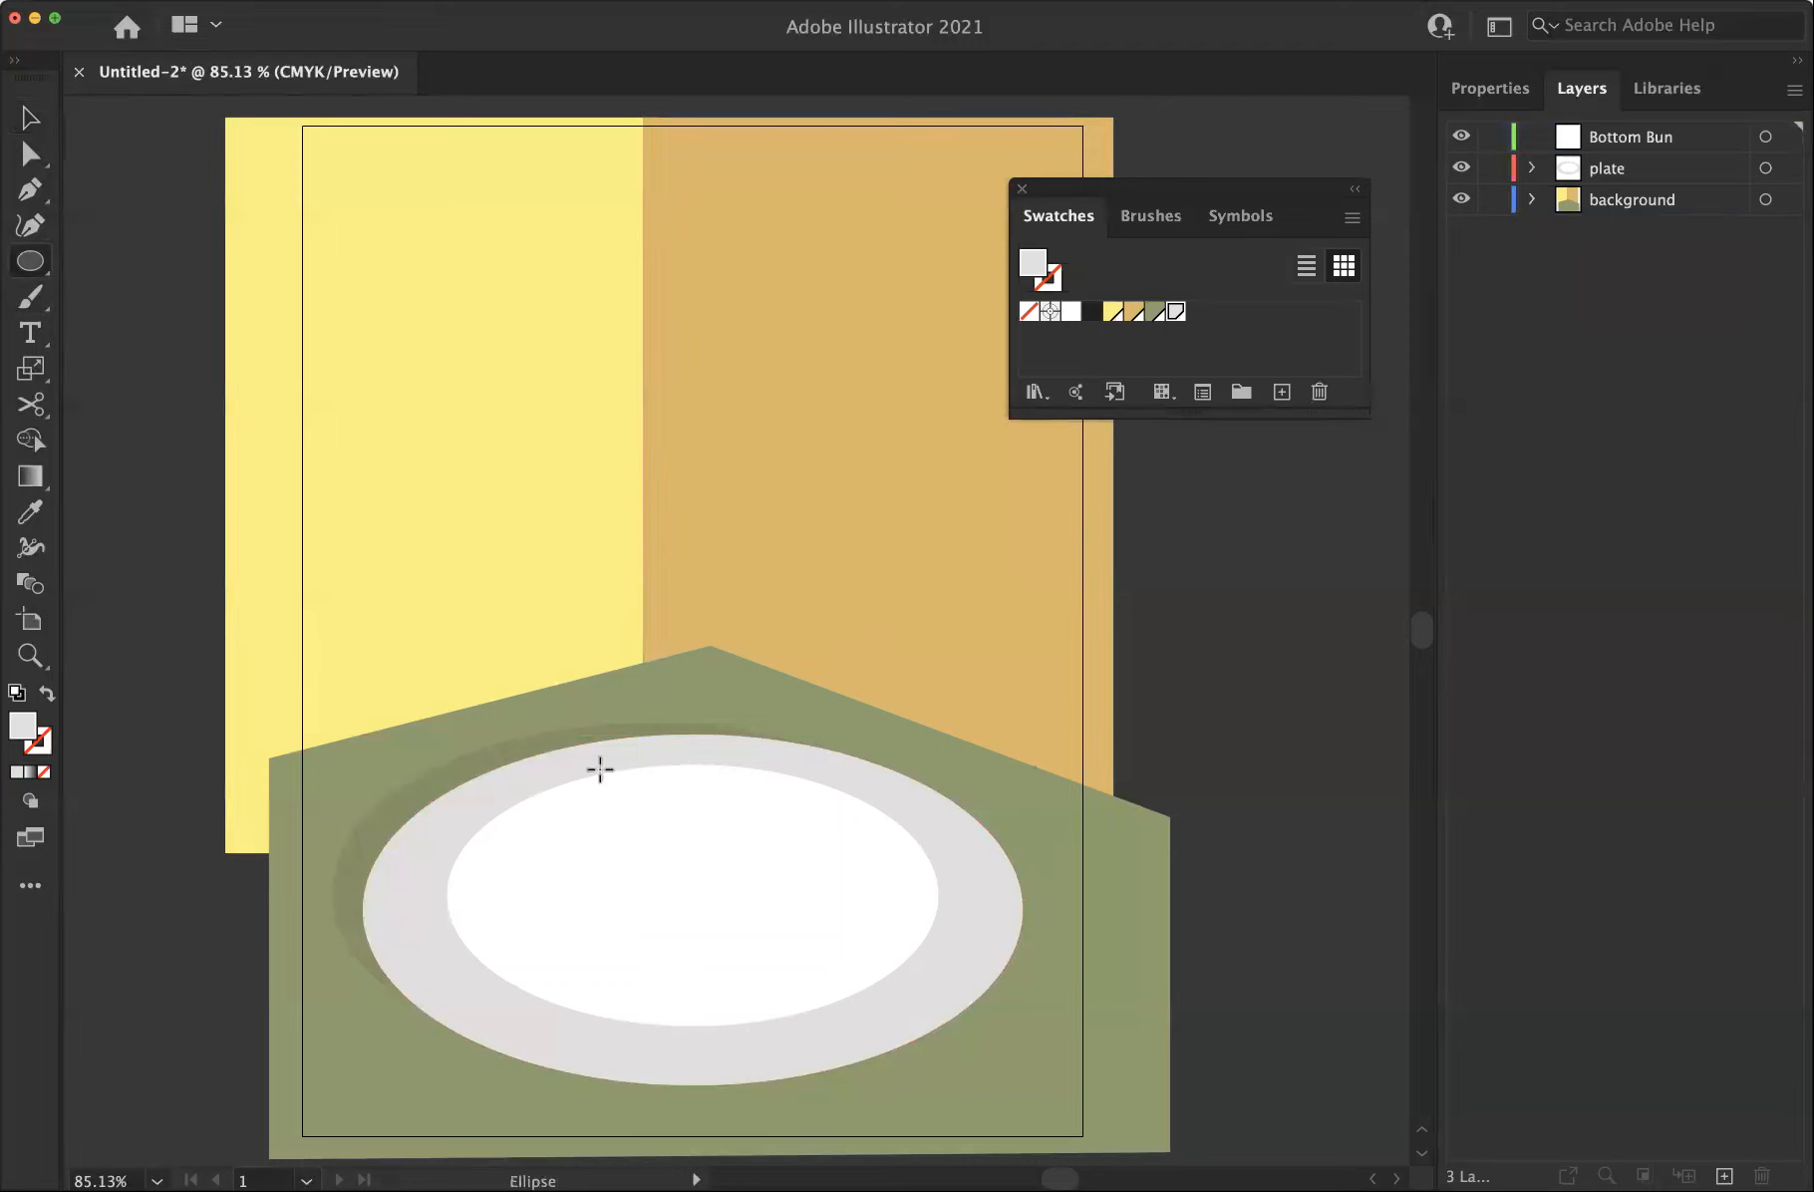
left_click_drag(559, 809, 857, 953)
key("Delete")
Make a smaller copy of the plate's white ellipse, fill it with the tan C=2 M=21 Y=67 K=11 swatch and move it slightly up
left_click(32, 119)
left_click(722, 877)
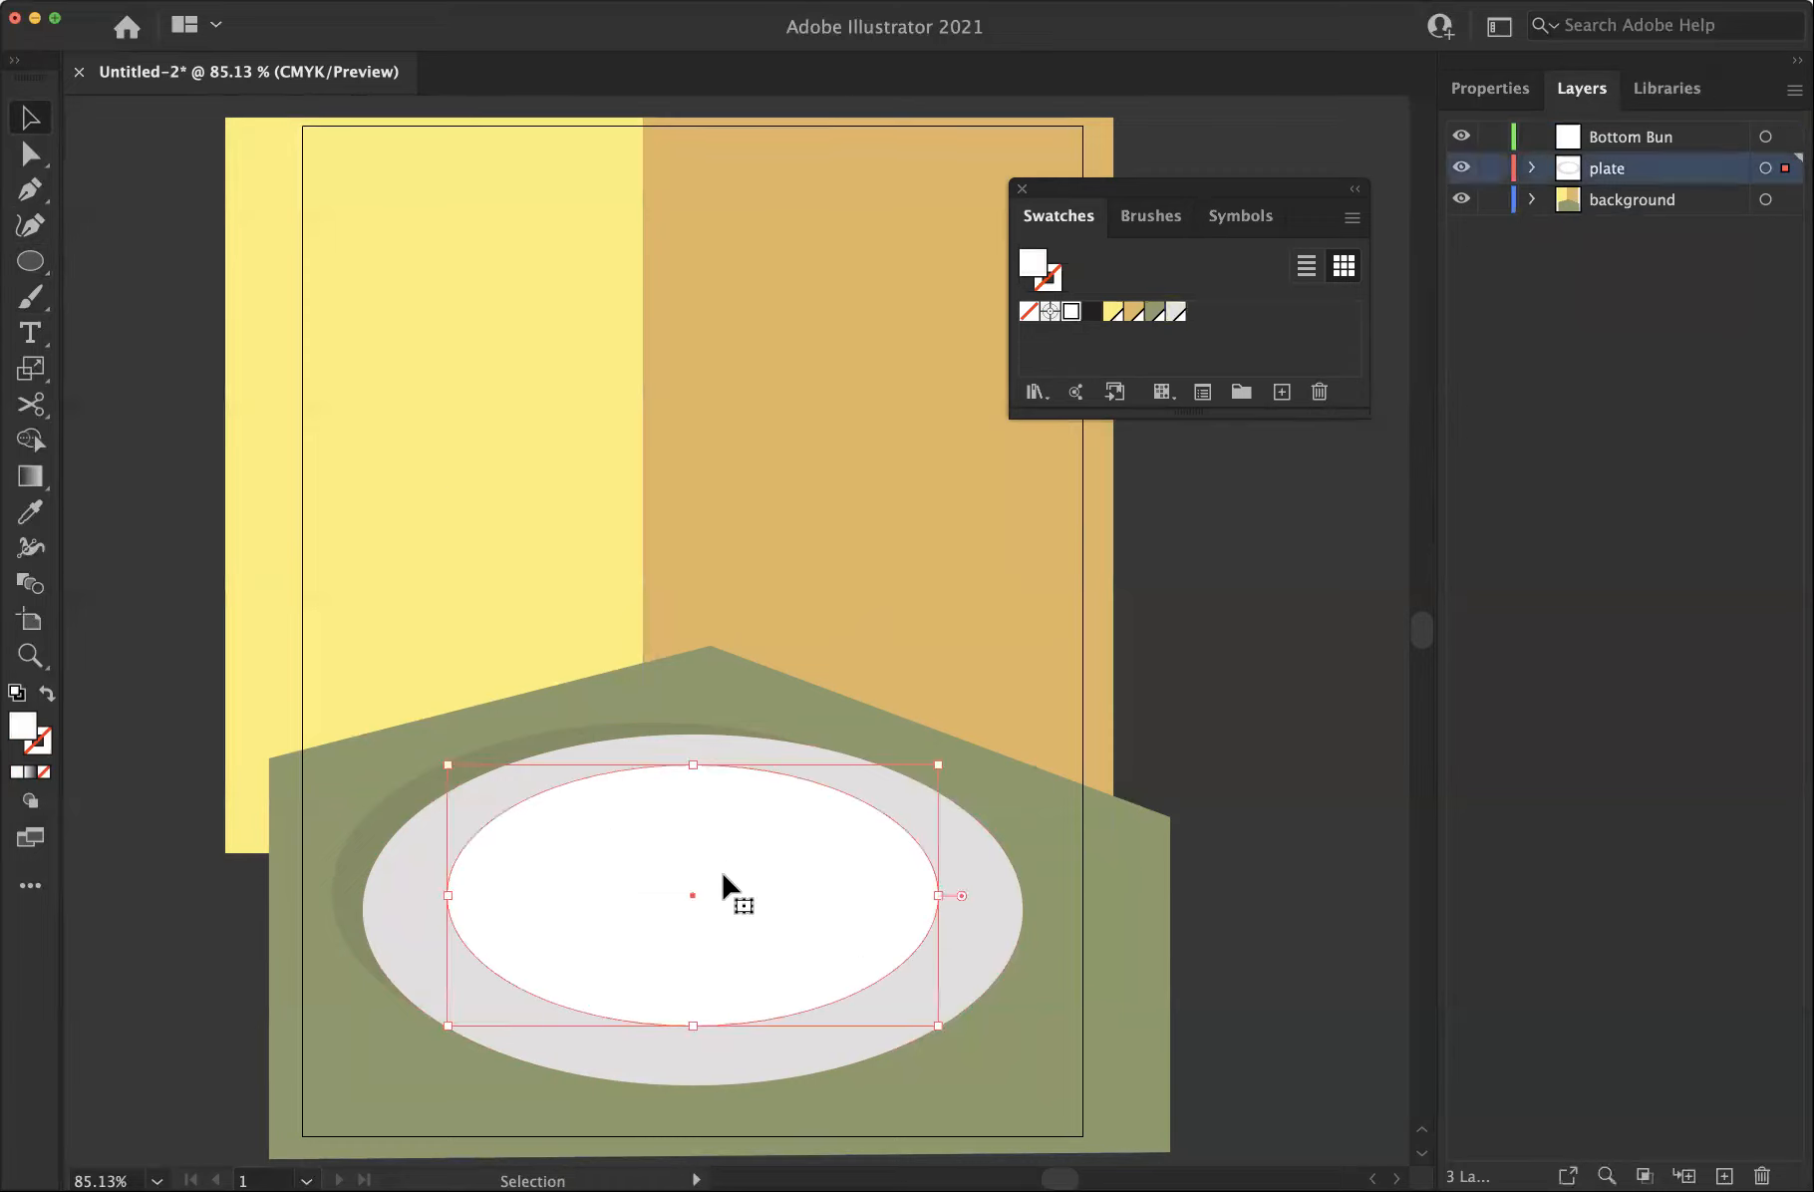
key("a")
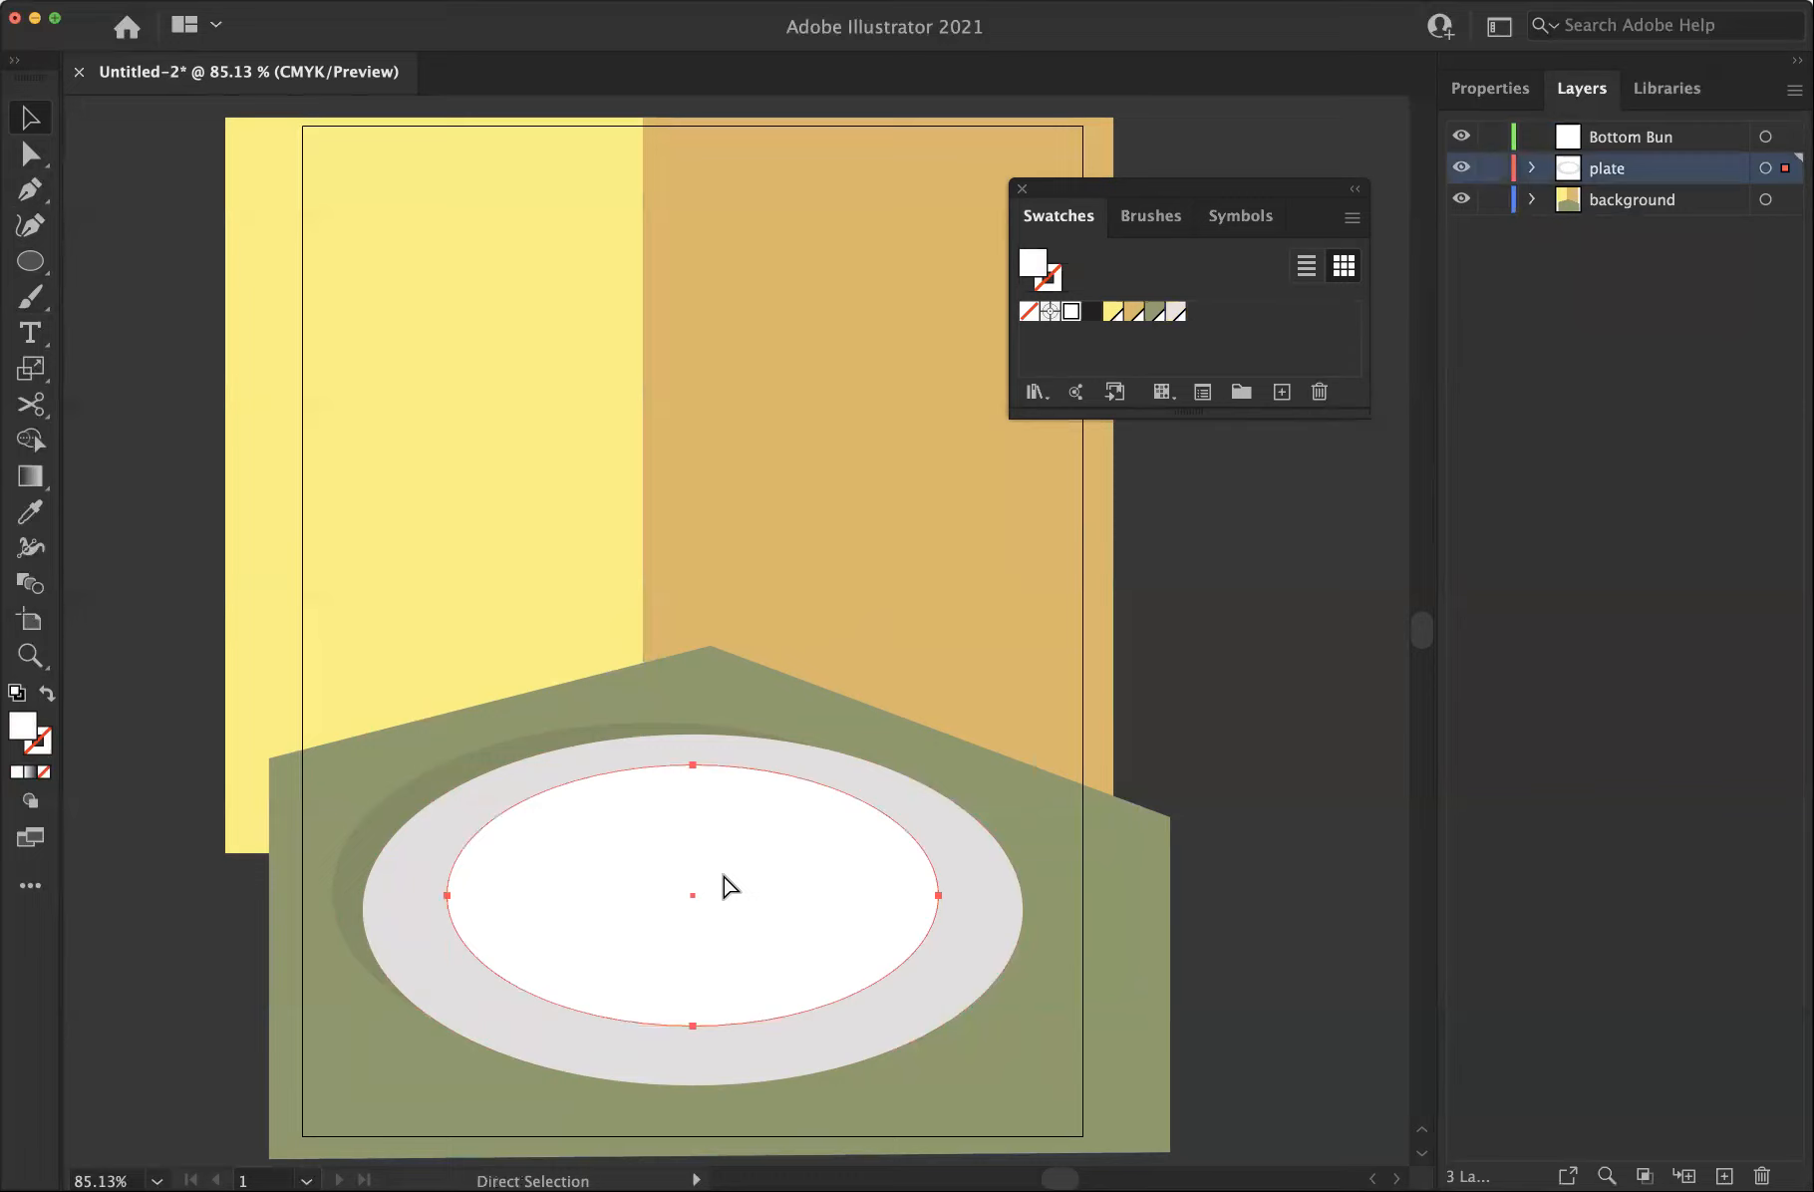
key("v")
left_click_drag(937, 1027, 877, 994)
left_click(1128, 317)
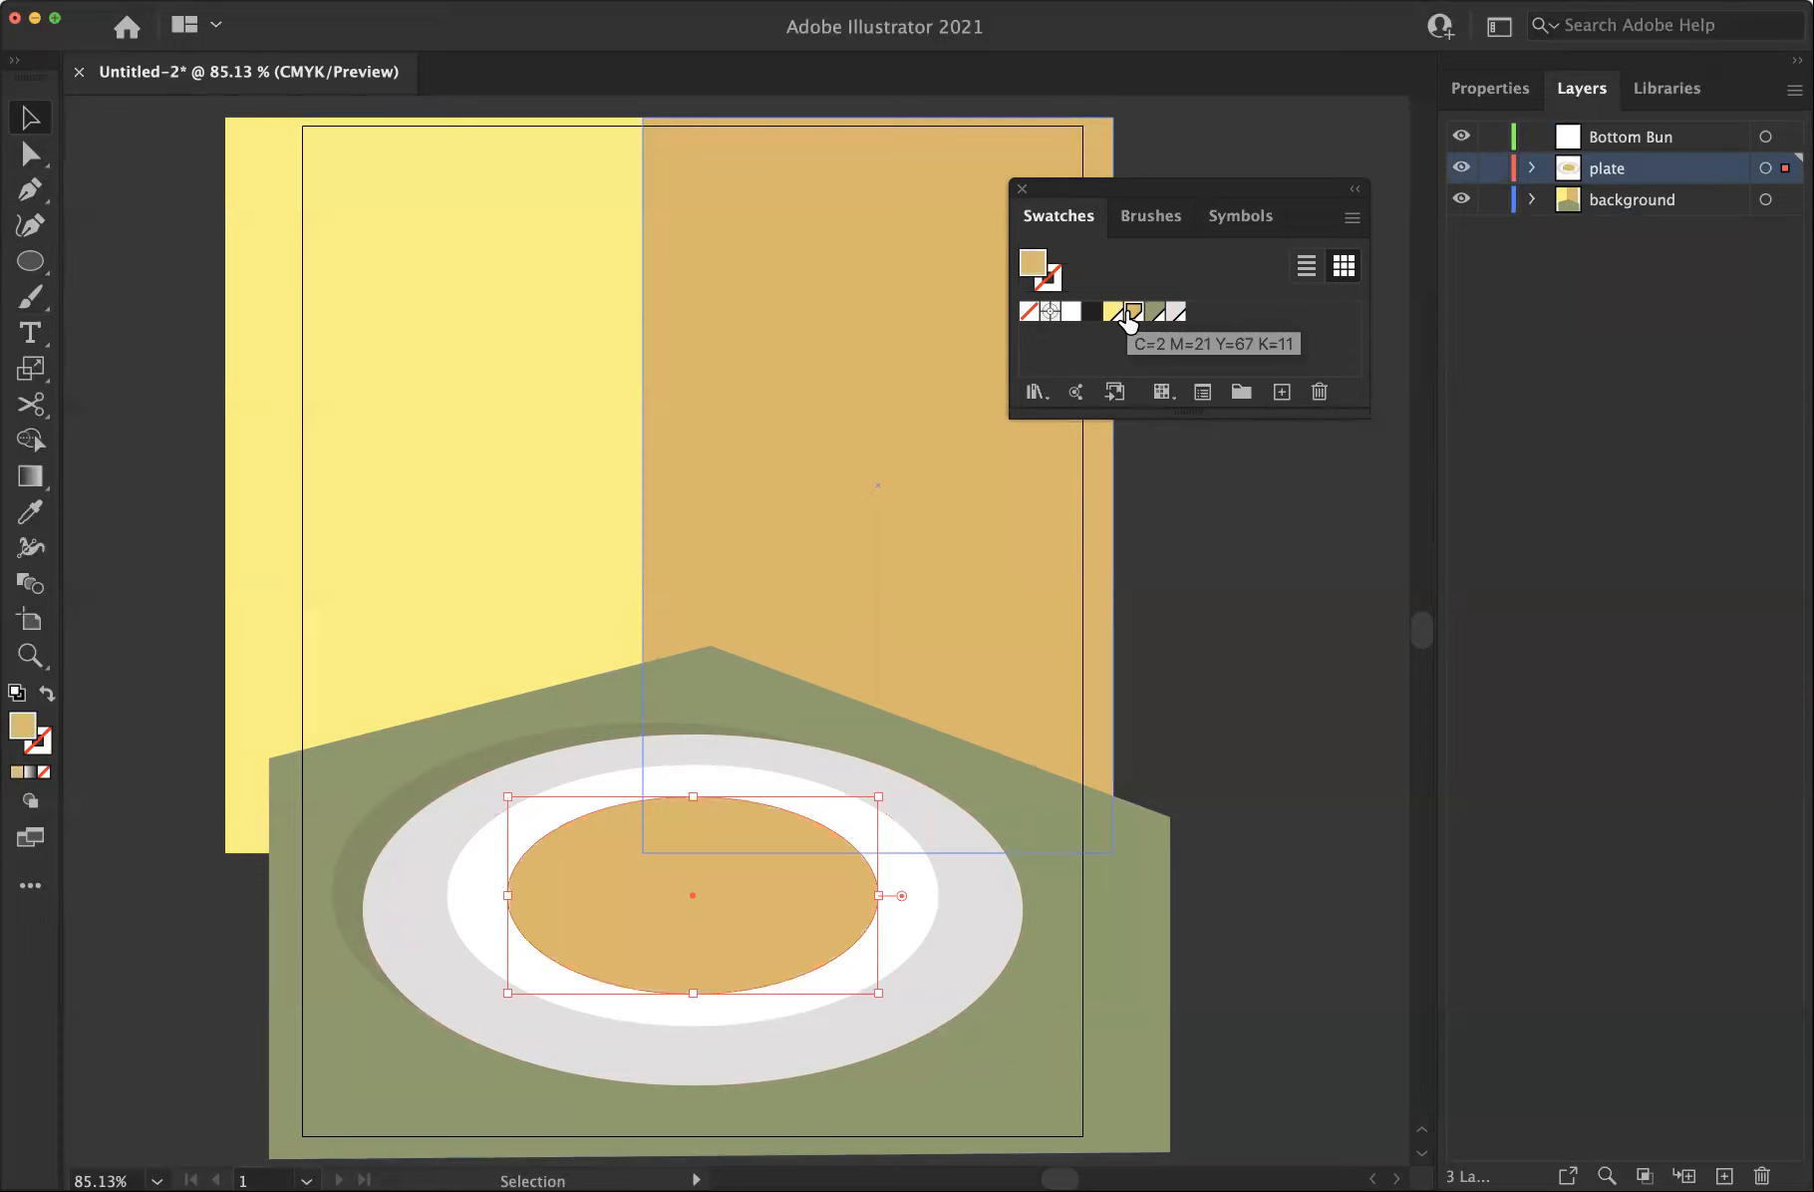
left_click_drag(755, 871, 758, 846)
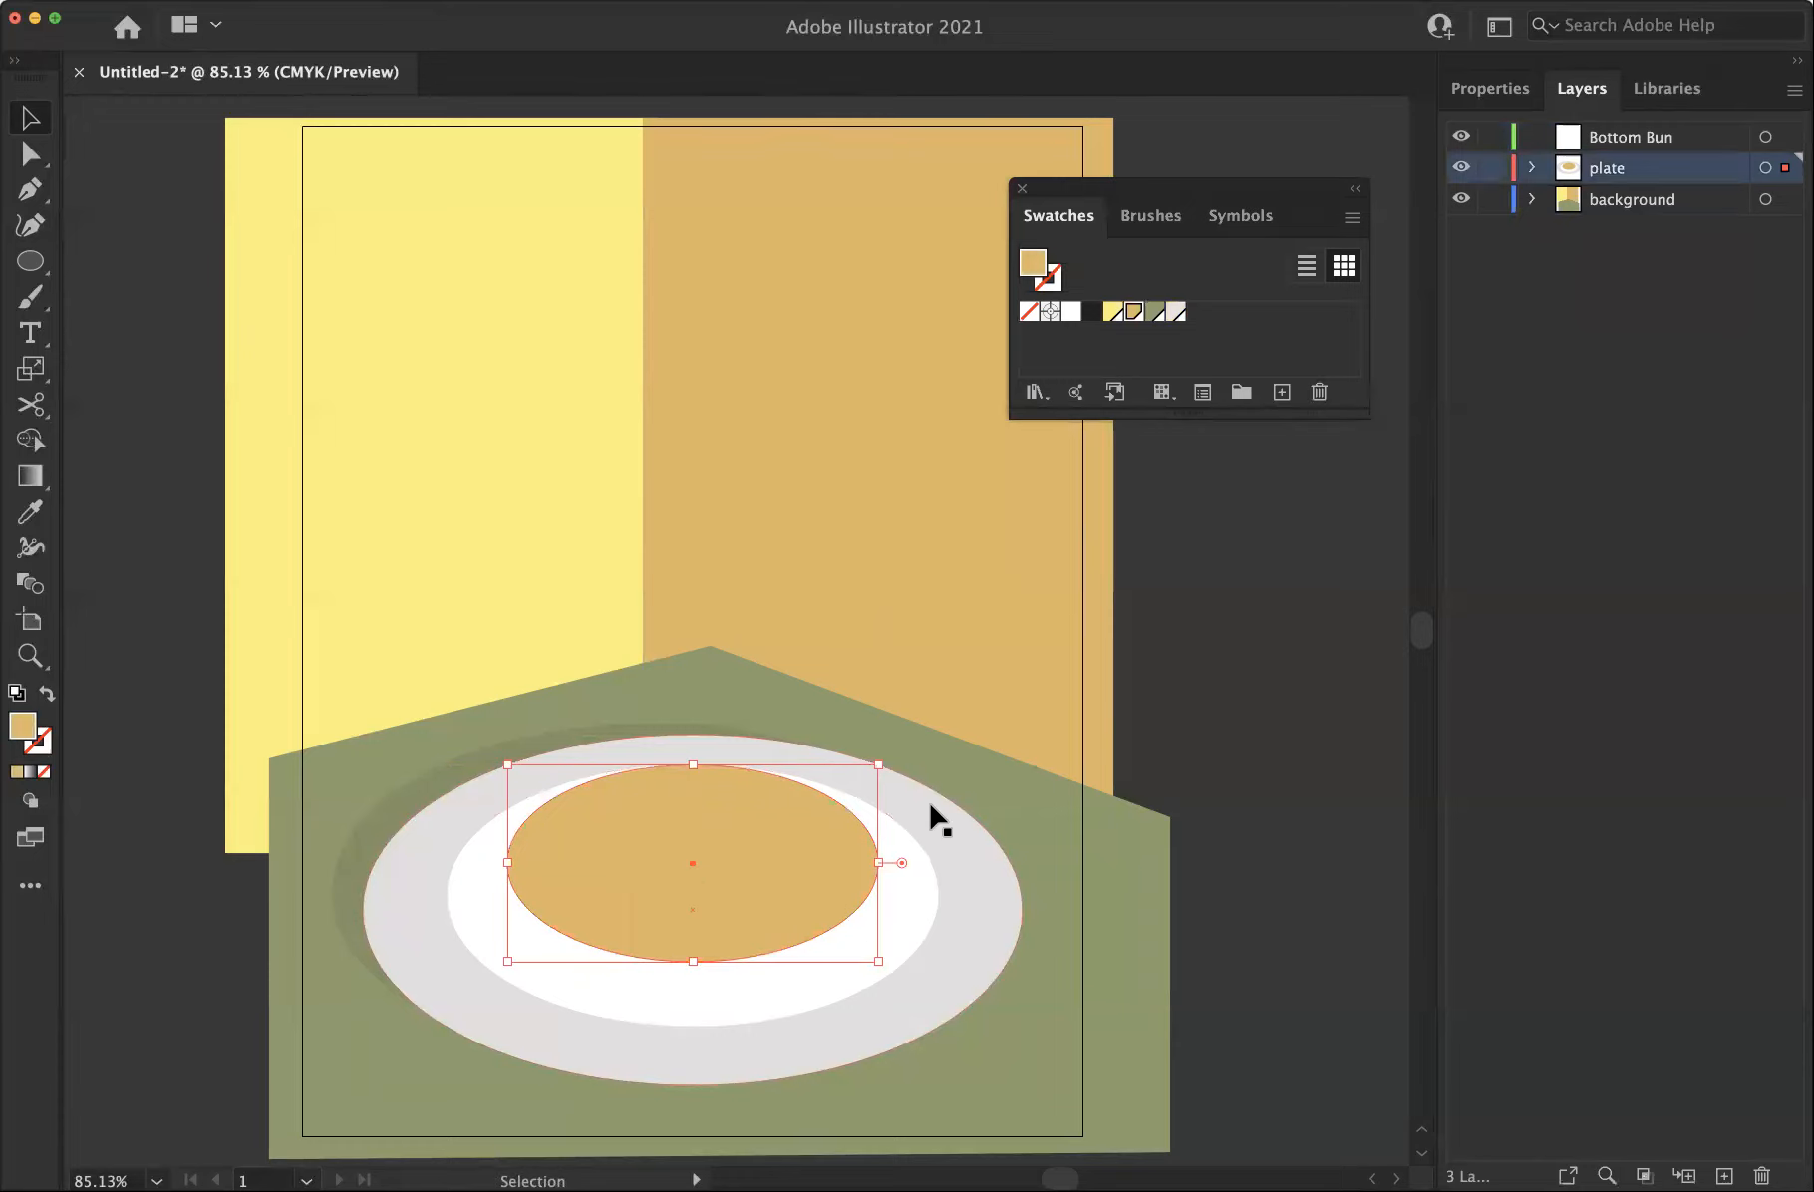
left_click(1160, 756)
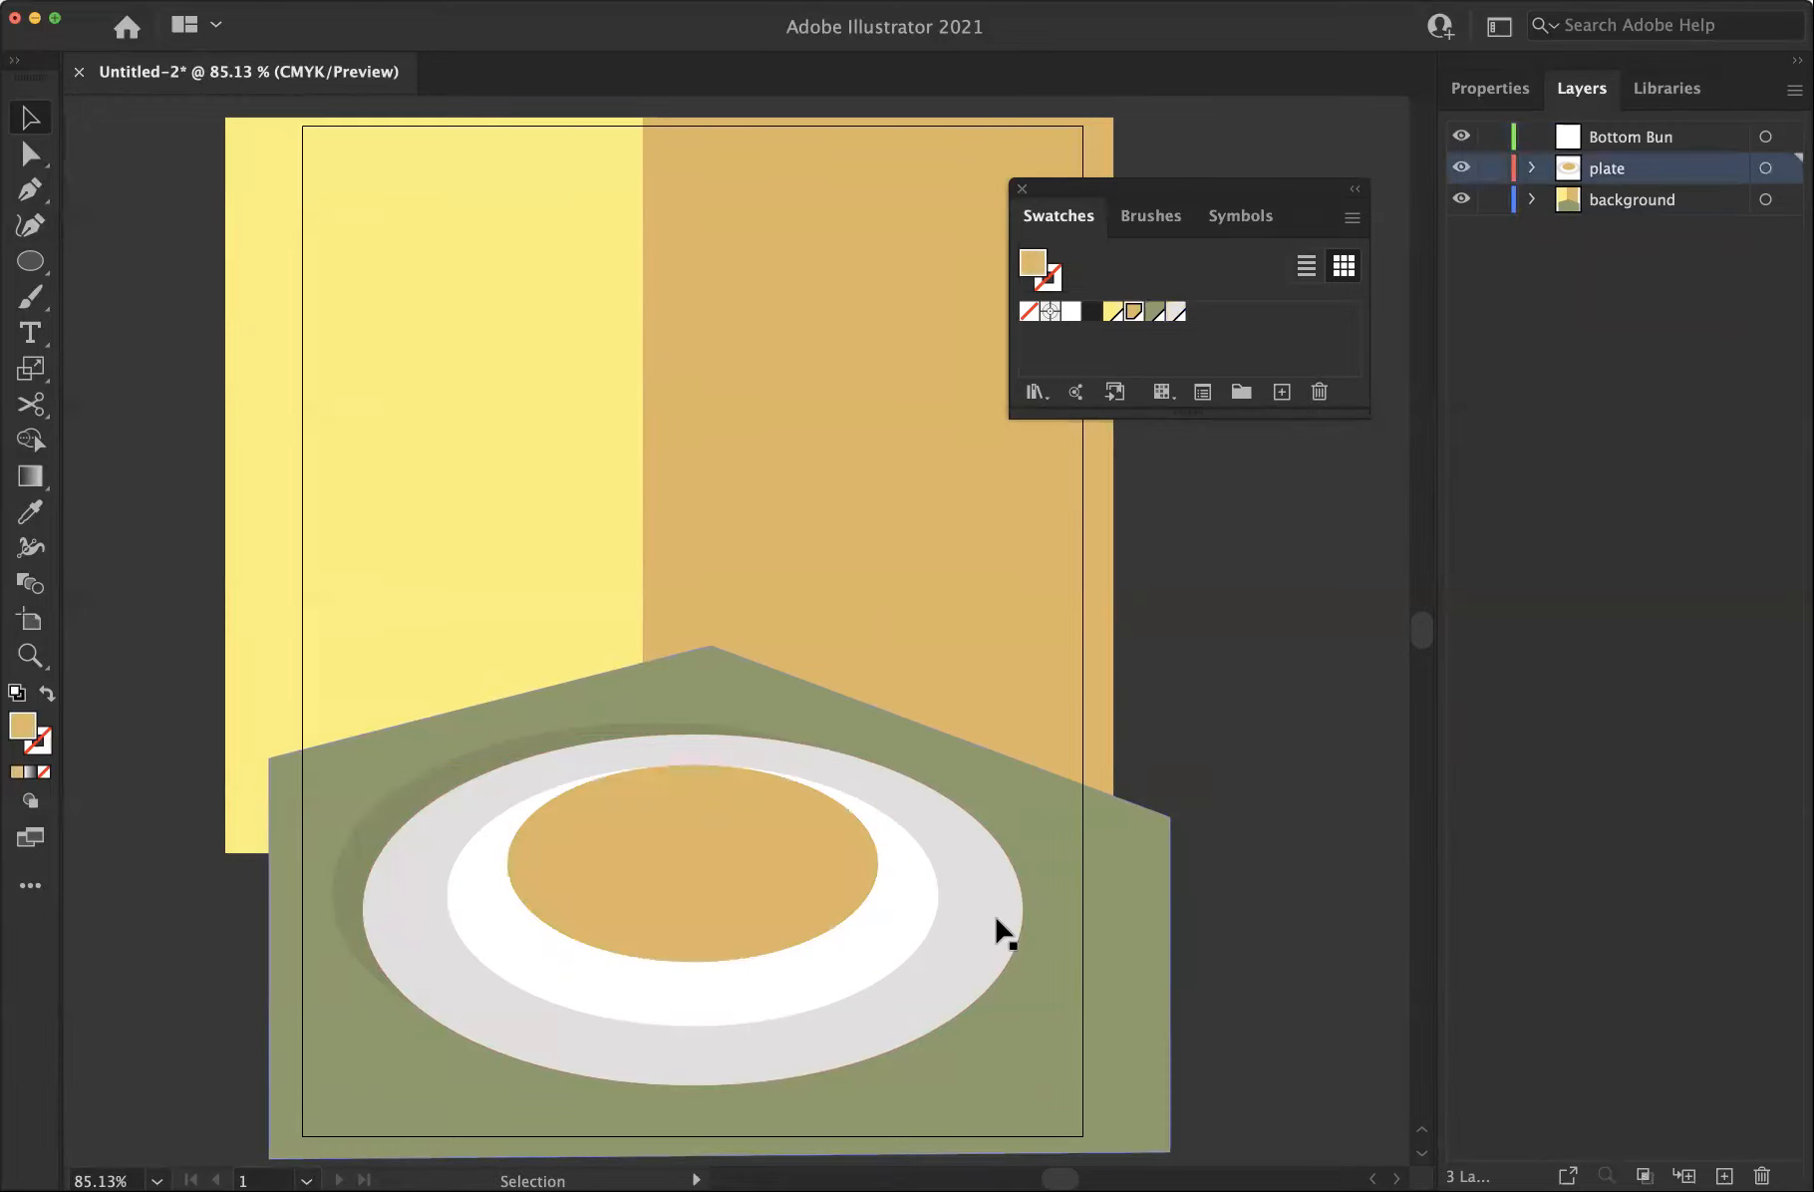
Duplicate the tan ellipse in place behind the original and stretch the copy downward to form the bun's side
left_click(758, 908)
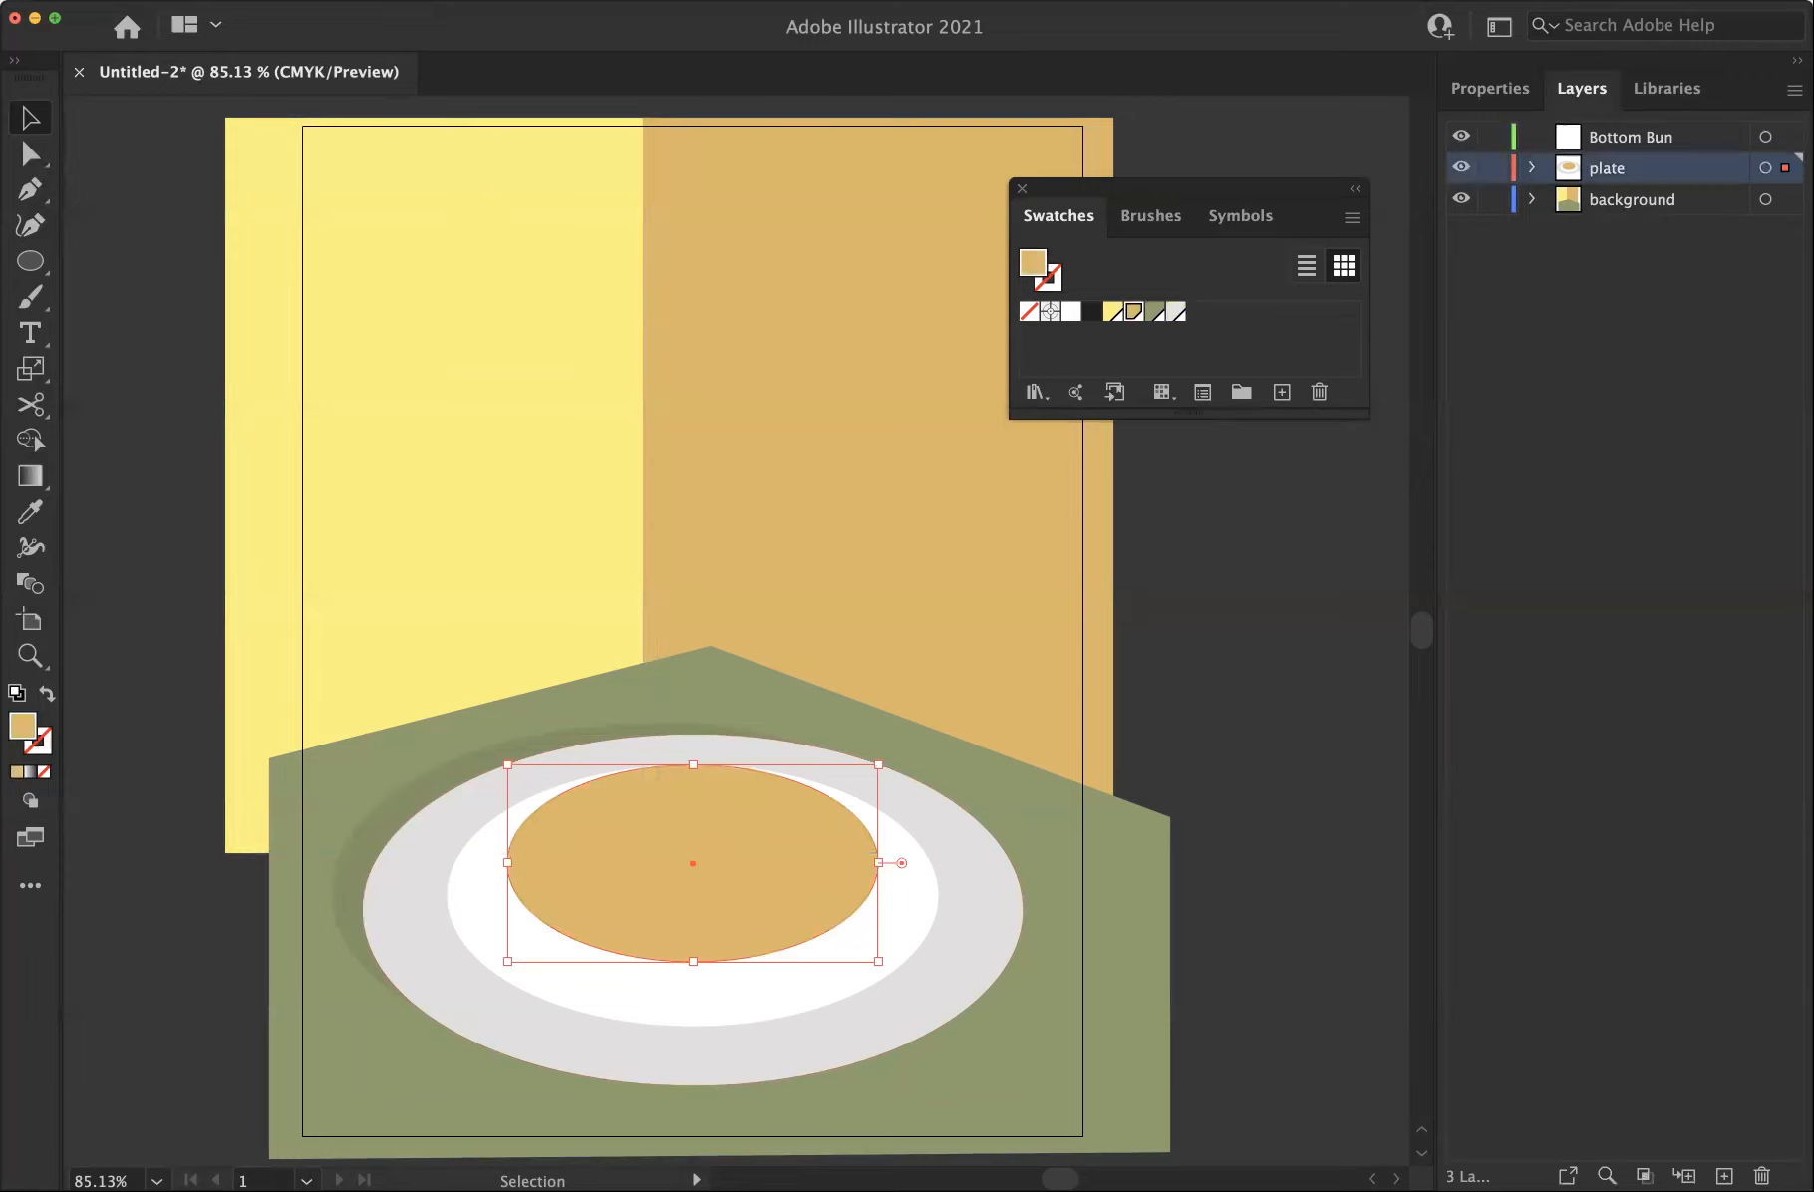
left_click(169, 2)
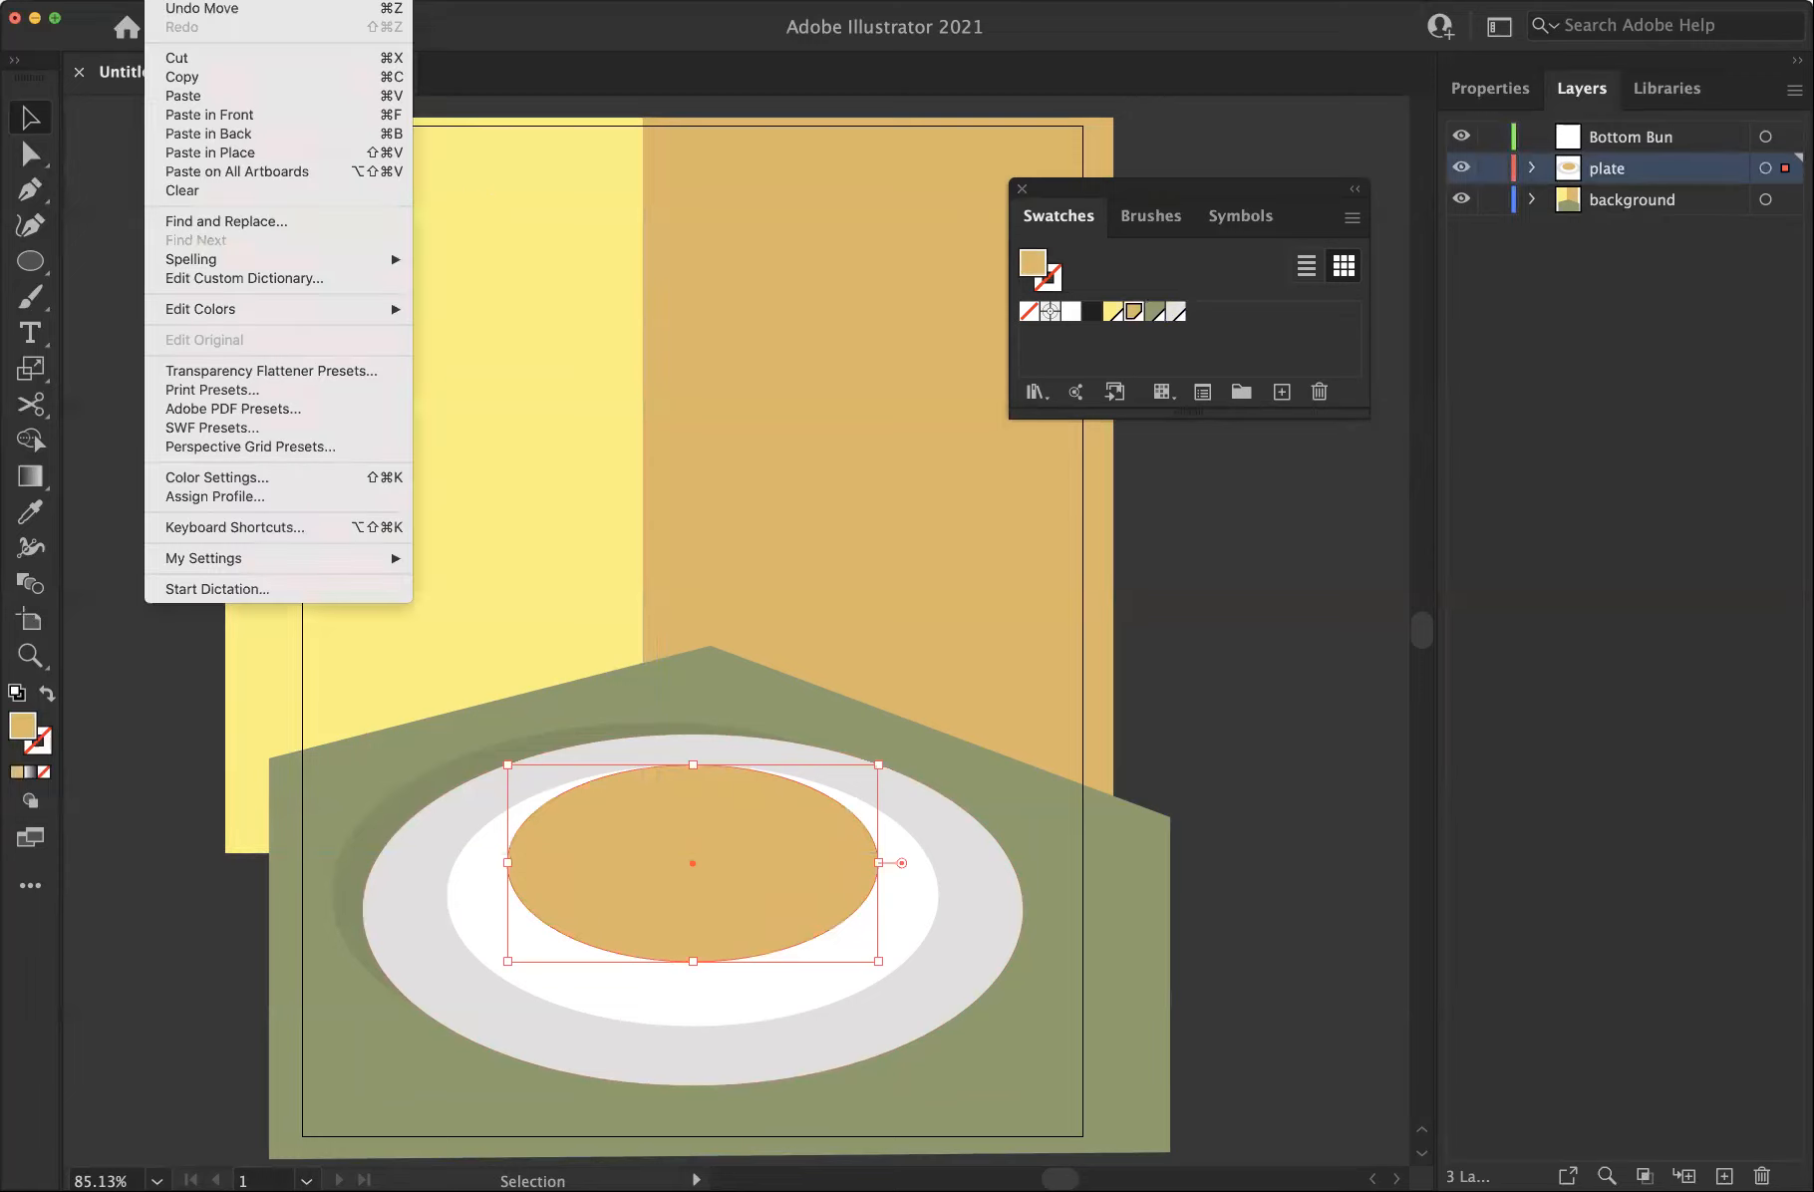
left_click(179, 77)
left_click(200, 115)
left_click_drag(693, 963, 692, 1006)
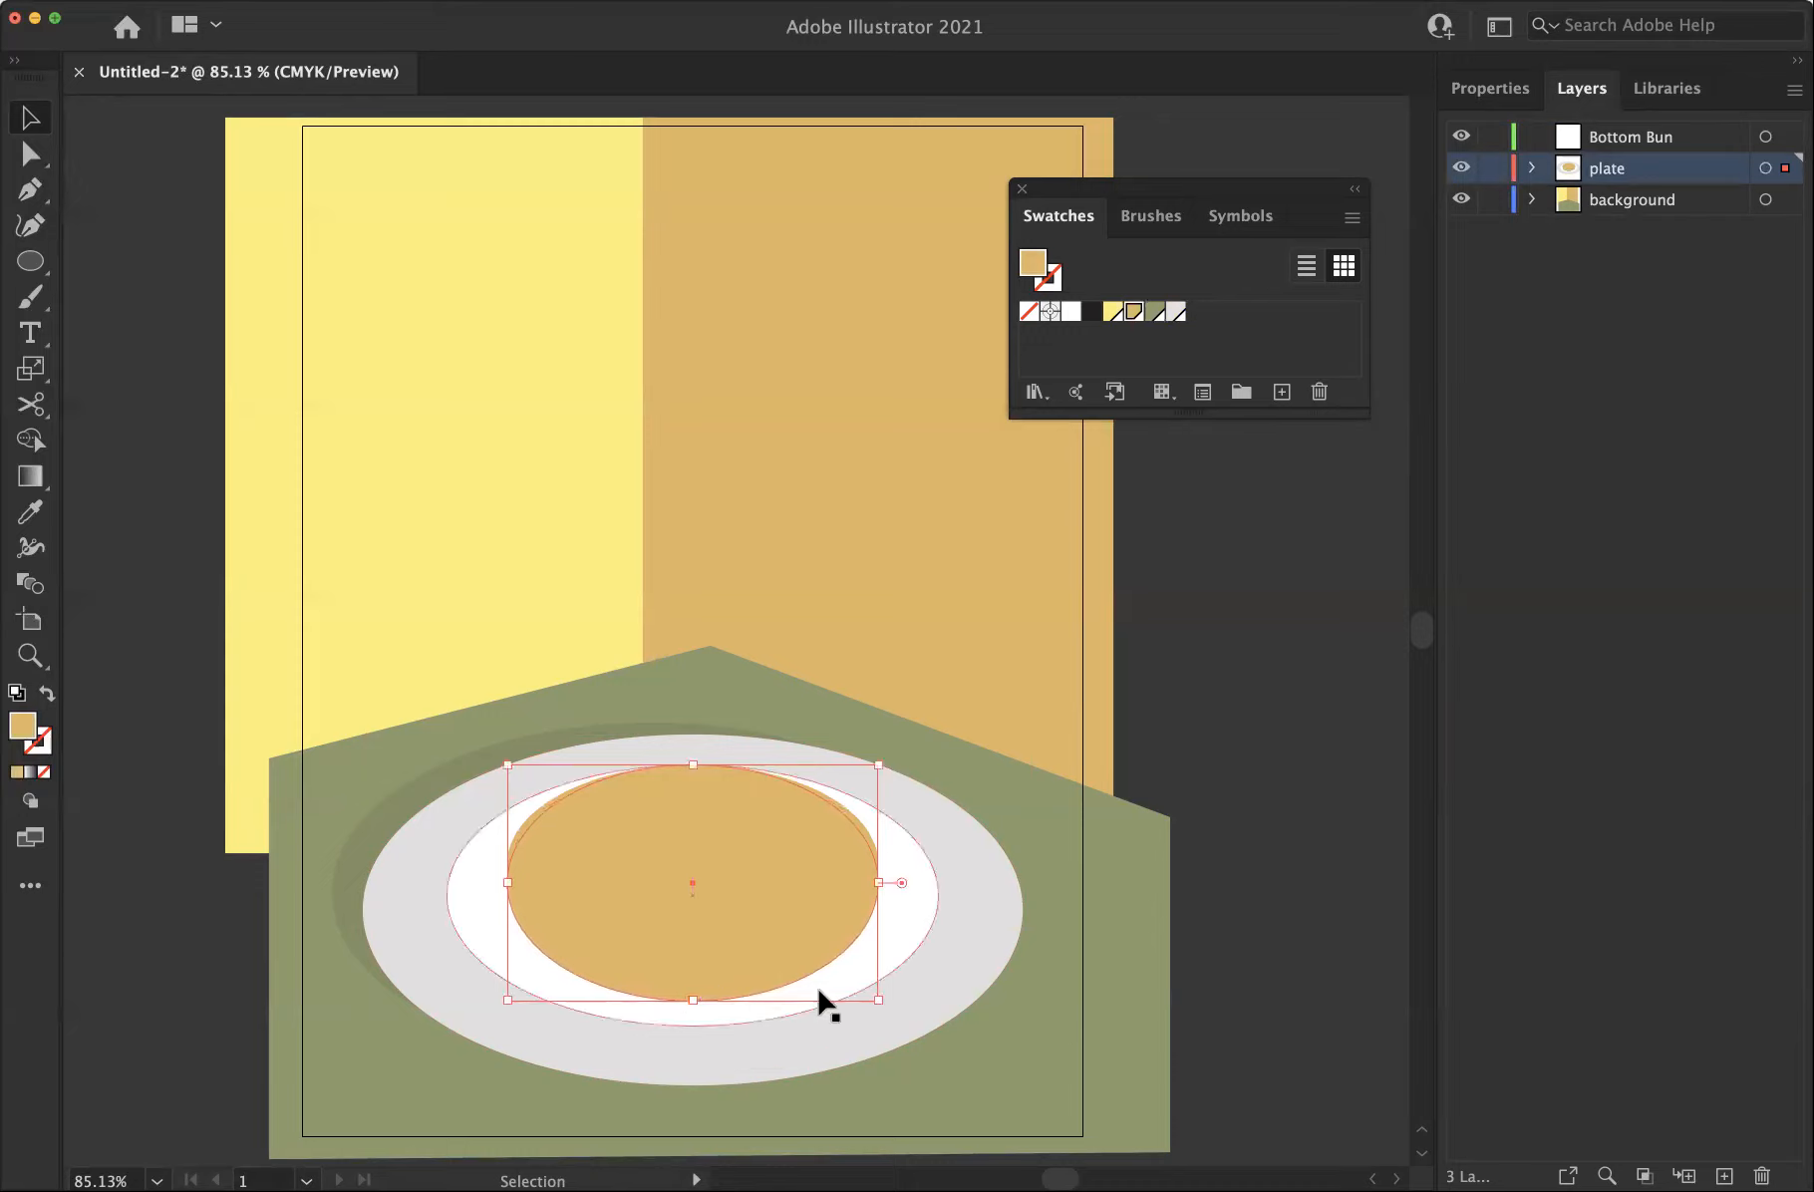
left_click(1282, 392)
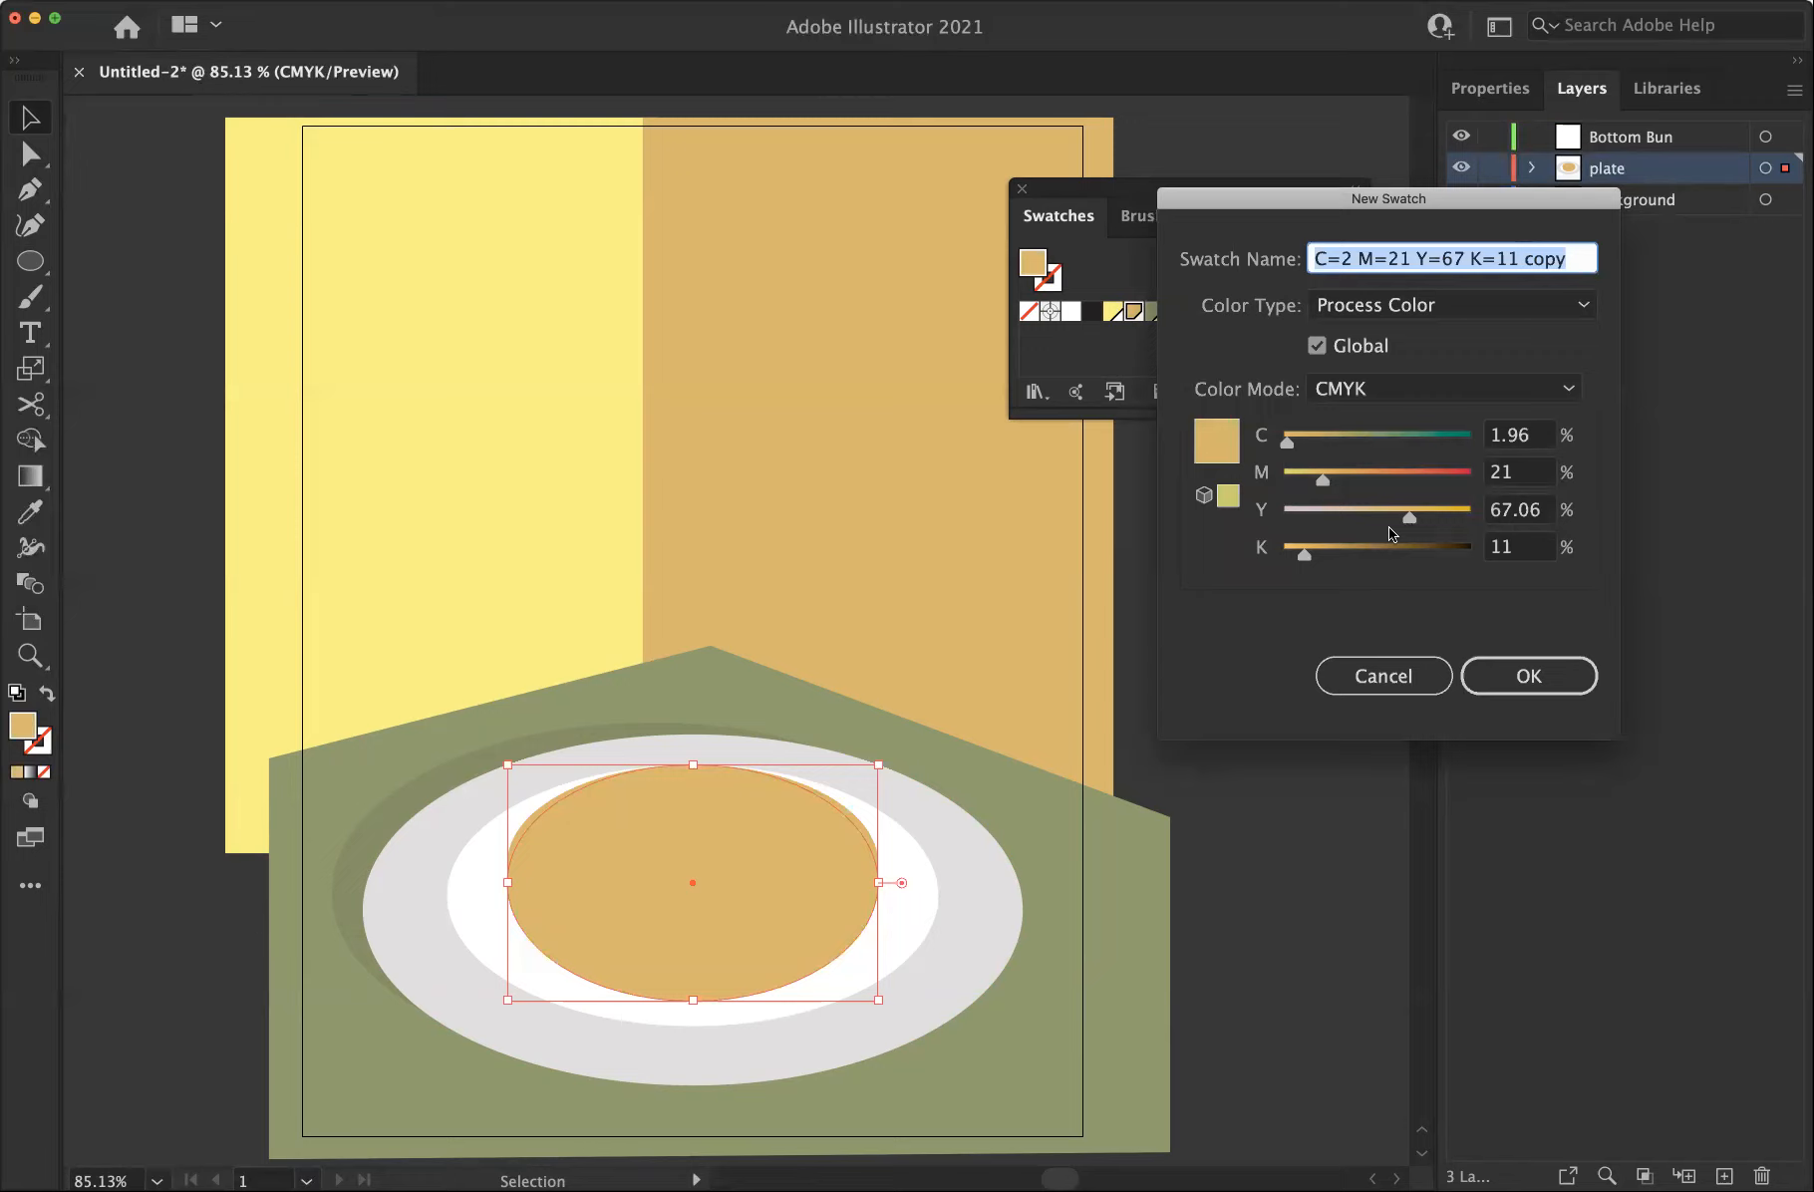
left_click_drag(1306, 560, 1357, 559)
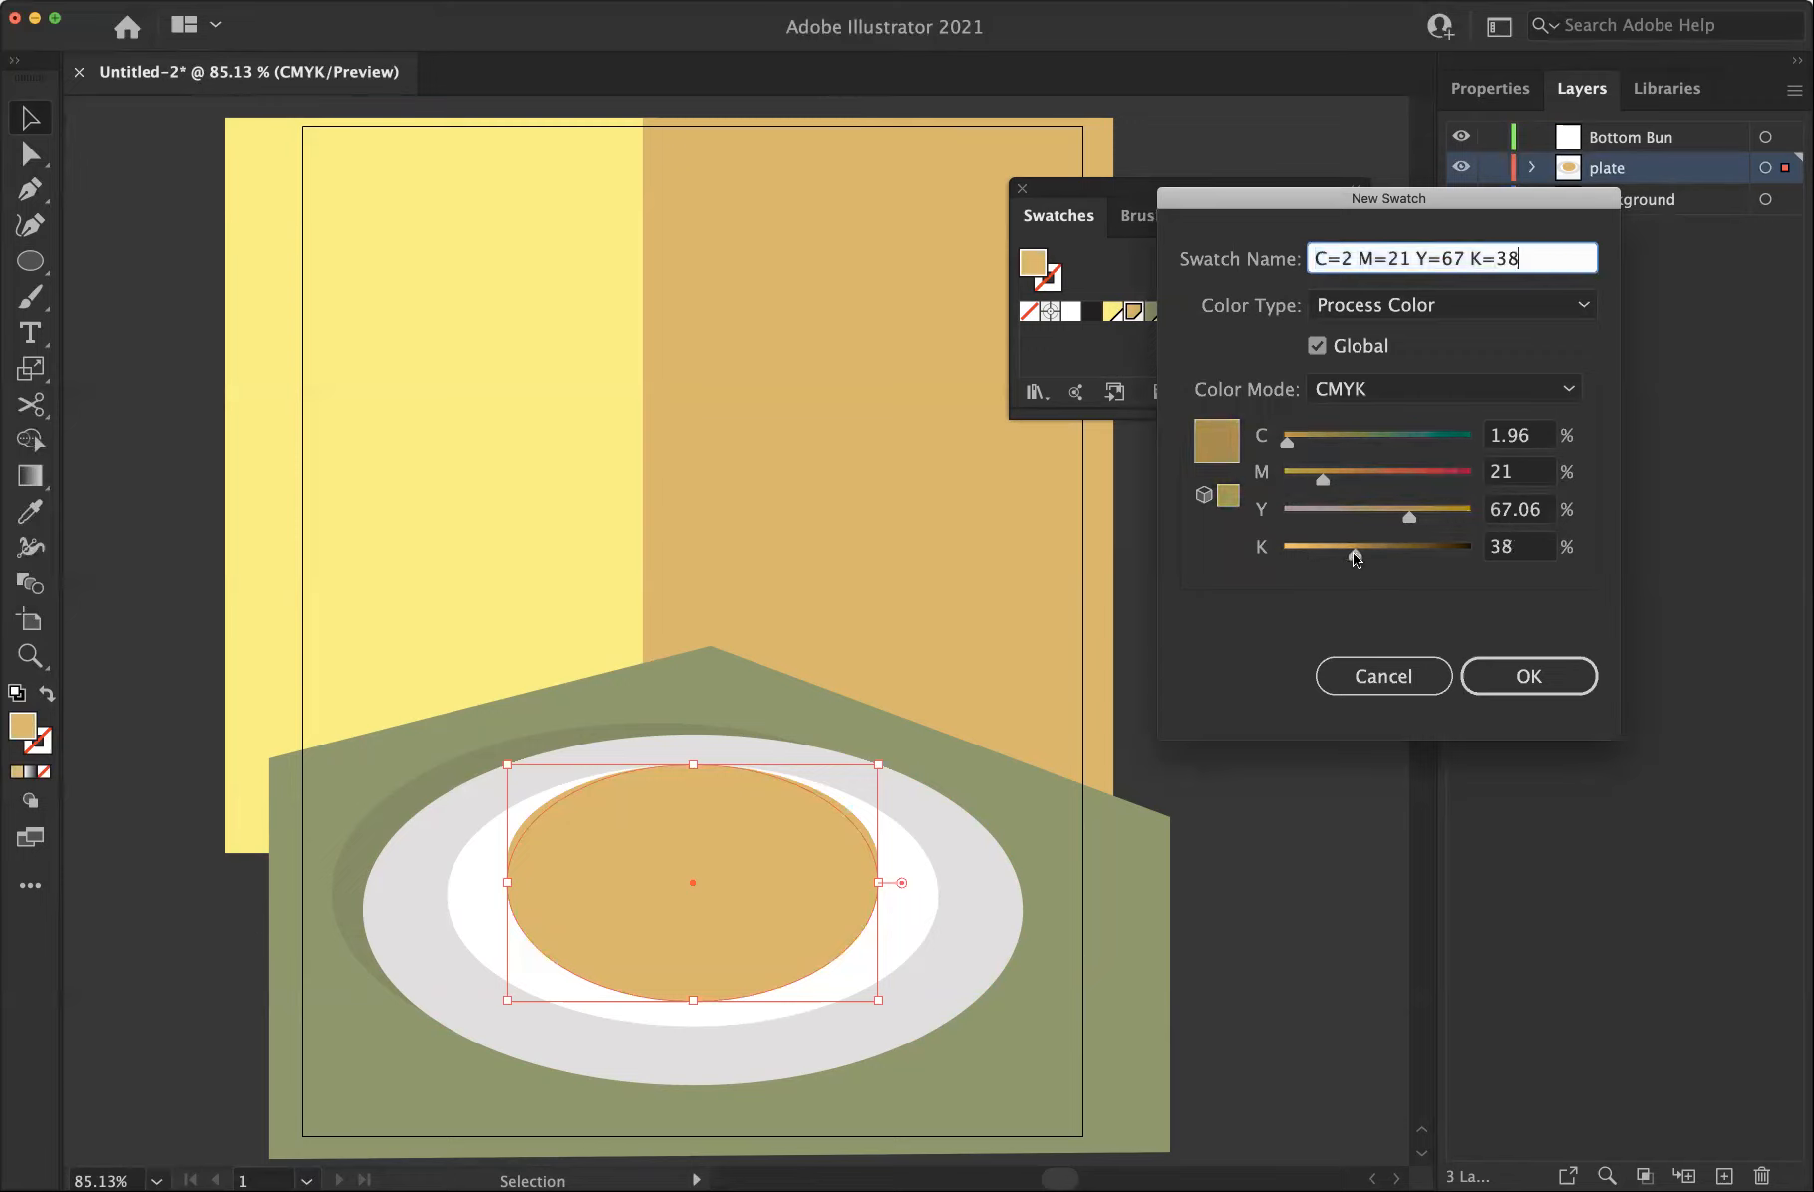
left_click(1403, 680)
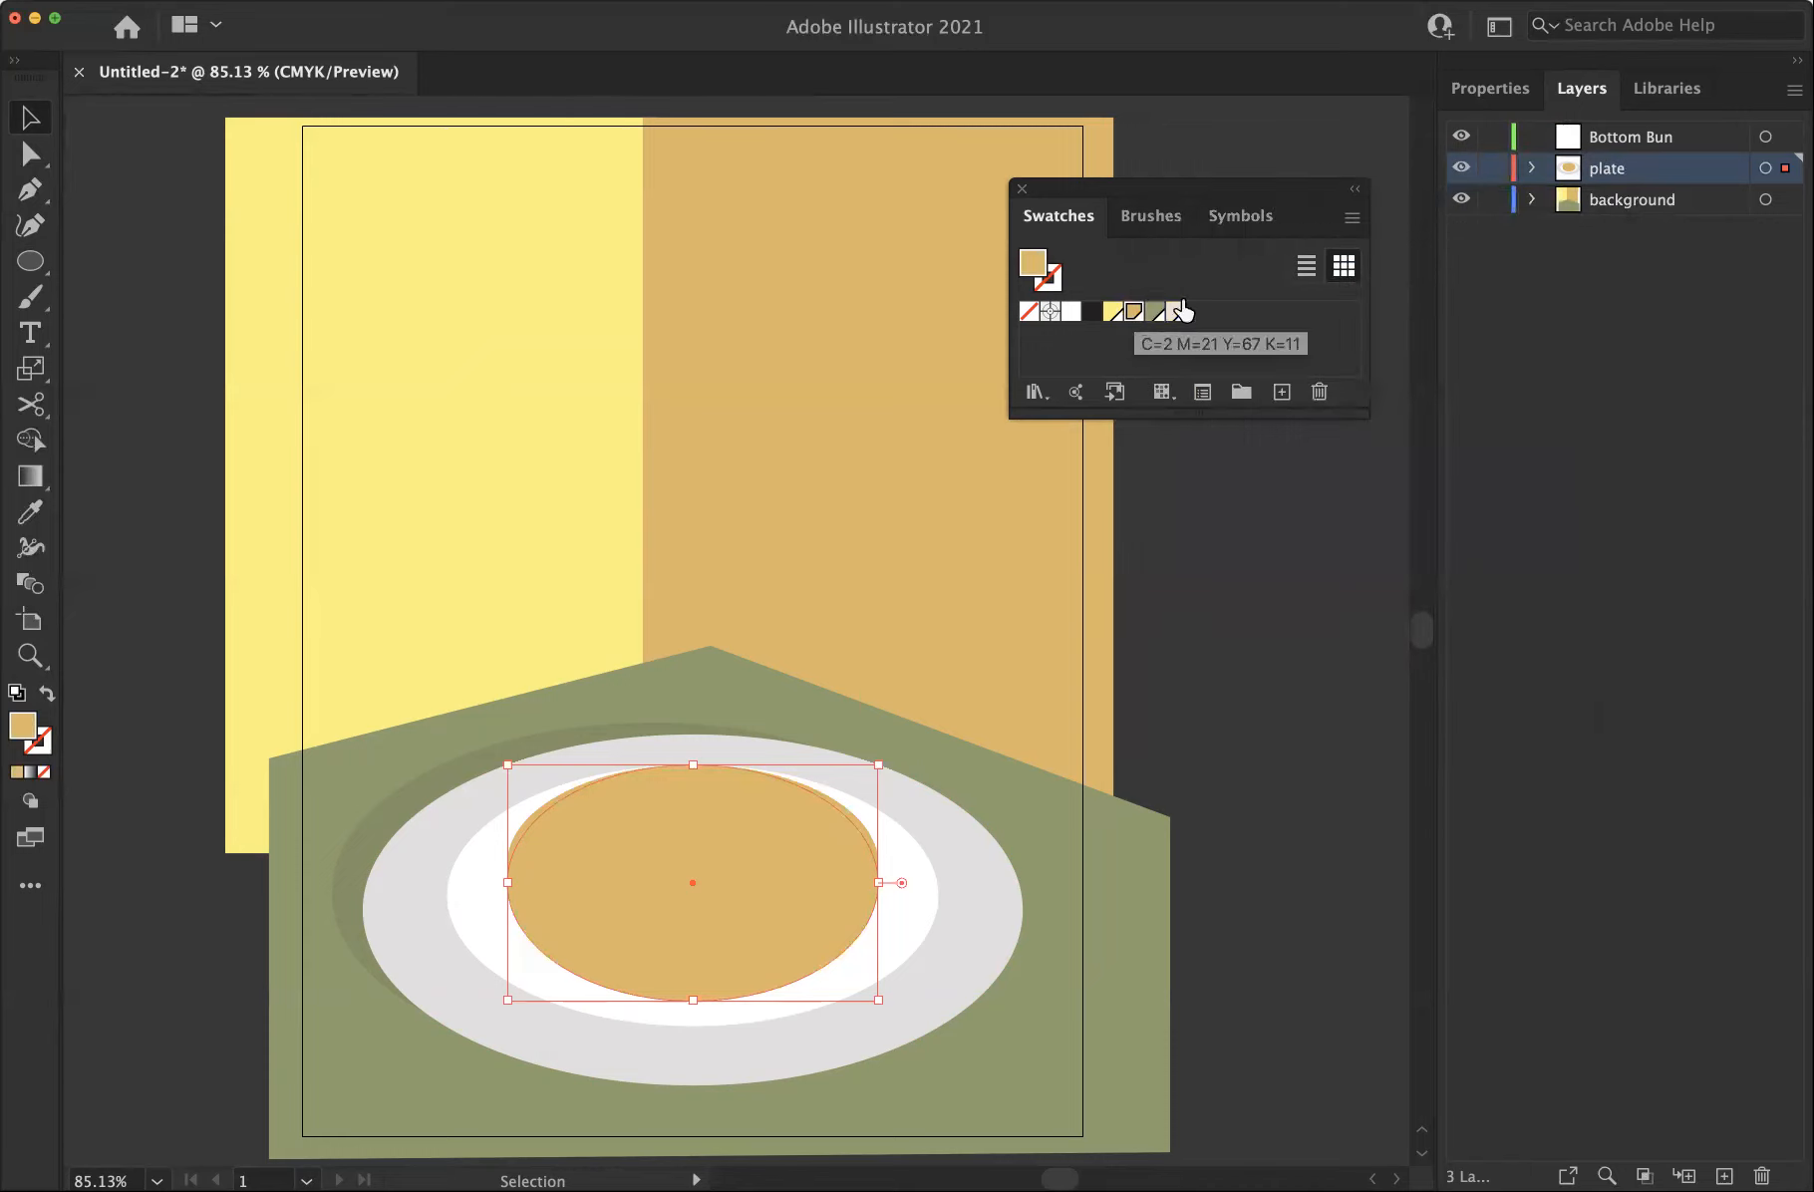
Fill the rear bun ellipse with a new global CMYK swatch of C=2 M=37 Y=67 K=35
left_click(1352, 220)
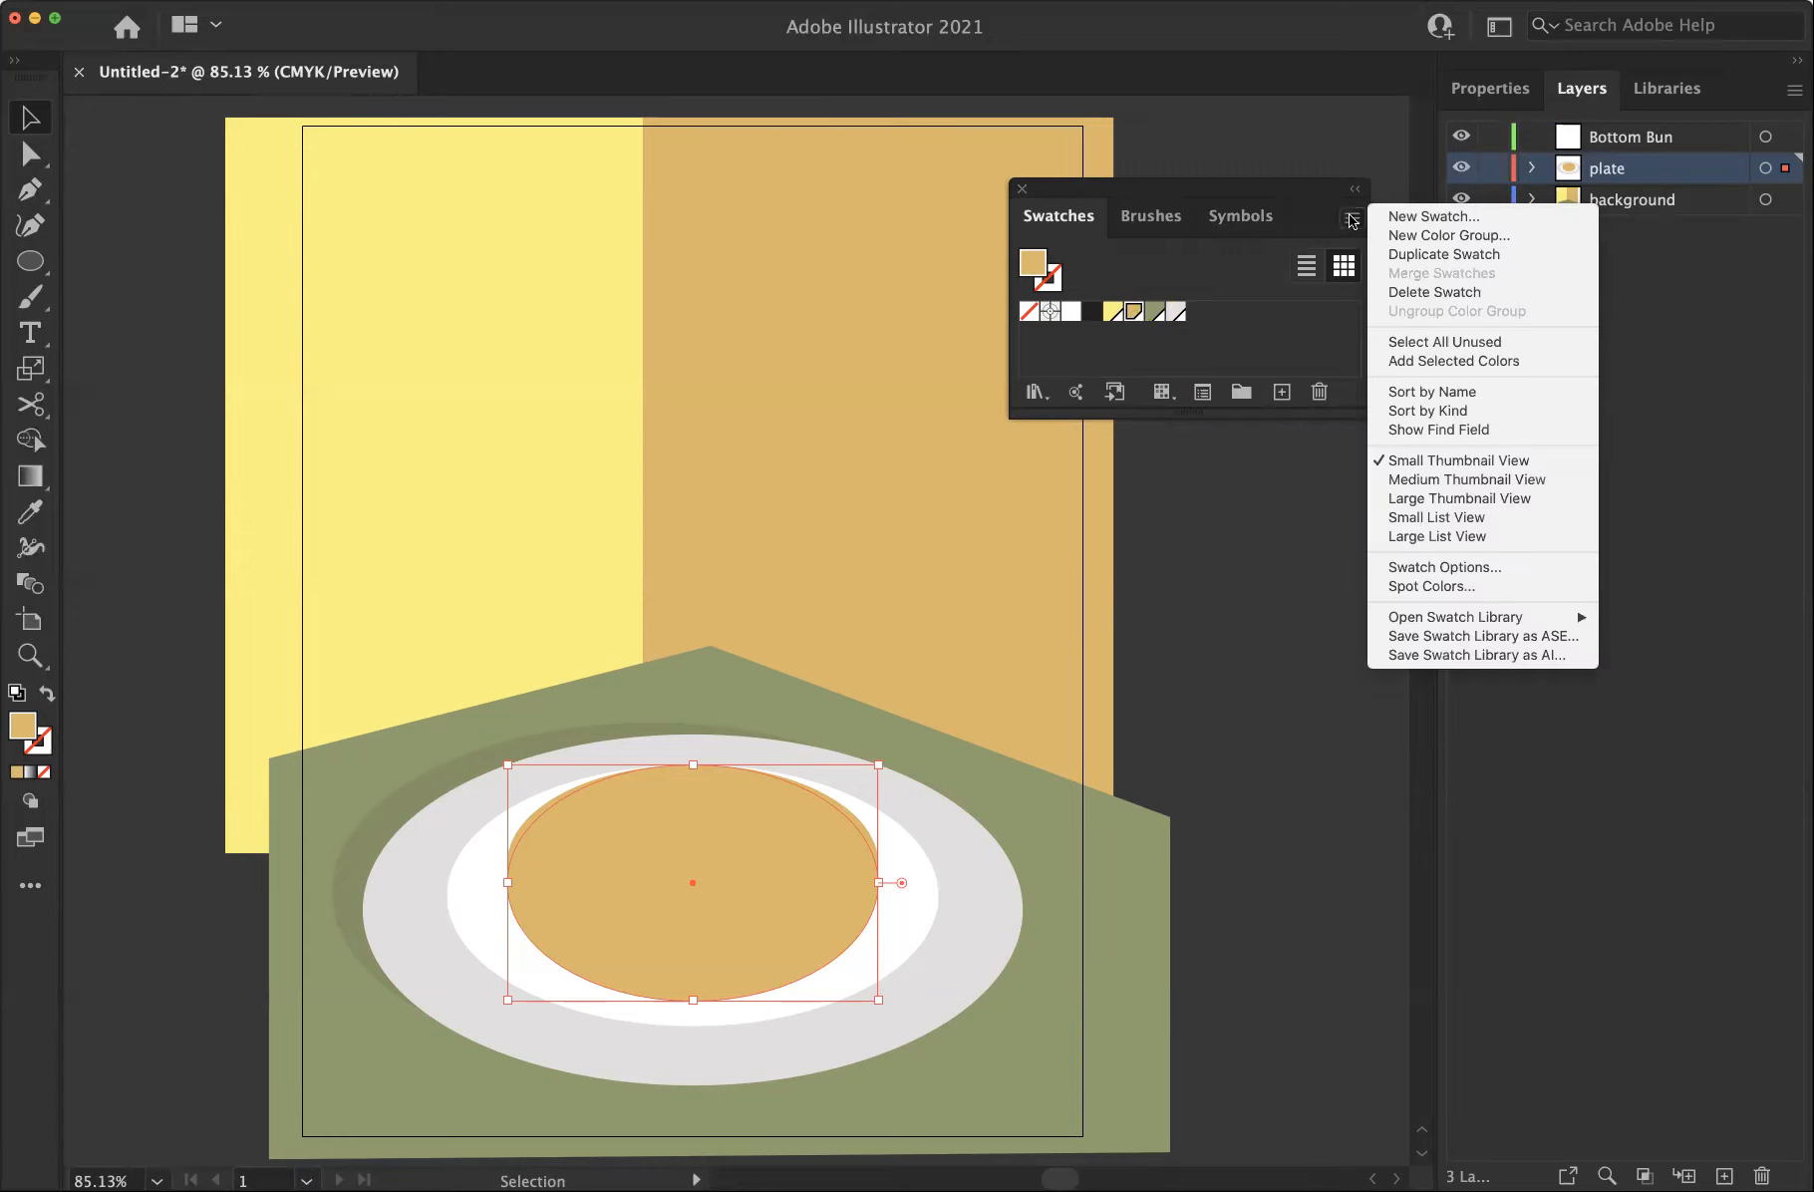
left_click(1426, 219)
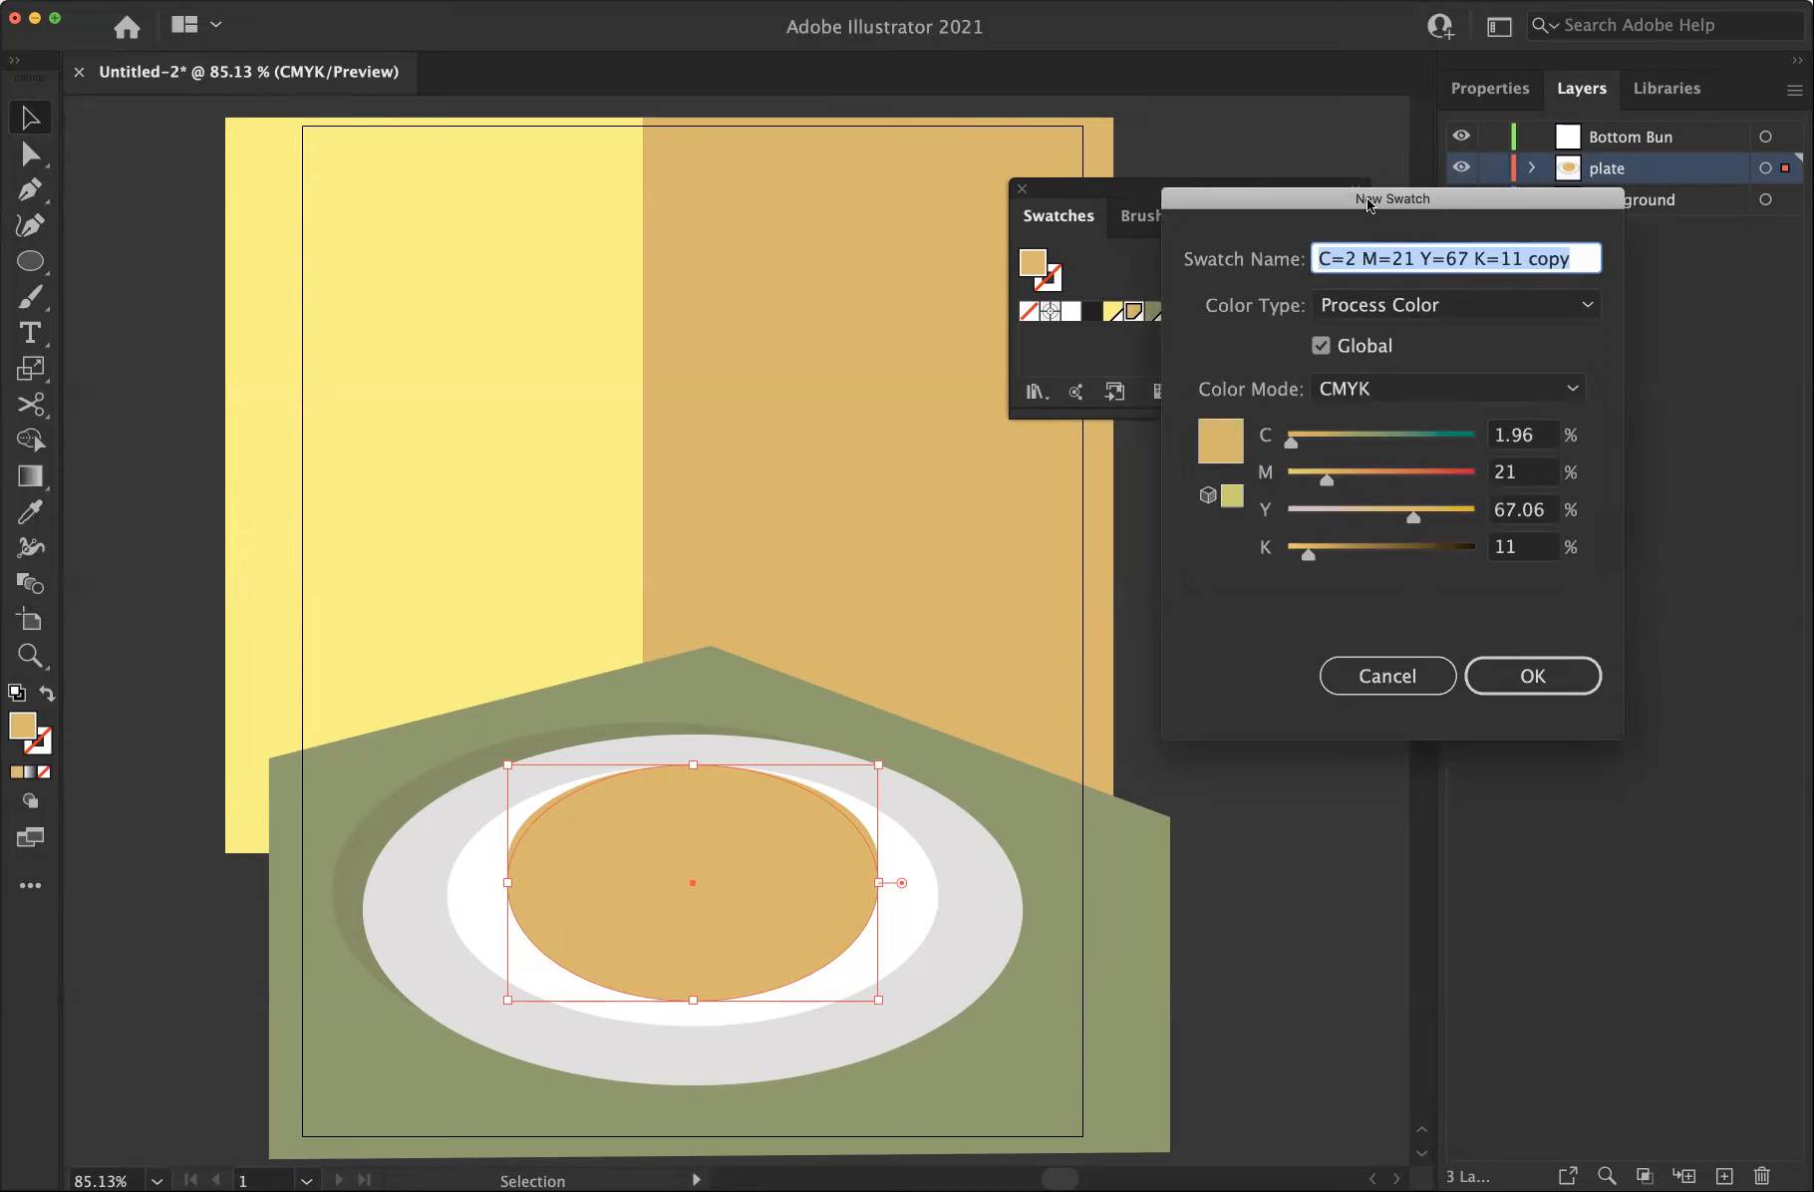
left_click_drag(1336, 199, 1478, 223)
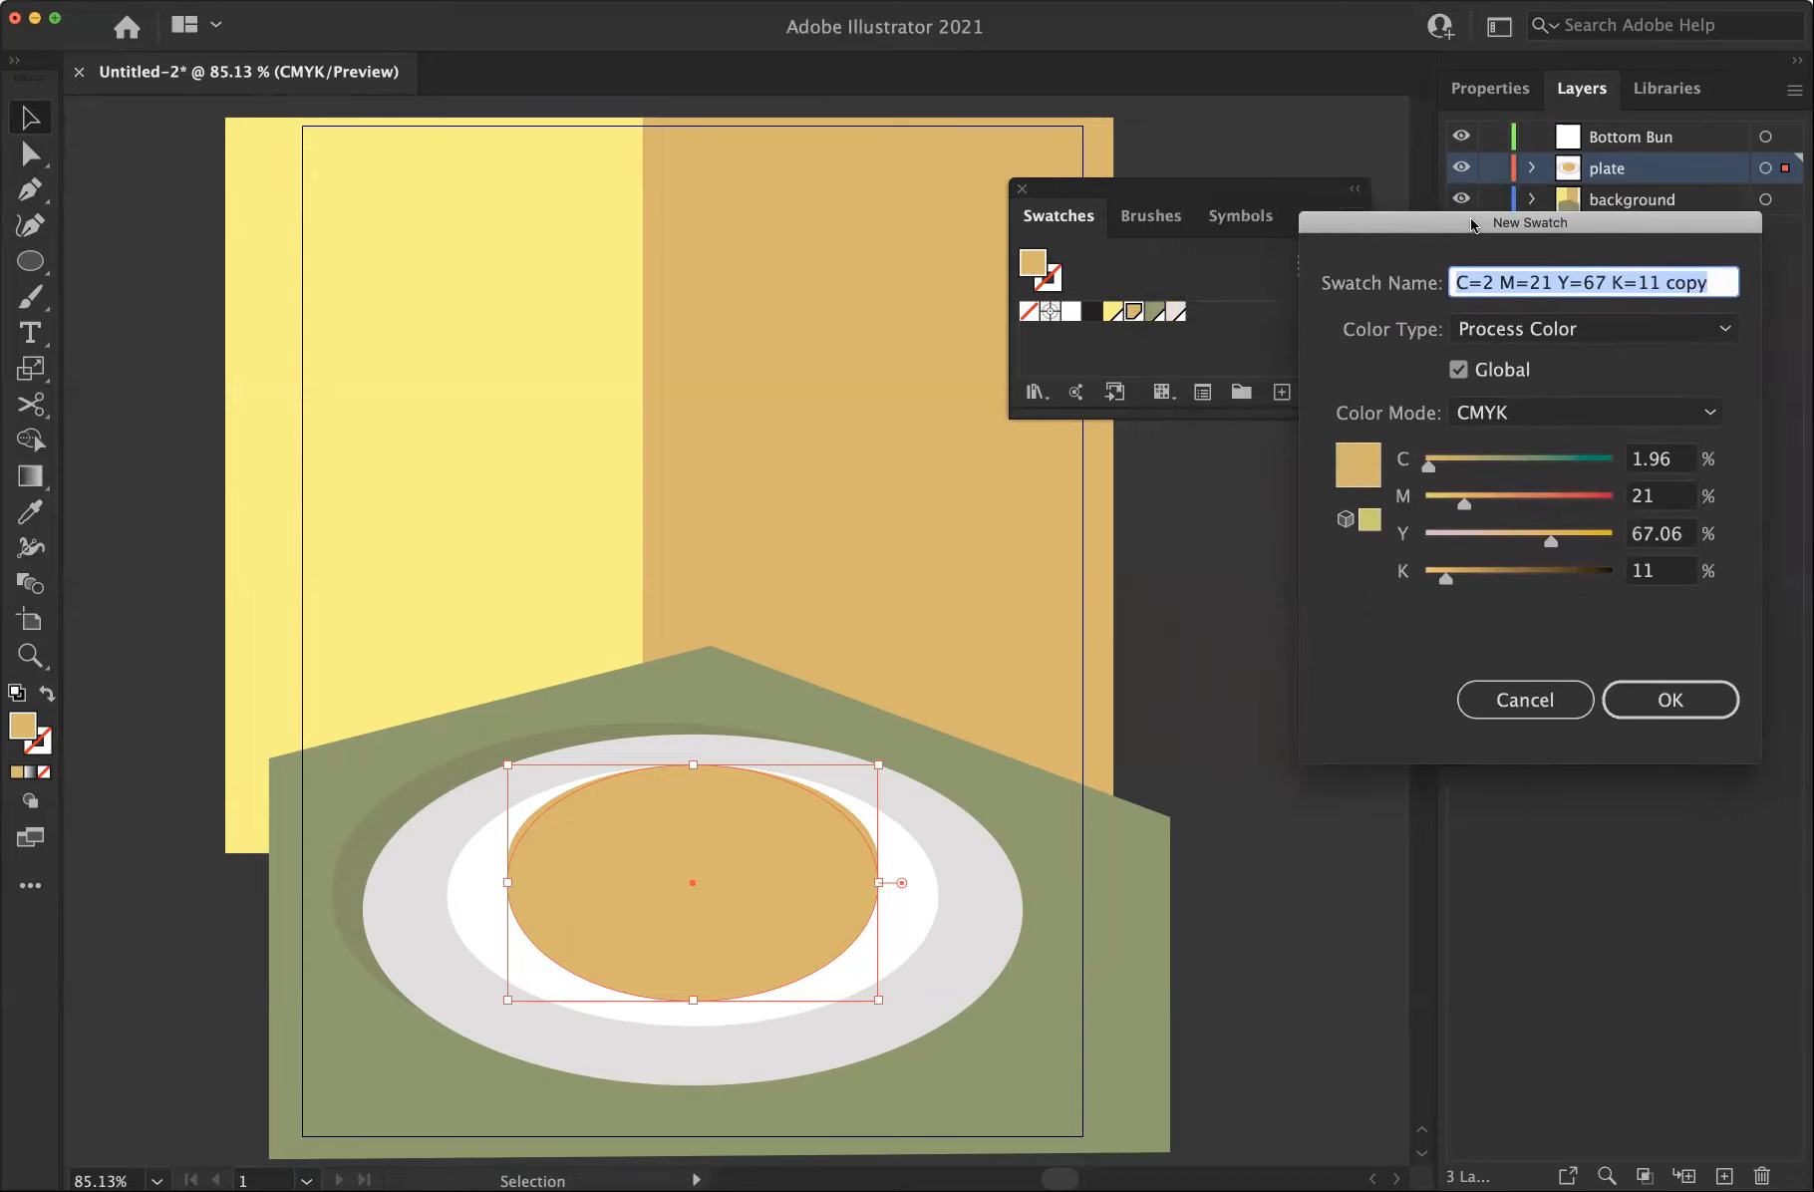
left_click(1482, 578)
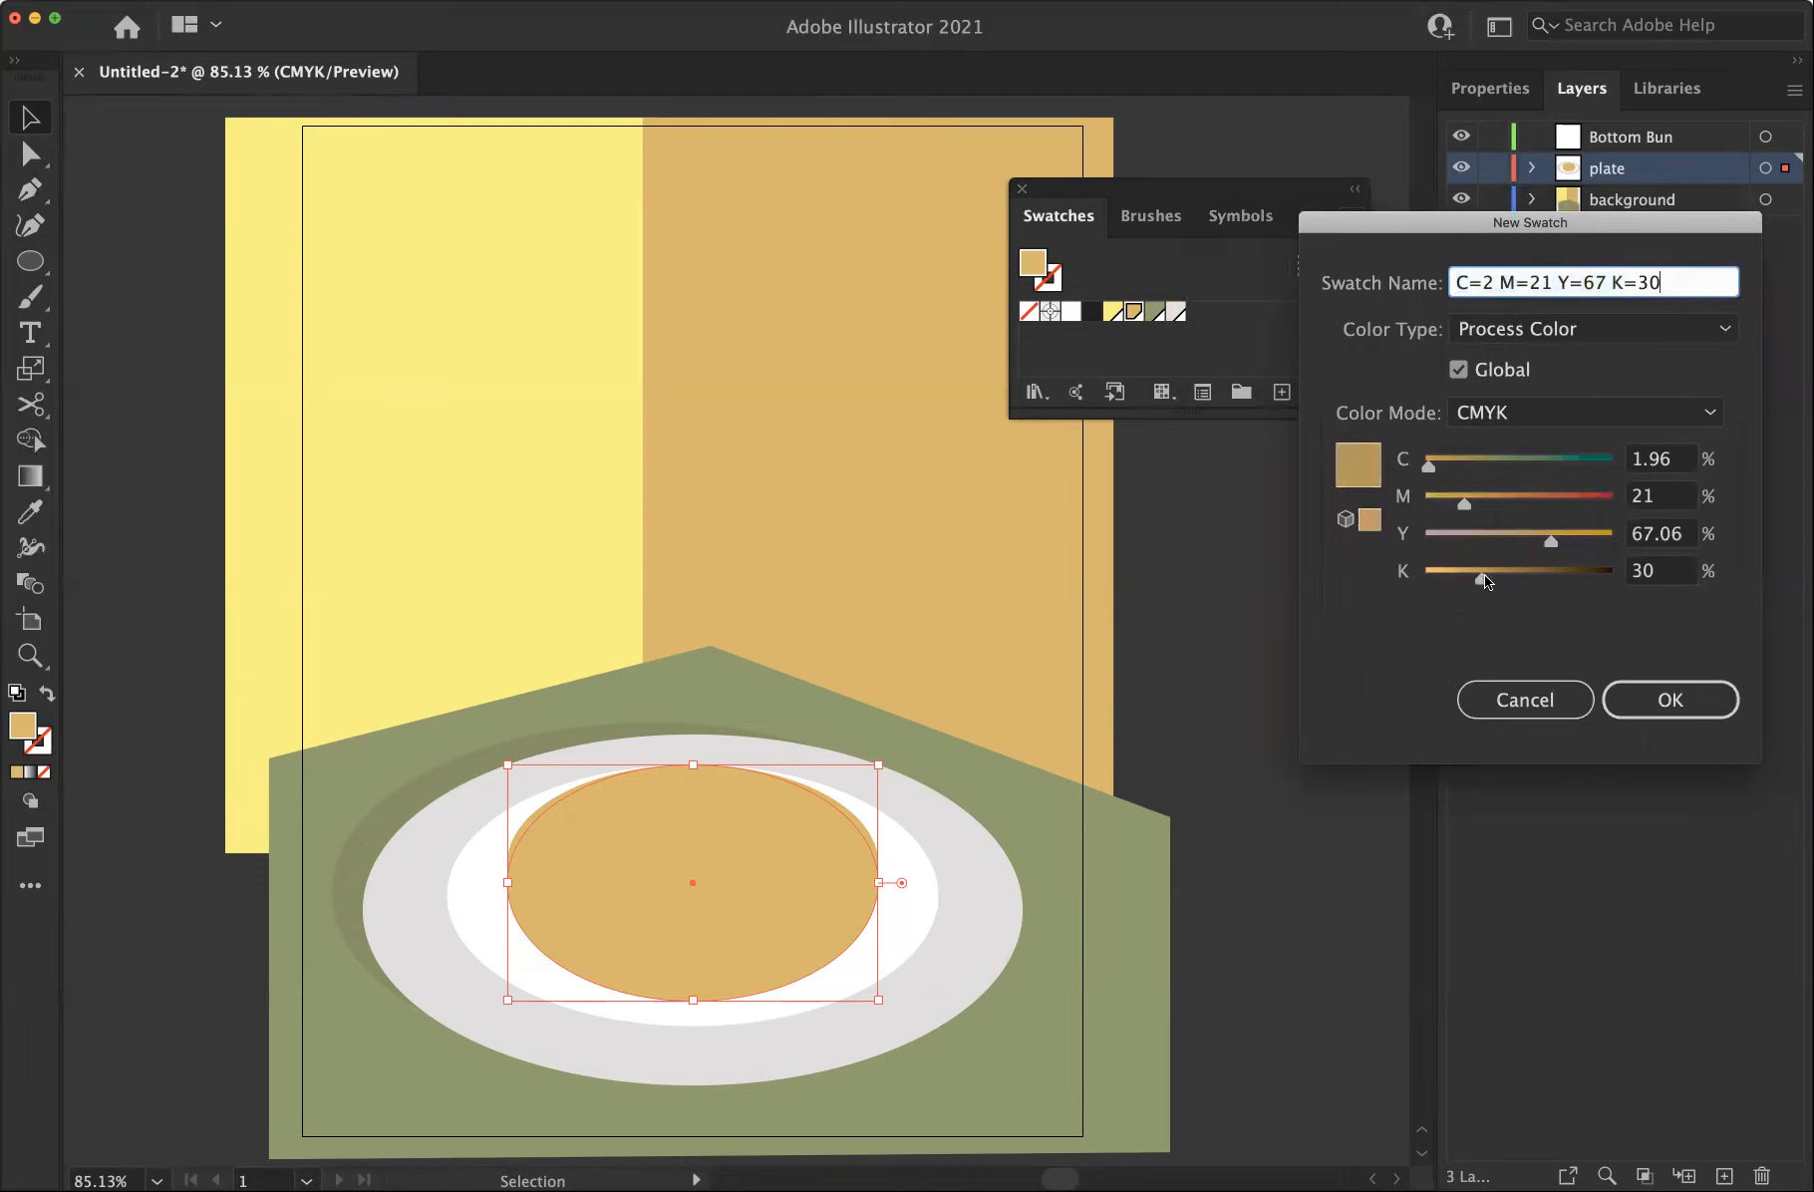
left_click_drag(1466, 511, 1490, 572)
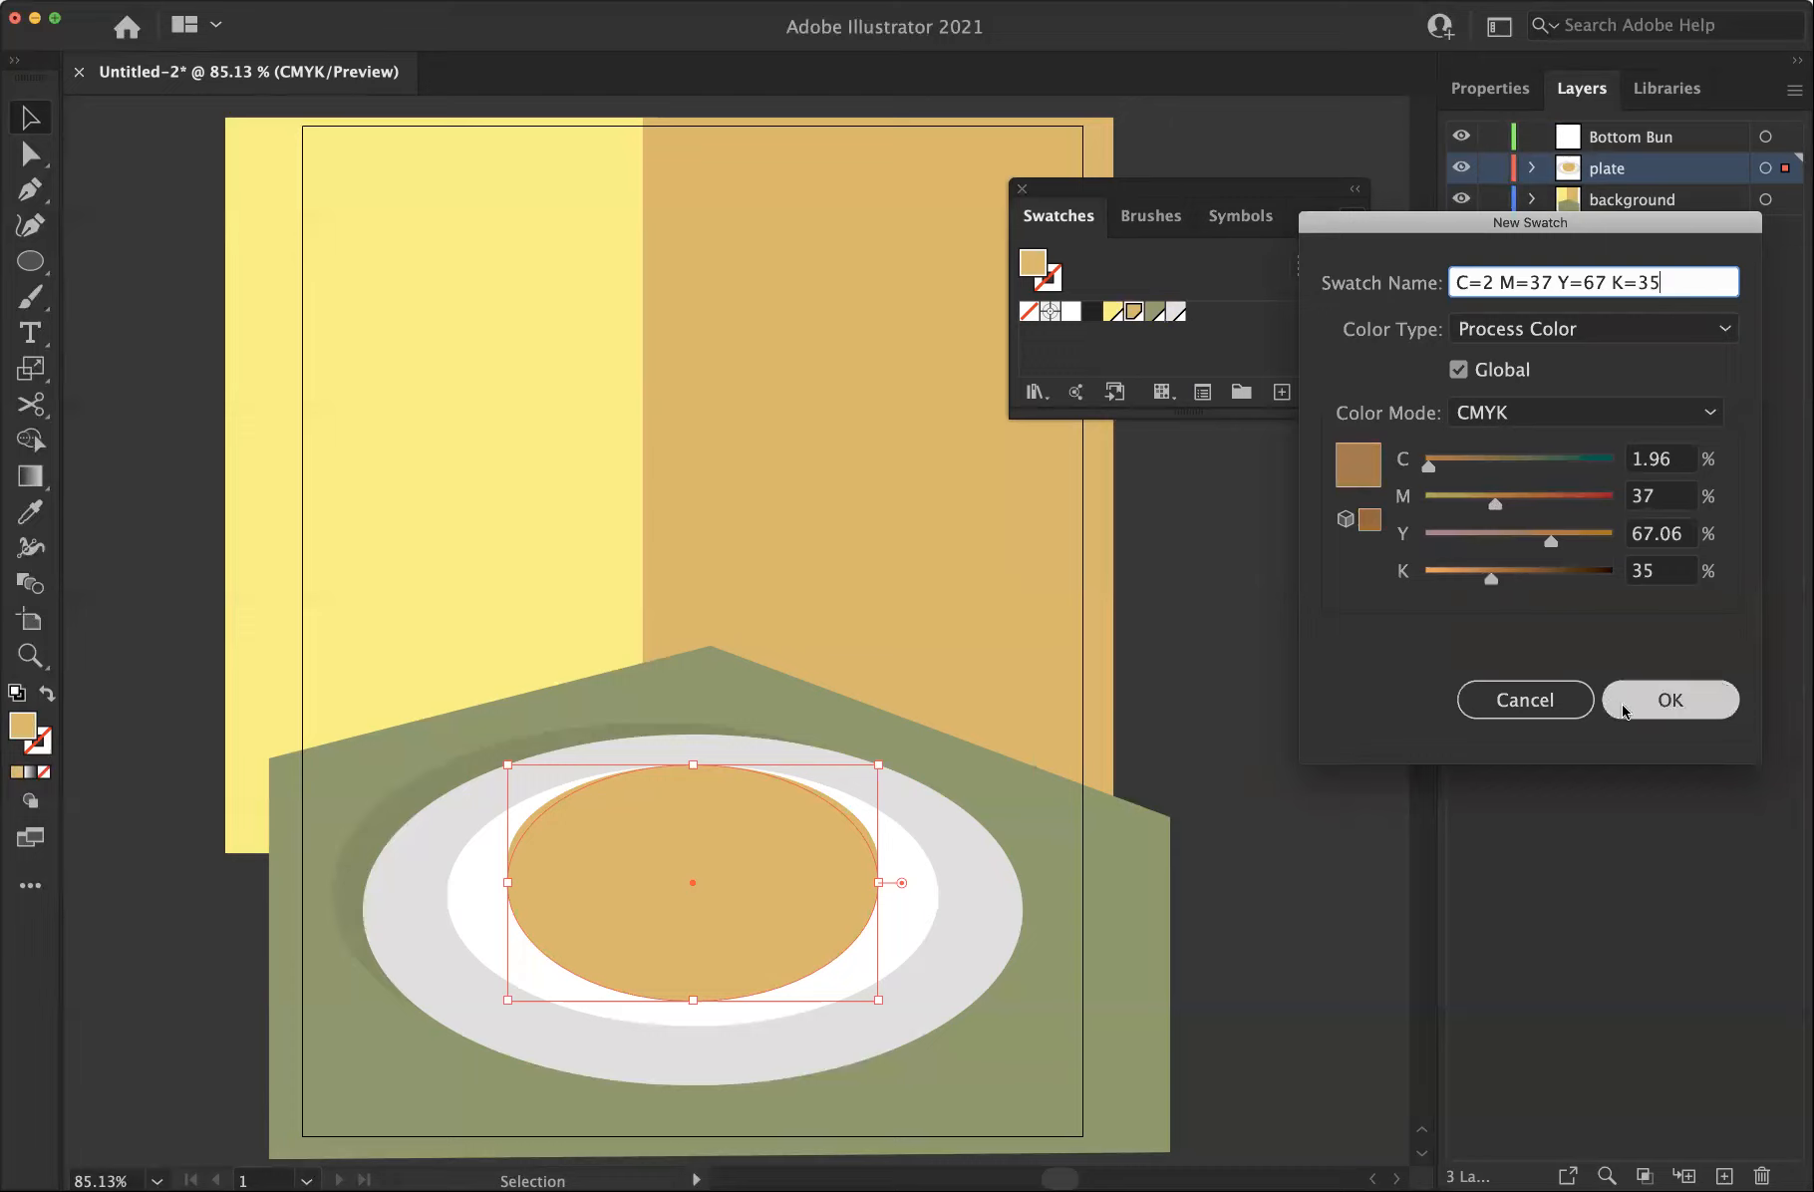
left_click(1653, 704)
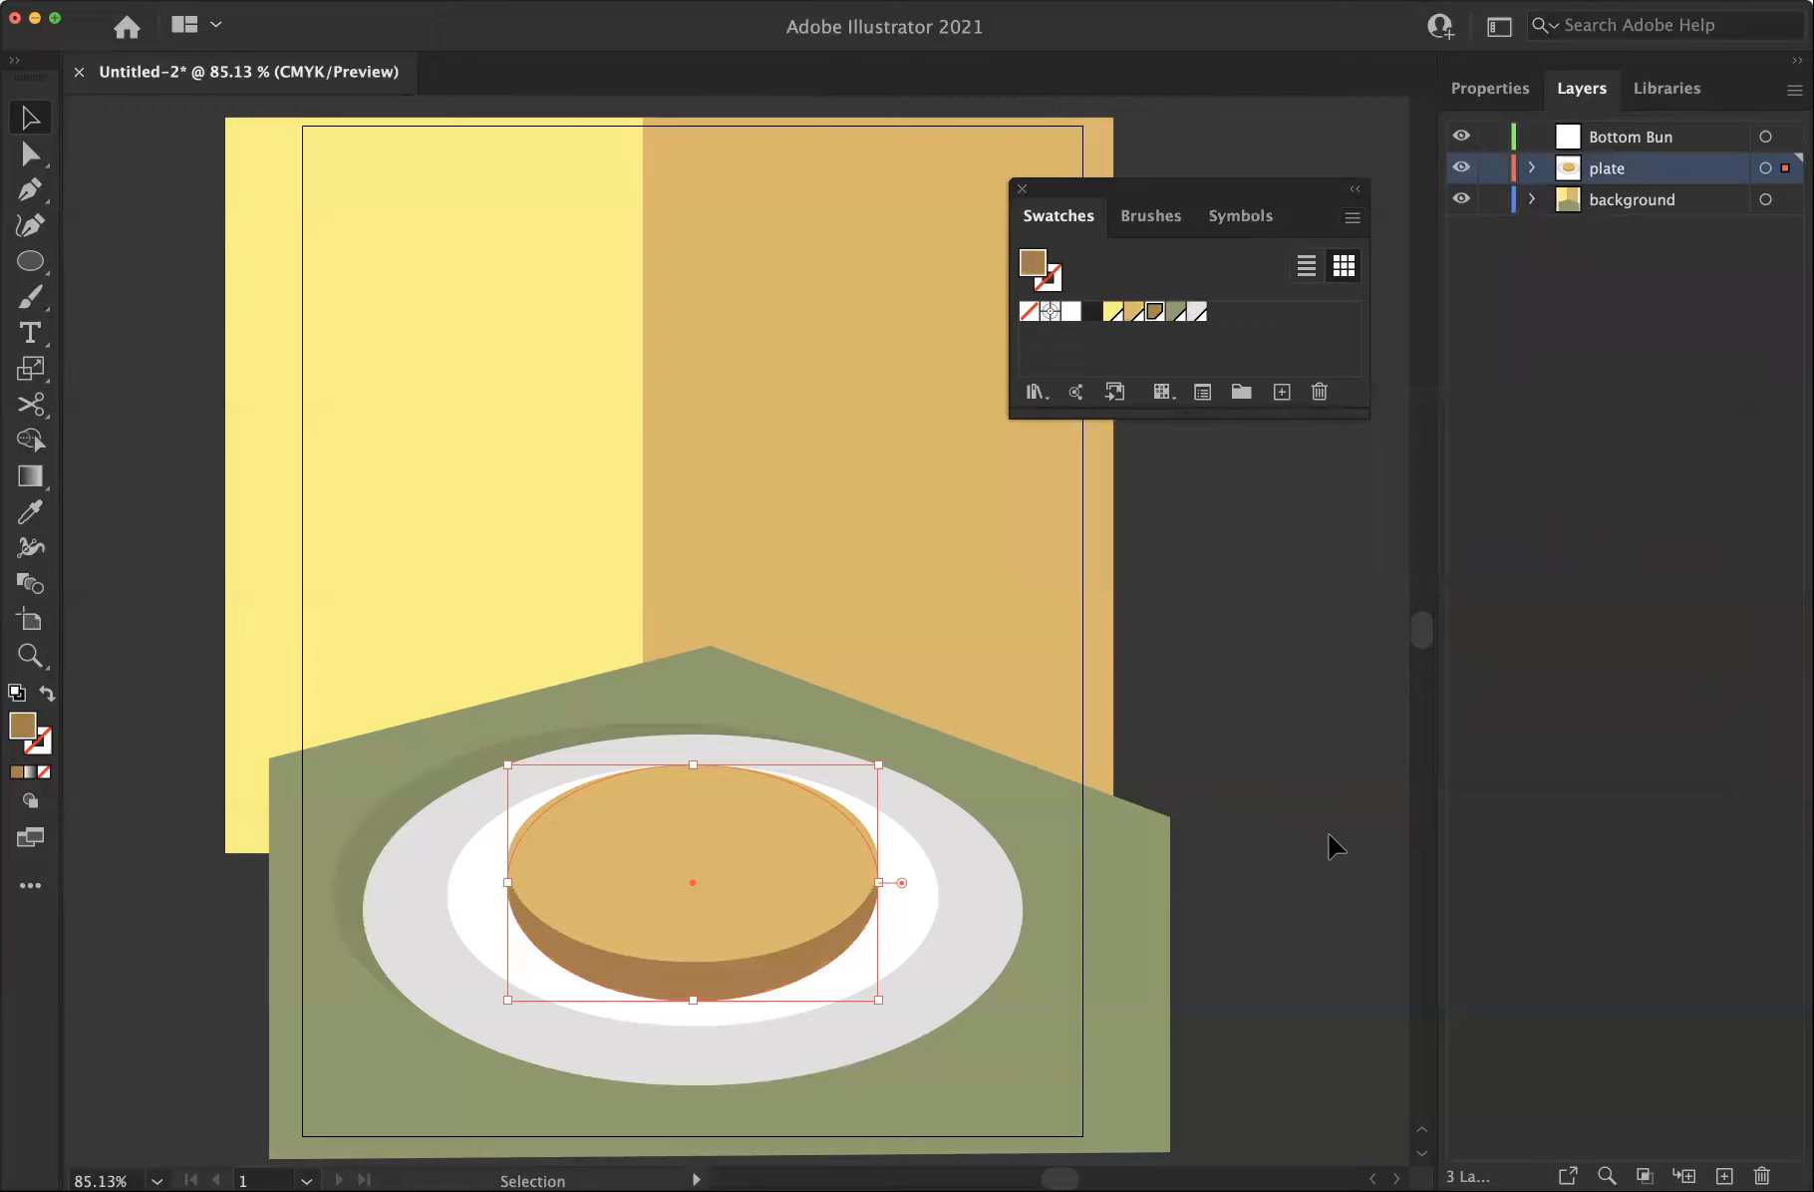
left_click(1175, 742)
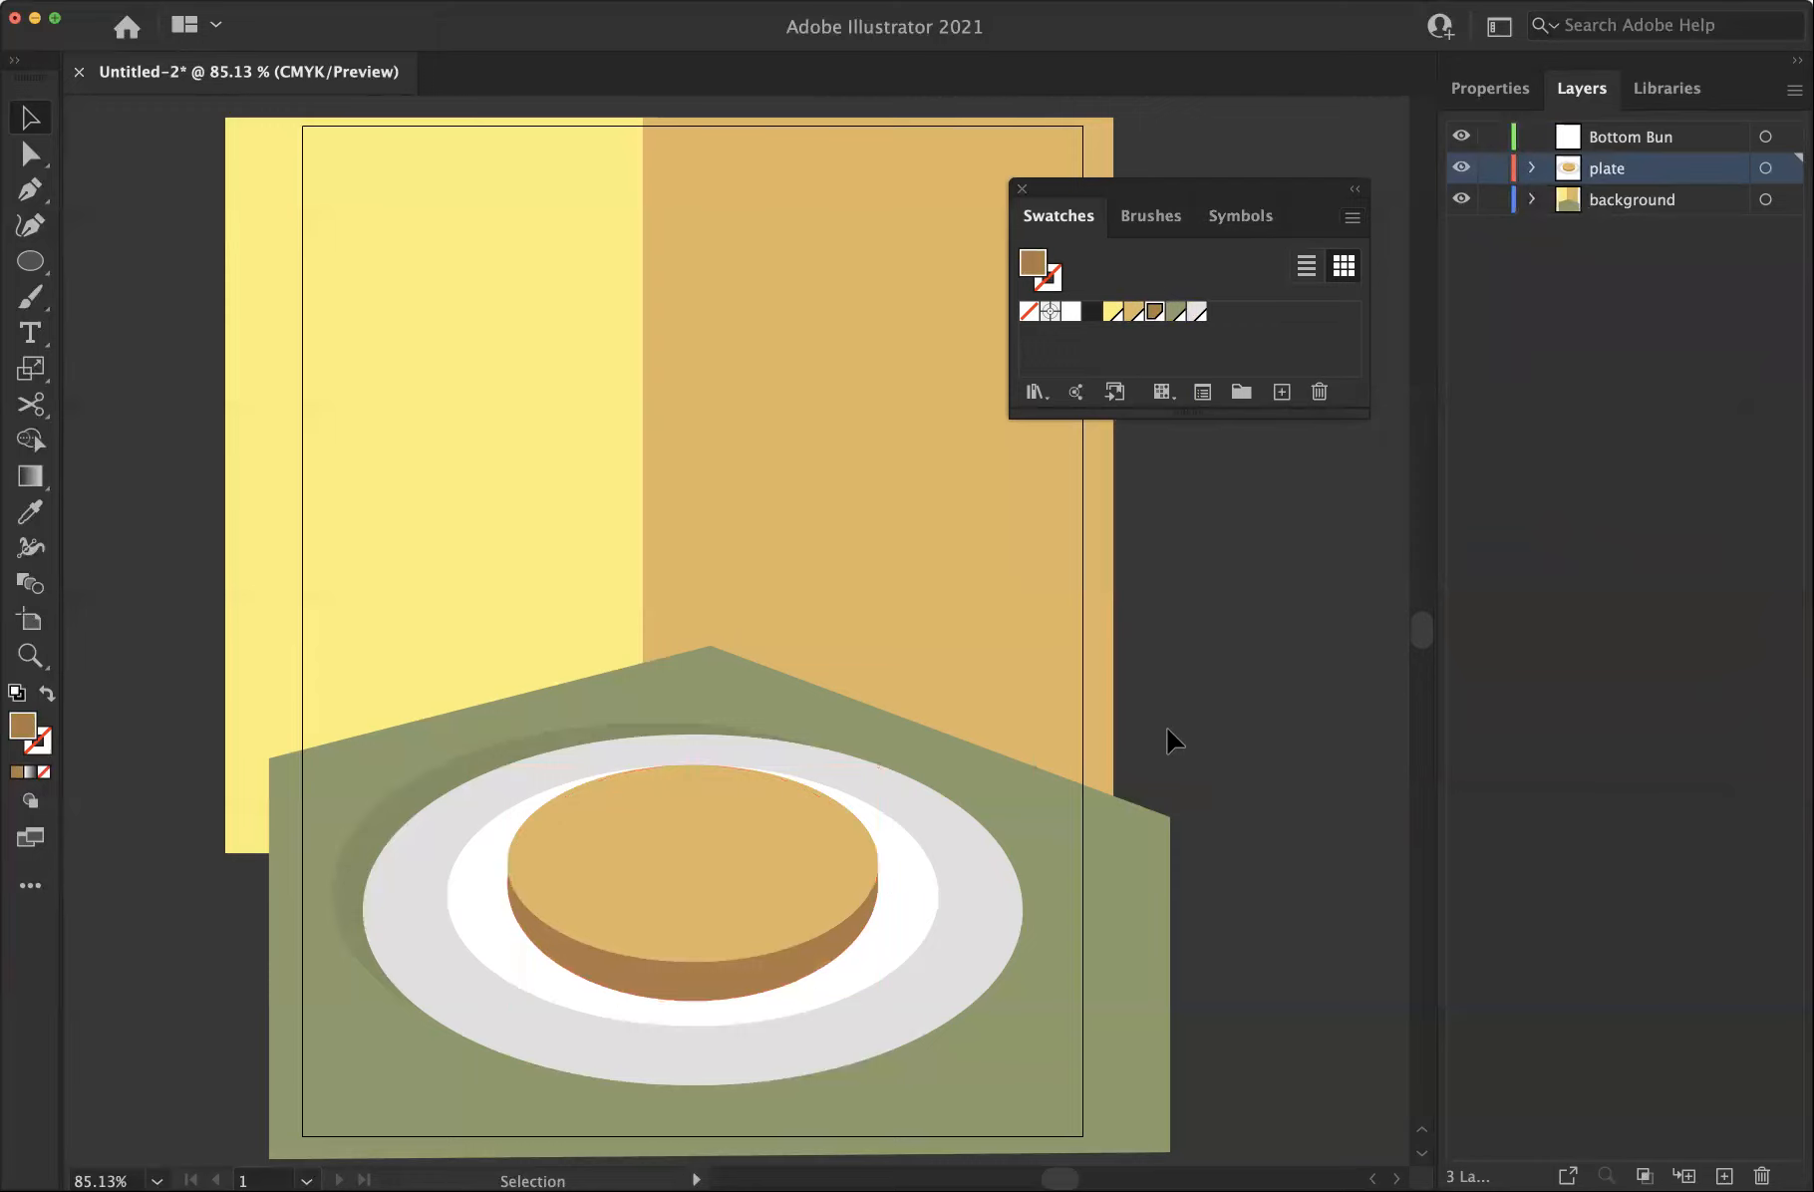
Raise the brown ellipse's left anchor to the tan ellipse's left edge and shorten its upper handle so the brown stays hidden above
left_click(28, 158)
key("ctrl+space")
left_click_drag(453, 812, 655, 942)
left_click(434, 717)
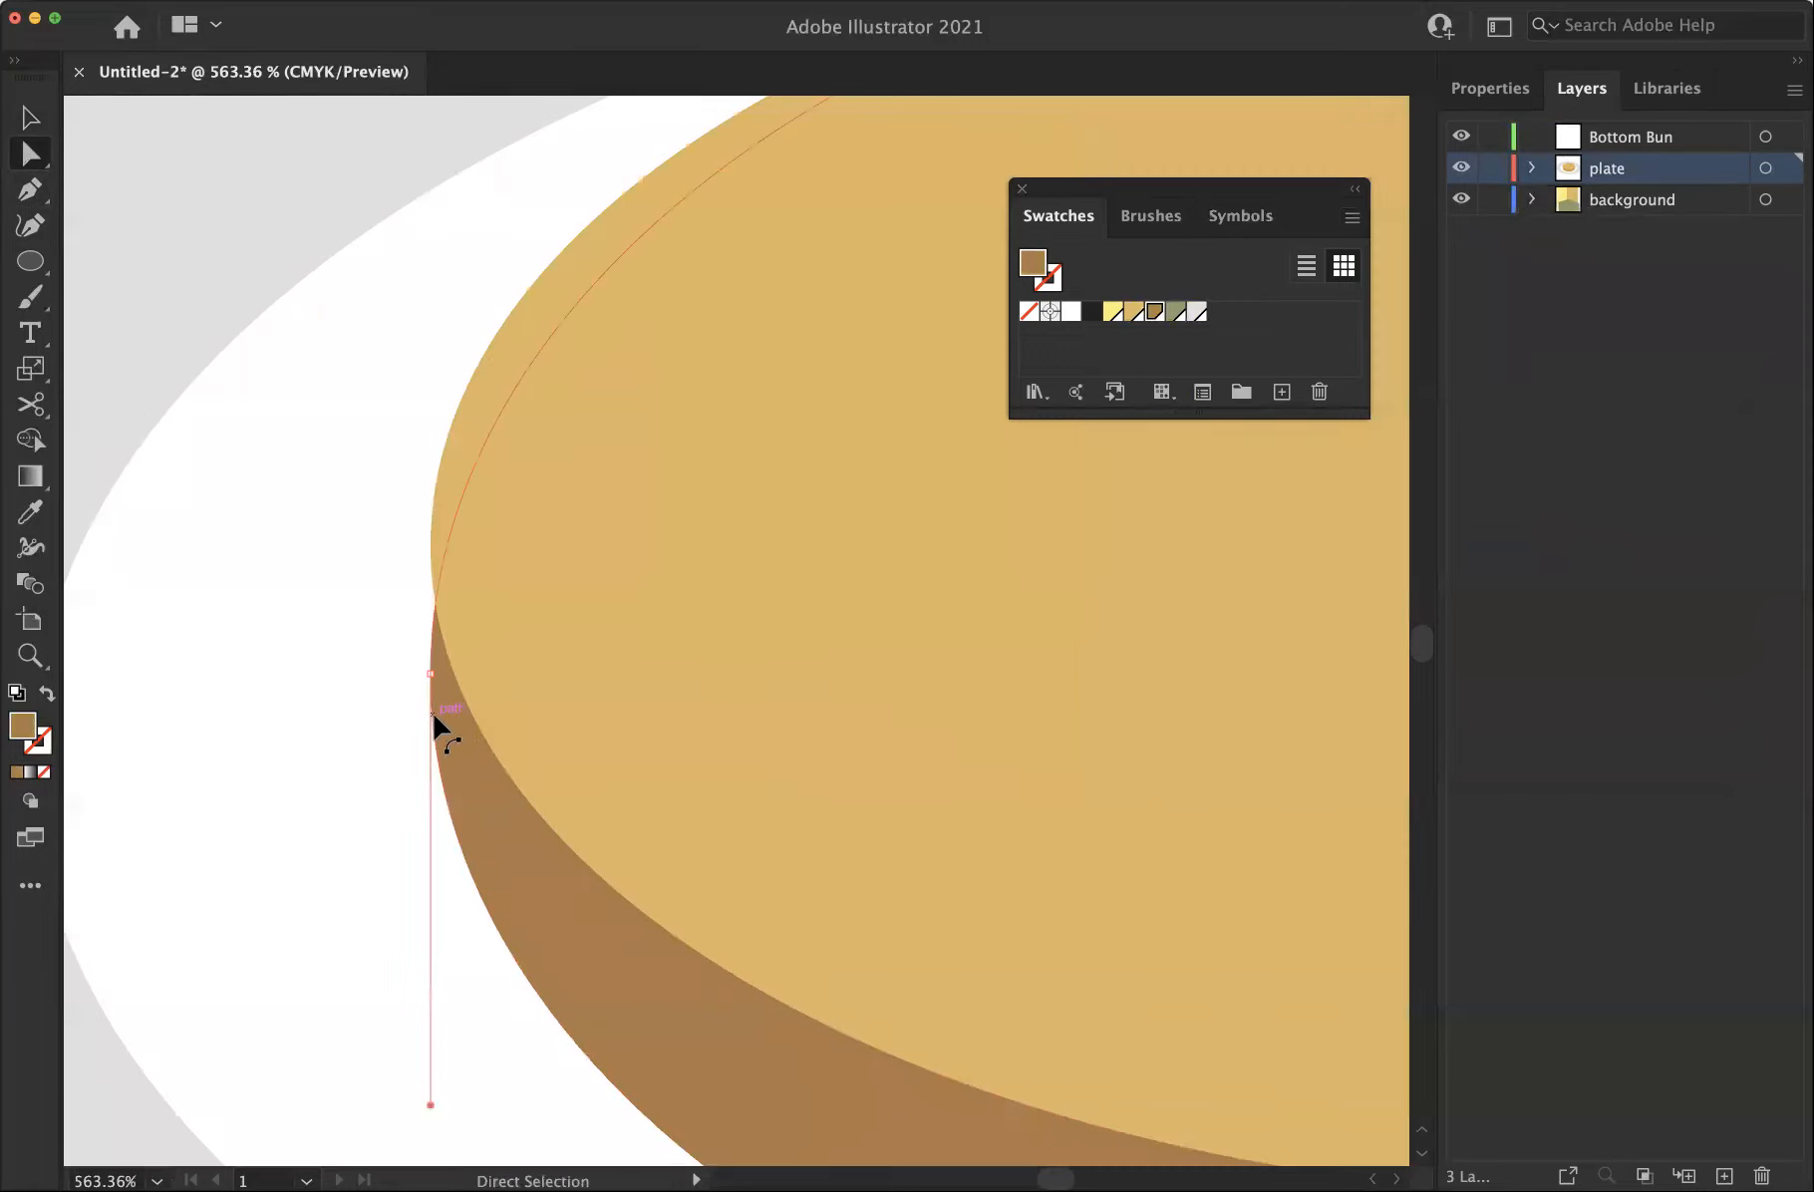
left_click_drag(430, 672, 430, 561)
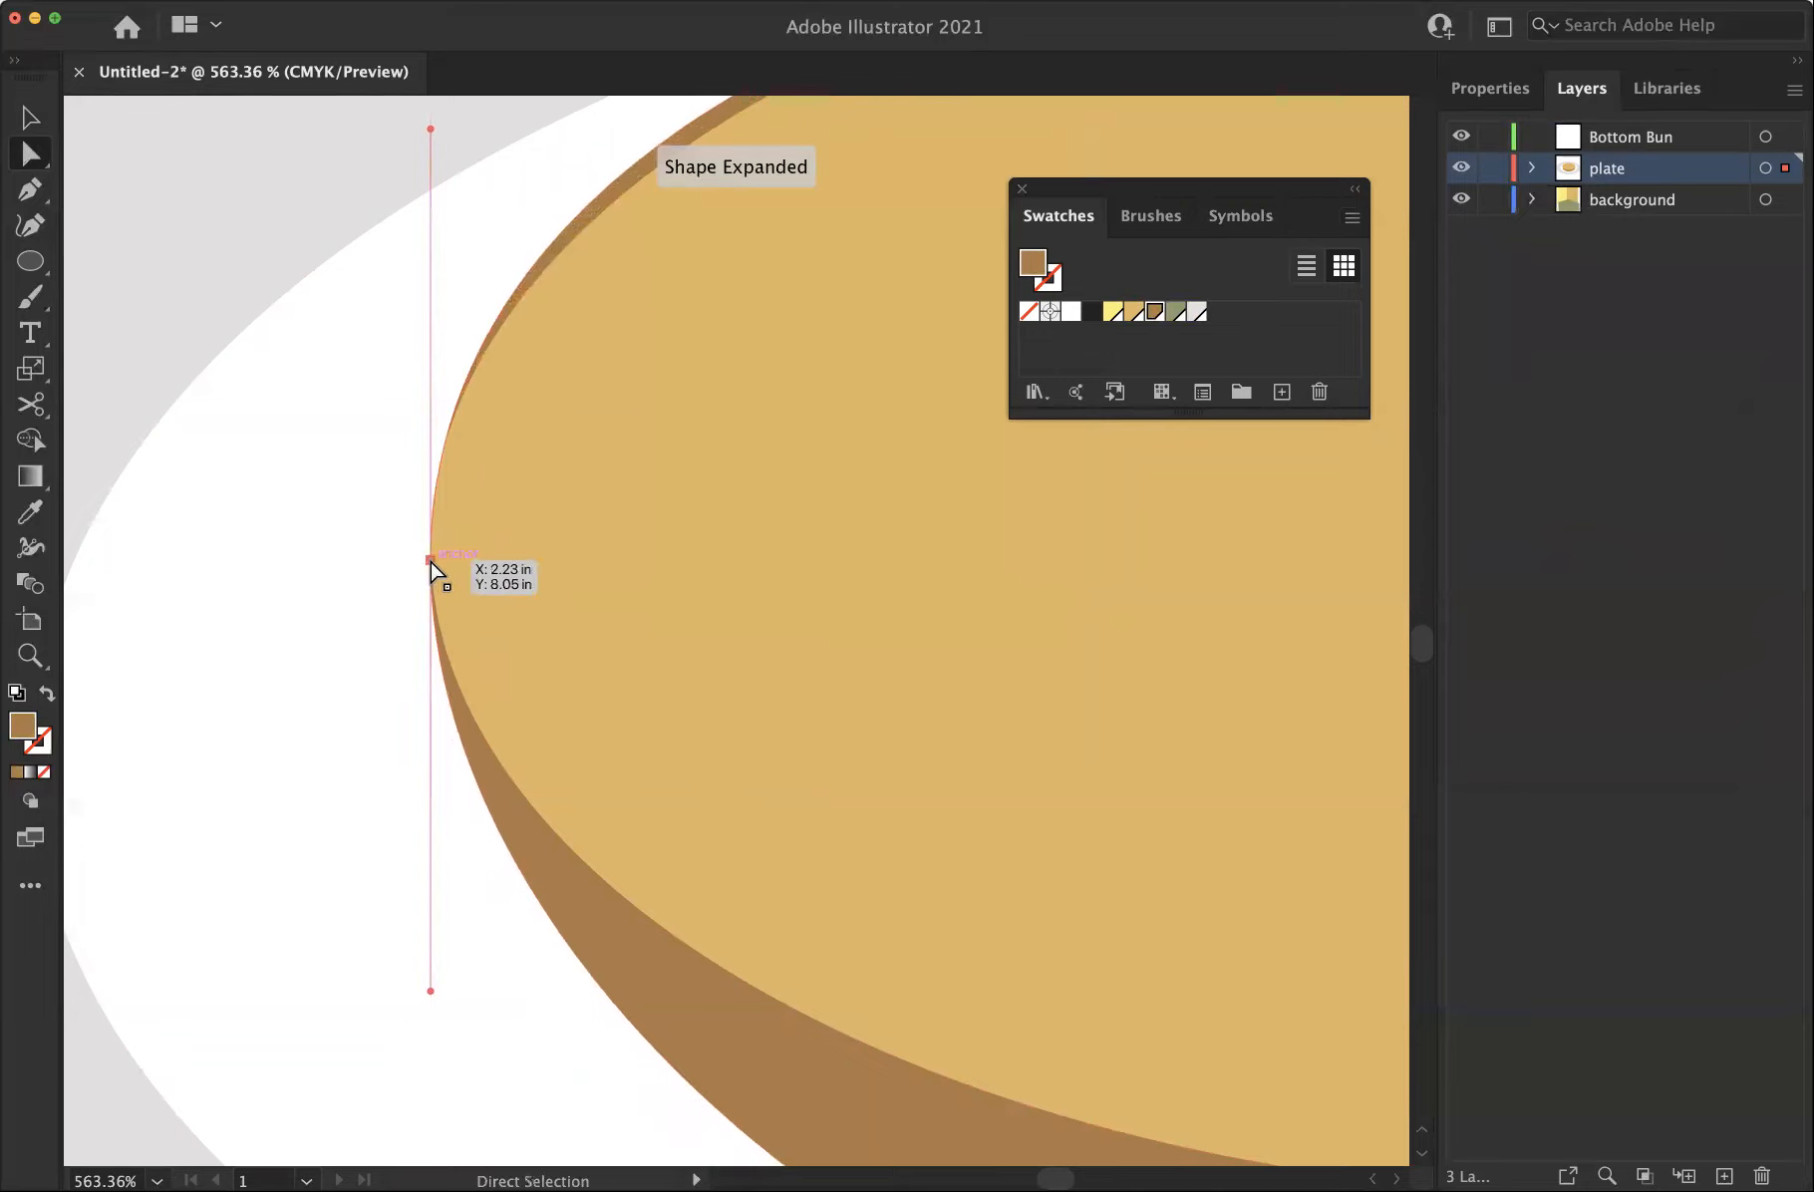
left_click_drag(430, 127, 433, 205)
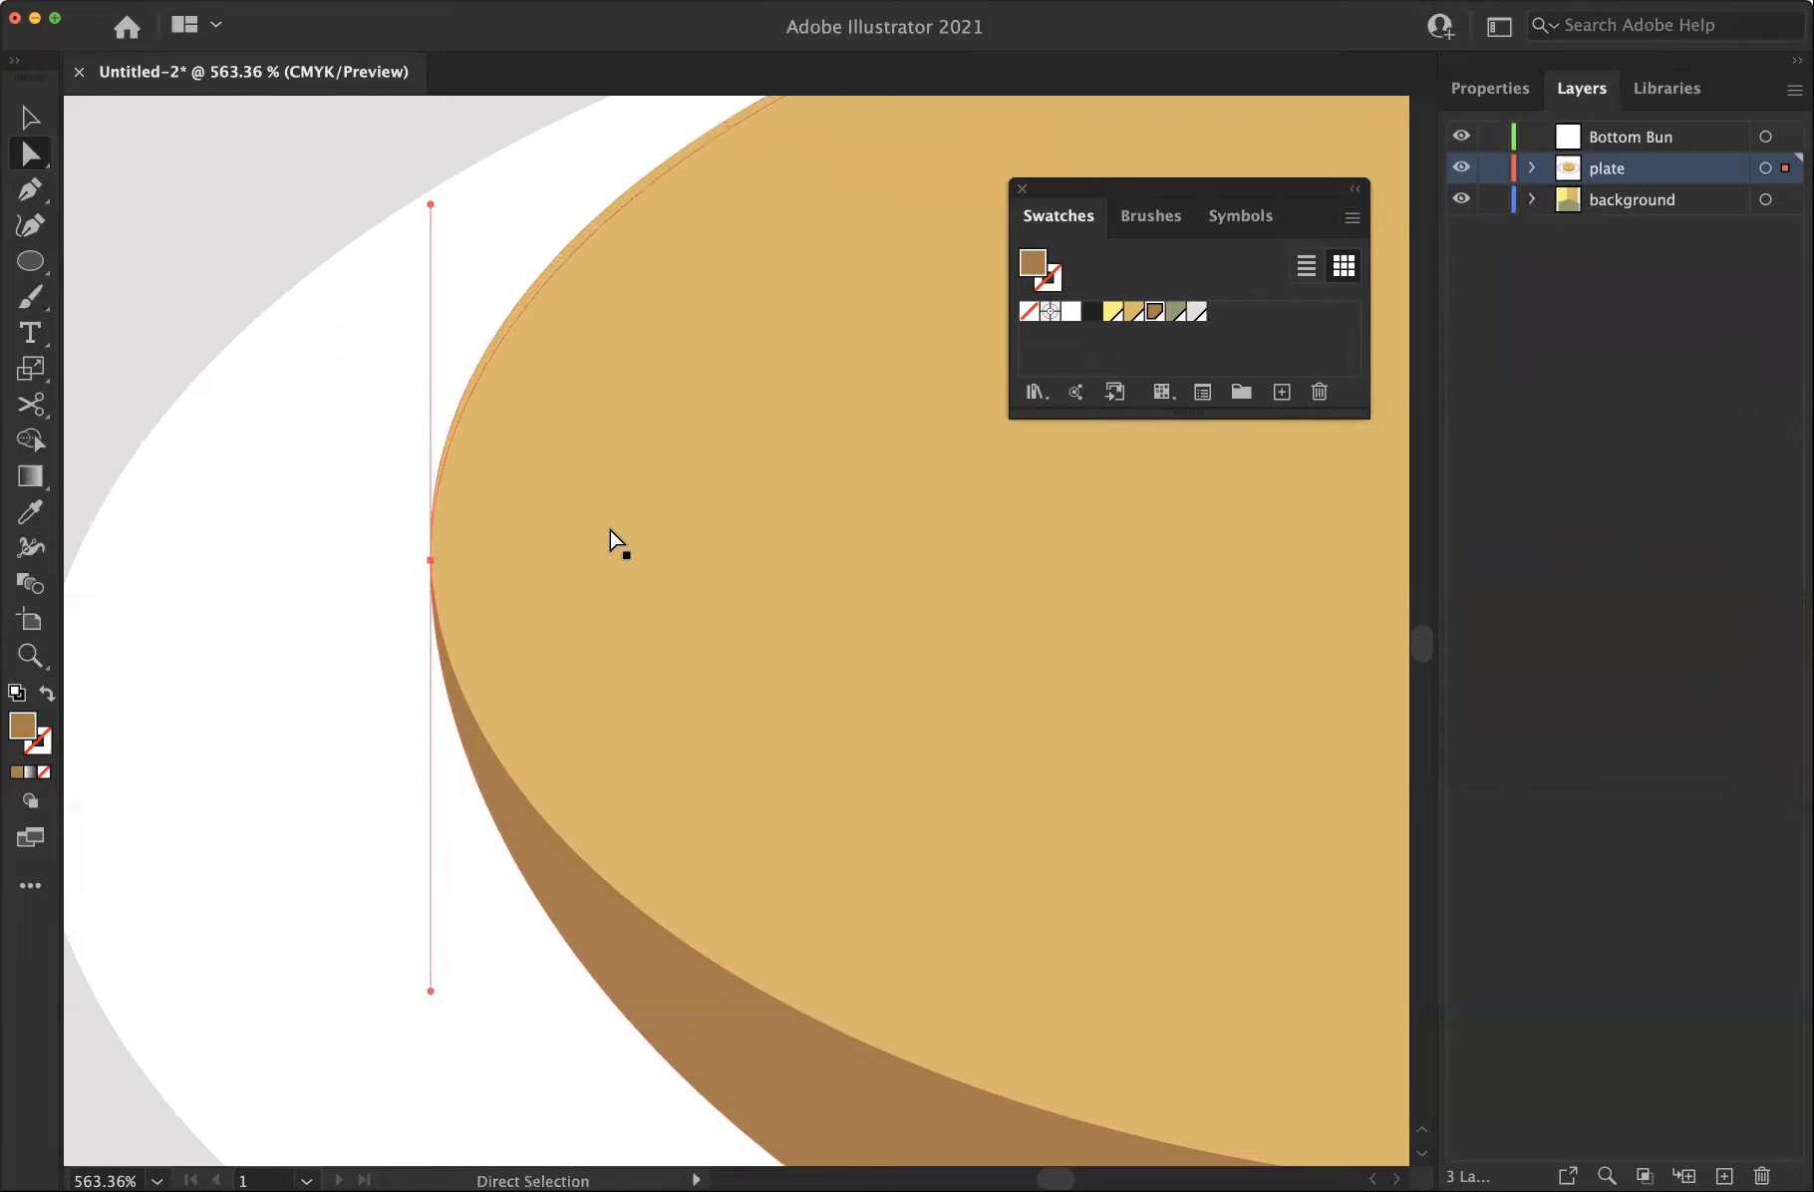
Raise the brown ellipse's right anchor to the tan ellipse's right edge and shorten its upper handle to match the other side
key("super+0")
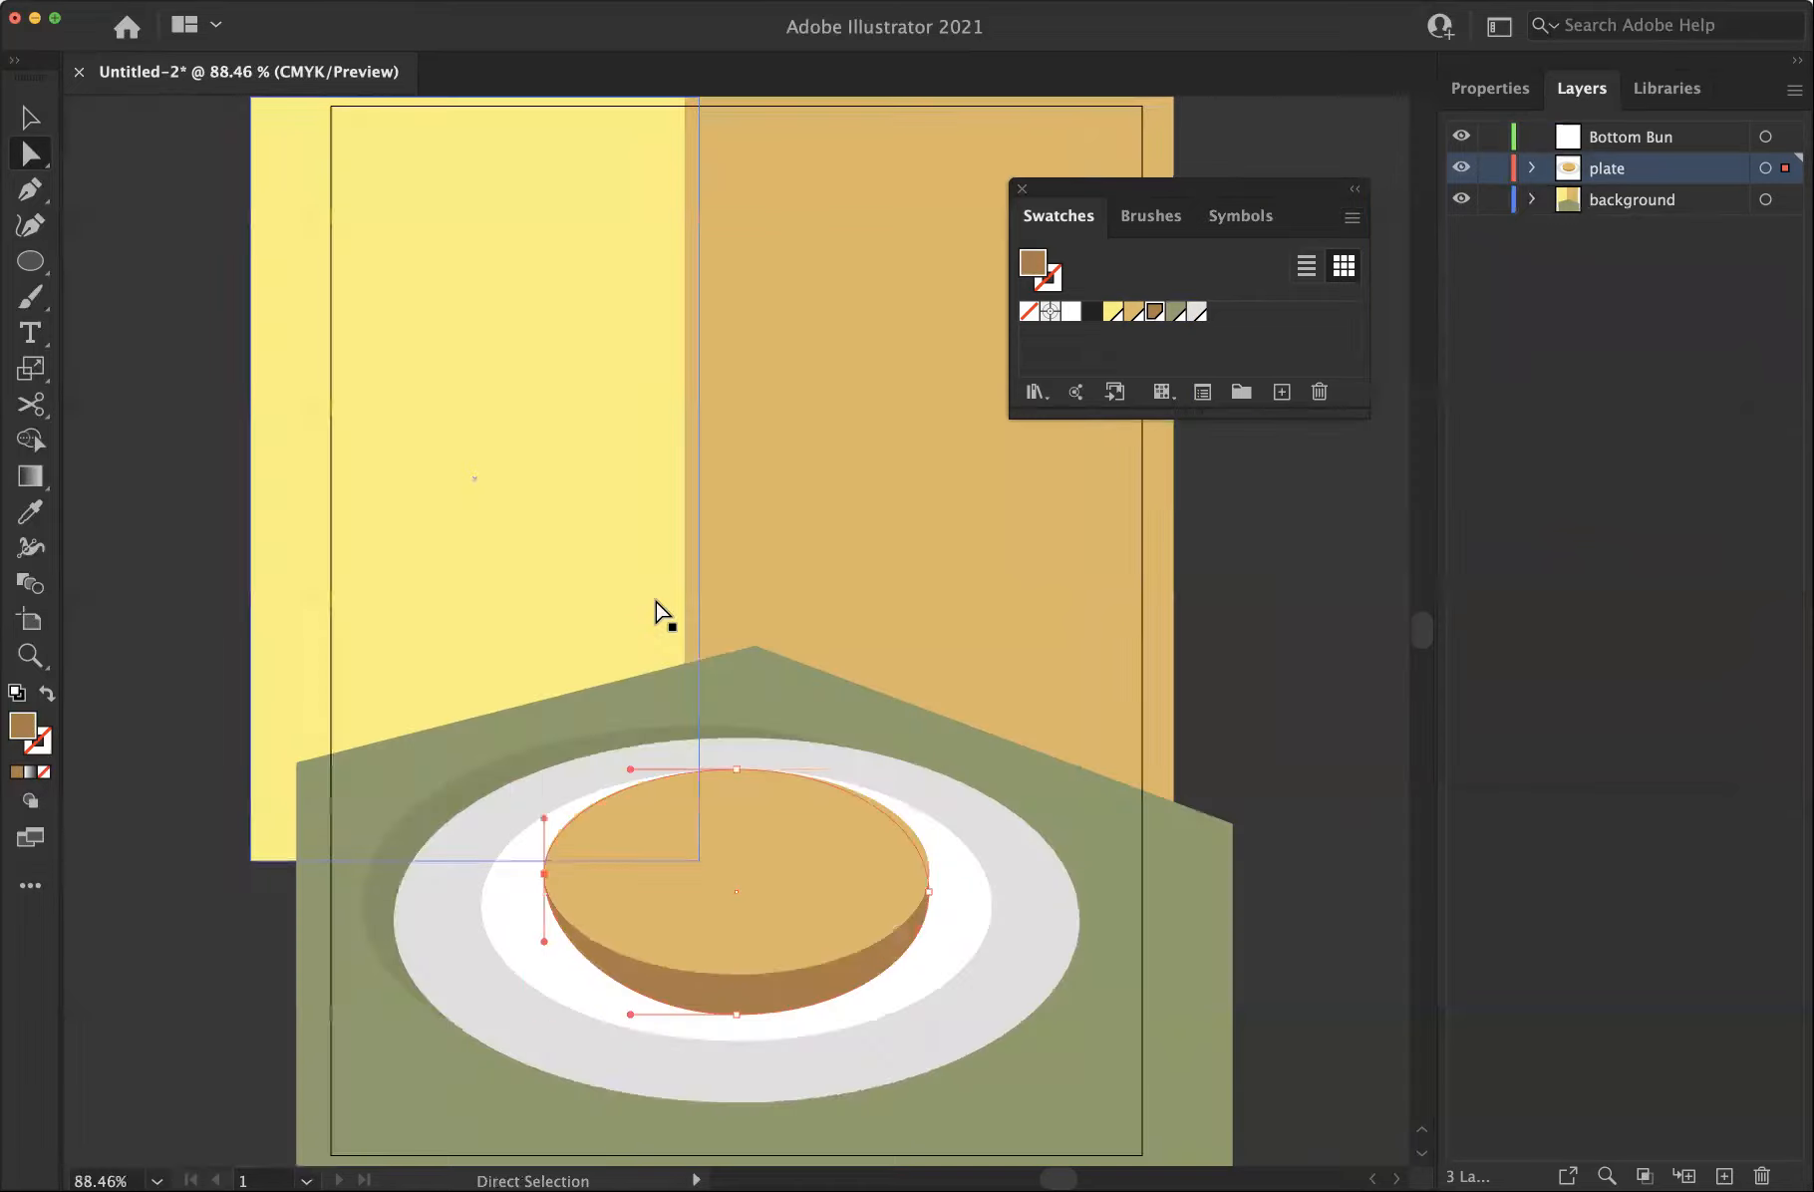
key("super+space")
left_click_drag(954, 846, 894, 940)
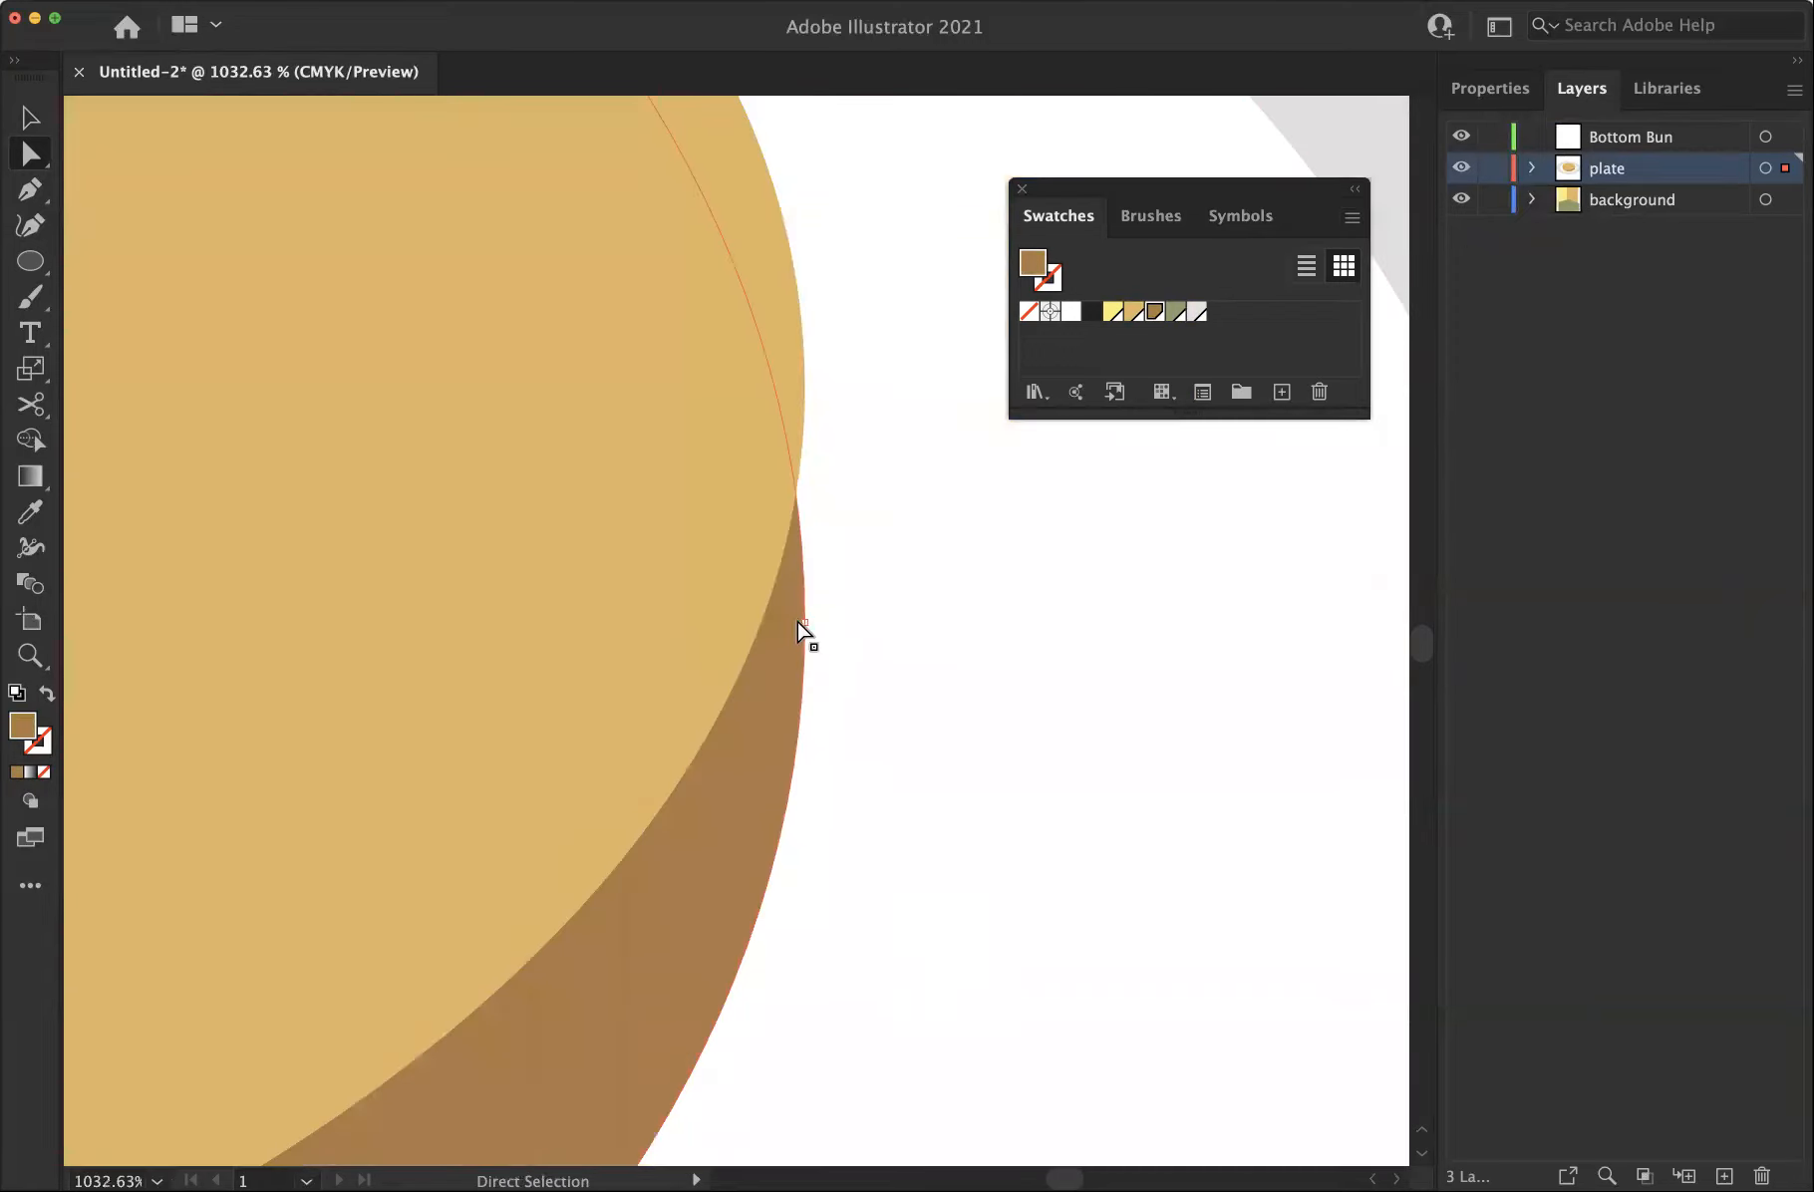
left_click_drag(803, 620, 805, 397)
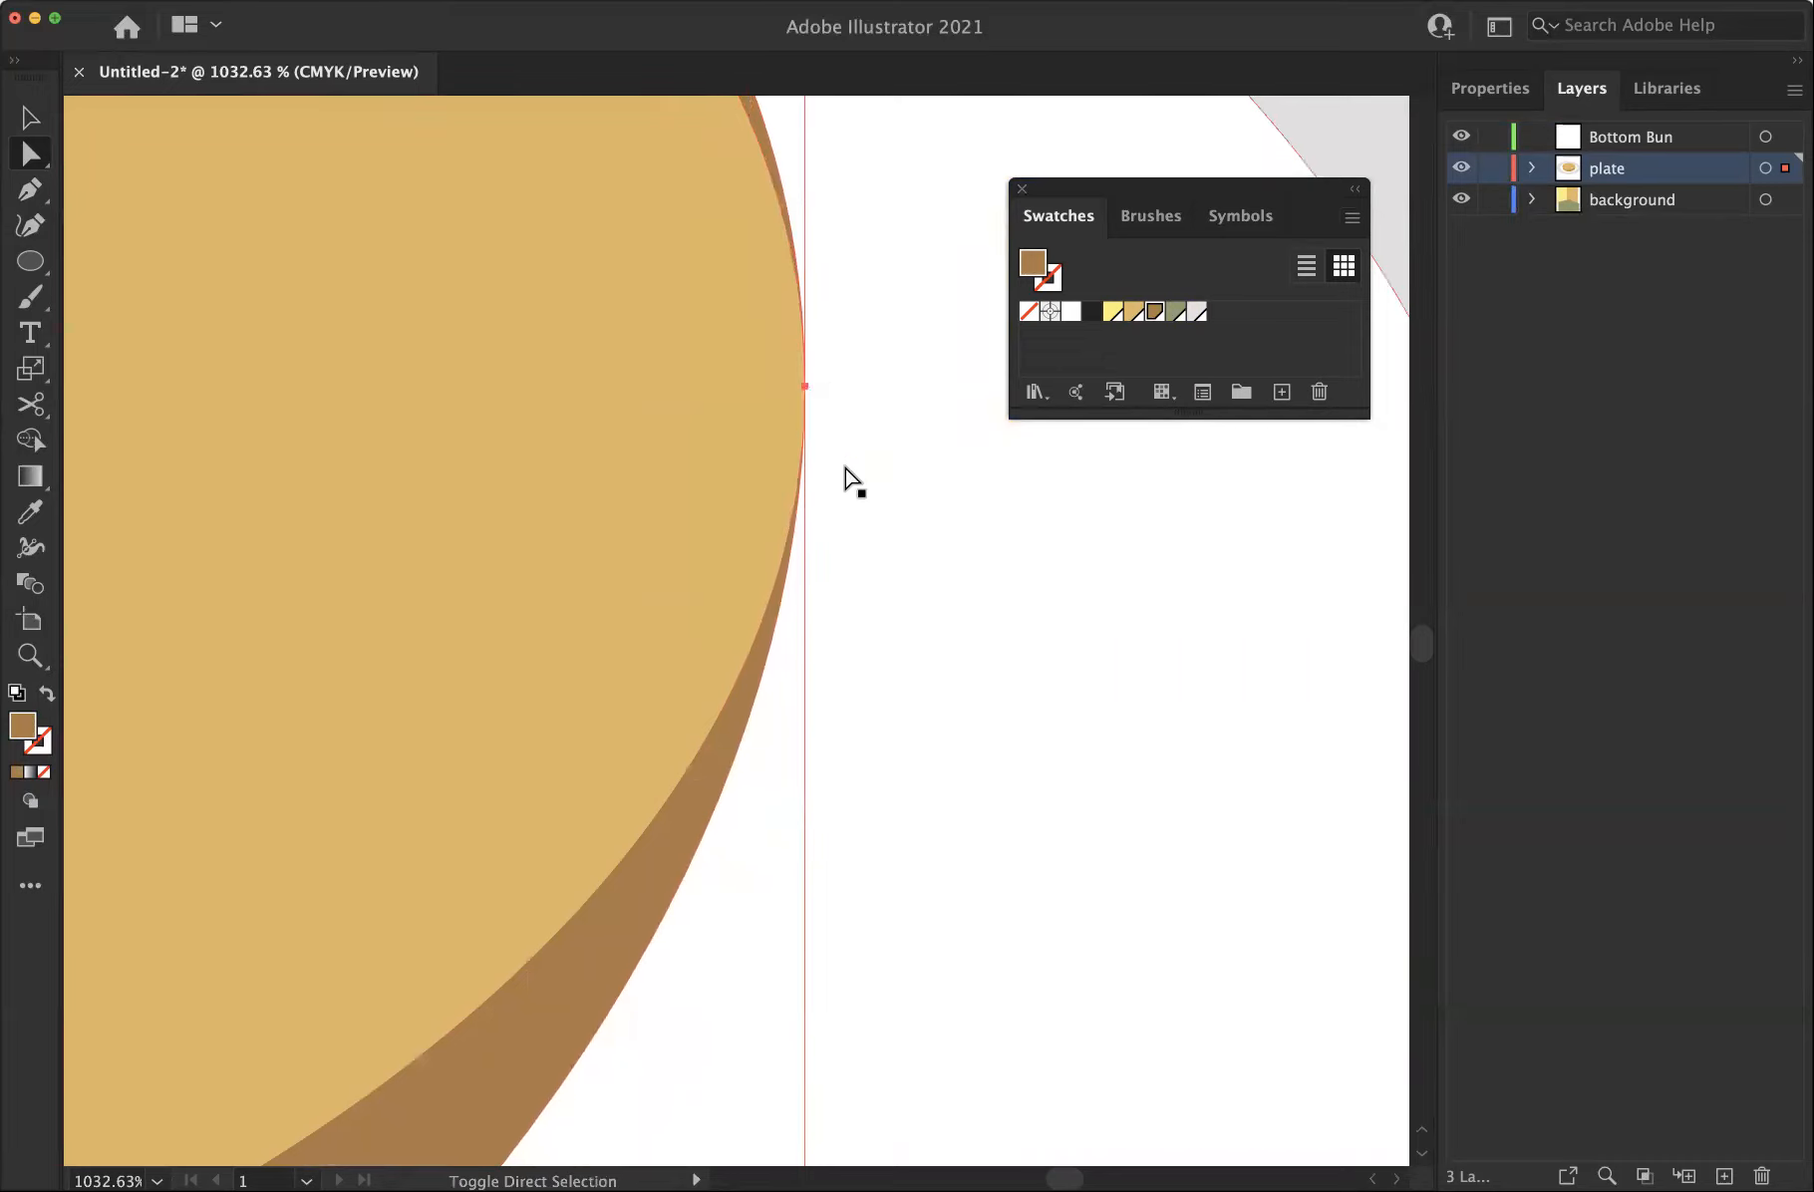
scroll(846, 476, "up", 6)
scroll(845, 477, "up", 3)
left_click_drag(806, 515, 806, 702)
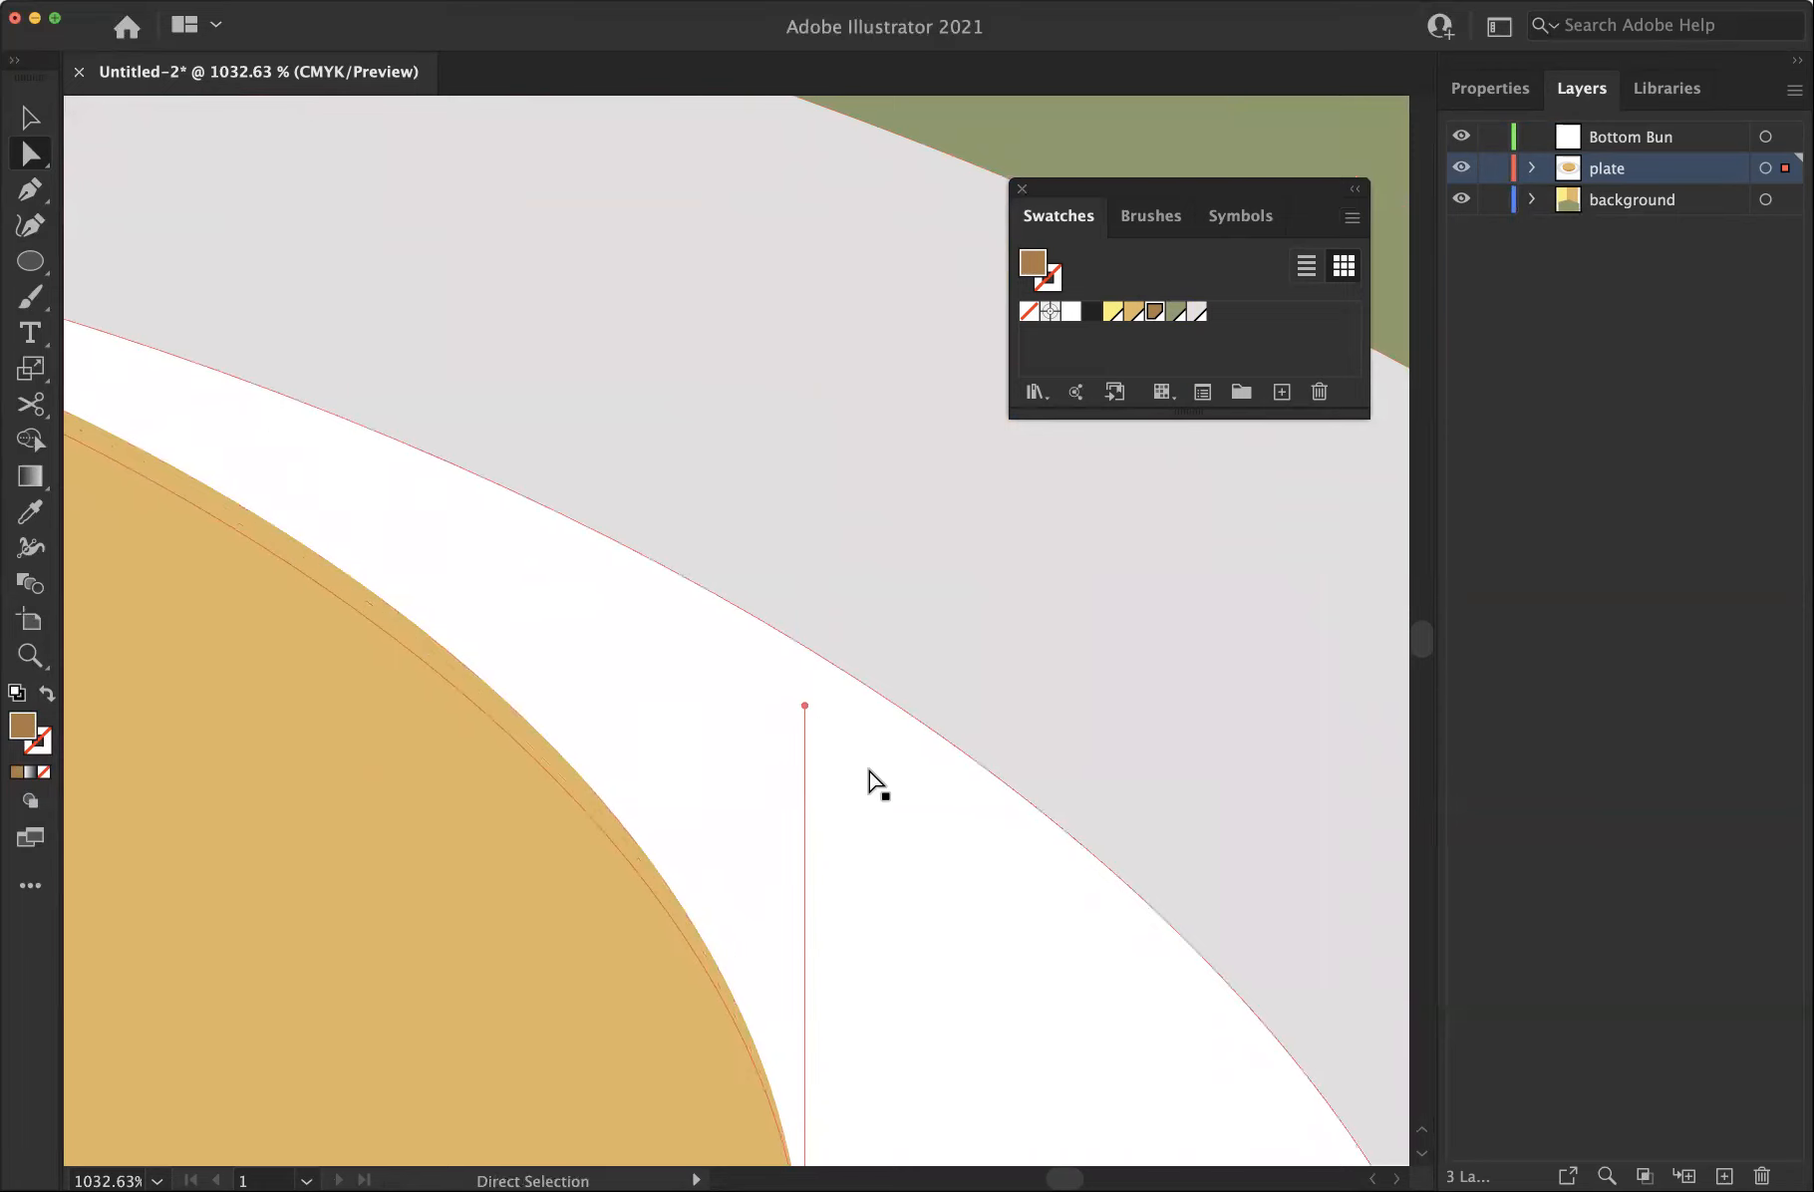
key("super+0")
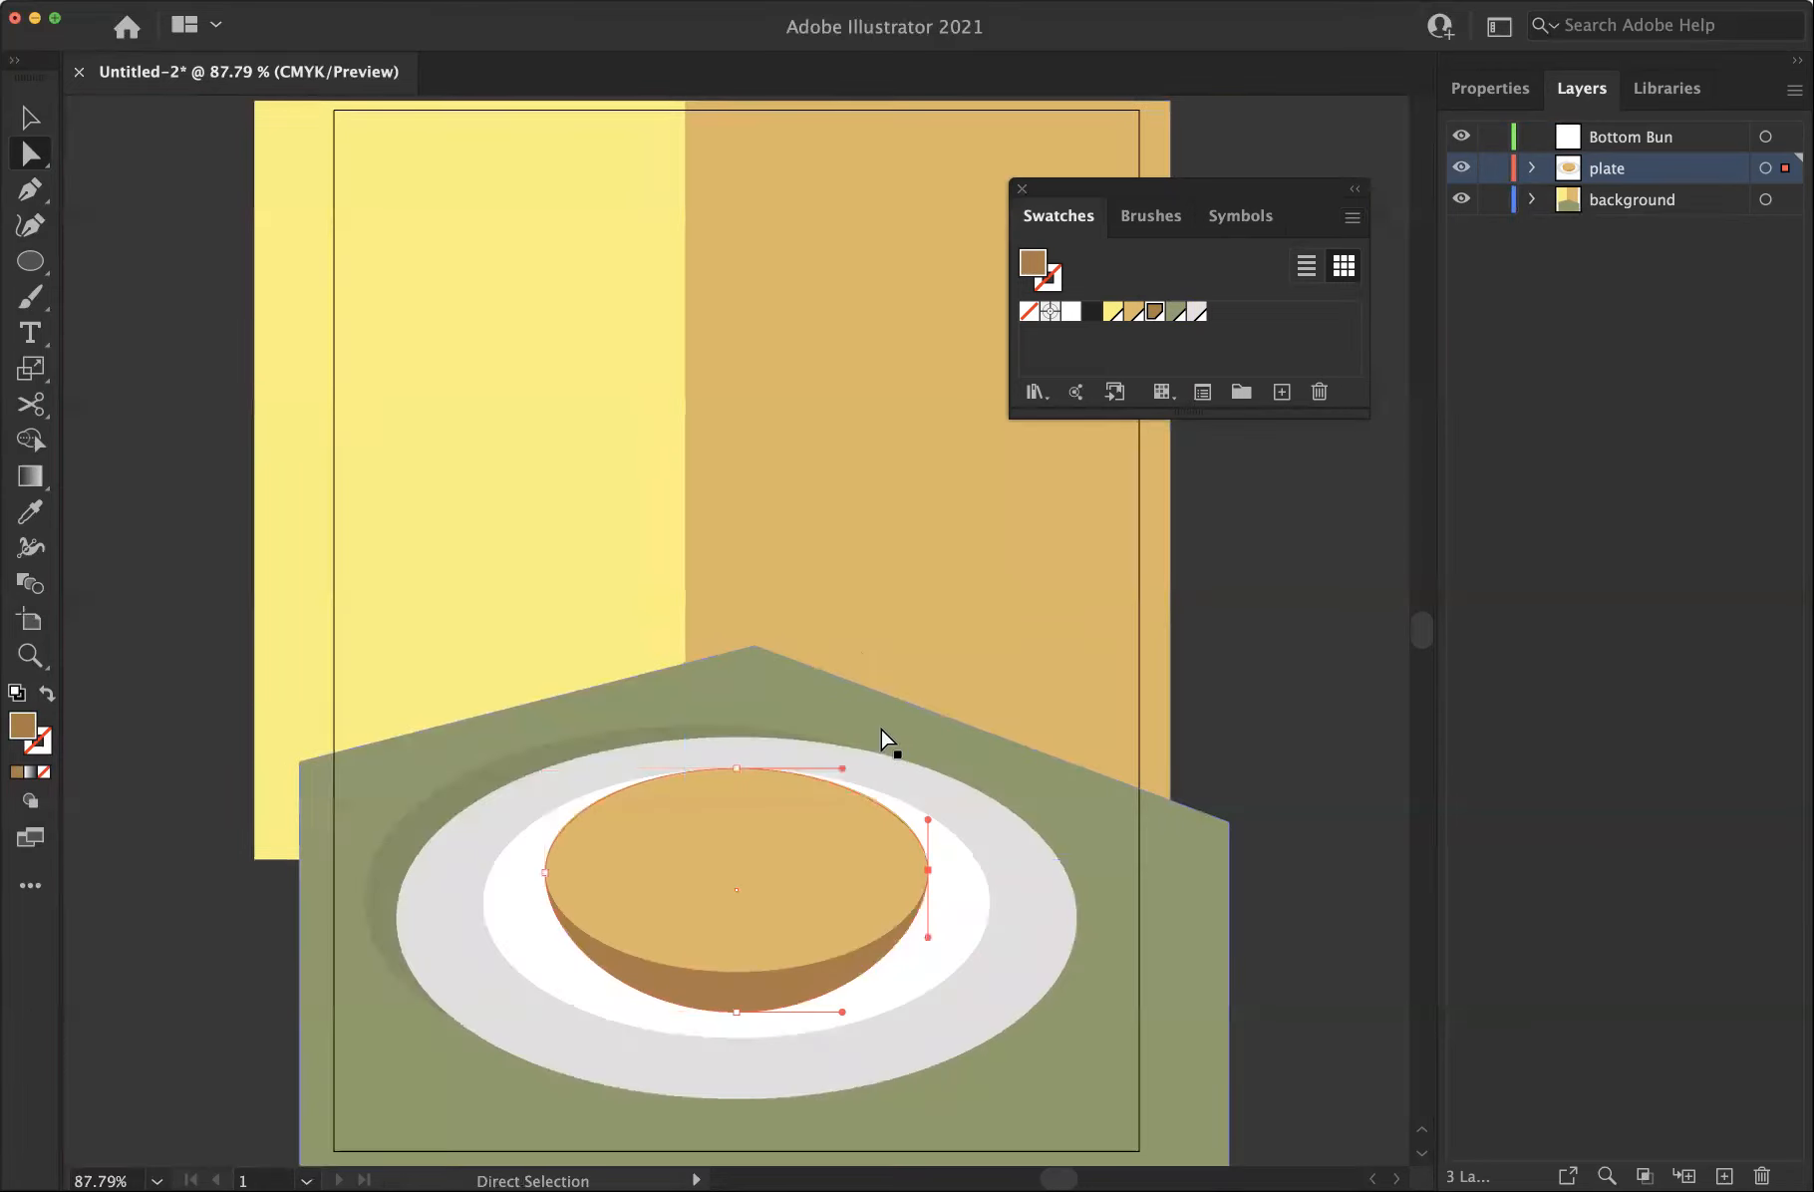
left_click(882, 741)
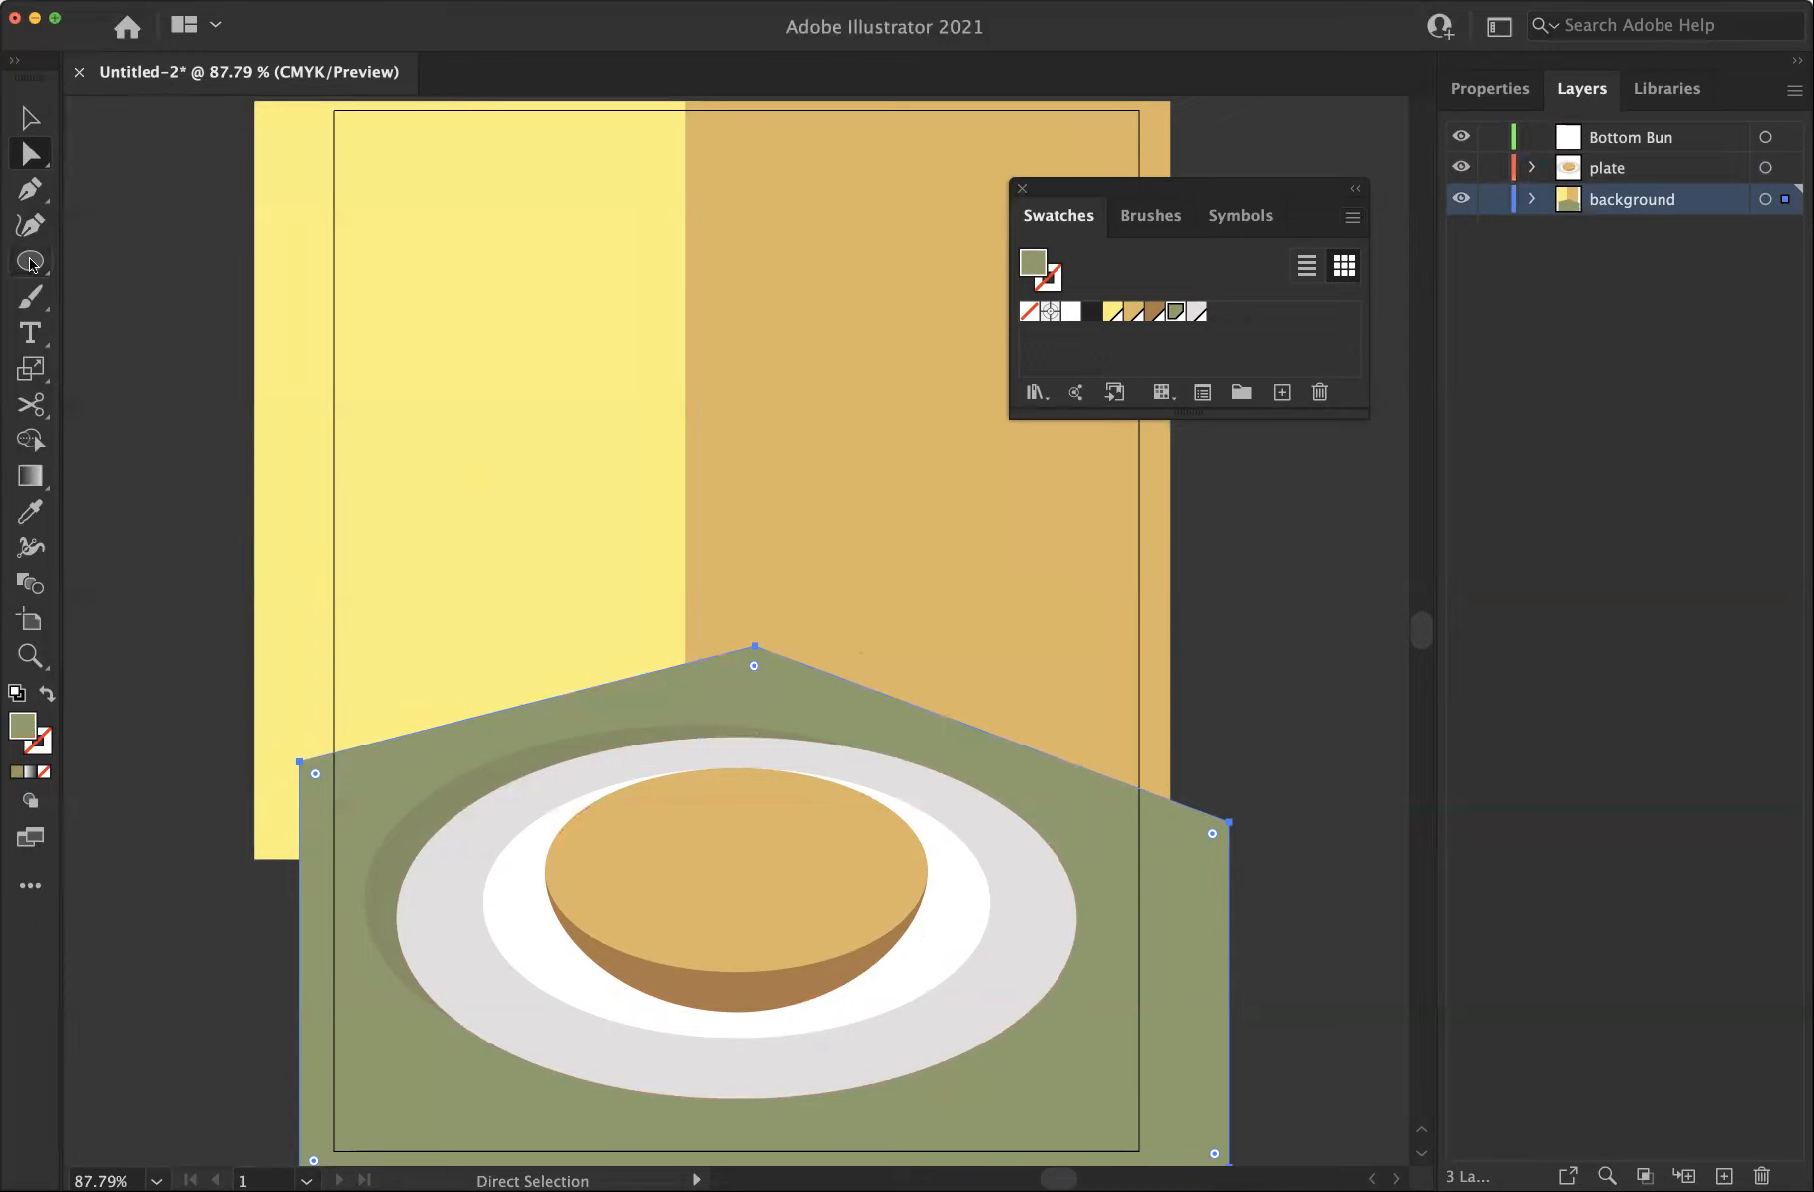
Draw a closed wavy ketchup blob over the bun's top with the Pen tool and fill it with a new C=0 M=99 Y=100 K=37 swatch
left_click(30, 190)
mouse_move(606, 836)
left_mouse_down()
mouse_move(619, 817)
mouse_move(678, 841)
mouse_move(808, 825)
mouse_move(866, 859)
mouse_move(872, 905)
mouse_move(806, 933)
mouse_move(756, 911)
mouse_move(678, 940)
mouse_move(666, 886)
mouse_move(590, 883)
mouse_move(629, 815)
left_mouse_up()
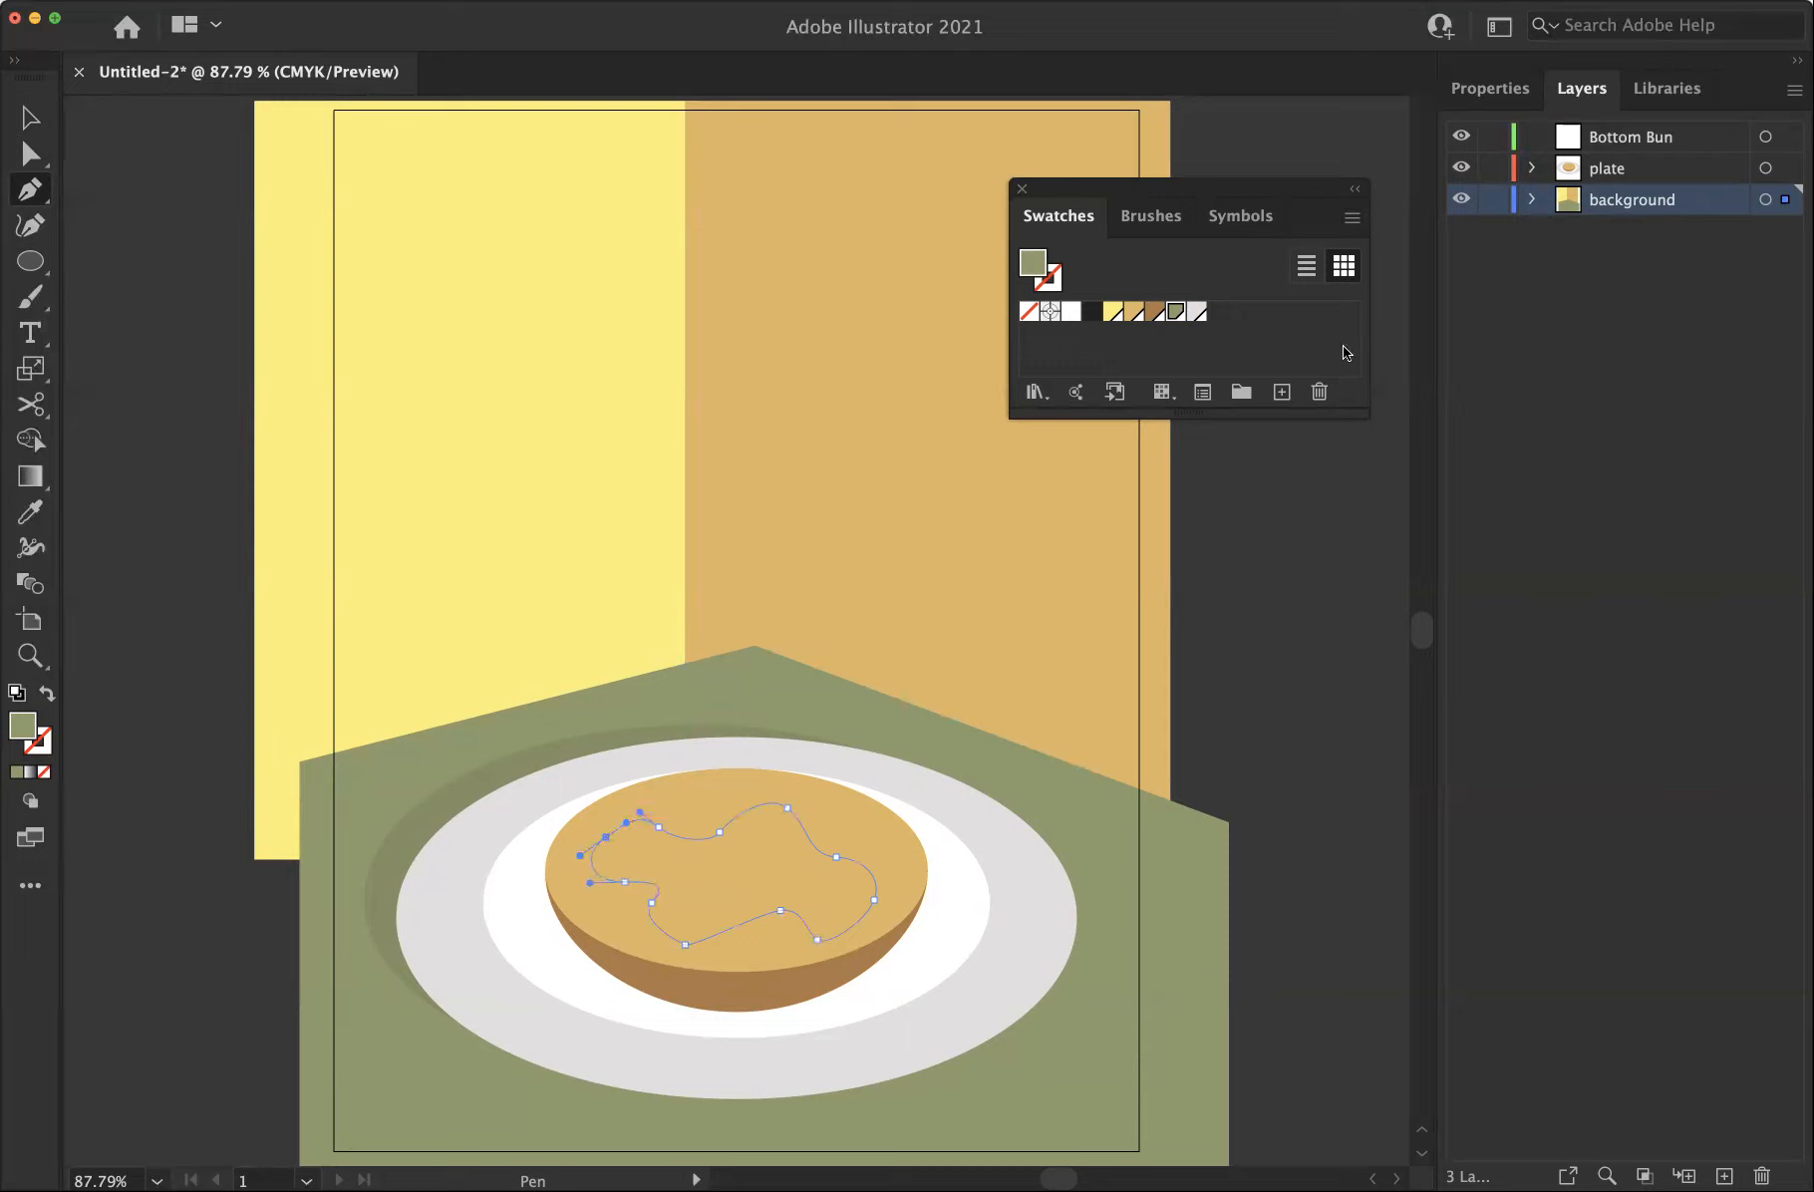
left_click(1351, 218)
left_click(1395, 215)
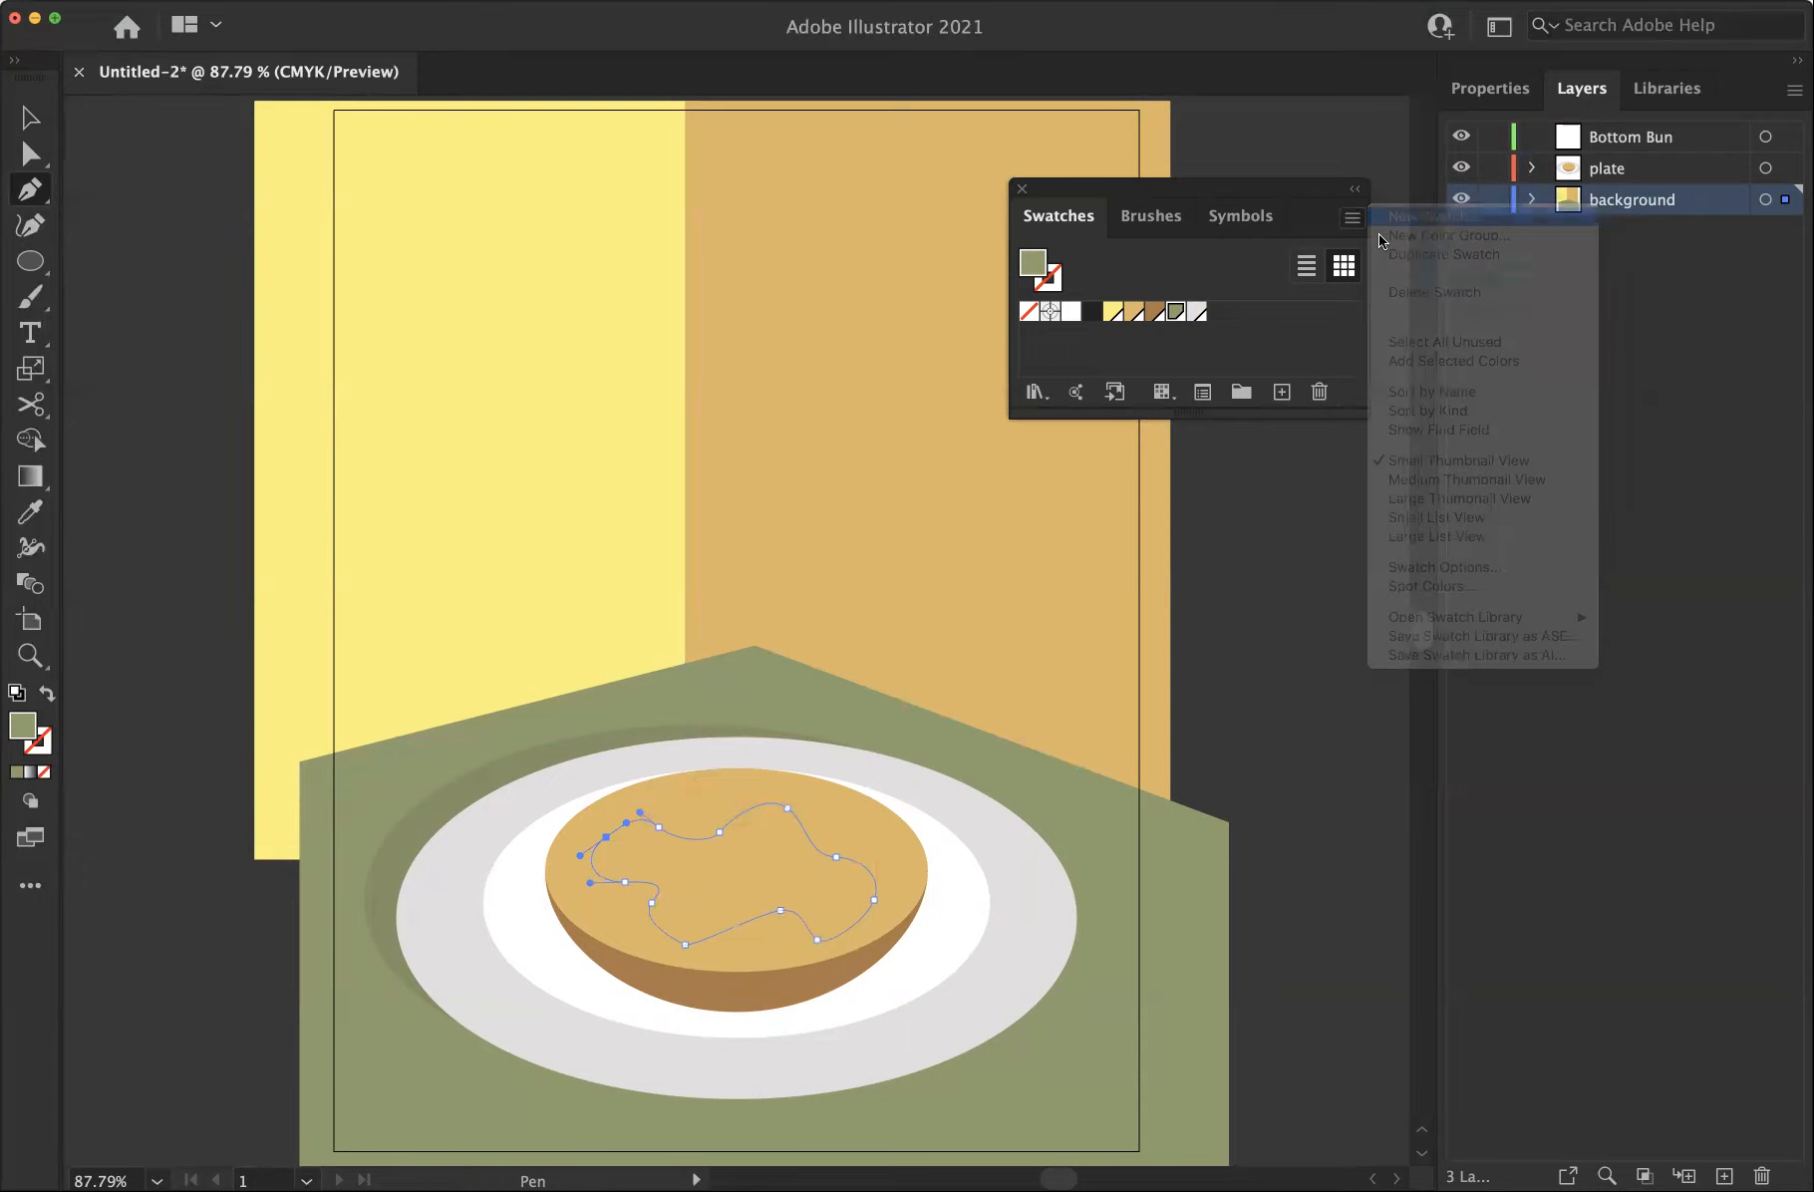
left_click_drag(1461, 503, 1640, 544)
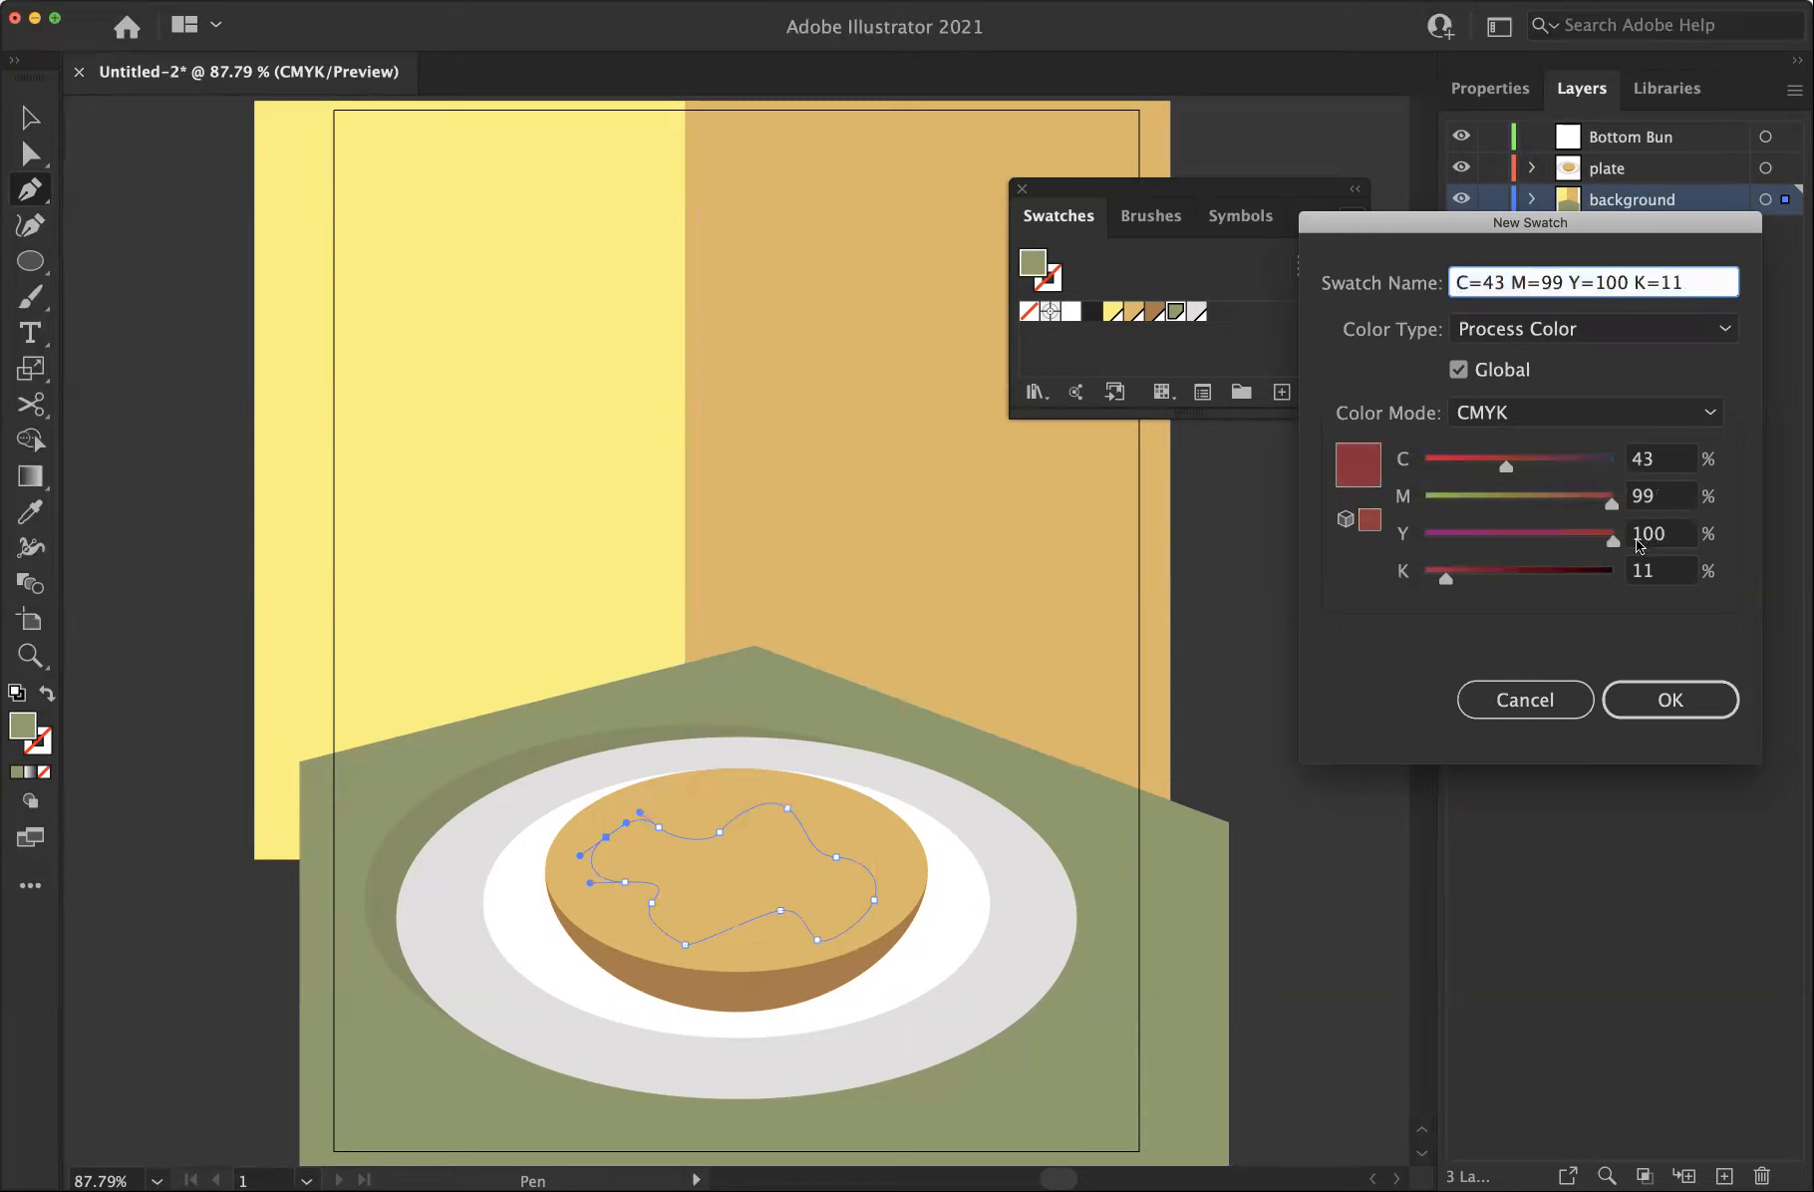
left_click_drag(1504, 468, 1416, 467)
left_click_drag(1445, 576, 1493, 574)
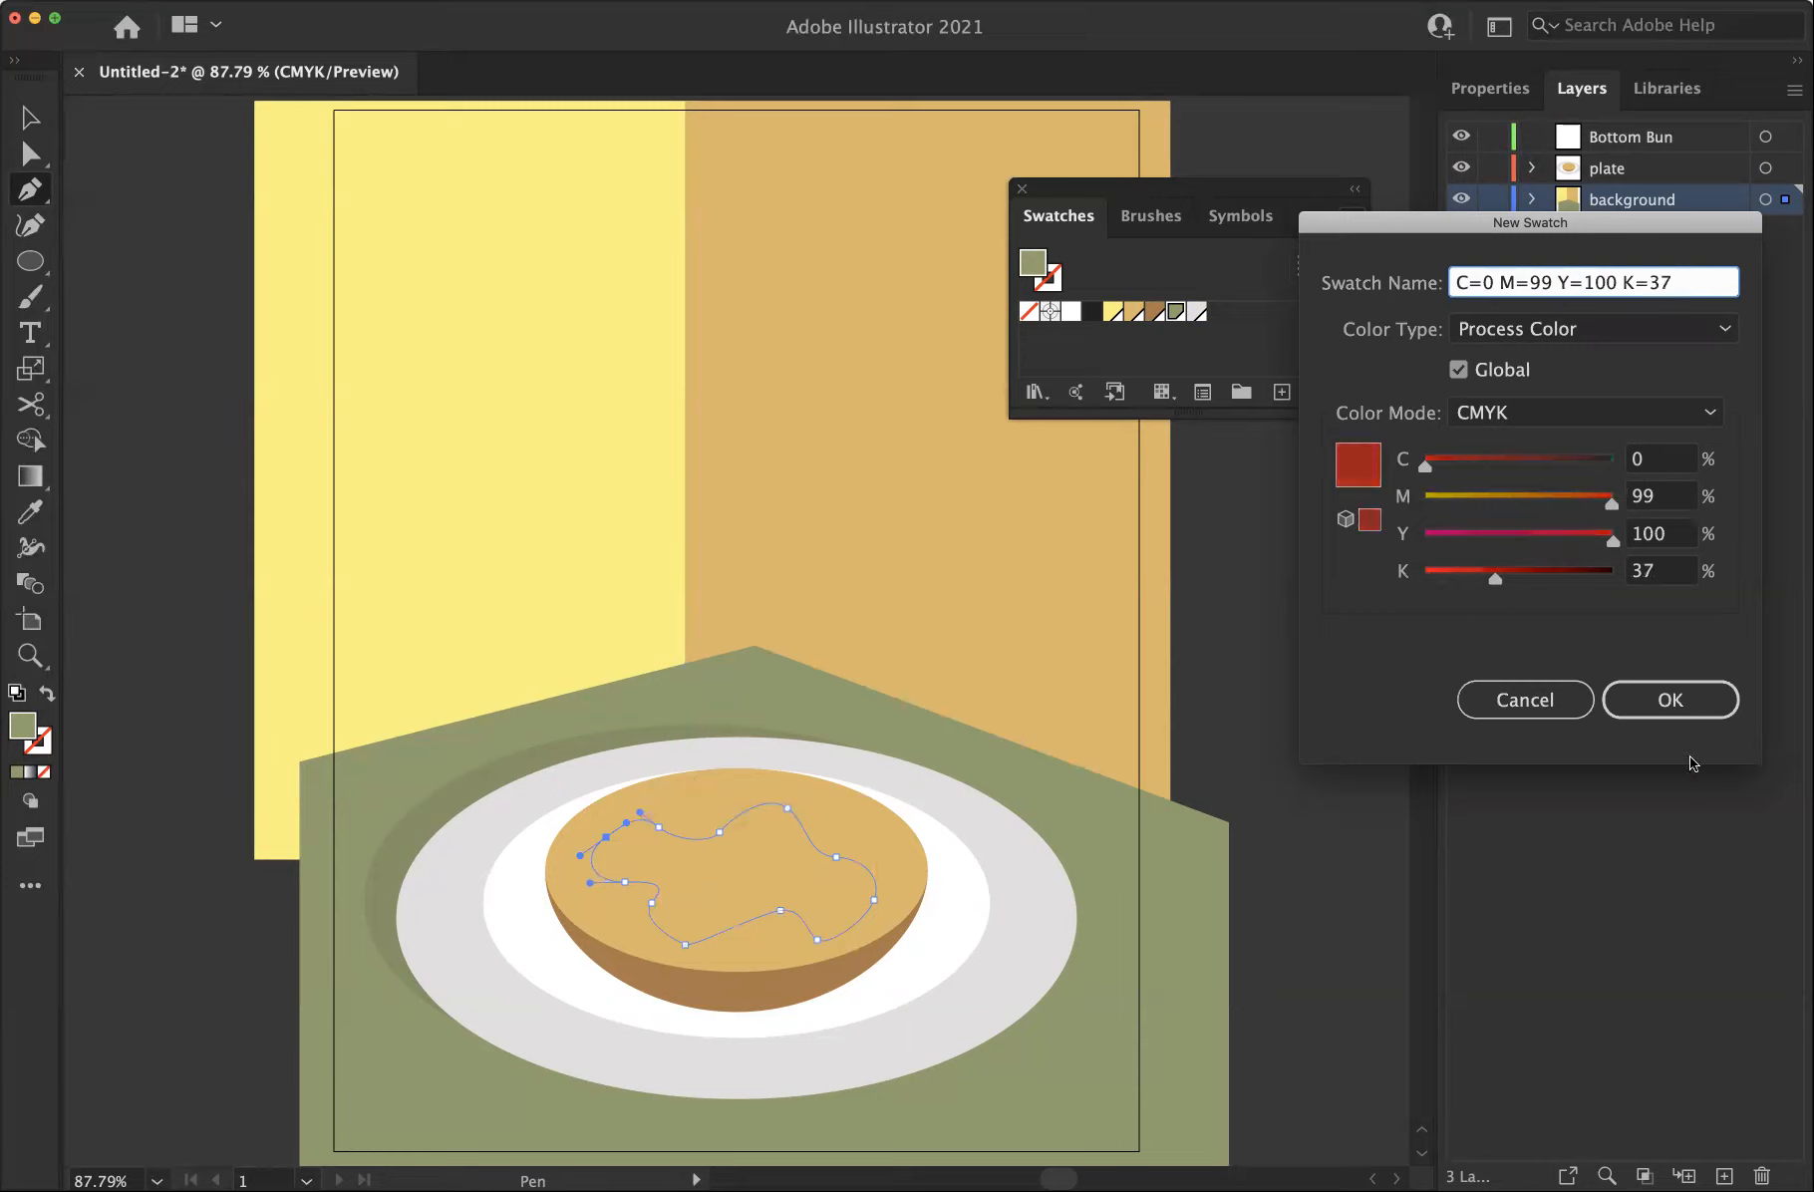
left_click(1657, 699)
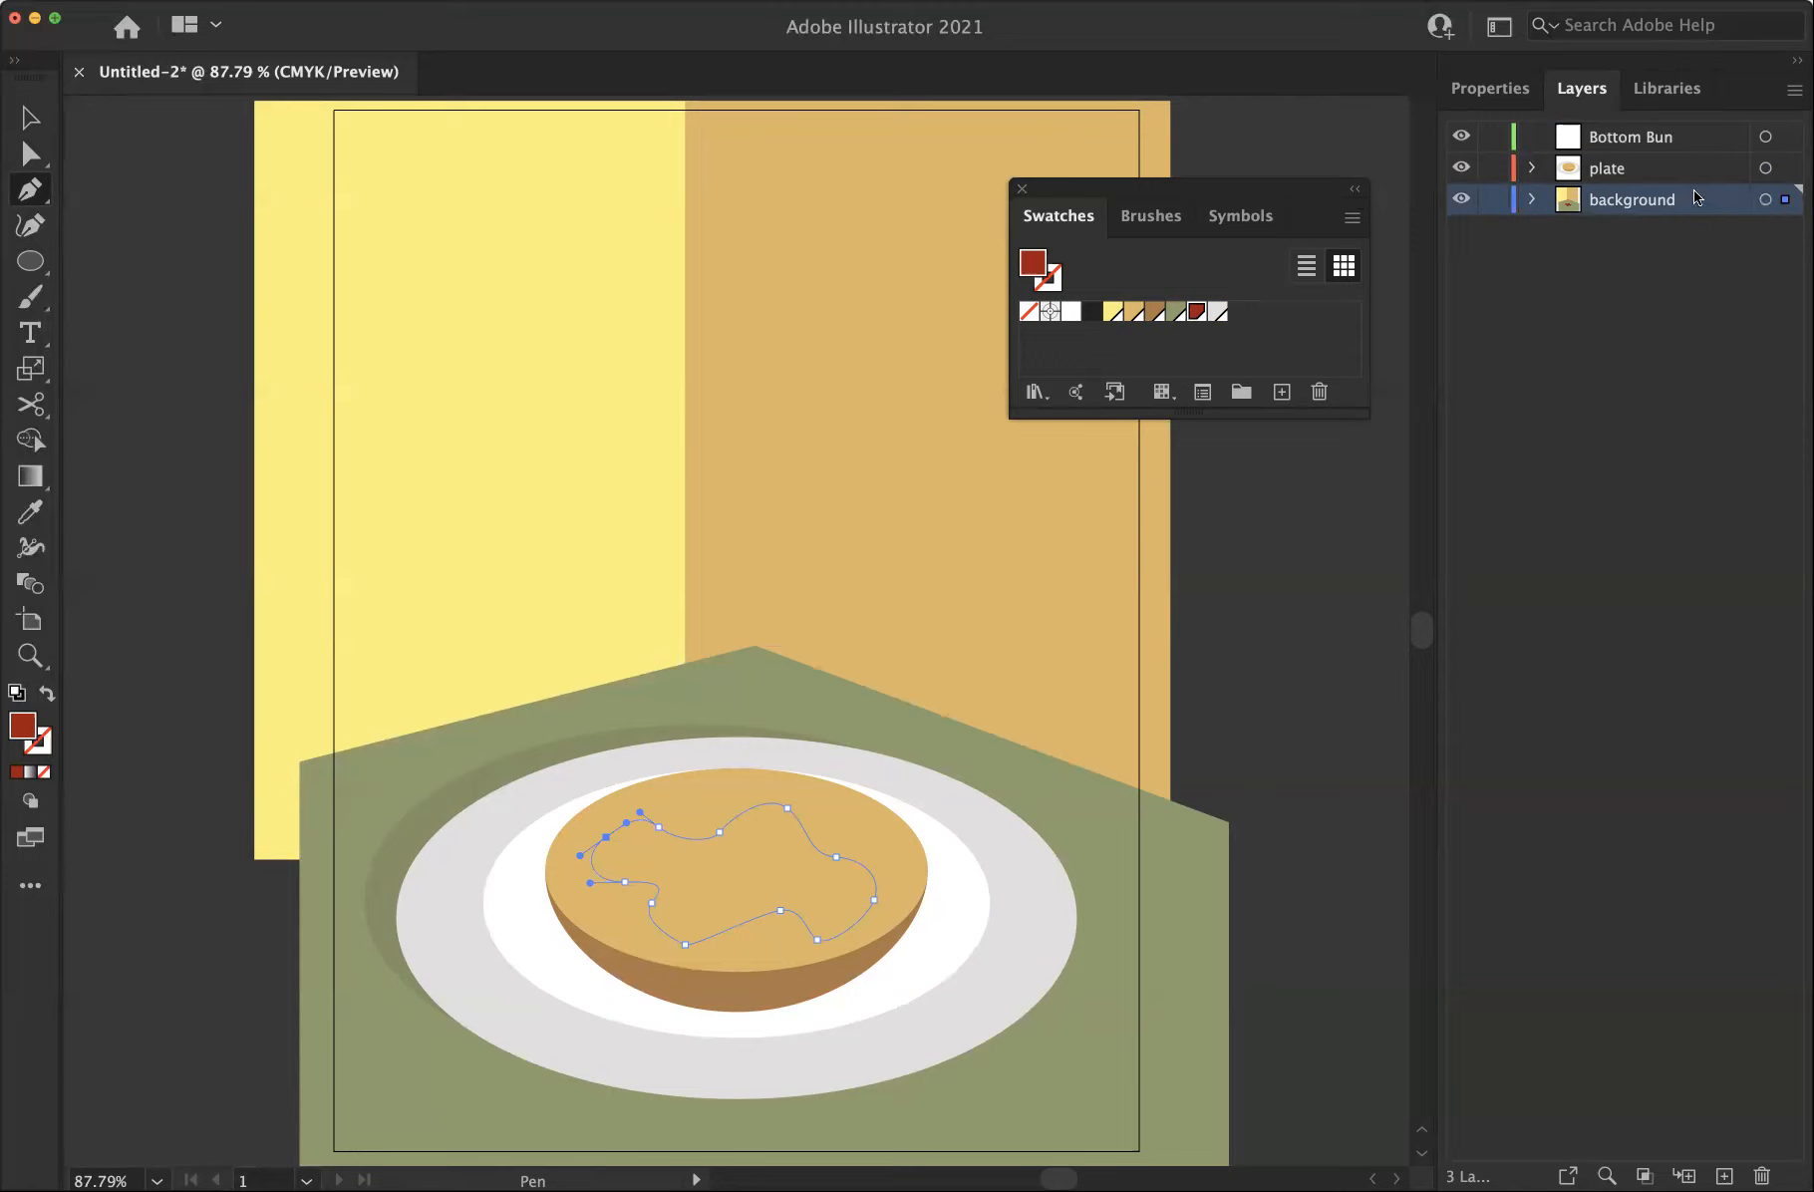
Put the red blob on a new layer, place that layer above Bottom Bun and name it Ketchup
left_click(1724, 1177)
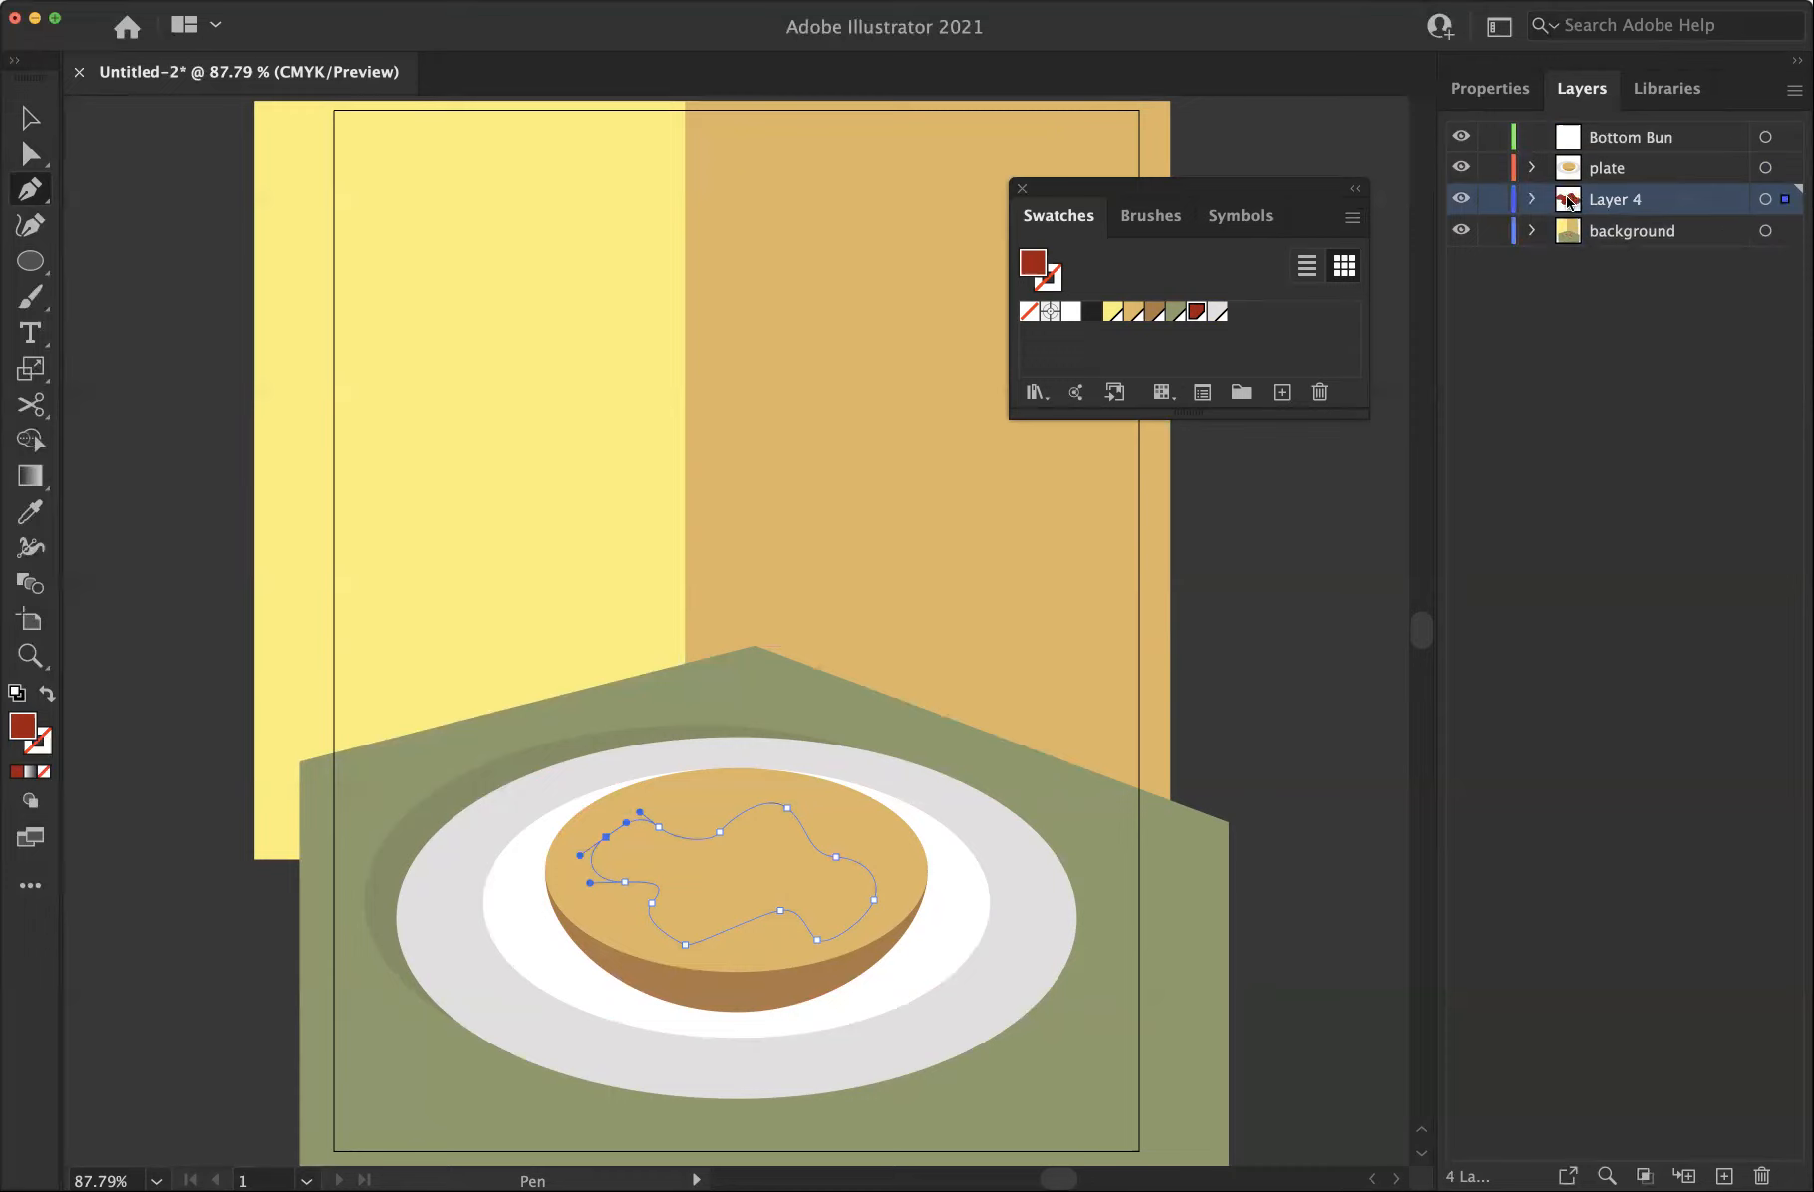
left_click_drag(1568, 203, 1578, 123)
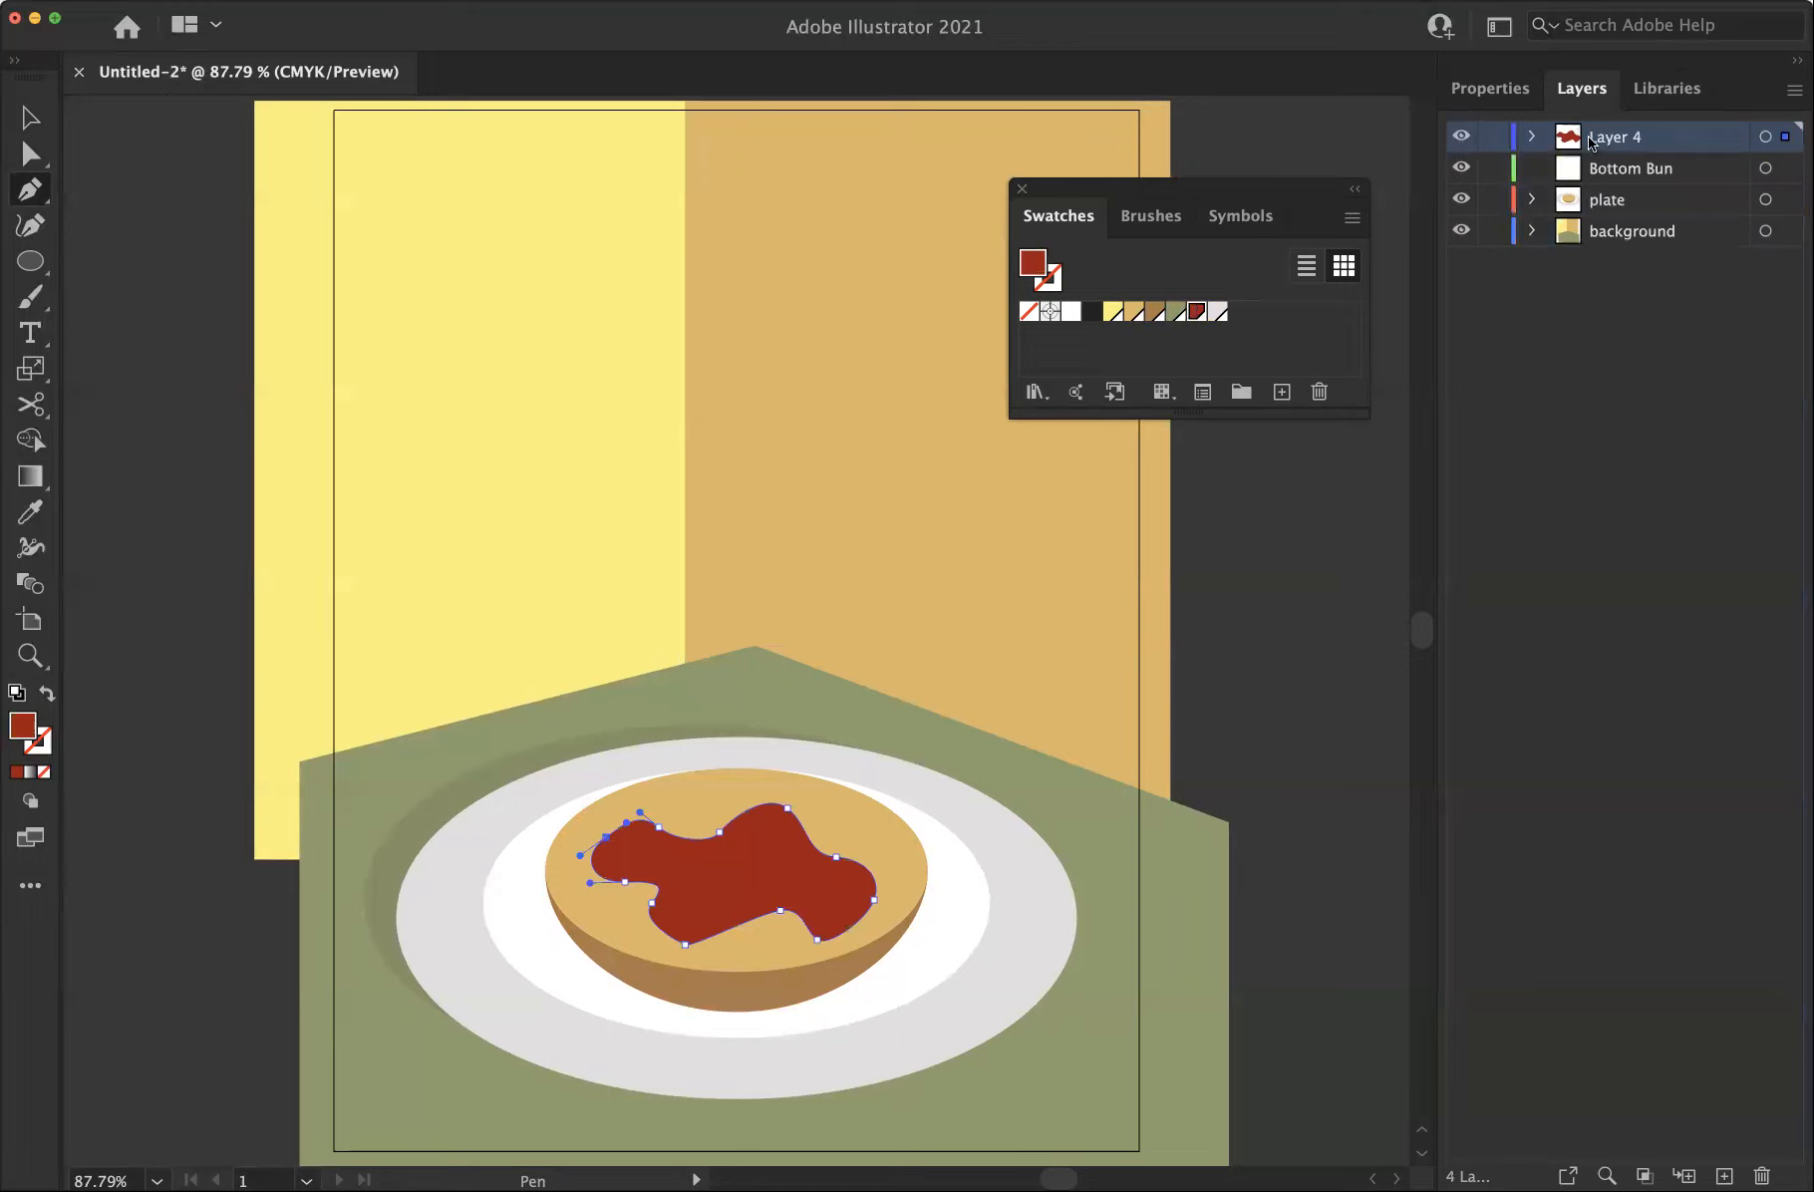
double_click(1613, 140)
type("Ketchup")
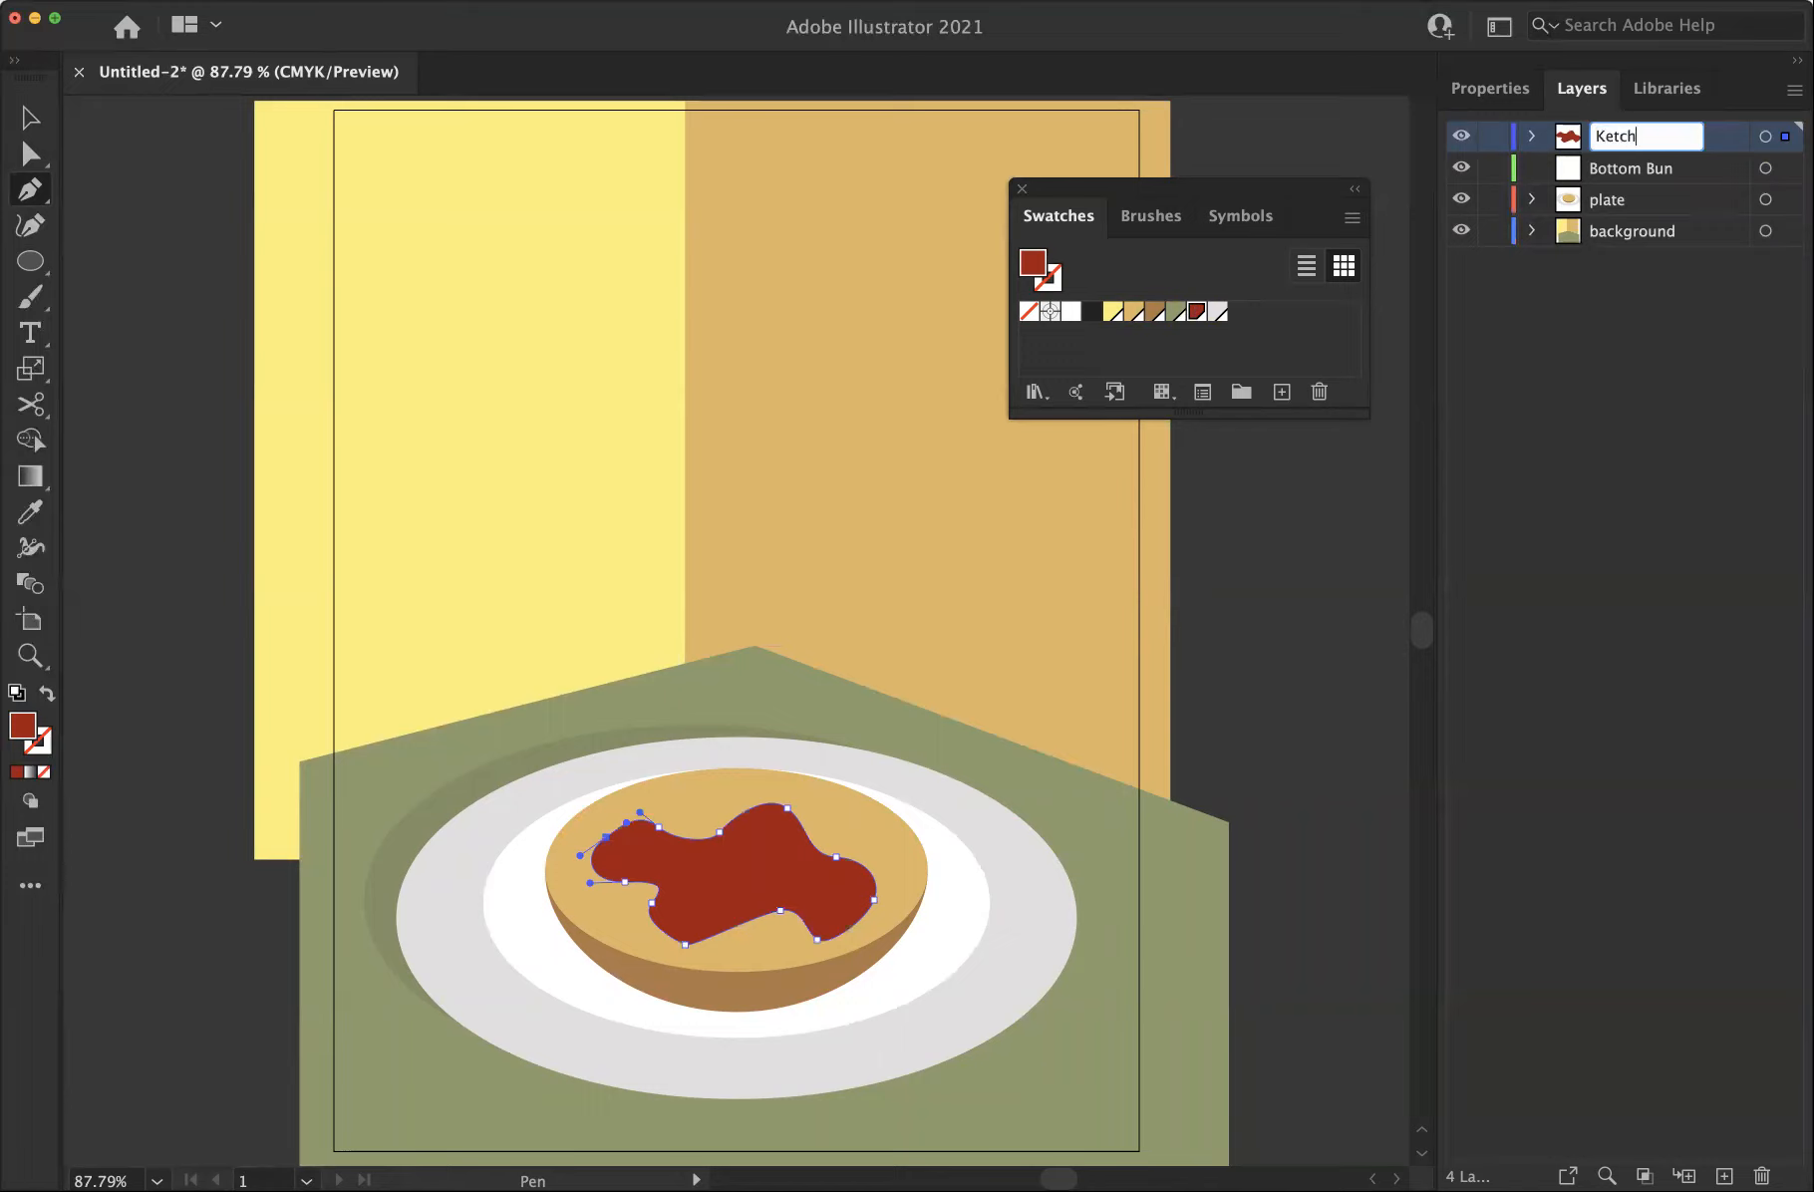
Confirm the Ketchup layer name, smooth the red blob's upper and lower anchors, and nudge the whole blob slightly on the bun
left_click(1510, 301)
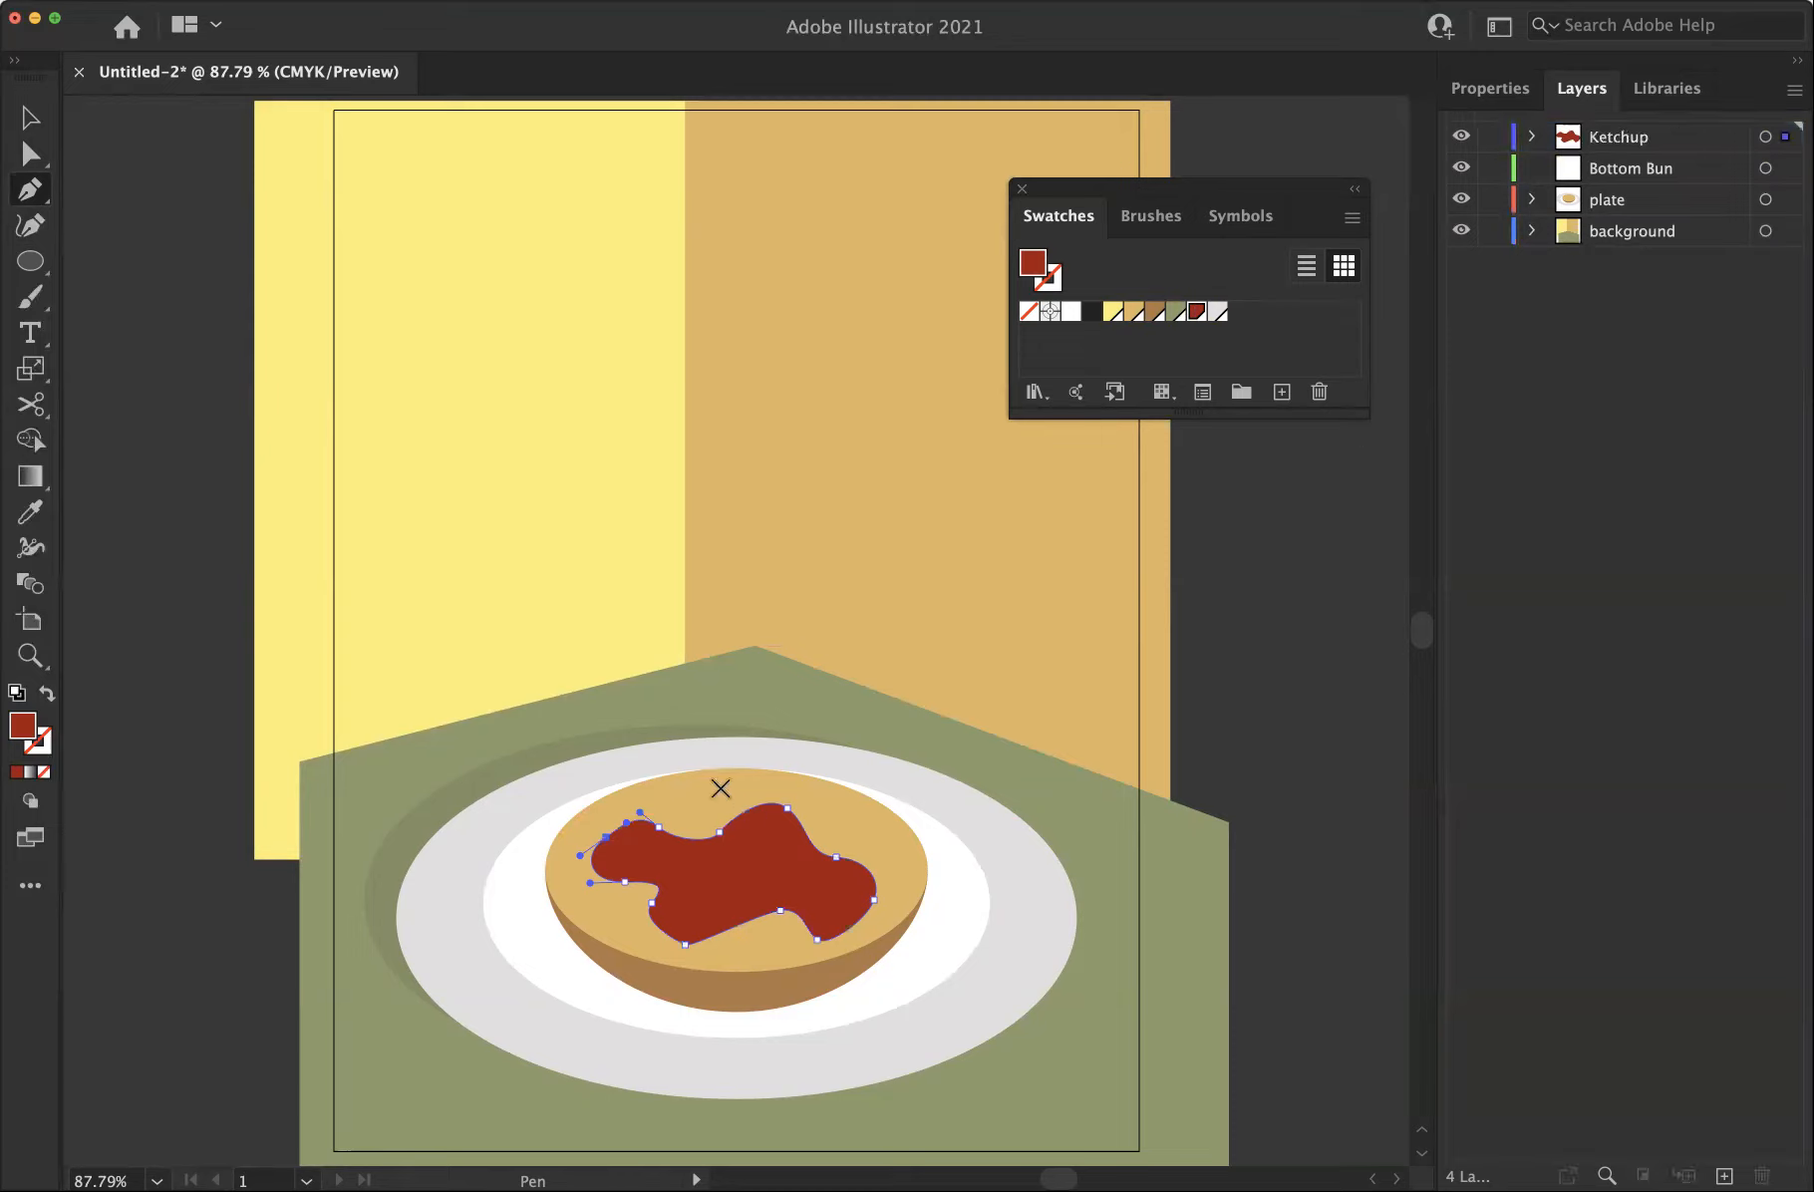
left_click(30, 154)
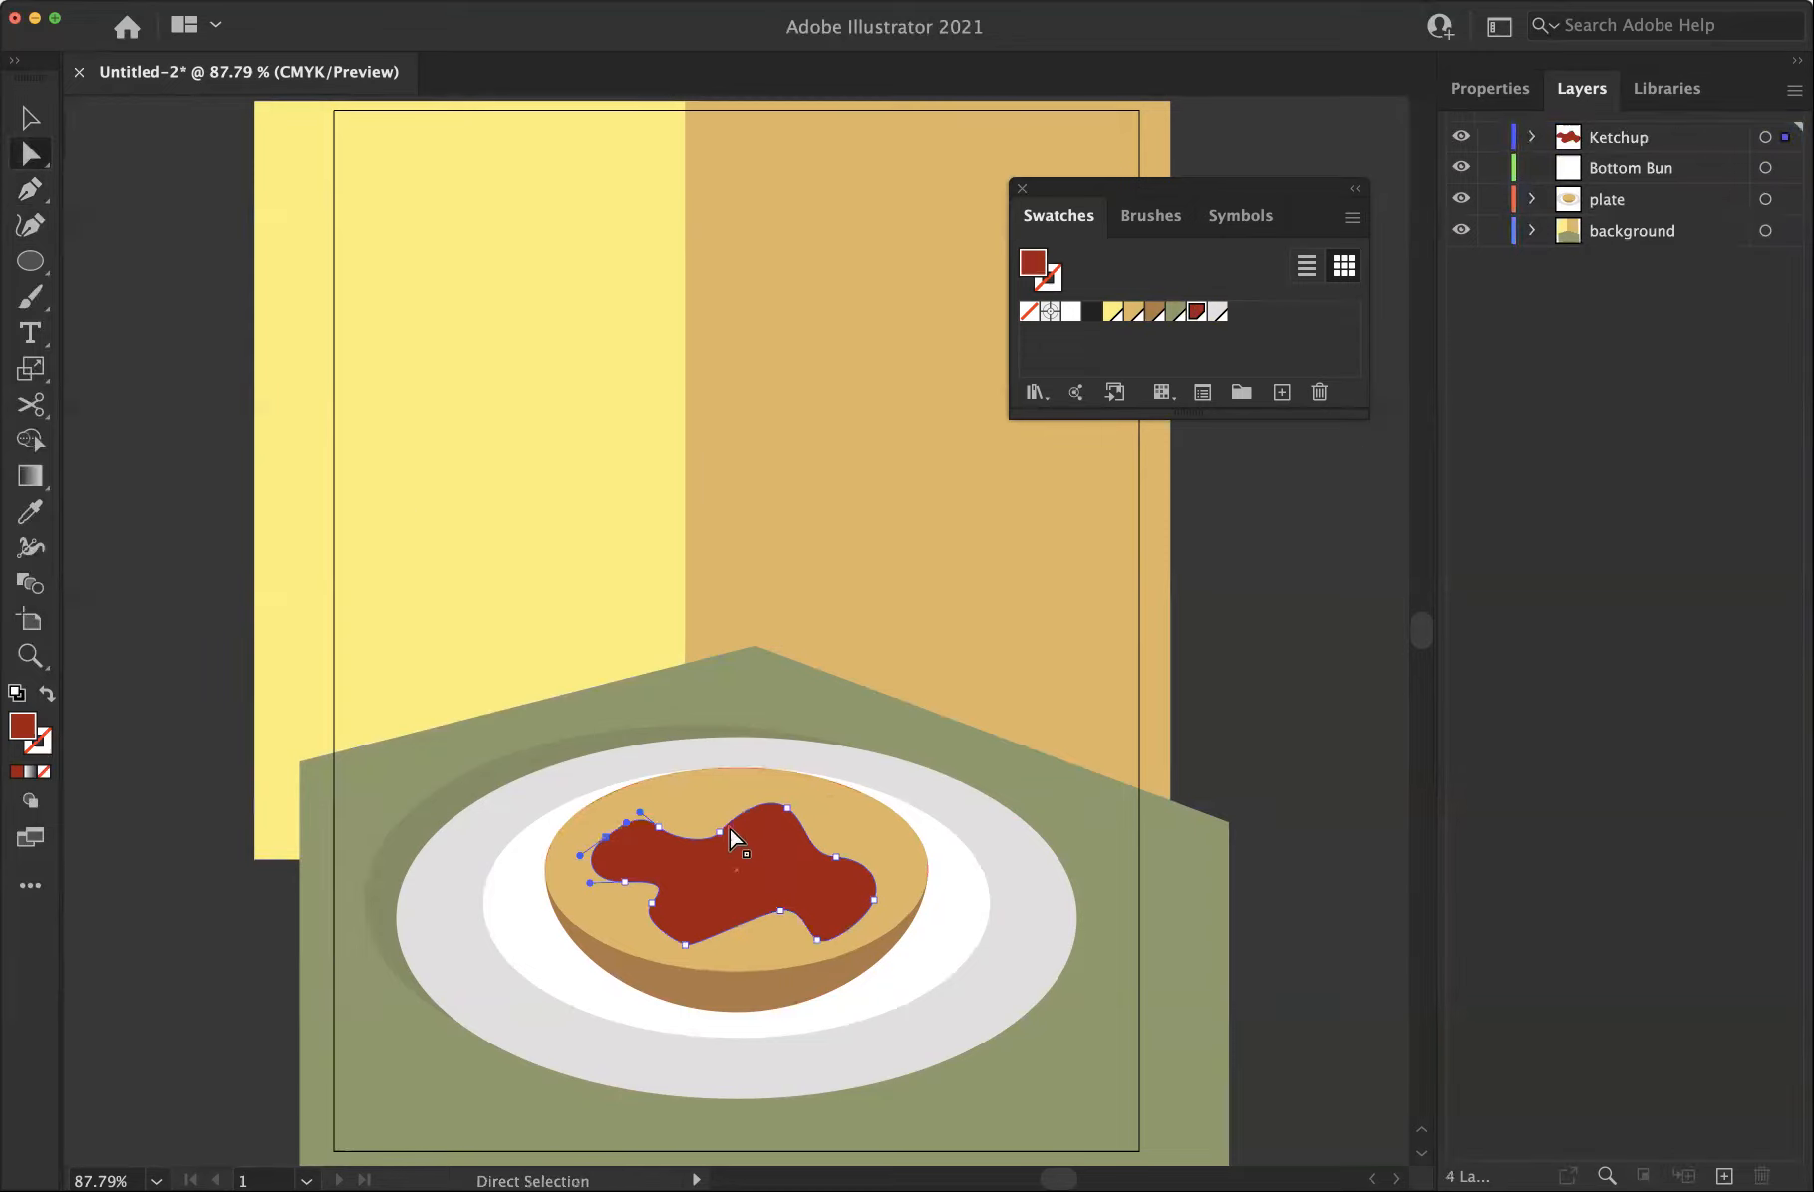
left_click_drag(720, 830, 720, 828)
left_click(688, 943)
left_click_drag(692, 952, 719, 945)
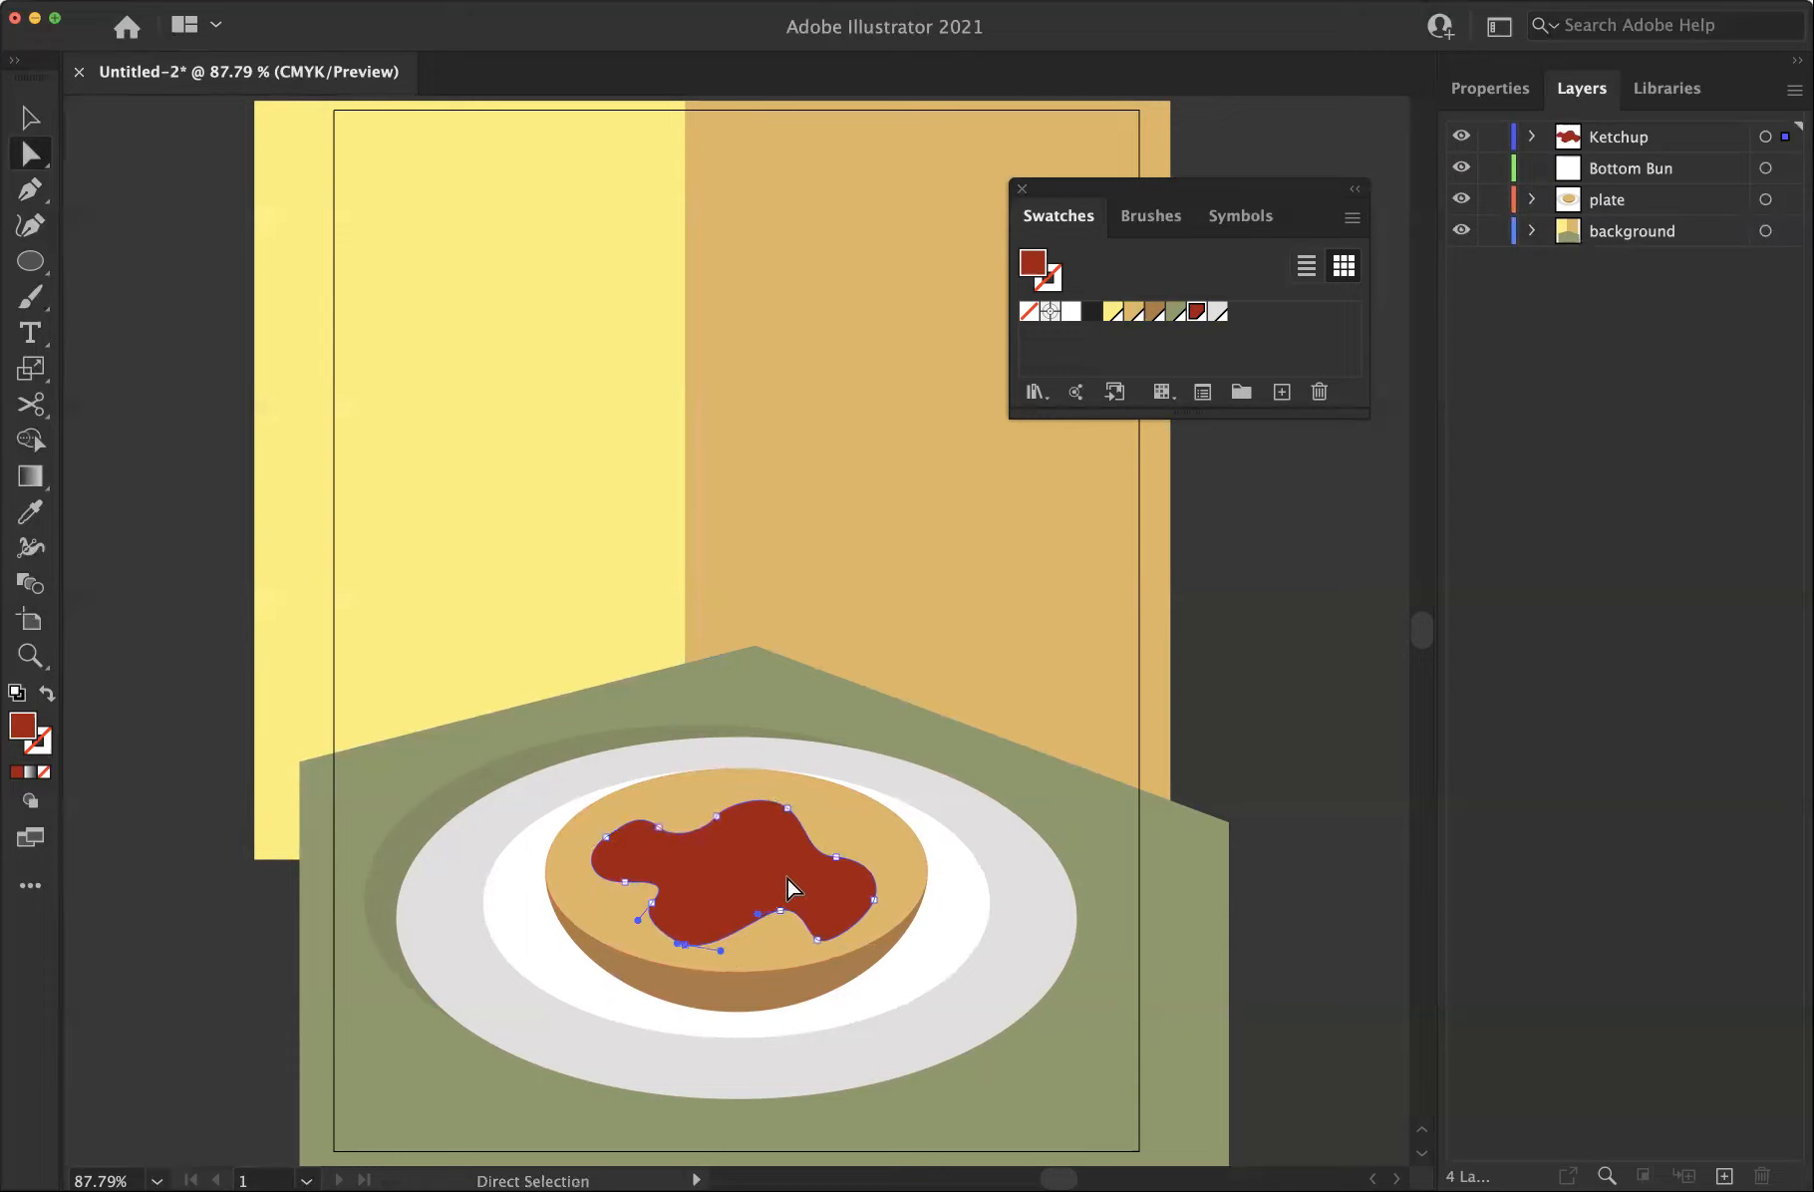
left_click_drag(770, 868, 787, 874)
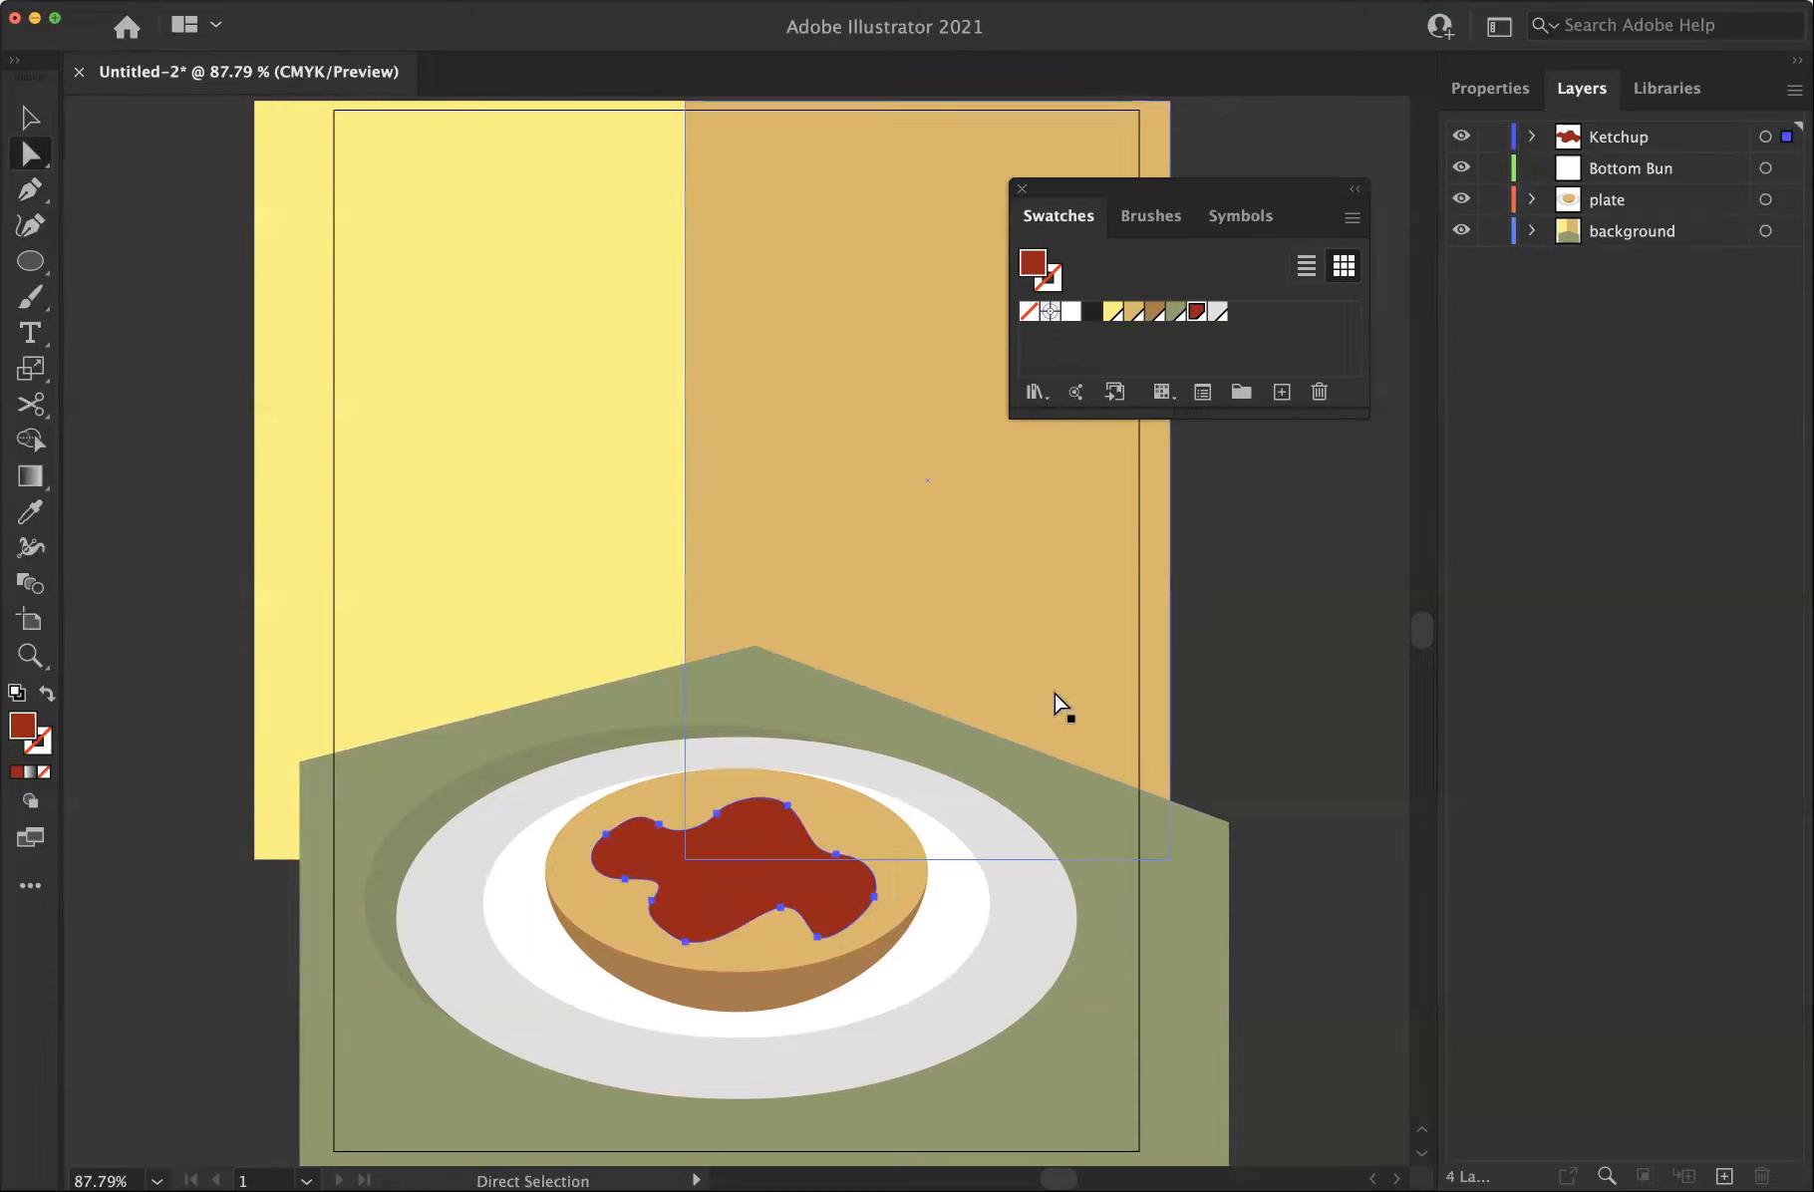
left_click(1202, 738)
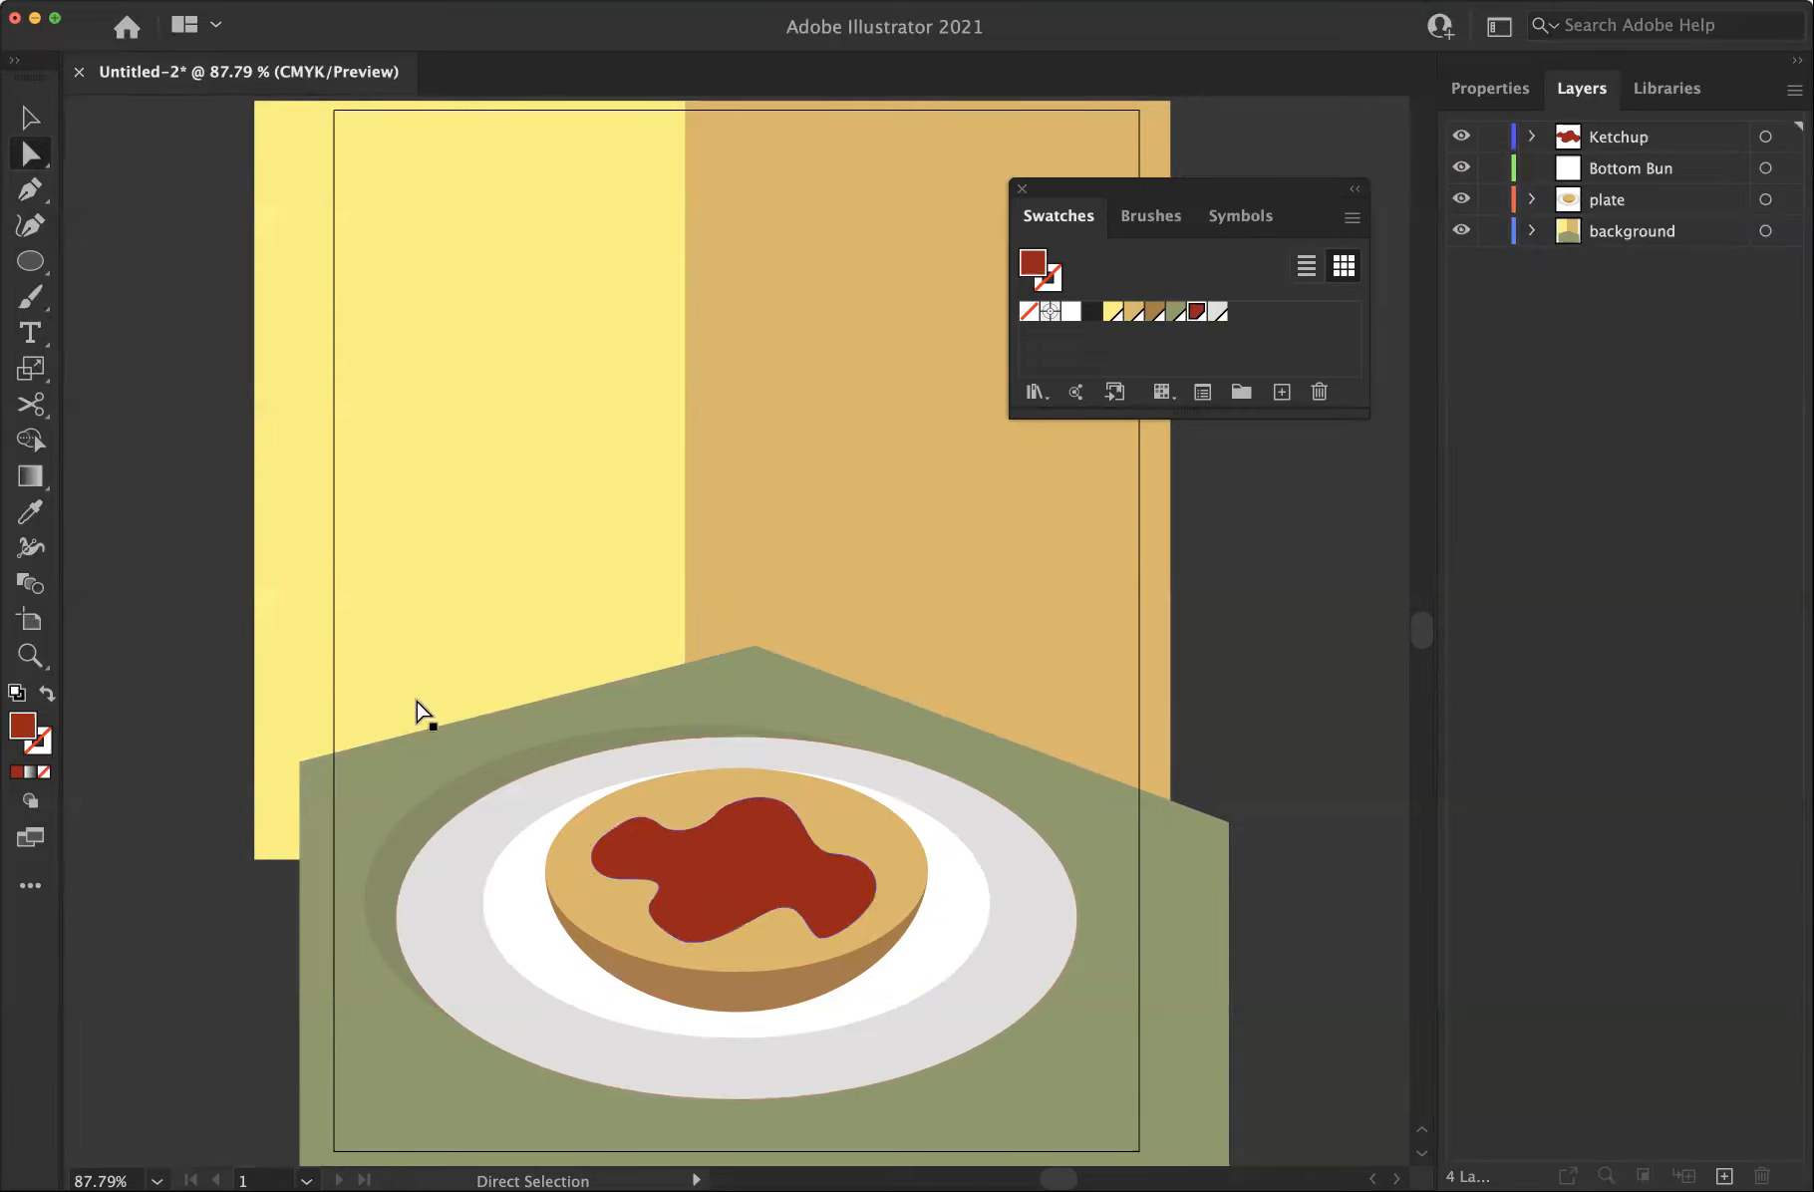
Draw an open curved highlight path with the Pen tool just inside the ketchup's lower-middle edge
left_click(30, 189)
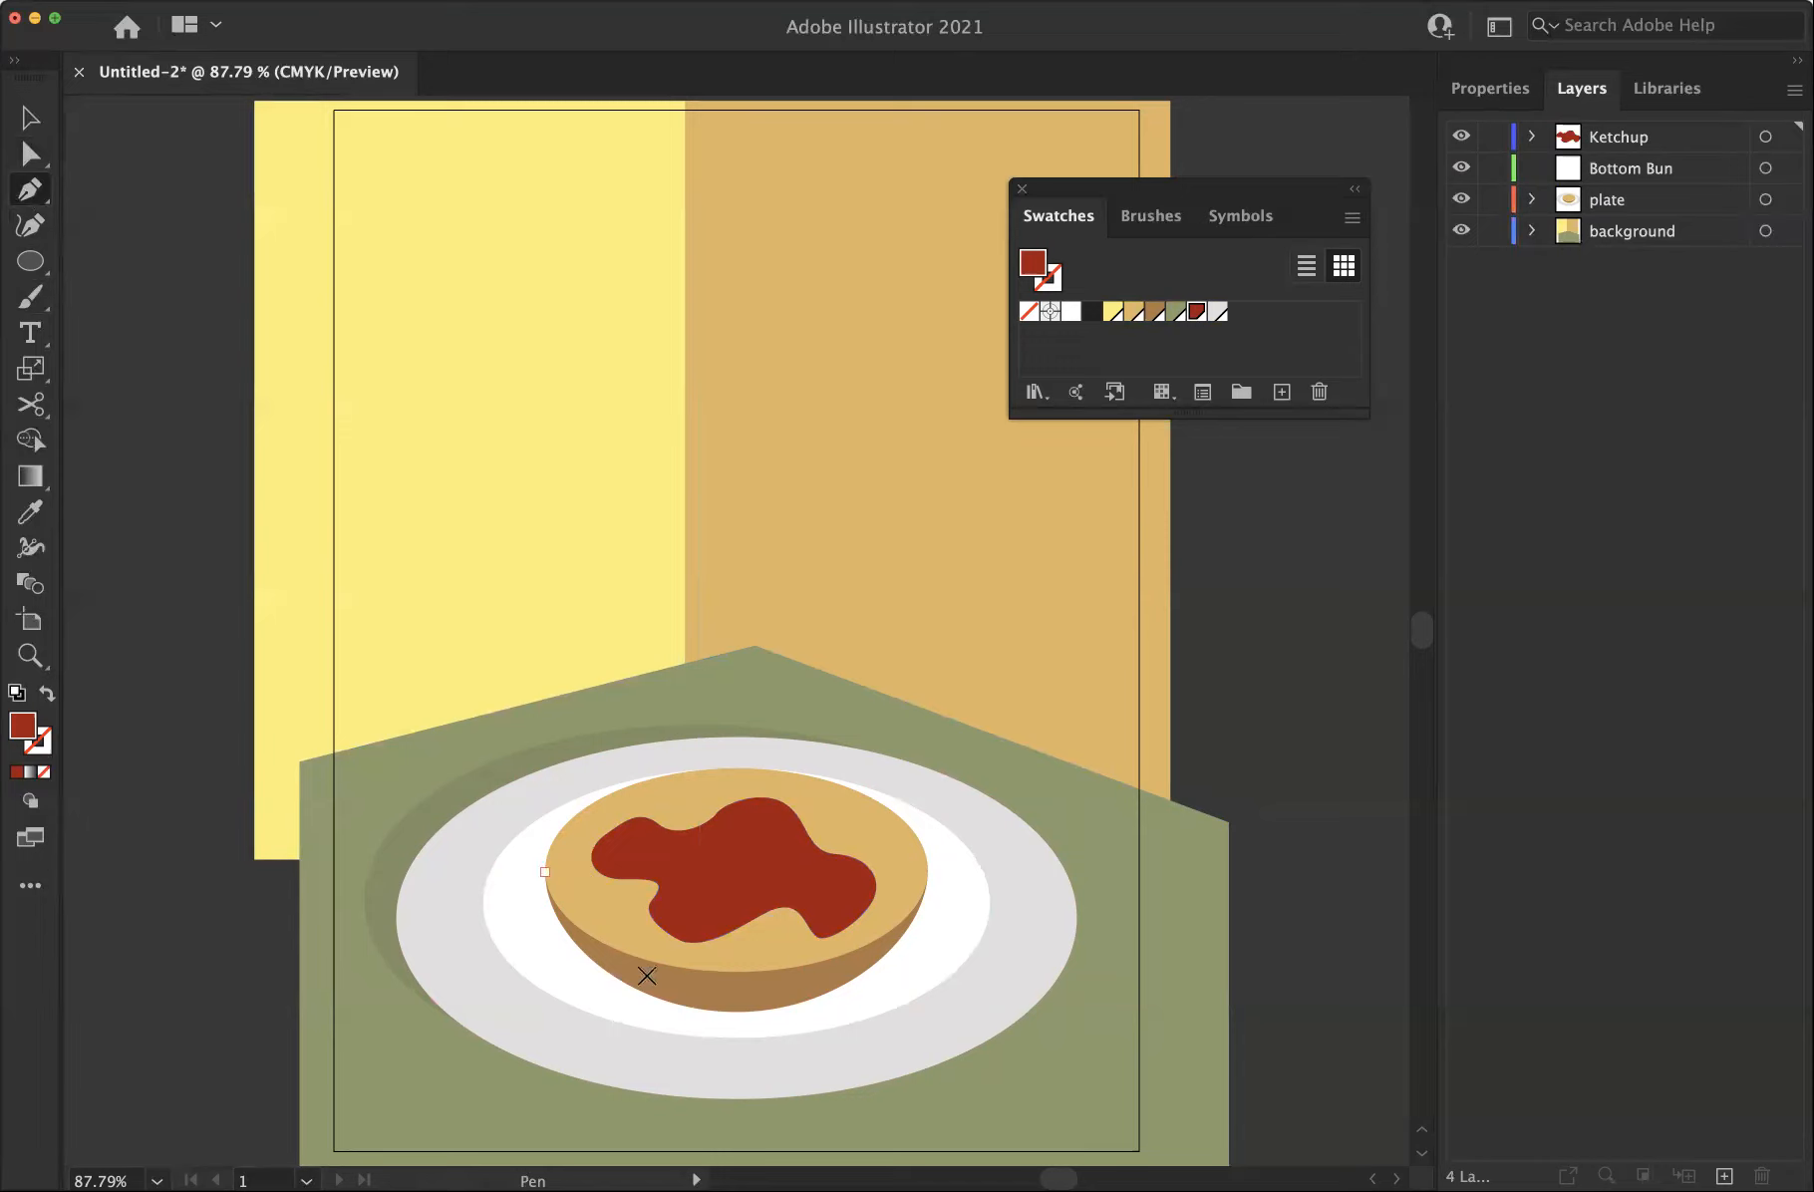
left_click(650, 898)
left_click_drag(699, 930, 798, 915)
key("a")
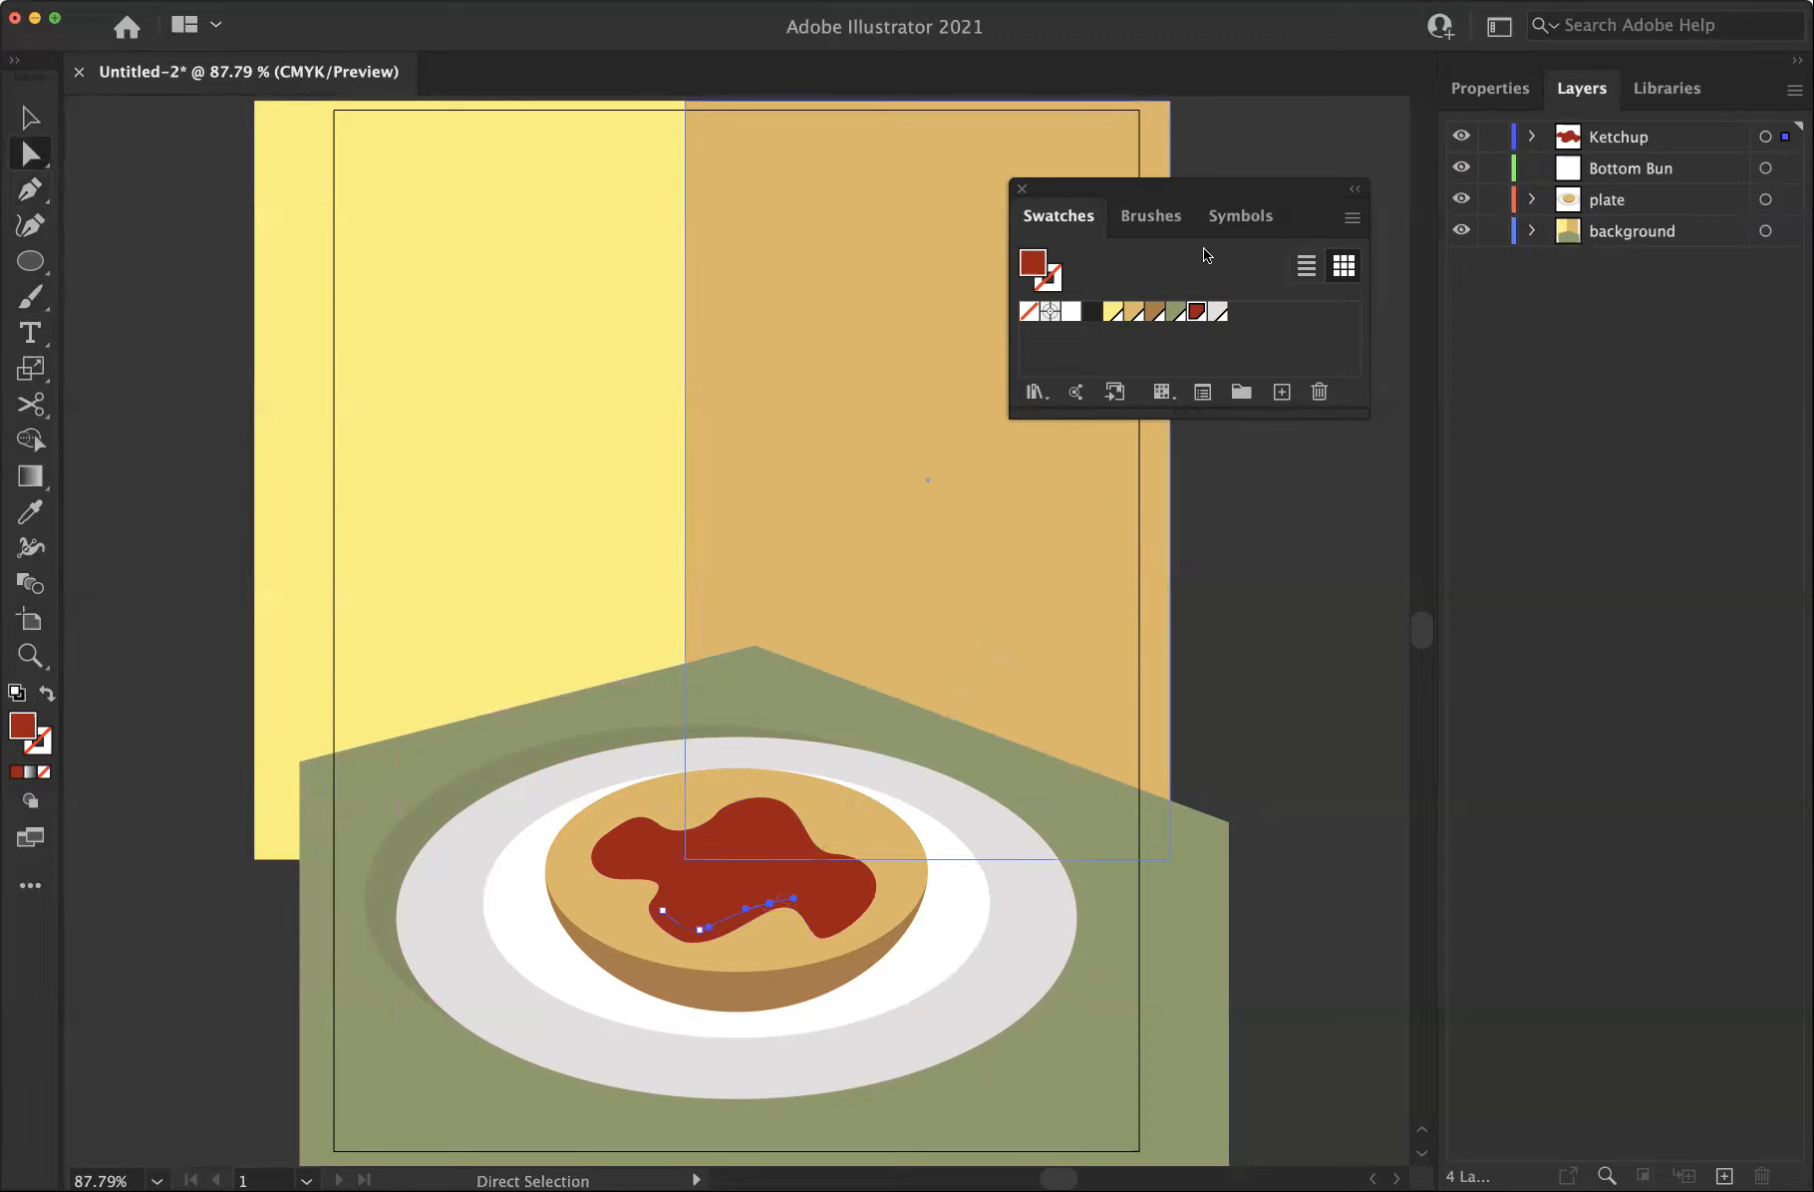
Create a lighter red global swatch, C=0 M=70 Y=70 K=26, based on the ketchup colour
left_click(1352, 221)
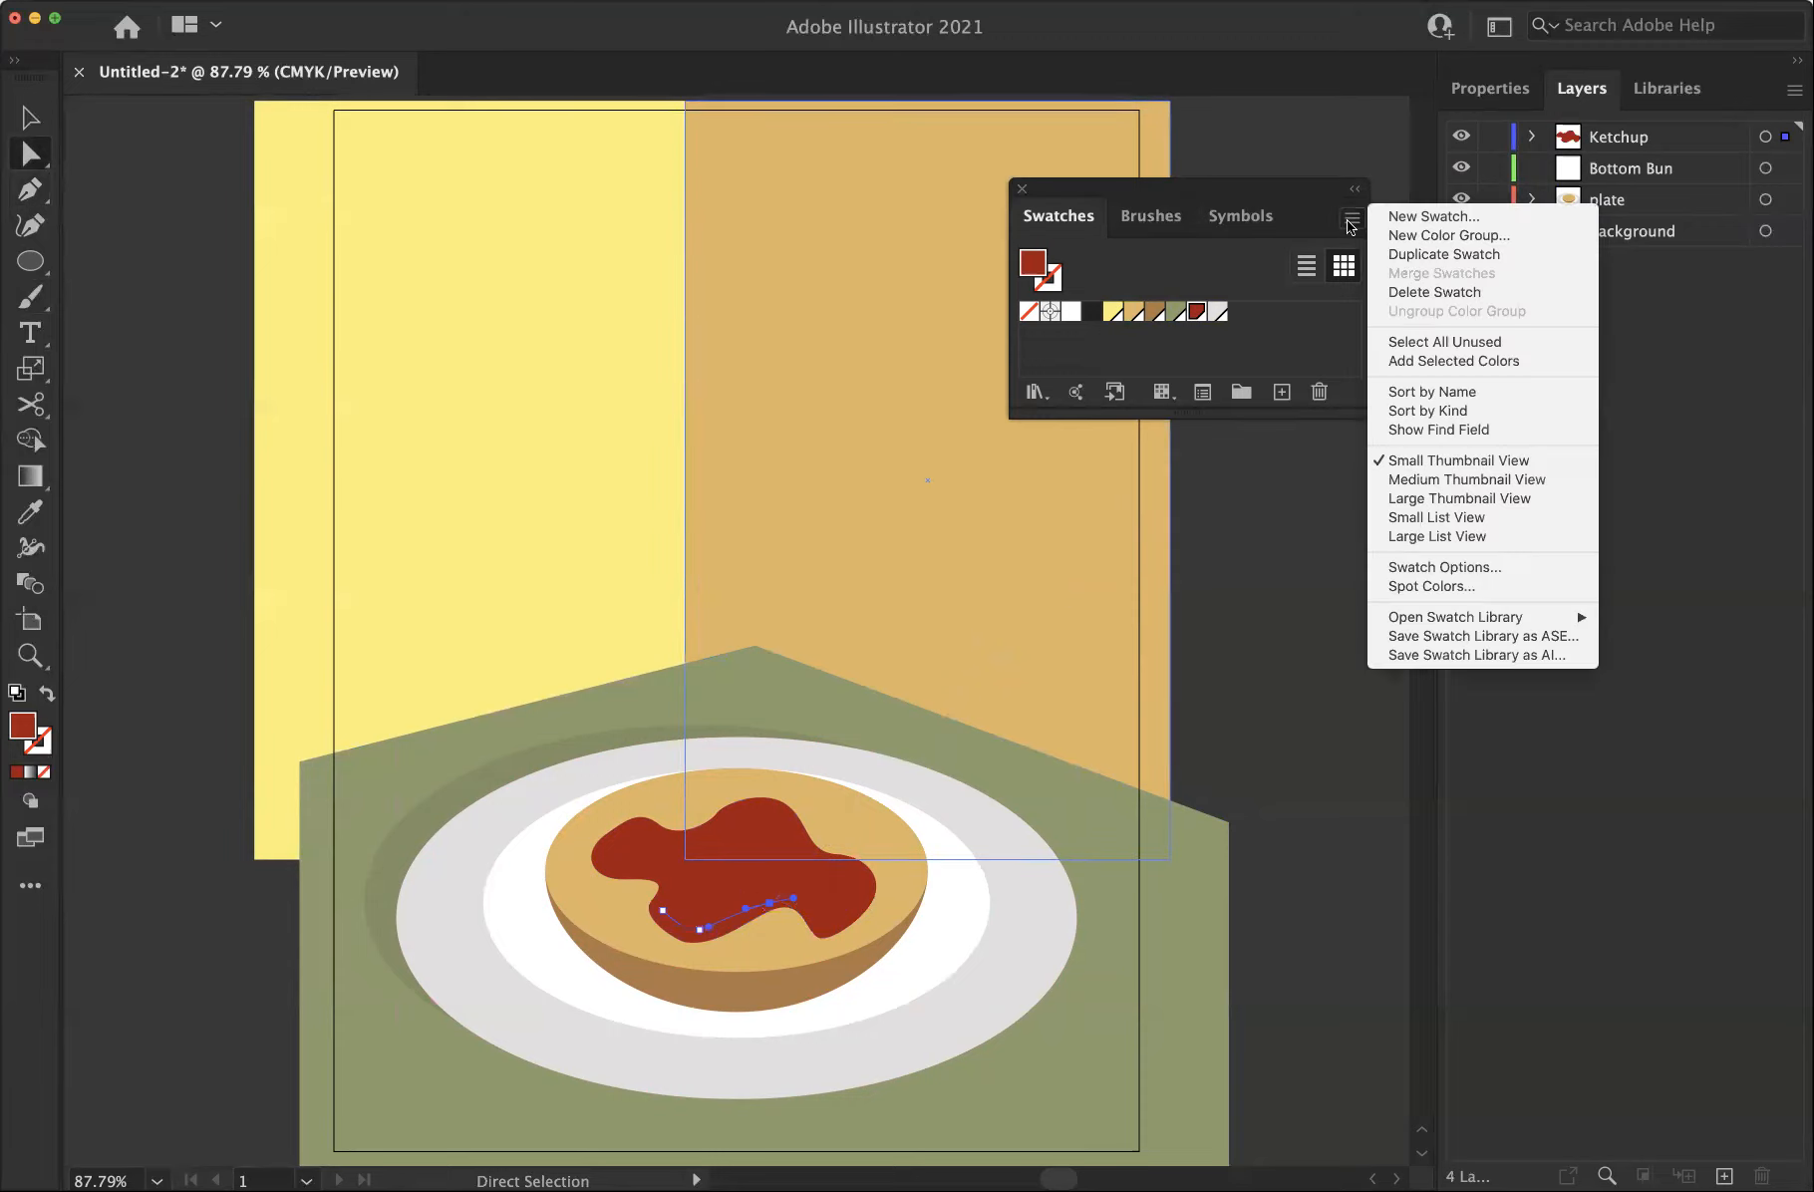
left_click(1410, 217)
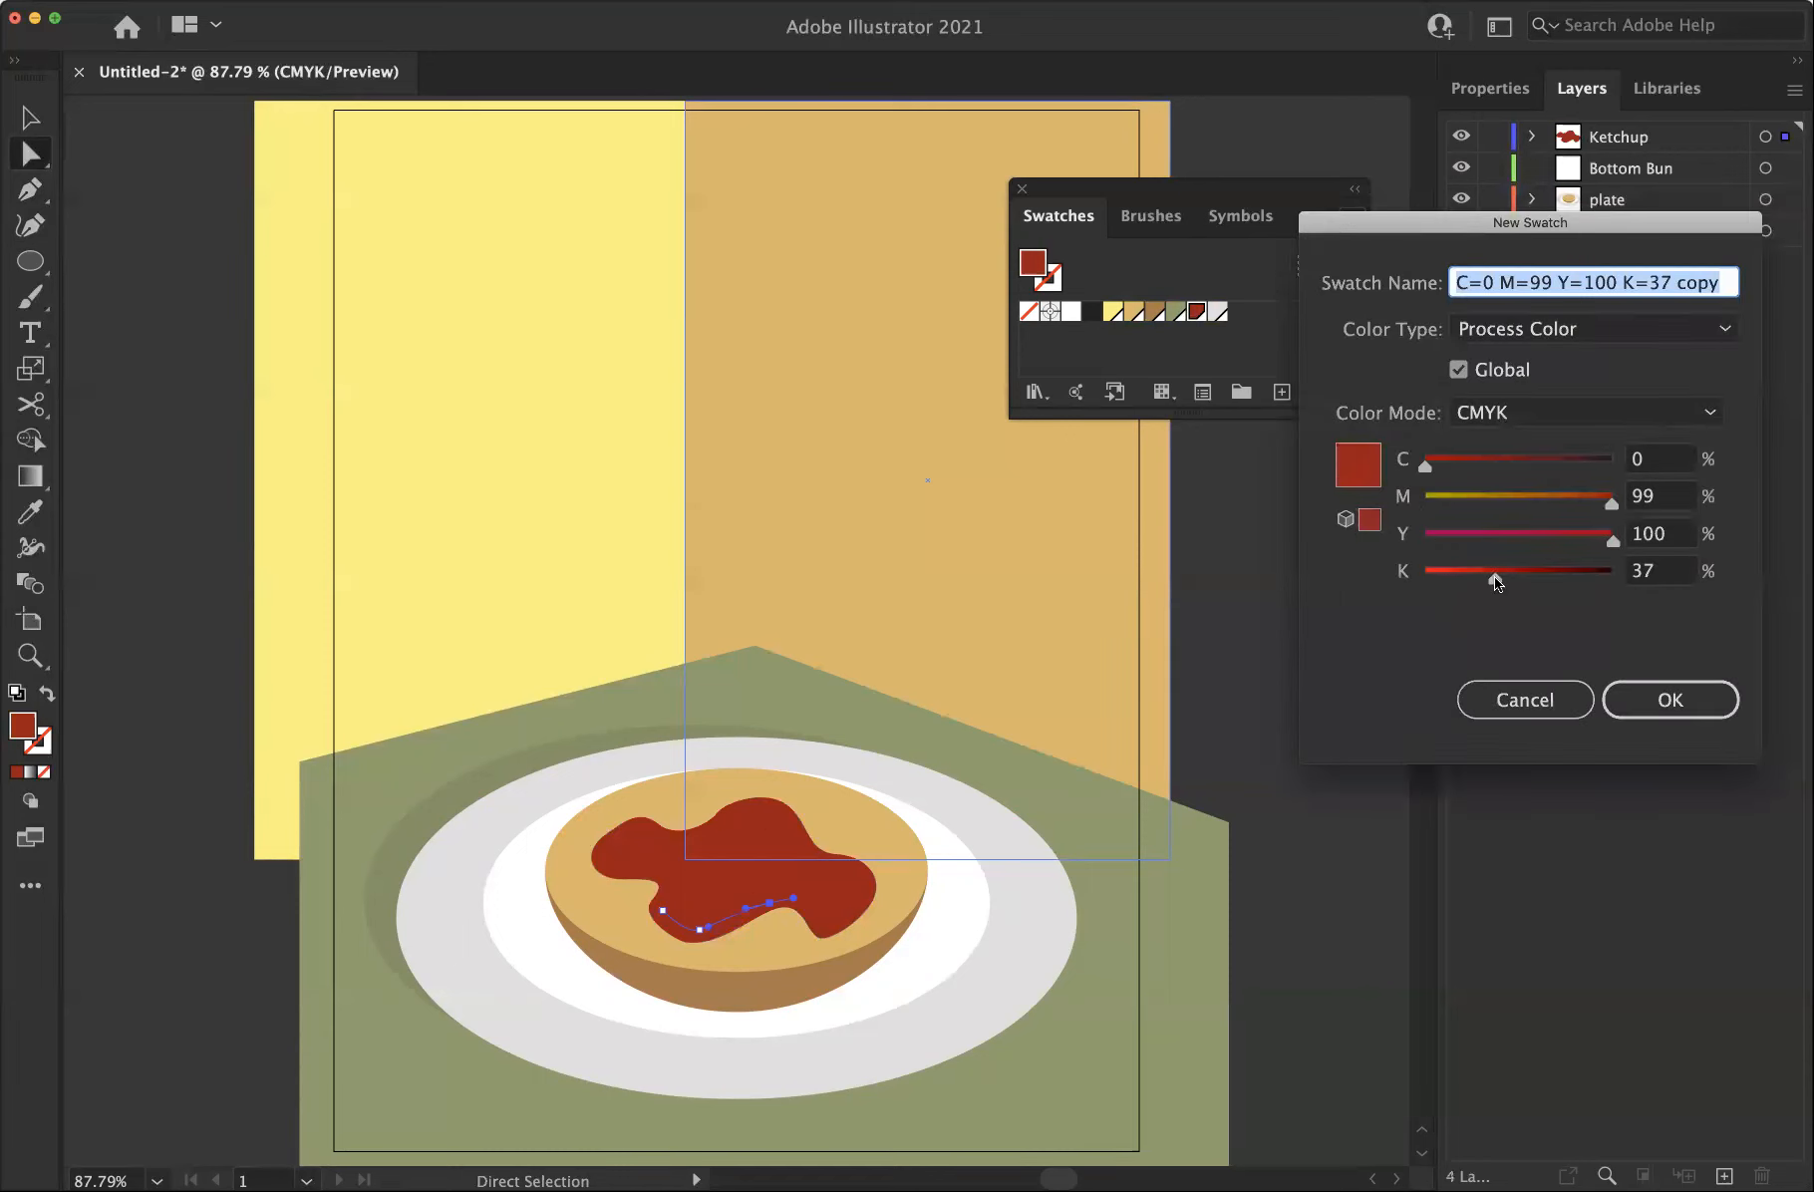
left_click_drag(1495, 583, 1476, 585)
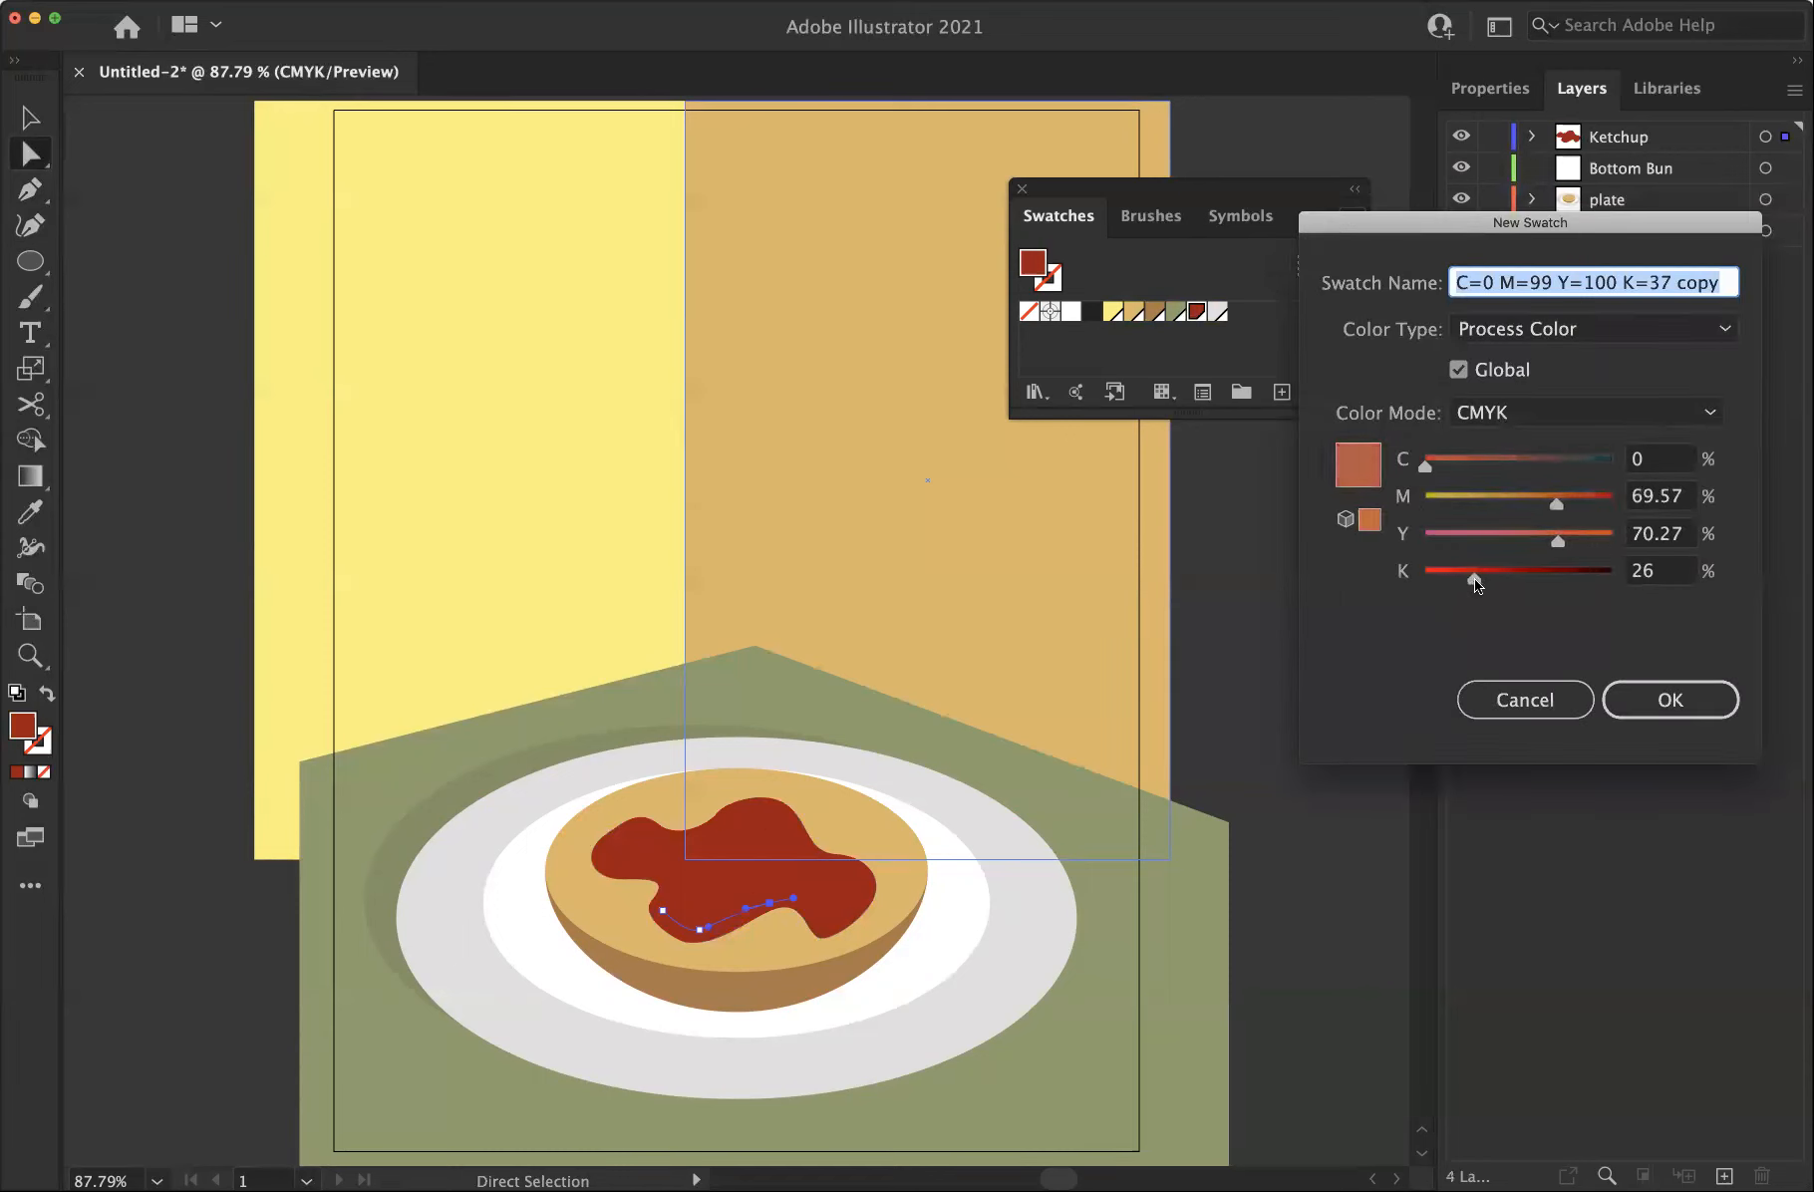
left_click(1662, 712)
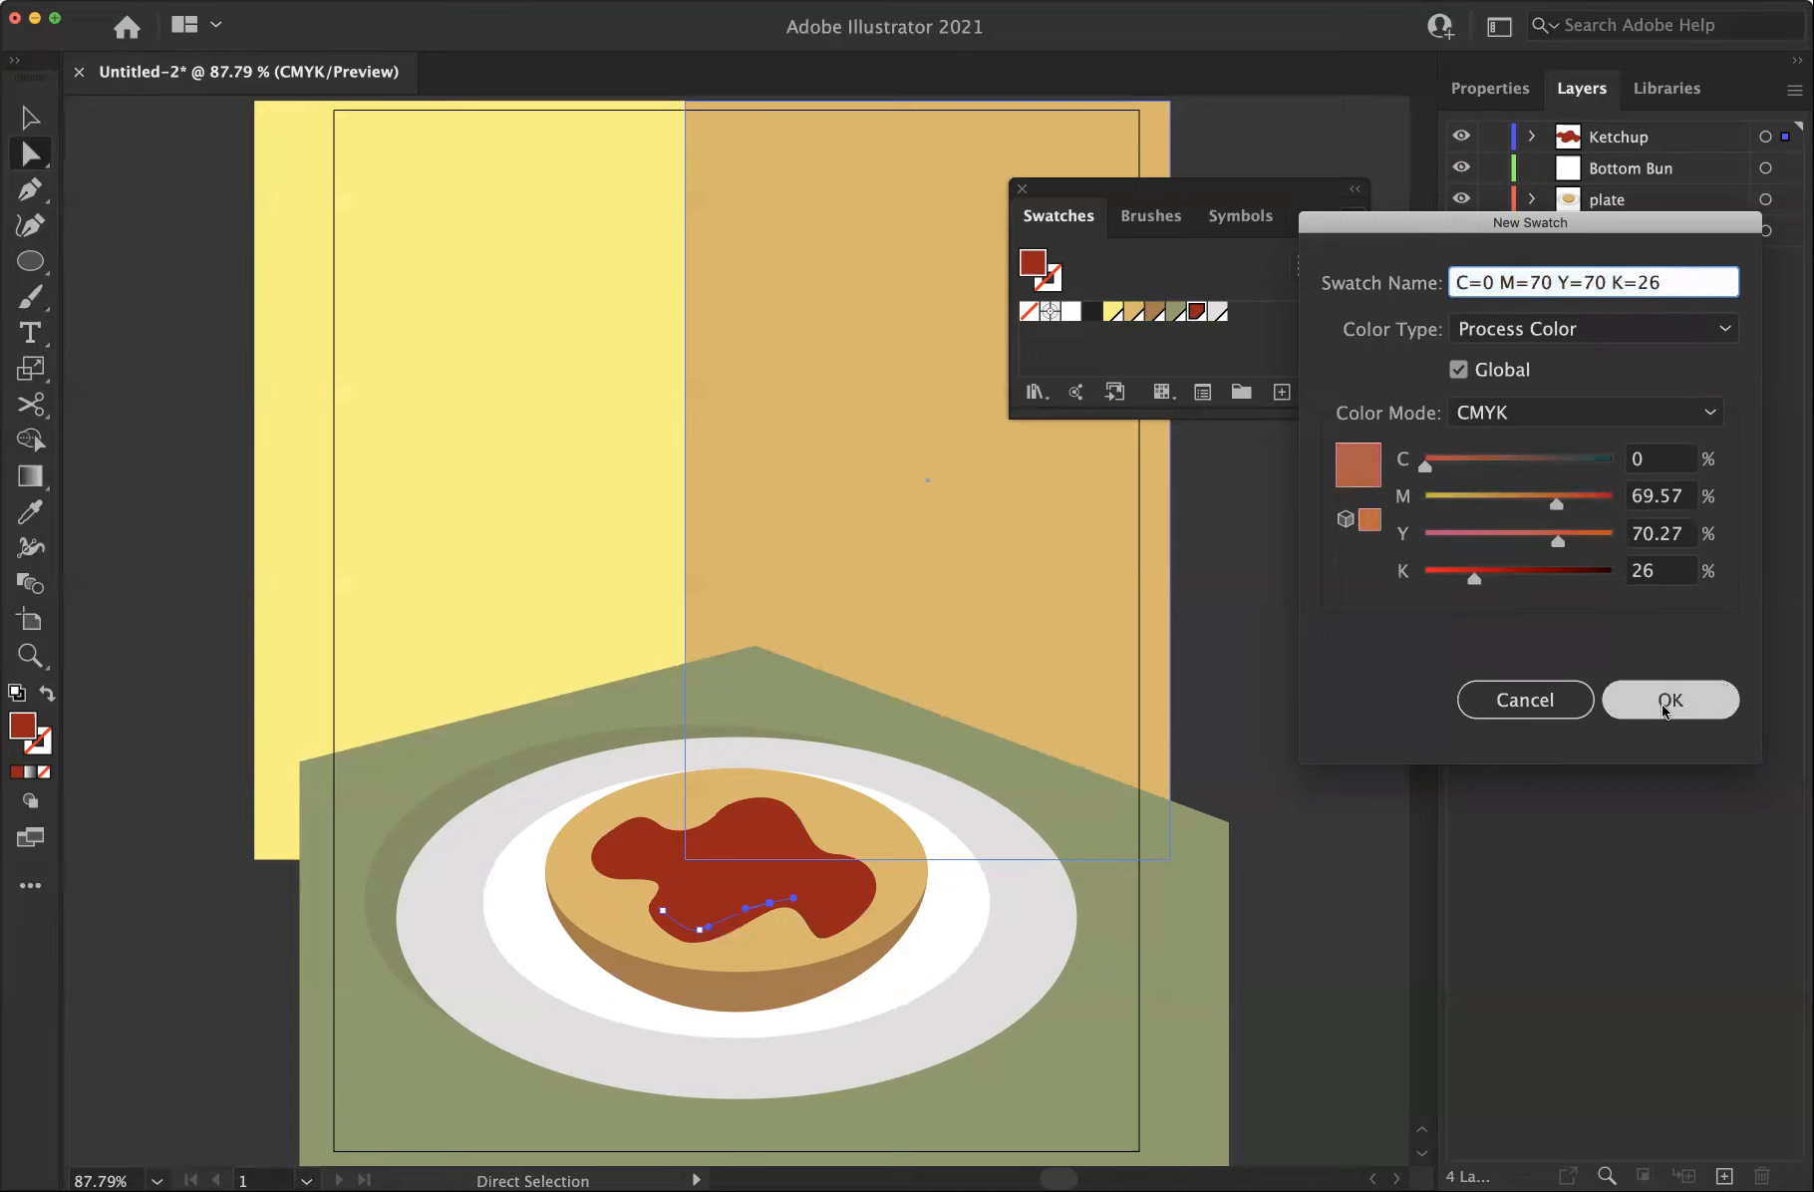
left_click(1663, 702)
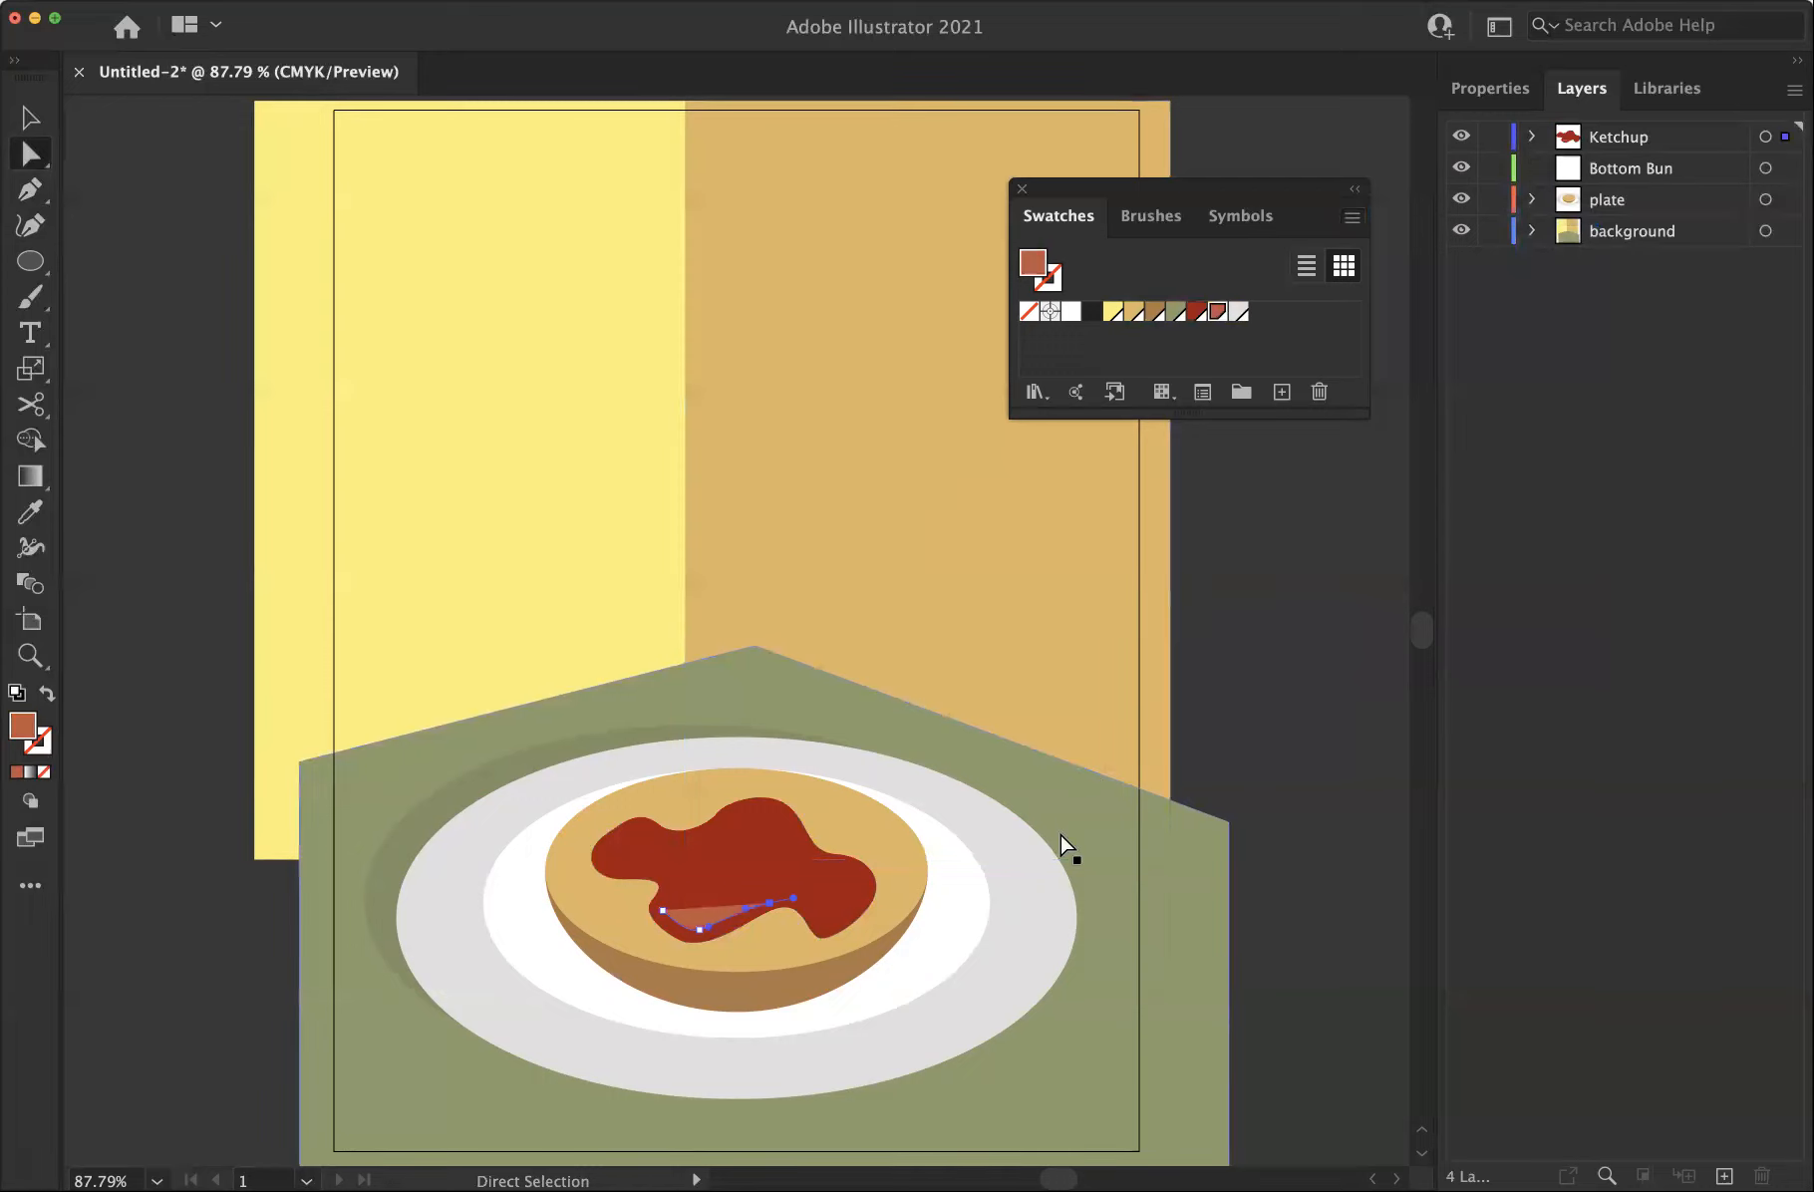
Remove the highlight path's fill and give it a 4 pt round-capped stroke in the C=0 M=70 Y=70 K=26 swatch
left_click(1479, 94)
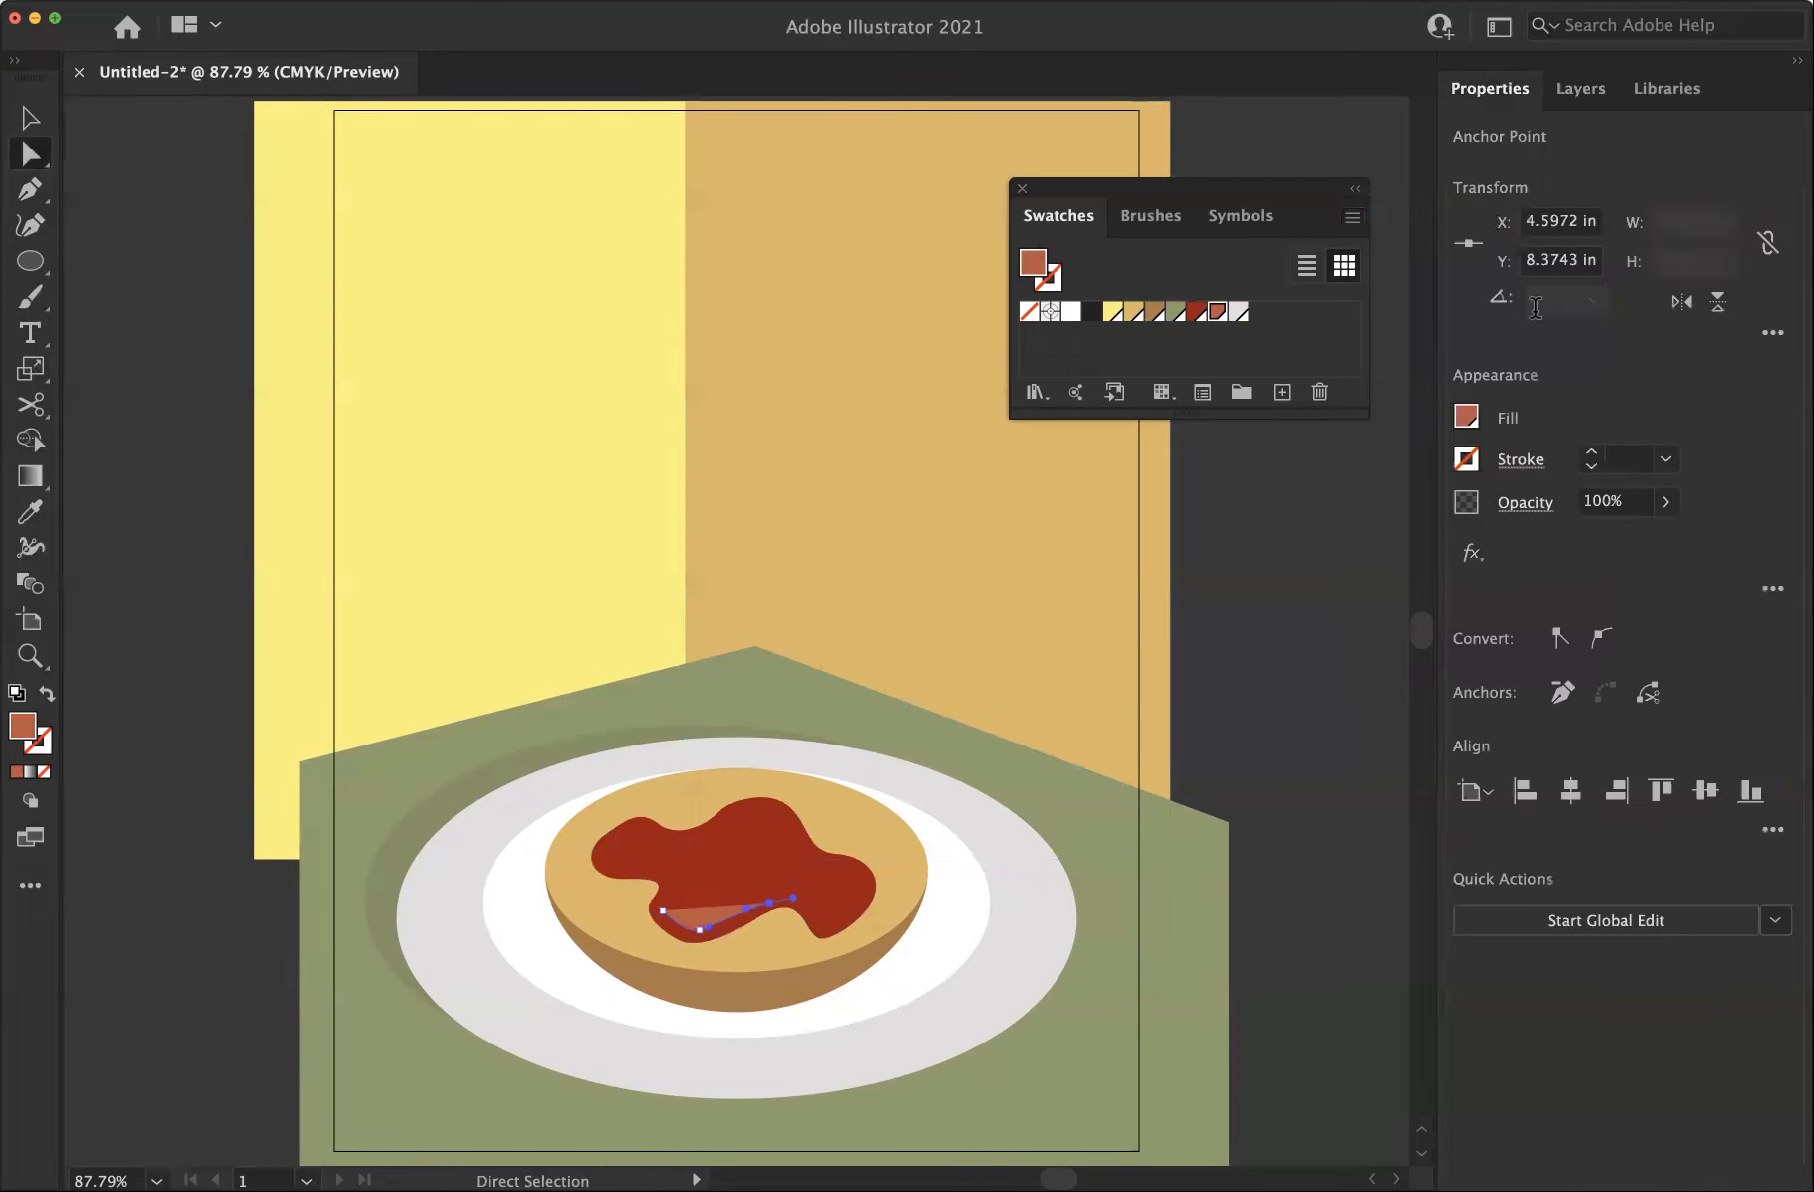
left_click(1465, 416)
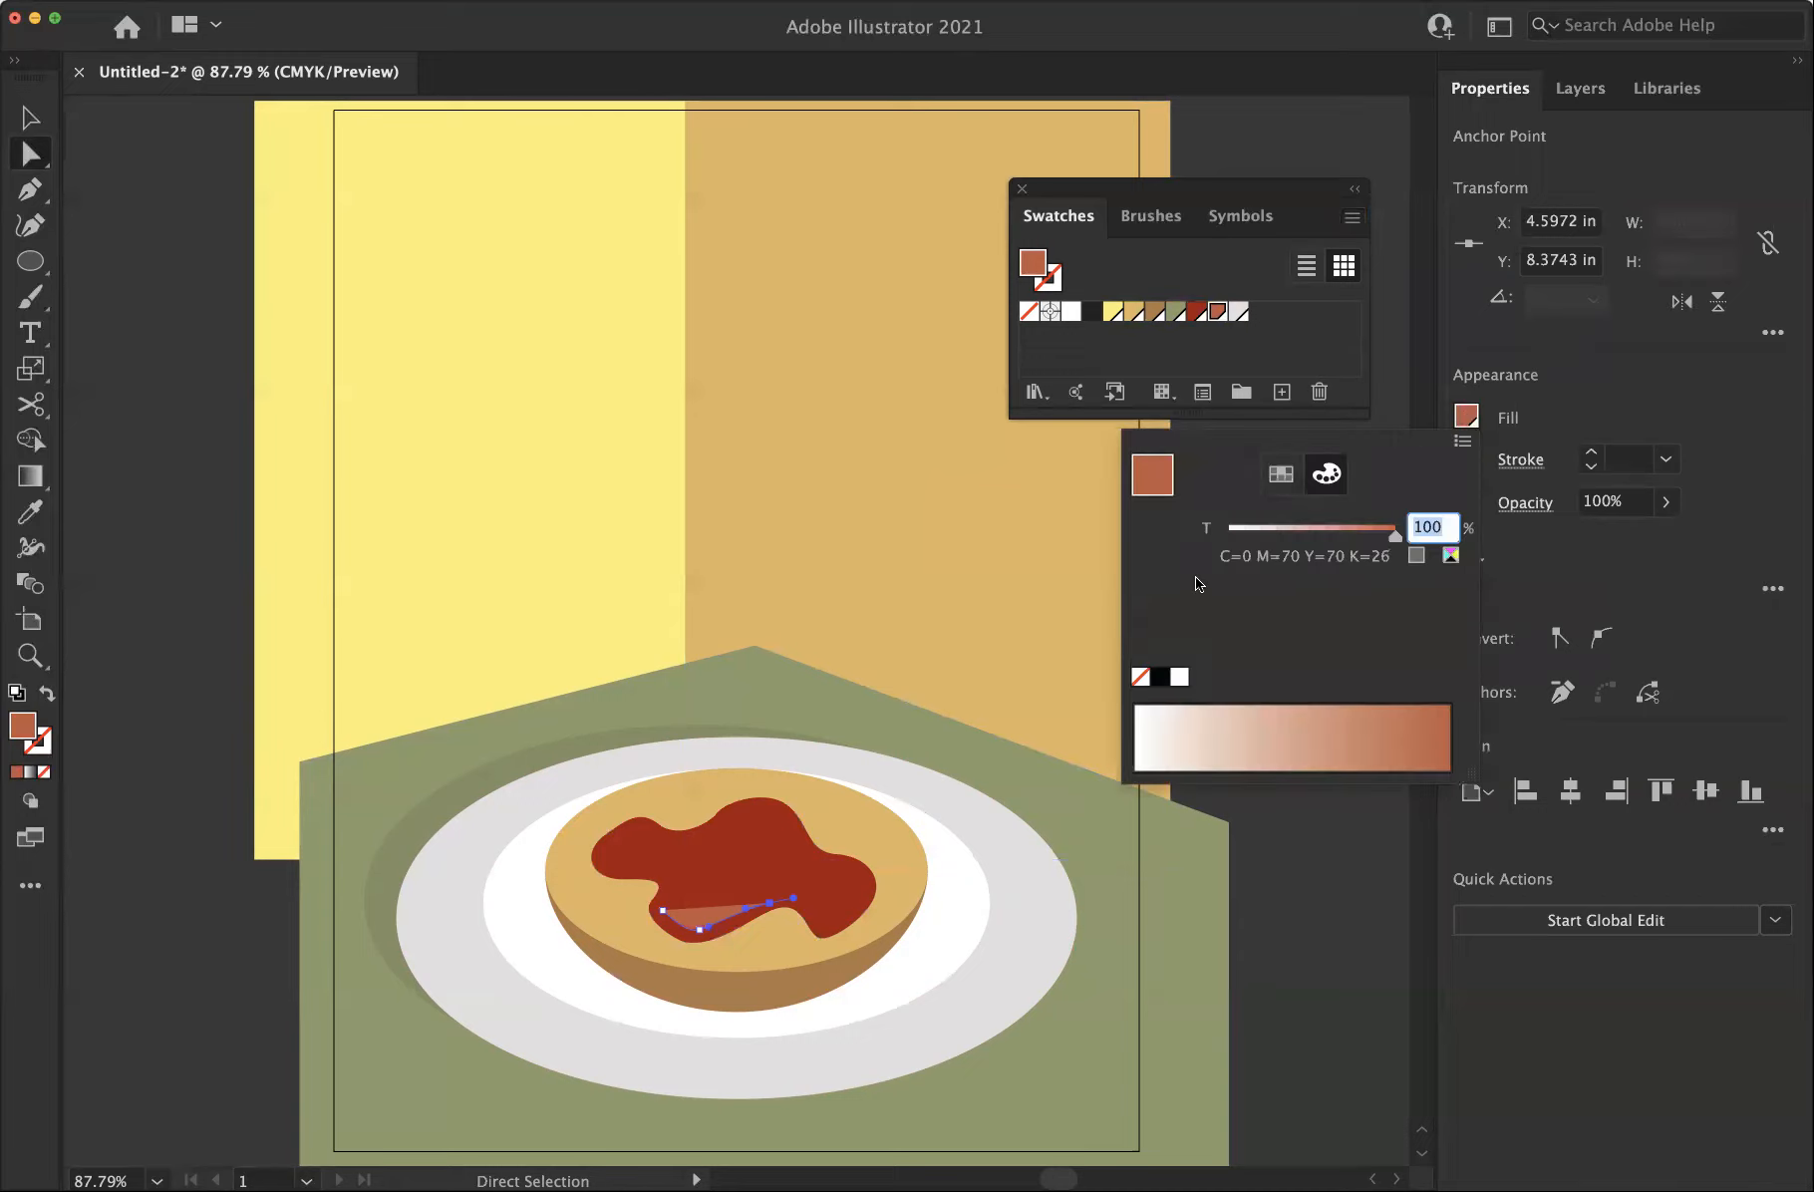
left_click(1141, 676)
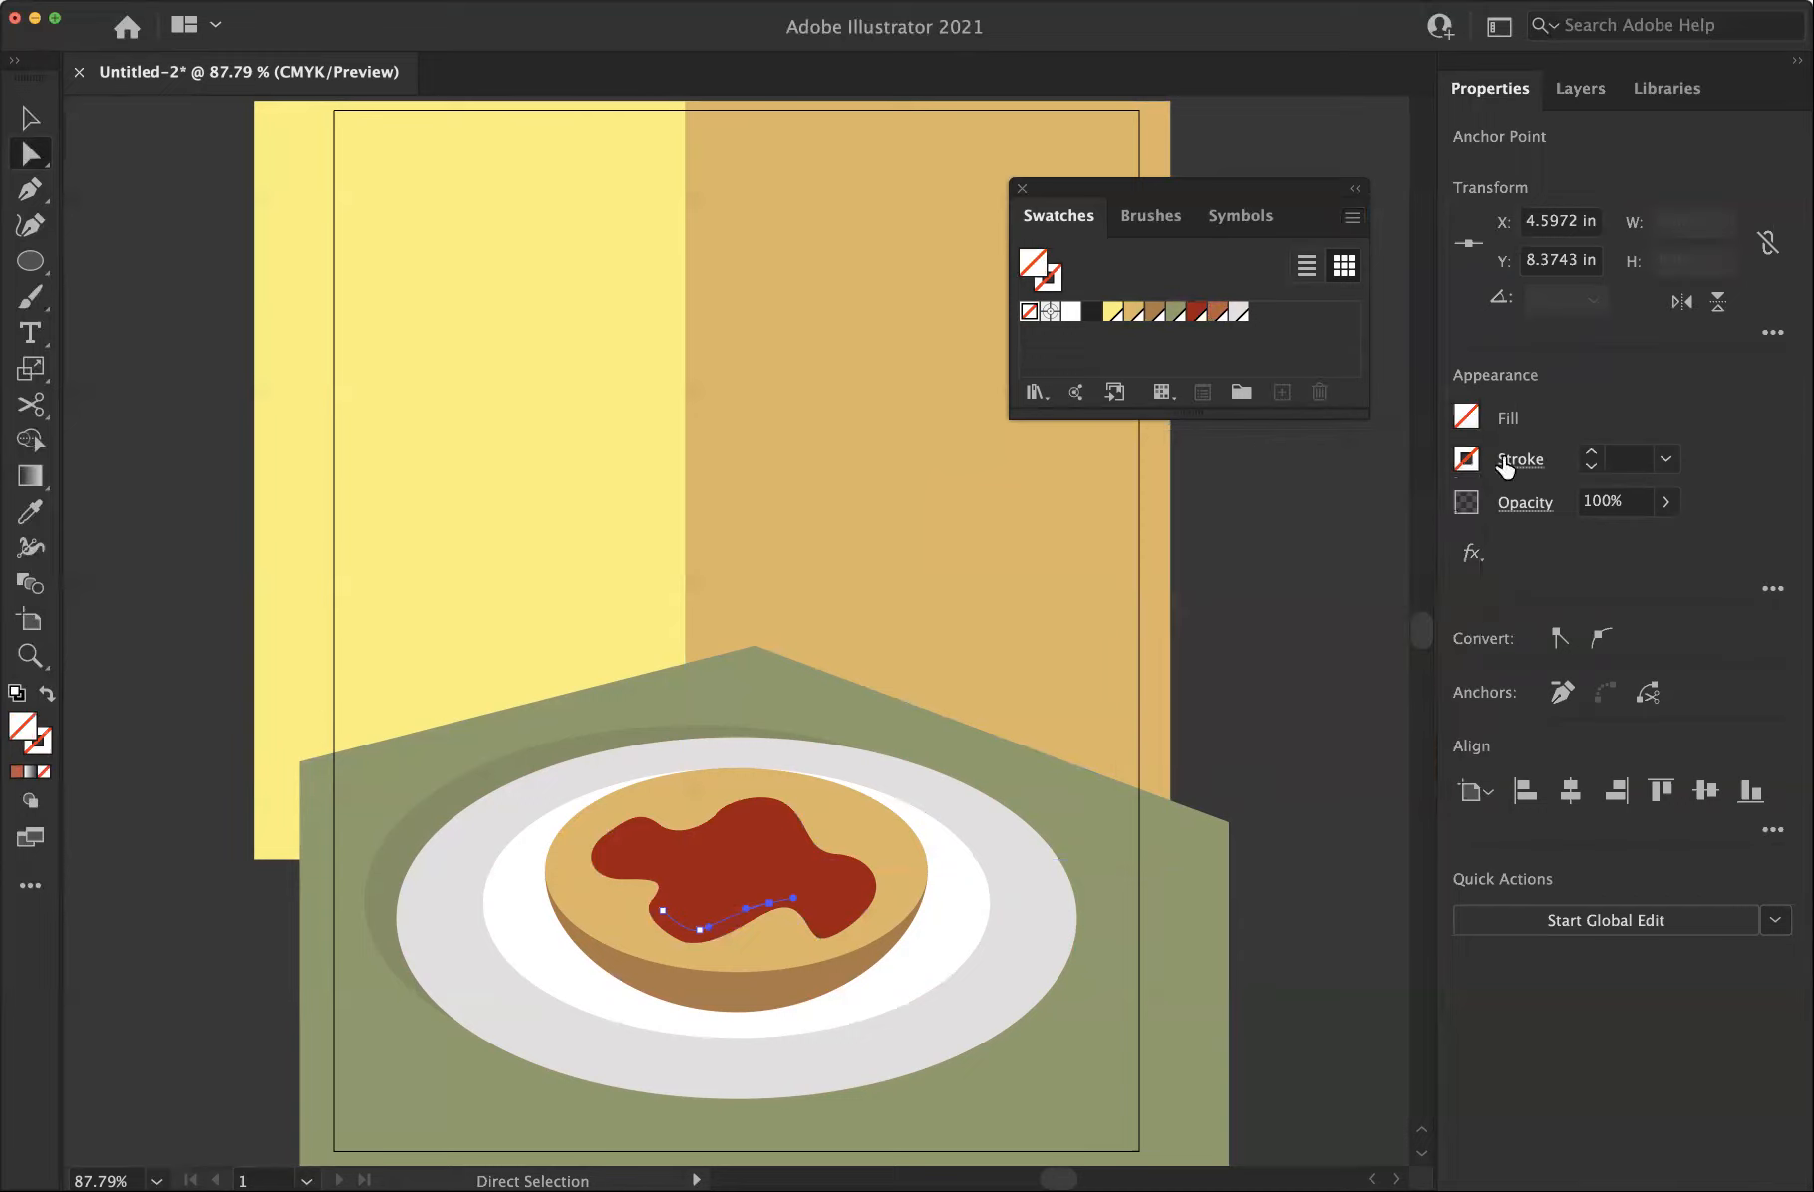
left_click(1467, 459)
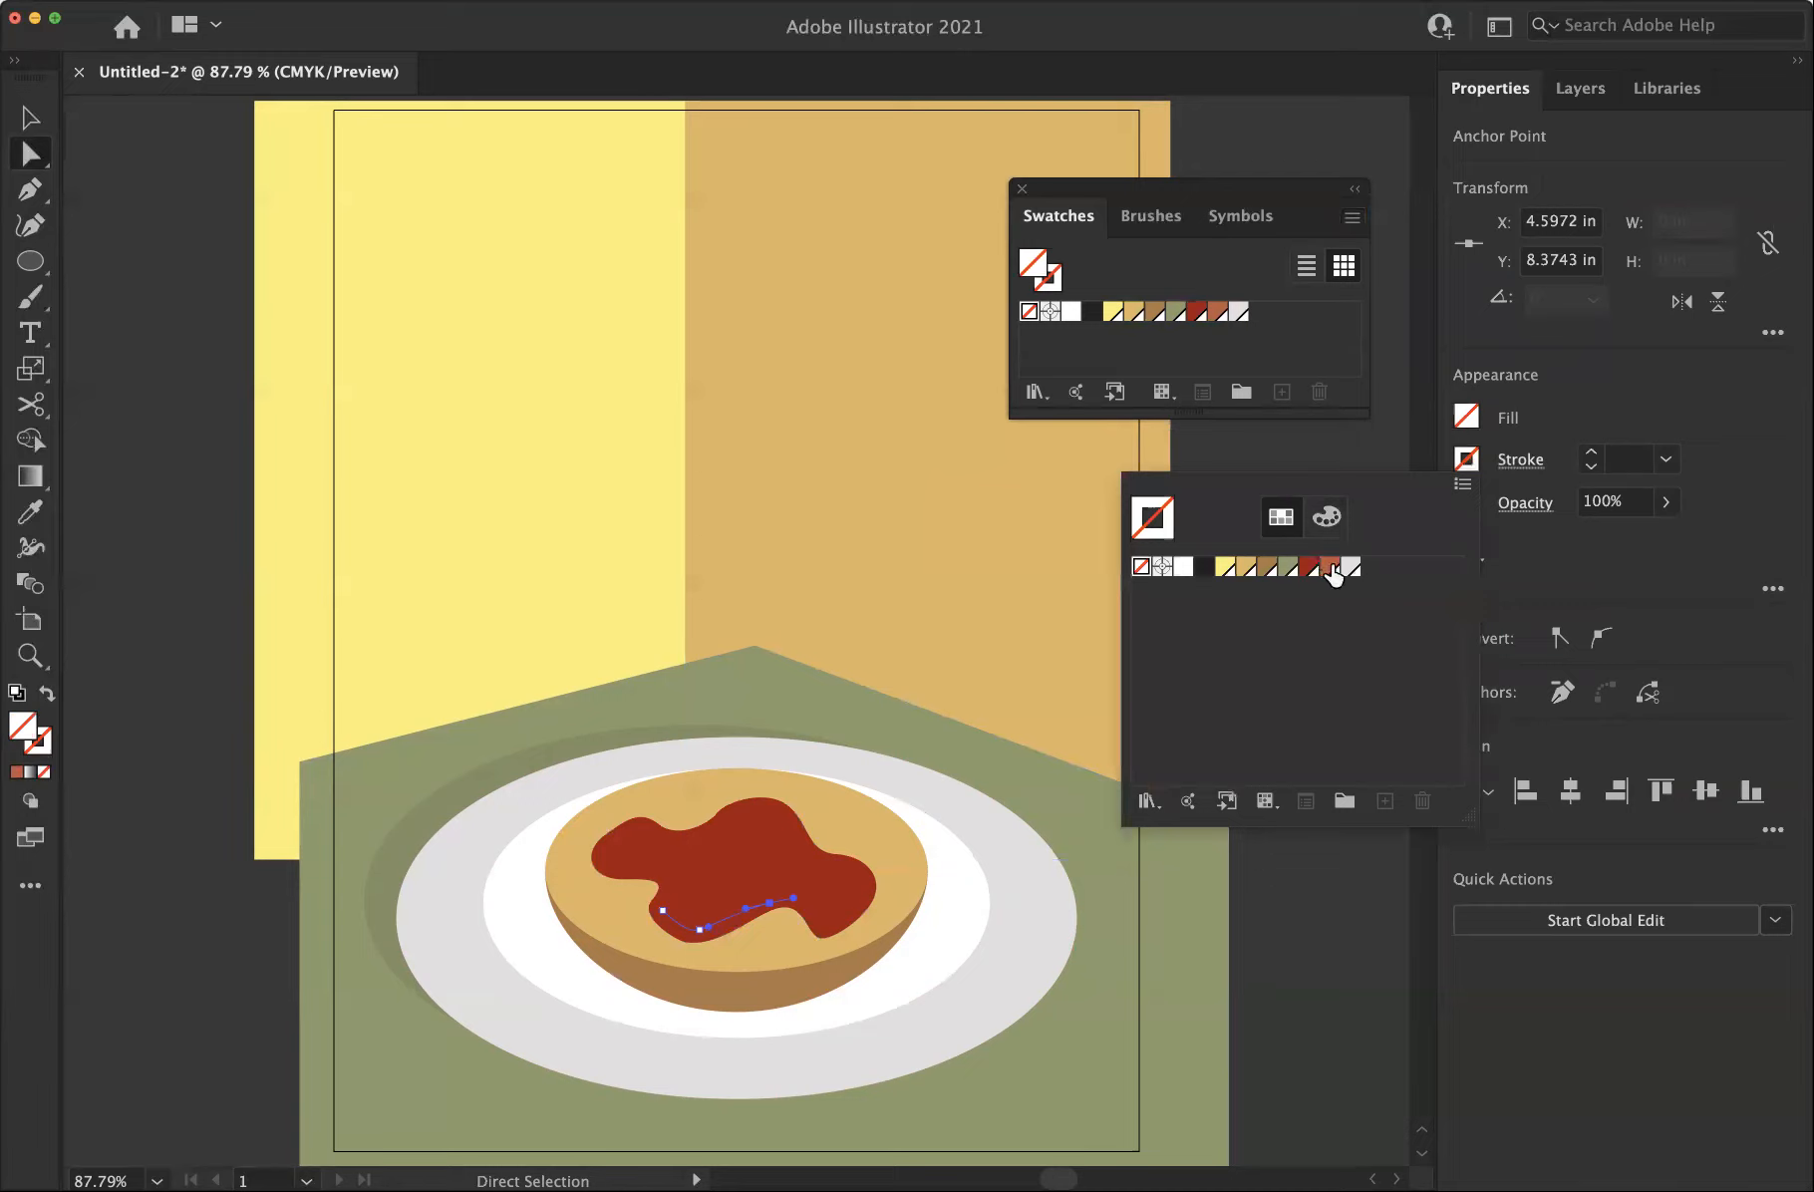
left_click(1328, 566)
left_click(1592, 457)
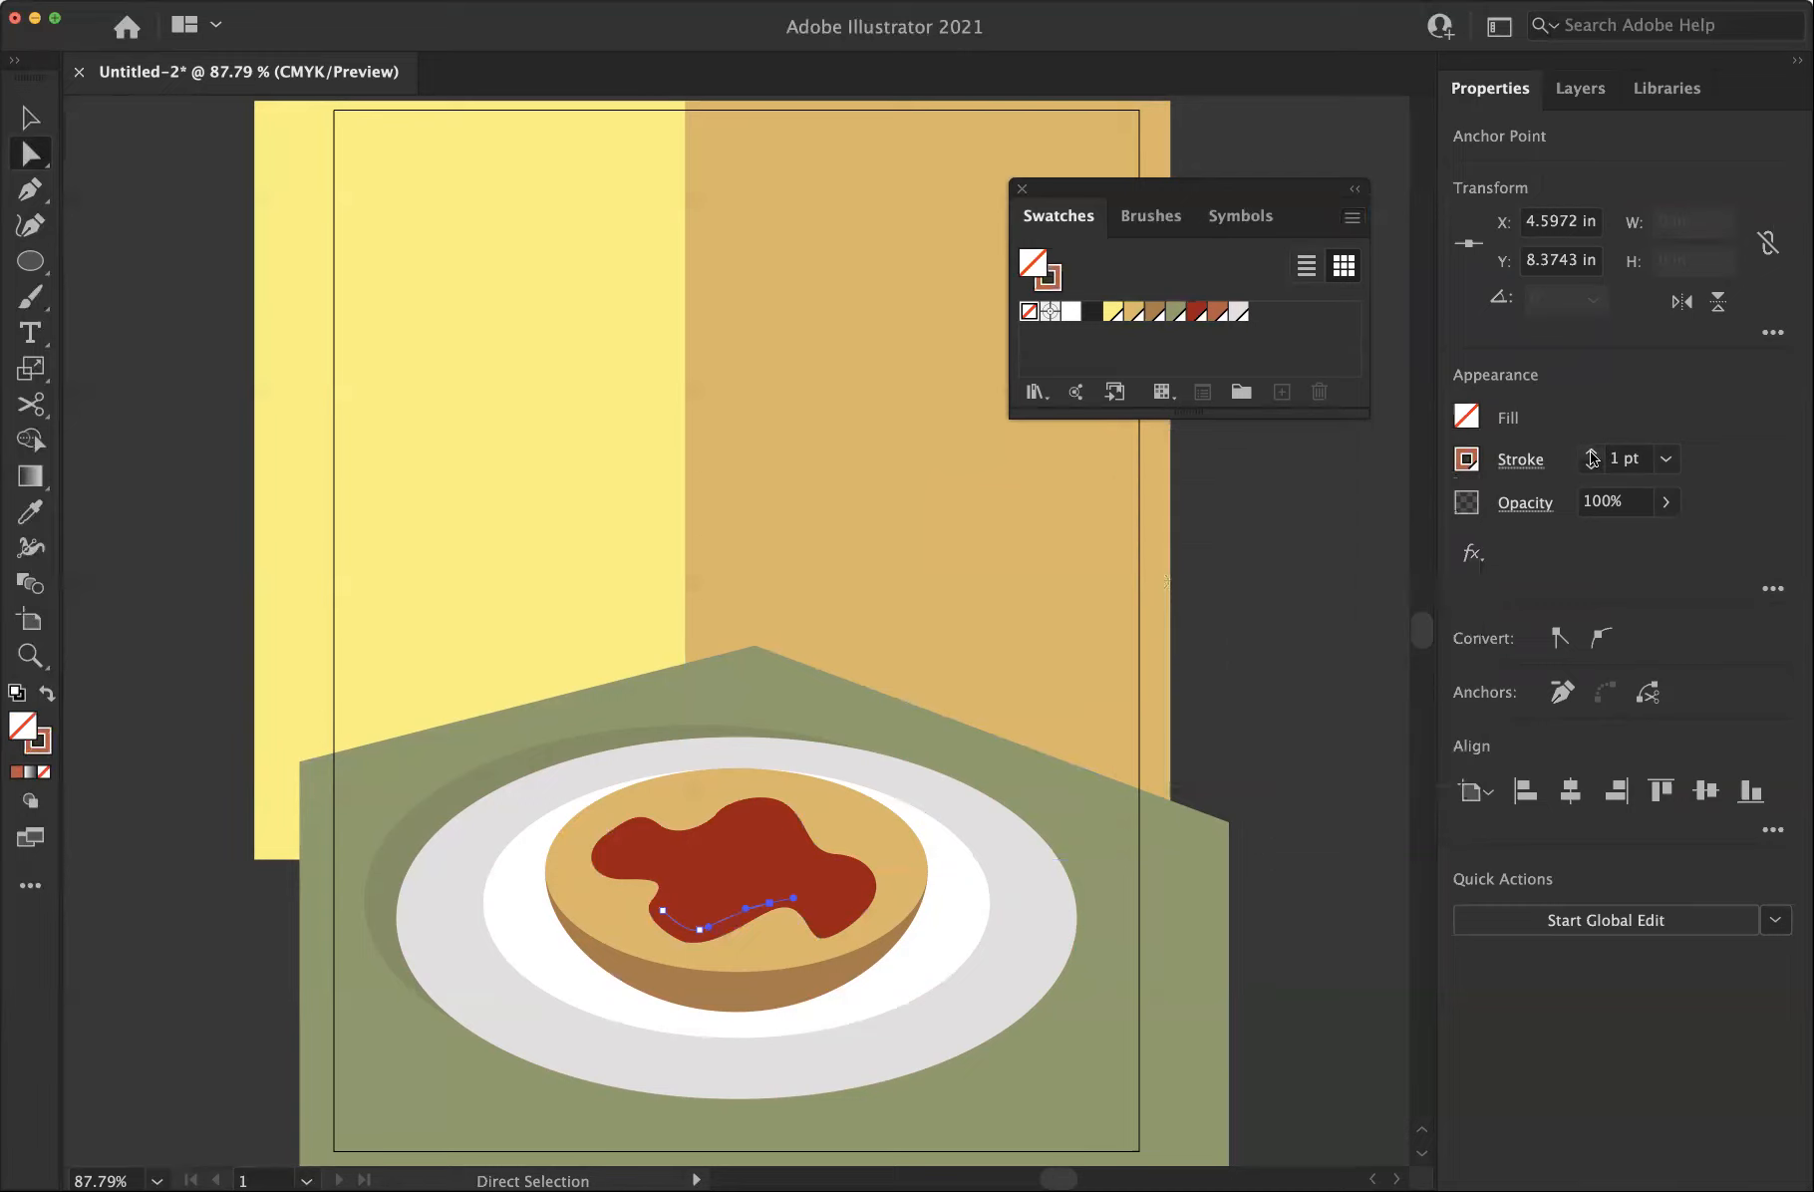
left_click(1592, 455)
left_click(1517, 464)
left_click(1360, 538)
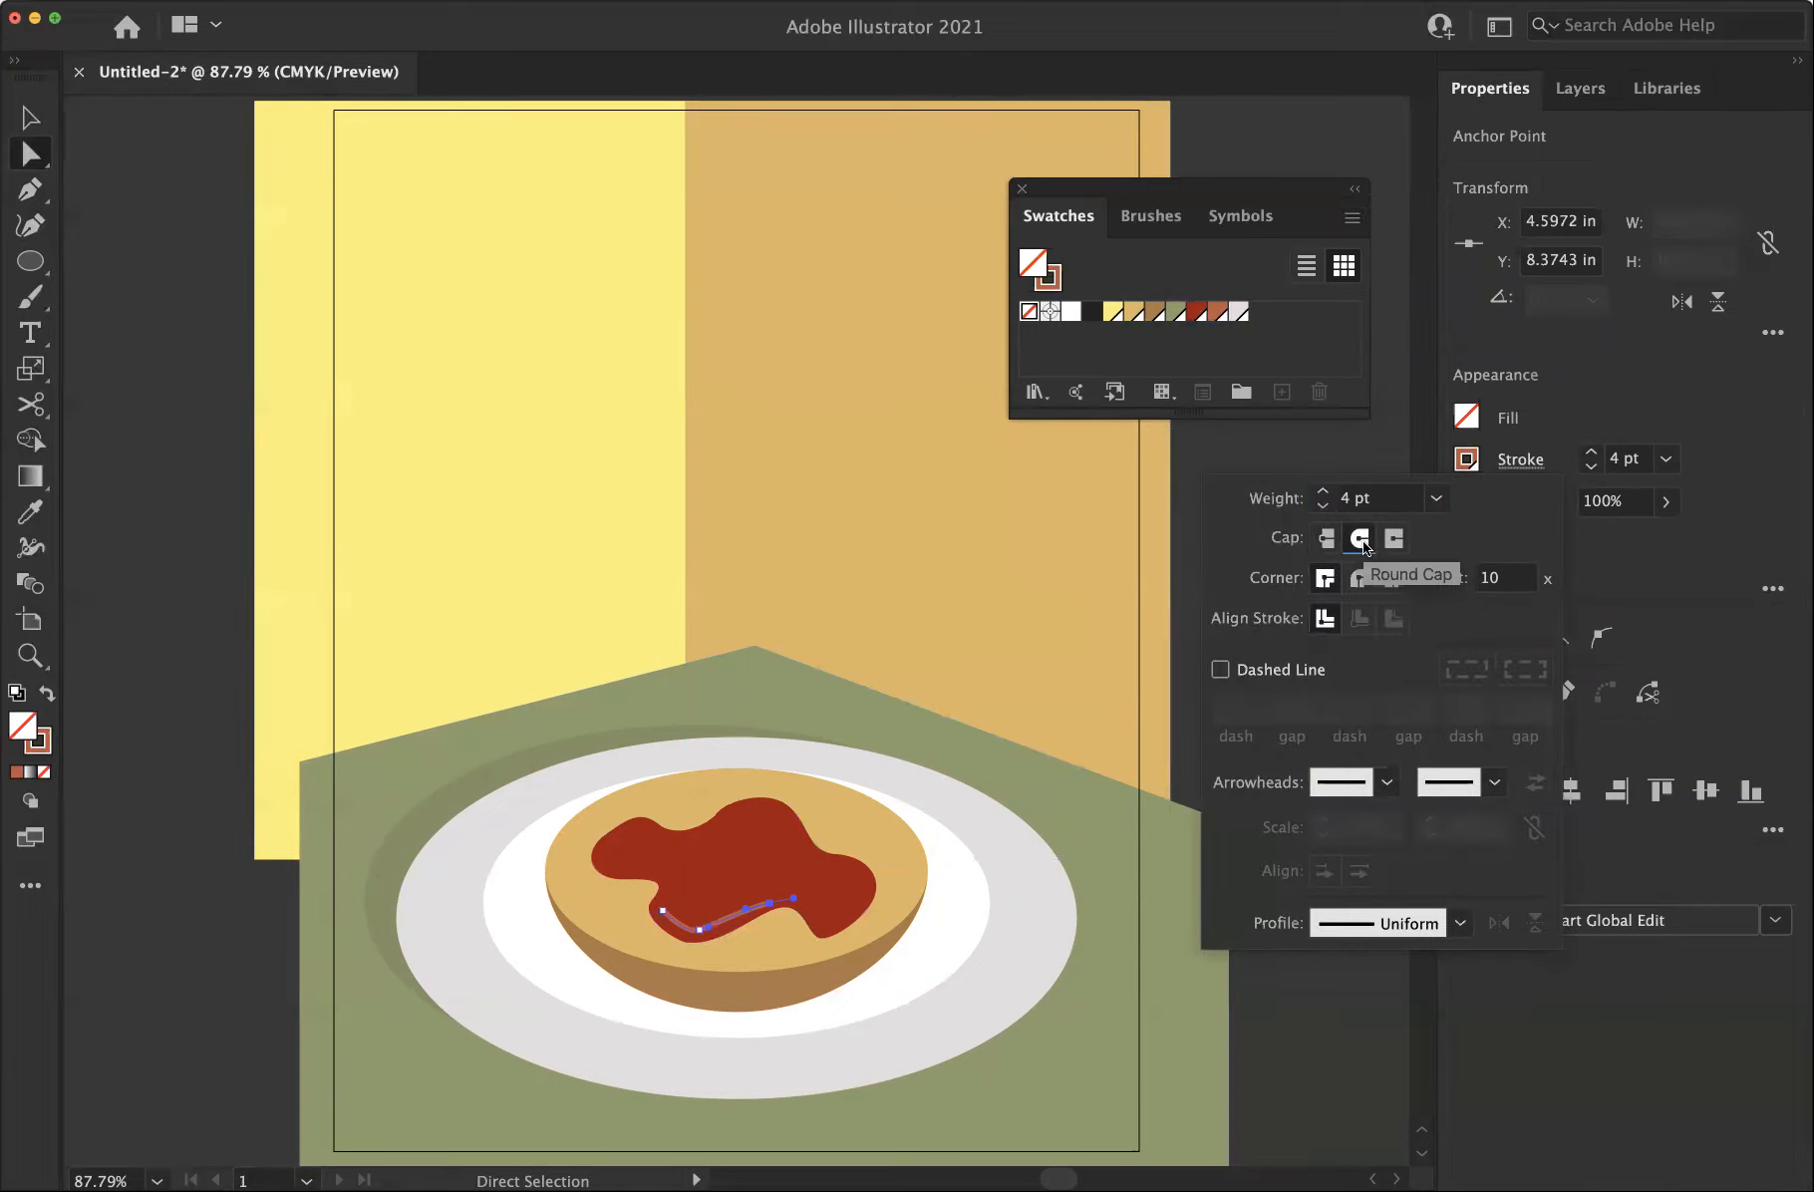
left_click(31, 153)
left_click(1188, 605)
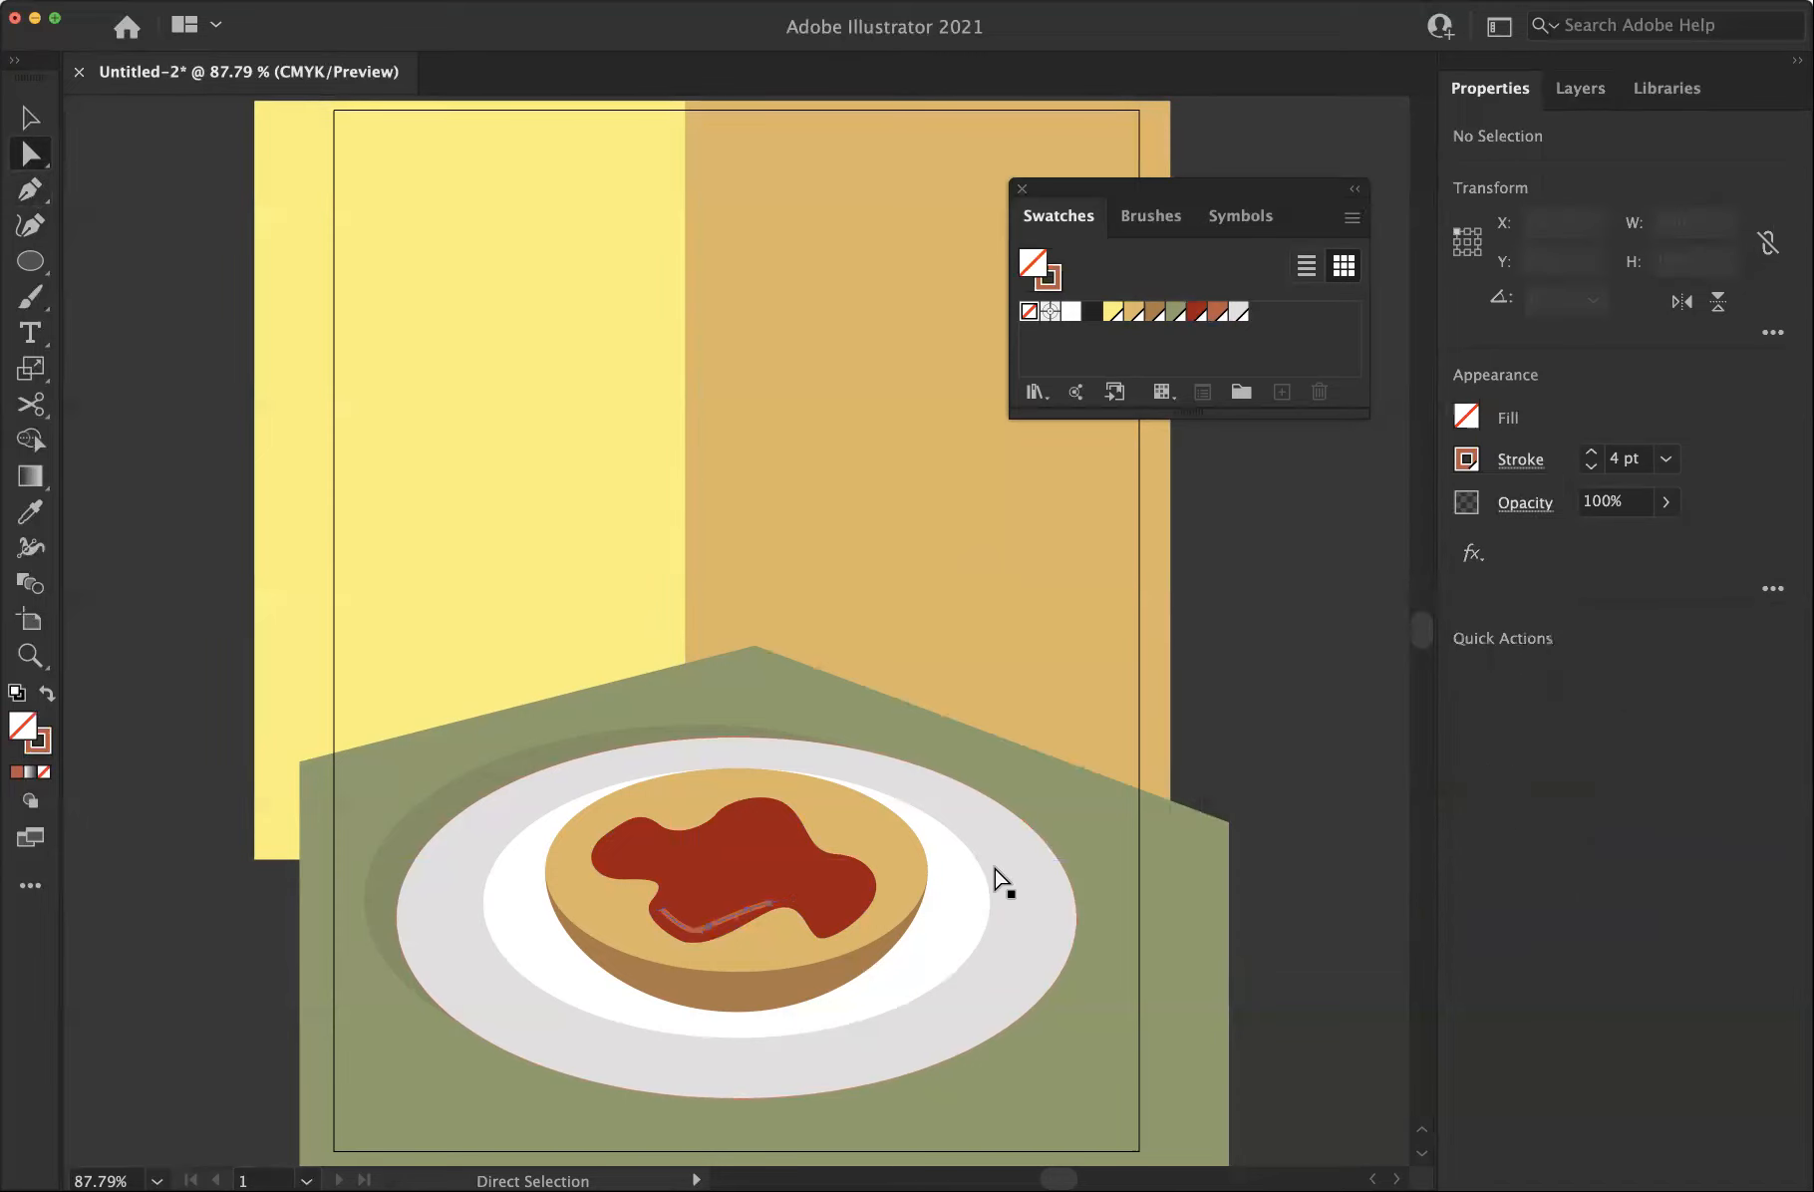
Refine the highlight line by moving its right end slightly up and adjusting its handles so it follows the ketchup's edge
left_click_drag(620, 858, 866, 975)
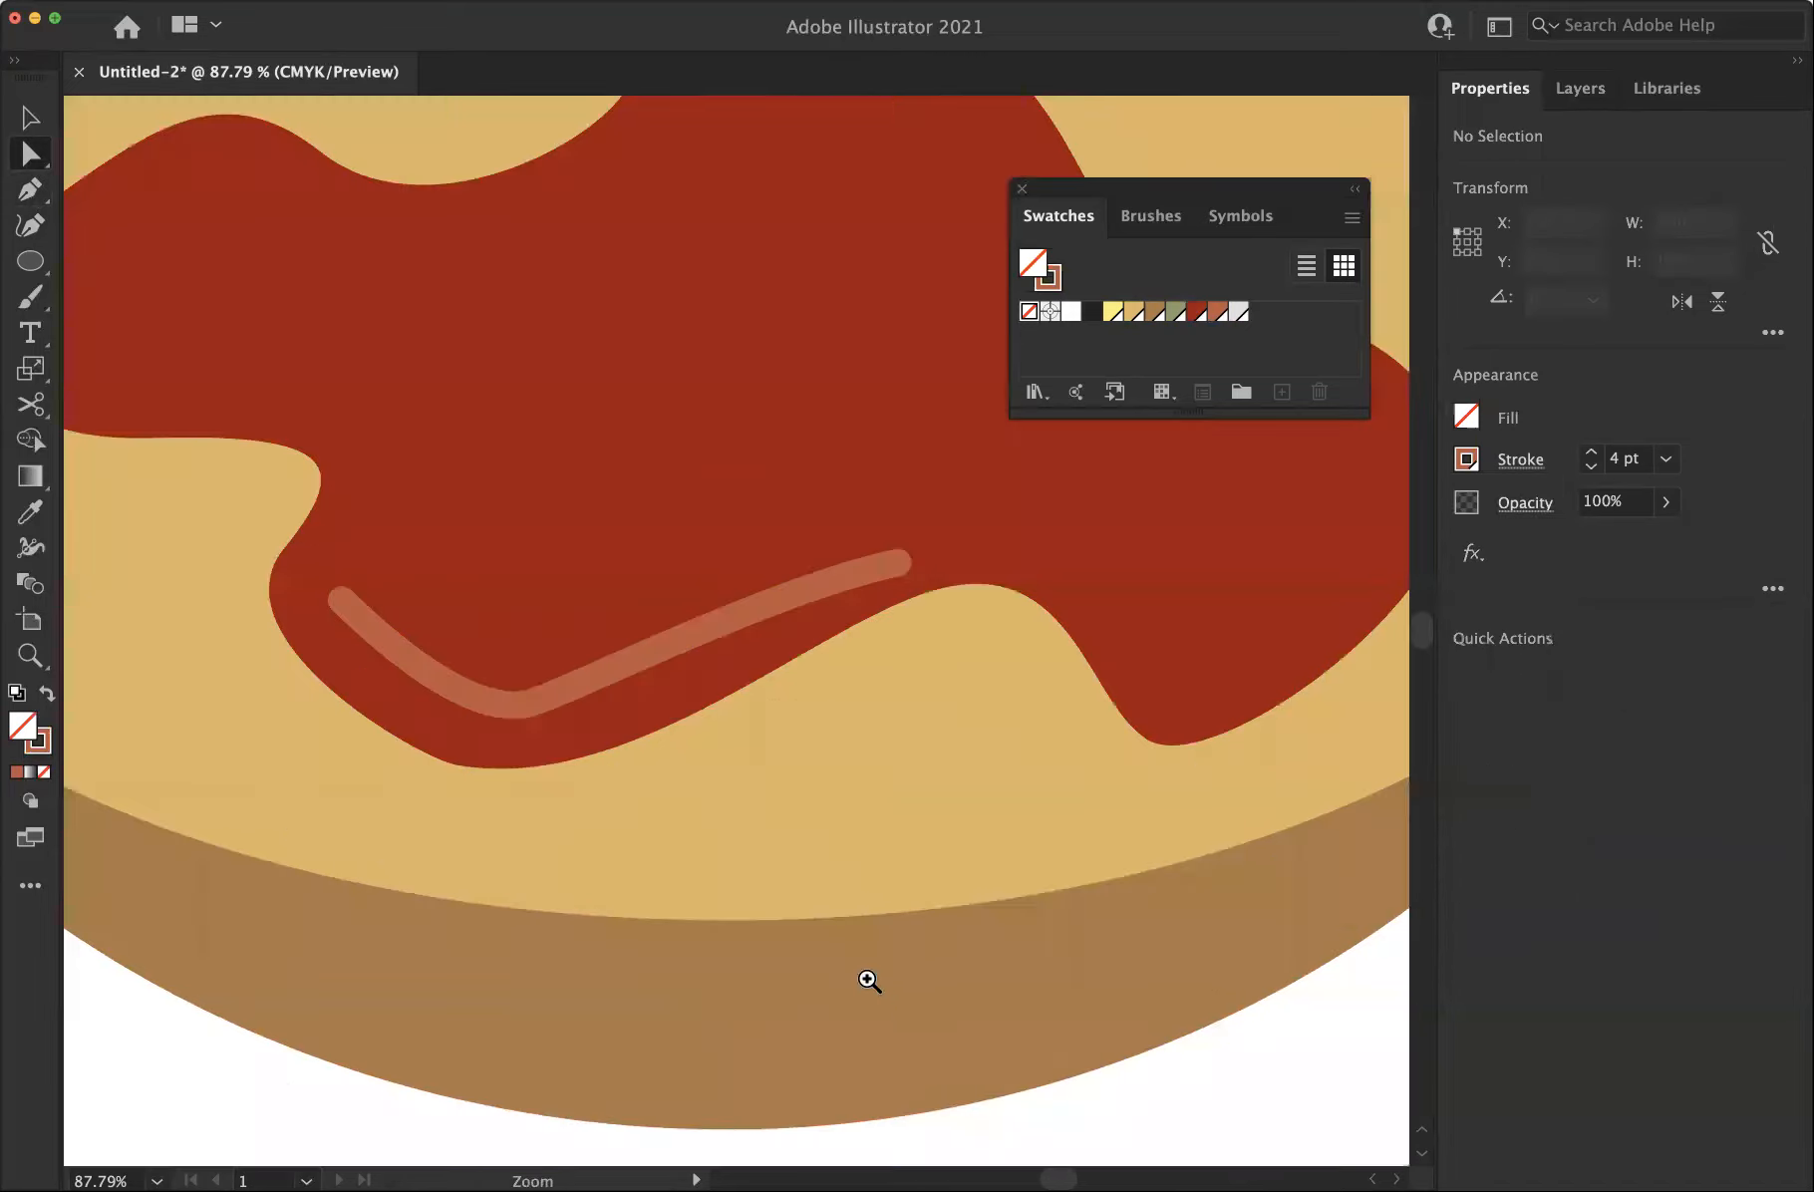
left_click_drag(901, 562, 918, 544)
left_click_drag(581, 686, 622, 725)
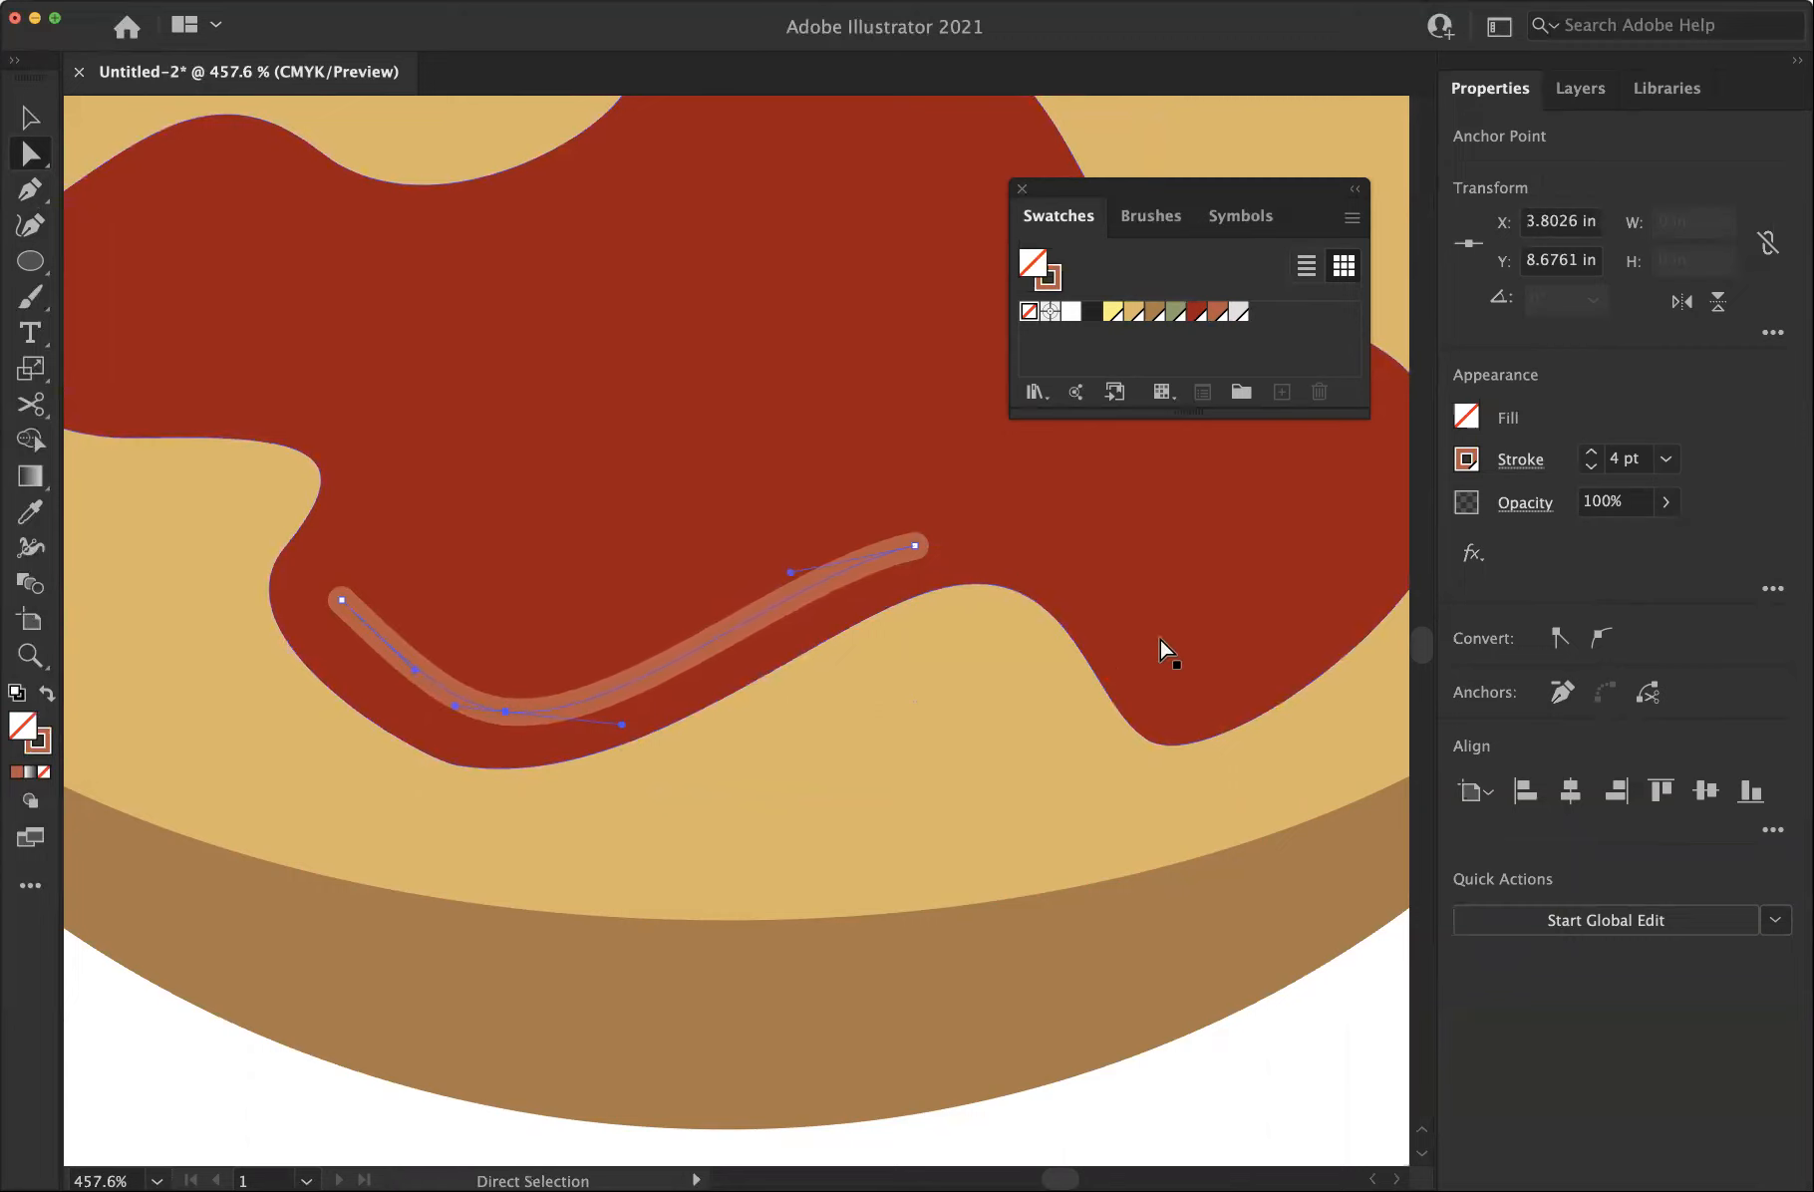
left_click_drag(416, 671, 376, 671)
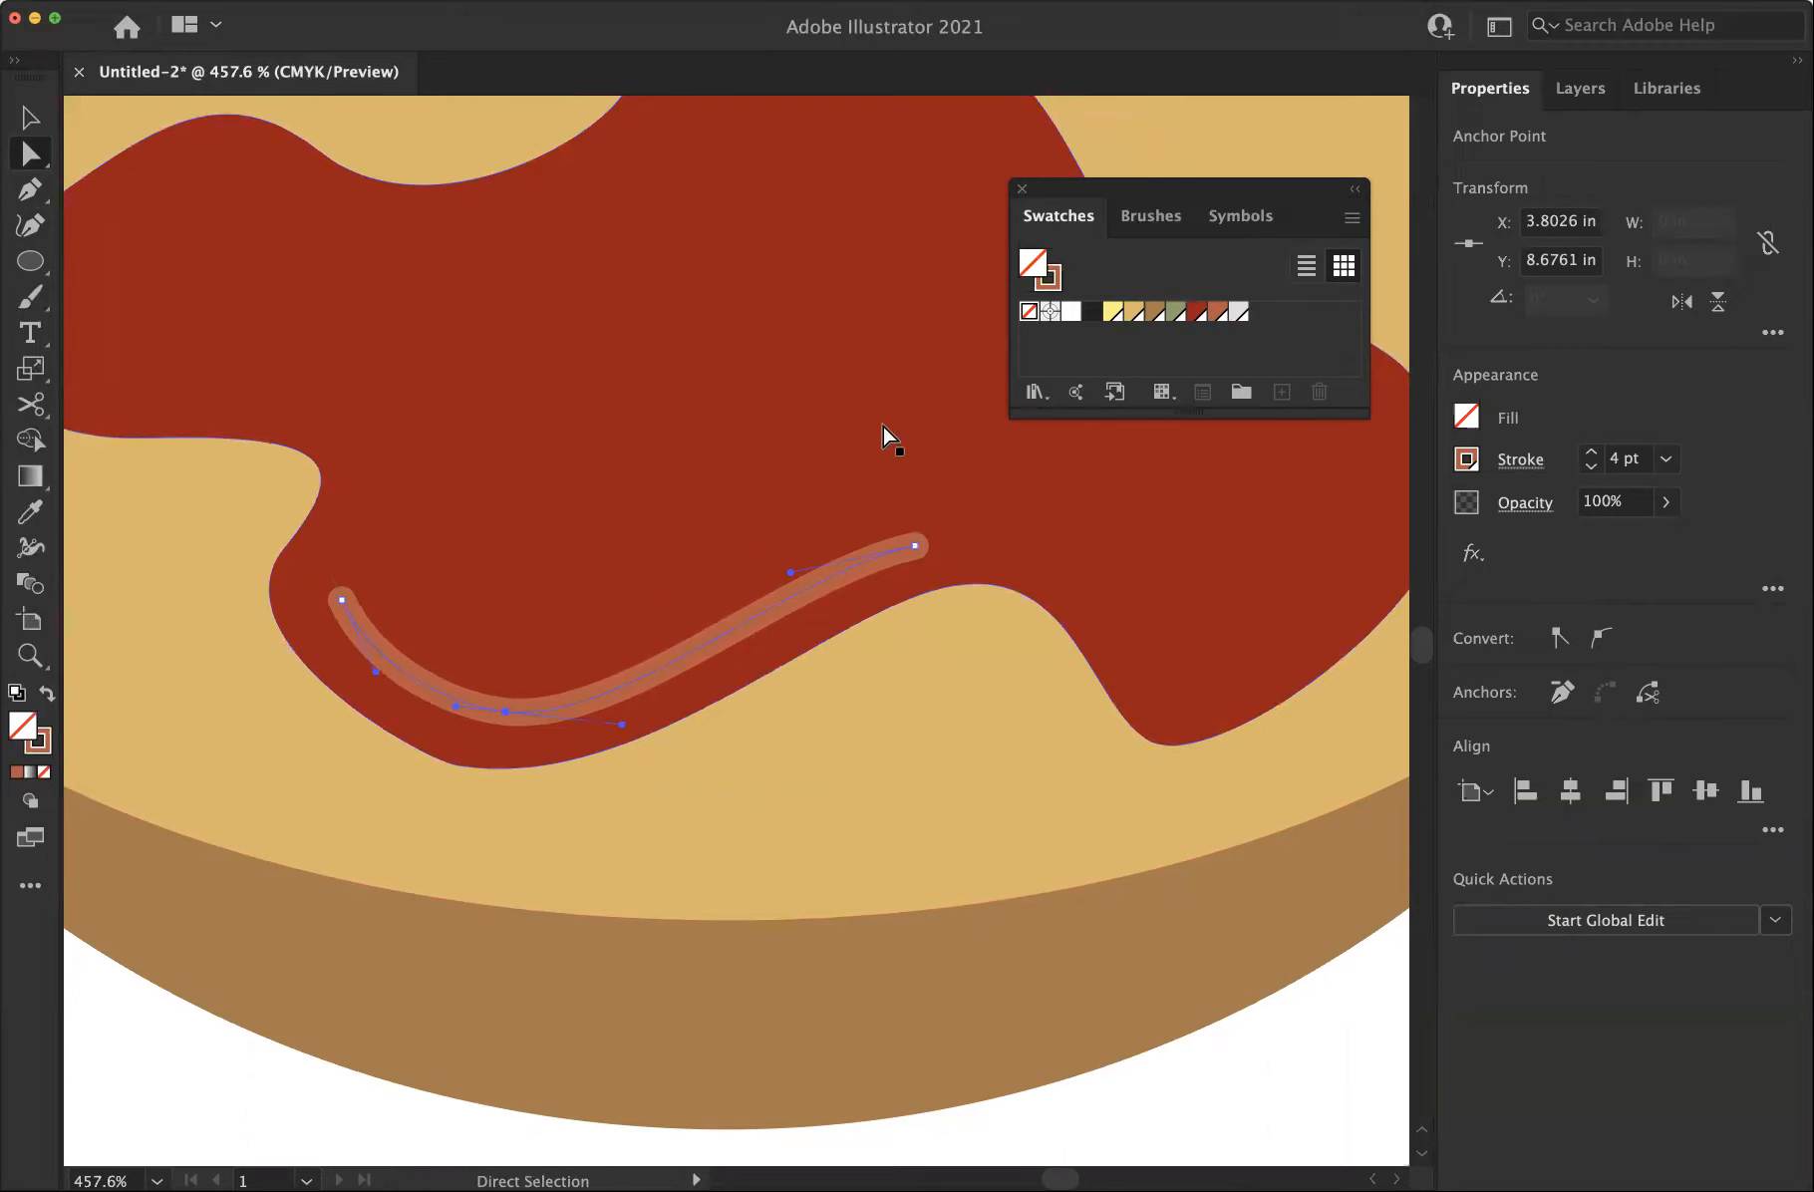
Draw a second three-point curved highlight inside the lower edge of the ketchup's right lobe with the Pen tool
key("p")
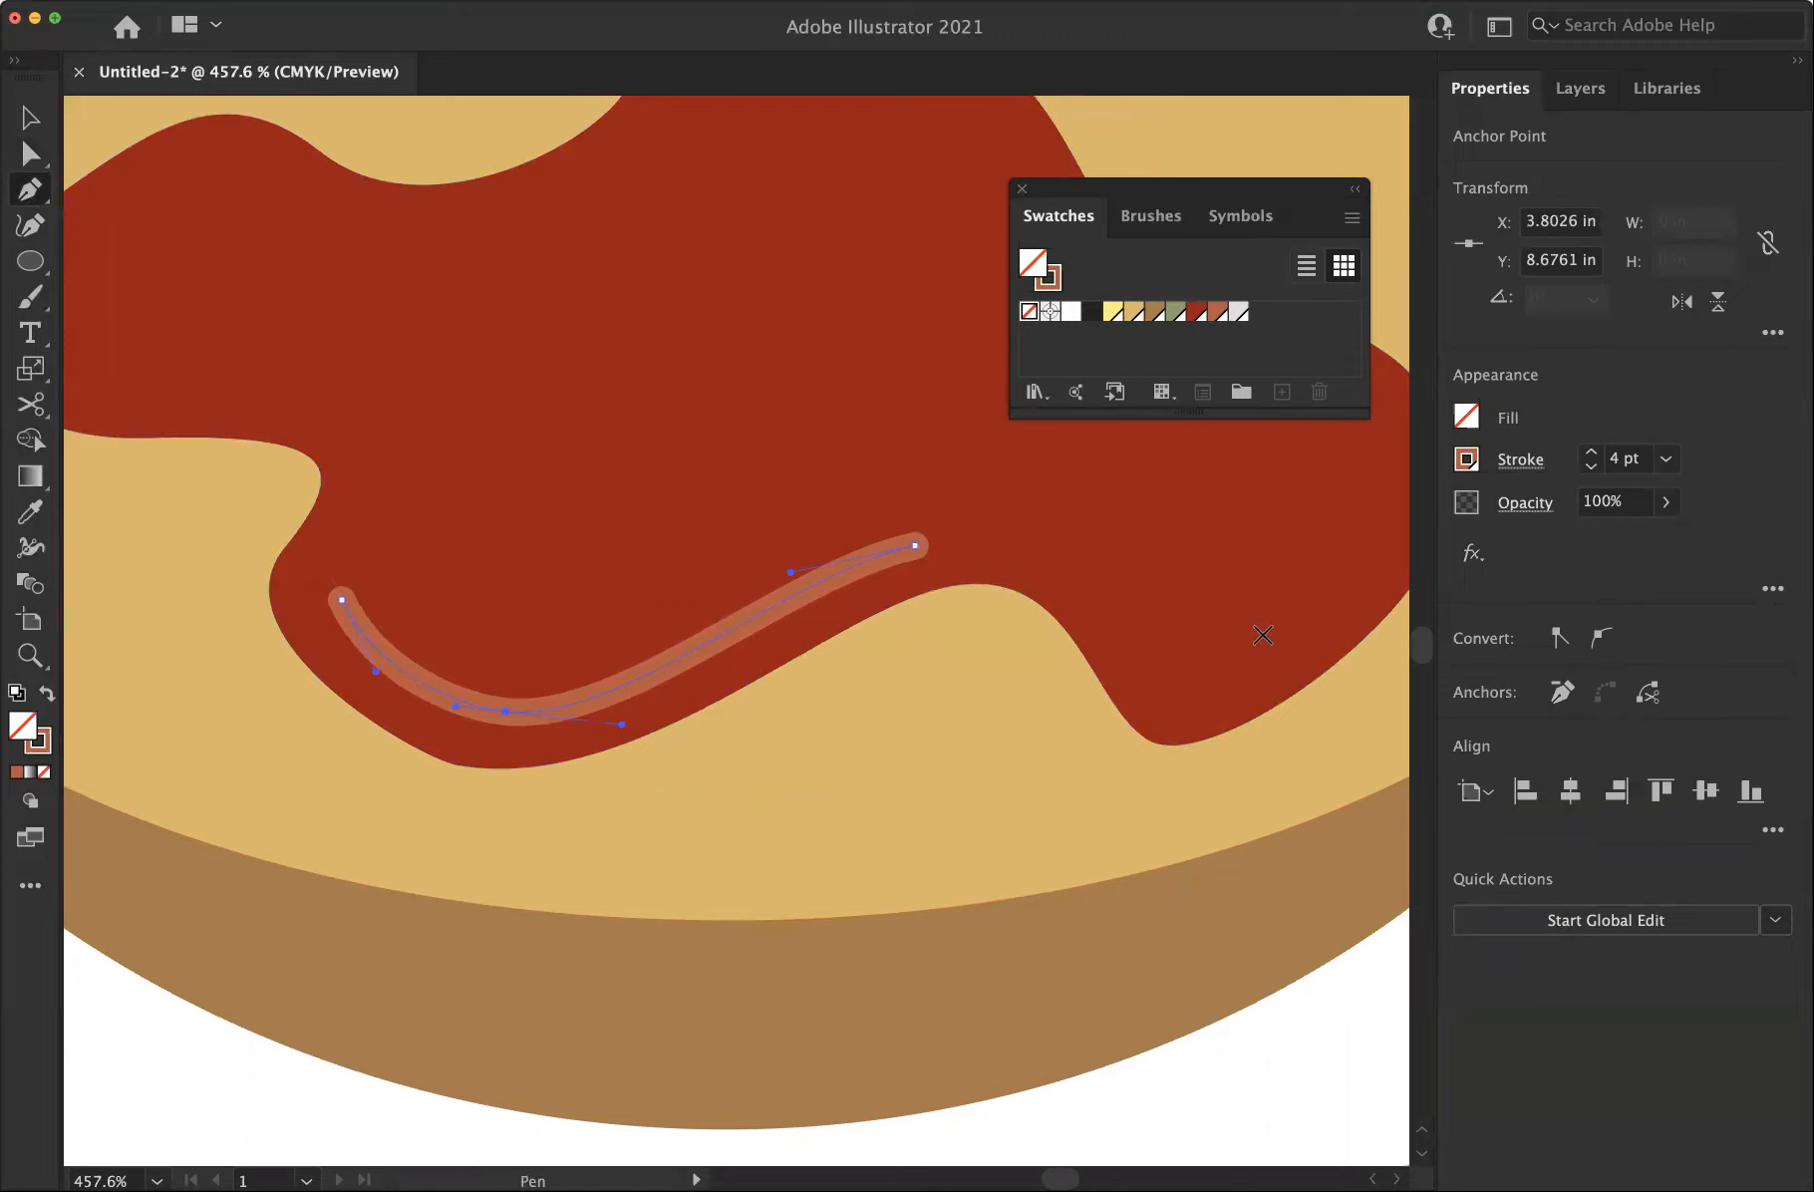
left_click_drag(1103, 616, 1102, 616)
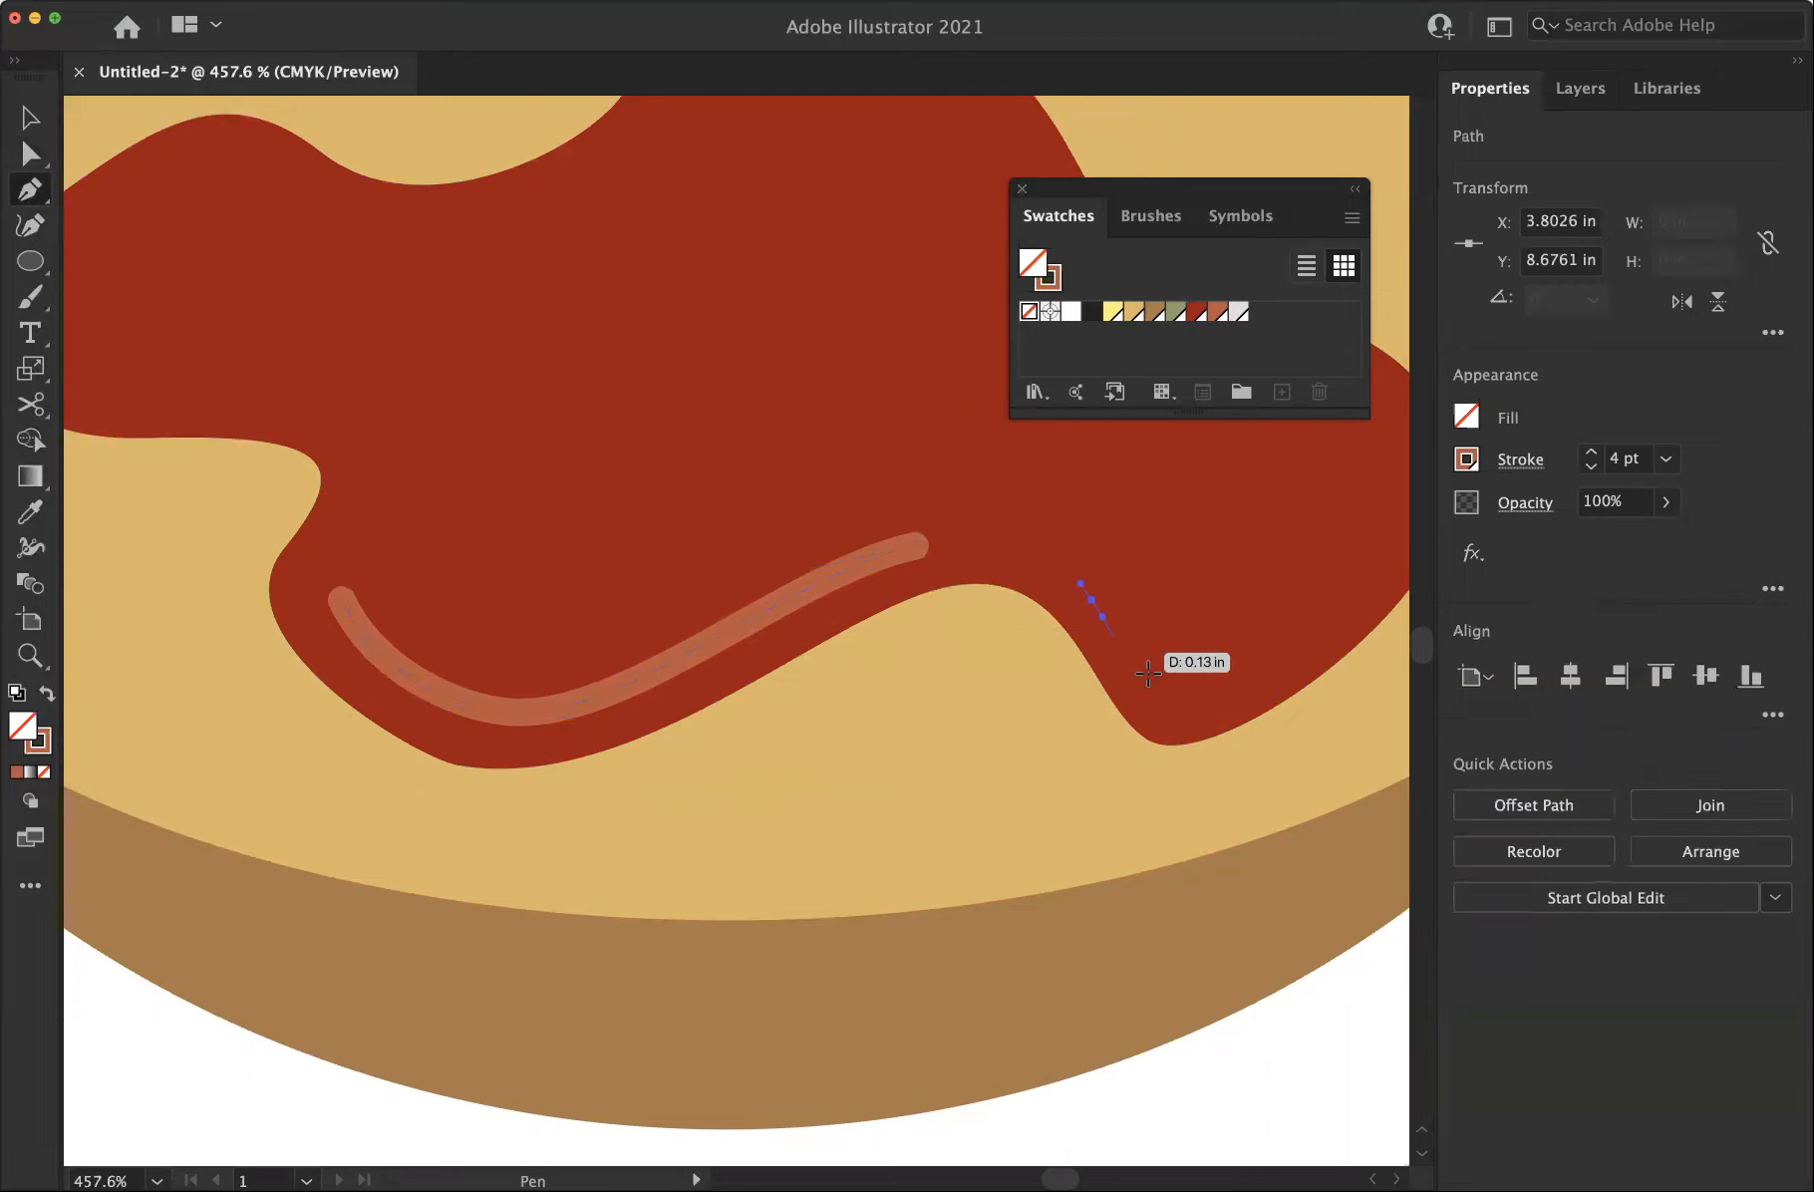
left_click_drag(1161, 695, 1191, 705)
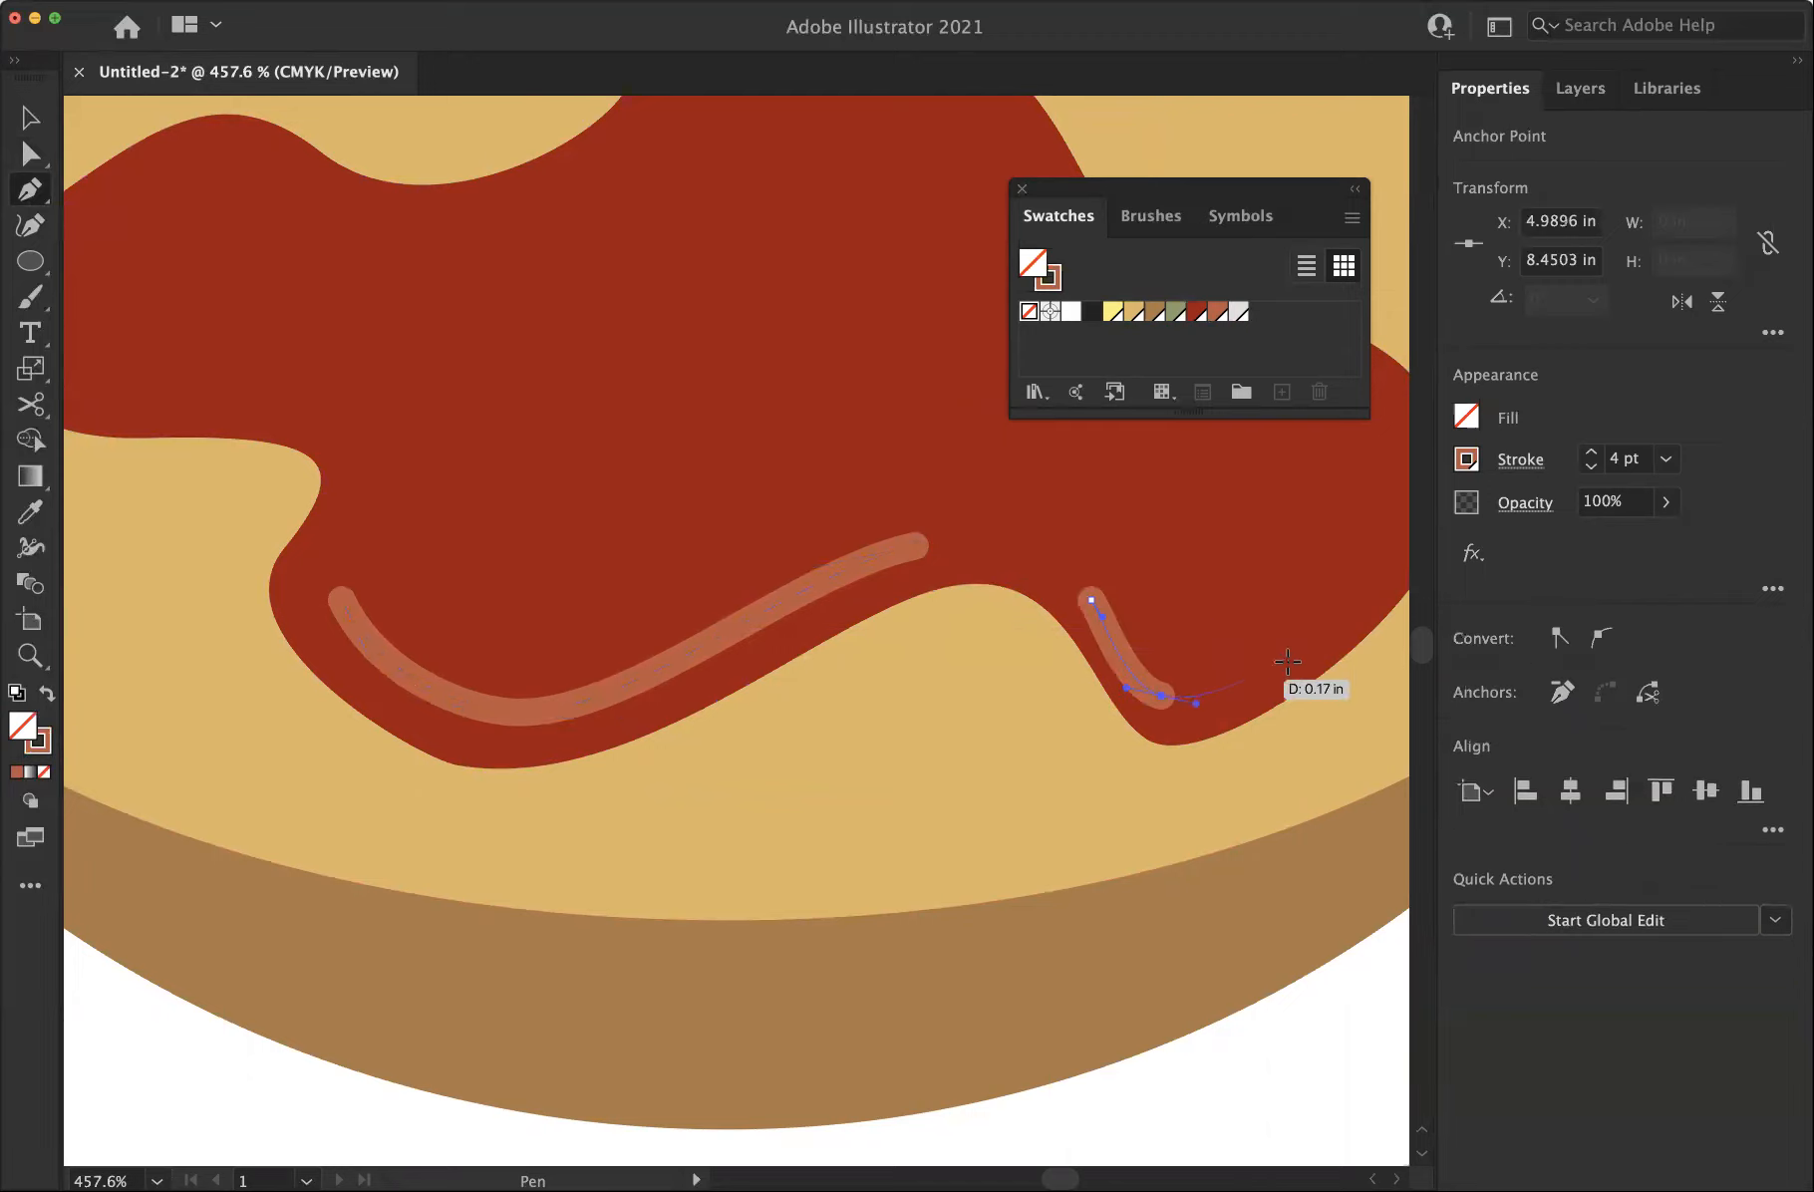
left_click_drag(1296, 652, 1327, 625)
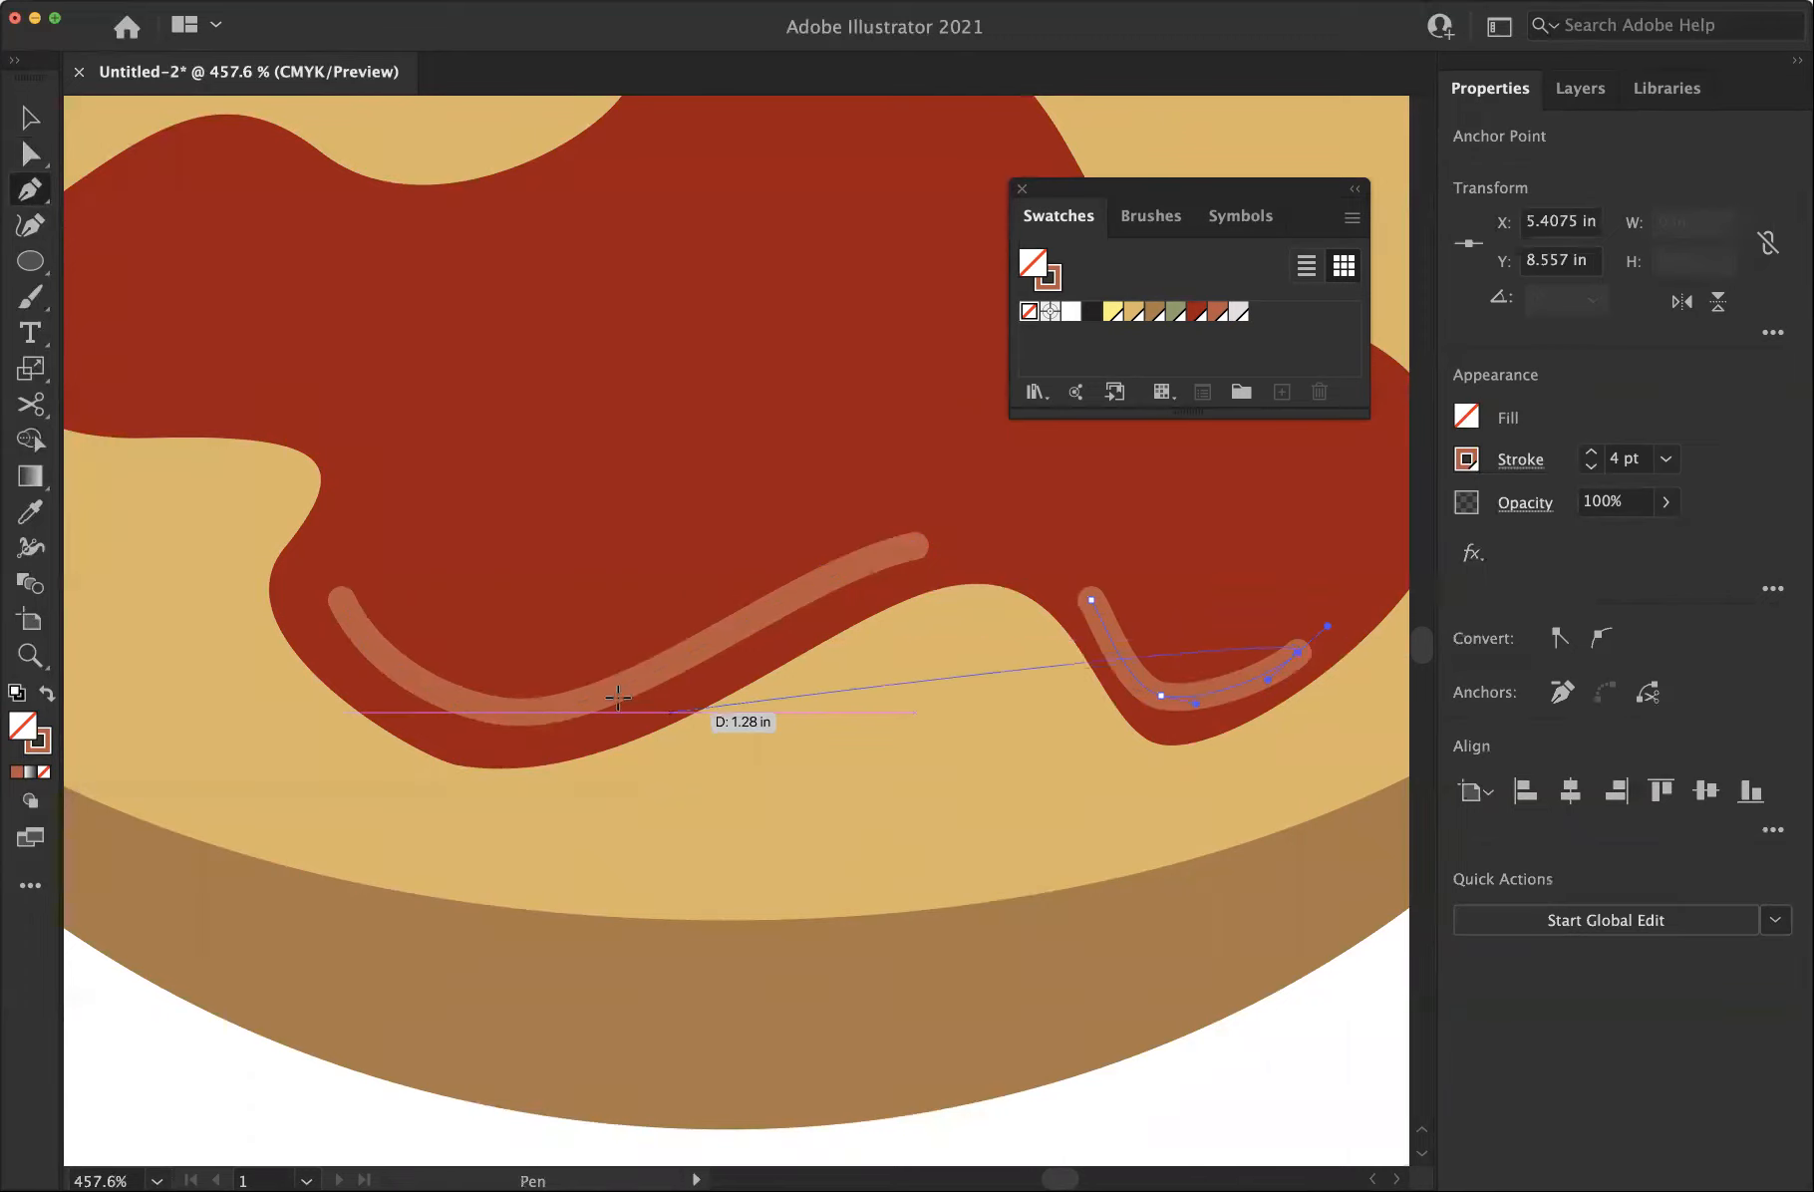
key("a")
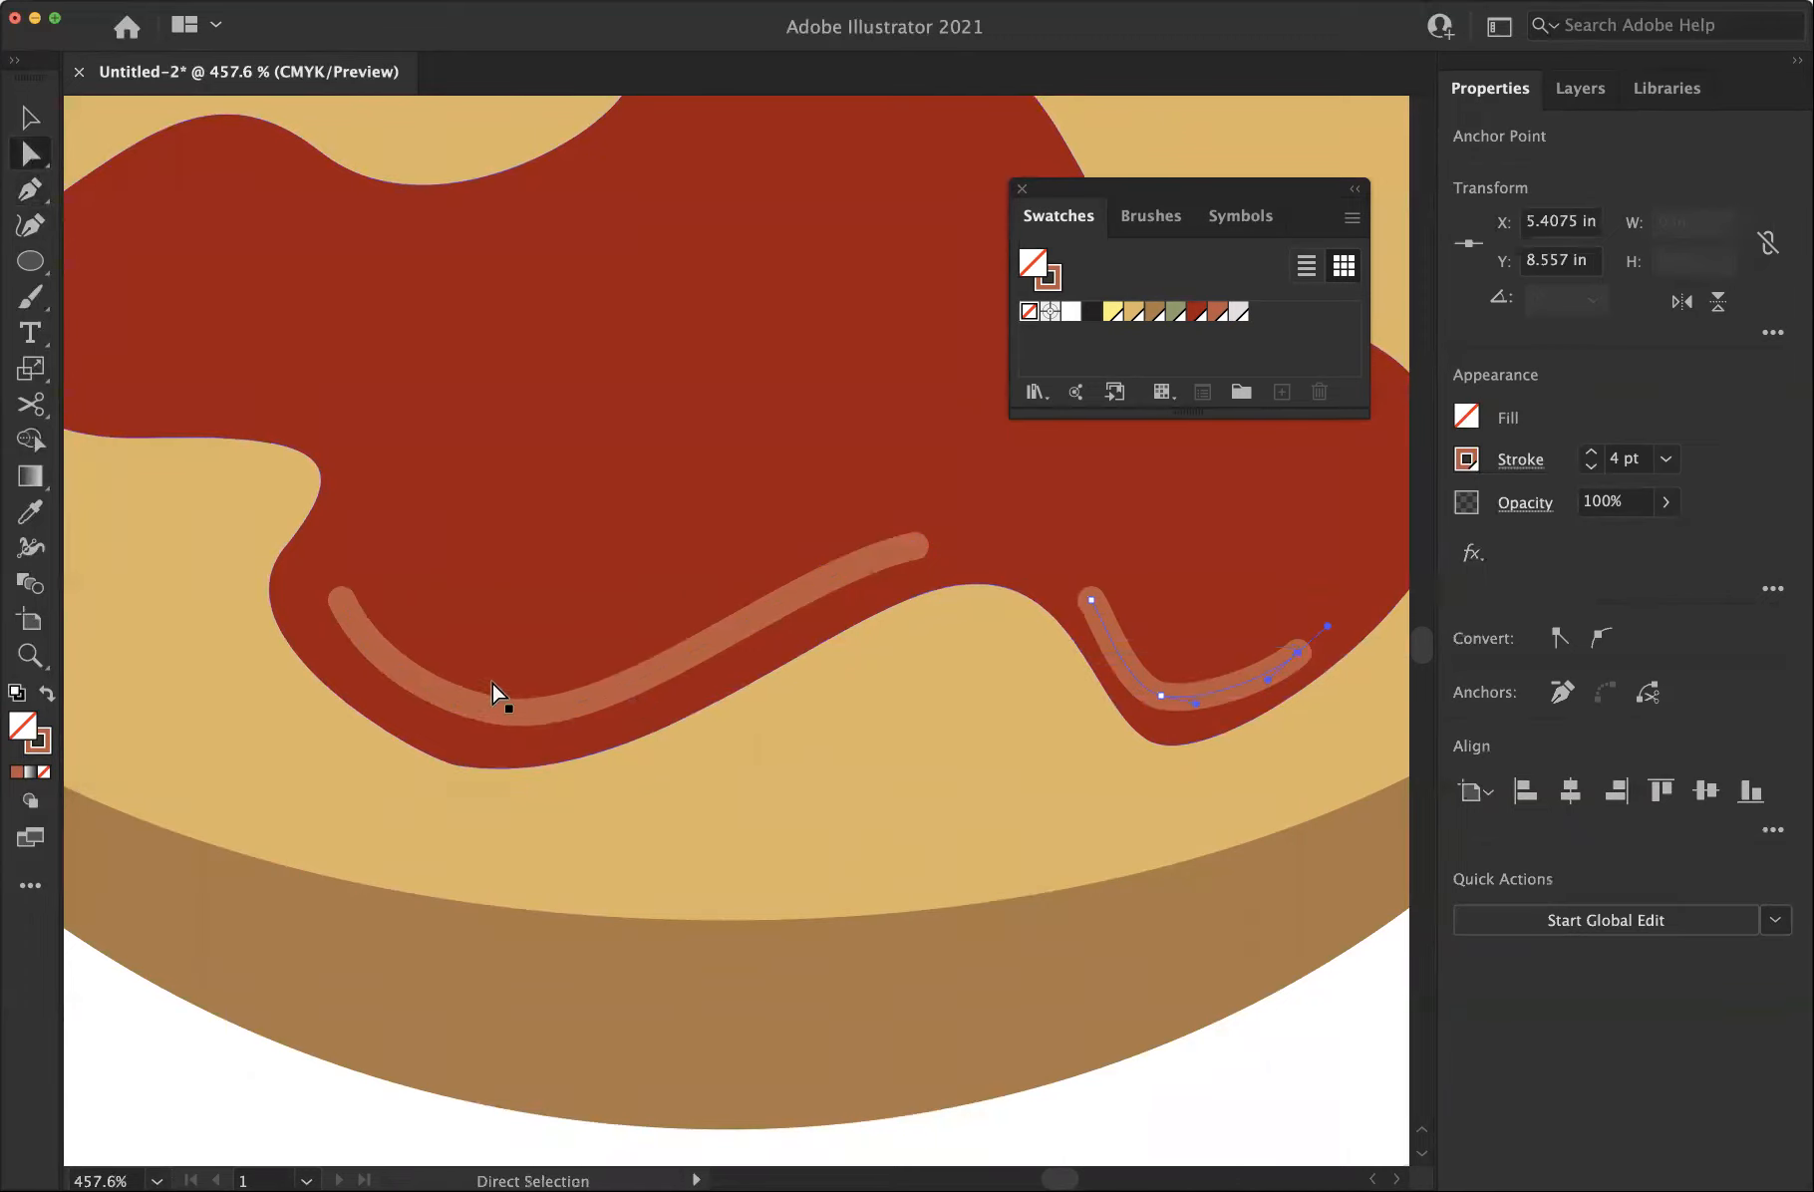
Draw a third curved highlight along the lower edge of the ketchup's left lobe with the Pen tool
scroll(492, 683, "left", 5)
key("p")
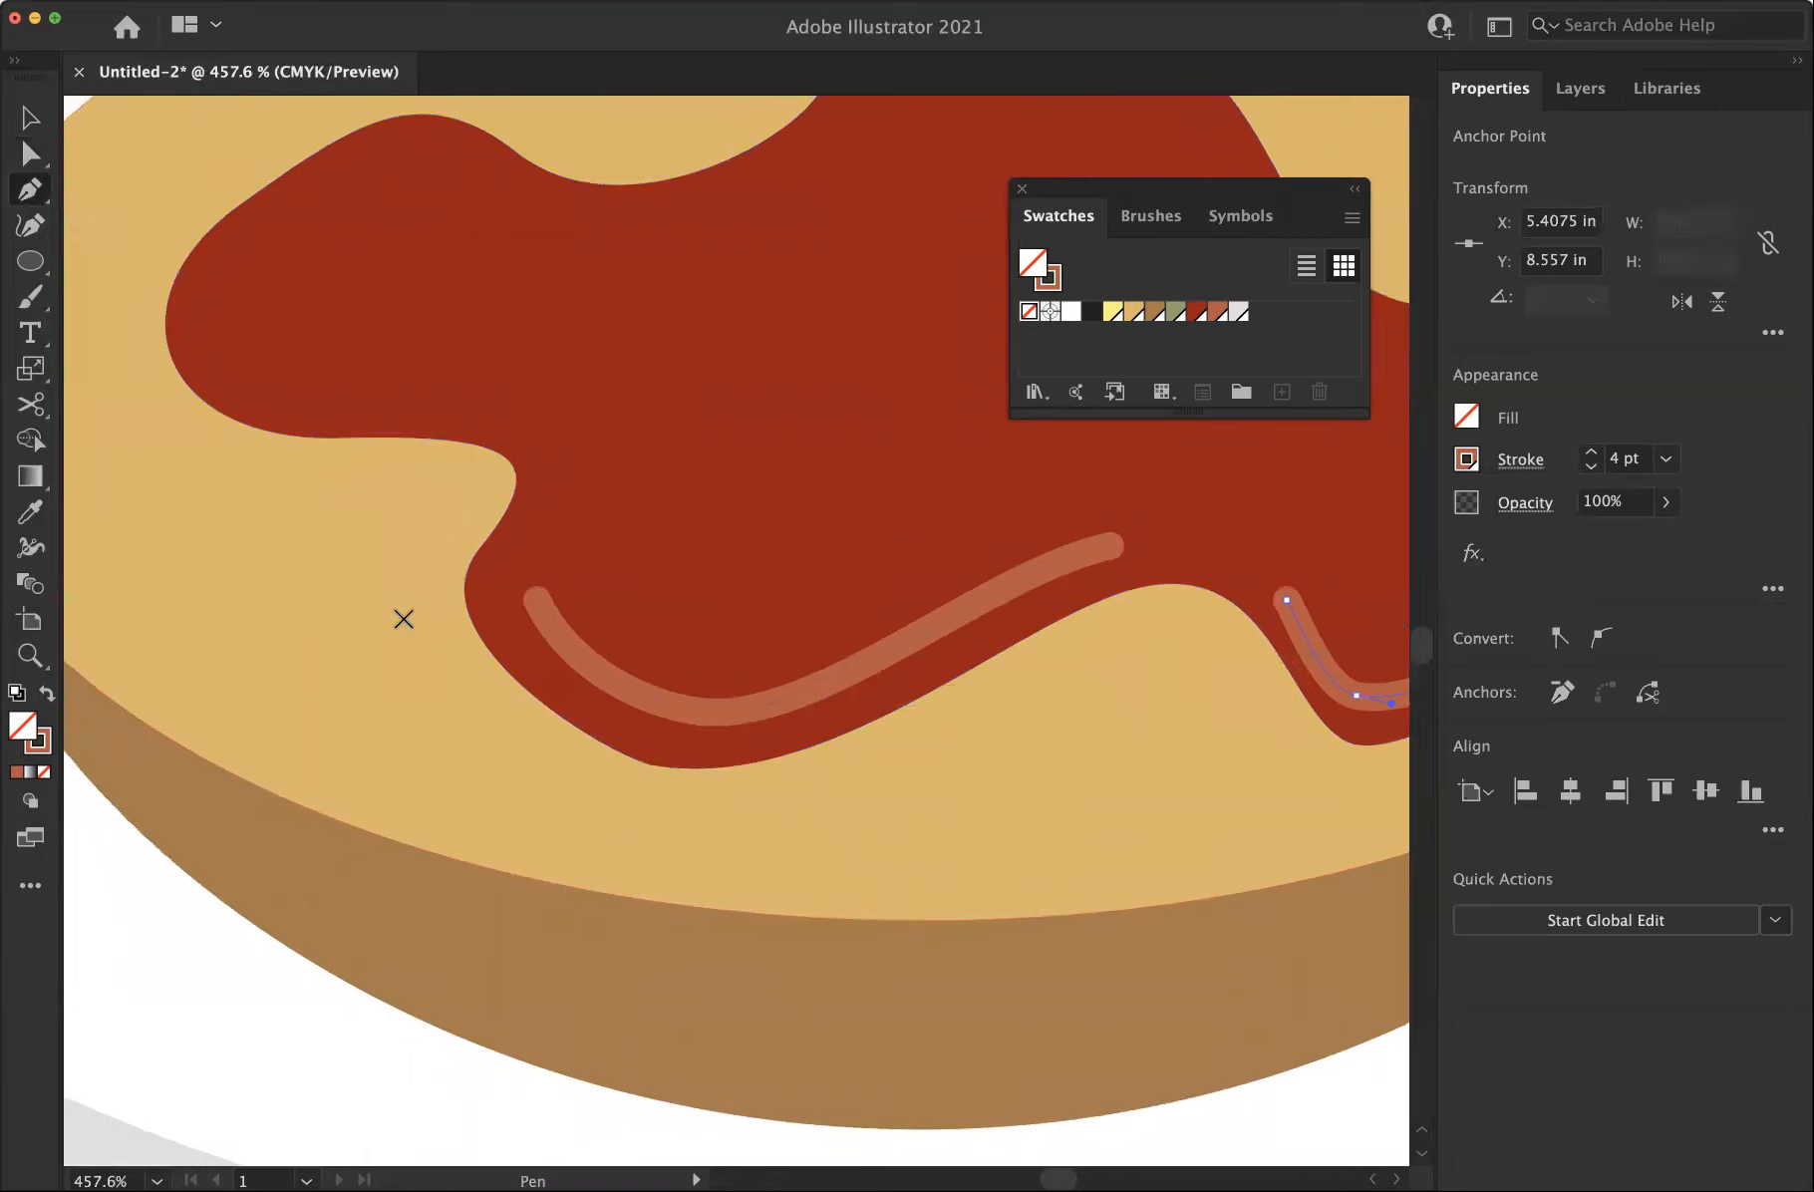
left_click_drag(194, 326, 307, 392)
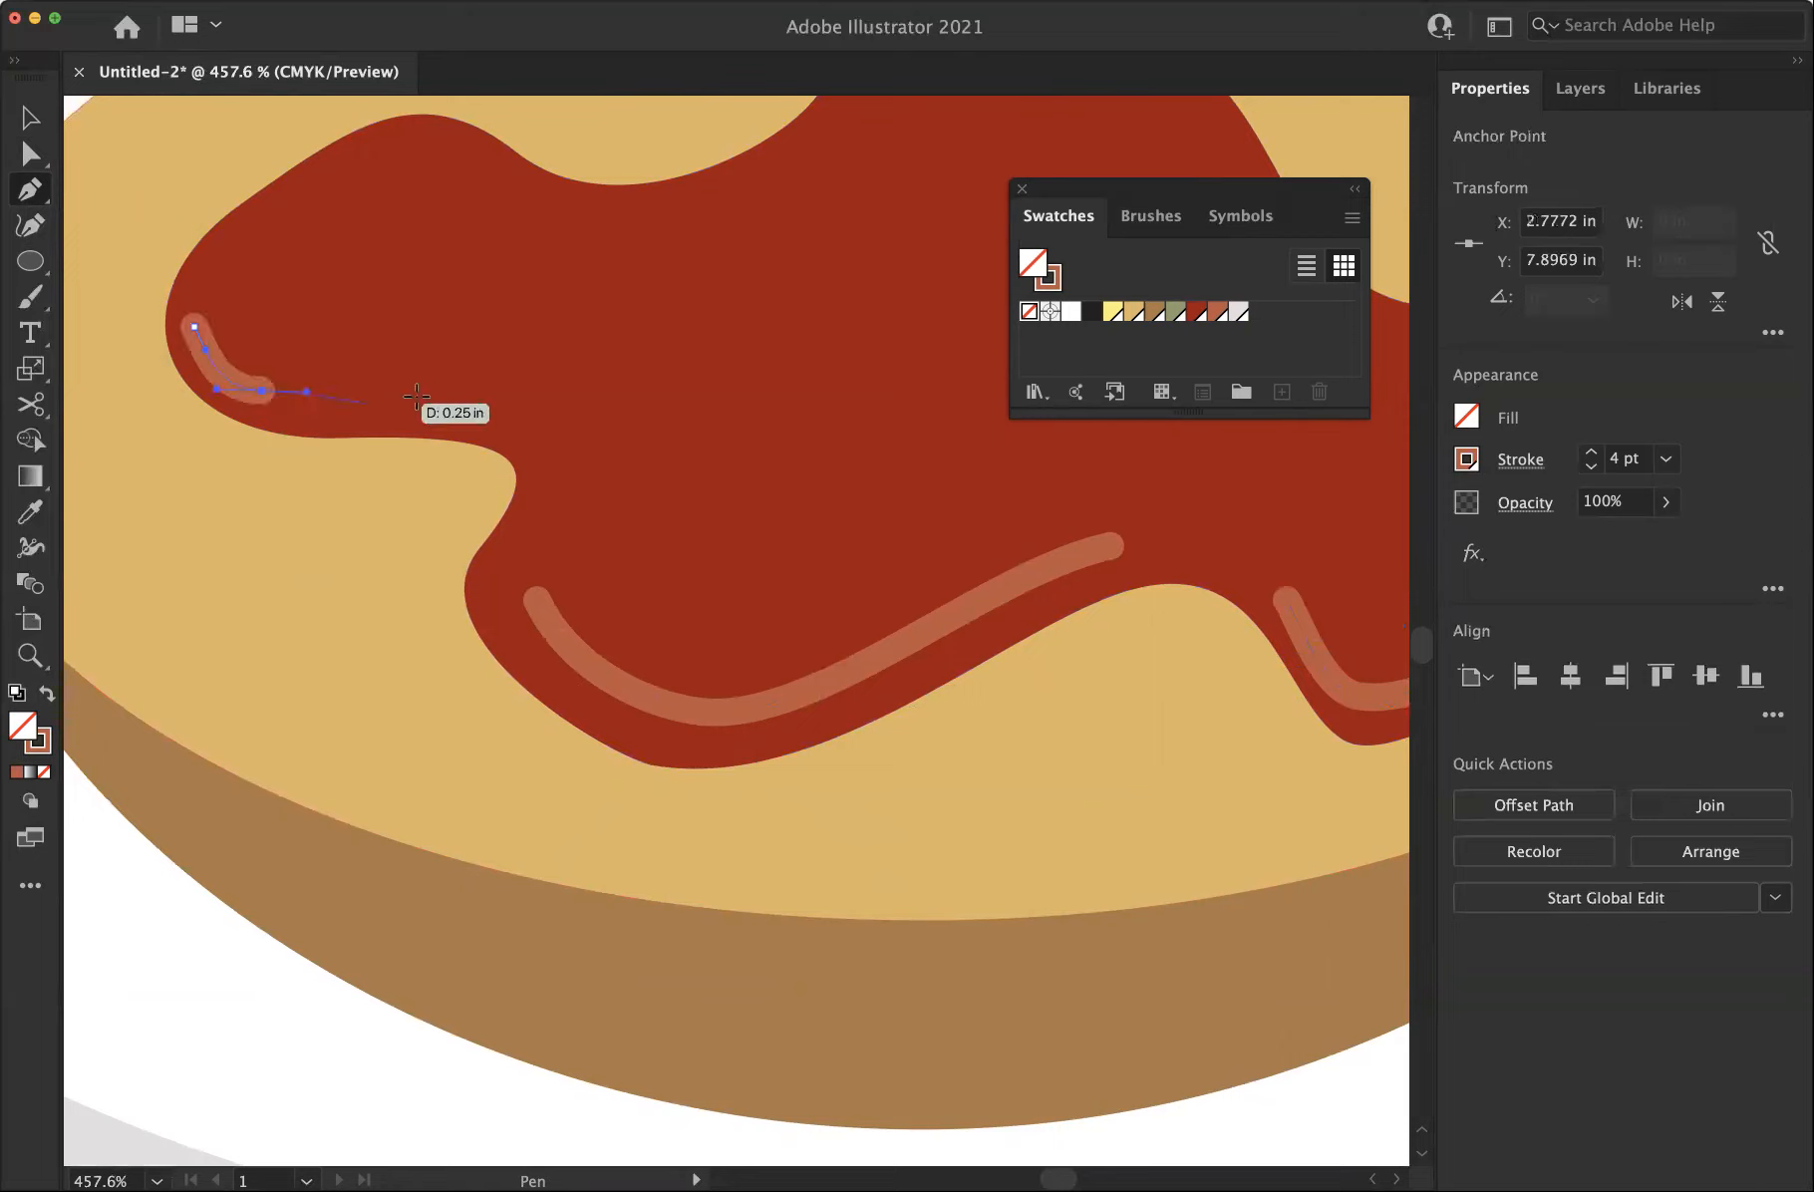
left_click(463, 396, "super")
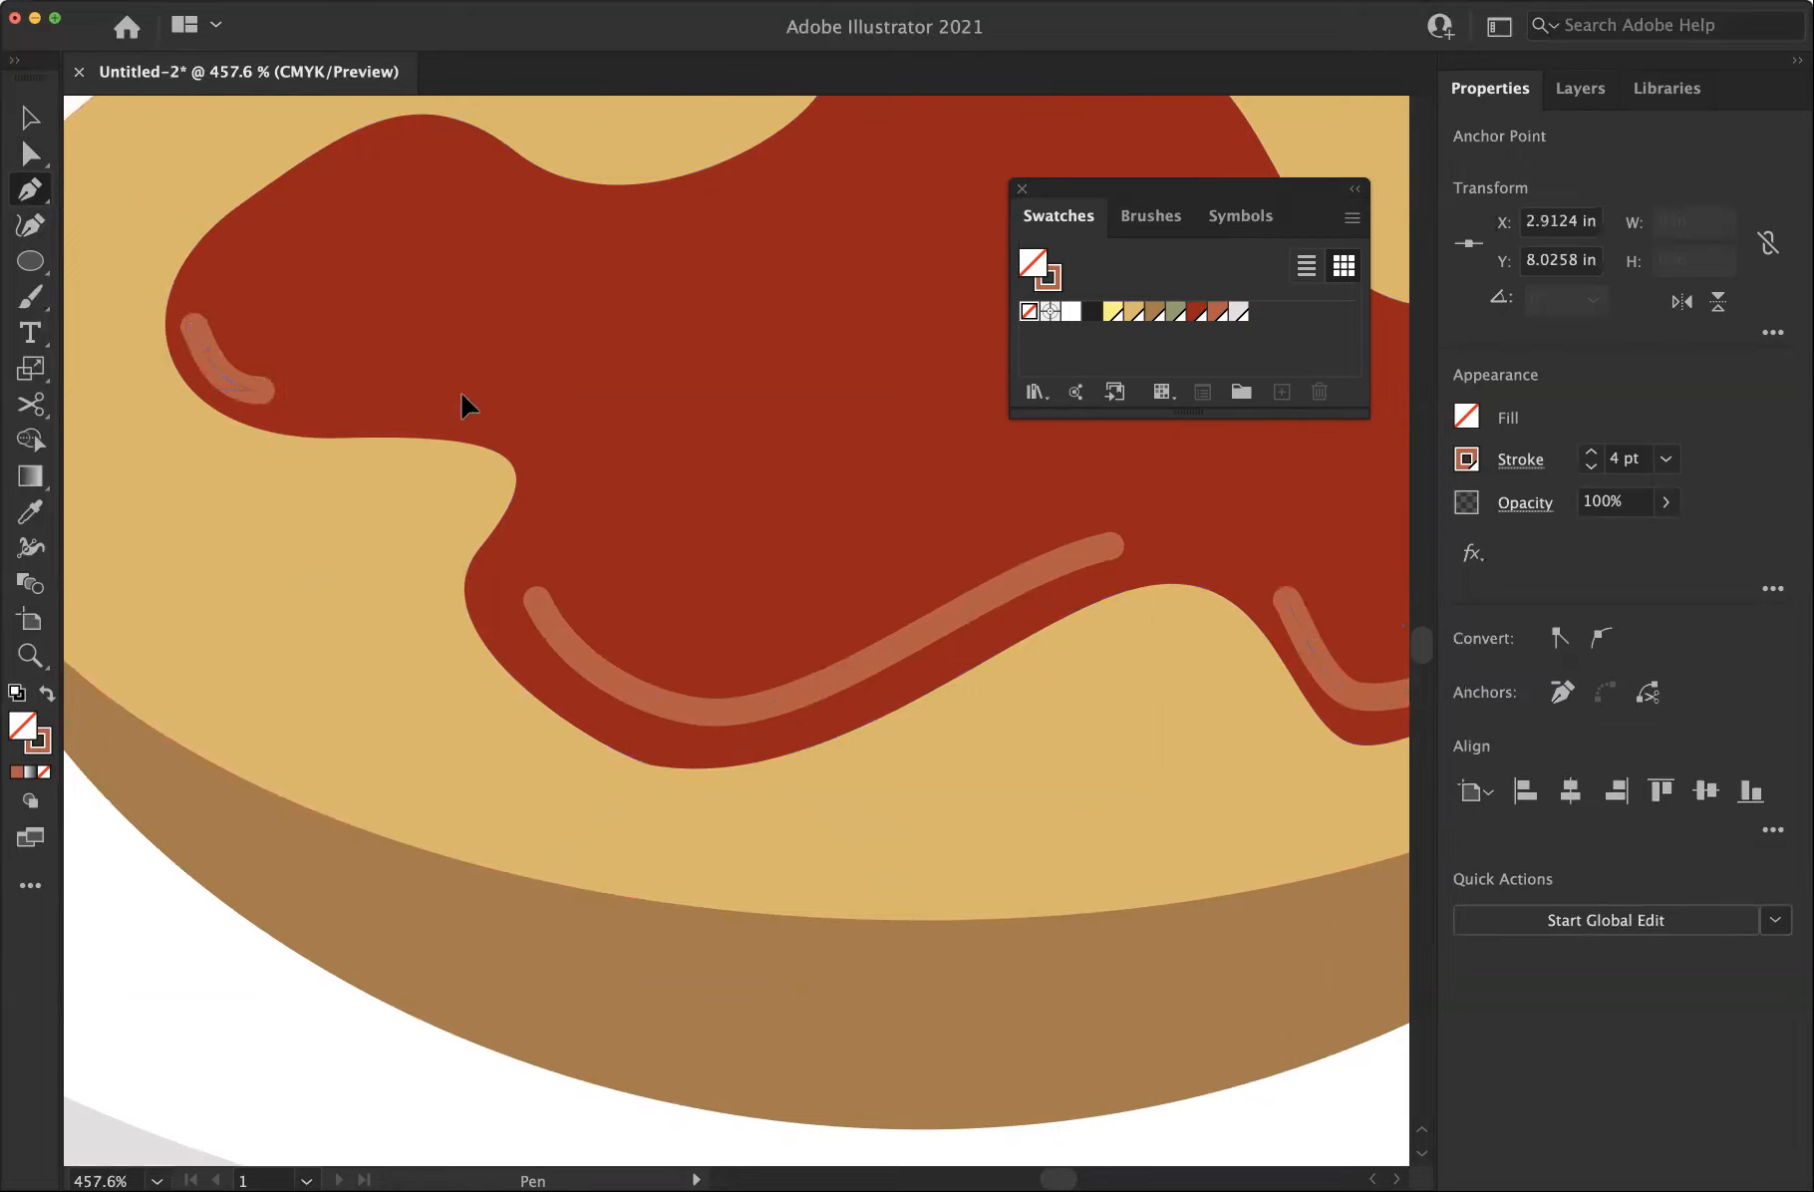
left_click_drag(496, 400, 523, 419)
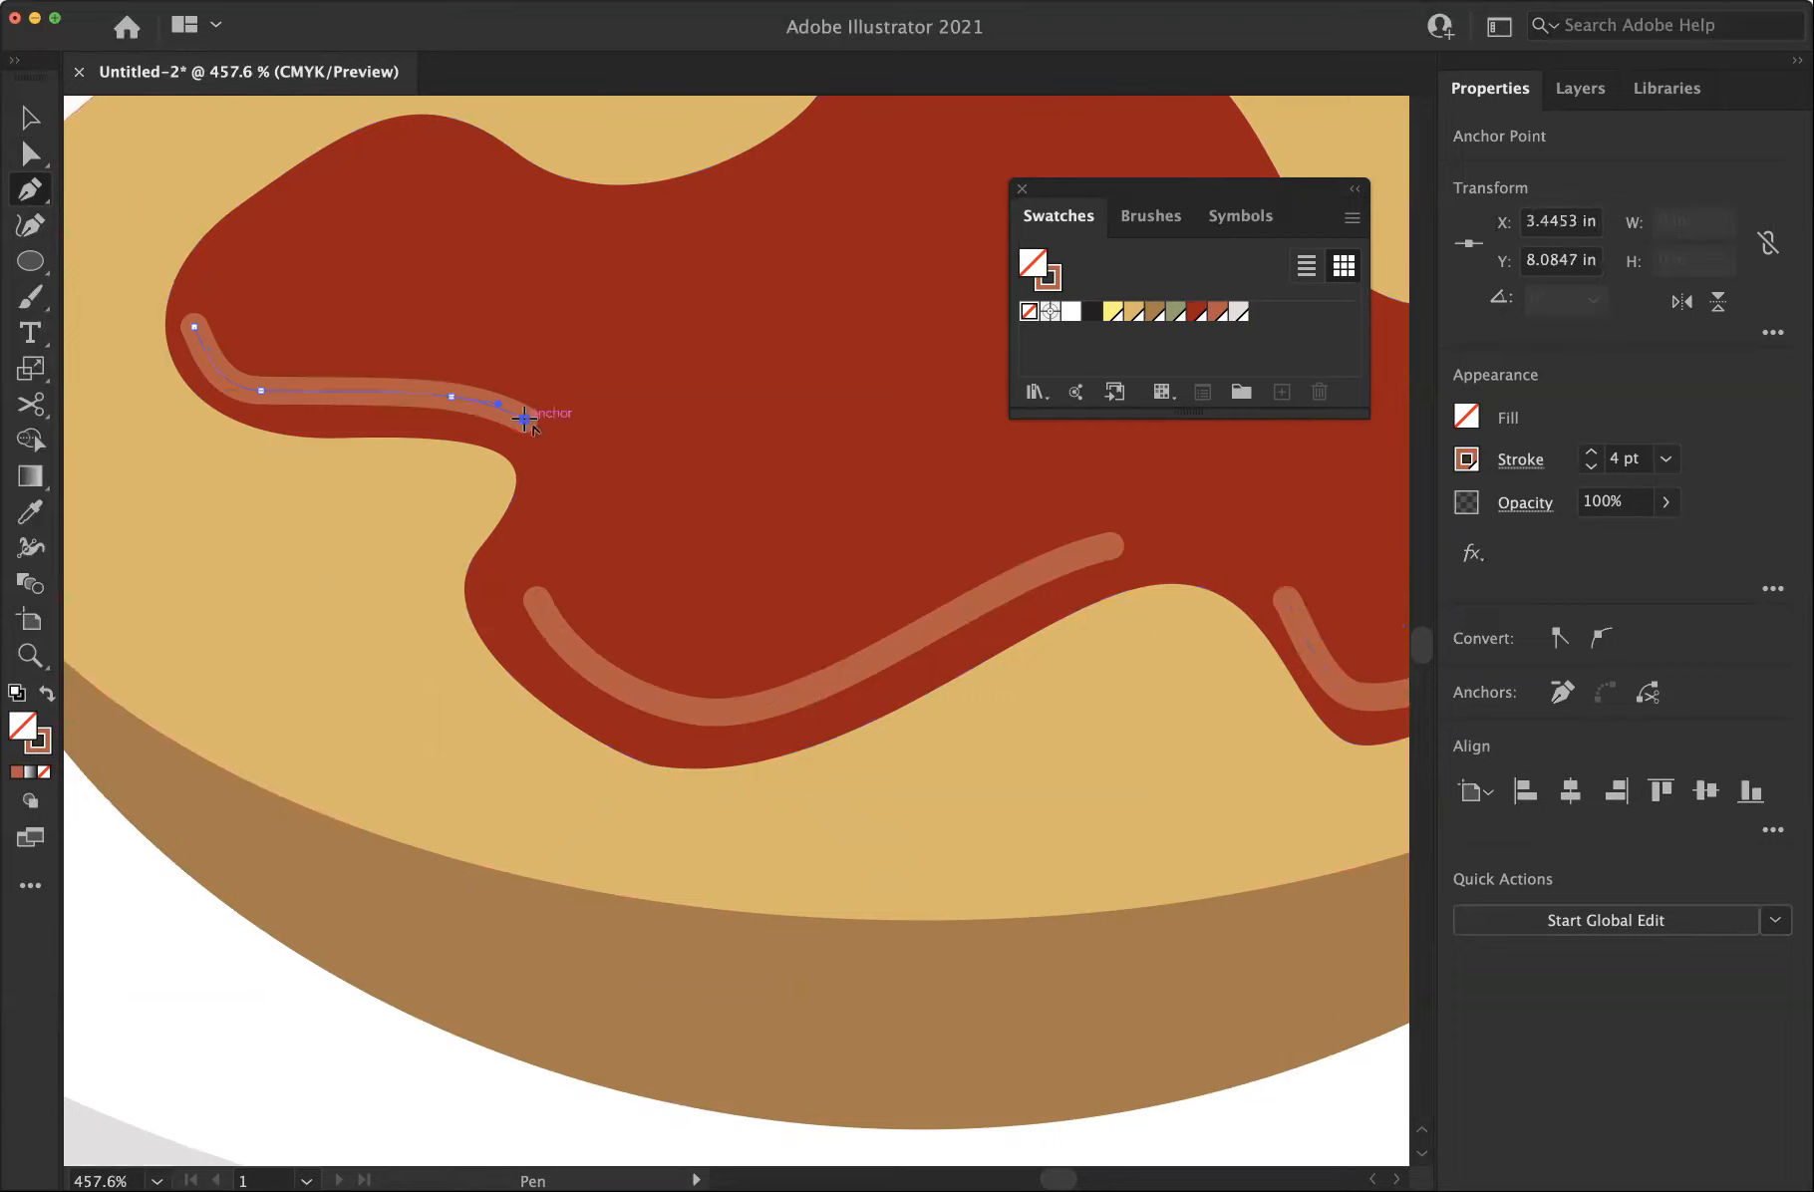
Smooth the left lobe's highlight by shifting its second anchor right and adjusting the starting handle
key("a")
left_click_drag(261, 391, 289, 398)
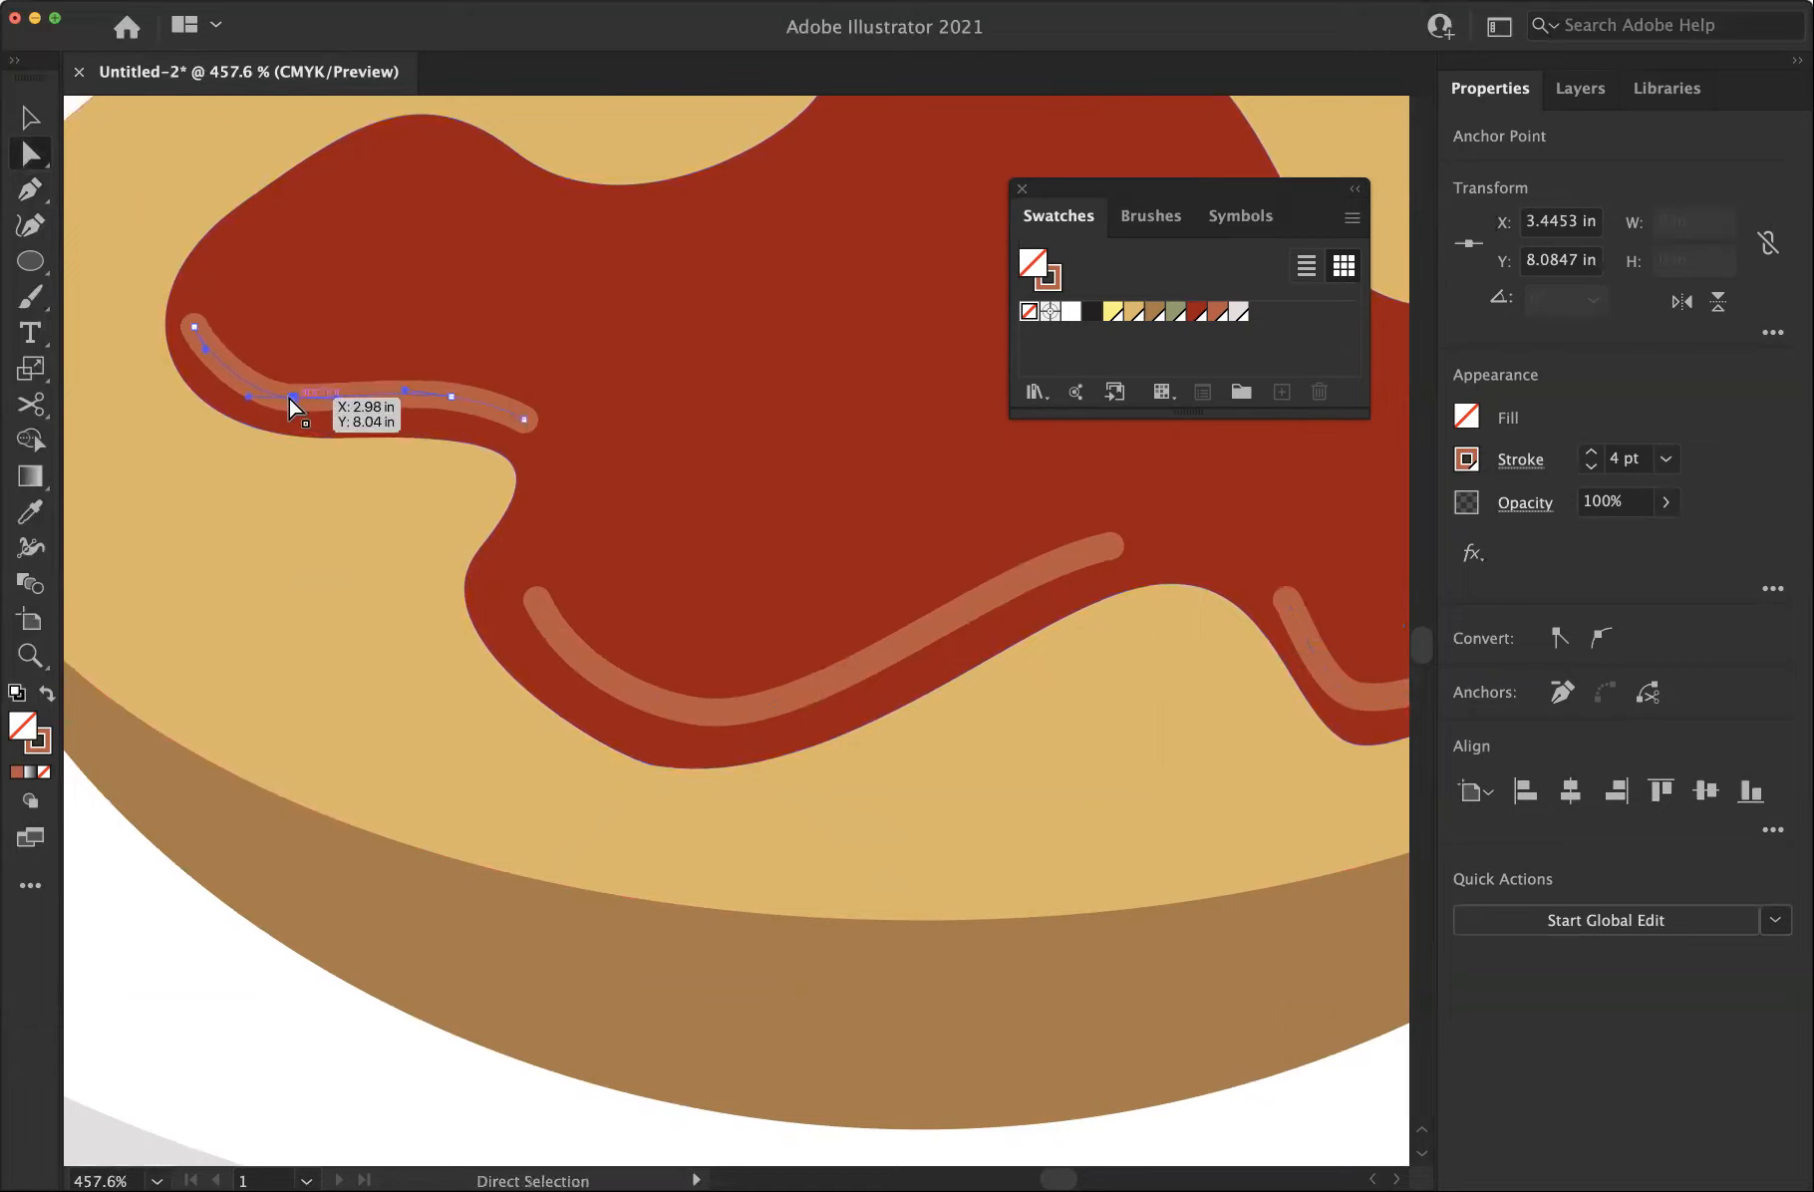
left_click_drag(205, 350, 198, 364)
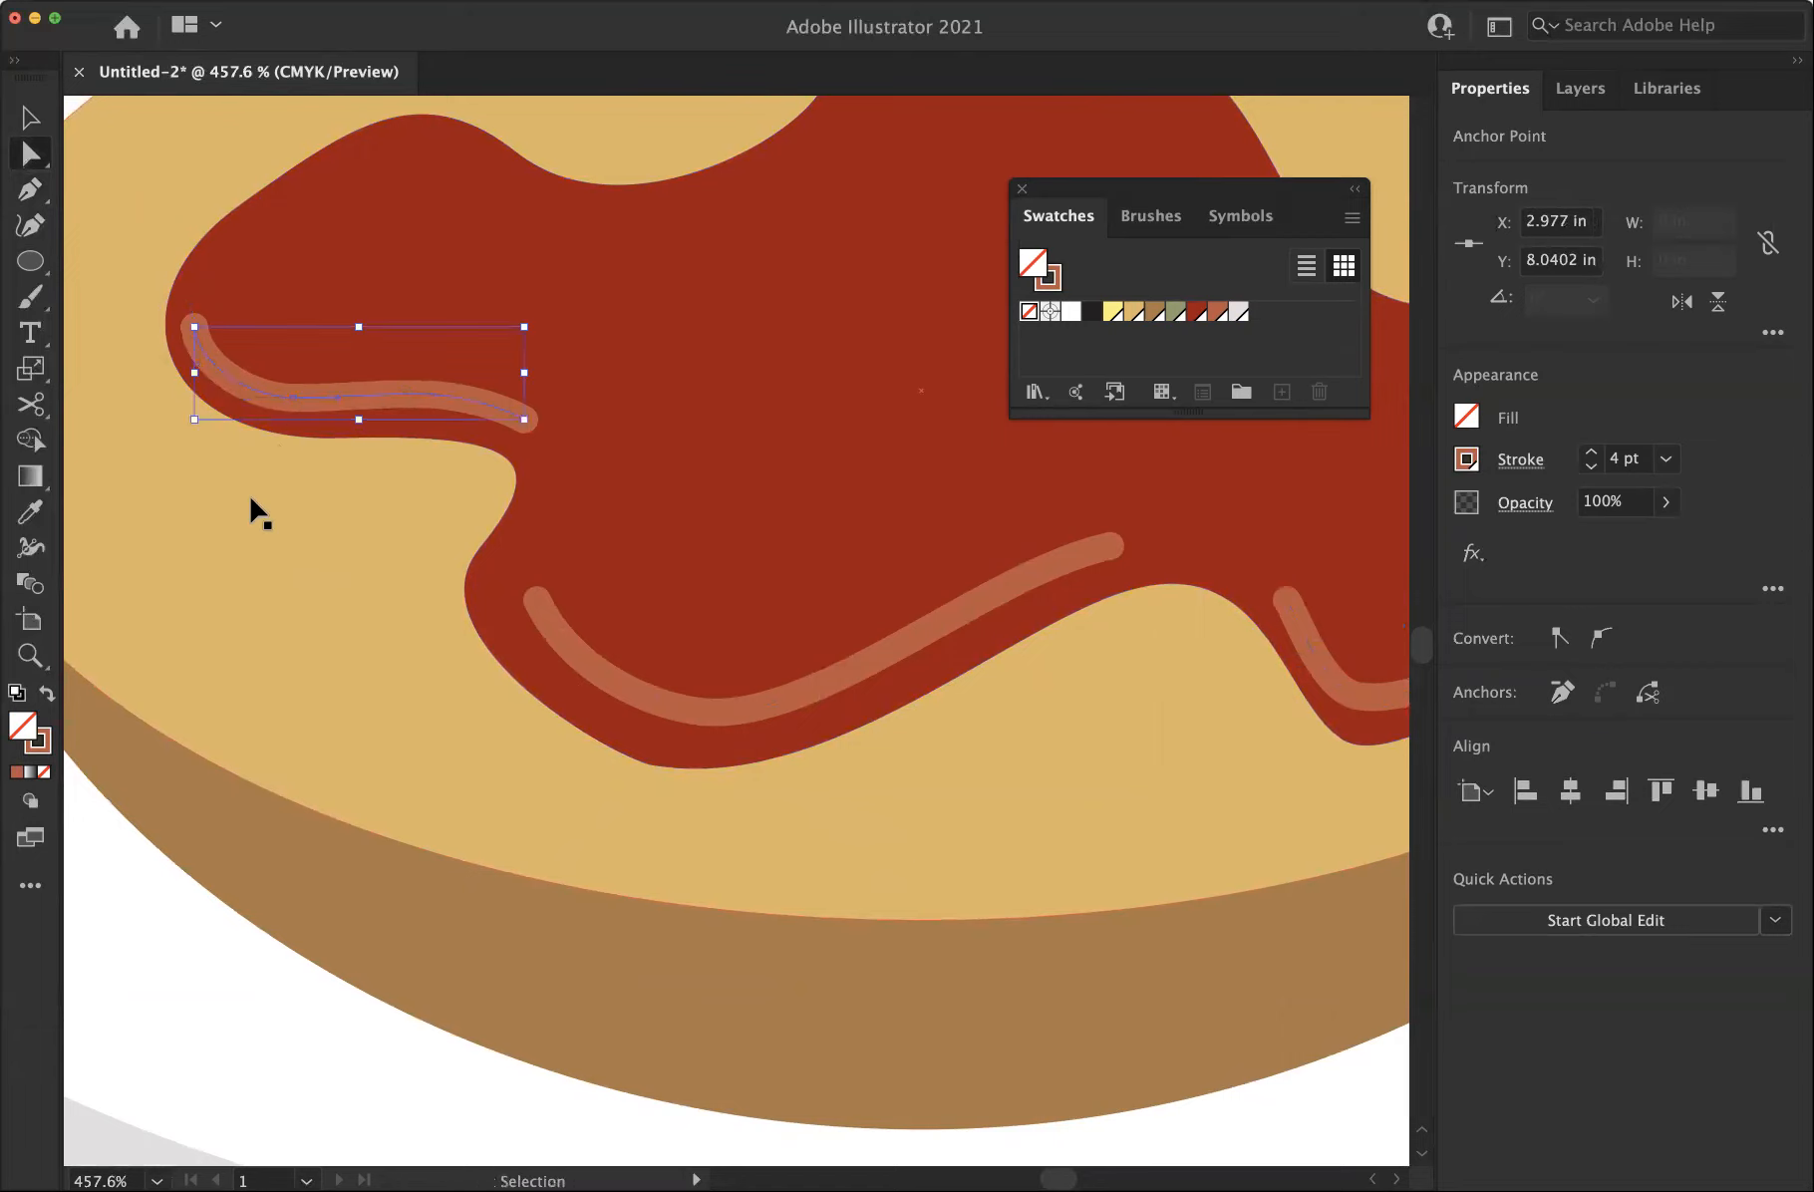
key("super+0")
left_click(816, 718)
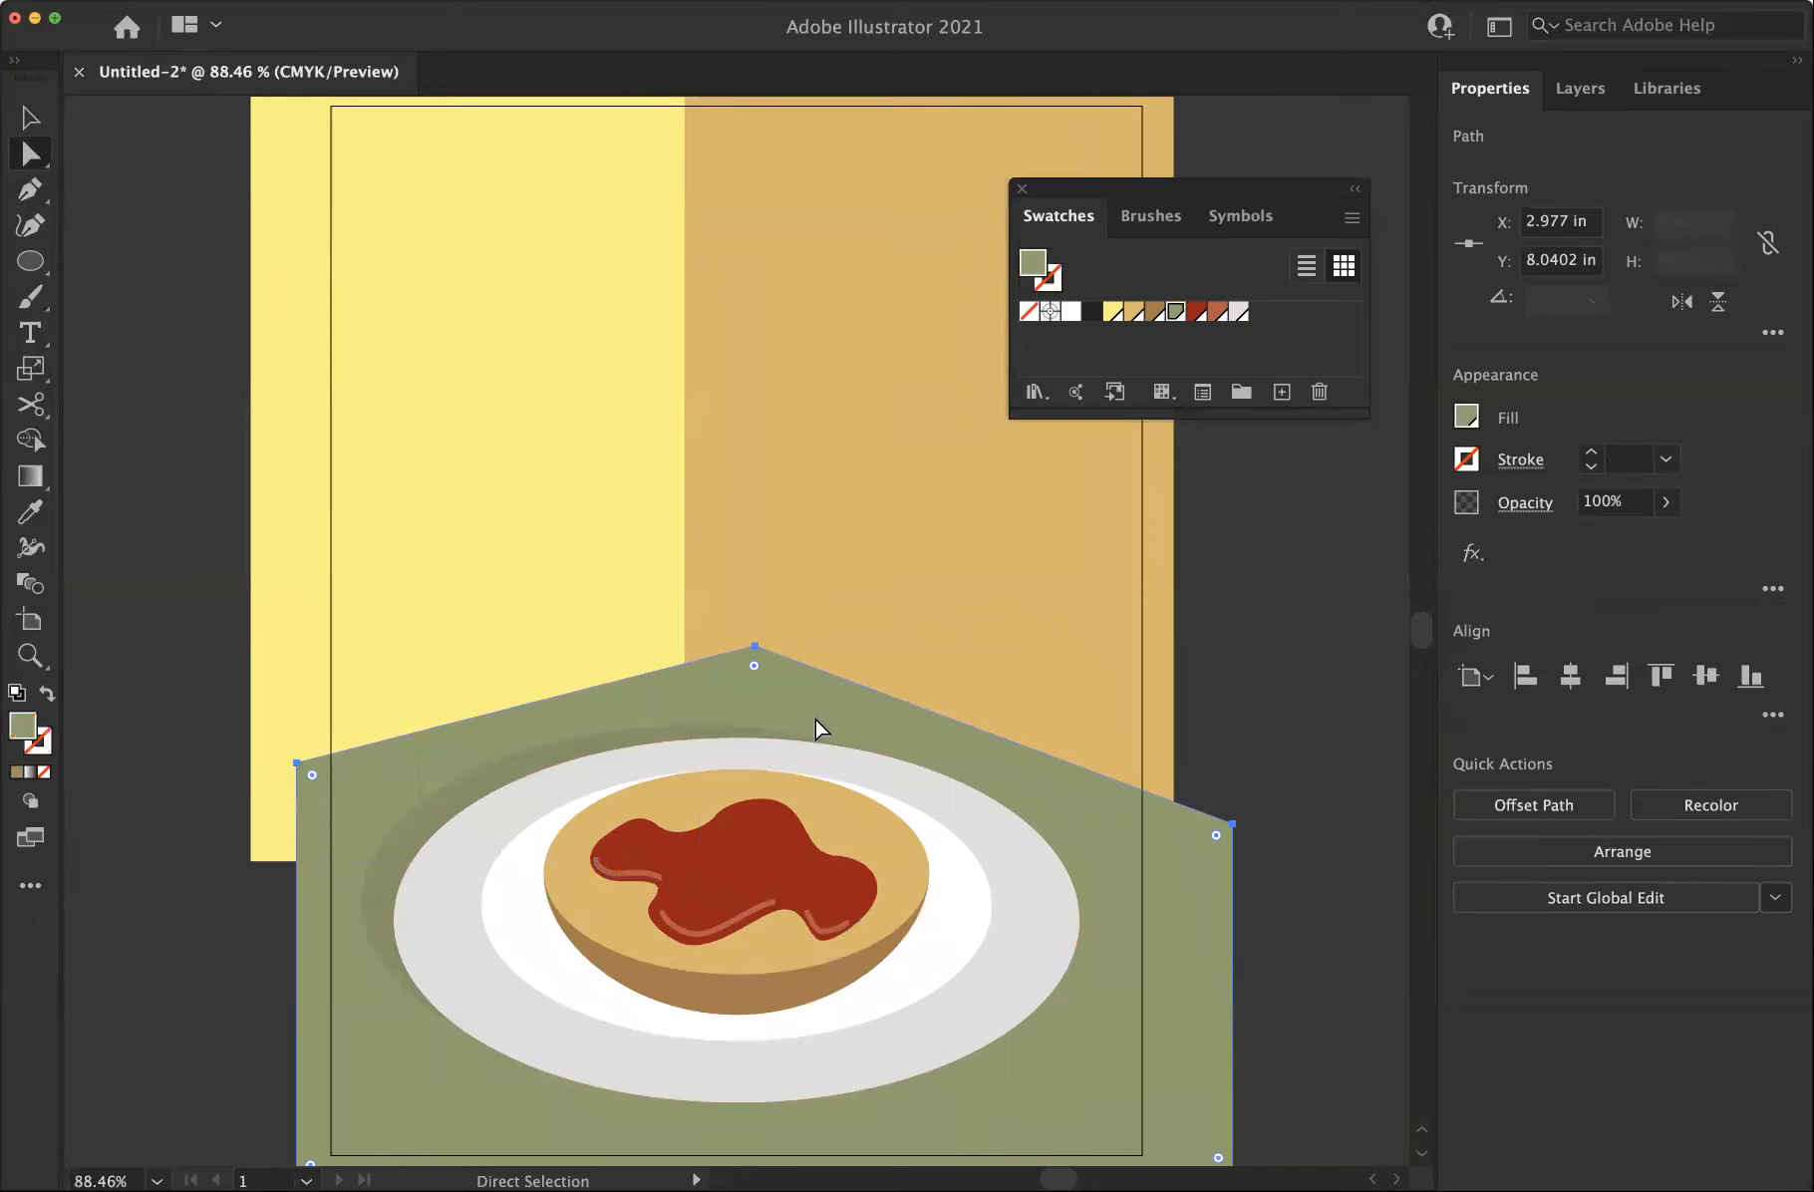
left_click(941, 572)
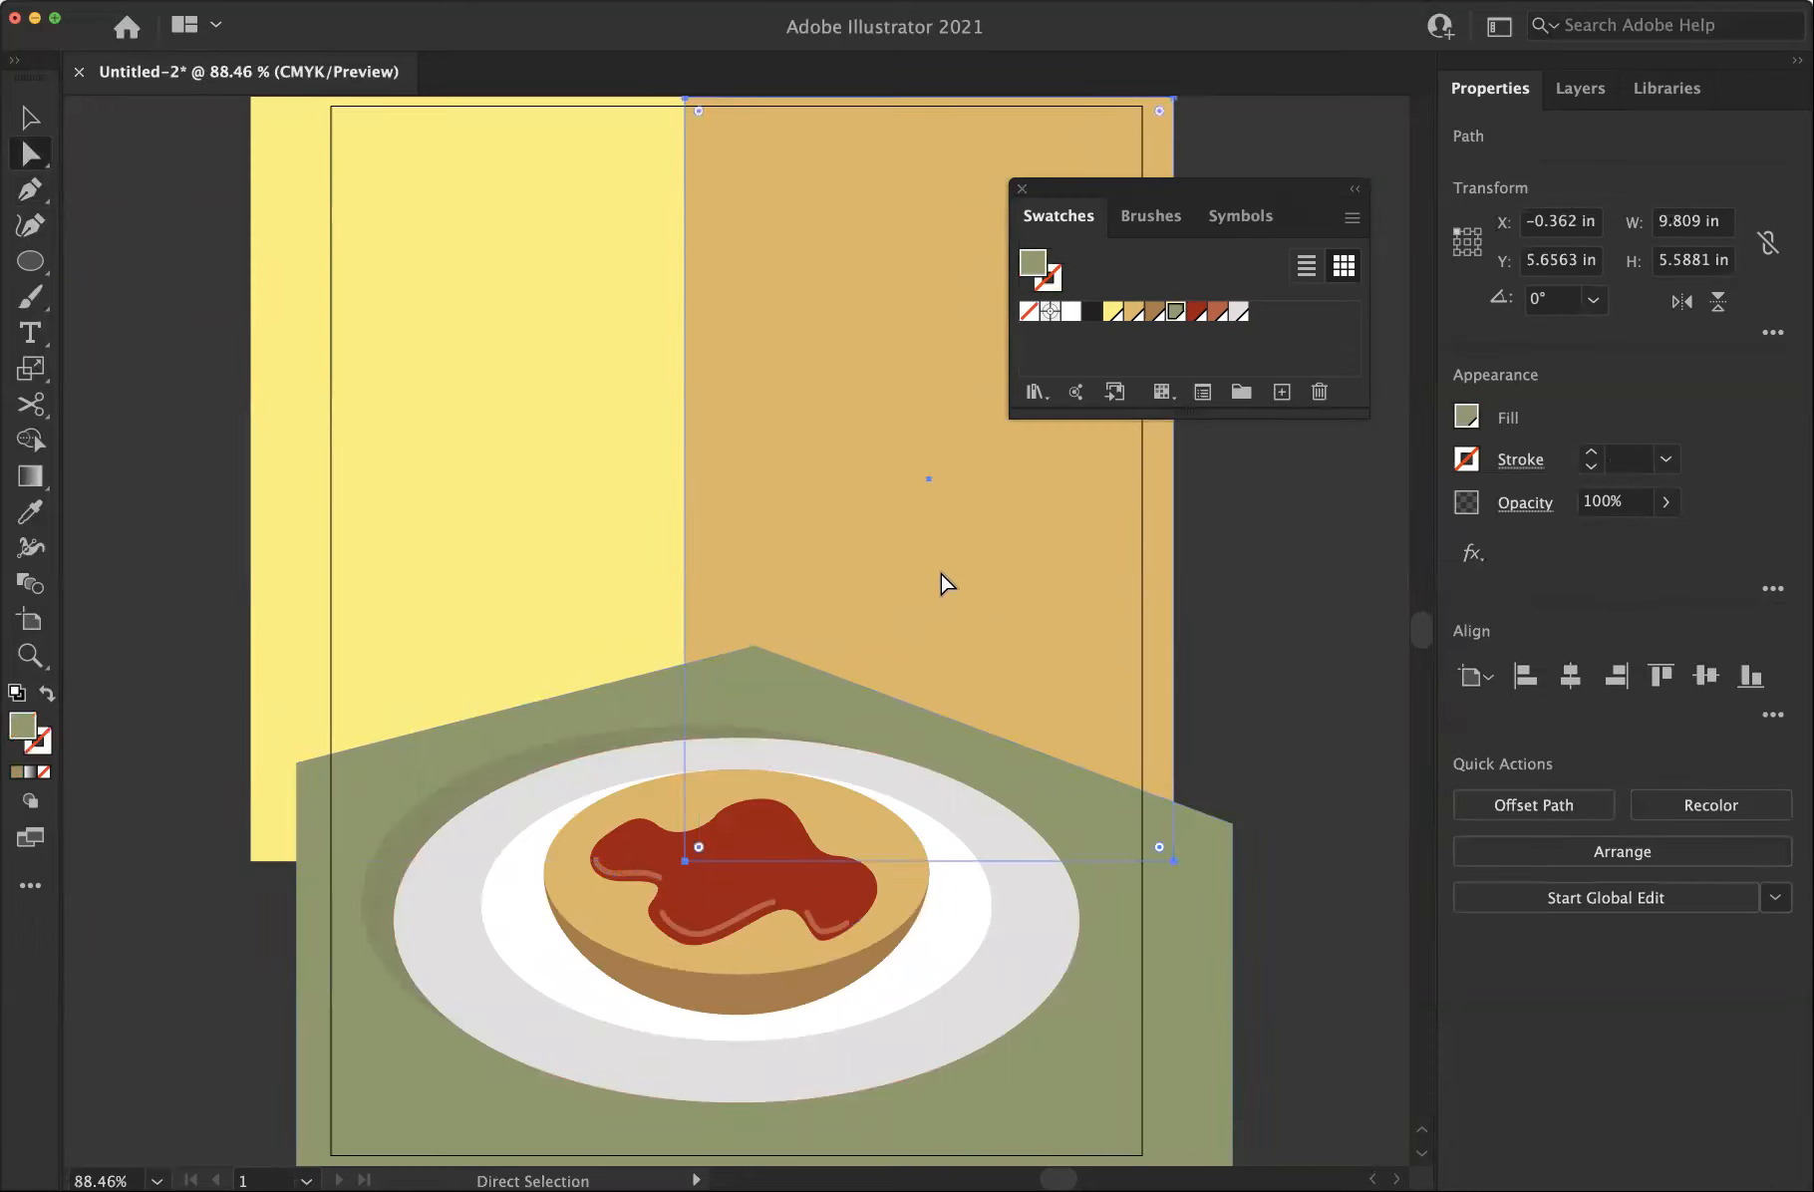
Move the bun's tan top ellipse and brown lower shape from the plate layer to the Bottom Bun layer
left_click(1210, 747)
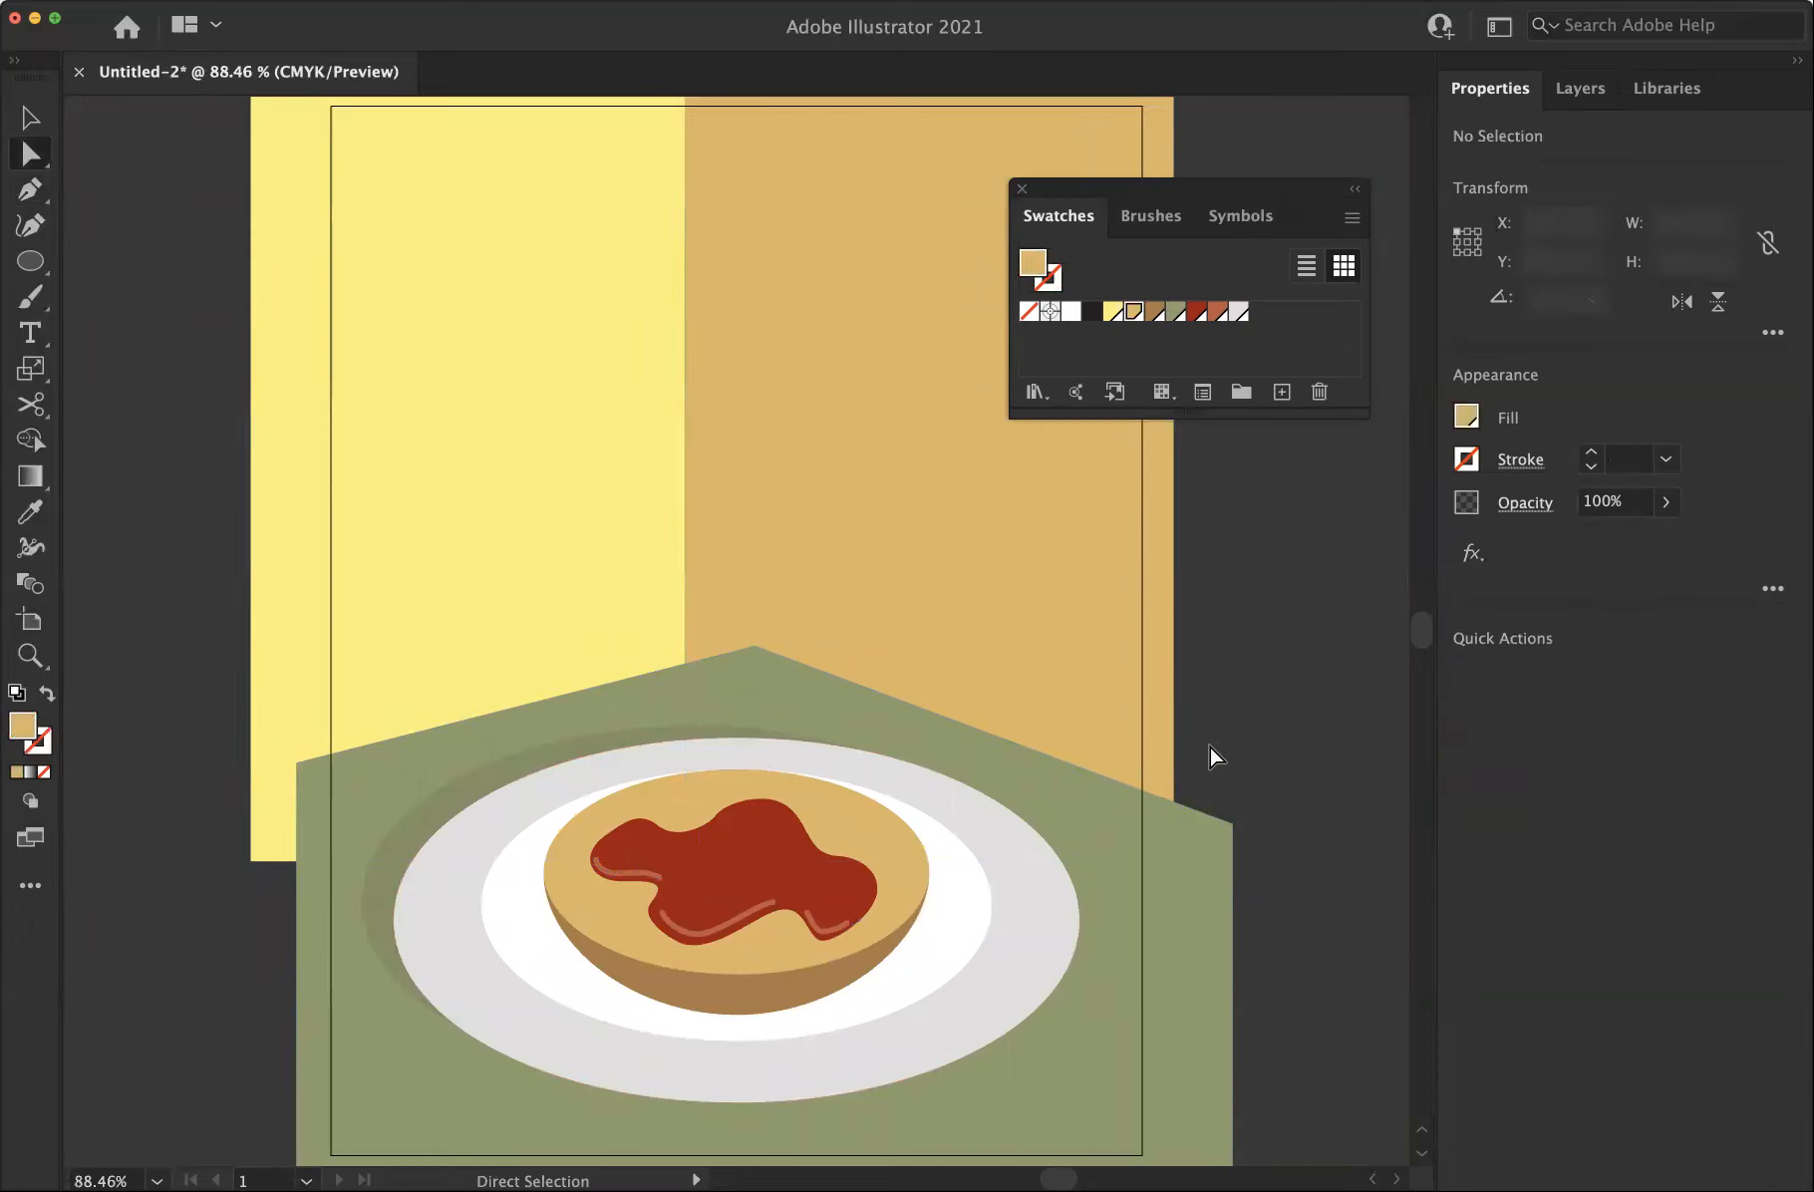
left_click(731, 923)
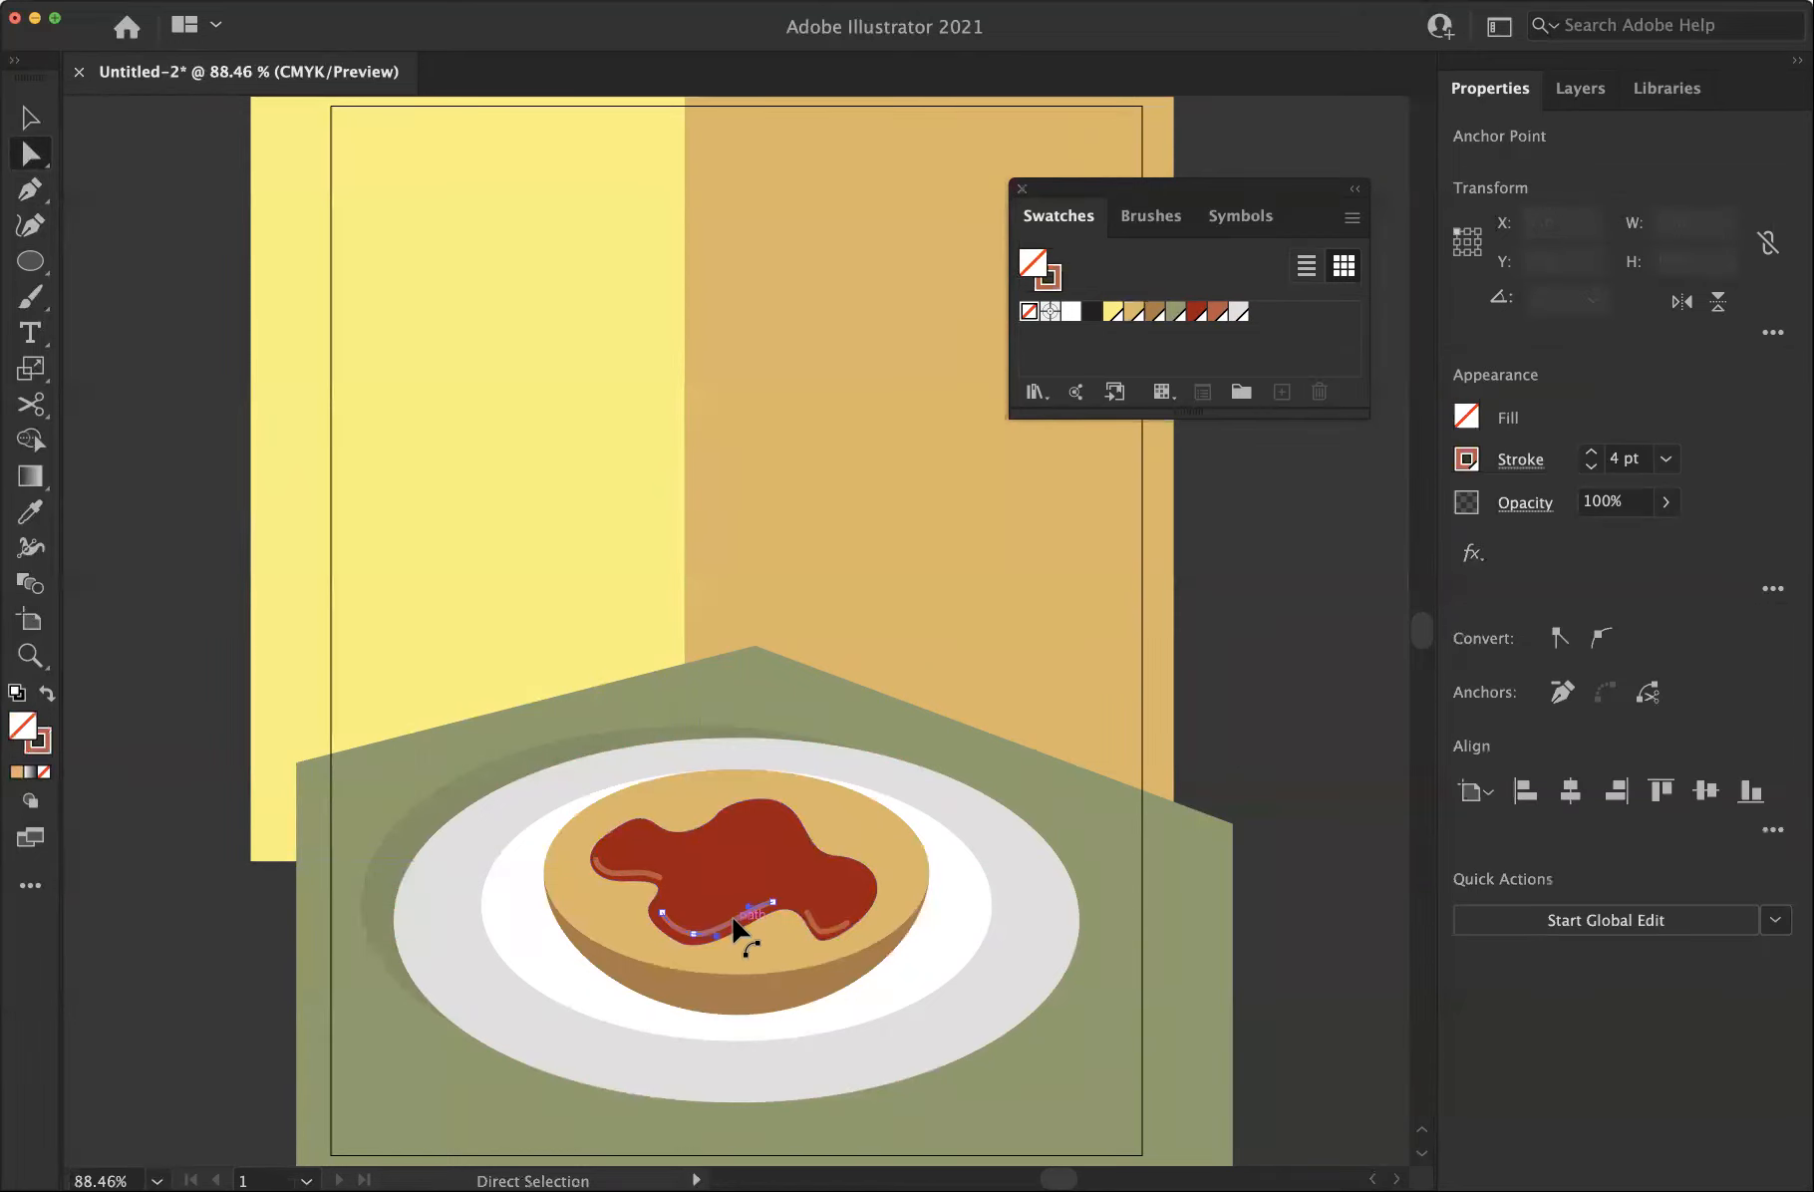
left_click(1582, 90)
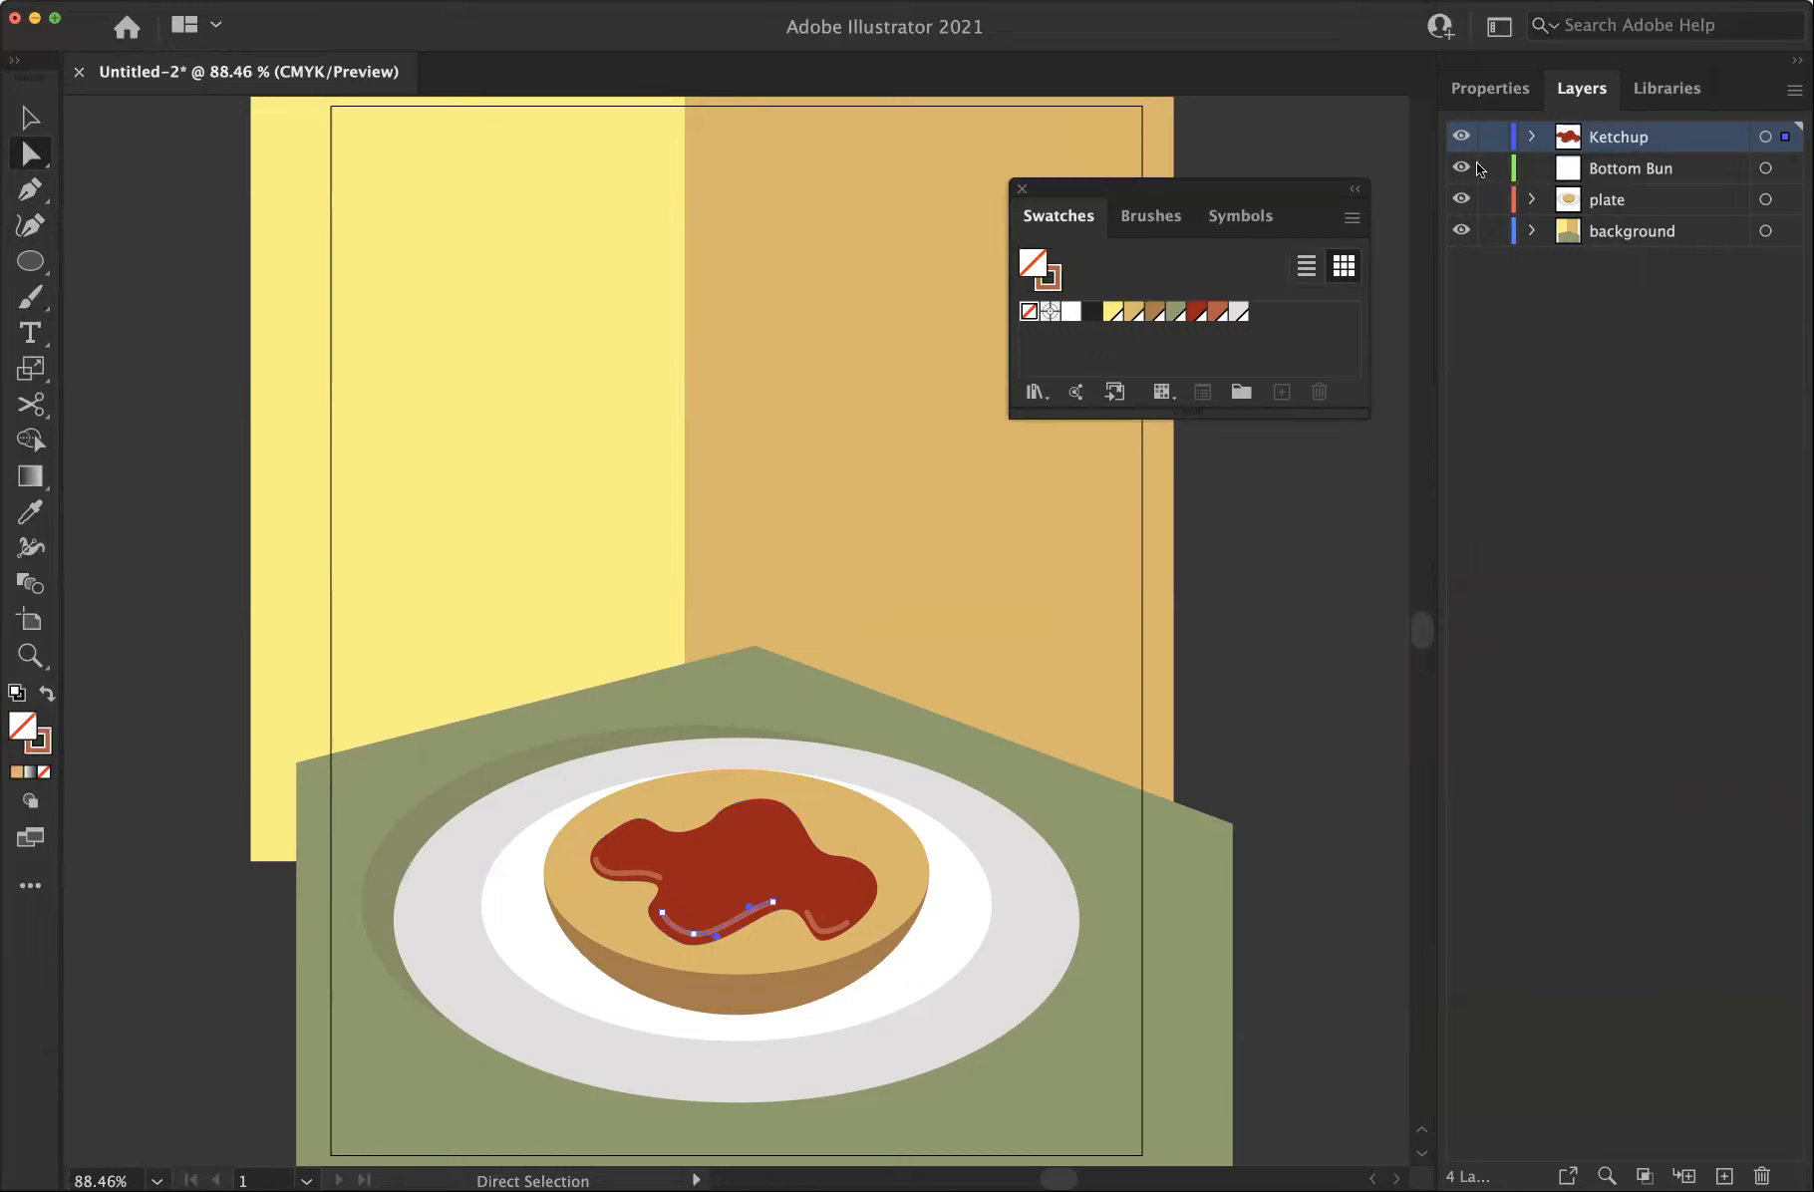
left_click(844, 816)
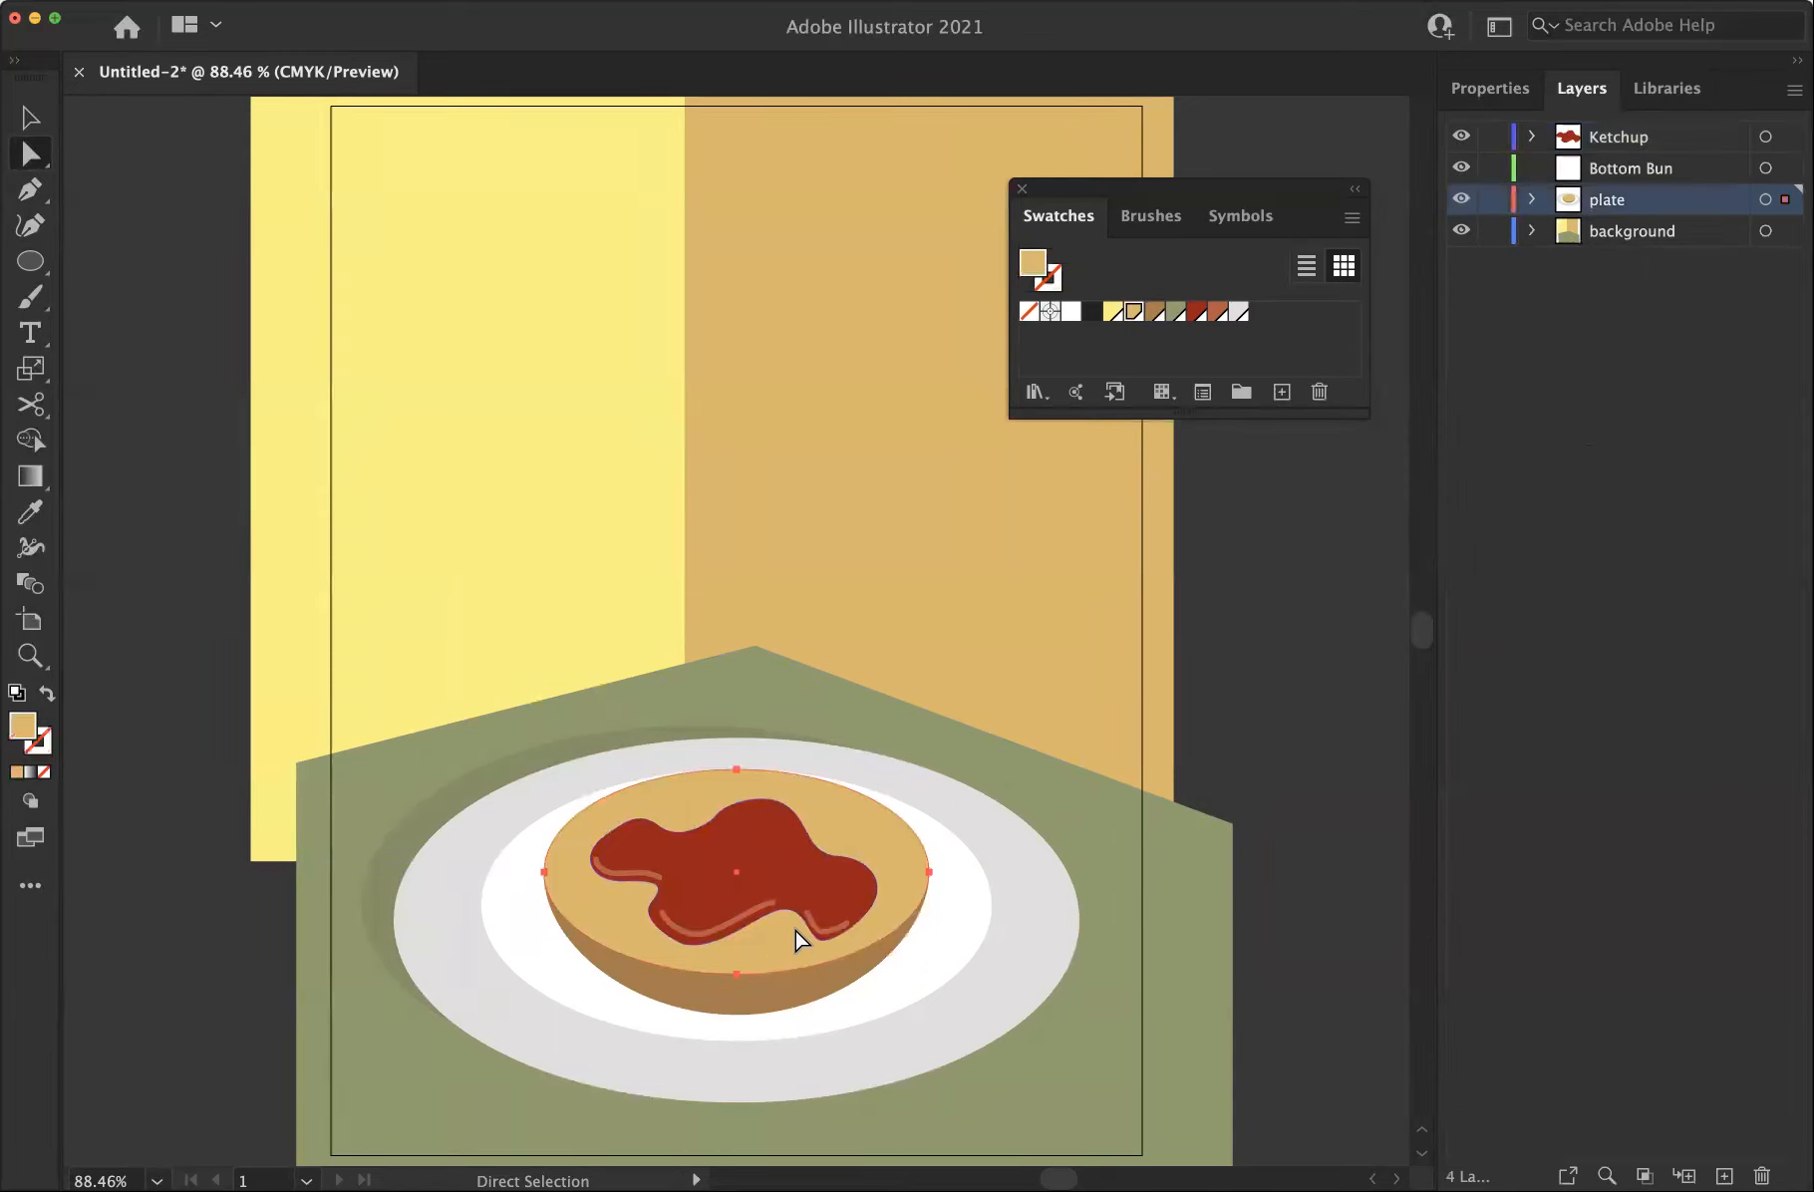
left_click(760, 1005, "shift")
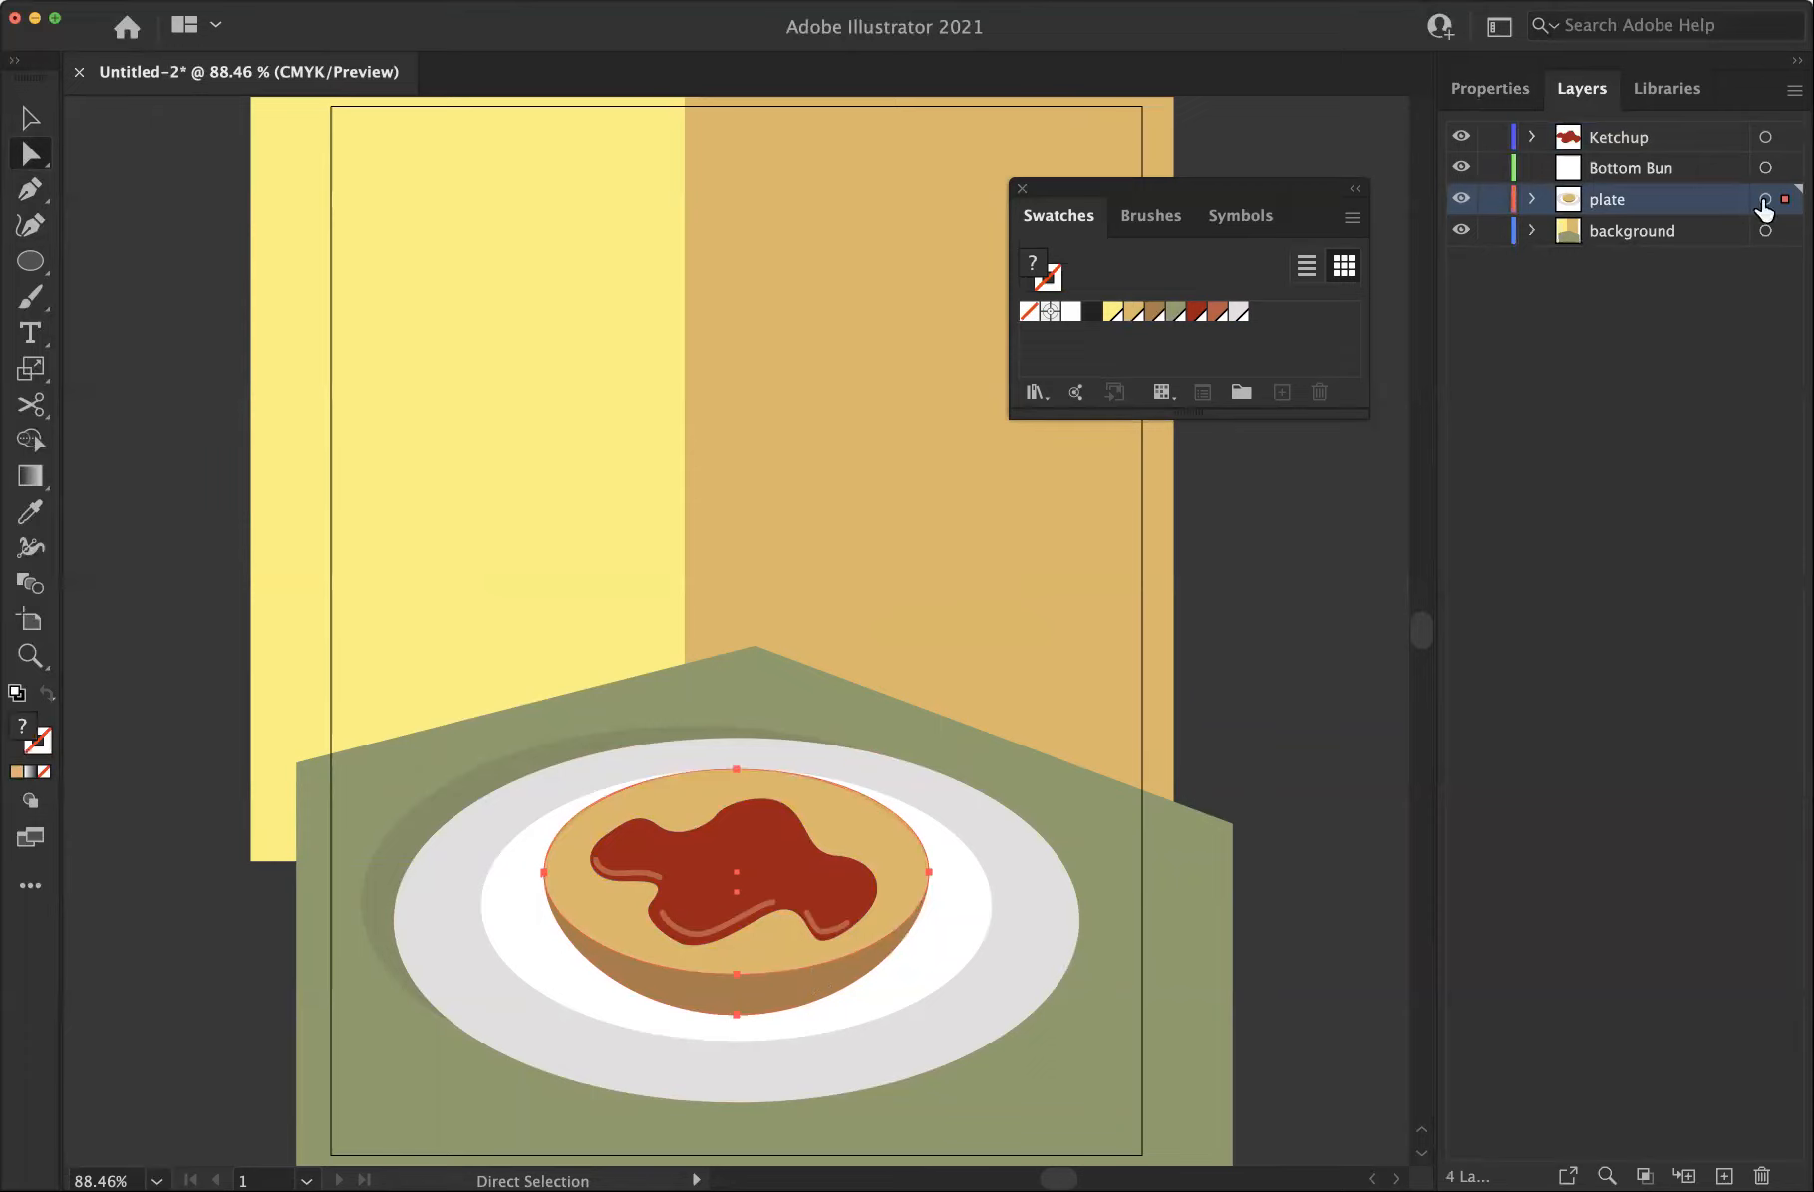
left_click_drag(1785, 199, 1785, 168)
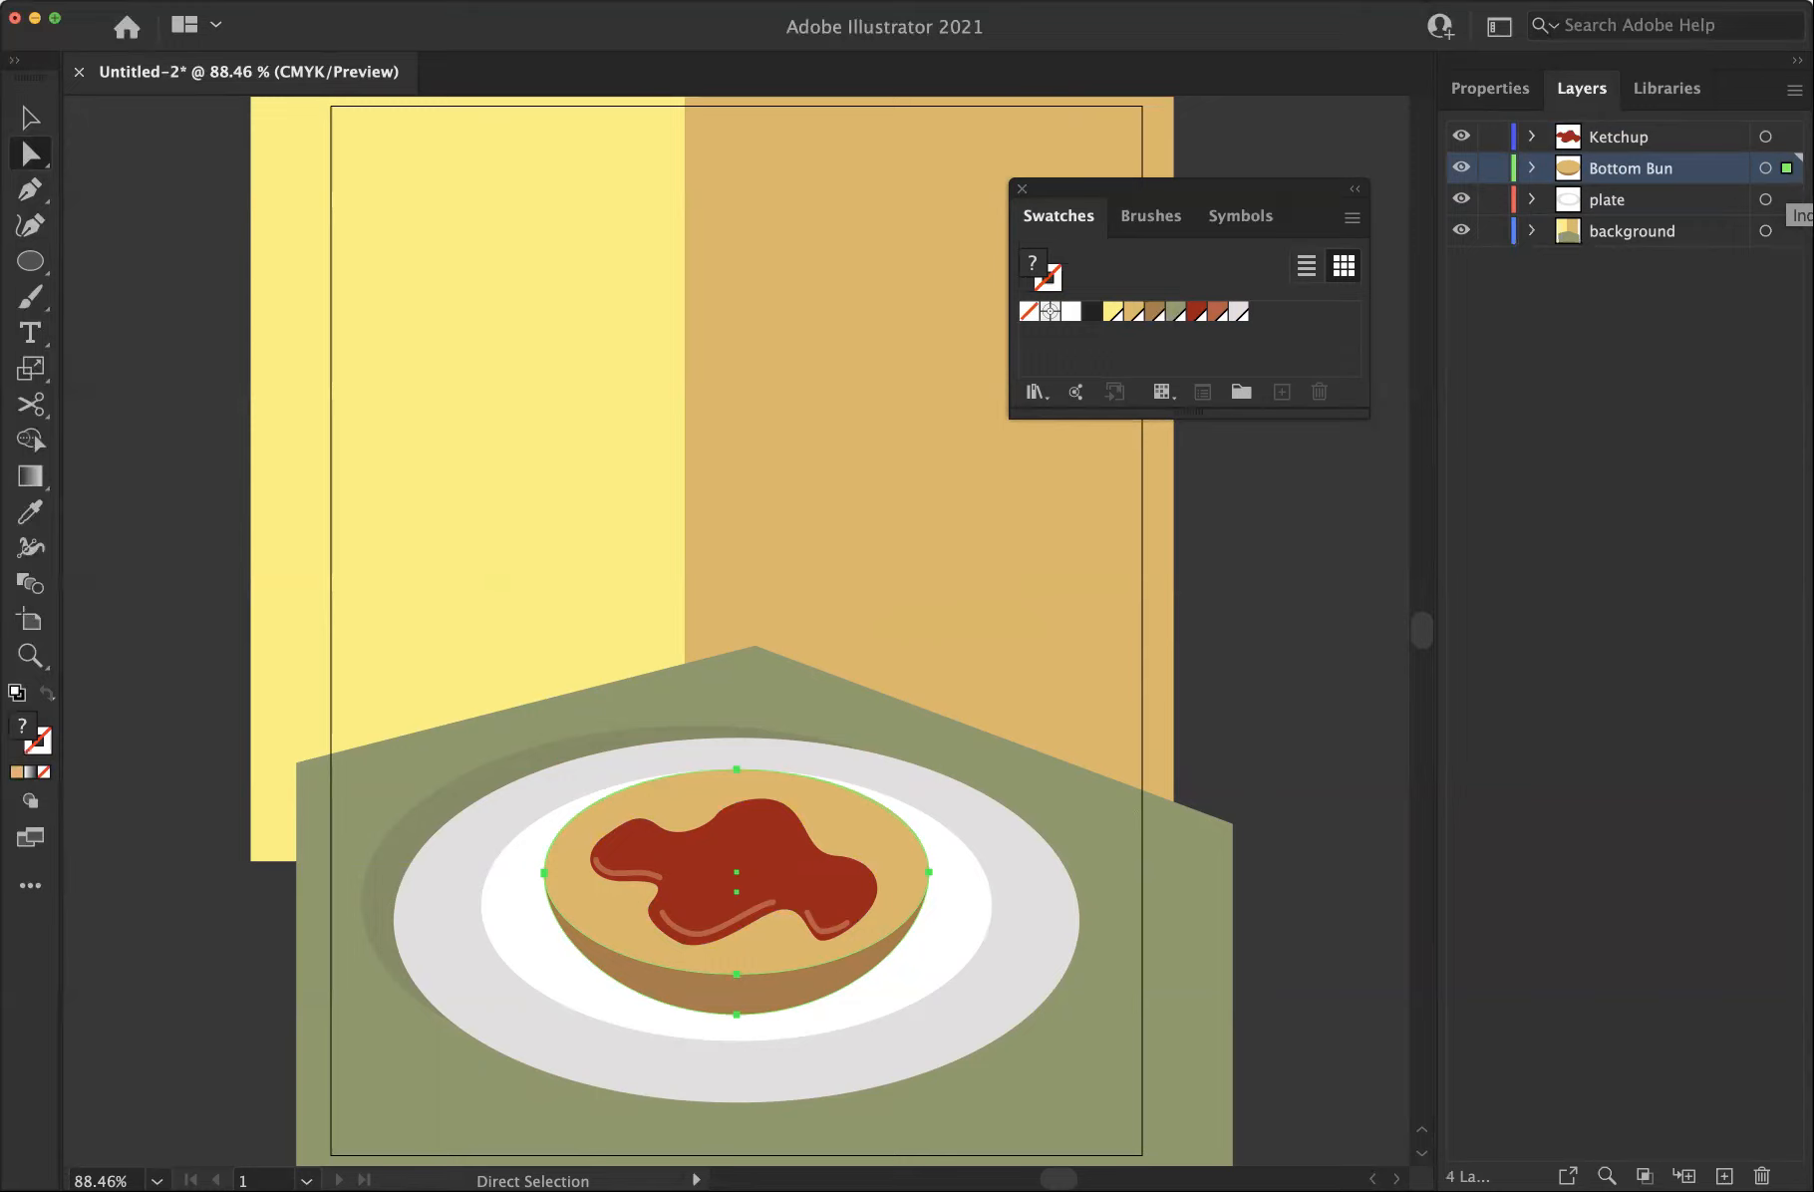
mouse_move(1786, 167)
left_mouse_down()
mouse_move(1786, 231)
mouse_move(1787, 167)
left_mouse_up()
left_click(1621, 267)
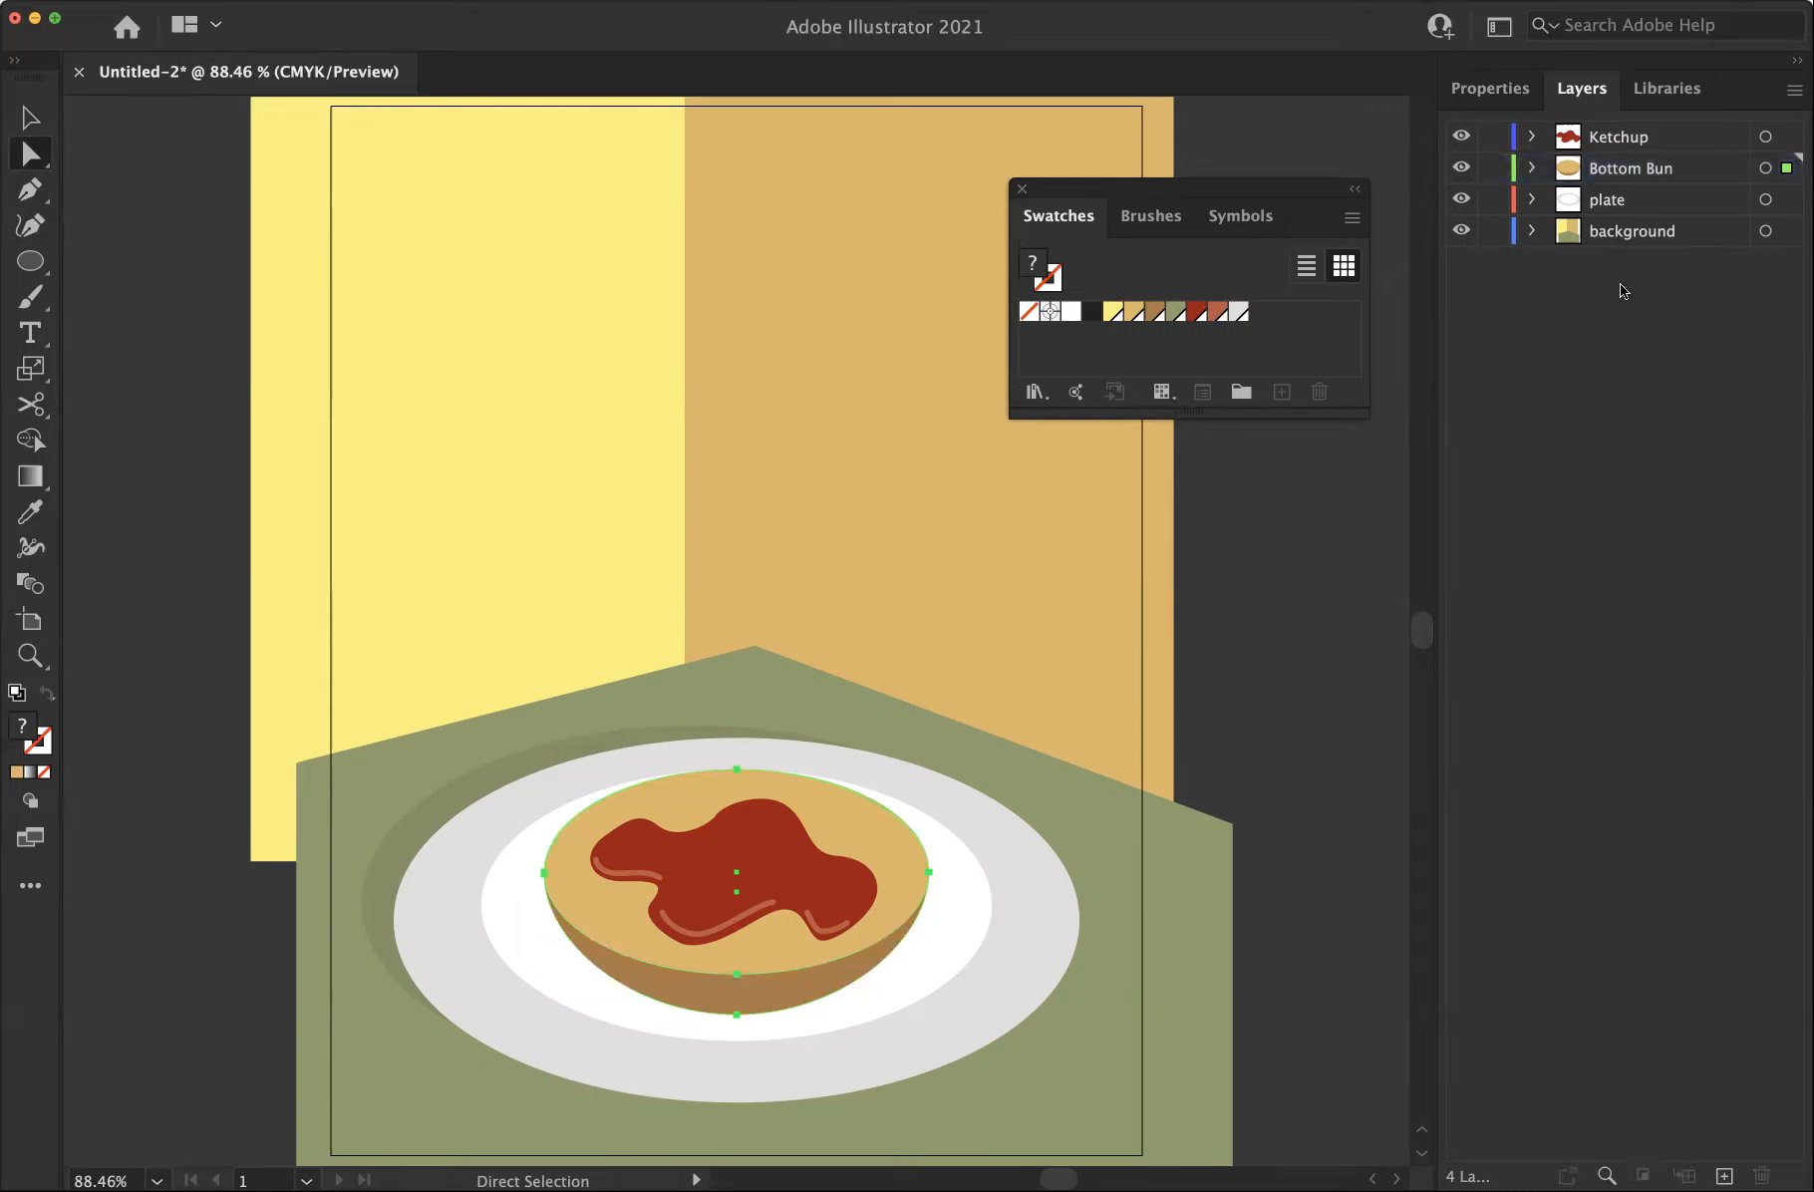
Try stacking the Bottom Bun layer above Ketchup and below plate, and return it to between those two layers
left_click(1570, 172)
left_click_drag(1570, 169, 1569, 130)
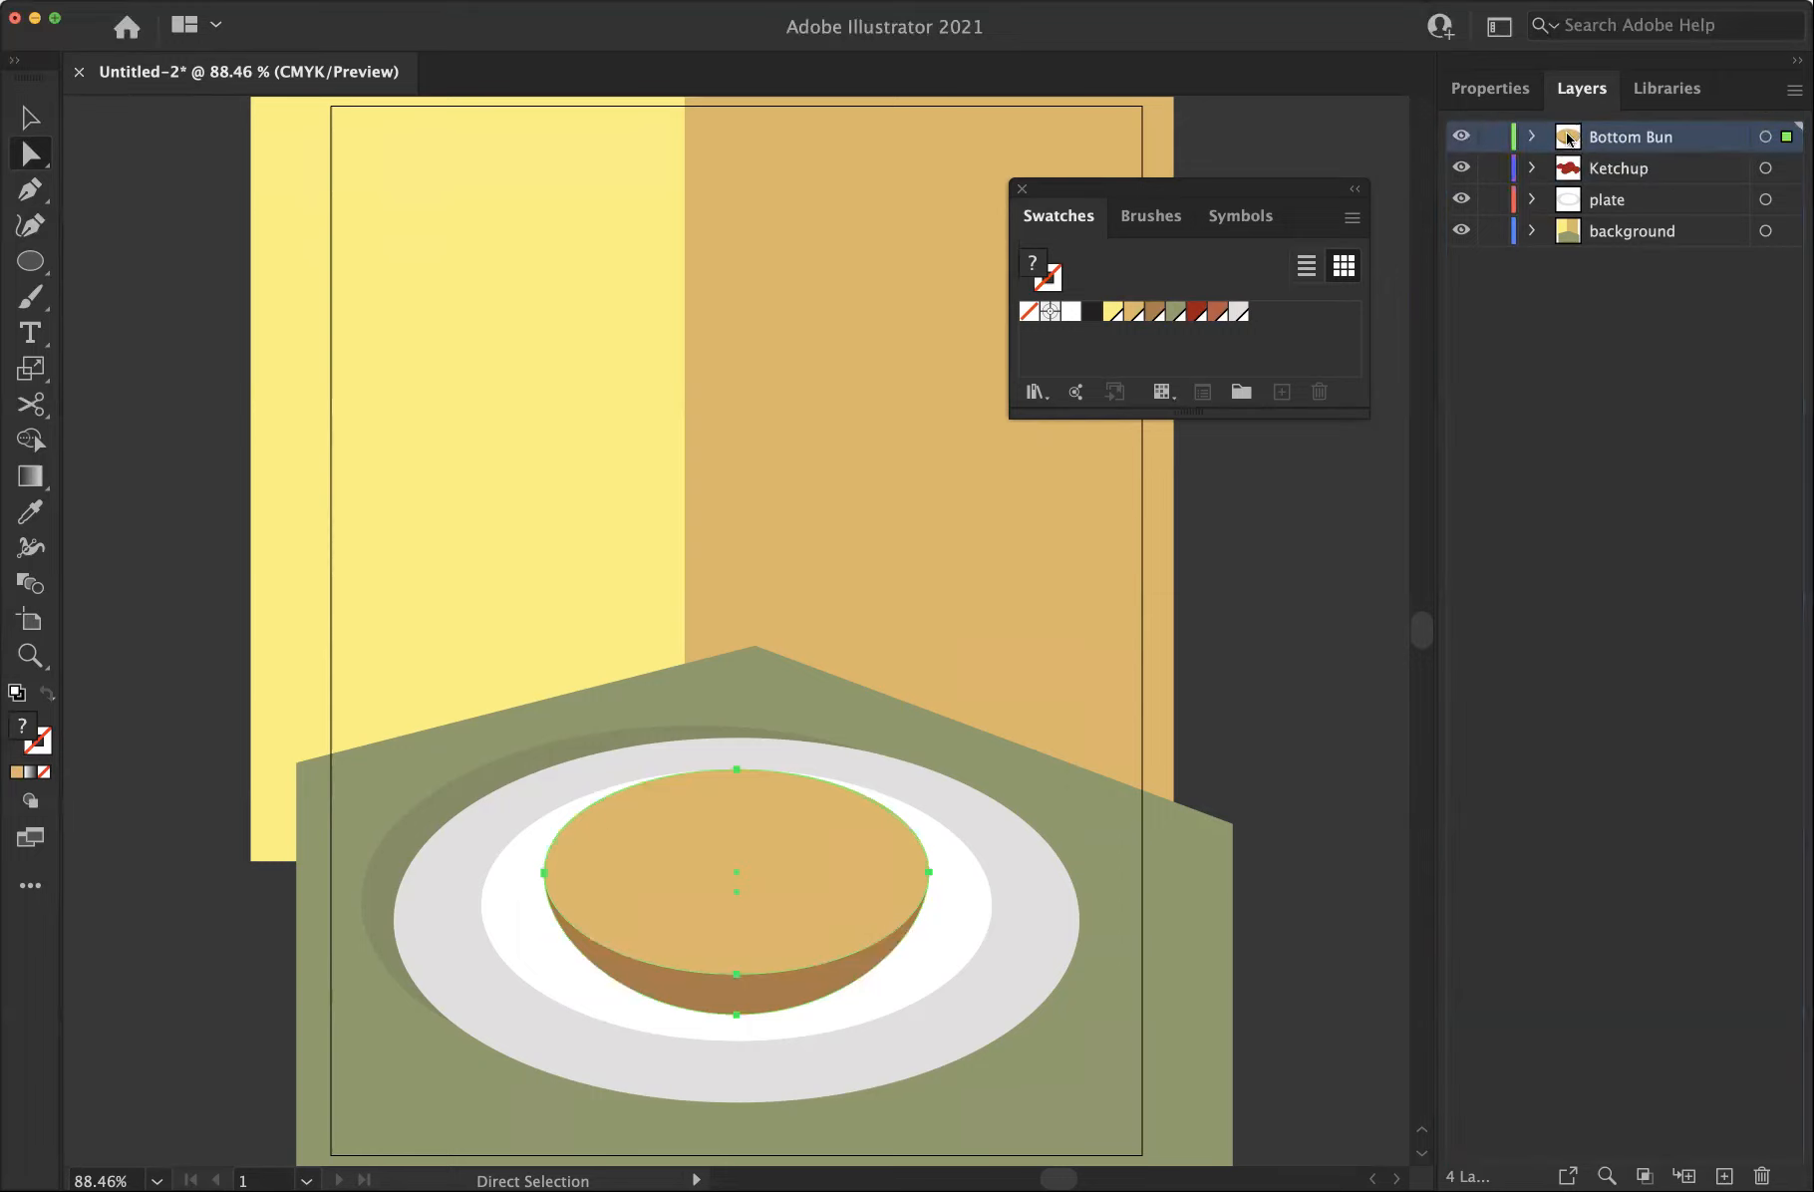
left_click_drag(1569, 139, 1566, 216)
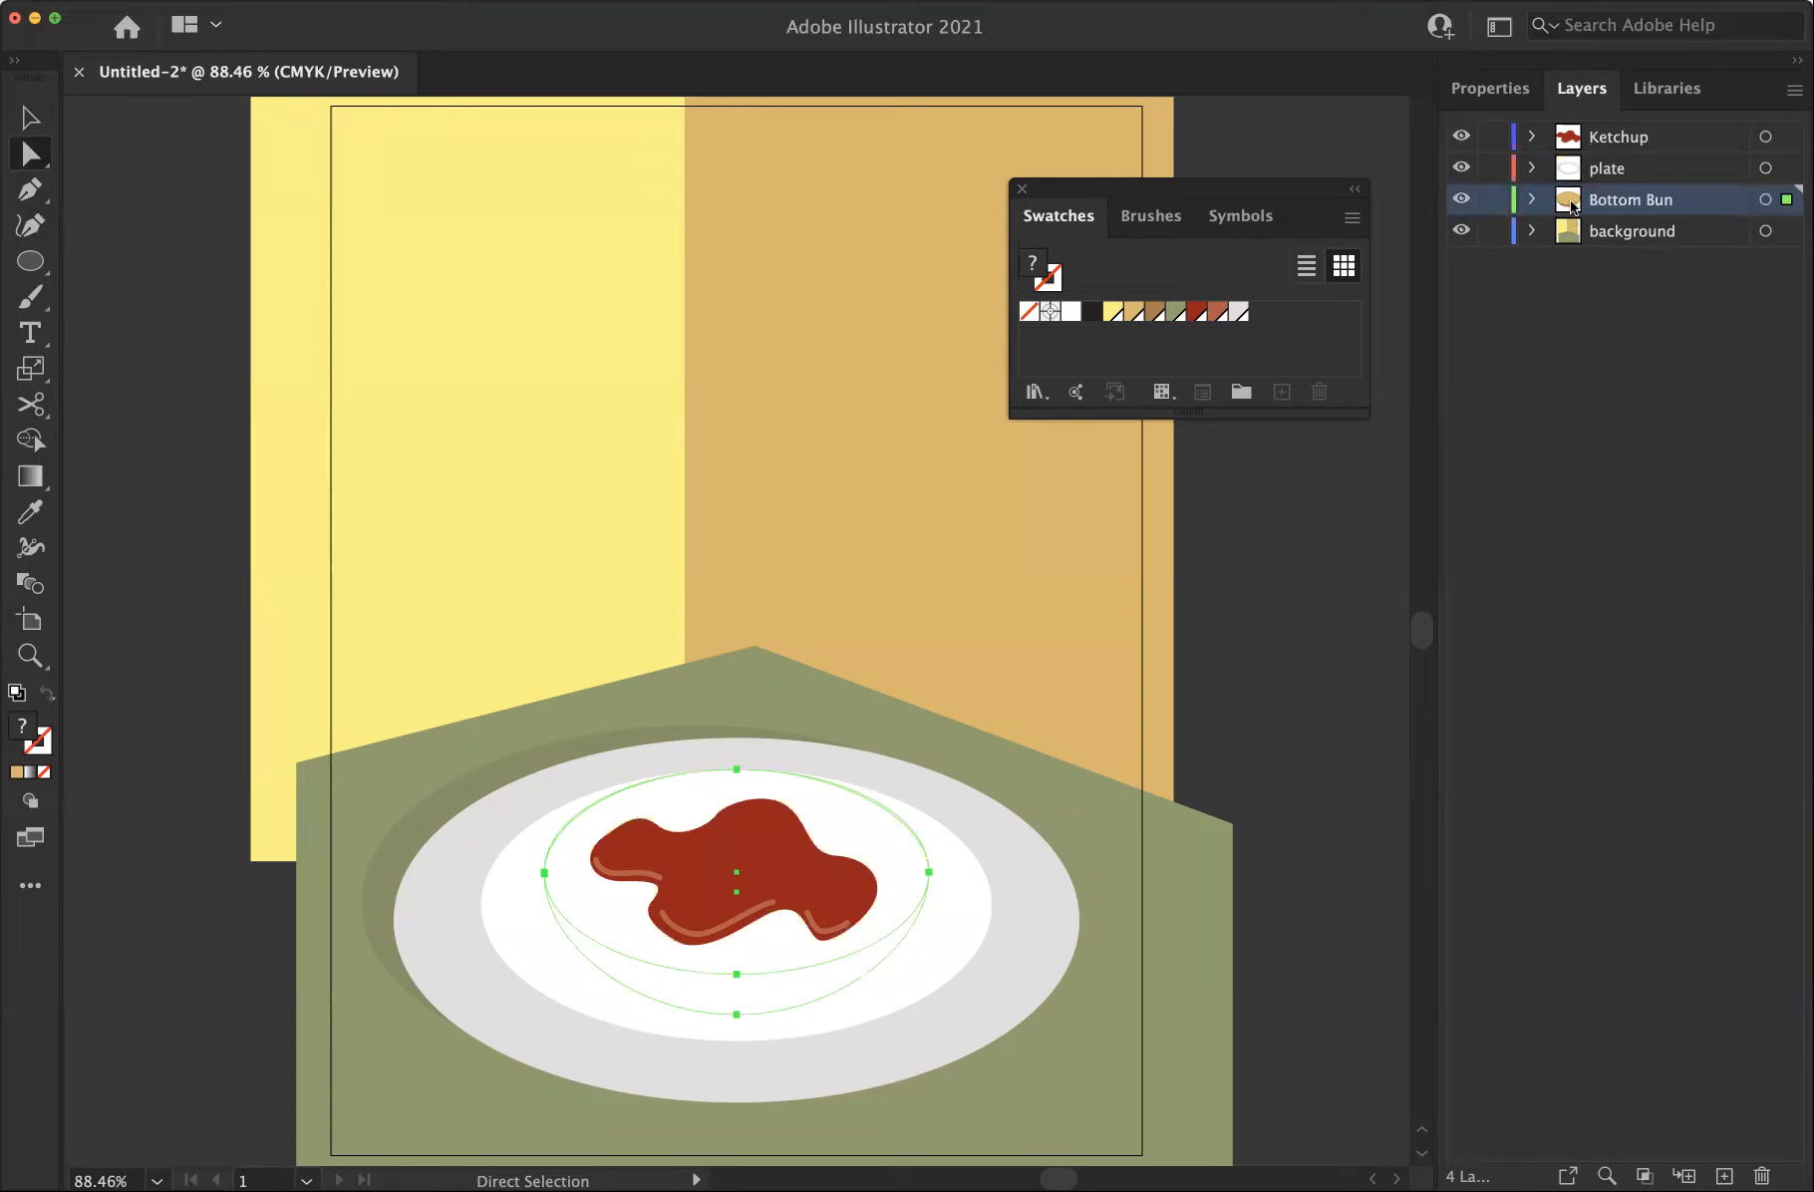
left_click_drag(1573, 205, 1568, 185)
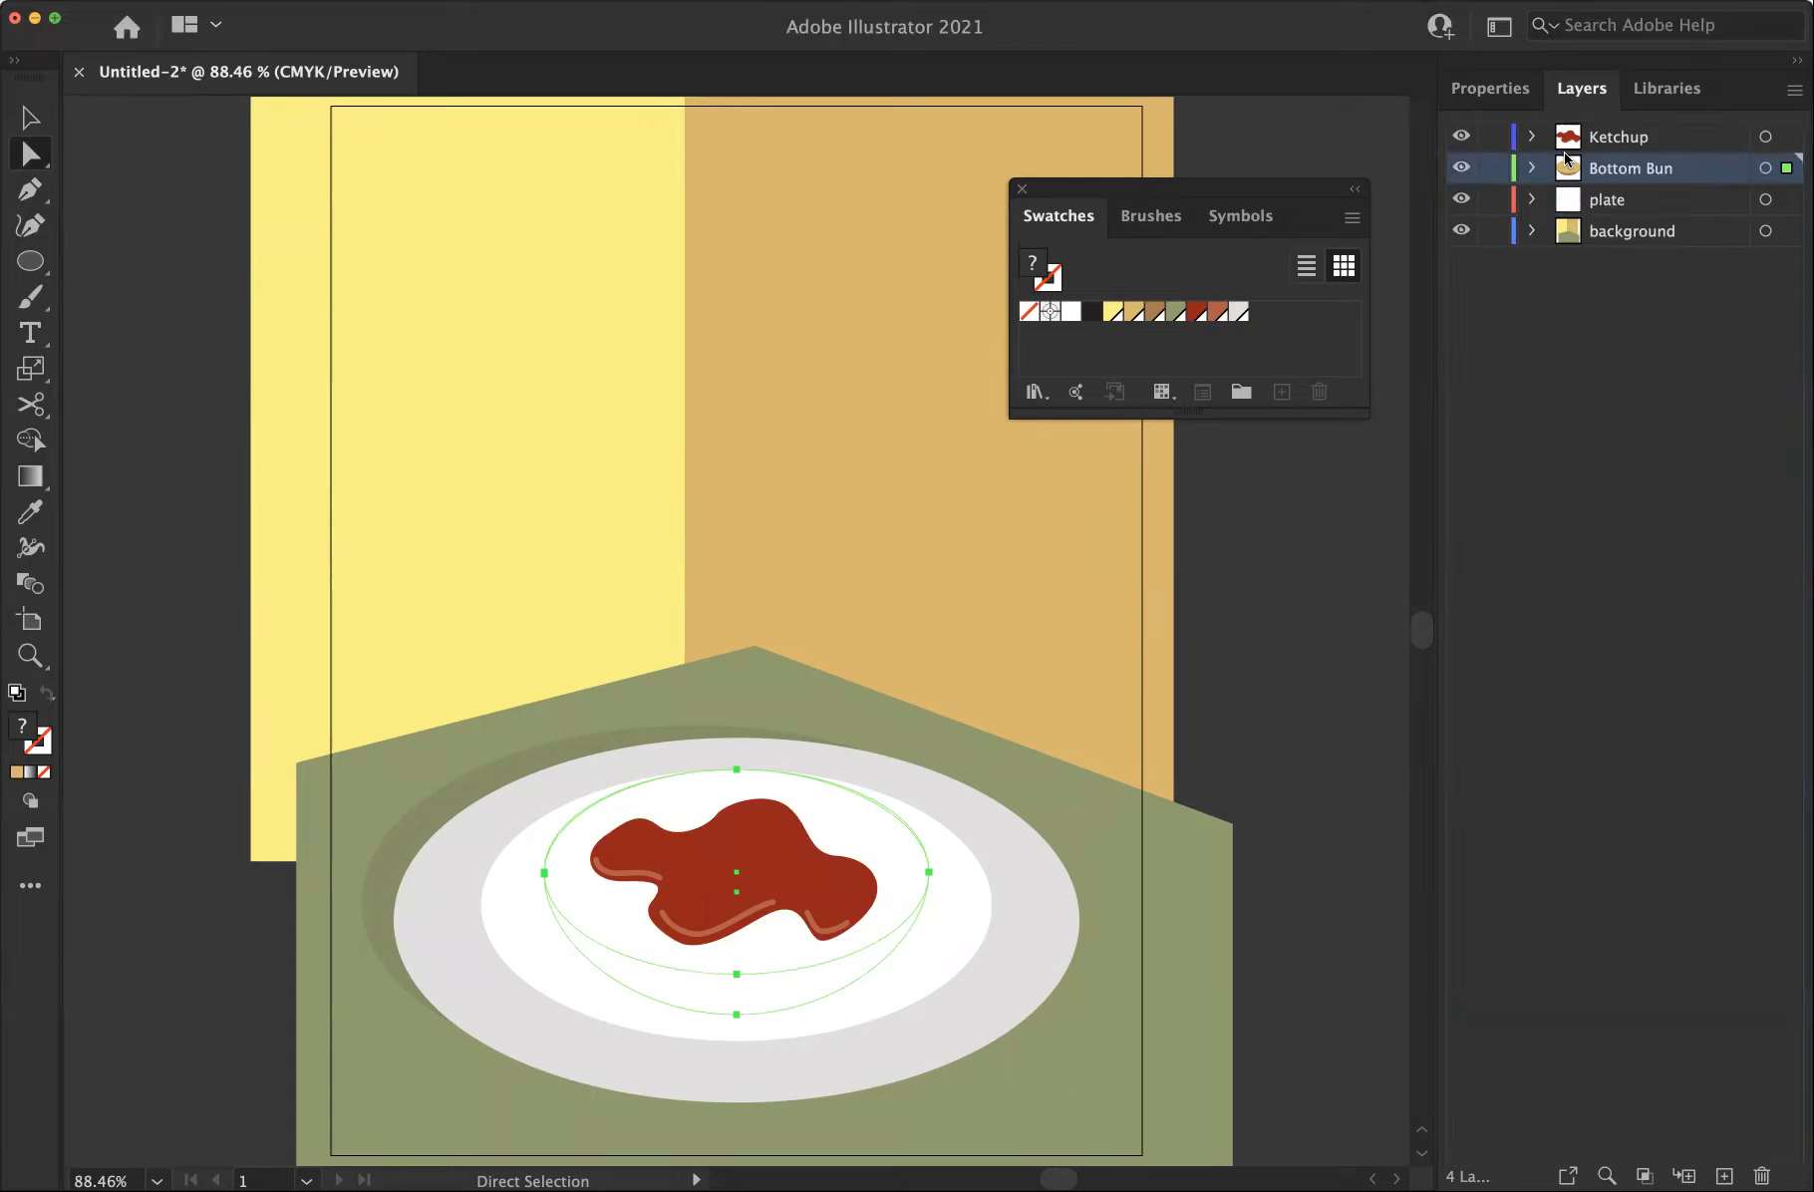
left_click(1558, 307)
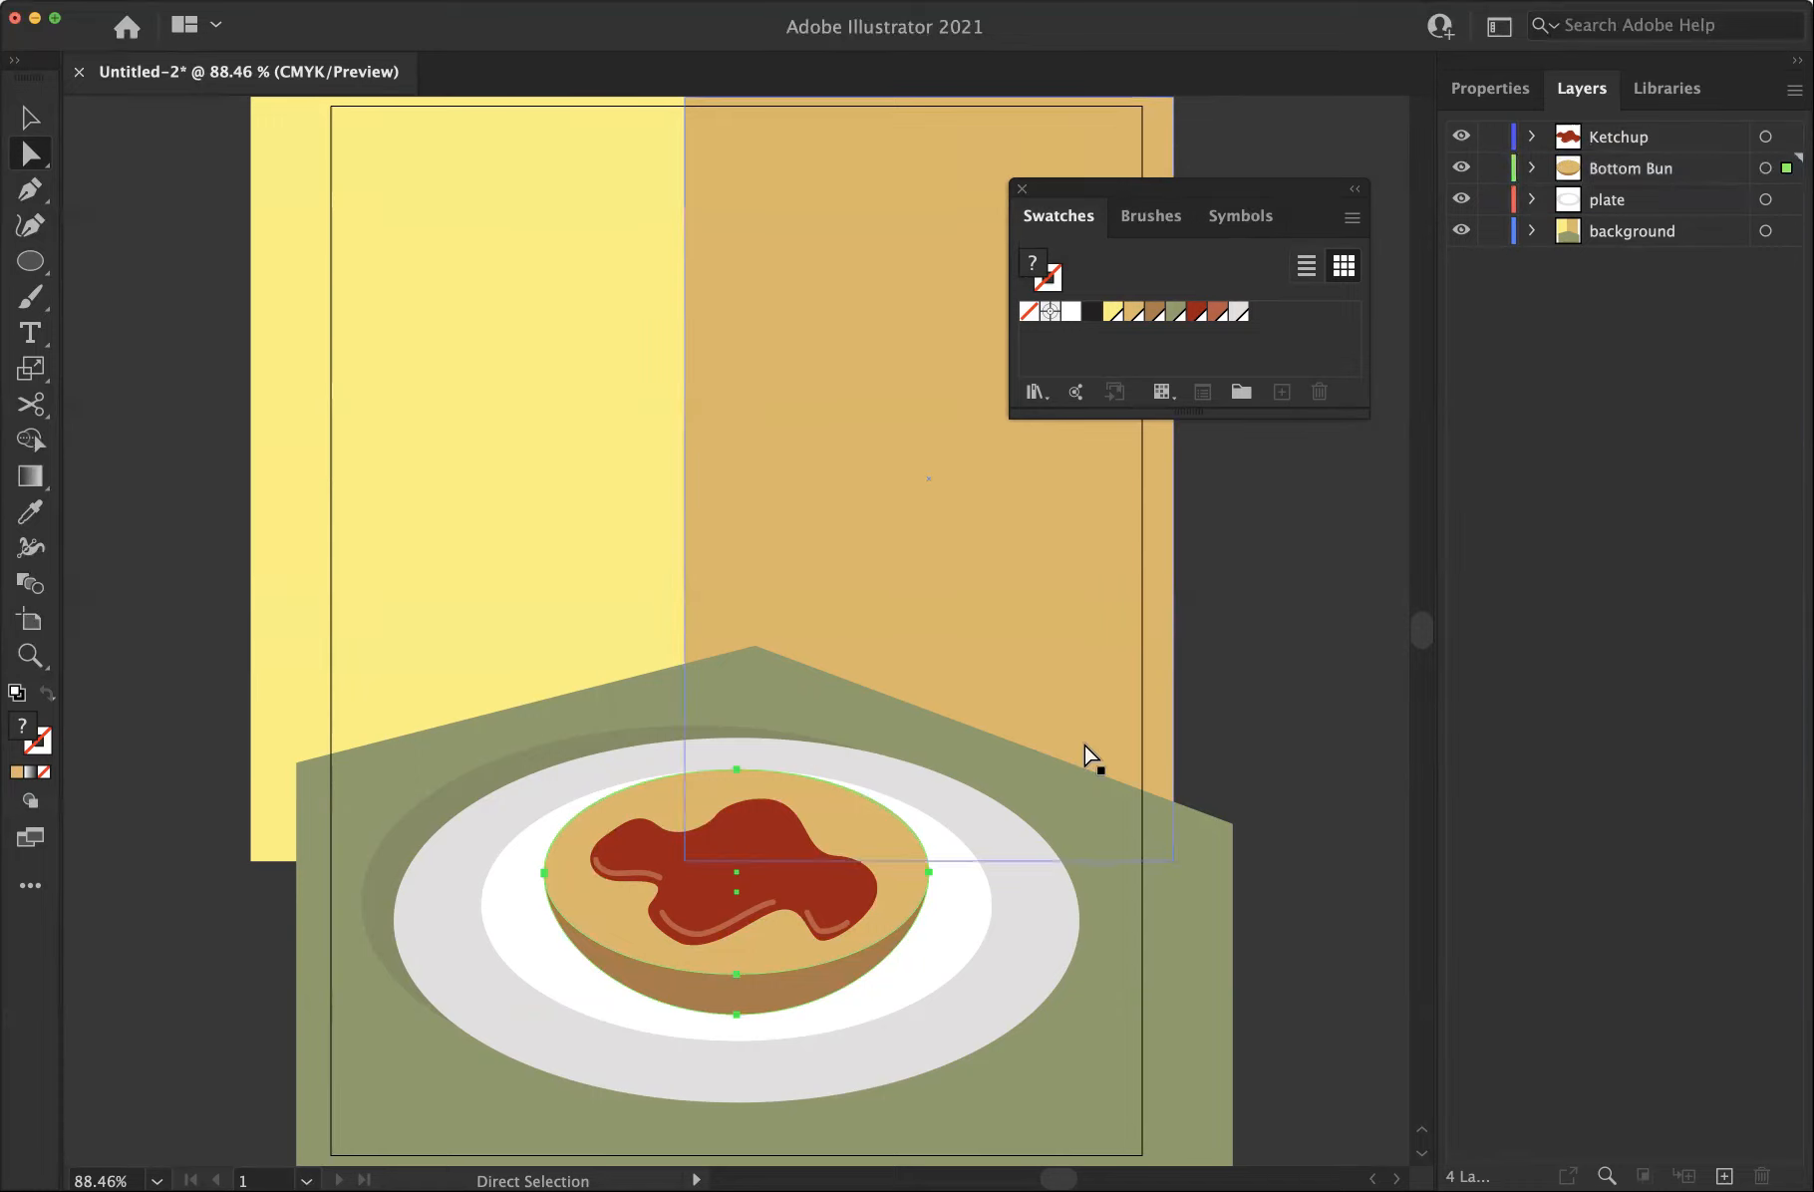
Try moving the plate's white inner ellipse to the Bottom Bun layer, and return it to the plate layer
left_click(1070, 723)
left_click(957, 879)
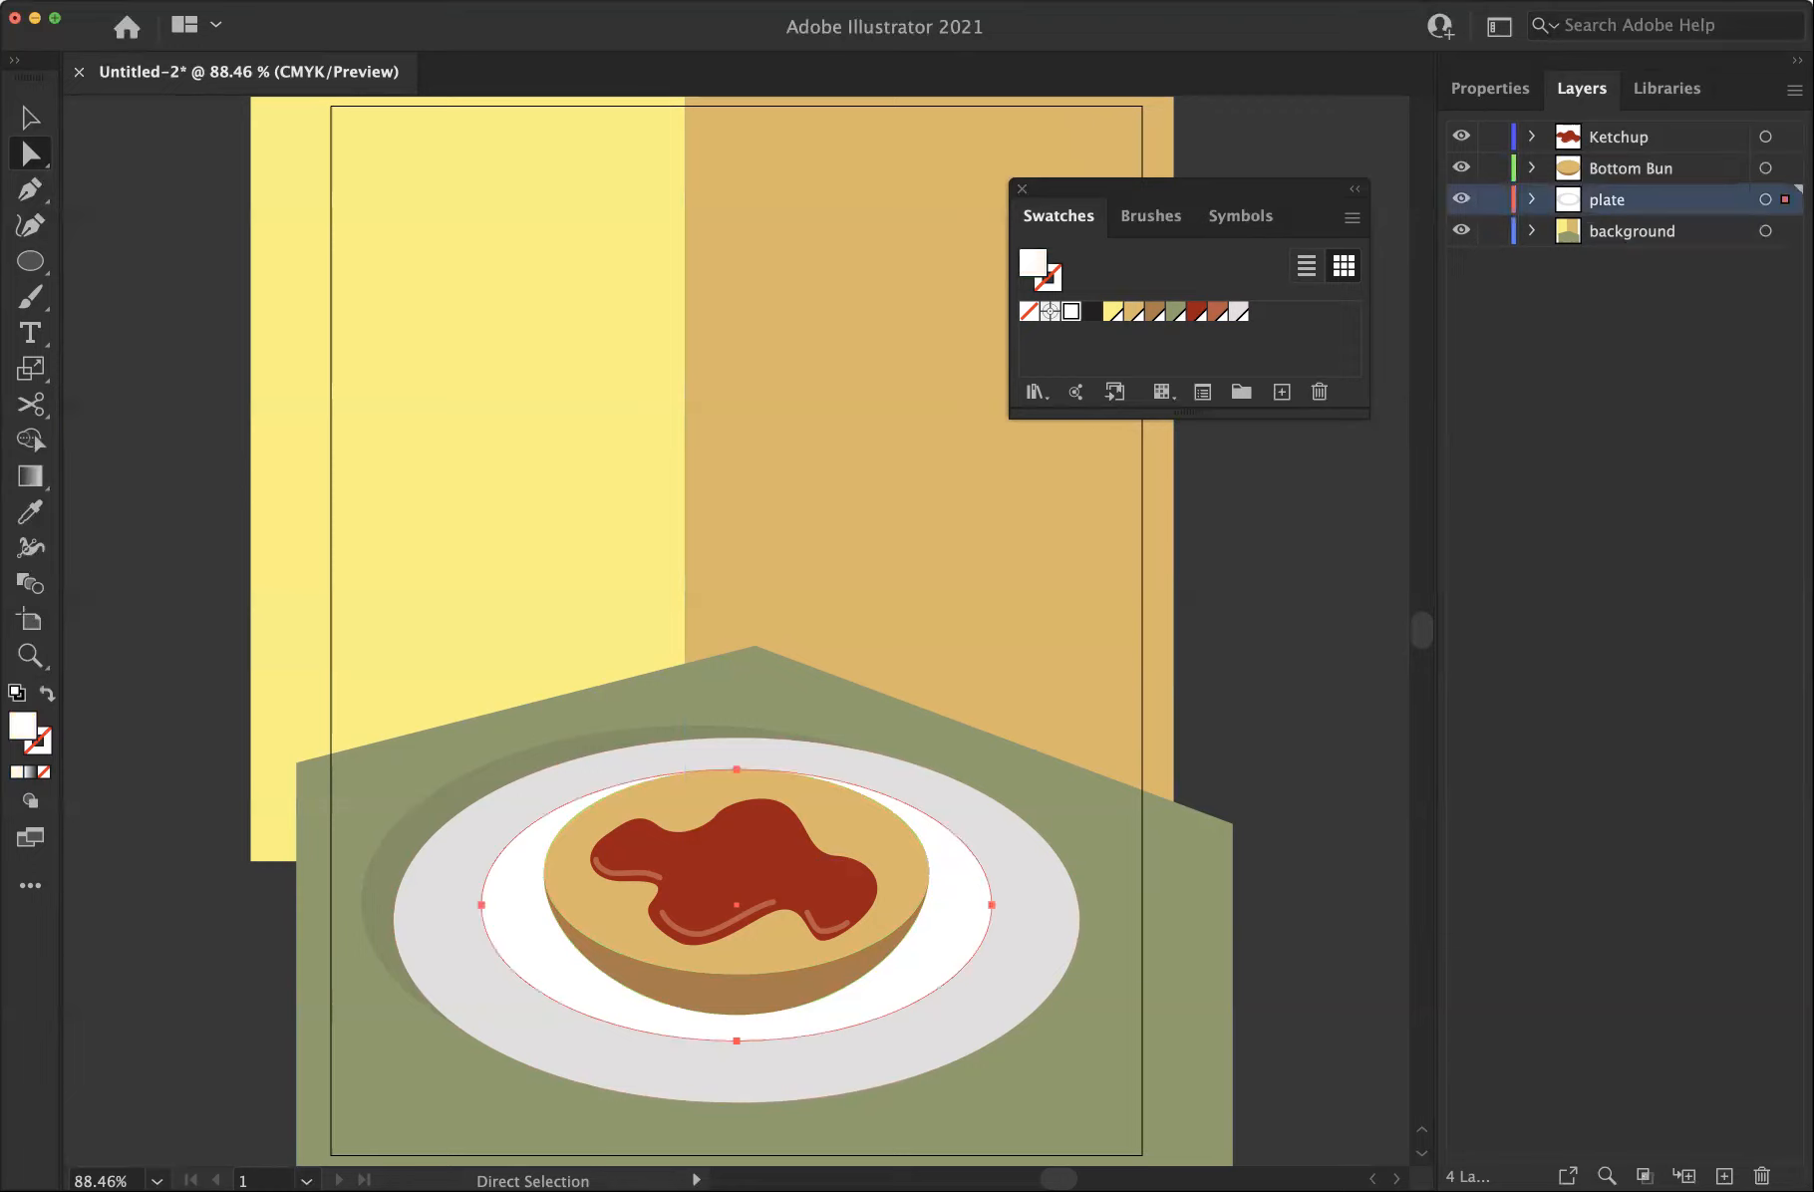
left_click_drag(1784, 199, 1784, 169)
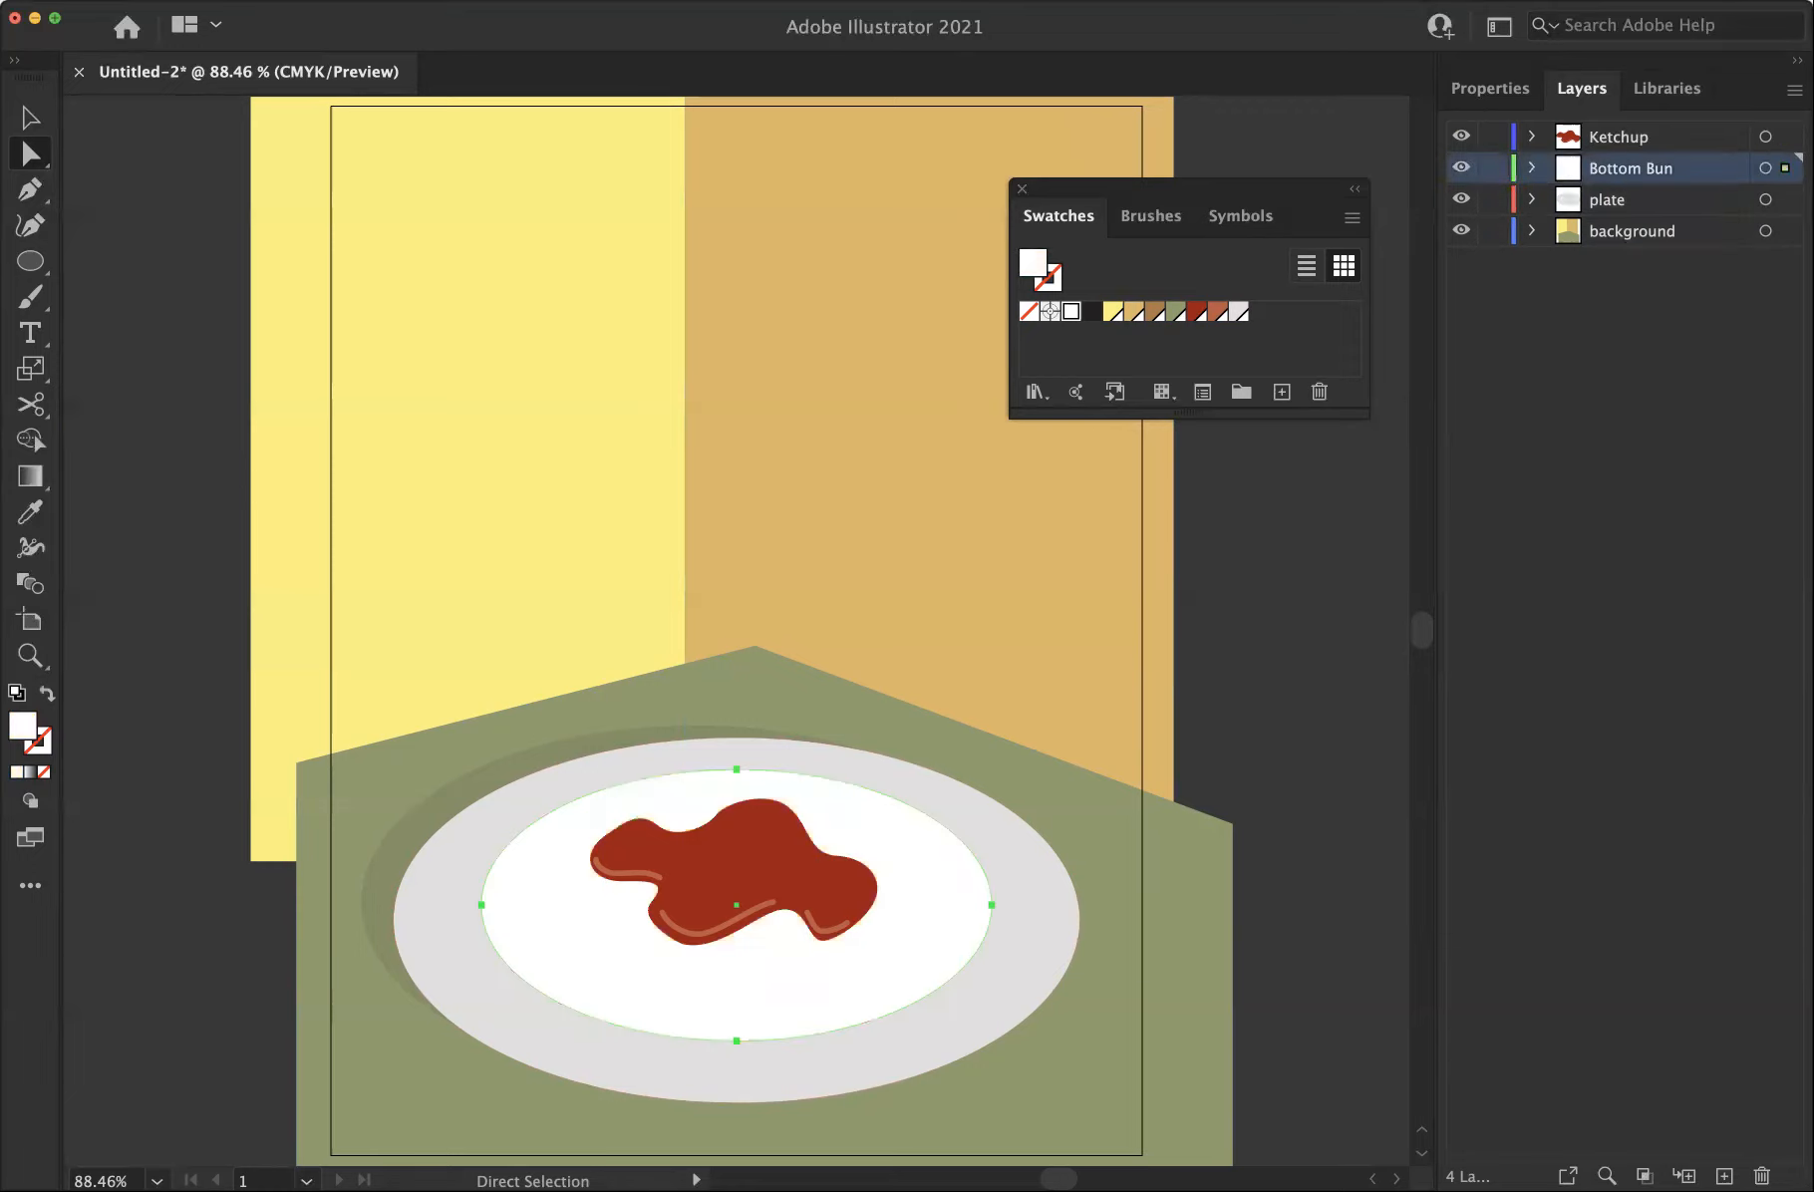
left_click_drag(1784, 167, 1786, 199)
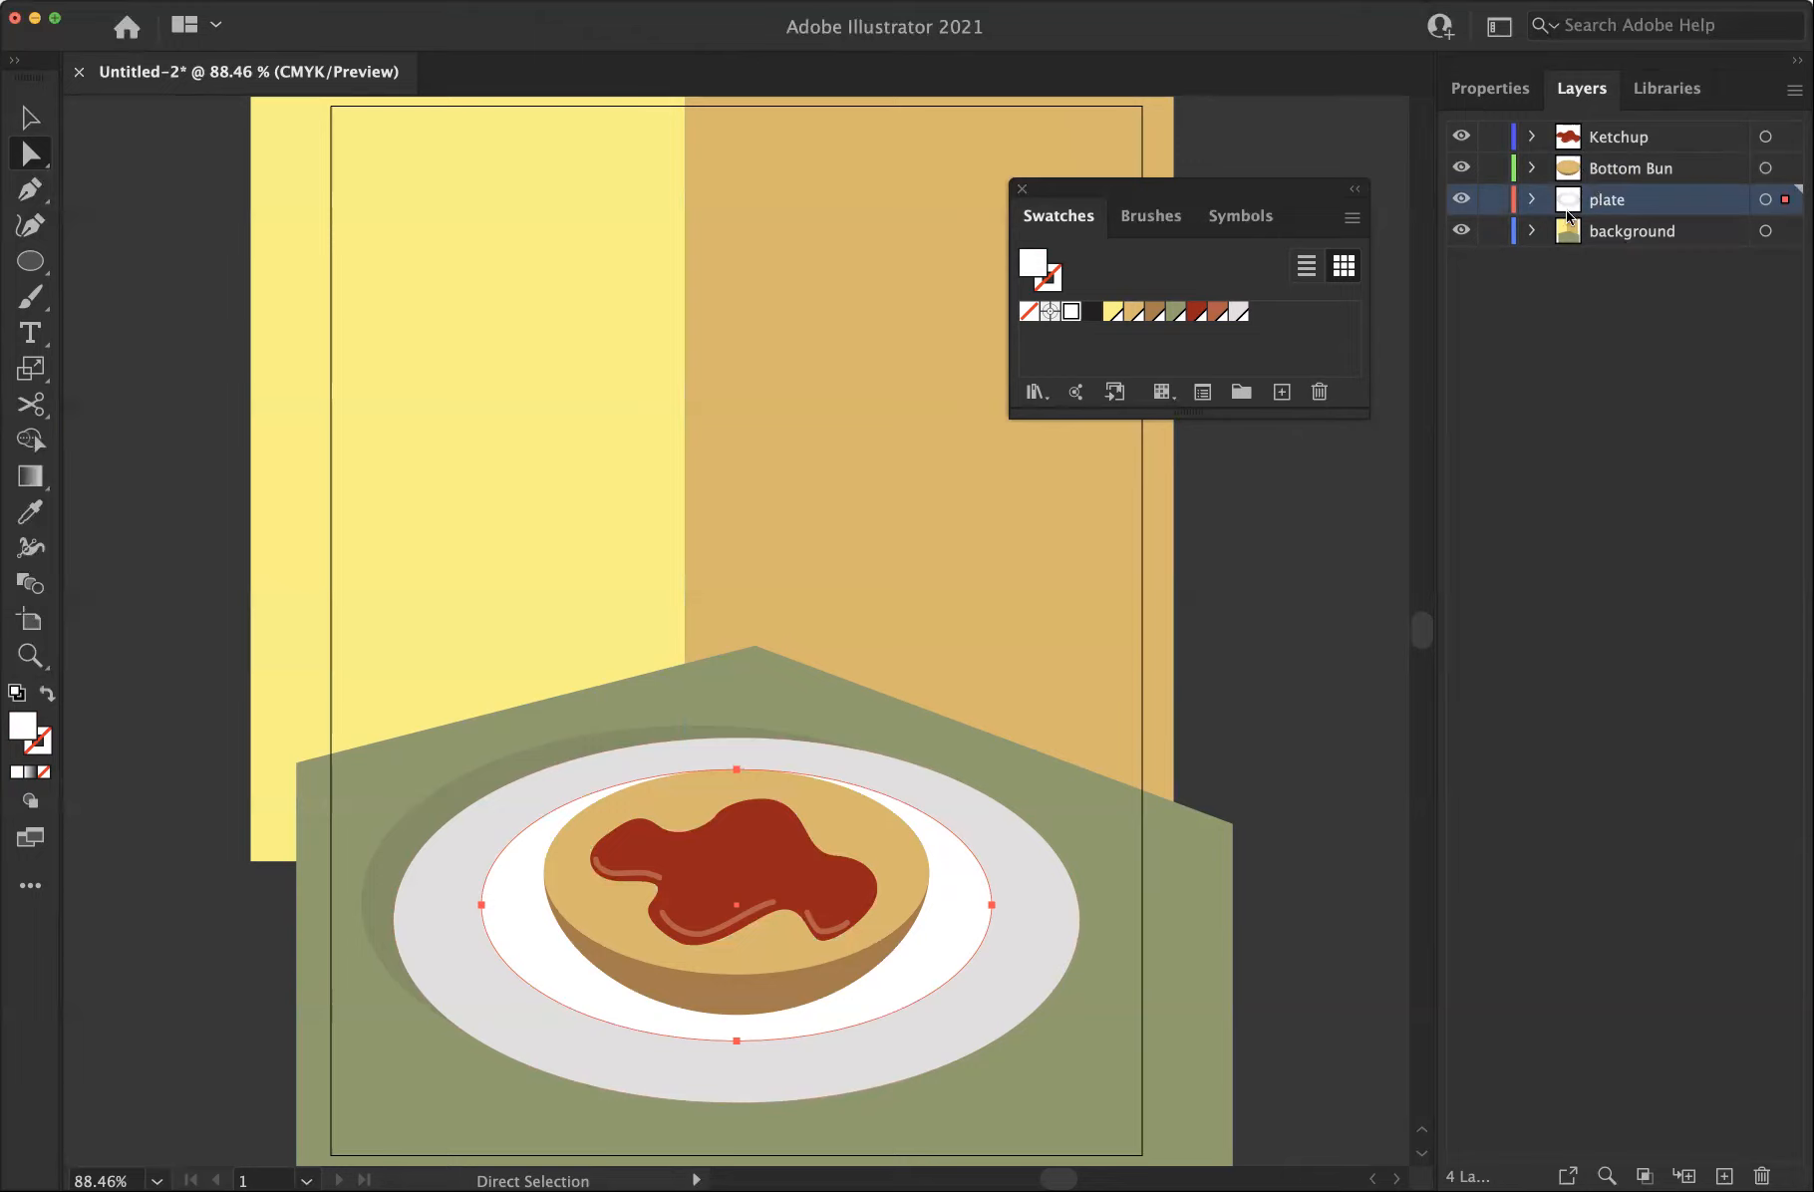
left_click(1585, 274)
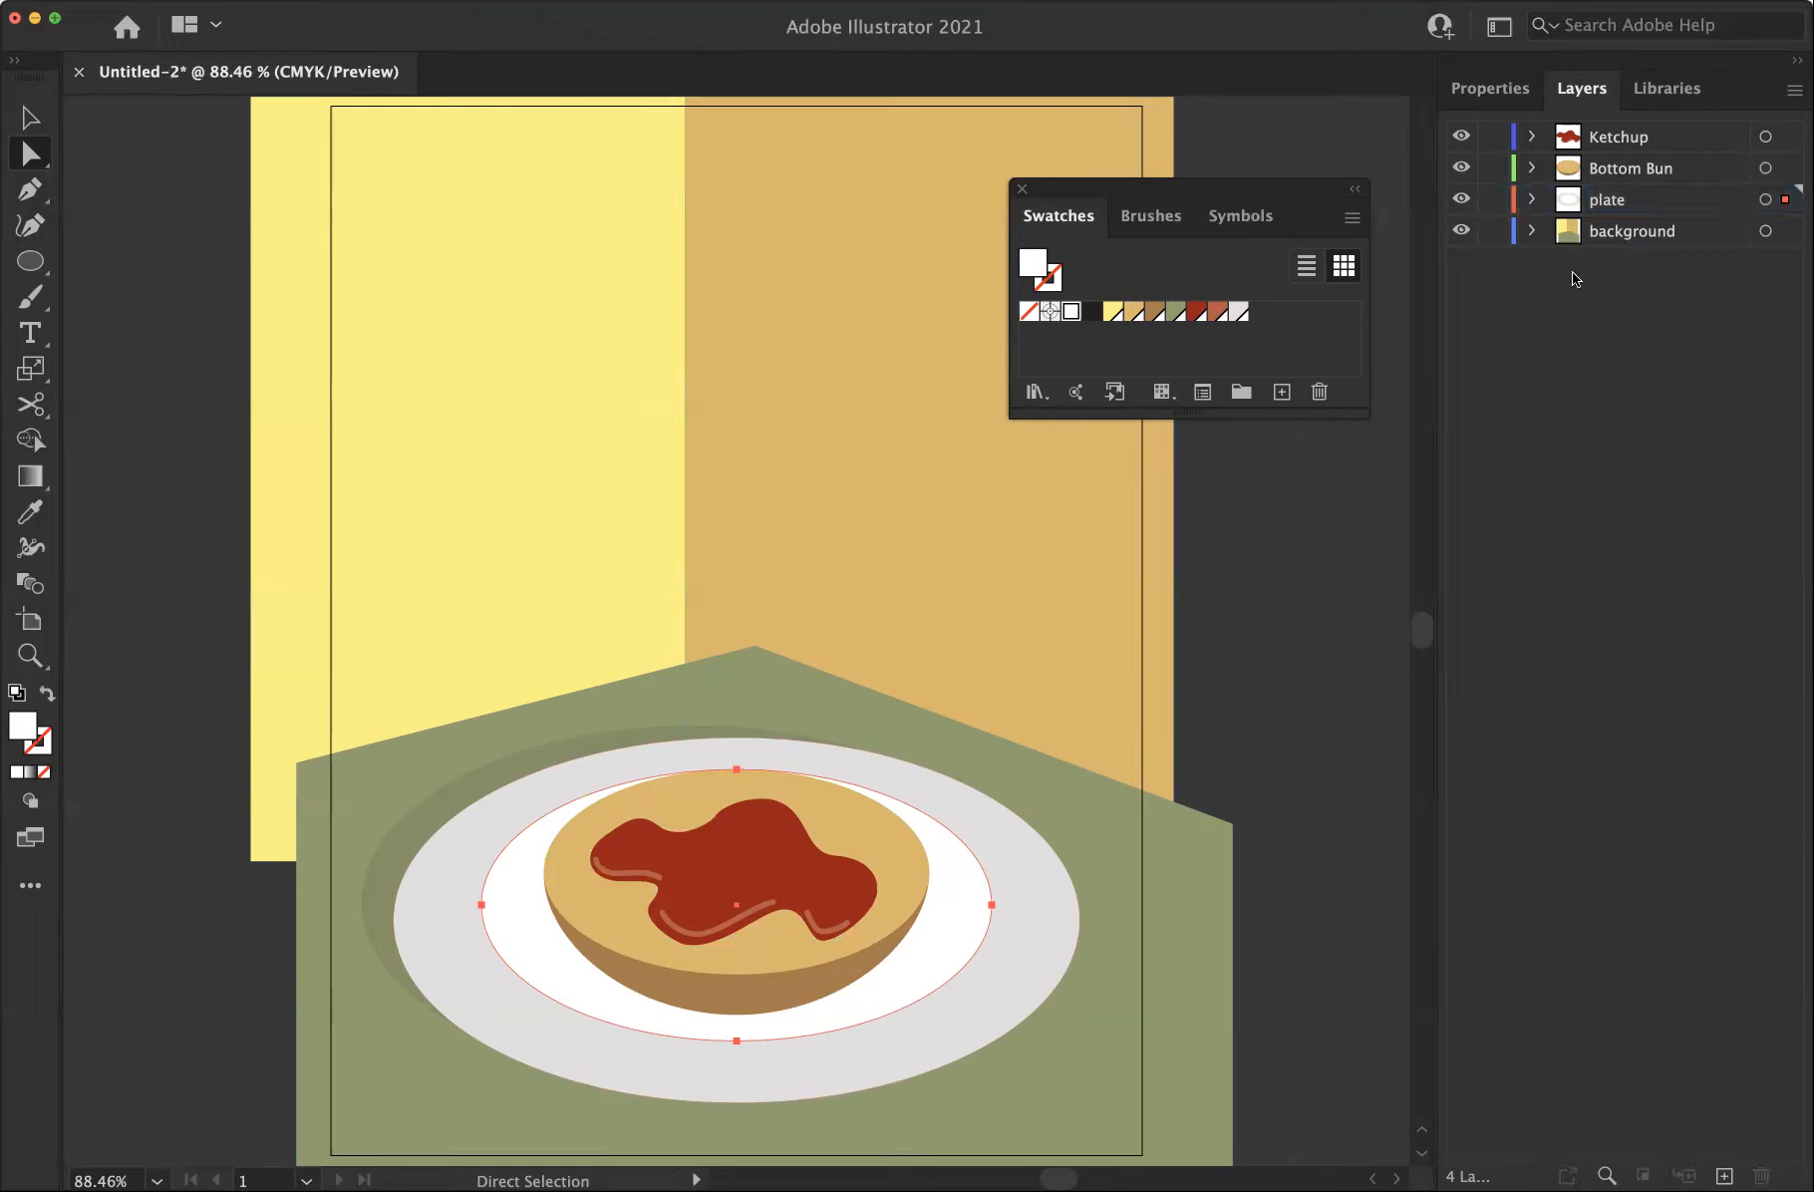
Expand all four layers and target several of their paths and ellipses to examine which artwork each entry represents
left_click(1533, 232)
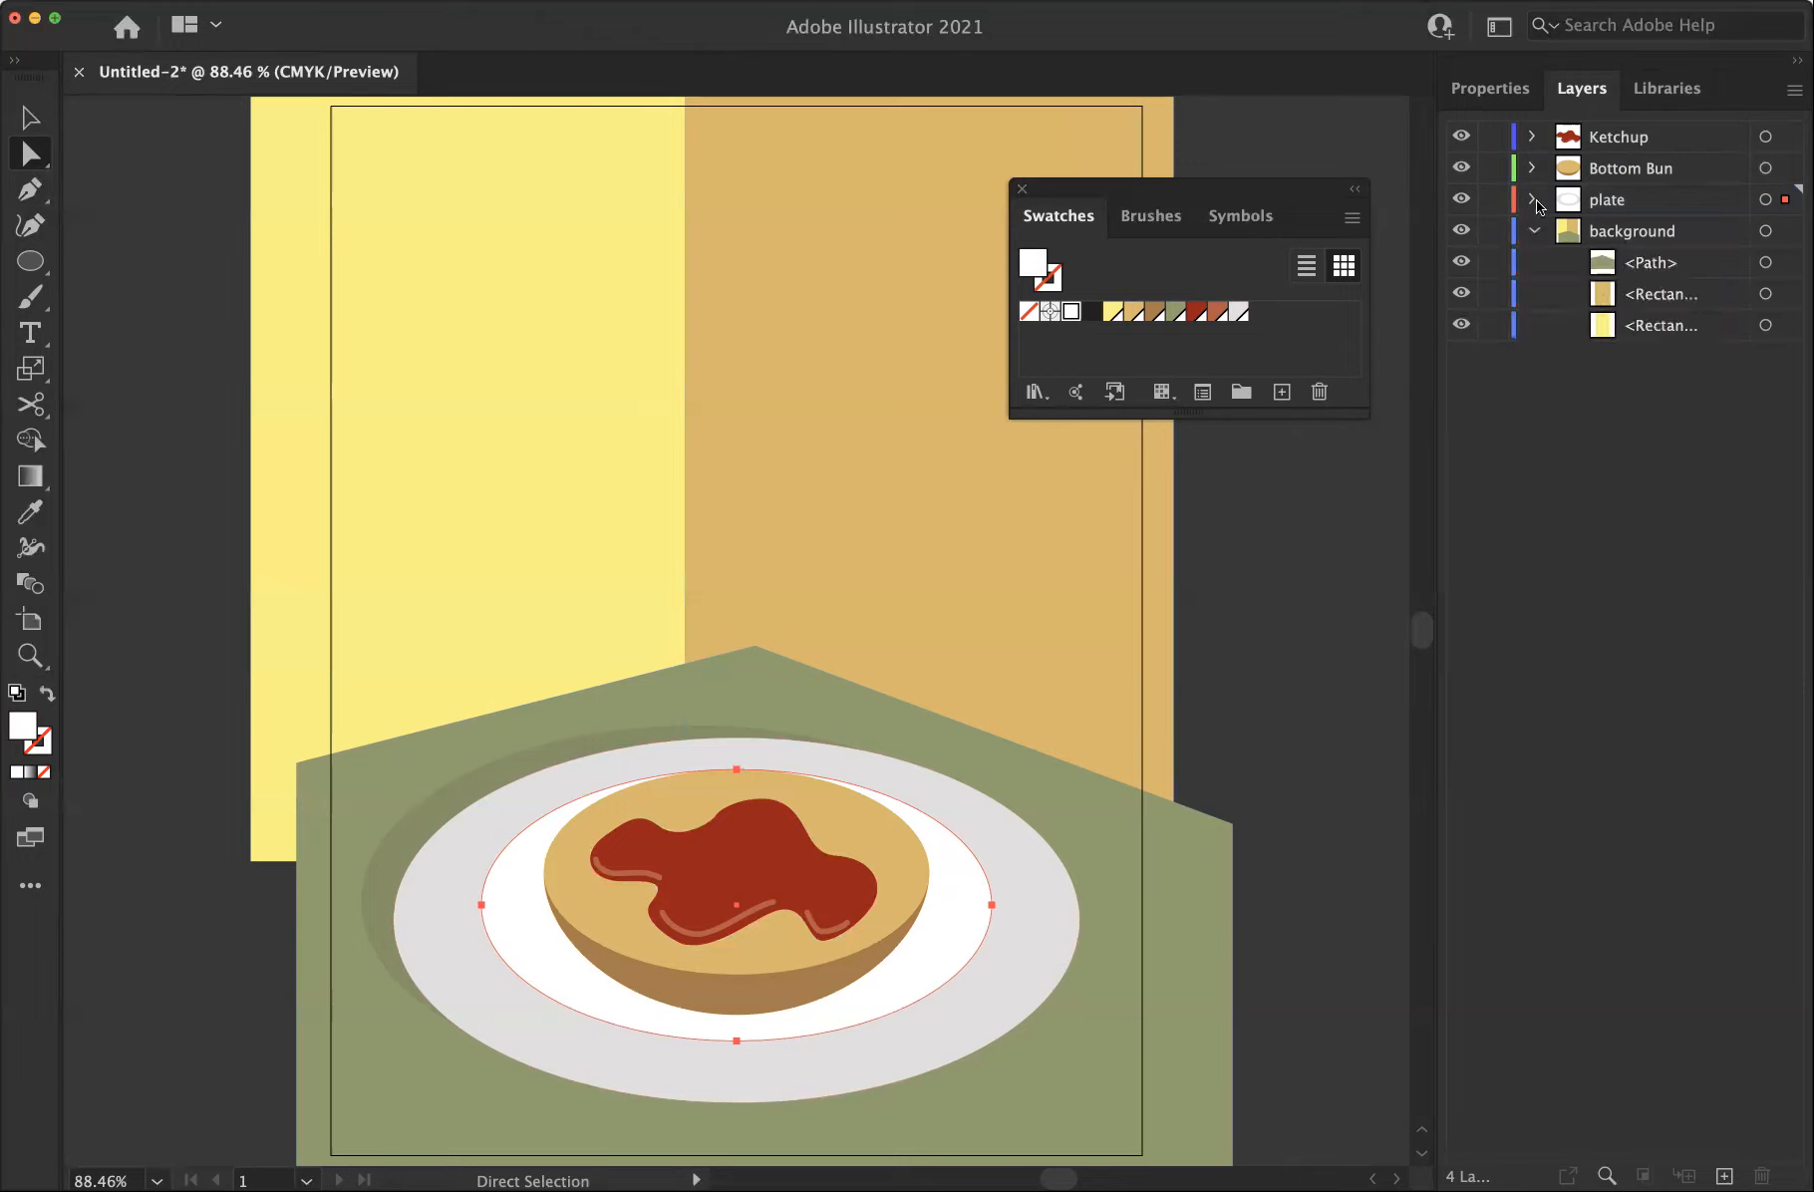
left_click(1533, 200)
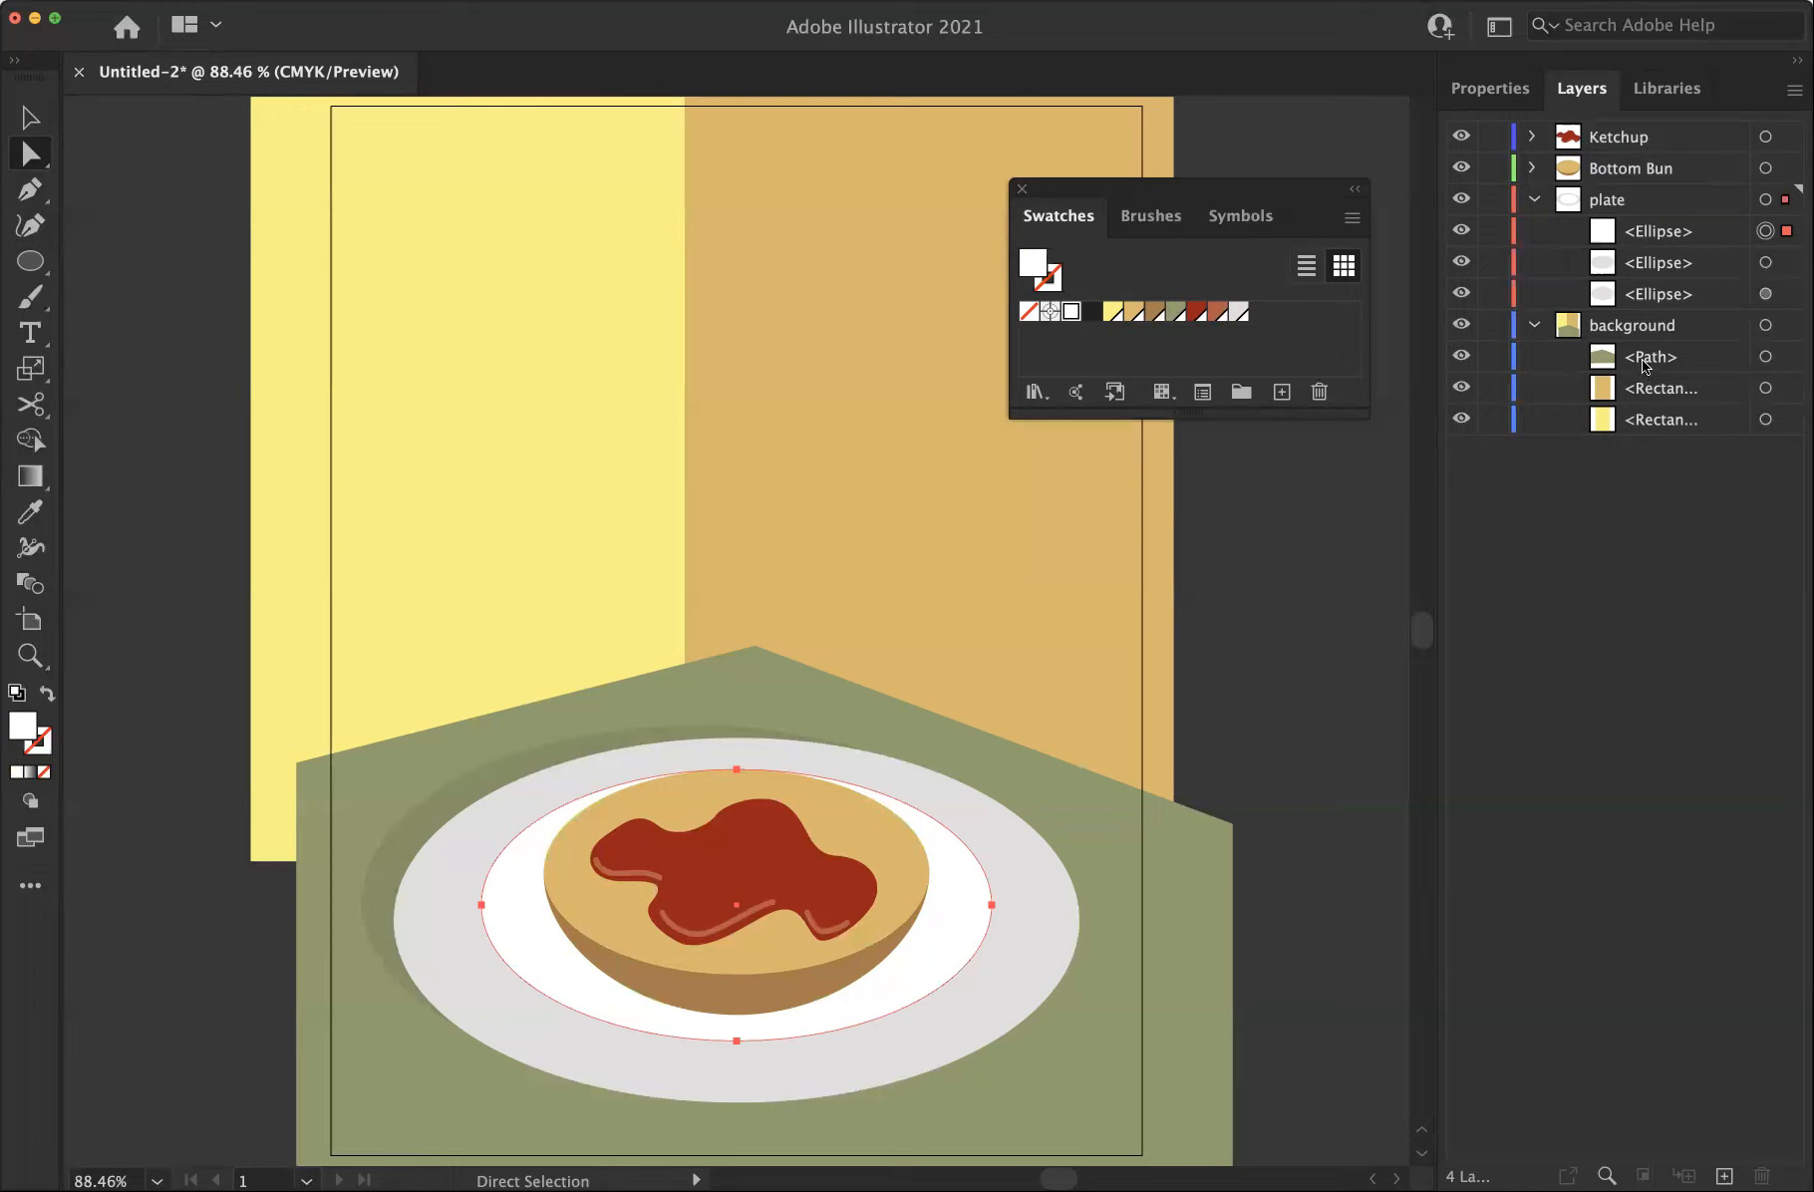
left_click(1533, 168)
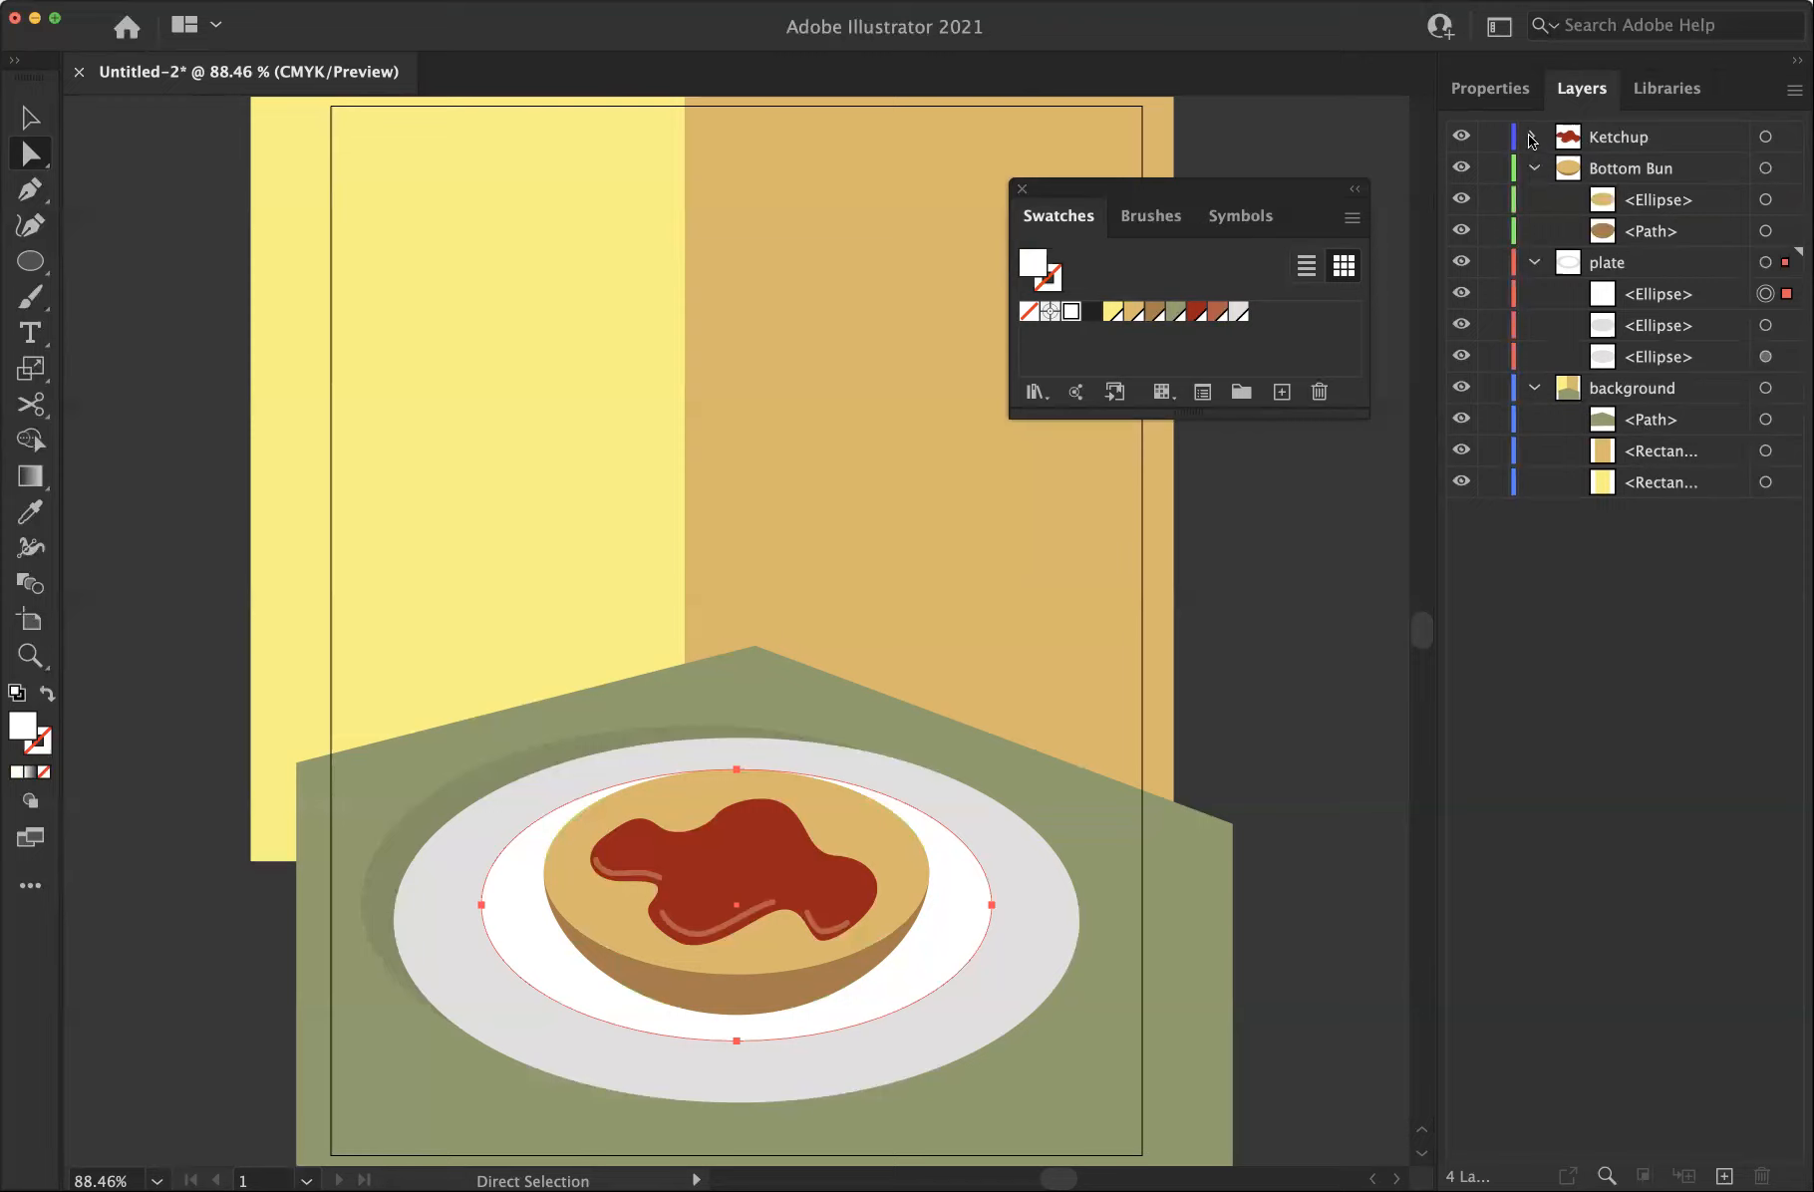
left_click(1532, 136)
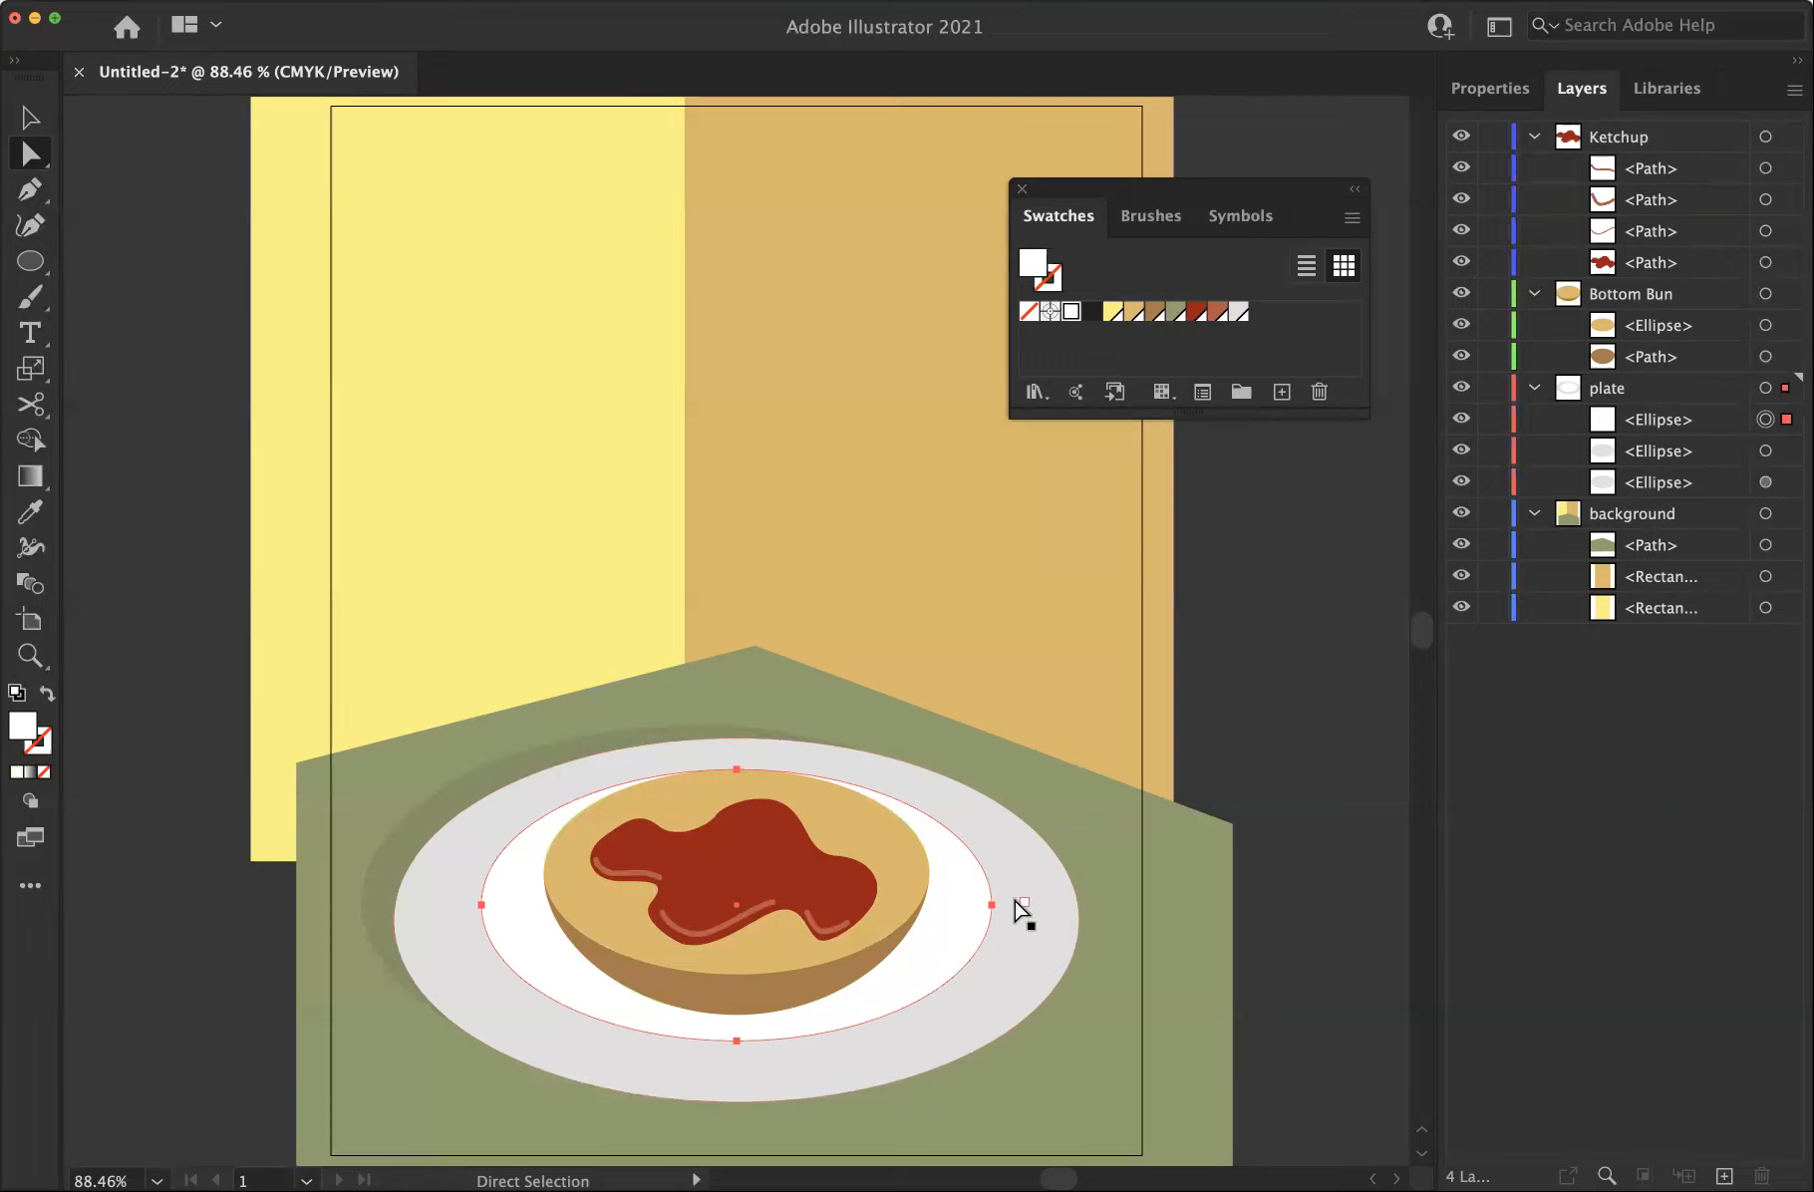
left_click(850, 876)
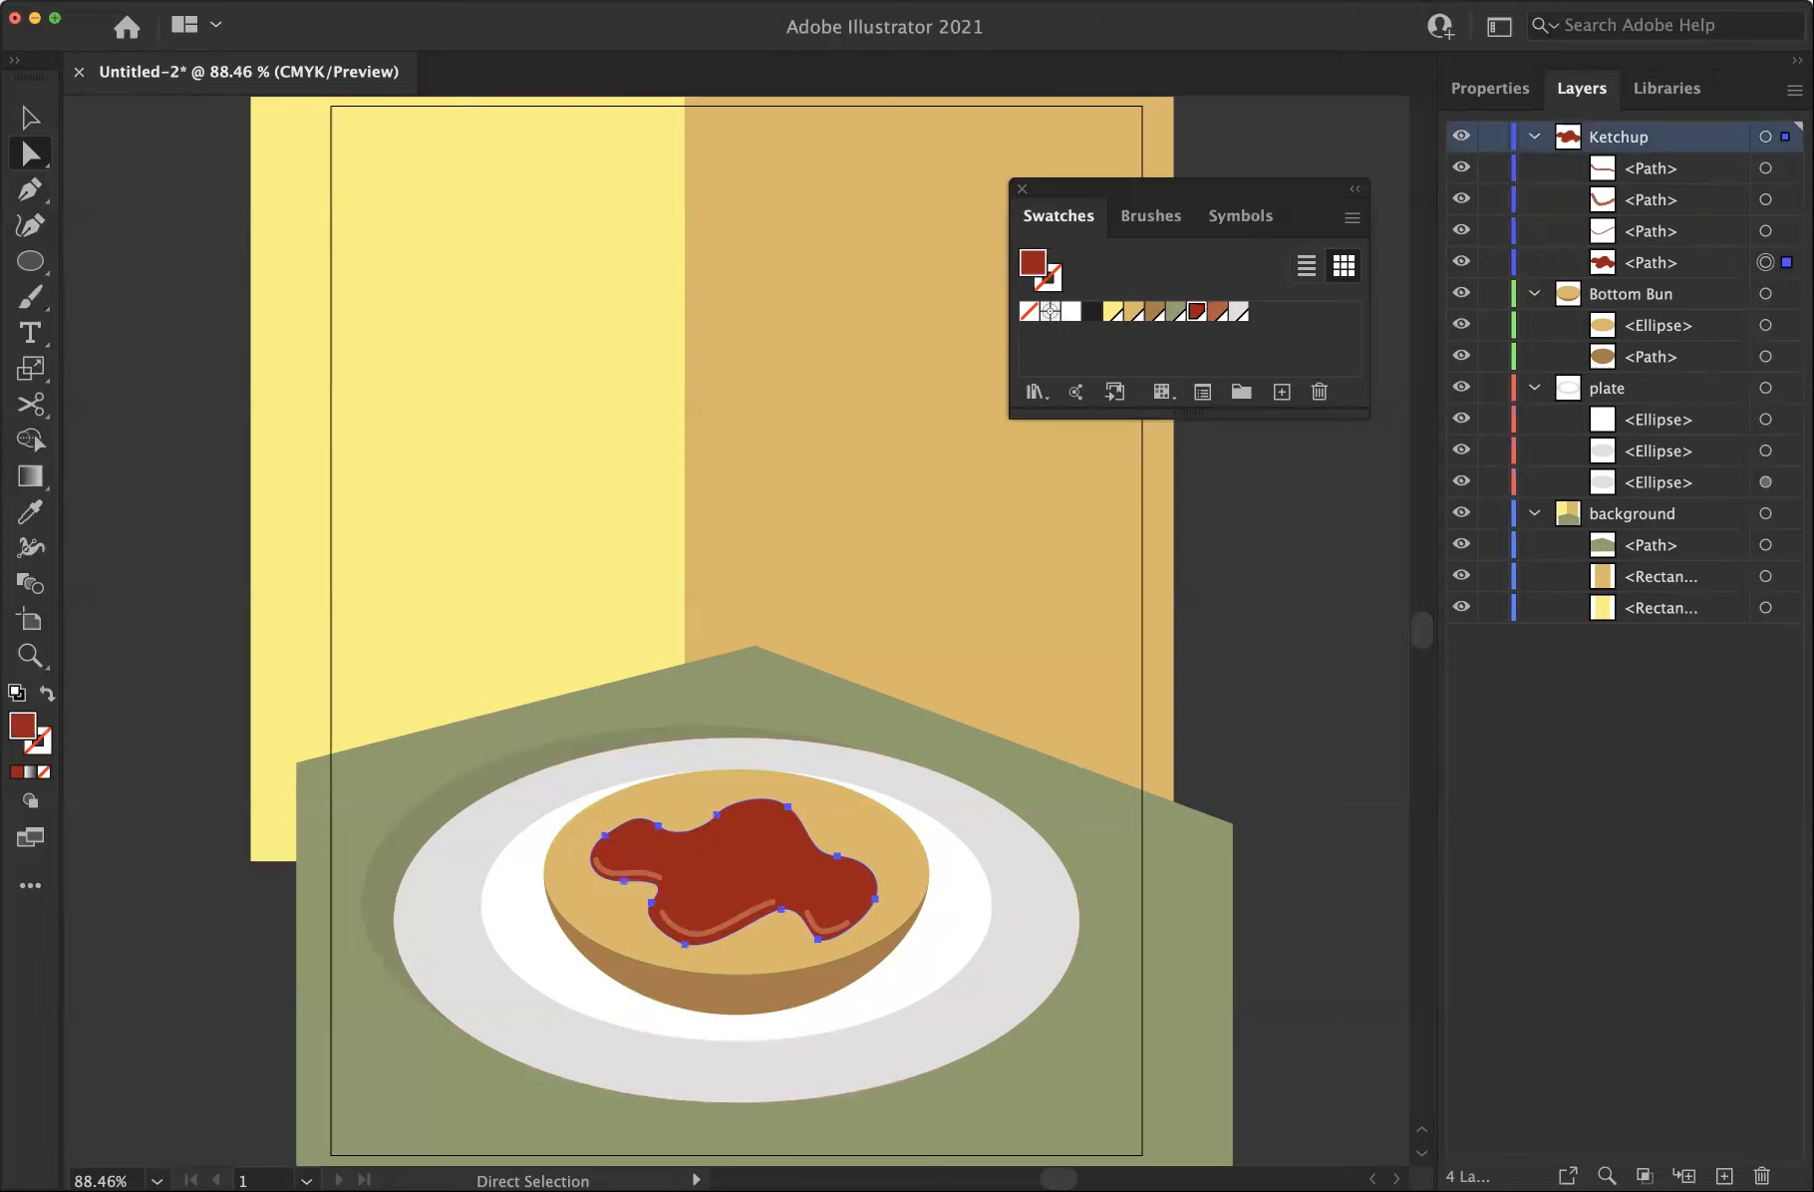
left_click(1766, 200)
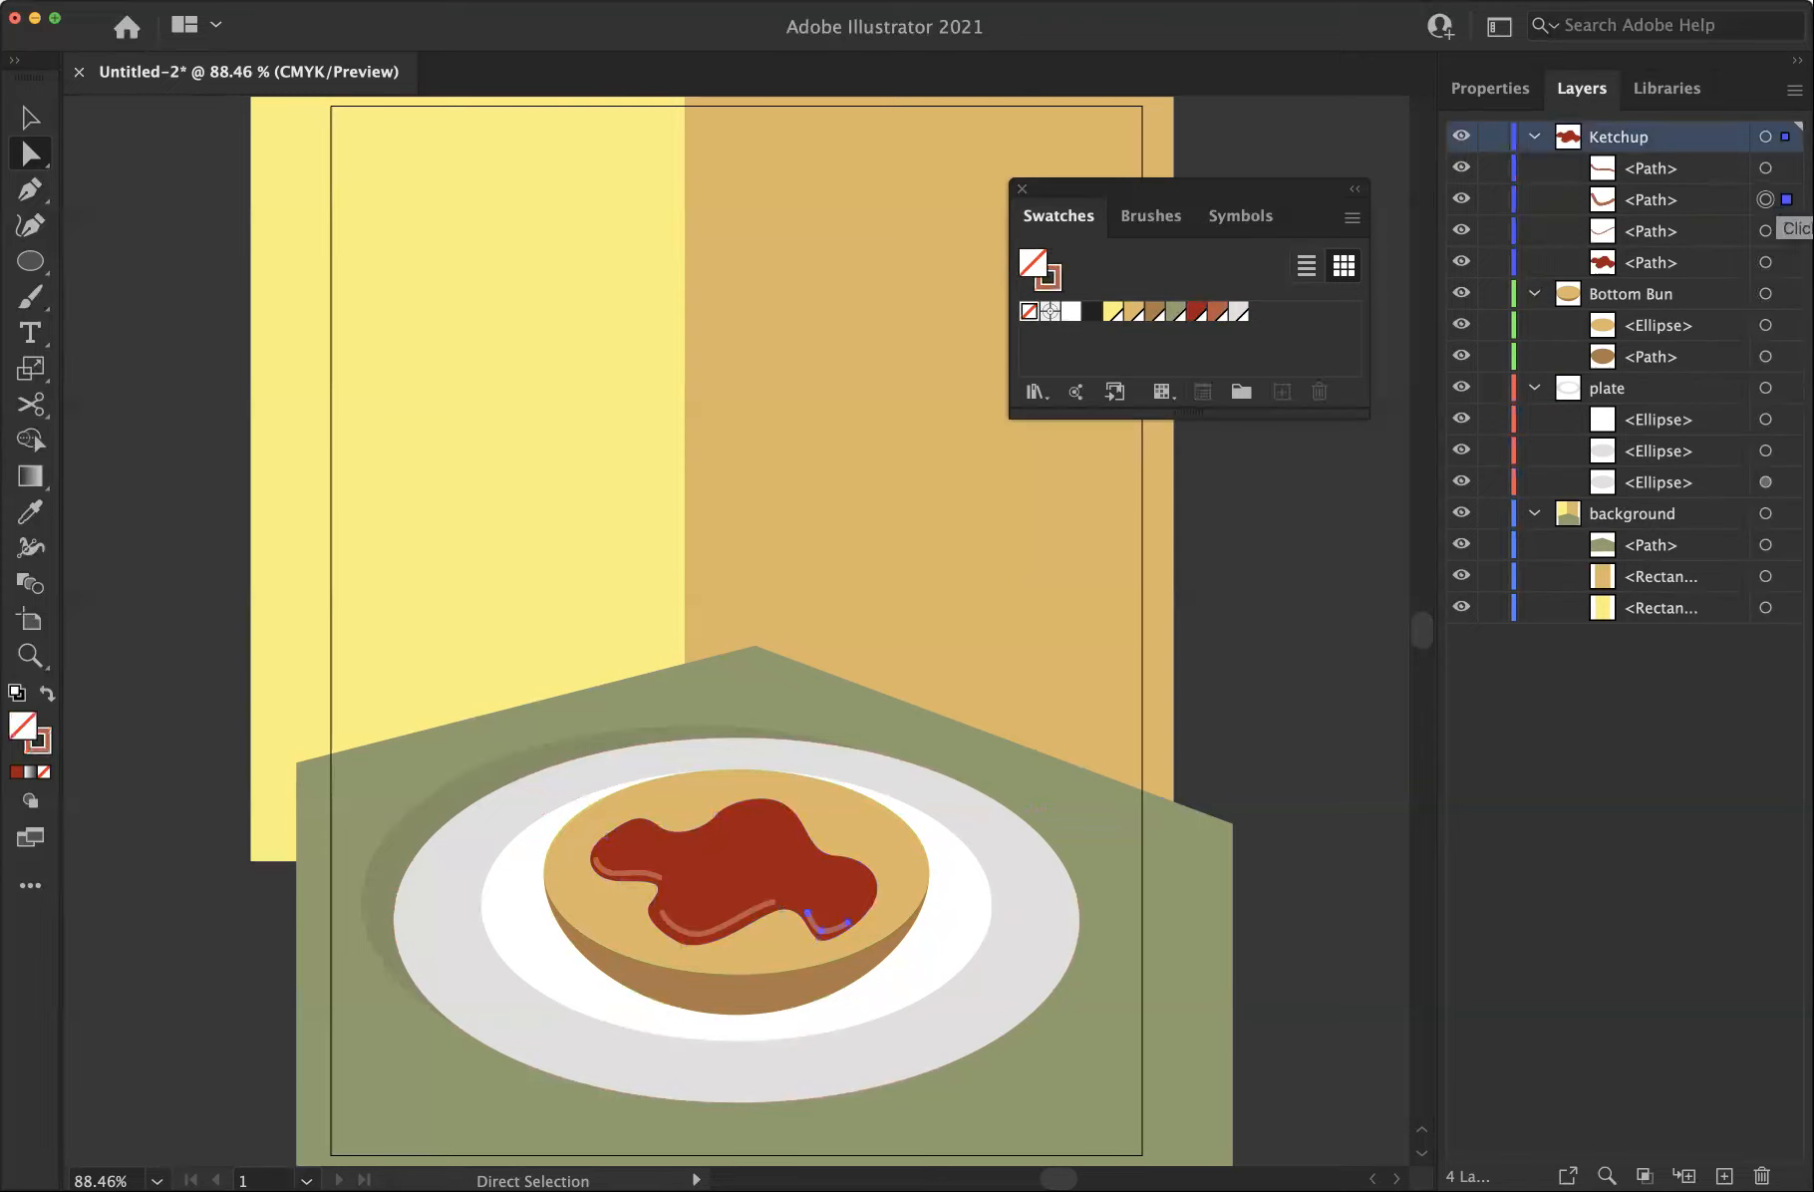
left_click(1765, 167)
left_click(1765, 544)
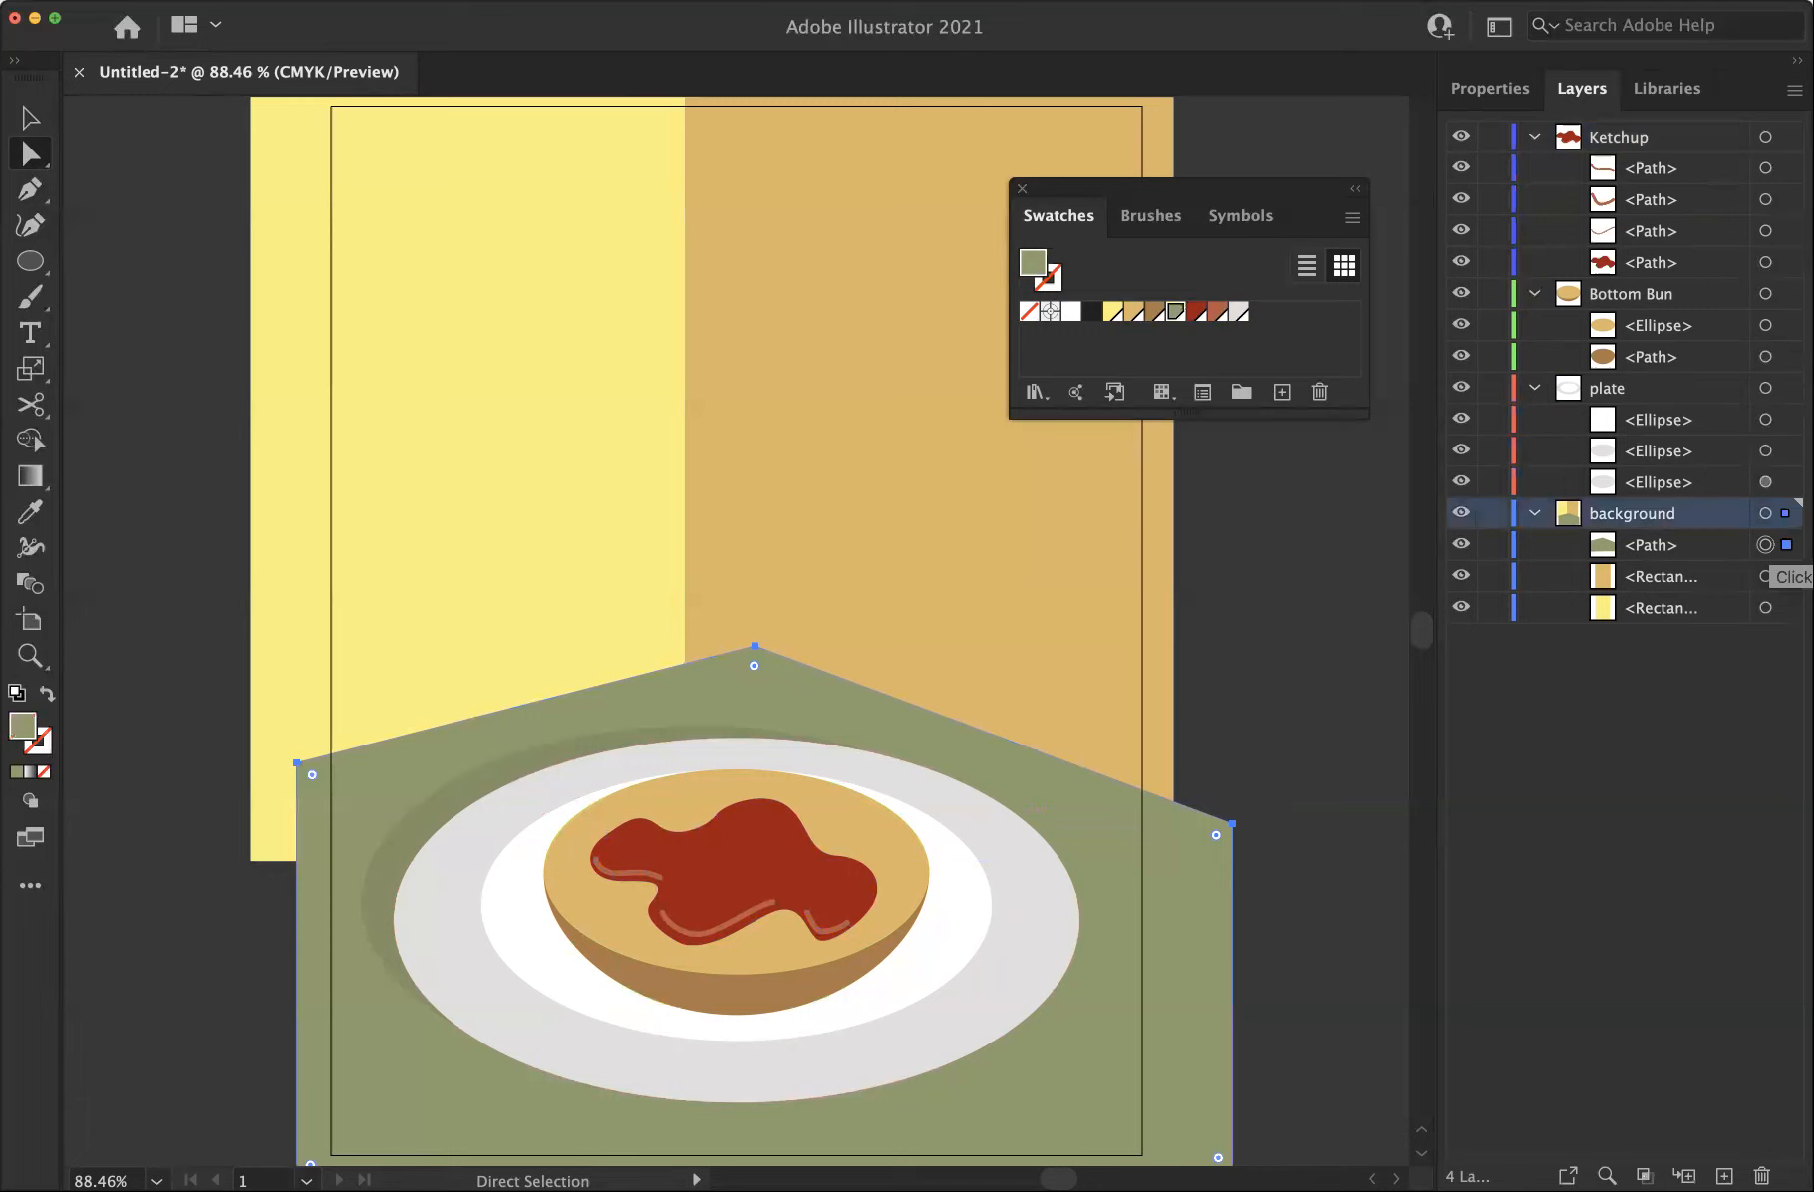
left_click(1765, 450)
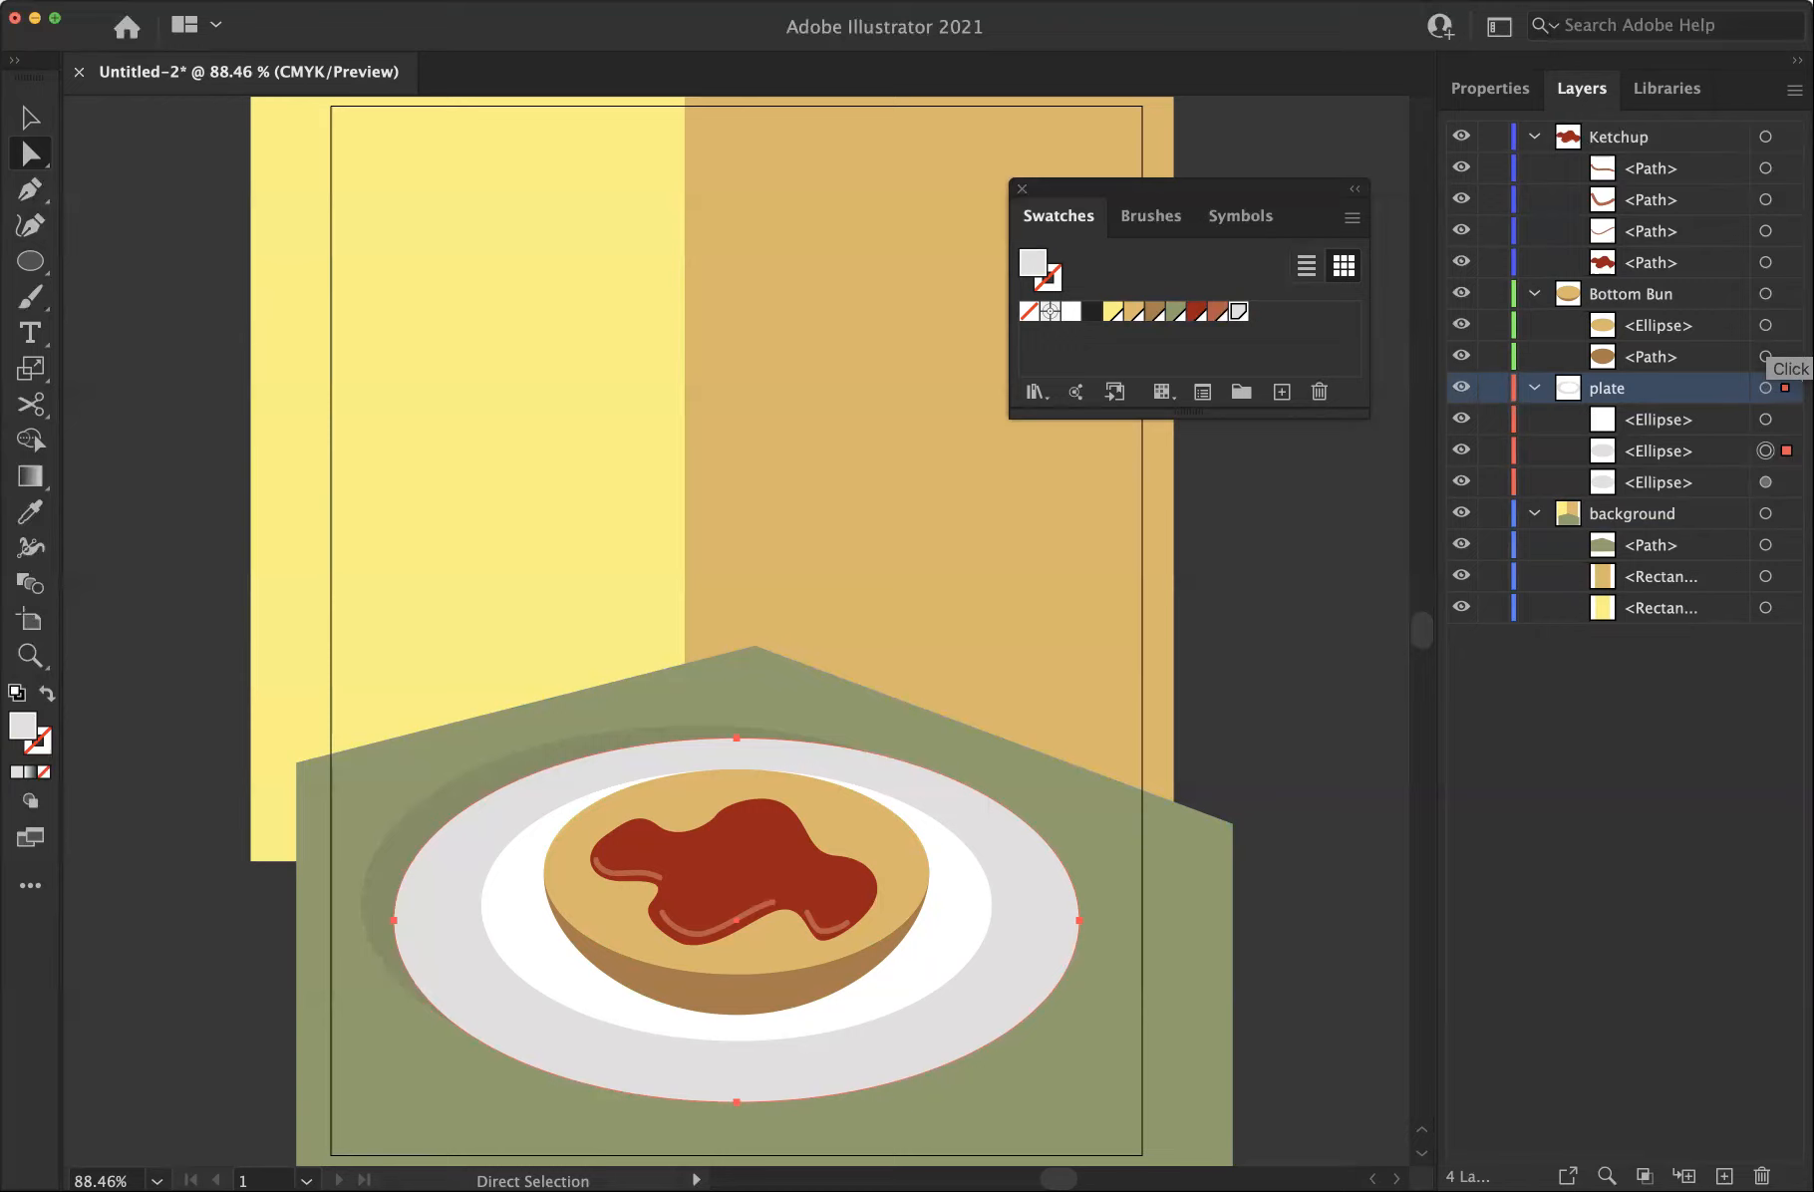
left_click(1766, 326)
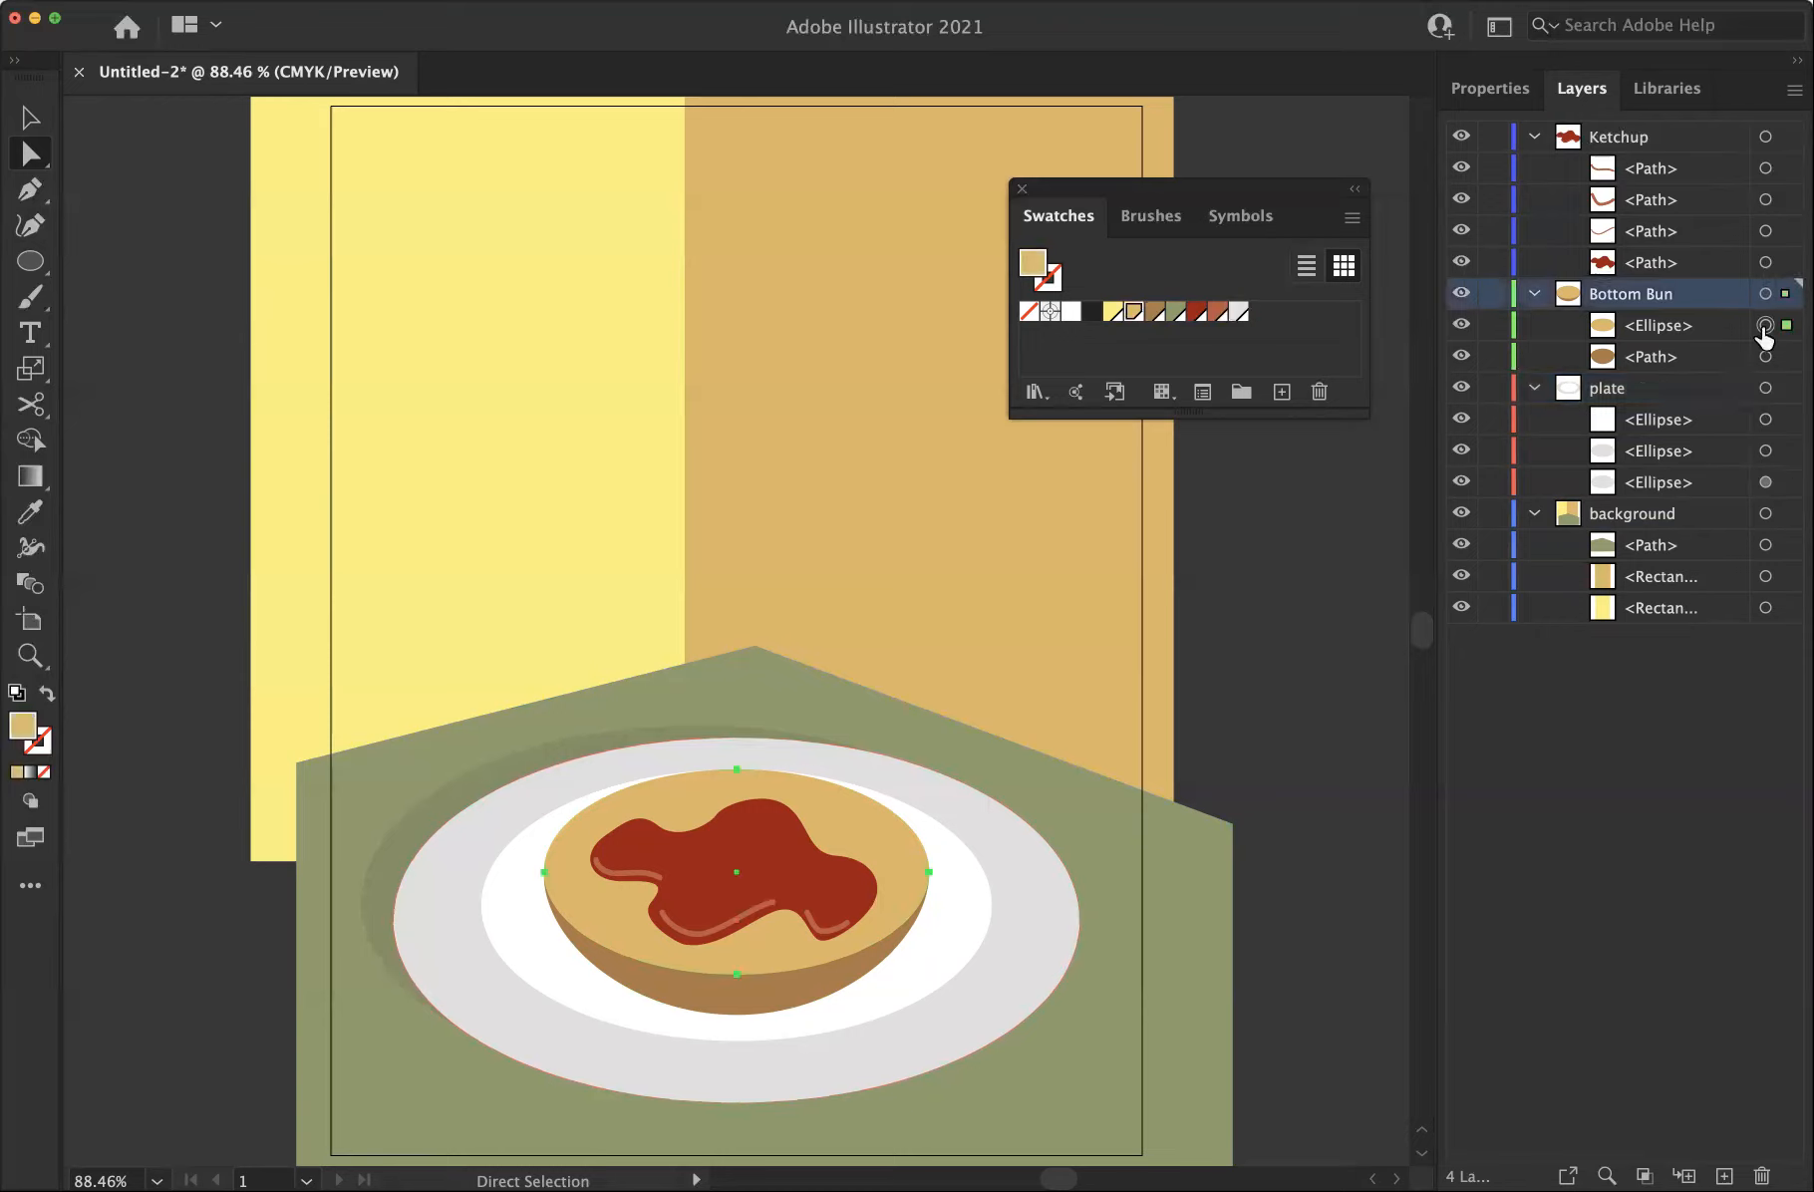
Collapse the contents of the Bottom Bun, plate, background and Ketchup layers
left_click(1535, 293)
left_click(1534, 326)
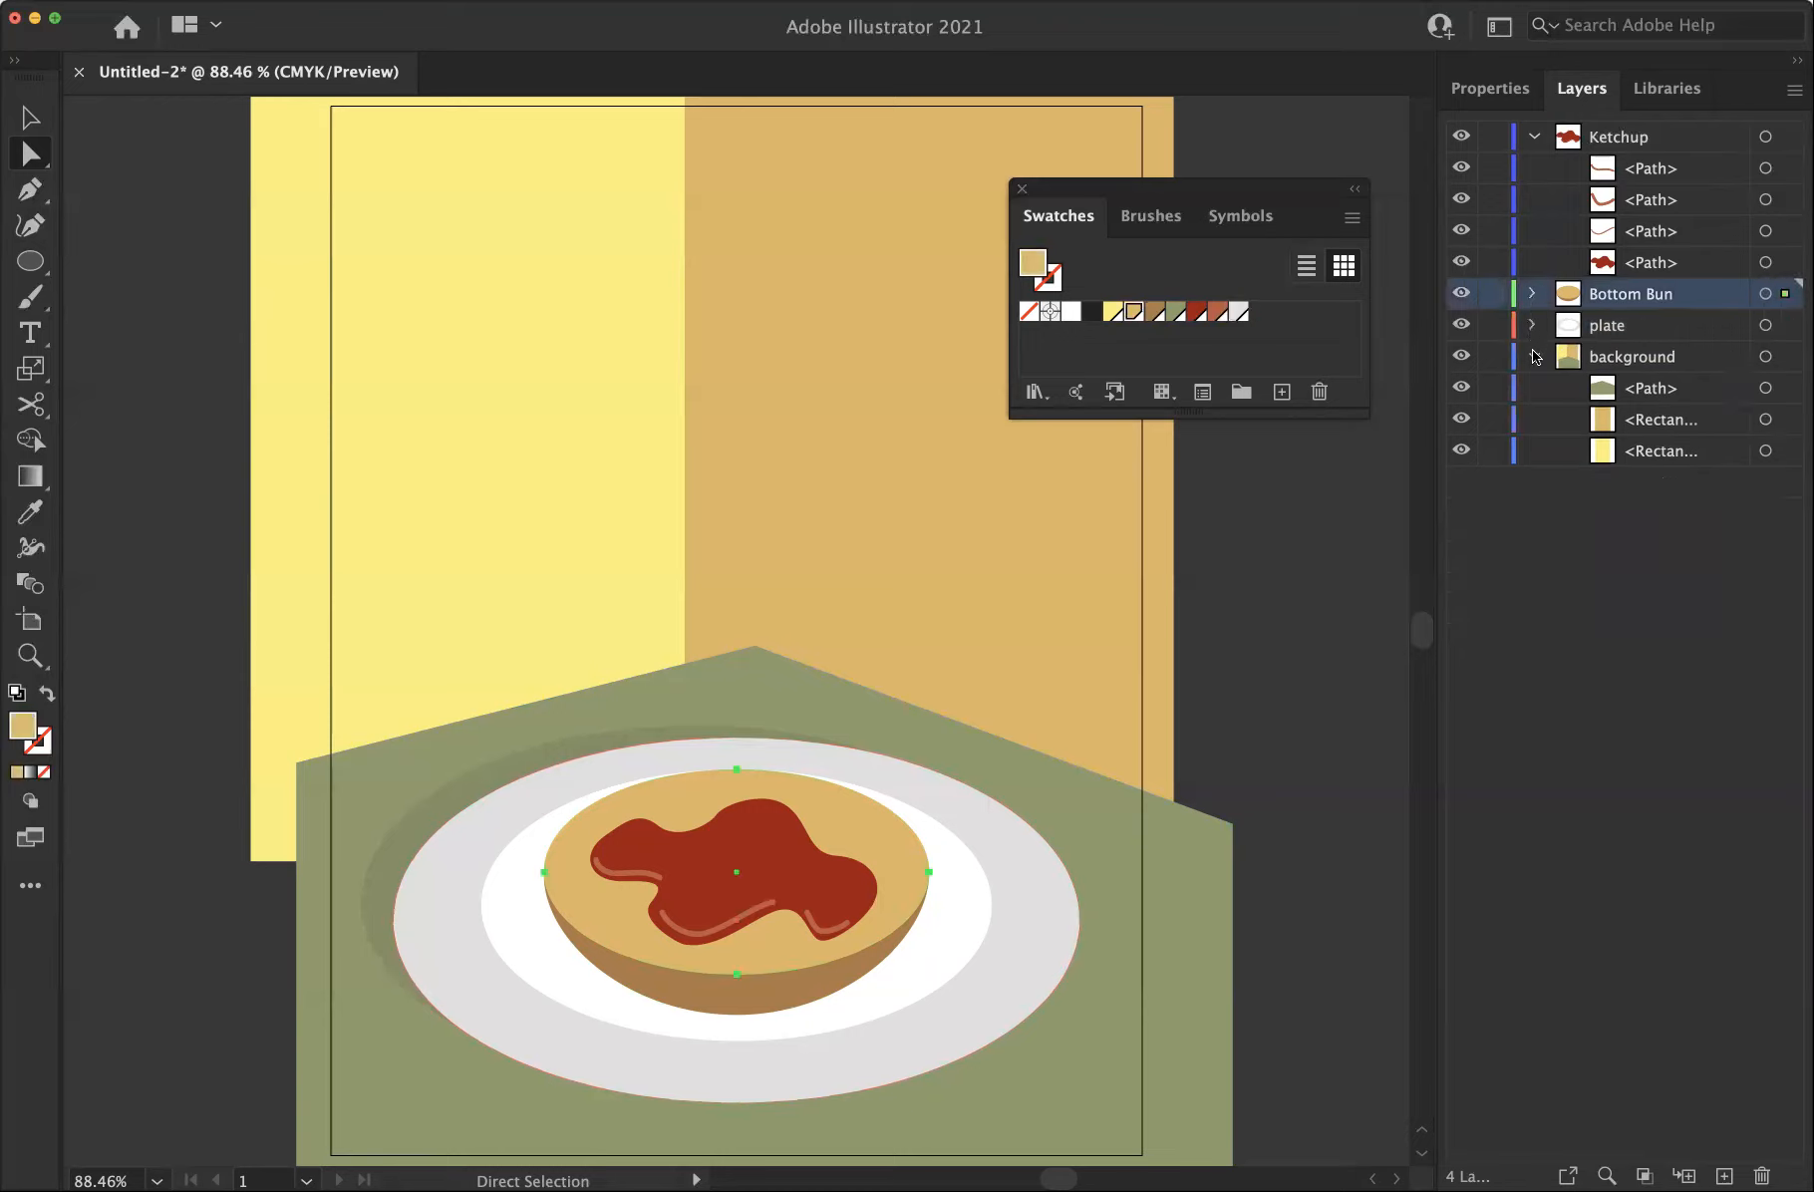
left_click(1535, 356)
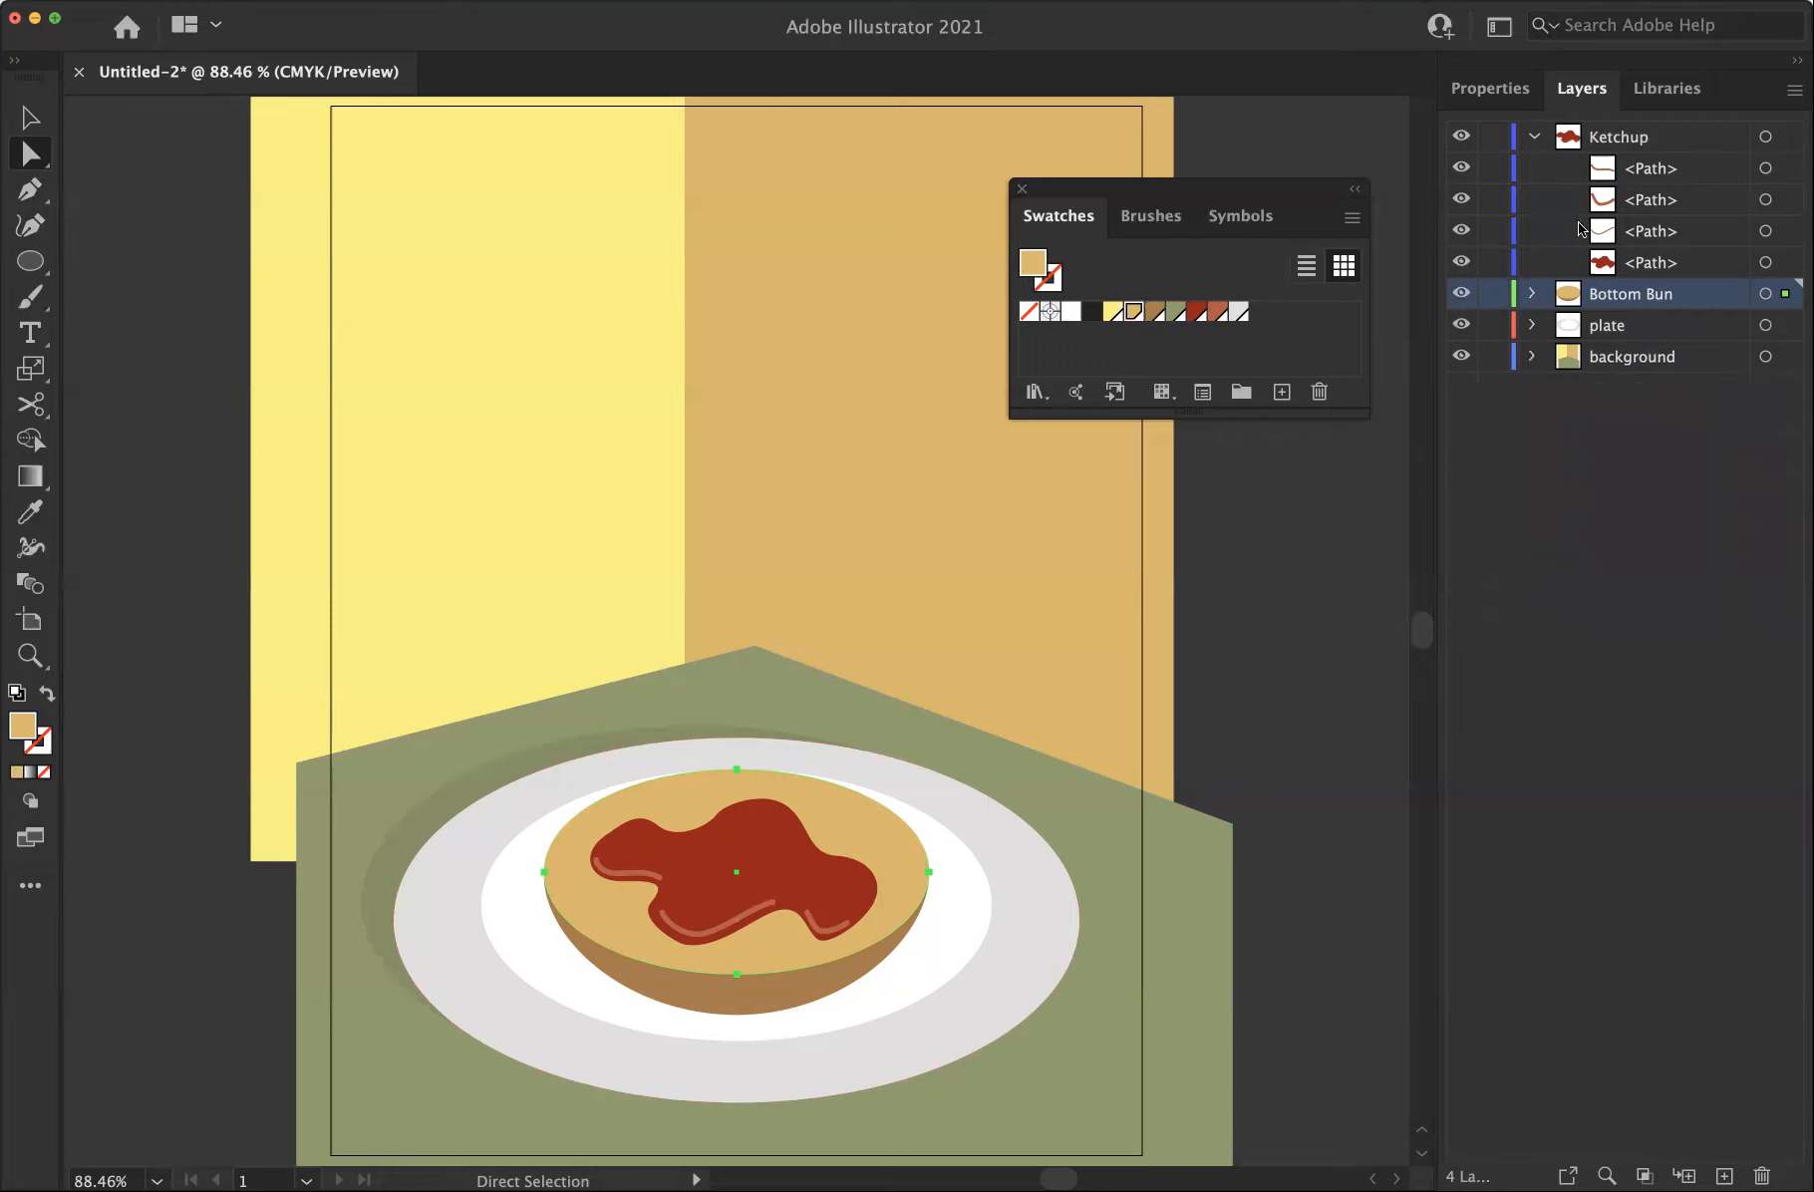
left_click(1535, 140)
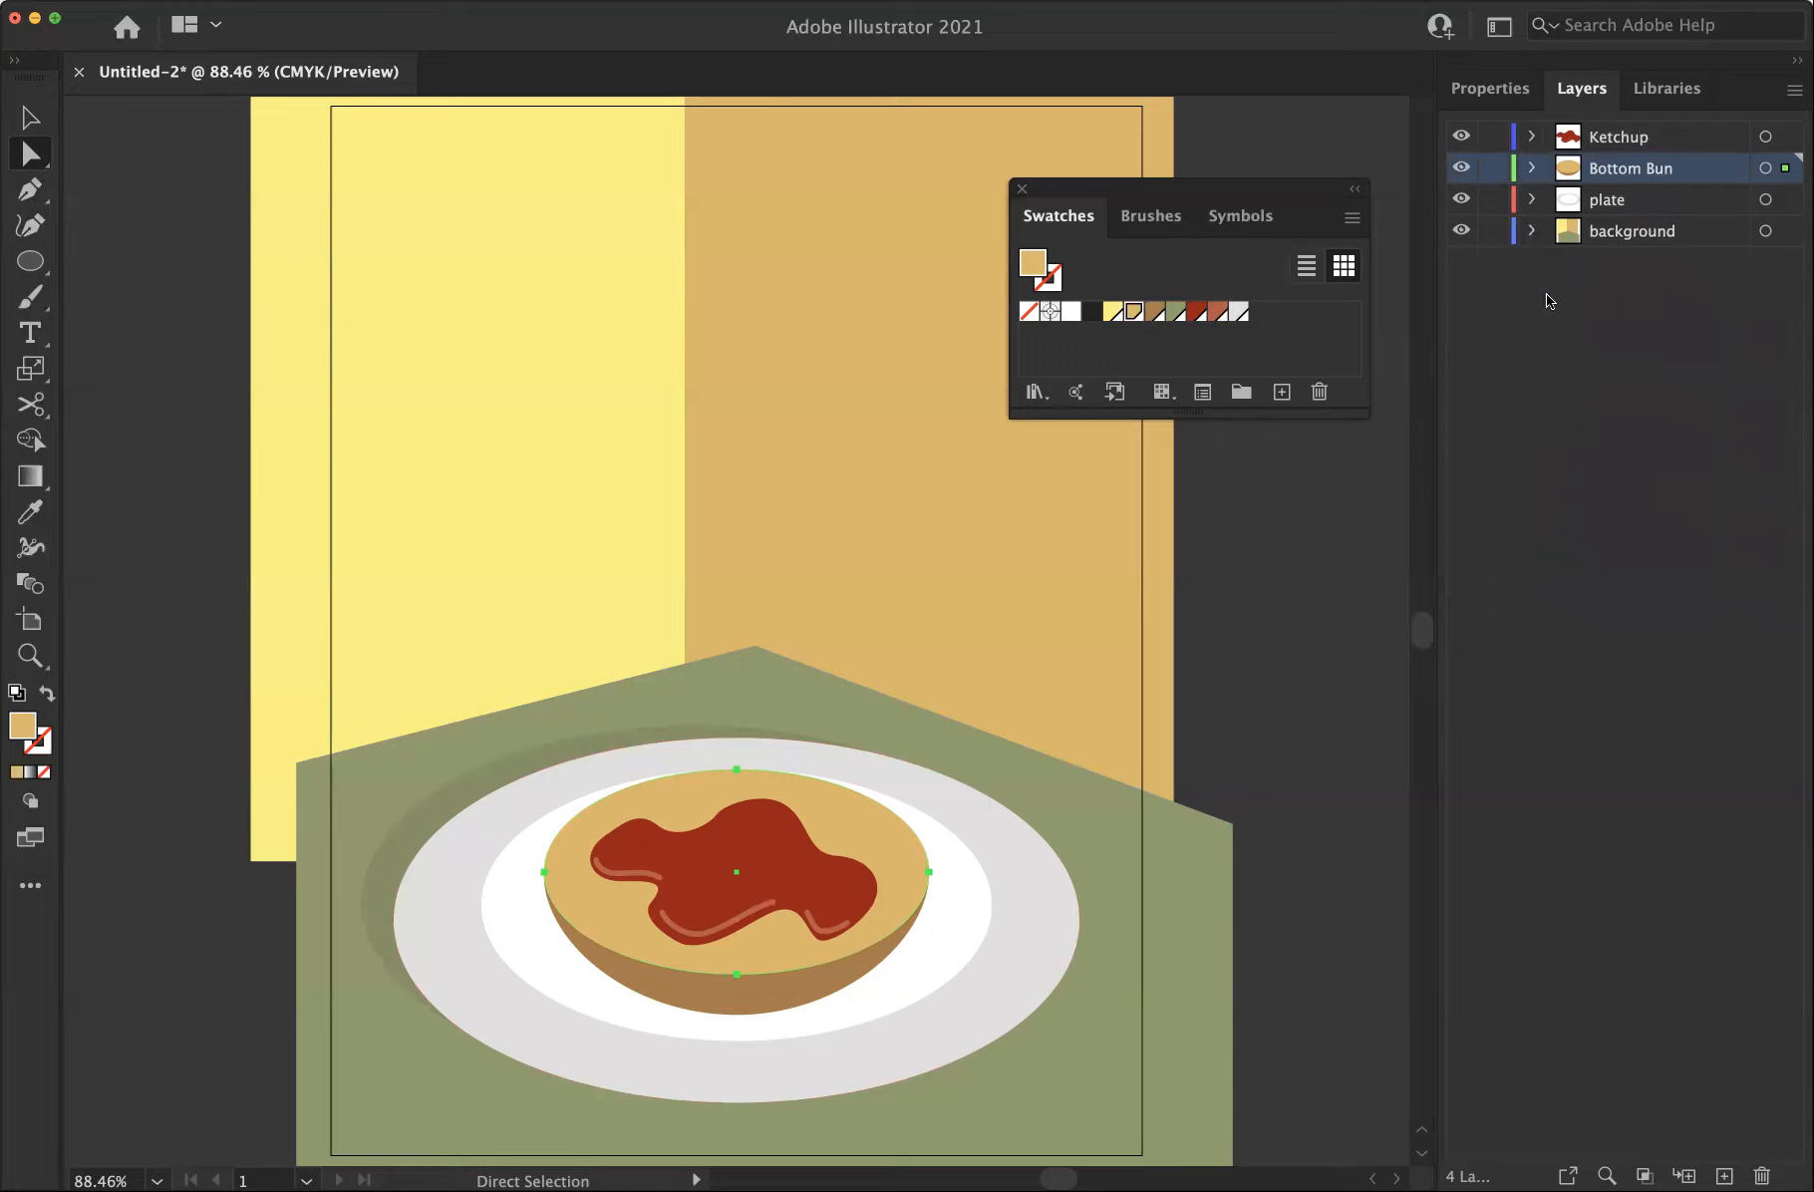
Lock the Ketchup, plate and background layers while keeping the Bottom Bun layer unlocked
left_click(1493, 170)
left_click(1492, 200)
left_click(1494, 230)
left_click(1495, 137)
left_click(1494, 170)
Set the Bottom Bun layer's colour to a custom turquoise with red 79, green 235 and blue 217 (4FEBD9)
left_click(842, 821)
double_click(1571, 170)
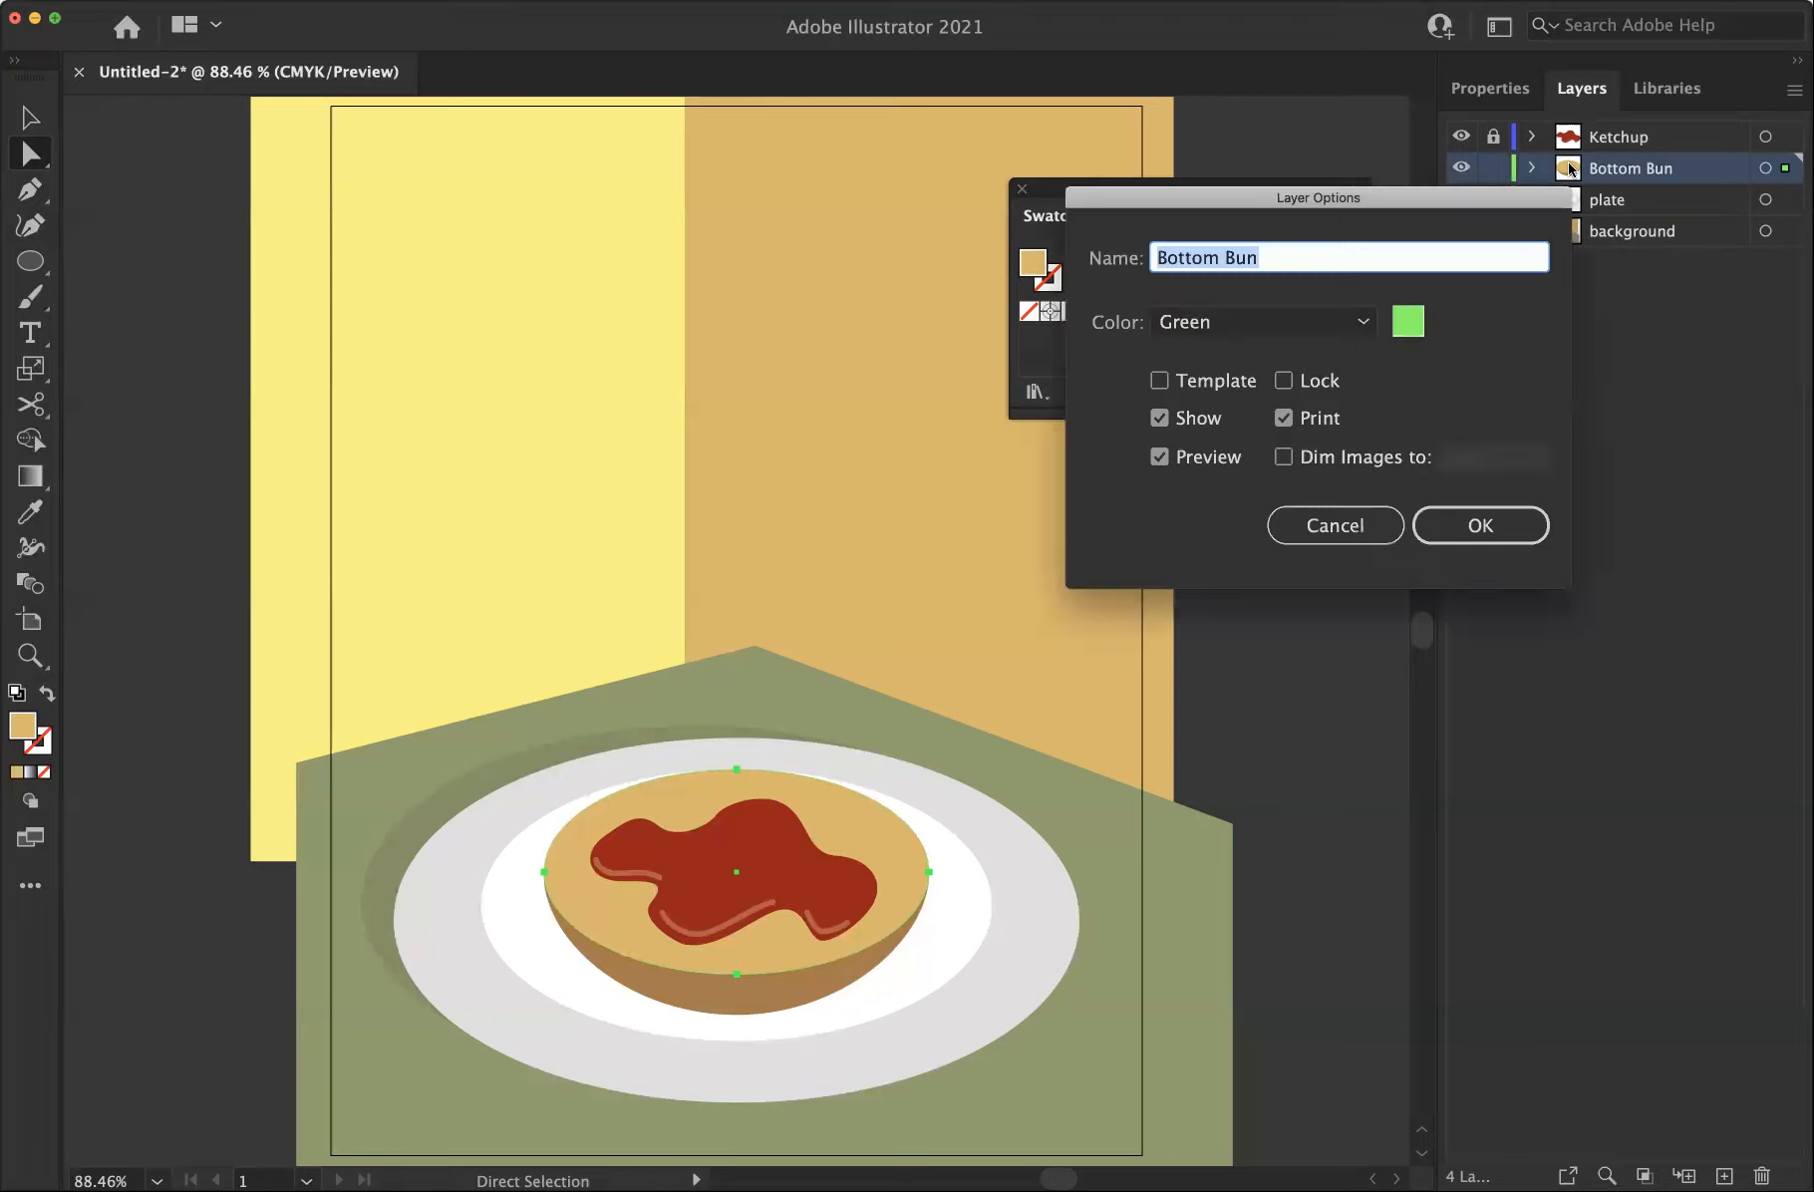
left_click(1407, 324)
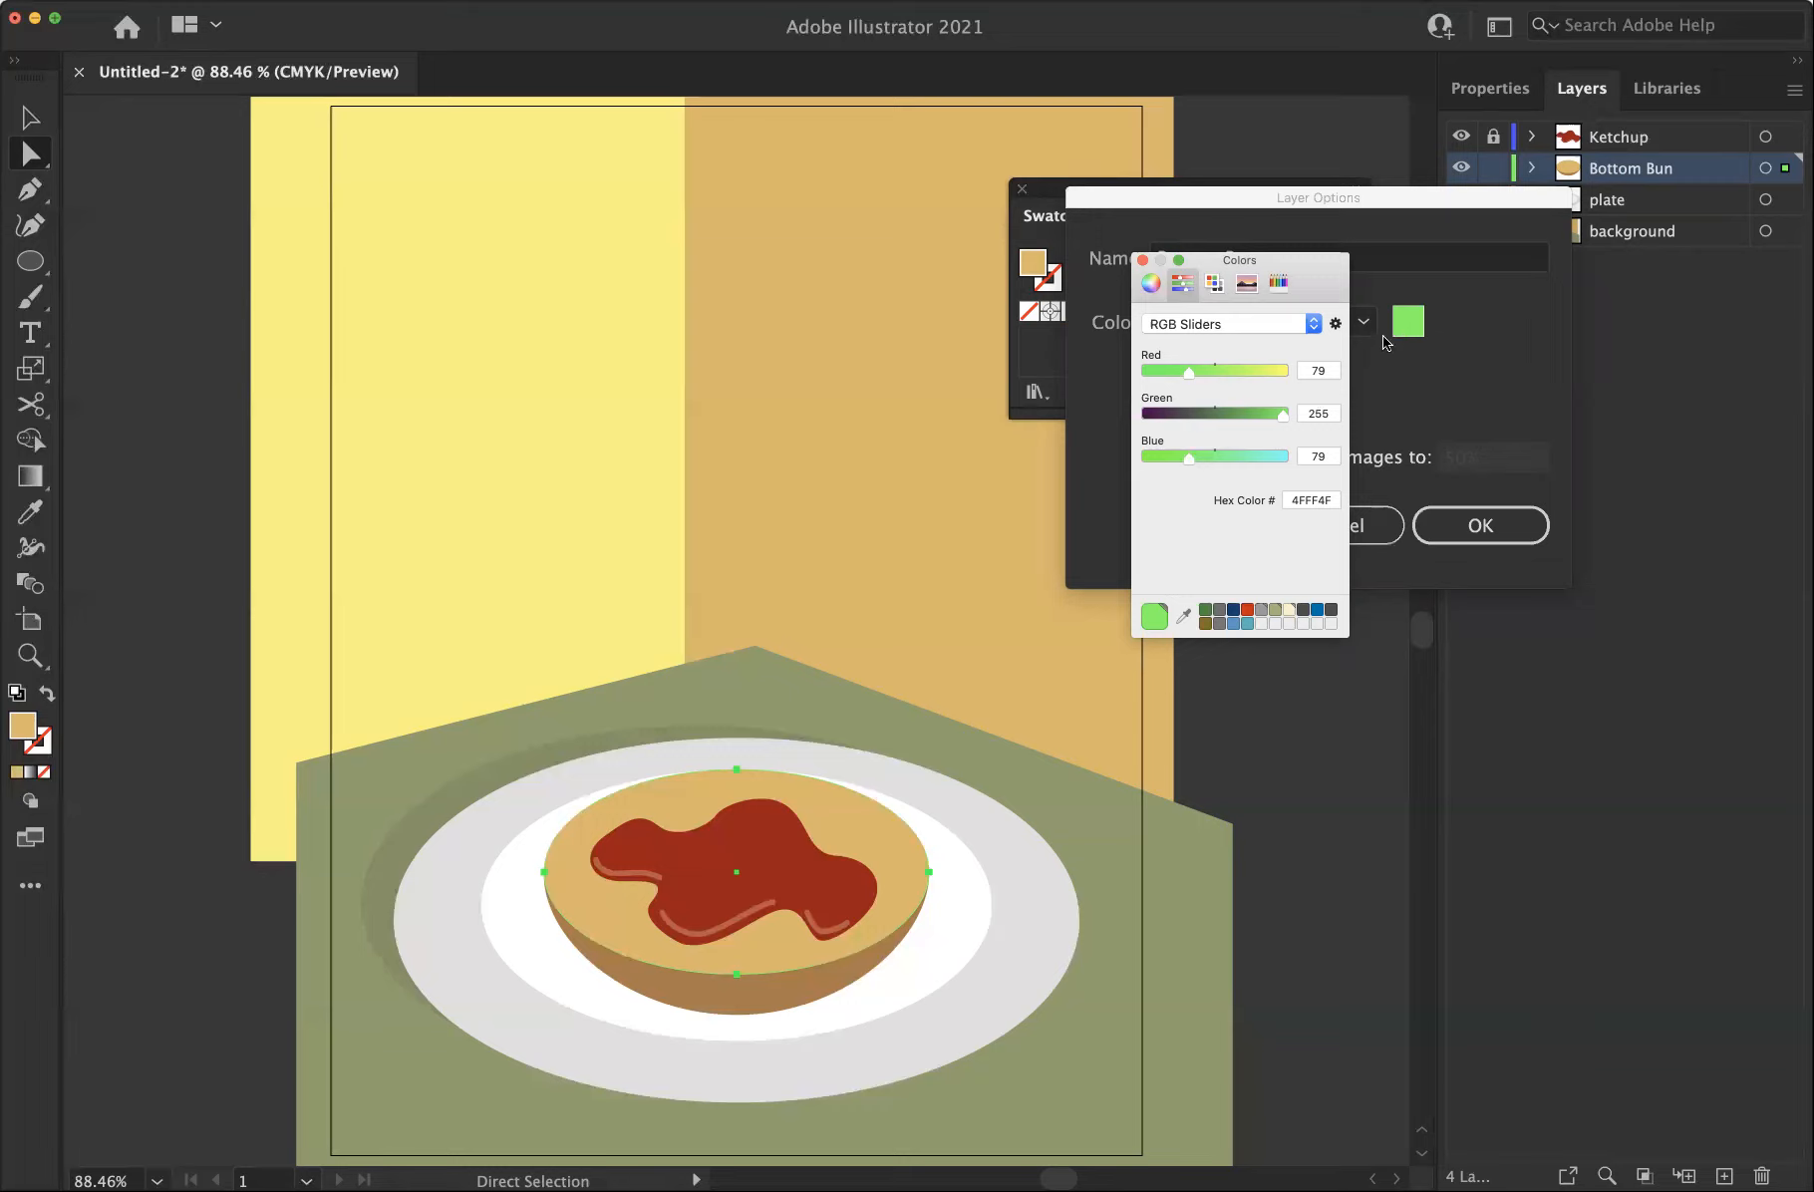
left_click(1226, 412)
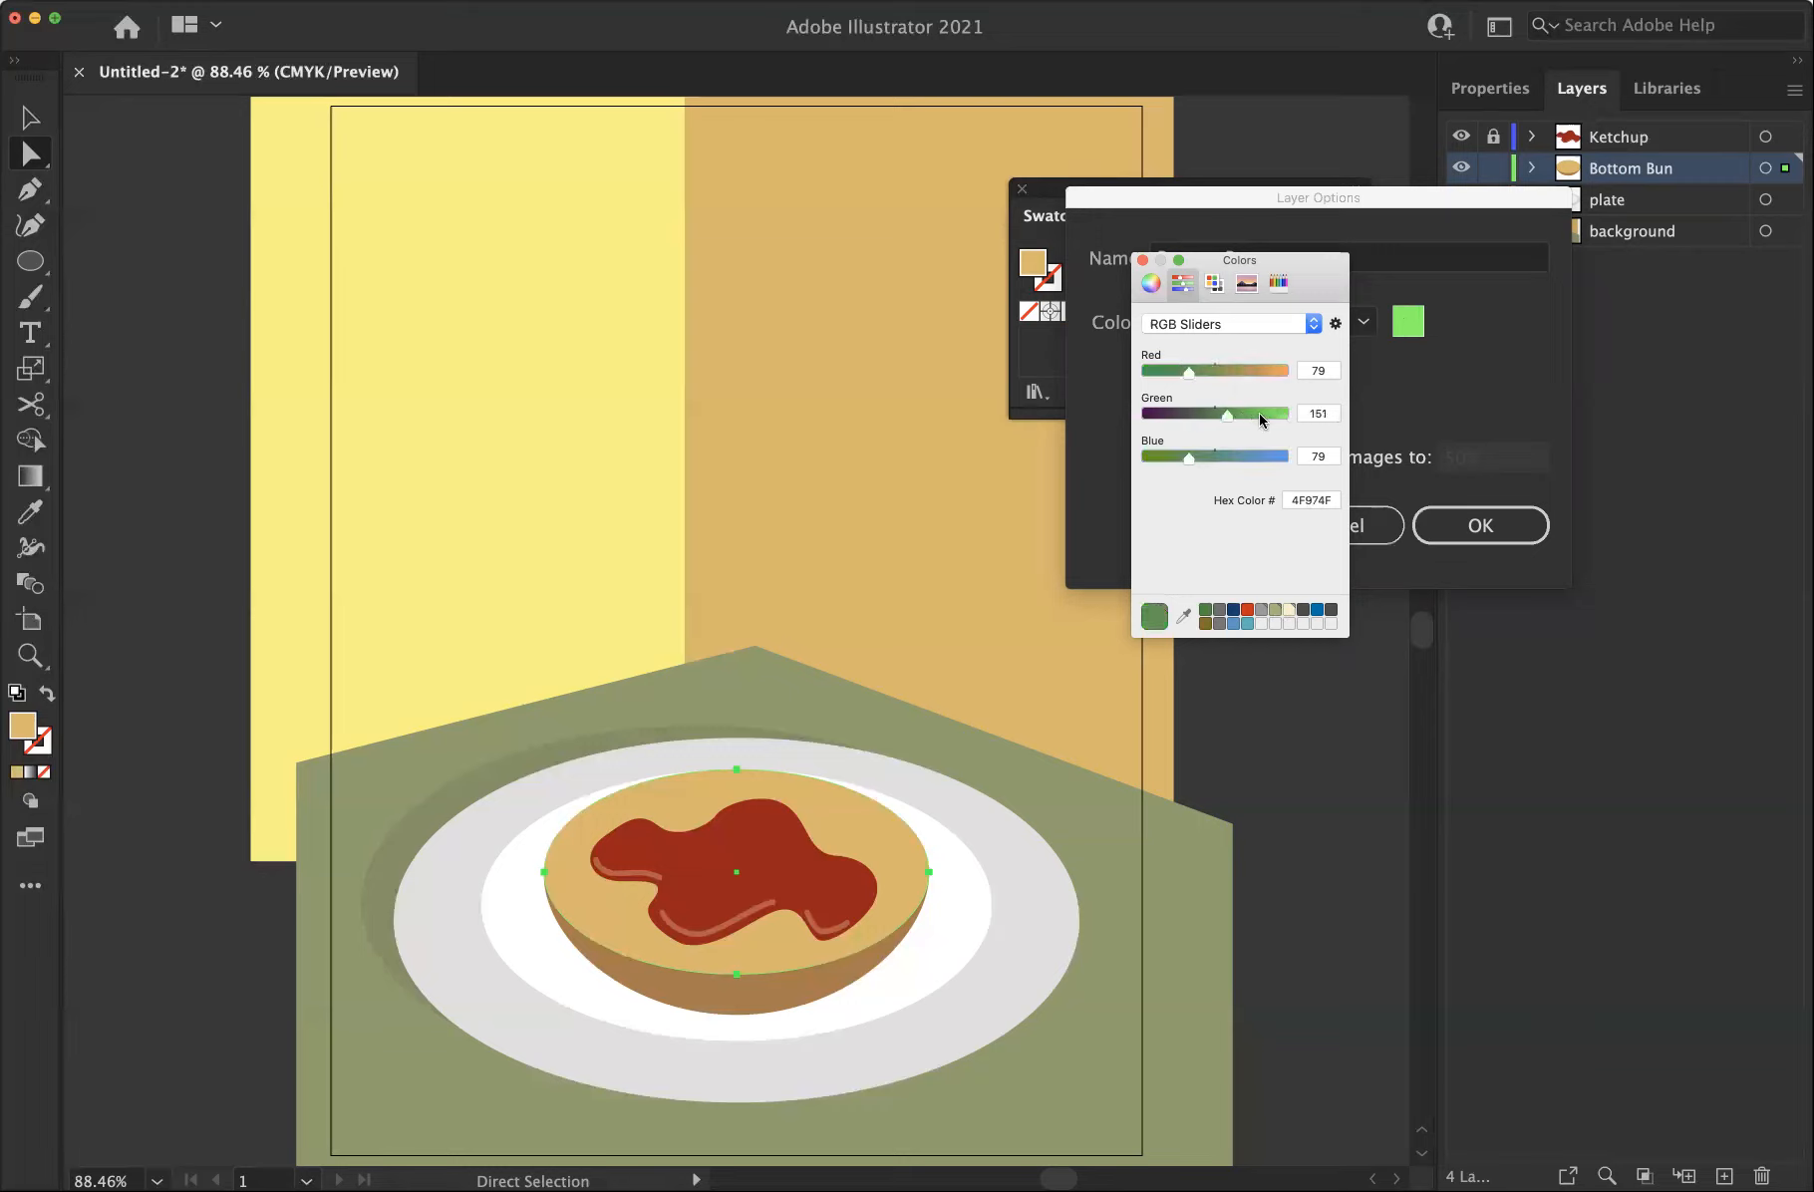
left_click(1259, 456)
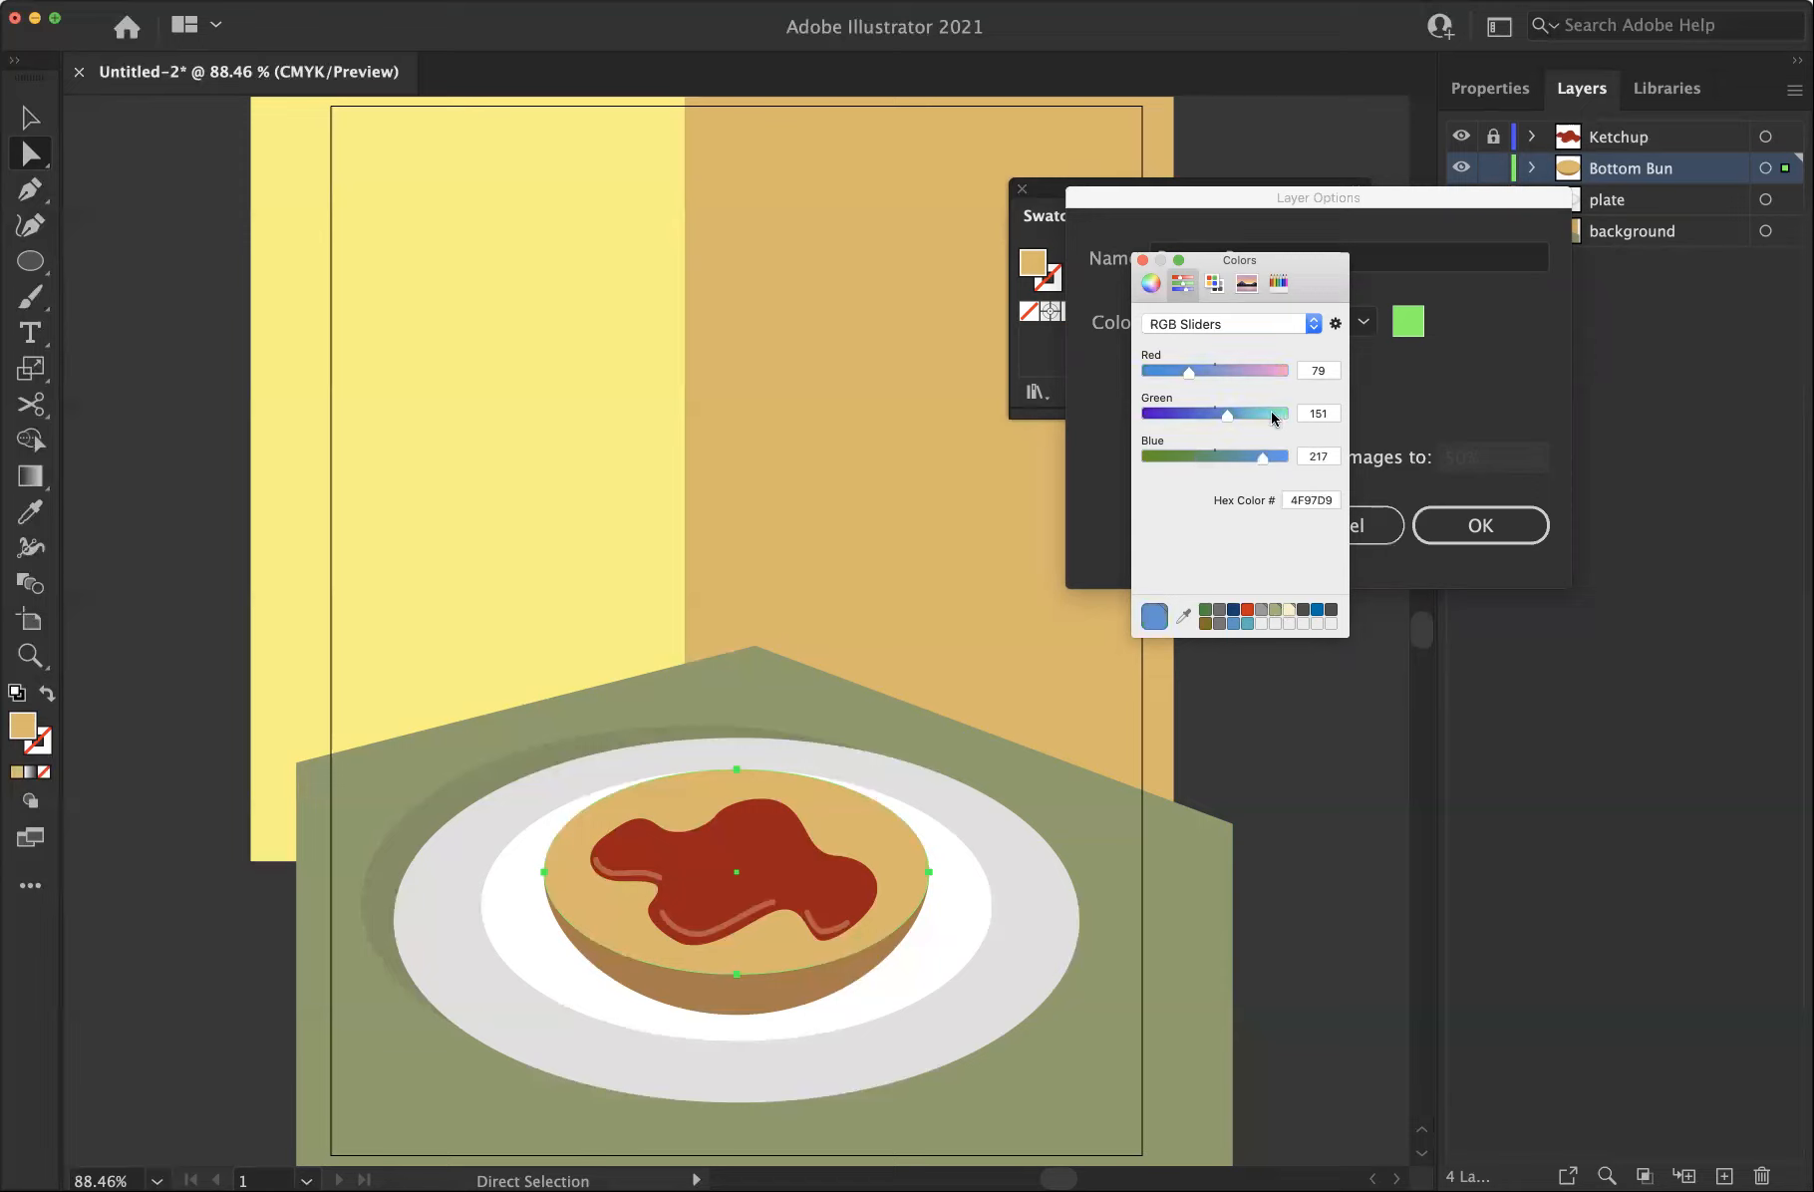
left_click(1271, 412)
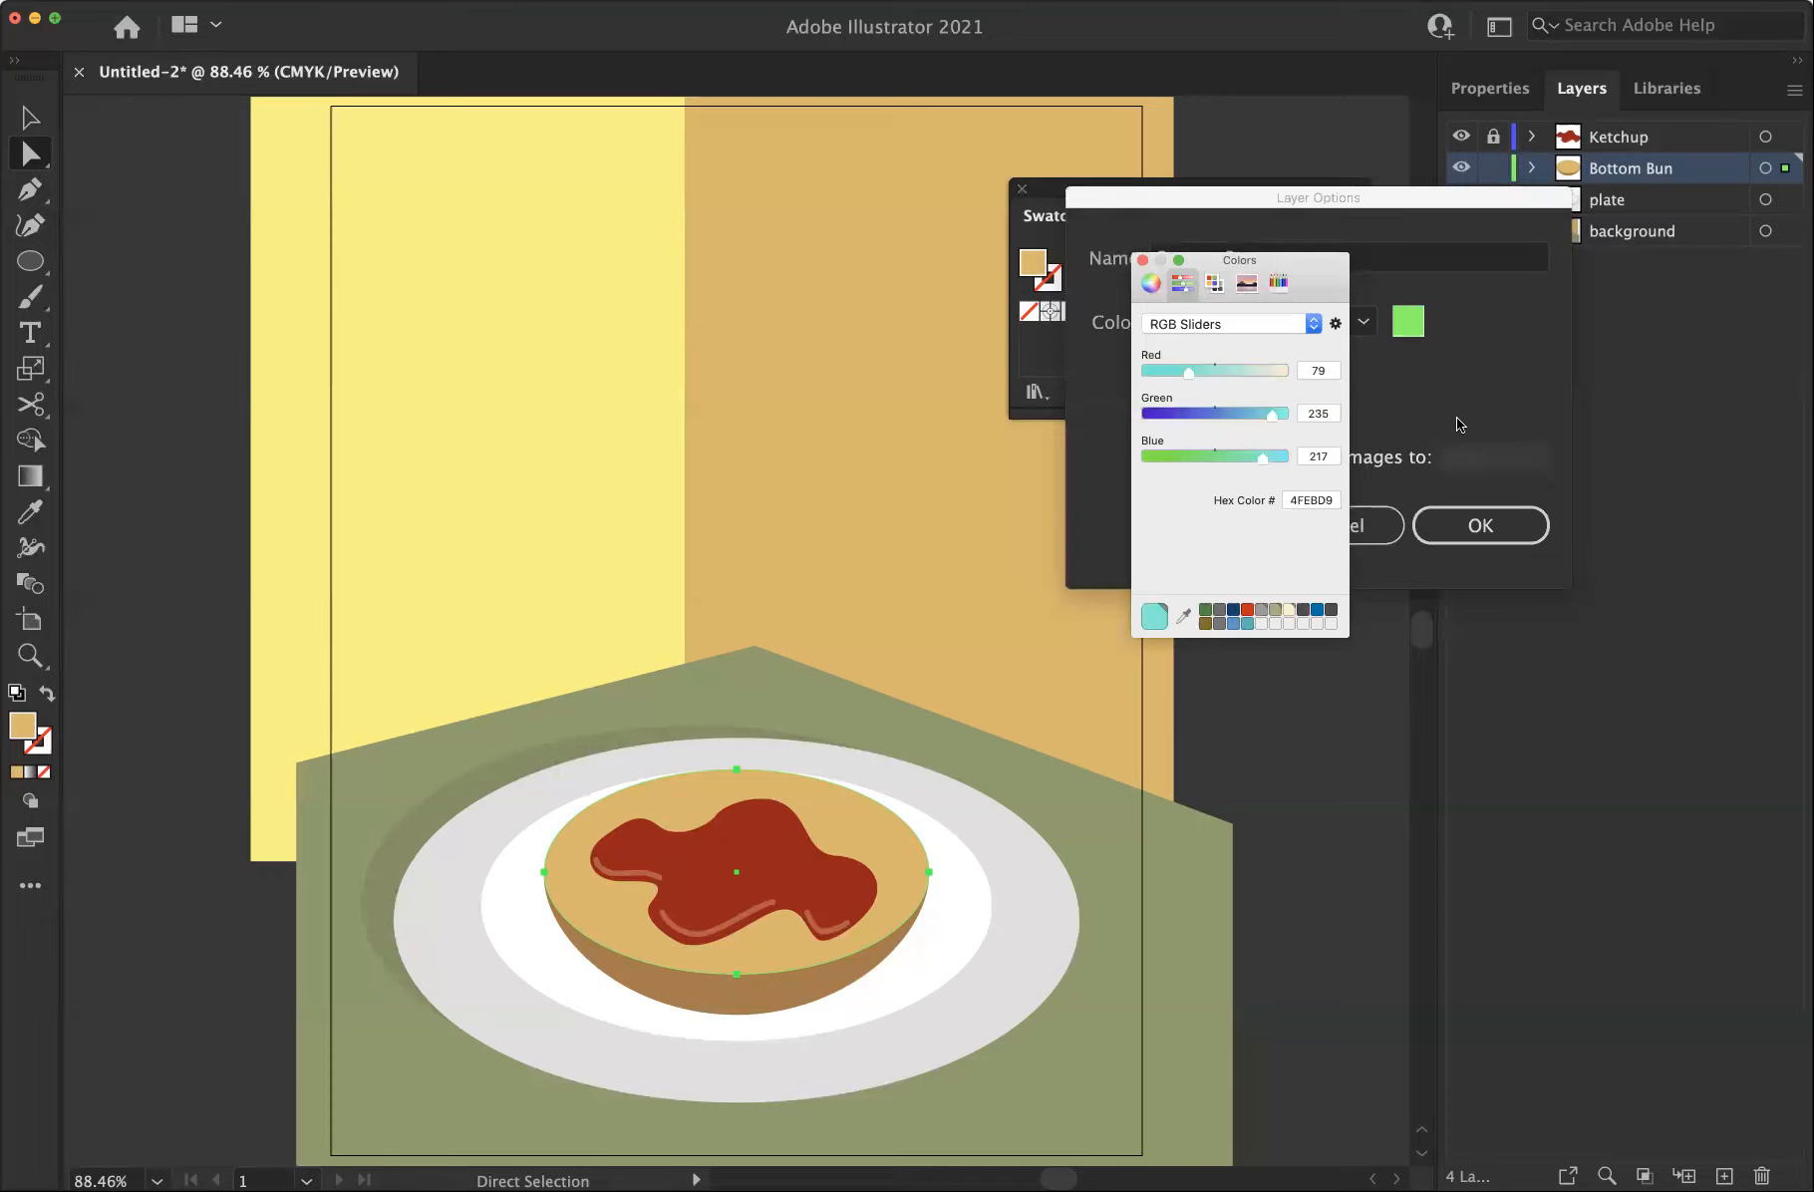
left_click(1142, 260)
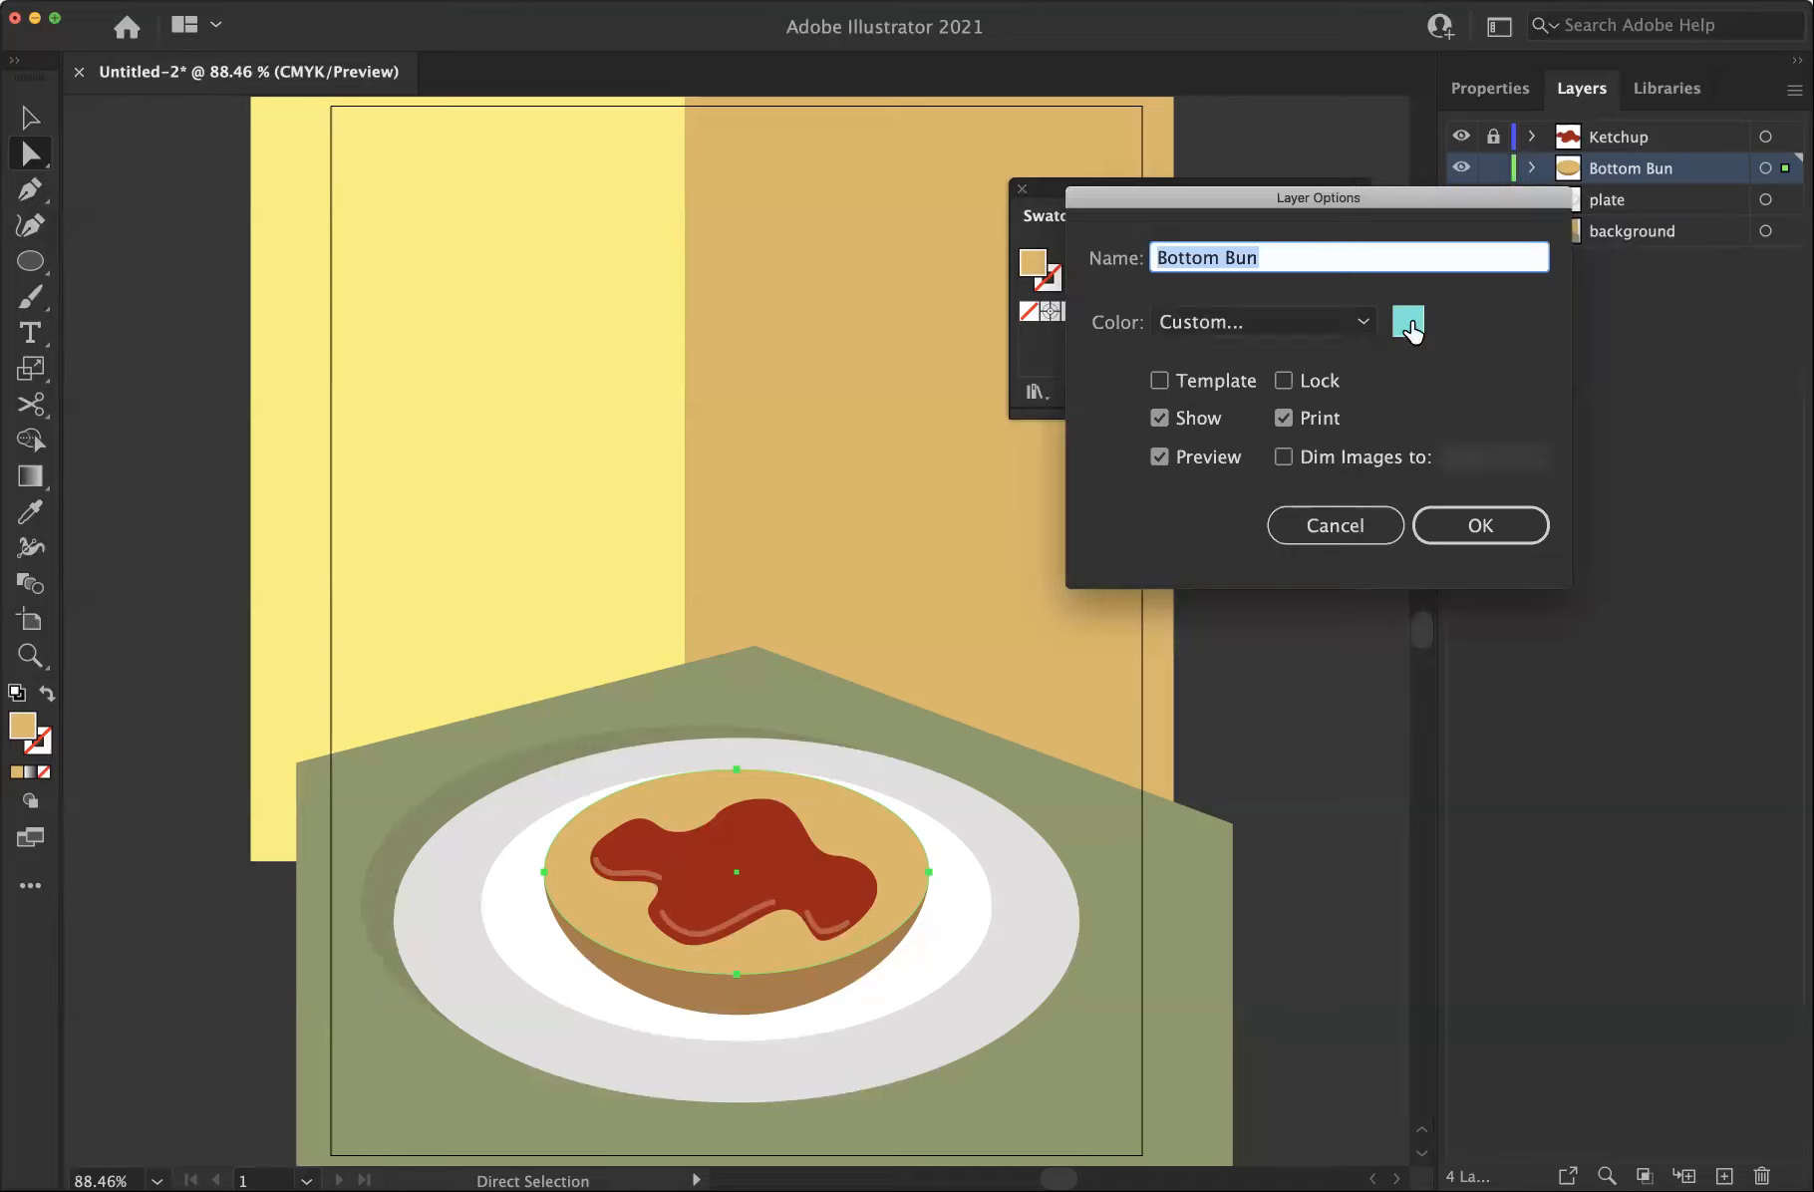
left_click(1481, 525)
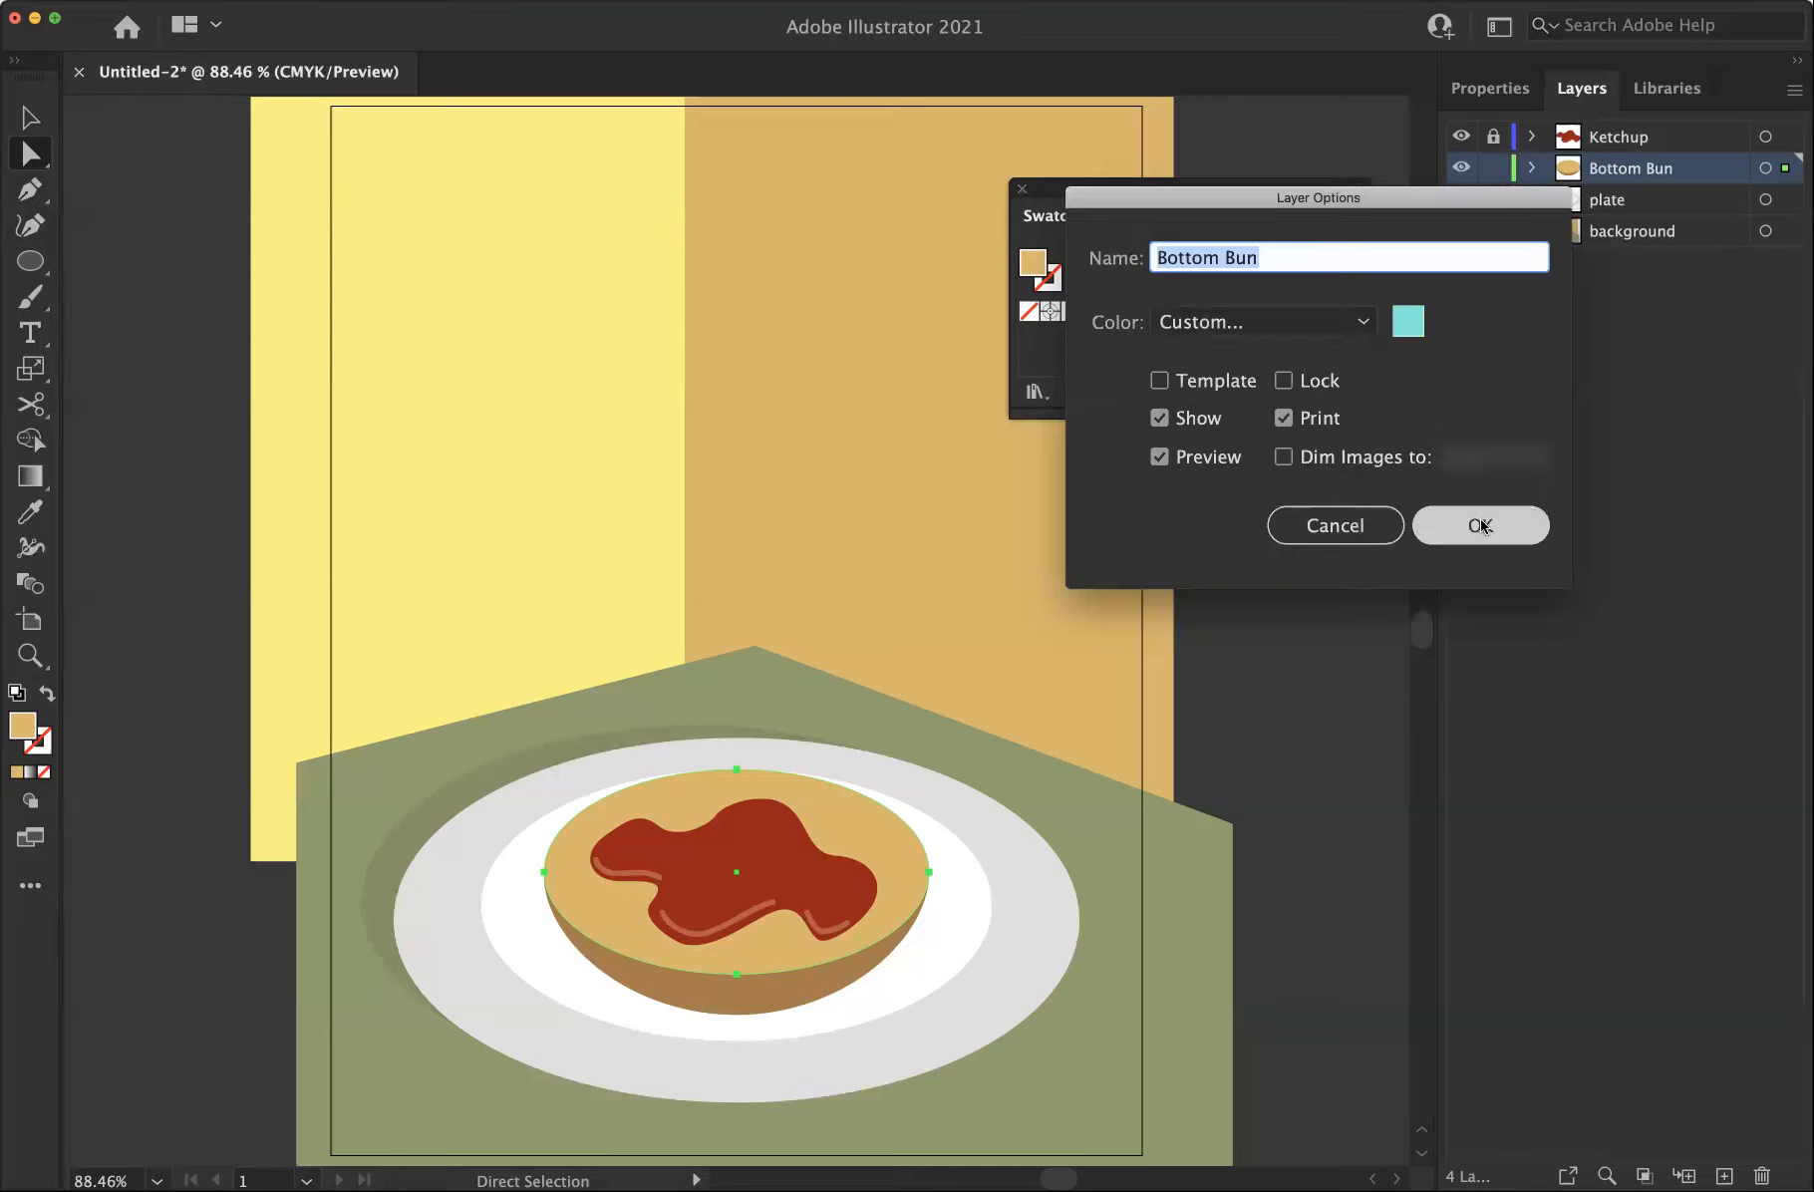
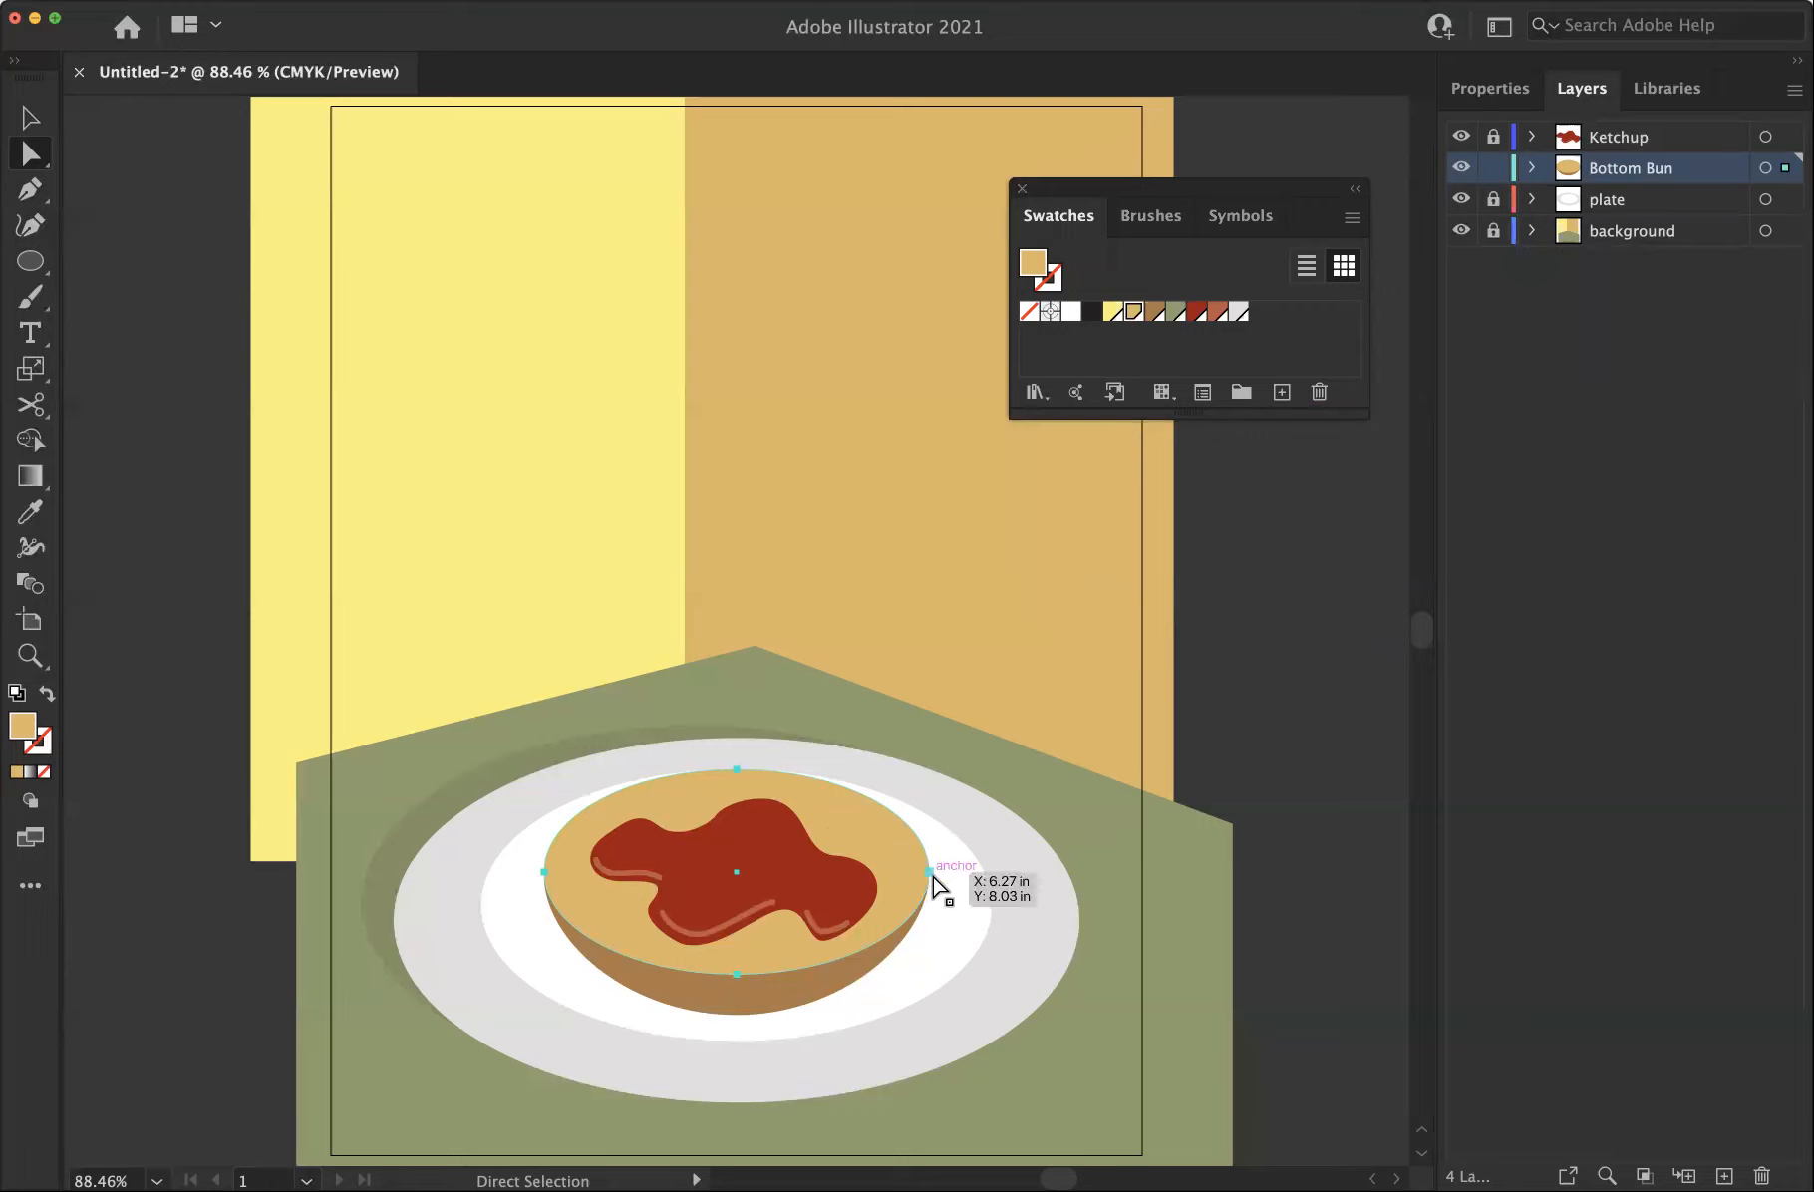
left_click(996, 765)
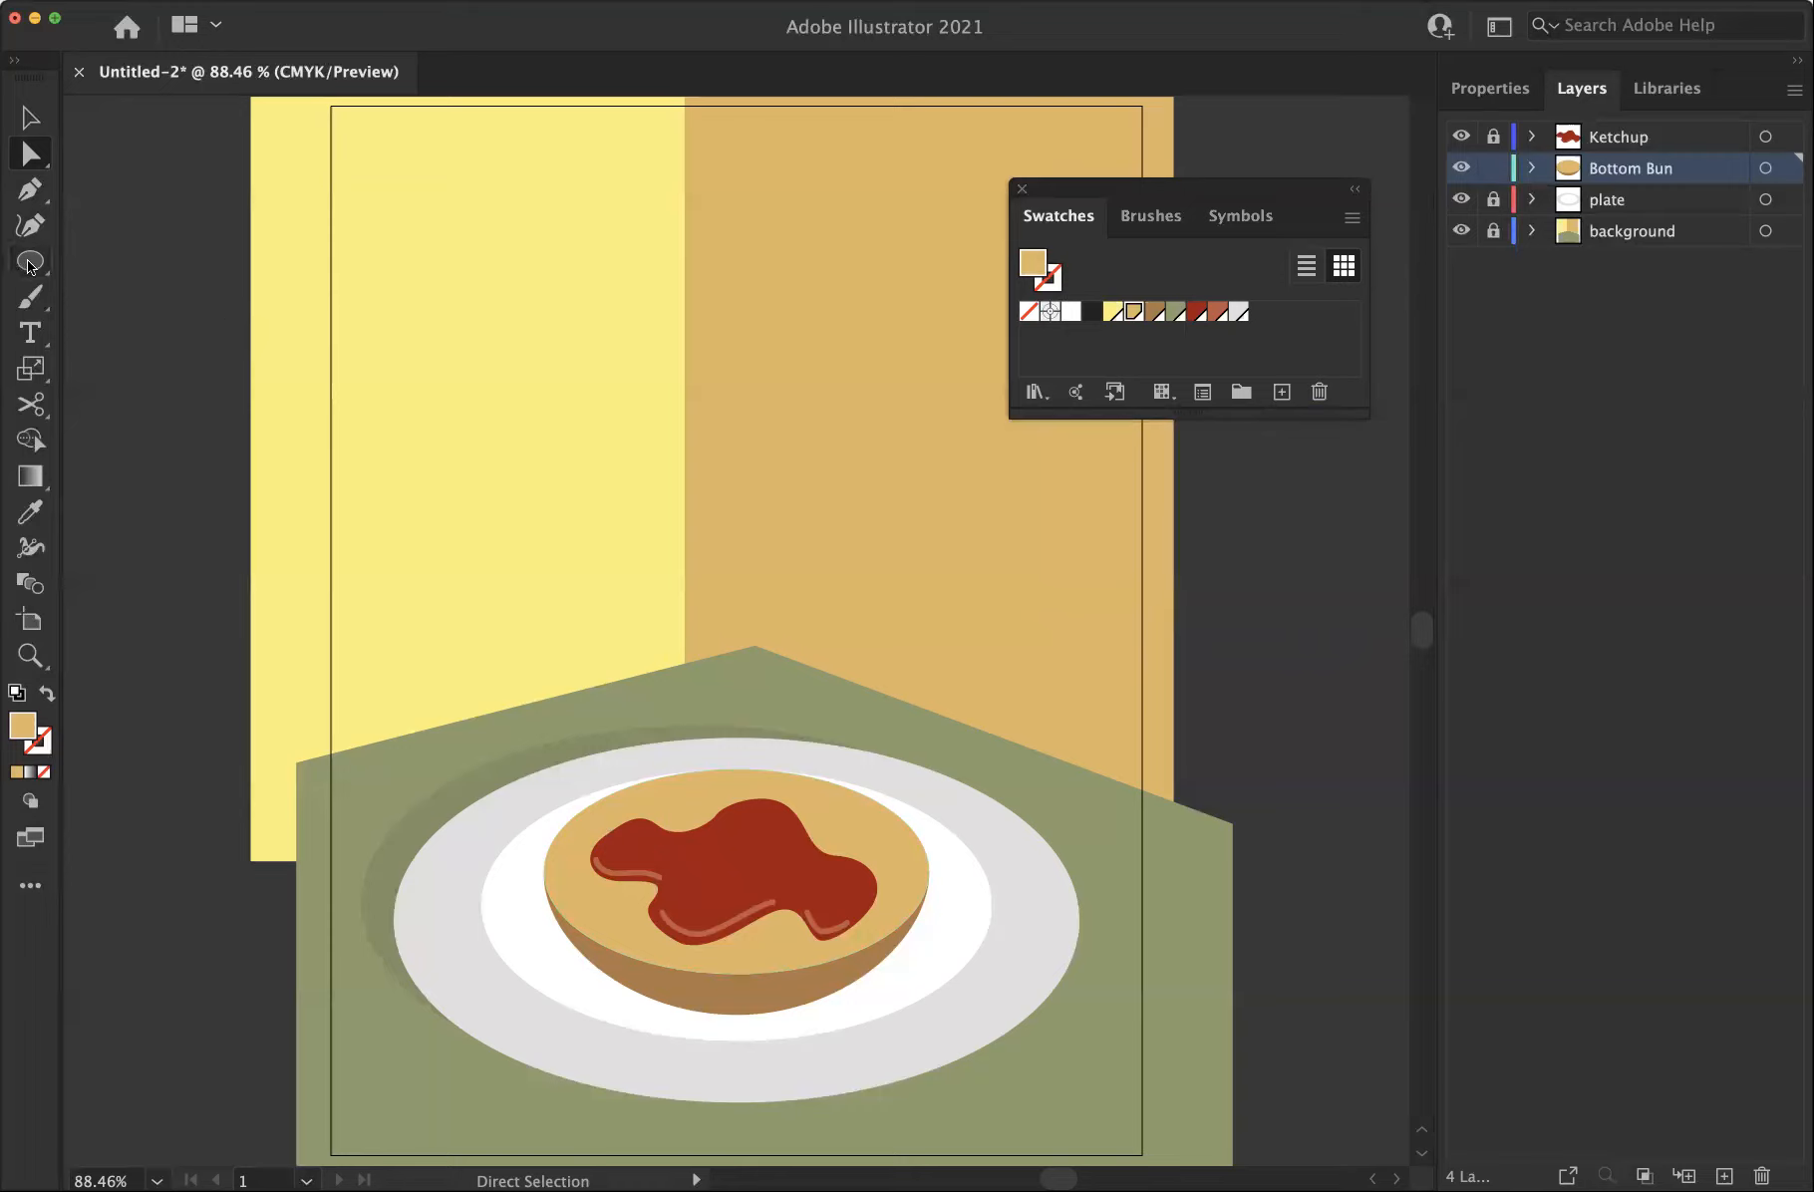
left_click(31, 192)
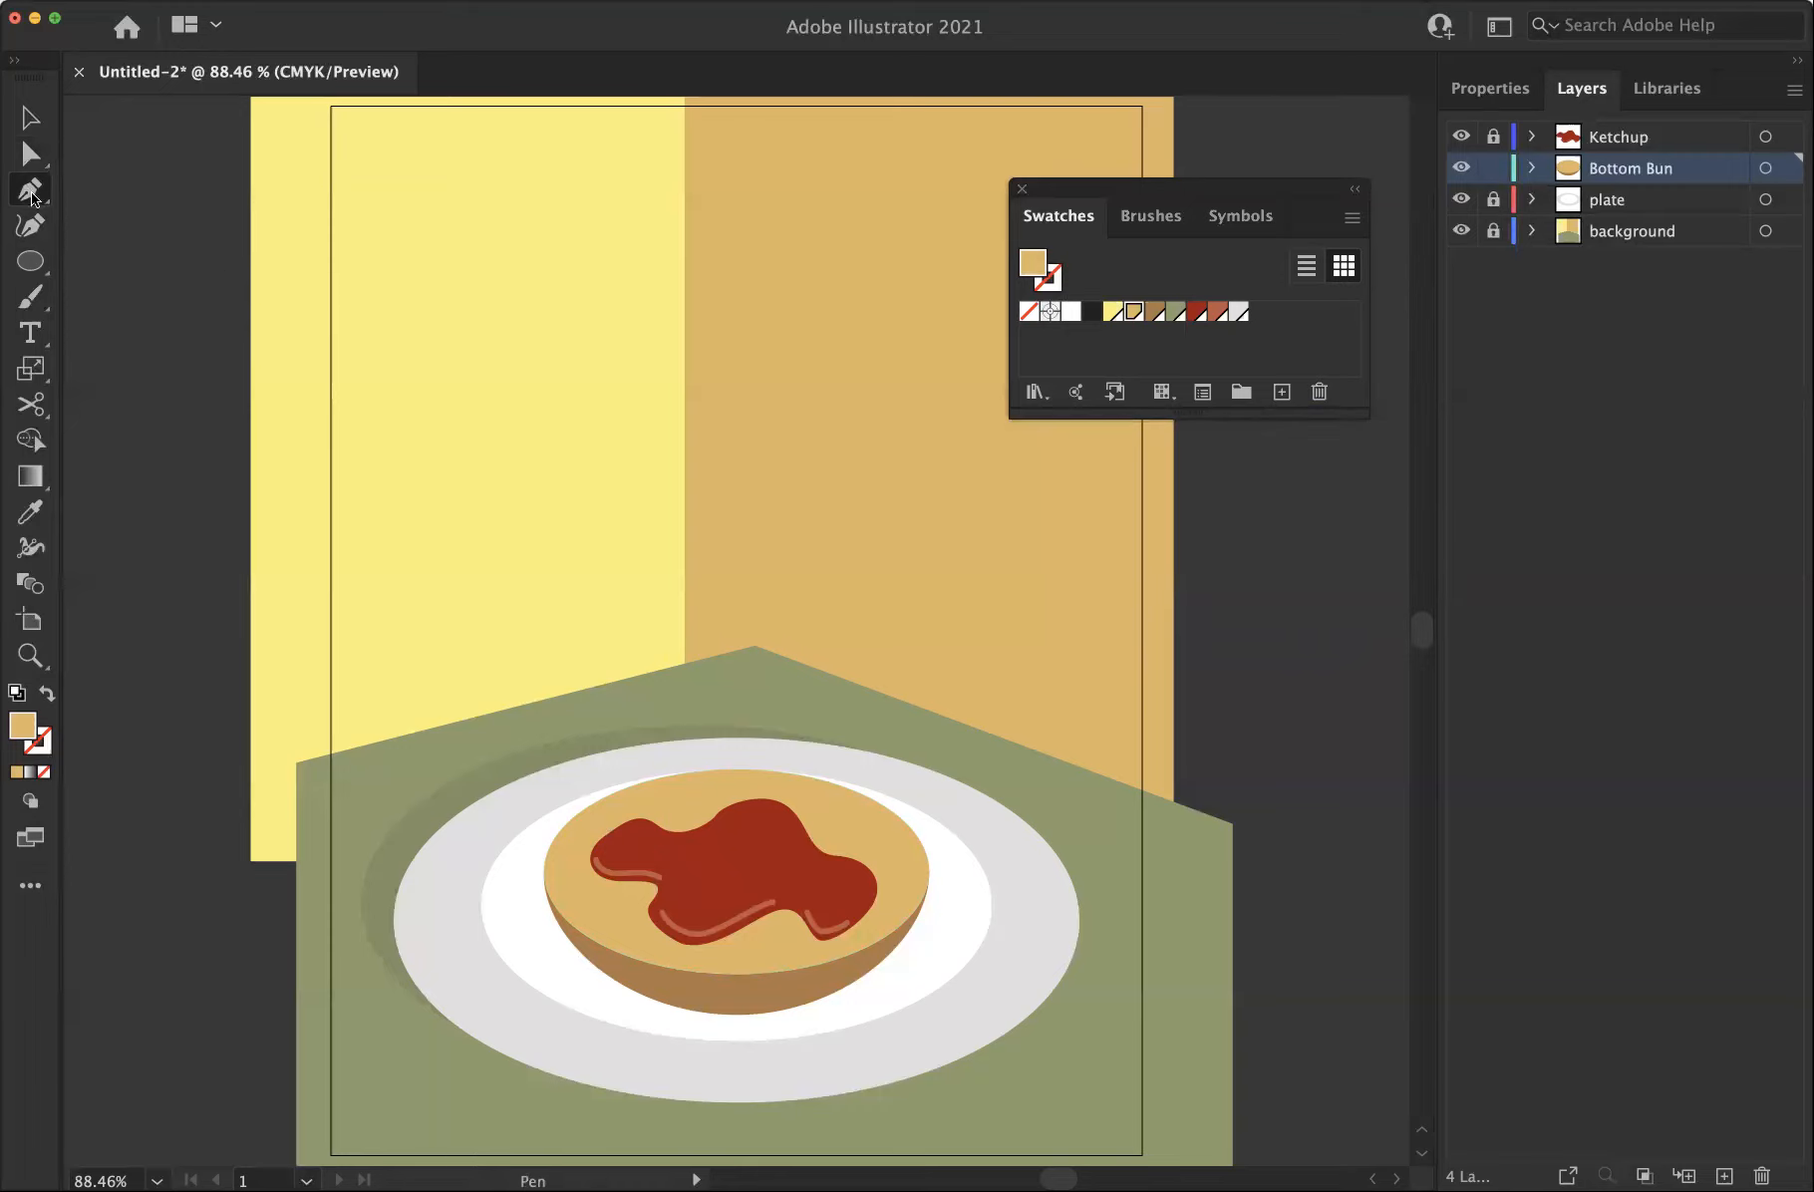
left_click(667, 763)
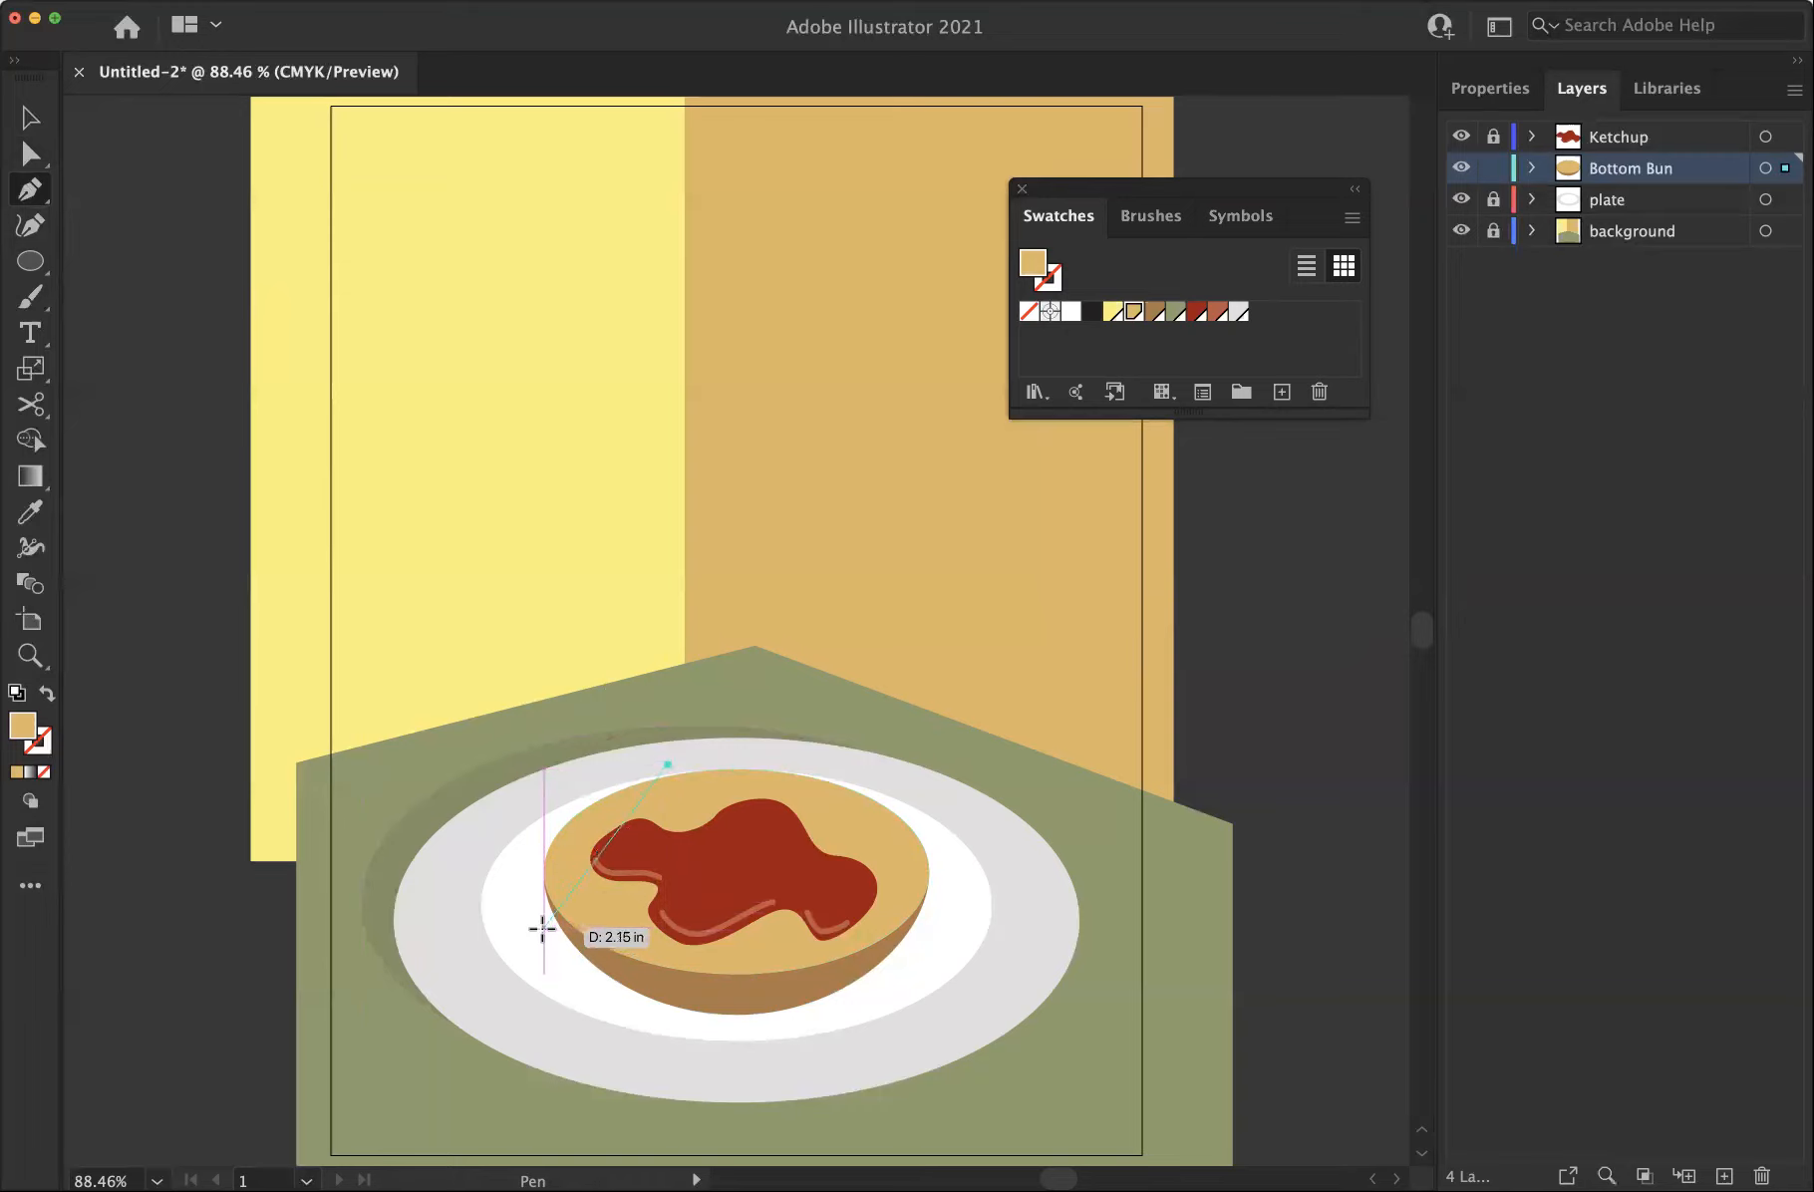
key("super+z")
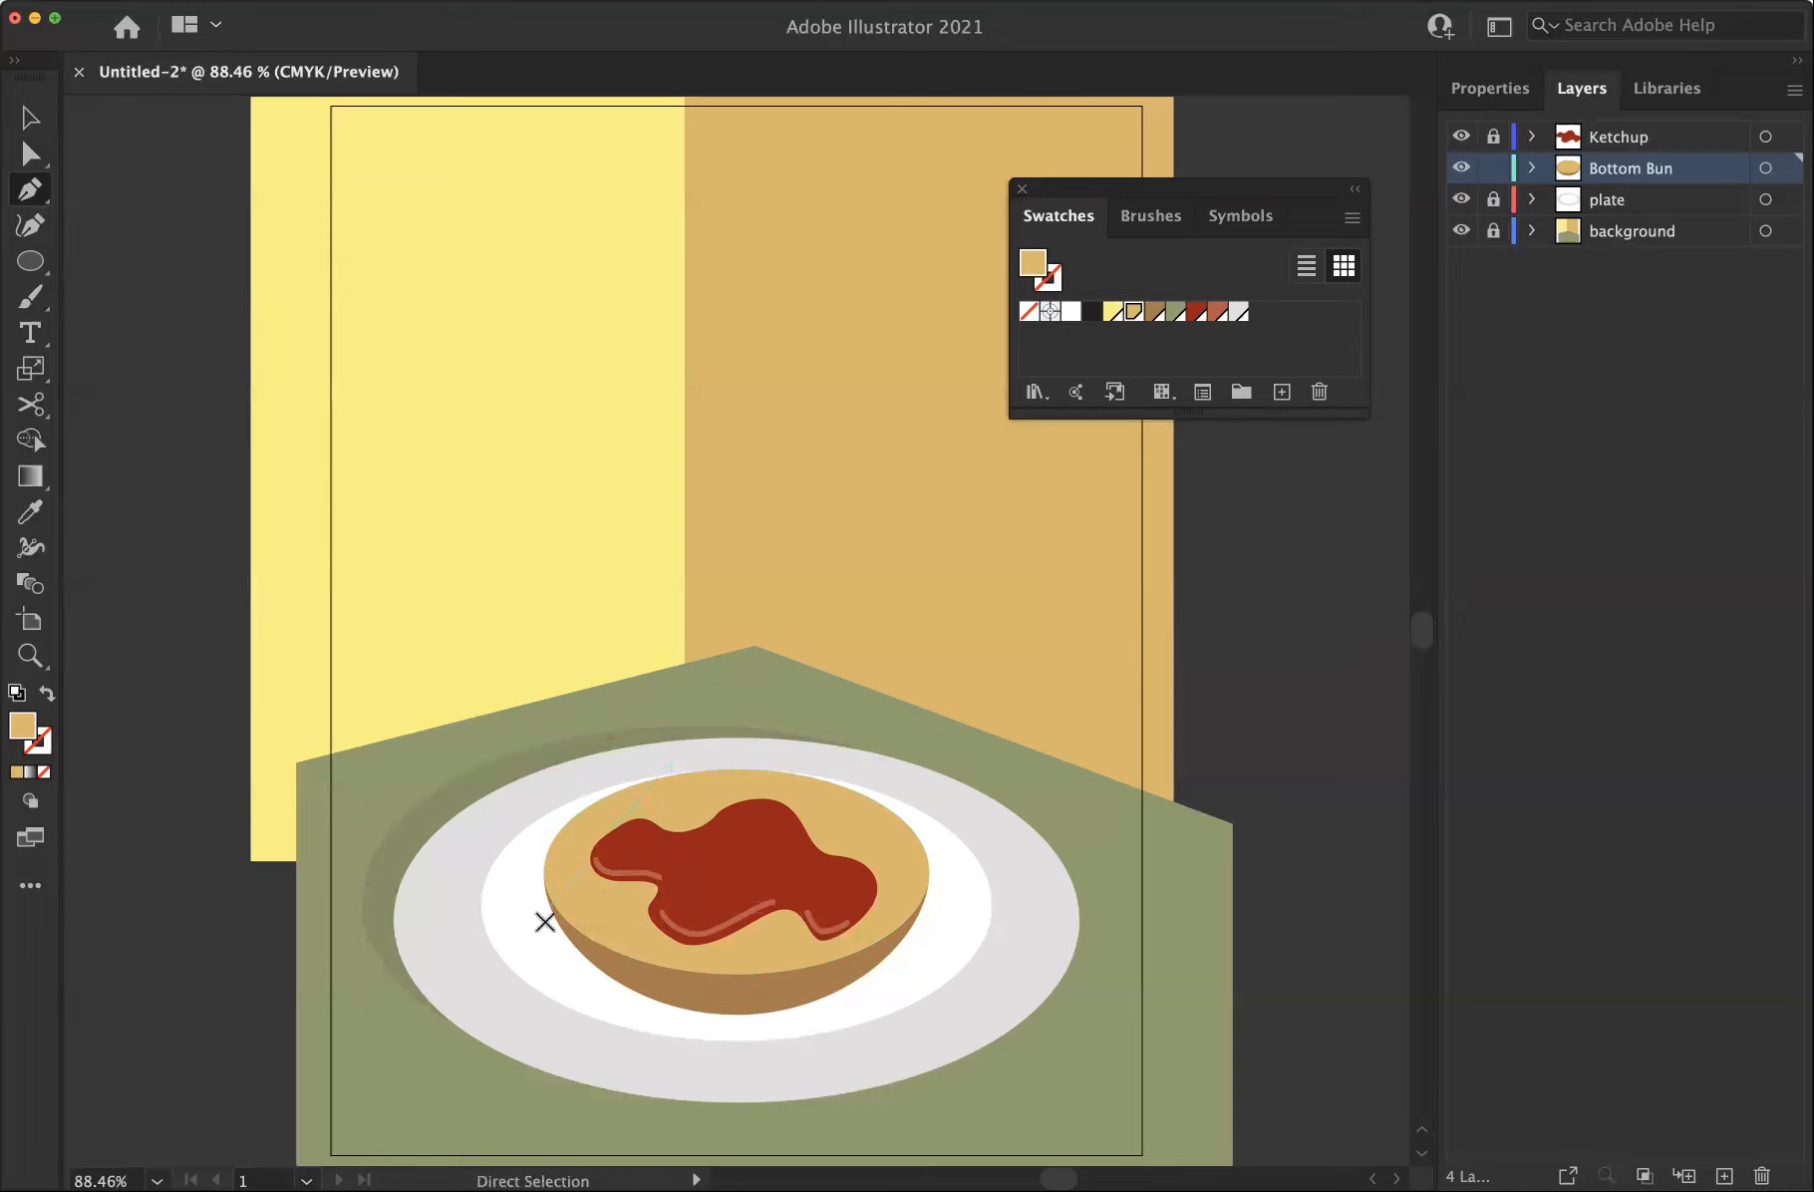
Lock the Bottom Bun layer and add a new layer named Cheese above the Ketchup layer
left_click(1654, 132)
left_click(1494, 169)
left_click(1723, 1176)
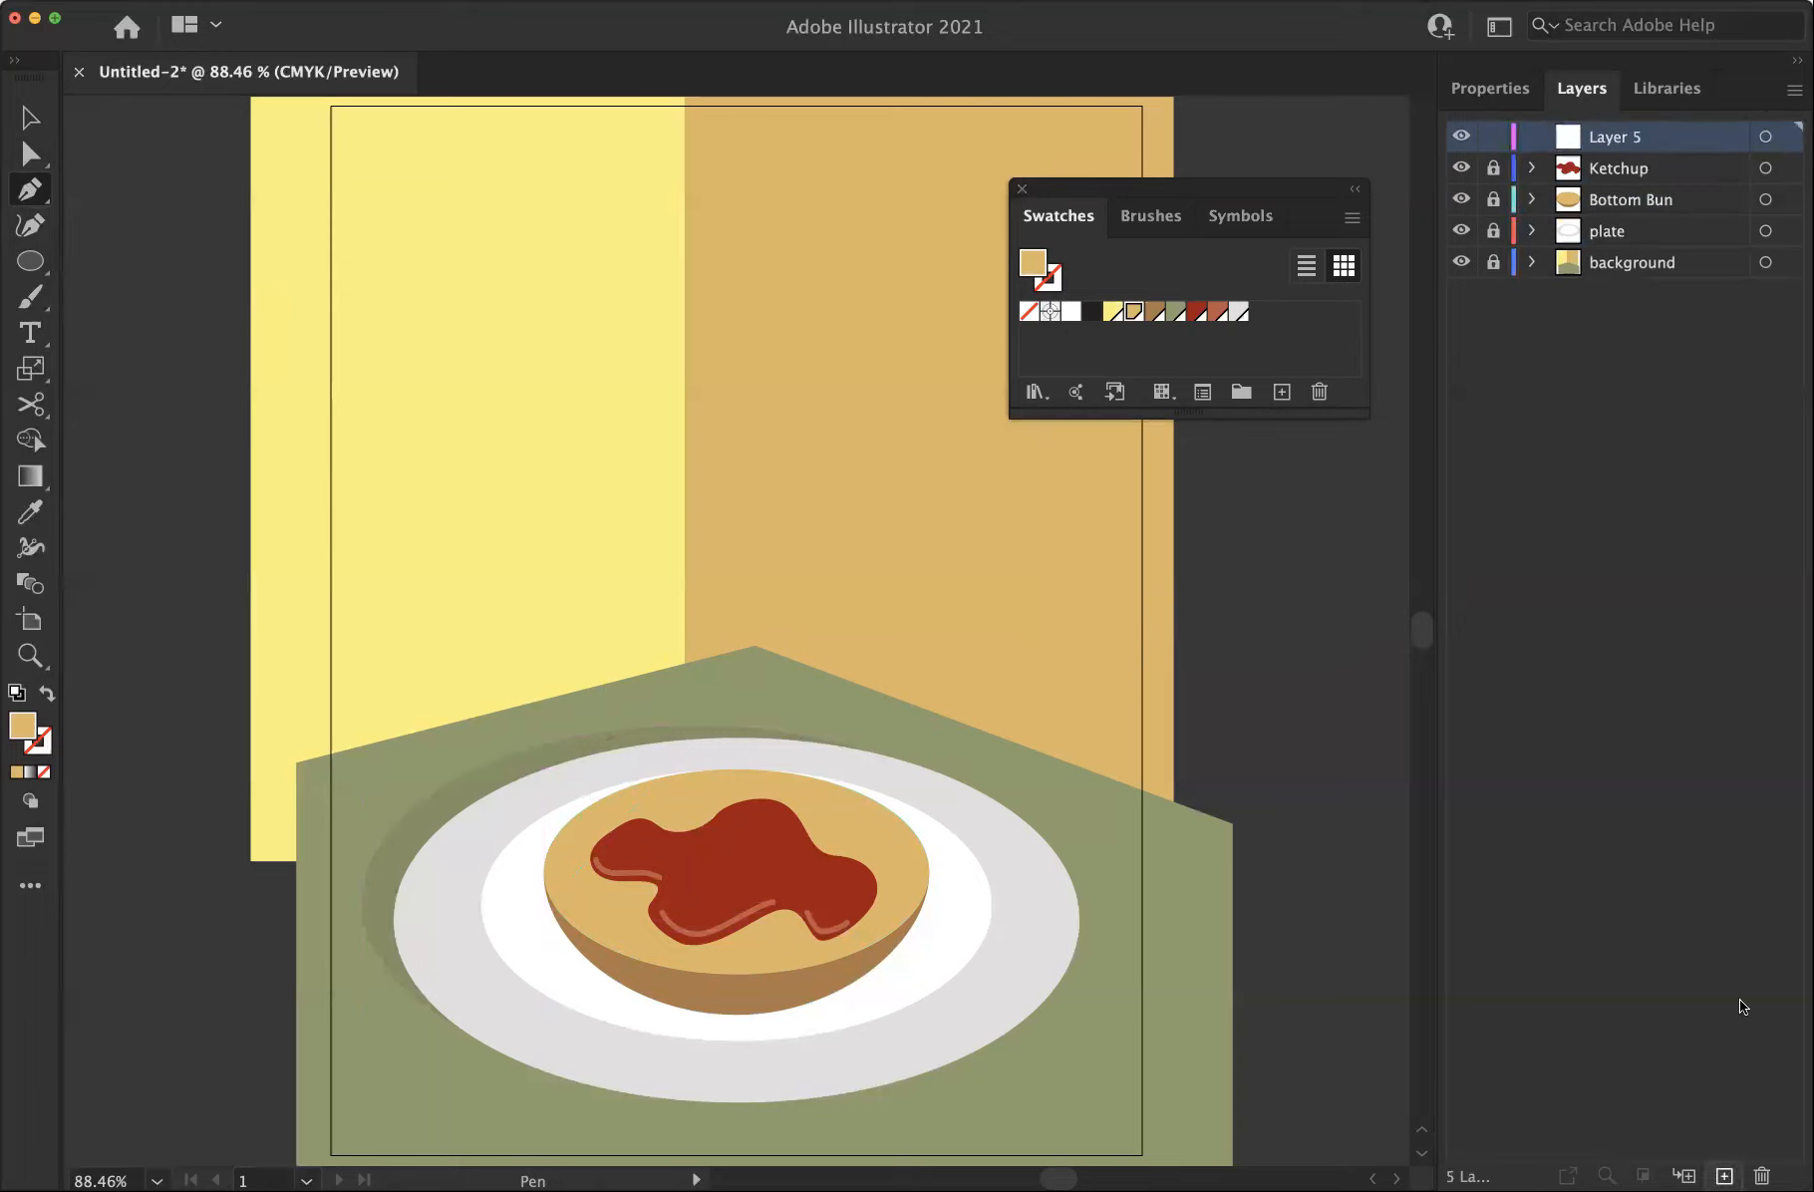
double_click(1616, 138)
type("Chee")
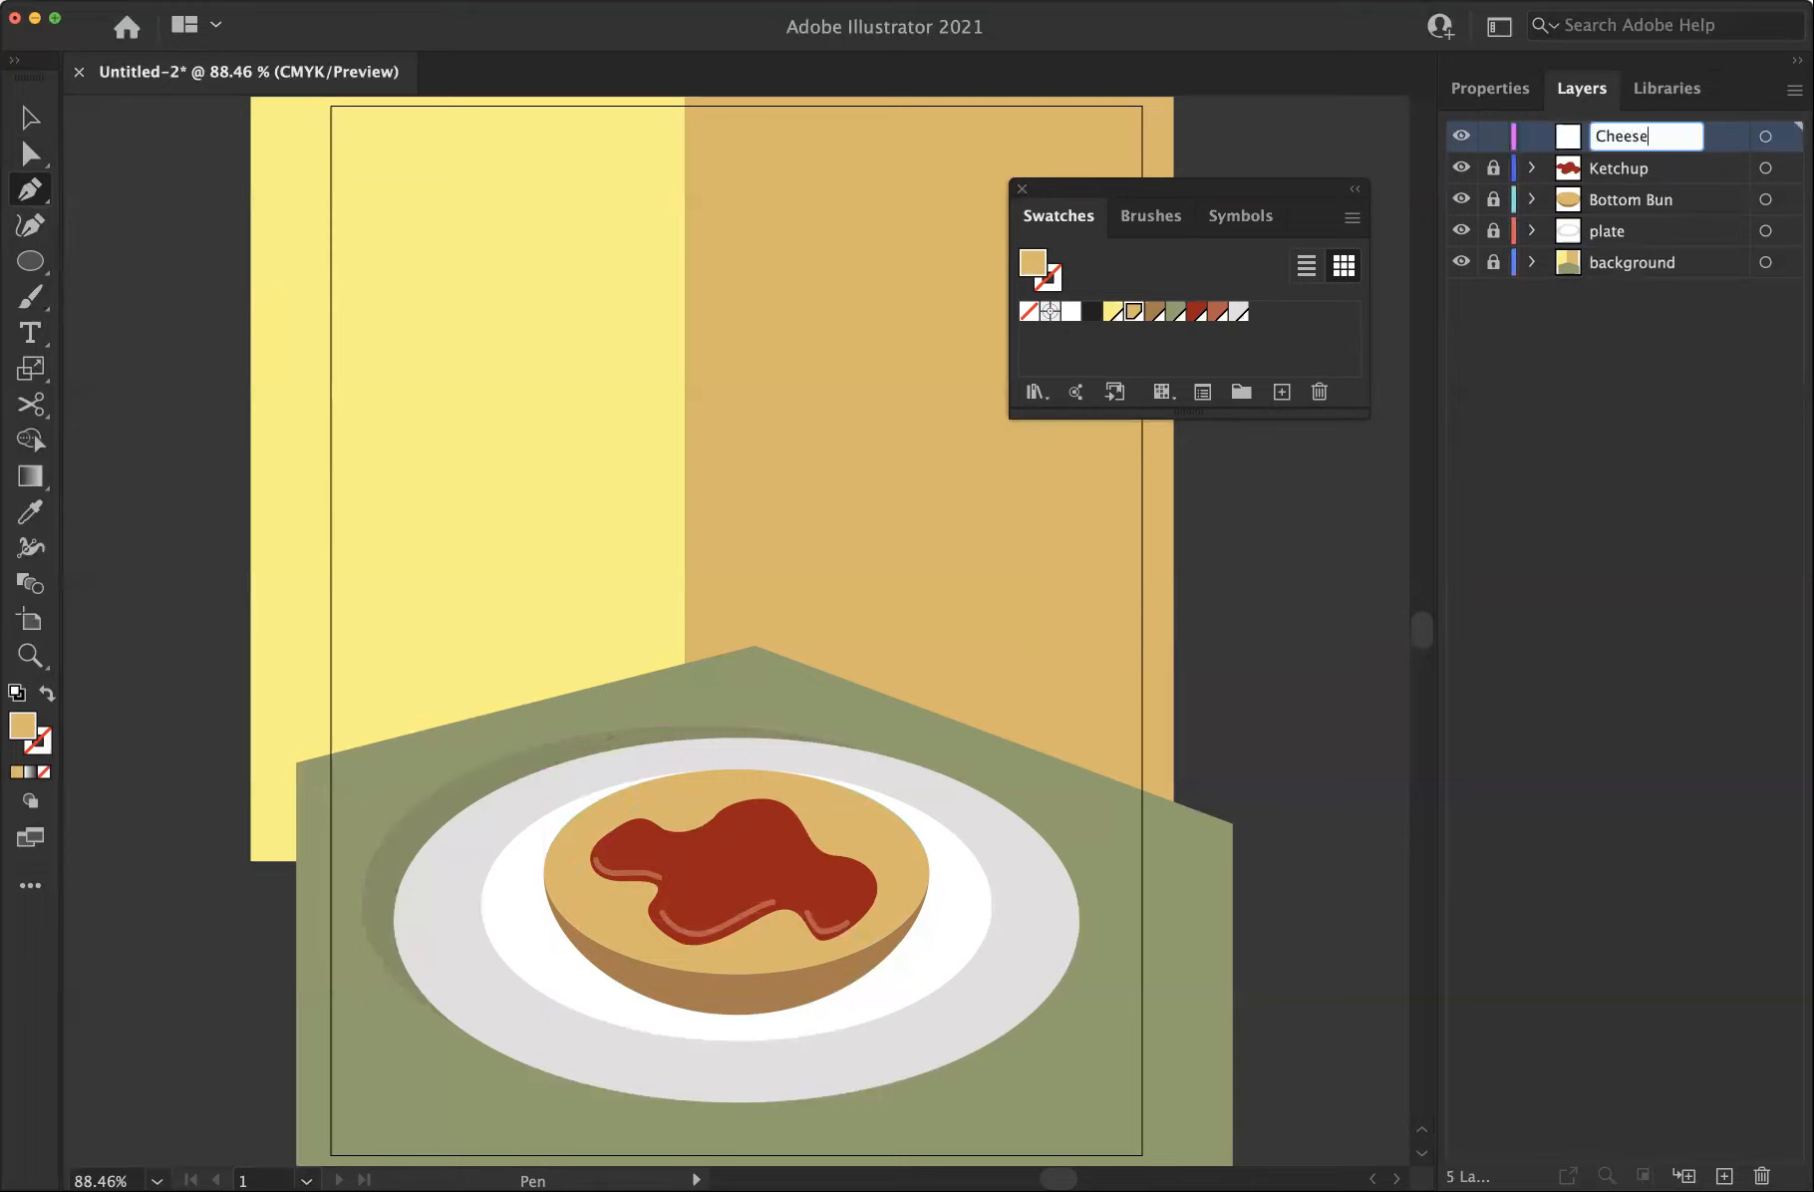
type("se")
key("Return")
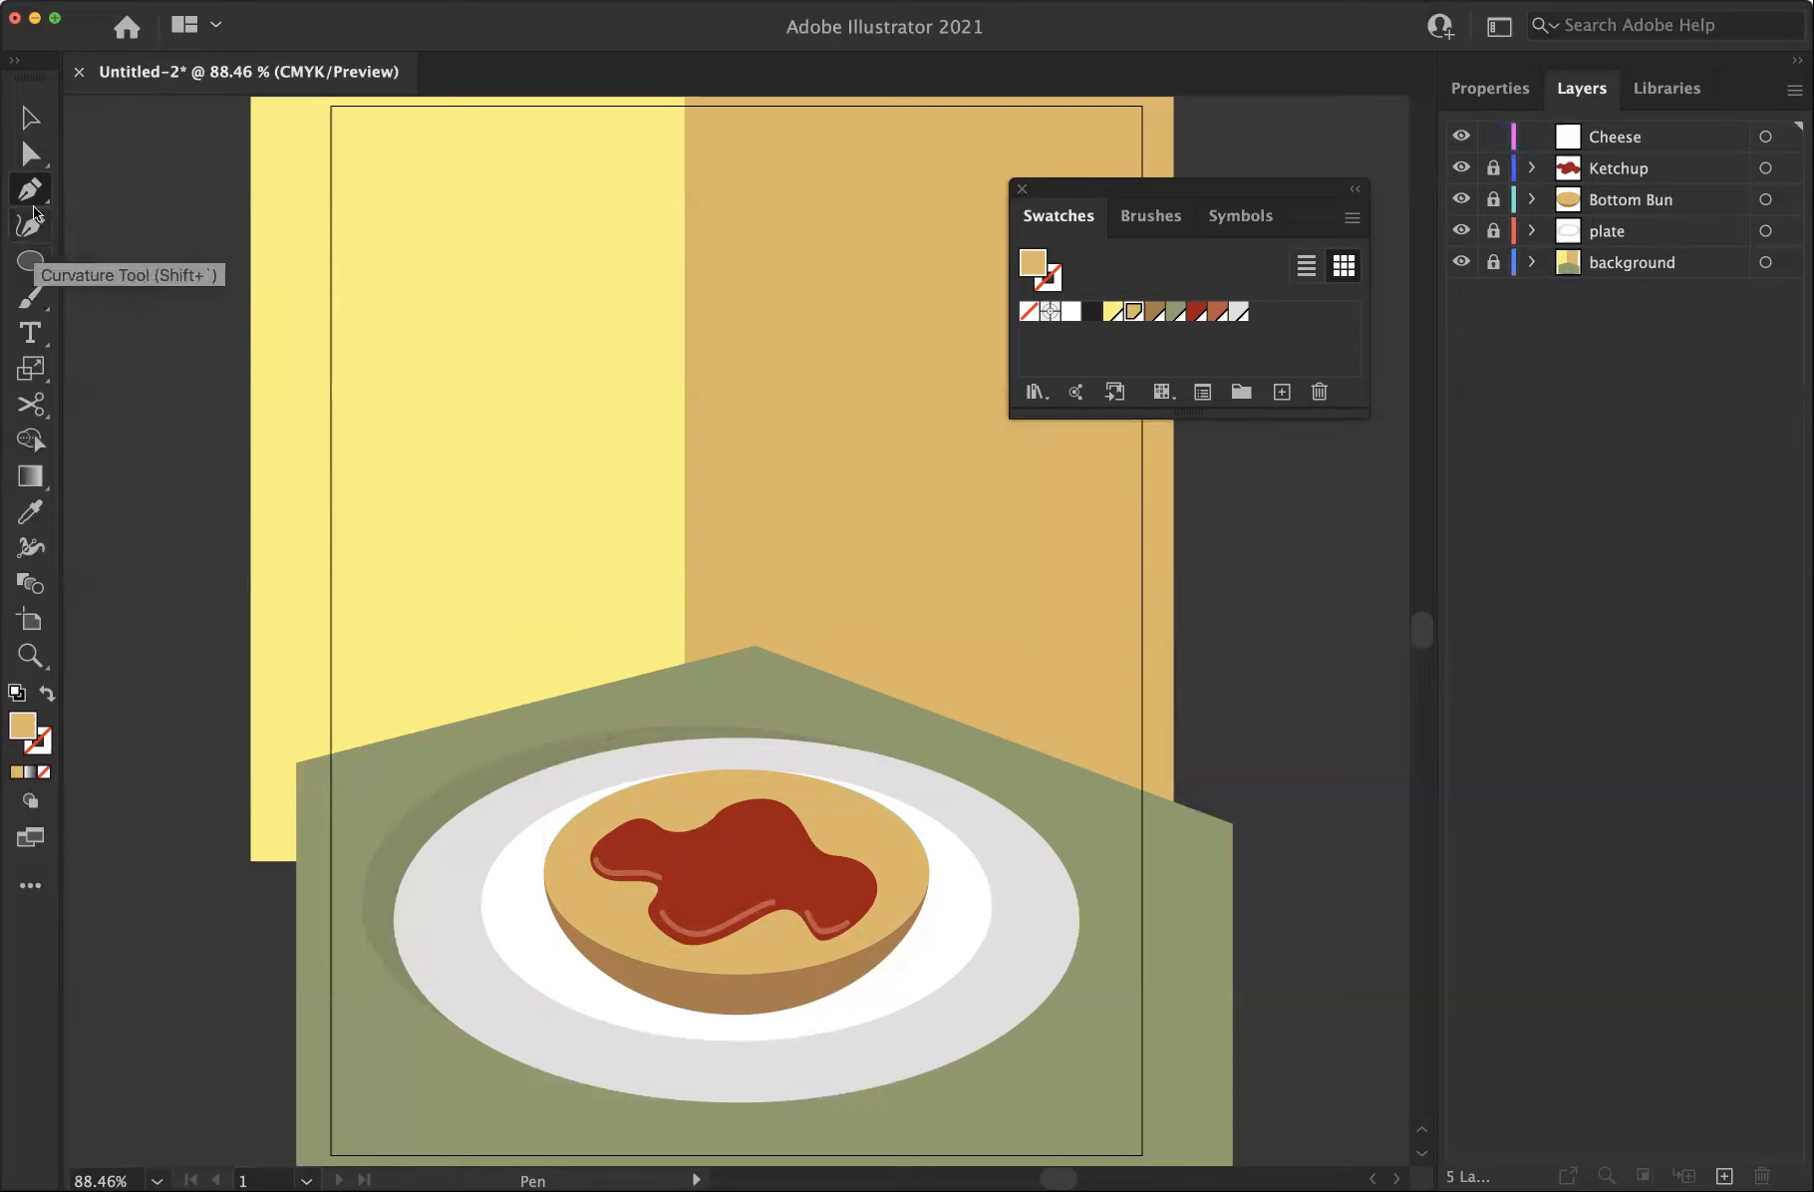
Draw a closed four-cornered cheese slice with the Pen tool, covering most of the bun top and overhanging its front edge
left_click(538, 887)
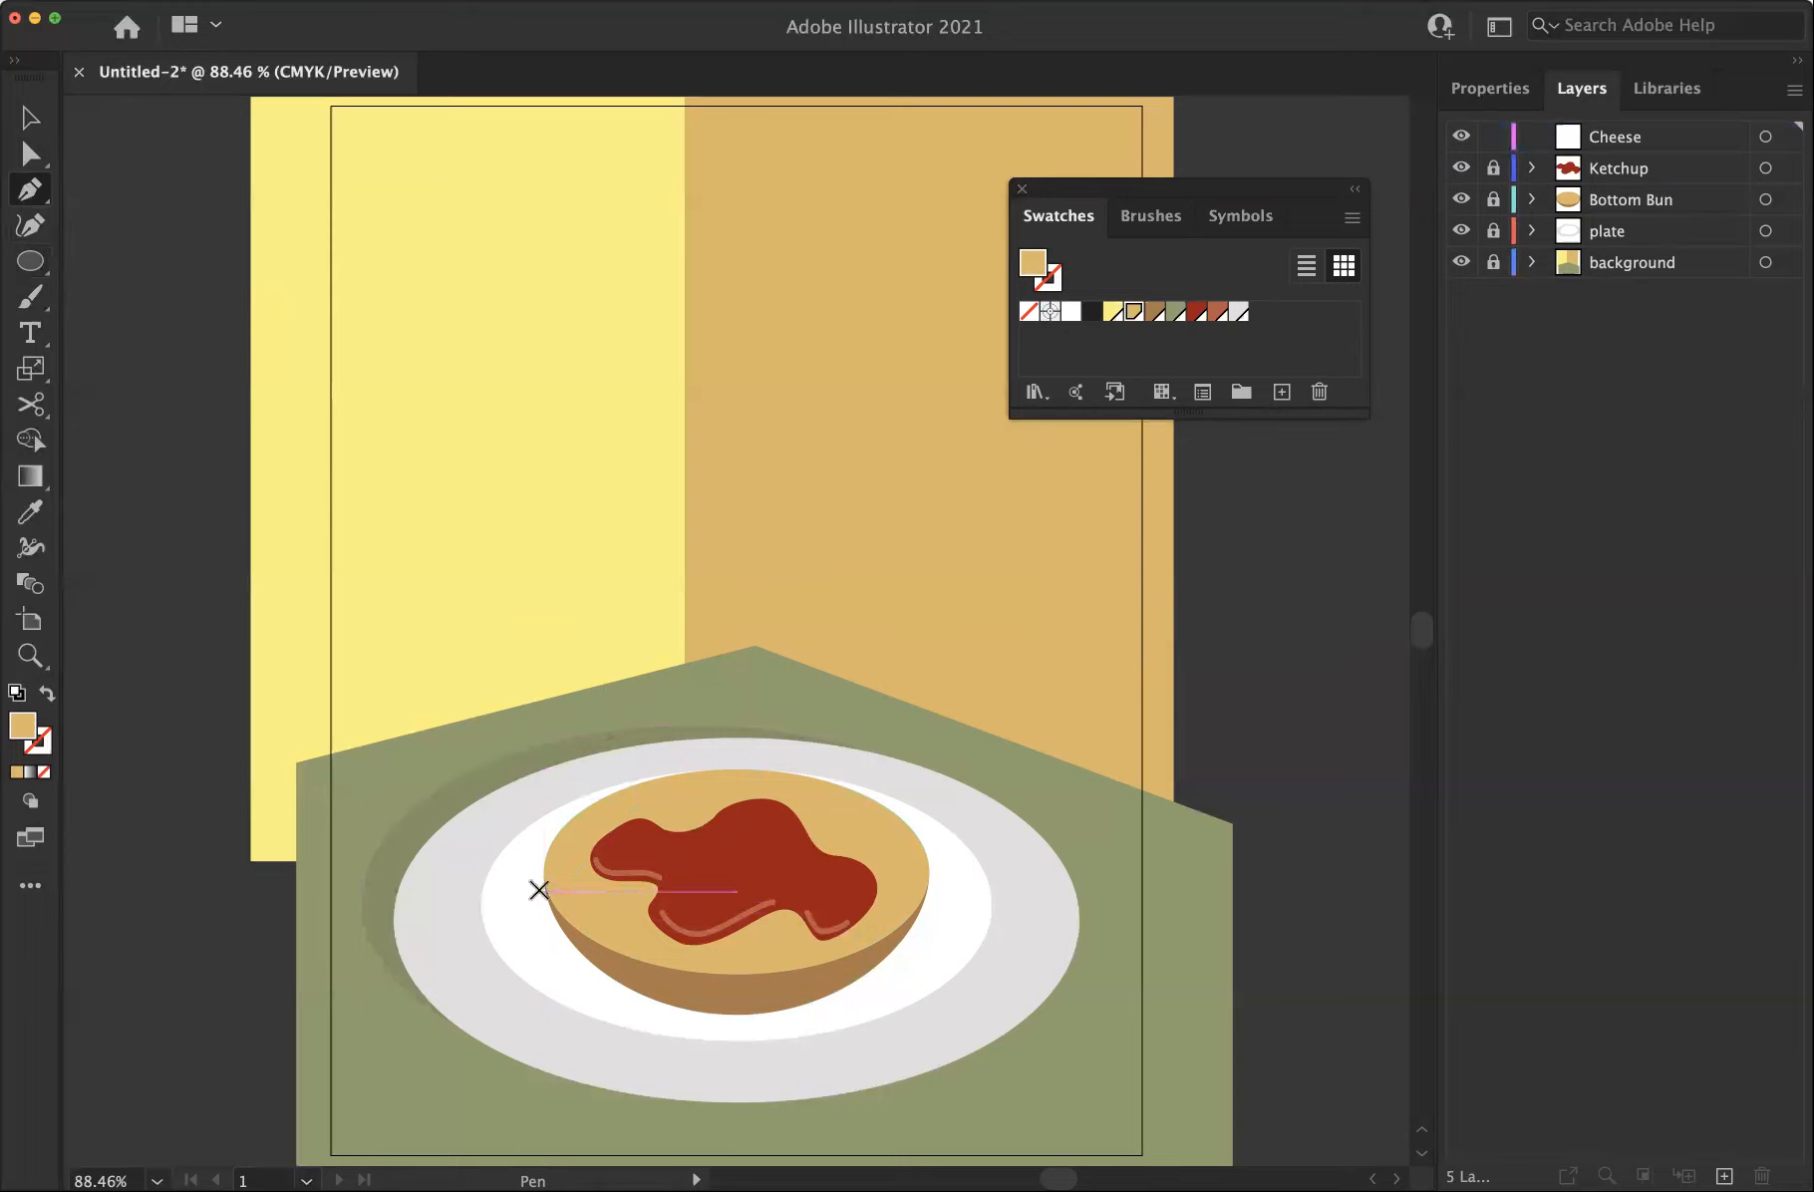
key("super+z")
left_click(540, 892)
left_click(707, 762)
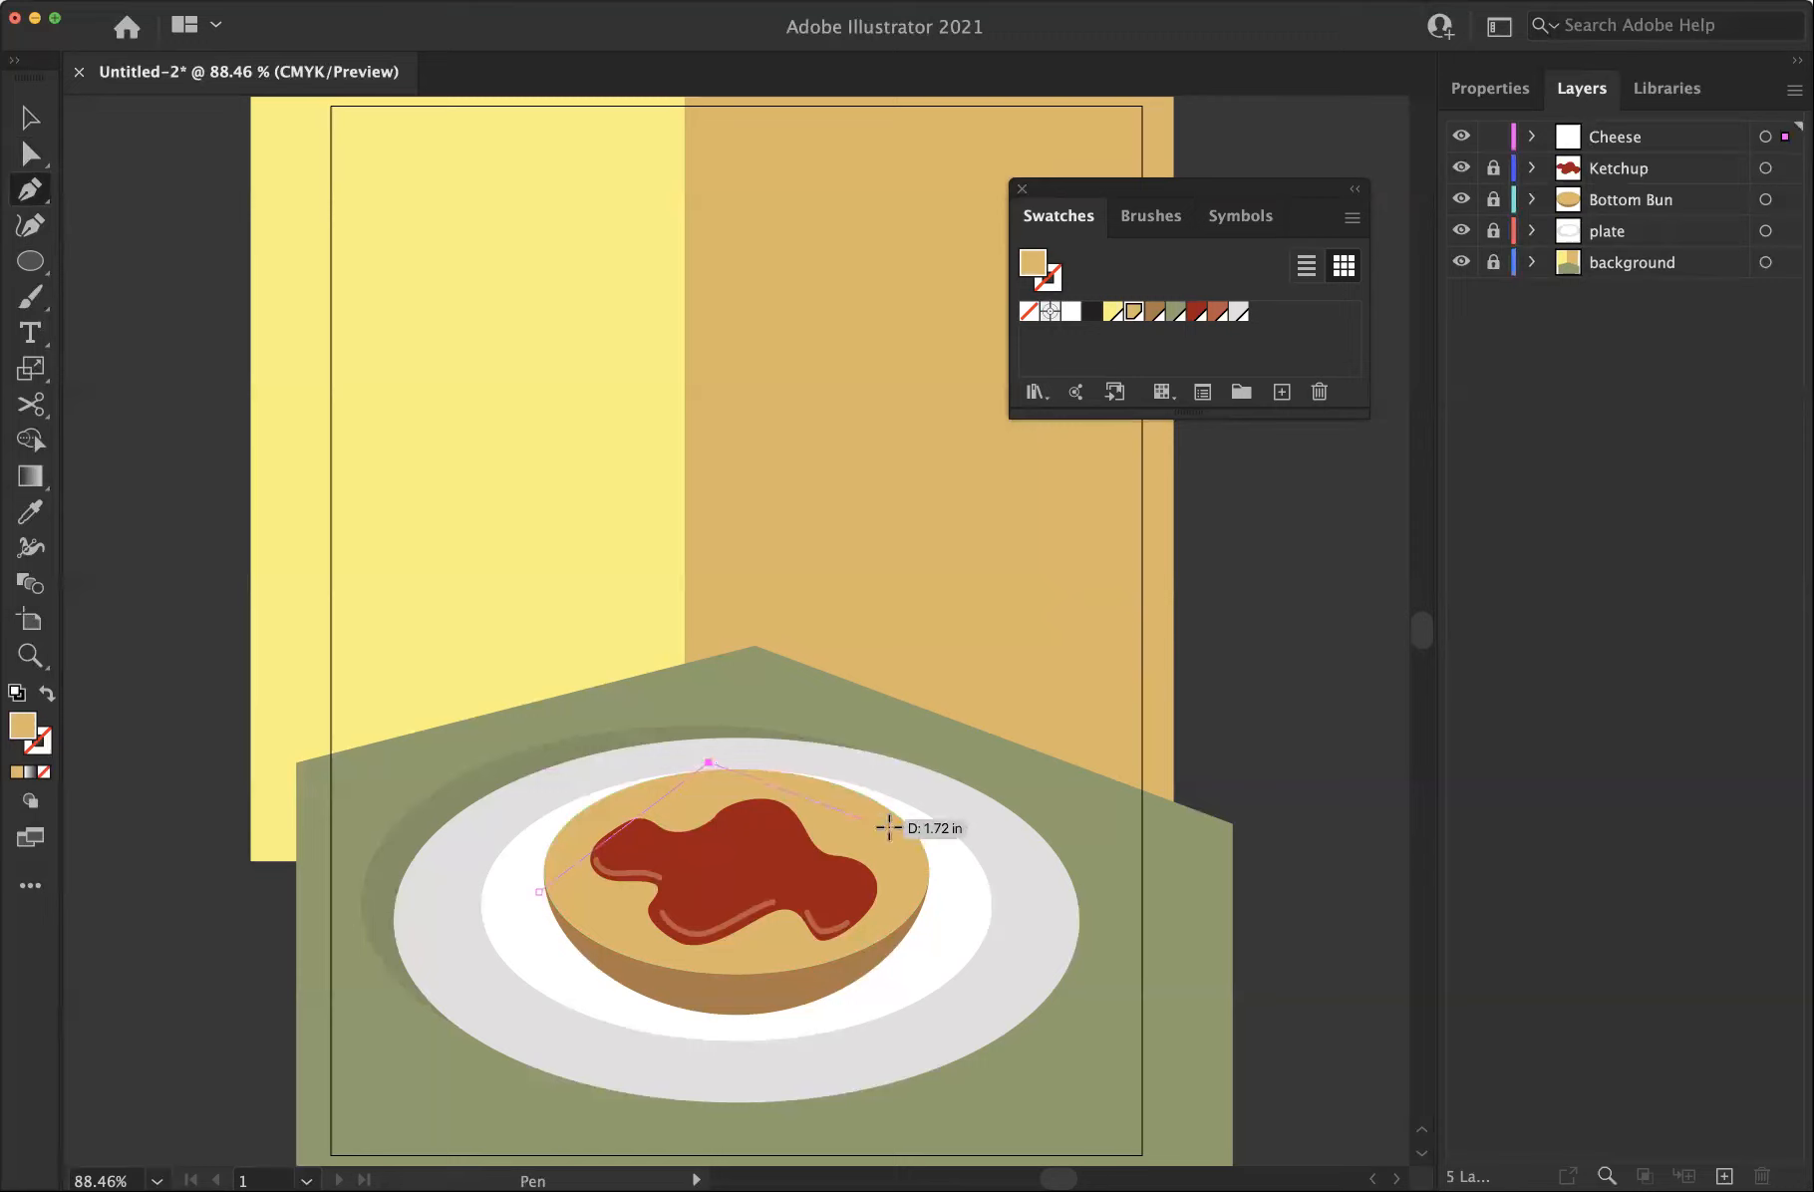
left_click(937, 828)
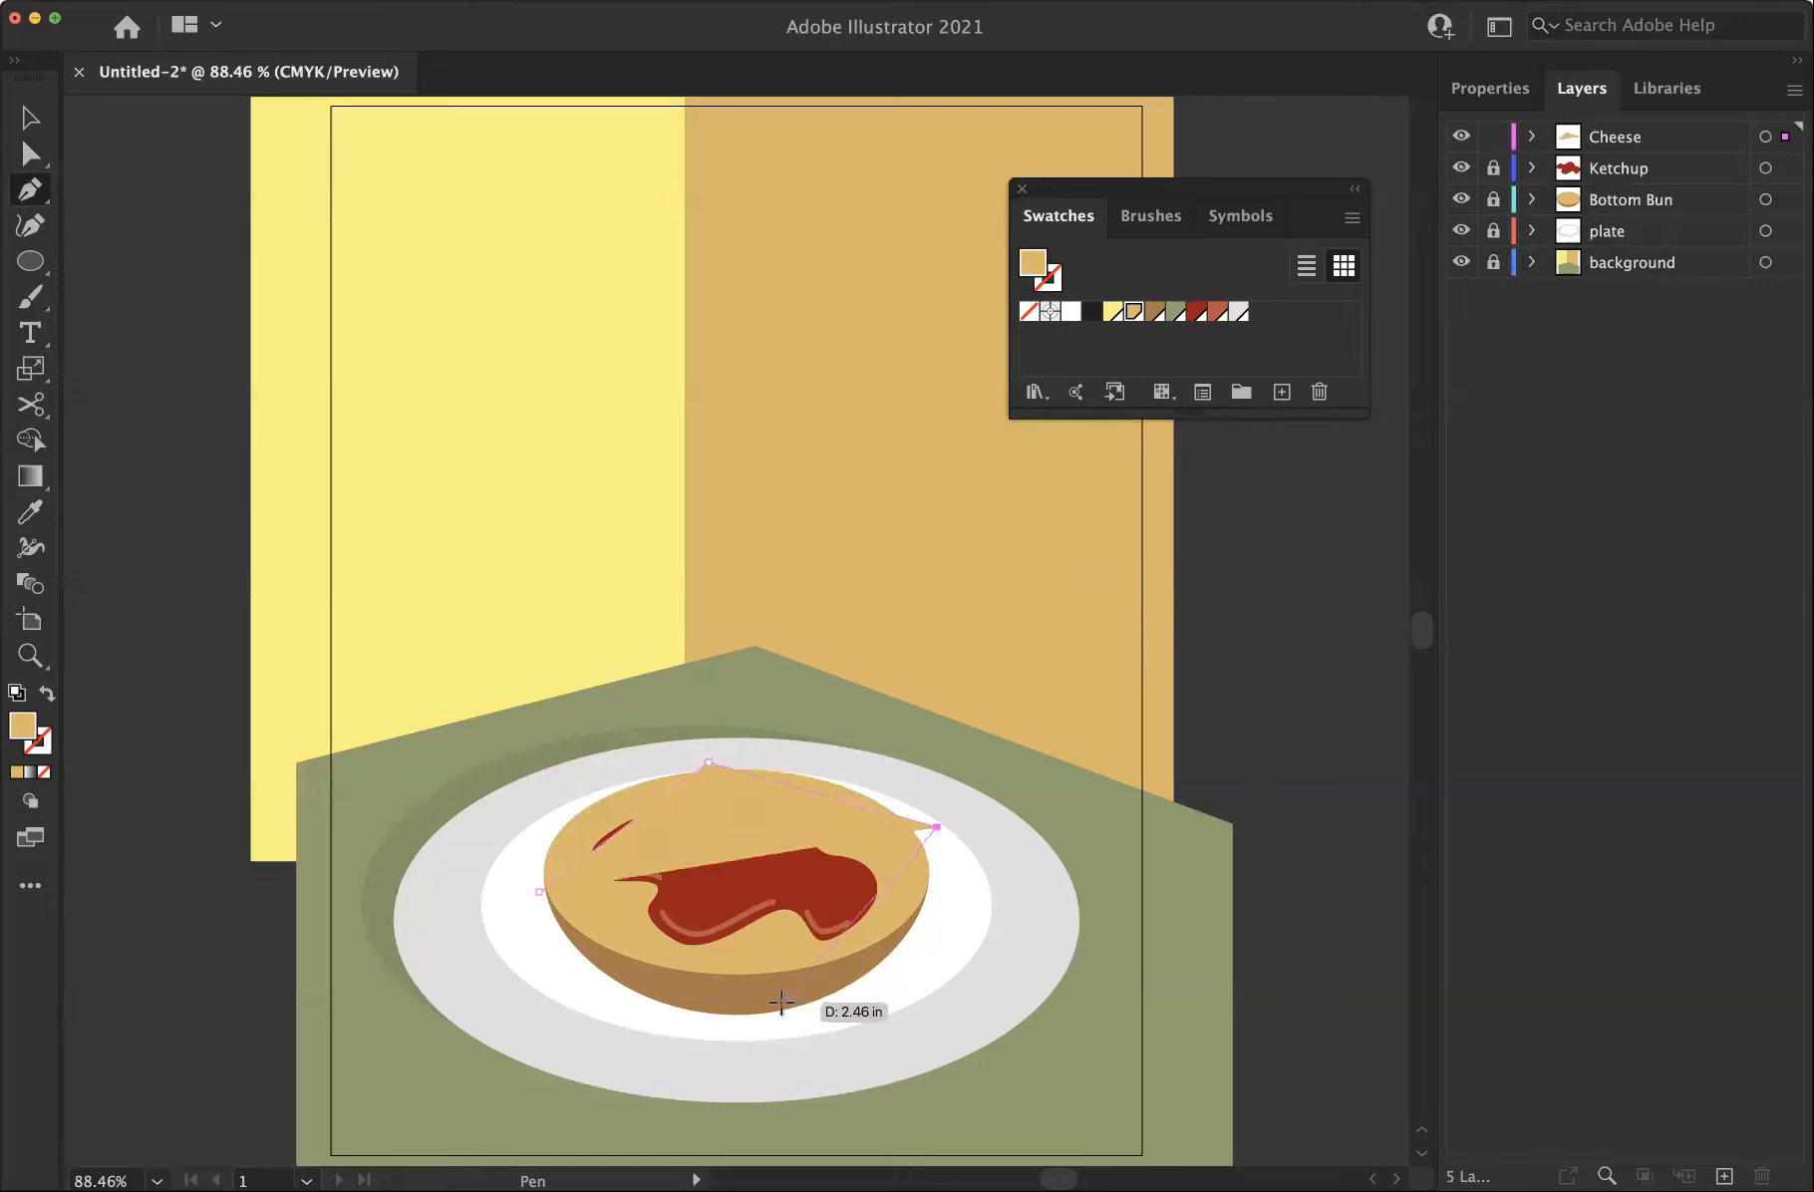
left_click(782, 1002)
left_click(539, 892)
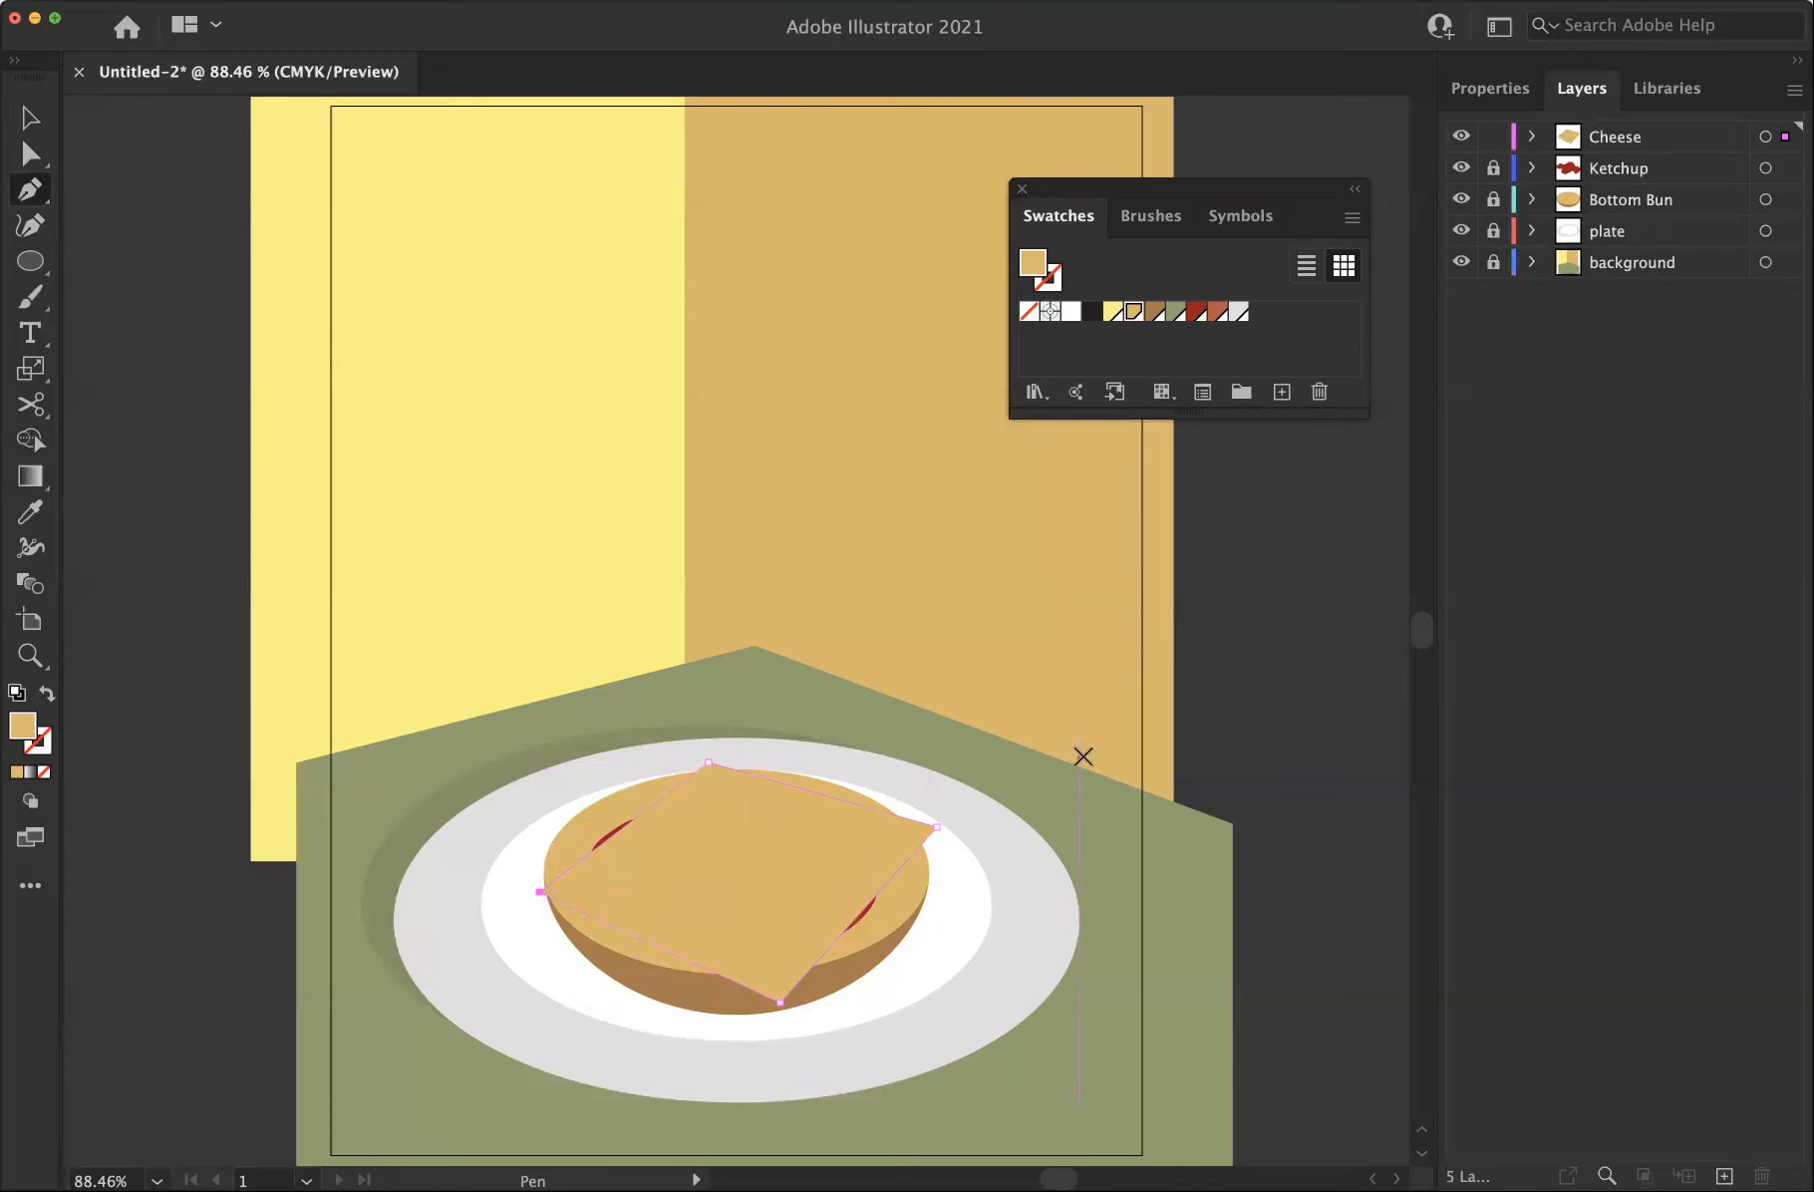
Fill the cheese slice with the light yellow swatch and shift the whole slice slightly up and to the left
left_click(1111, 312)
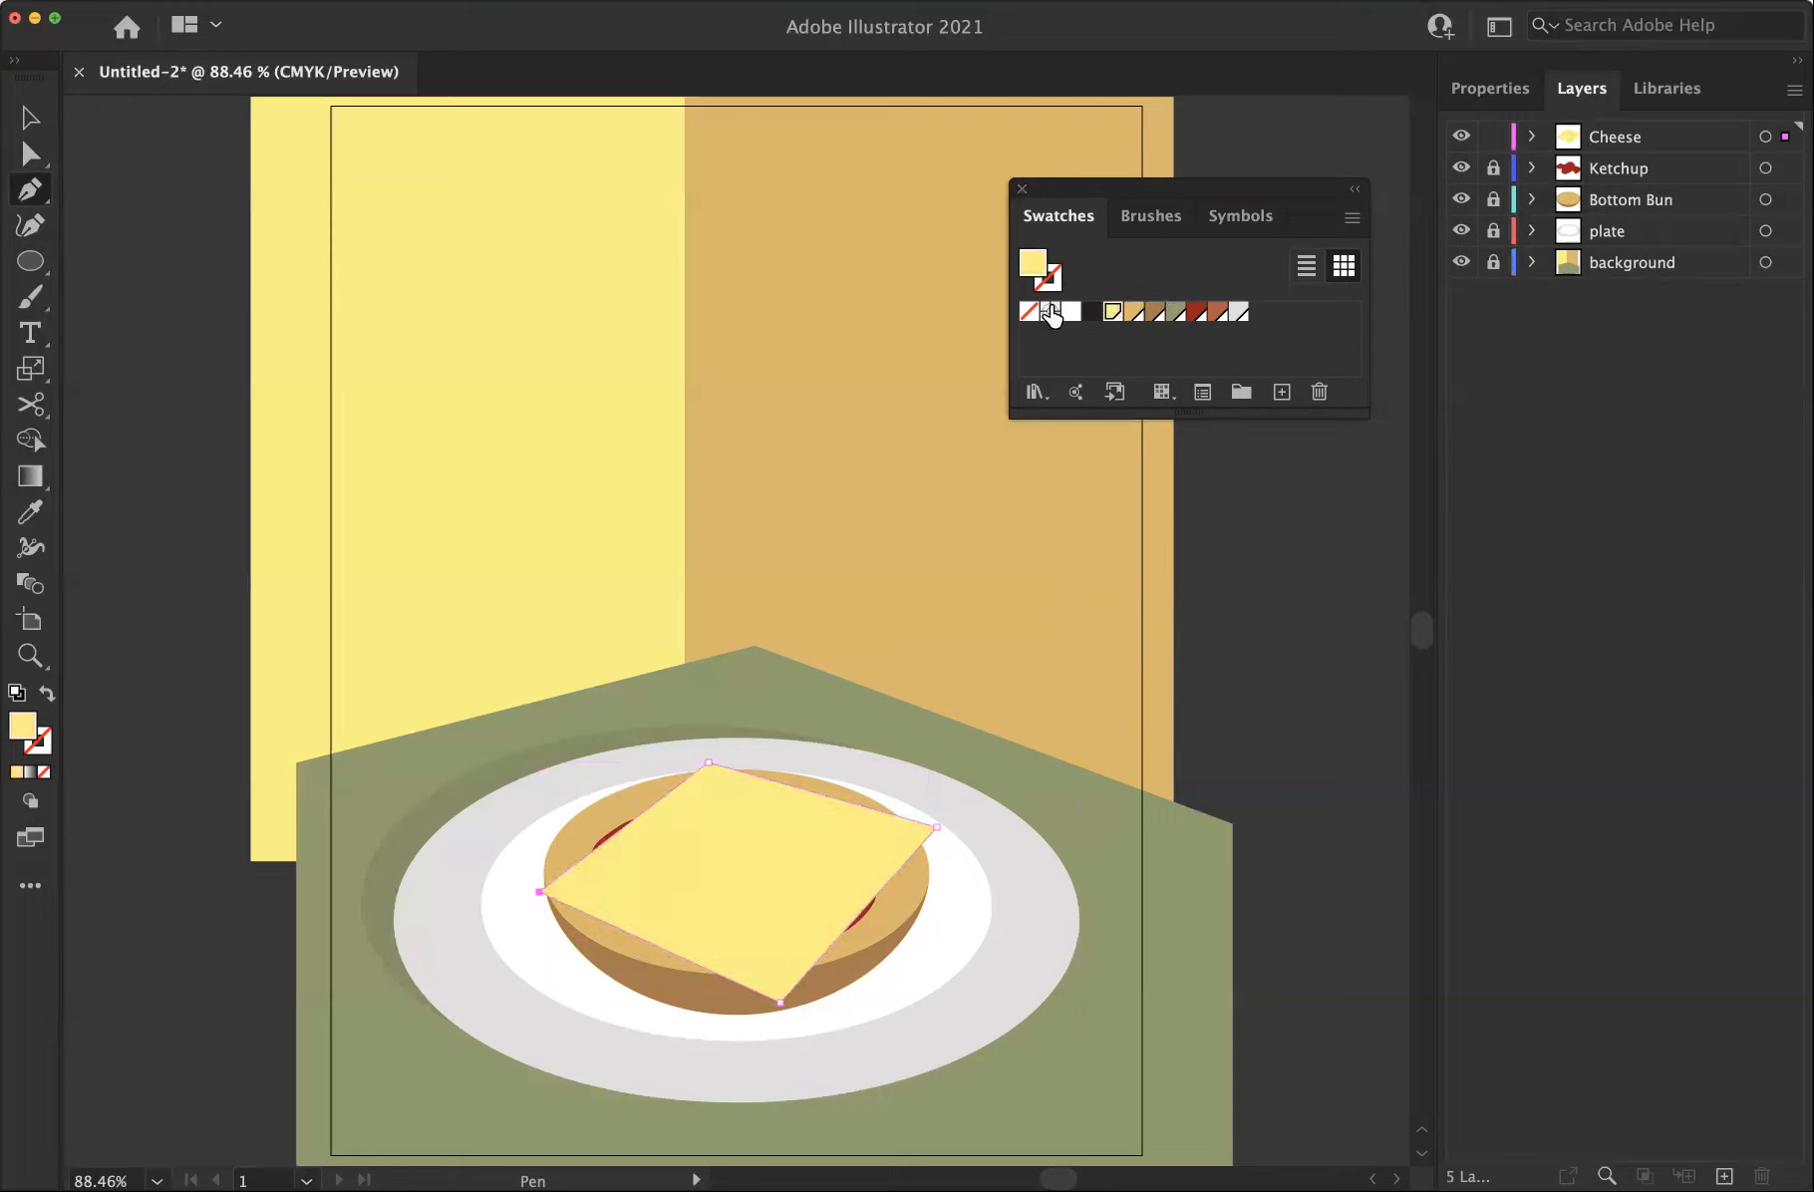
left_click(27, 148)
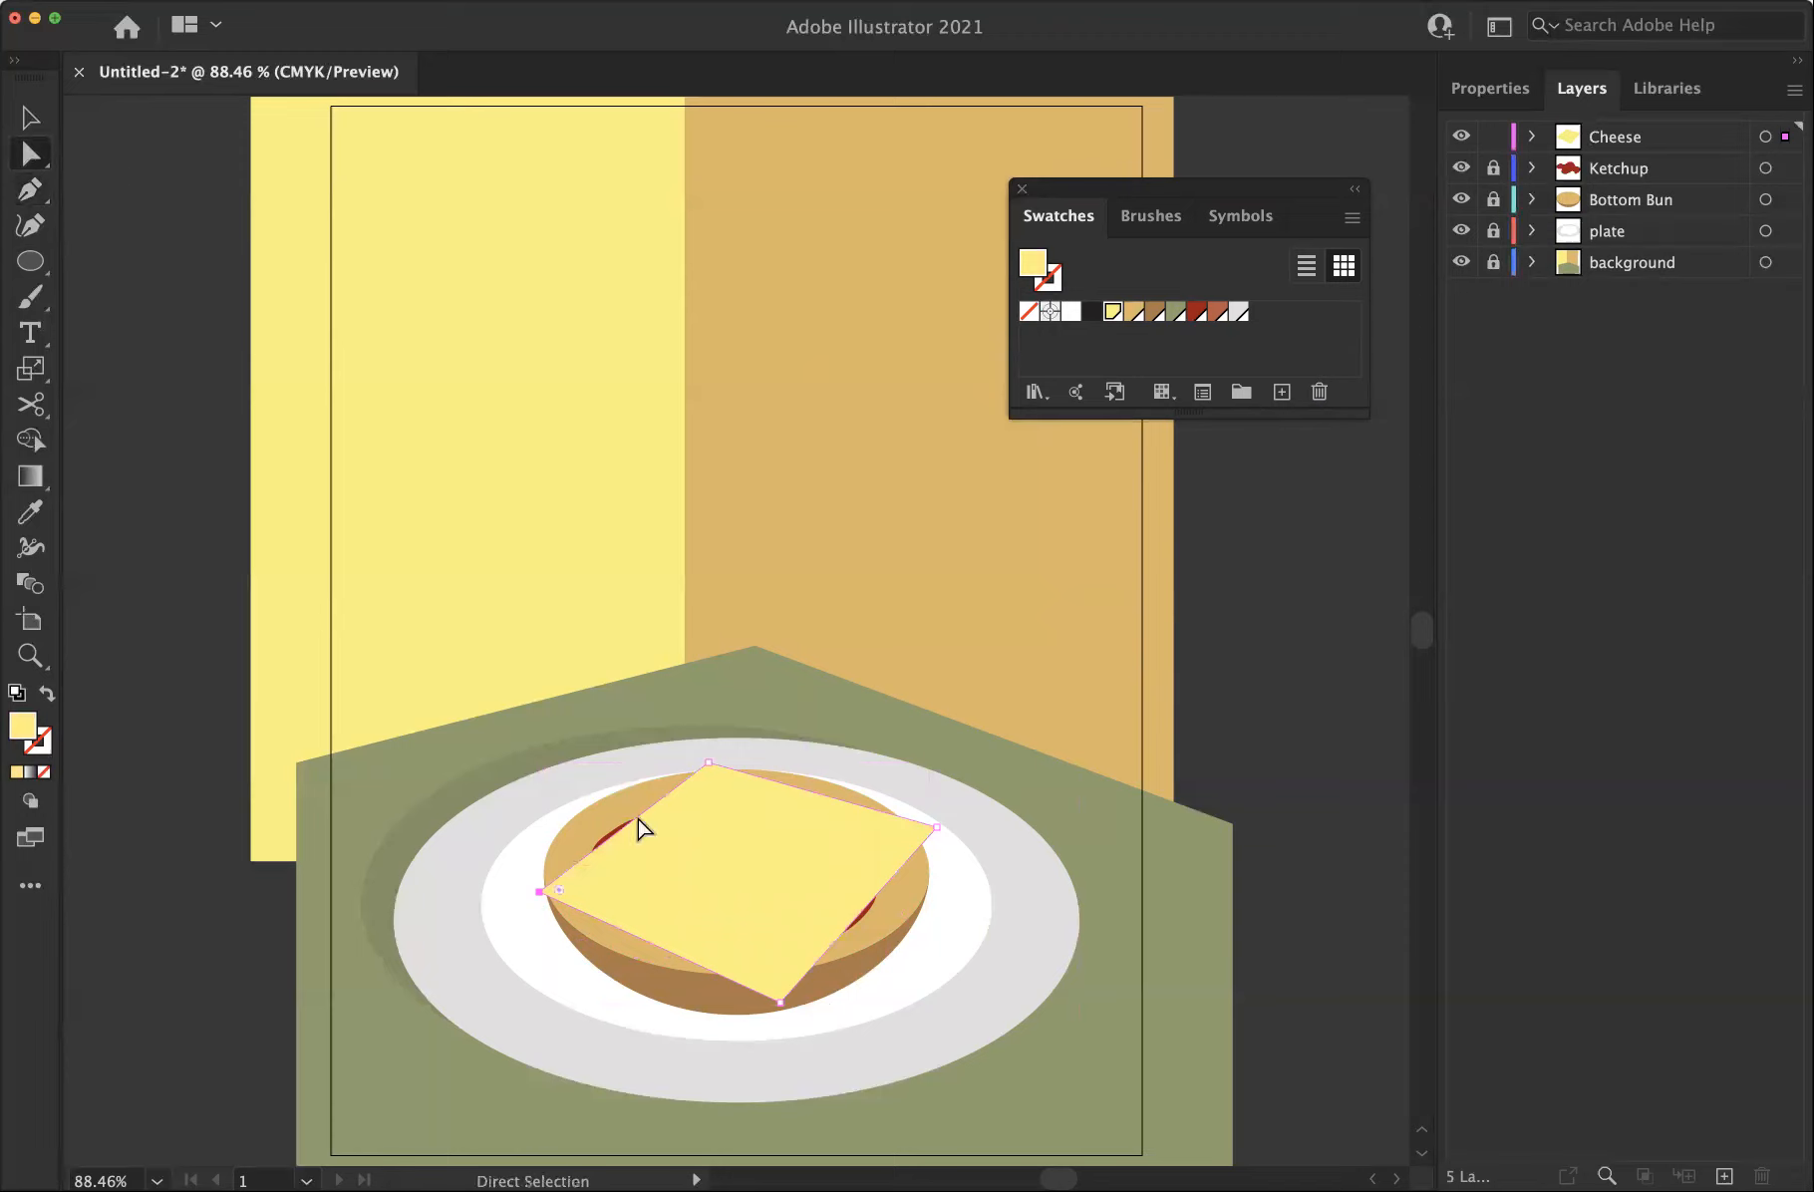
left_click_drag(711, 843, 705, 840)
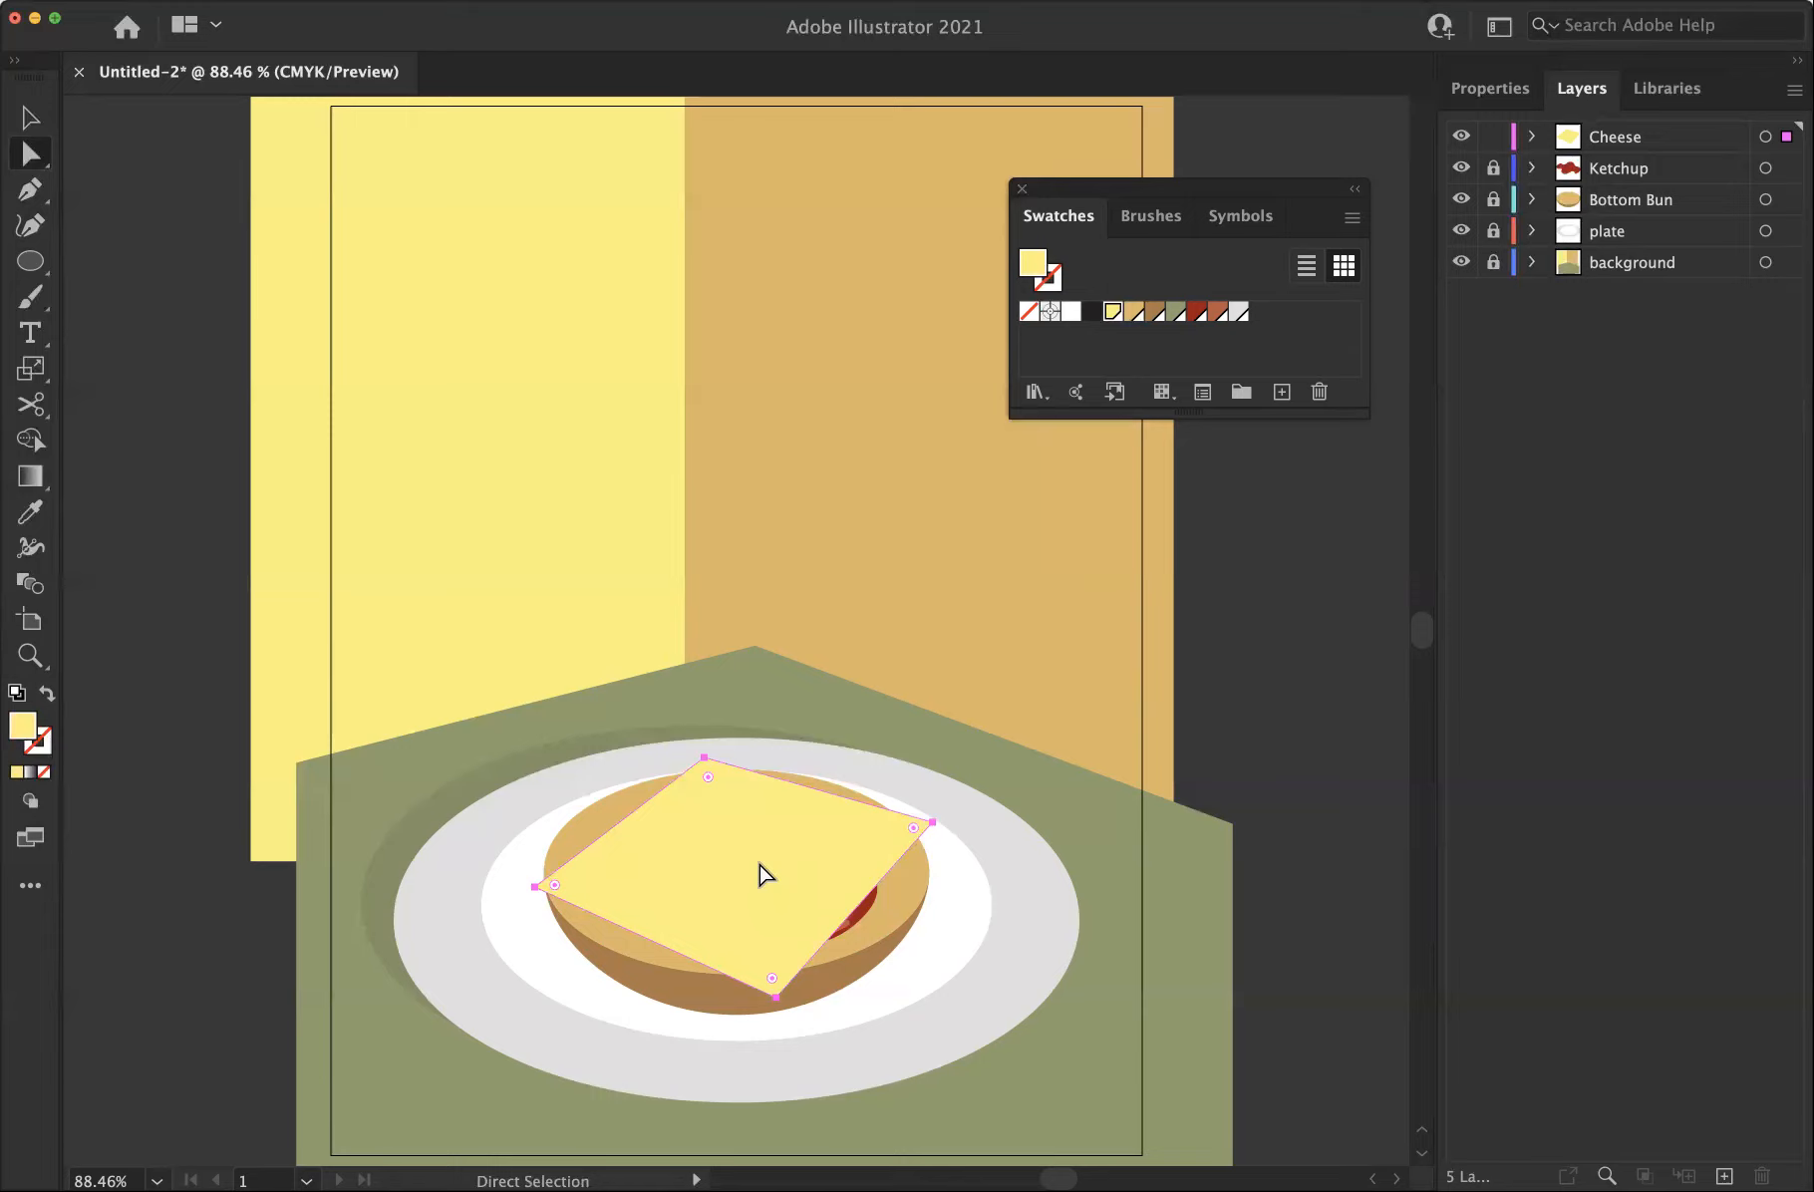
Copy the two front edges meeting at the cheese slice's lowest corner and paste them in front
key("z")
left_click_drag(511, 721, 982, 1042)
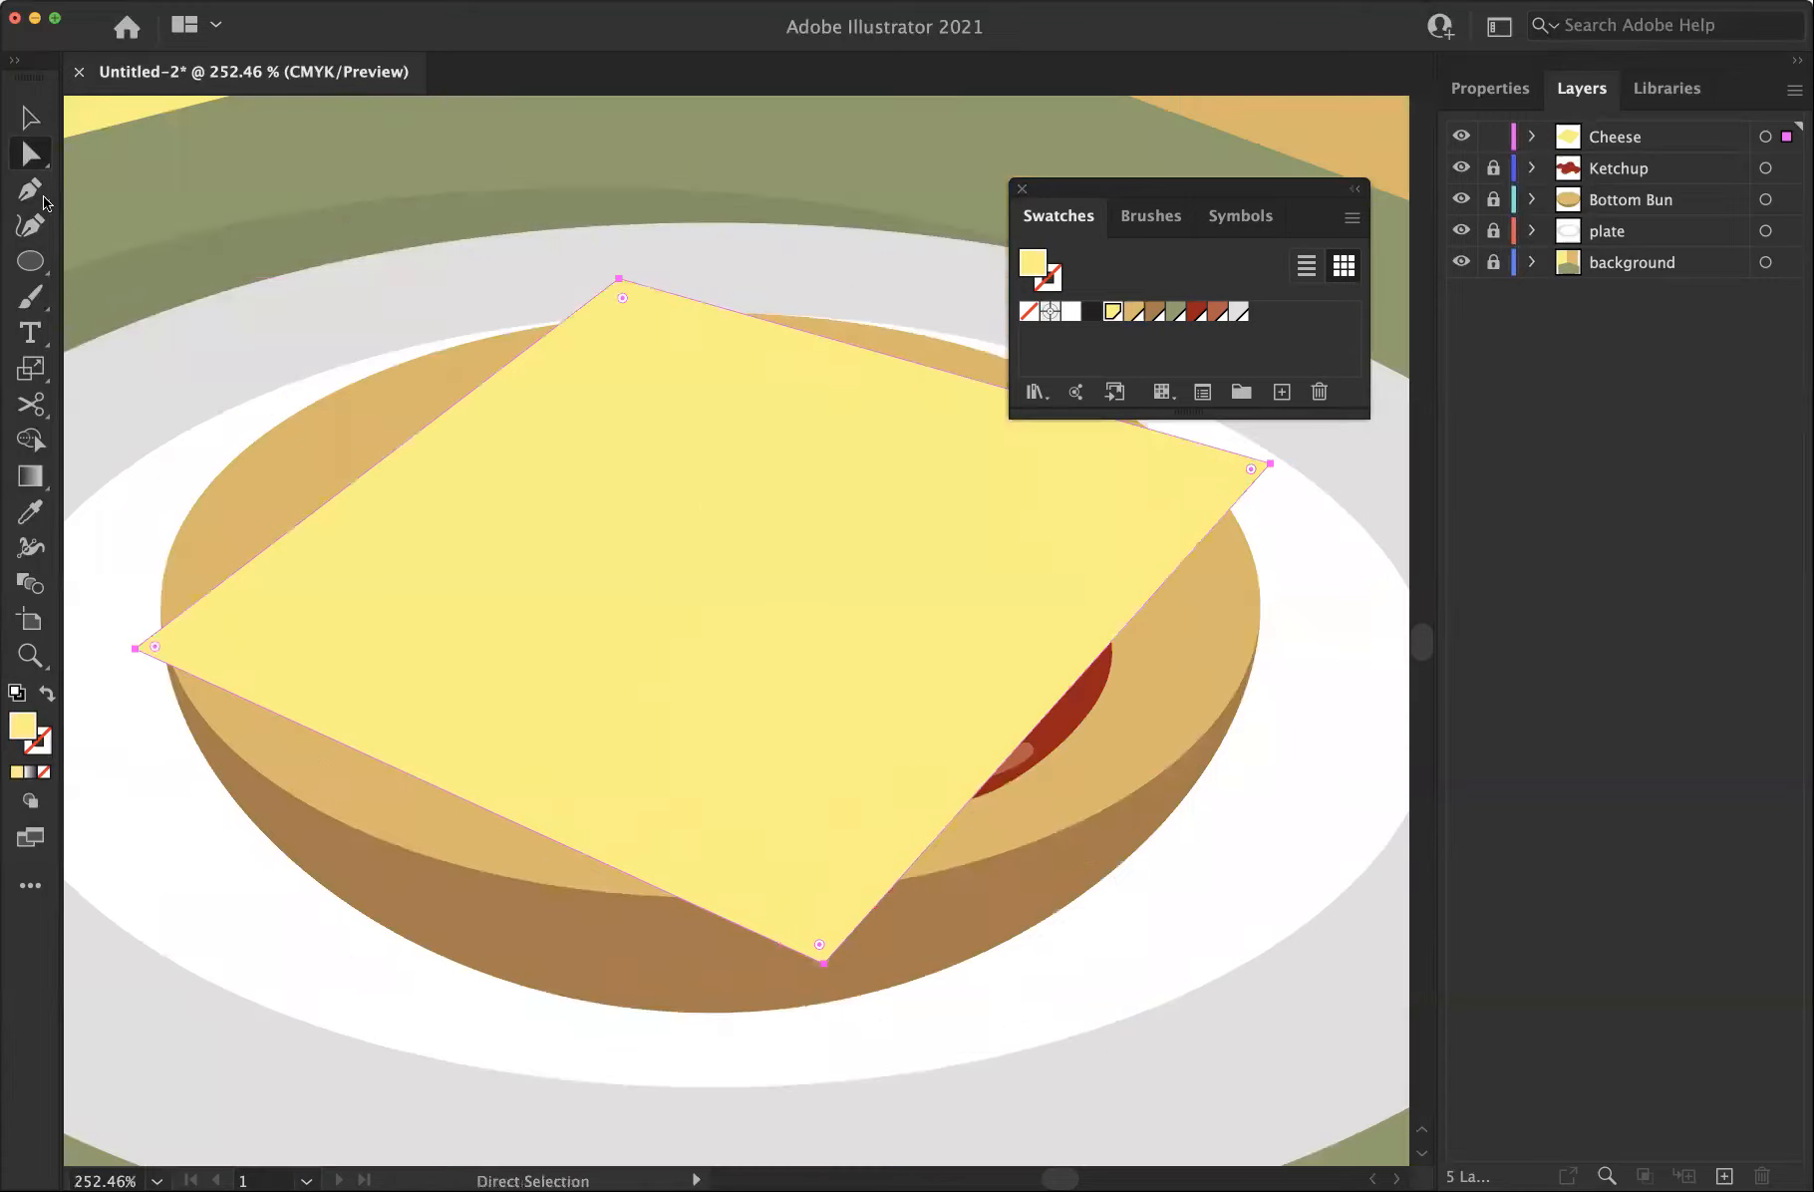
left_click(912, 1002)
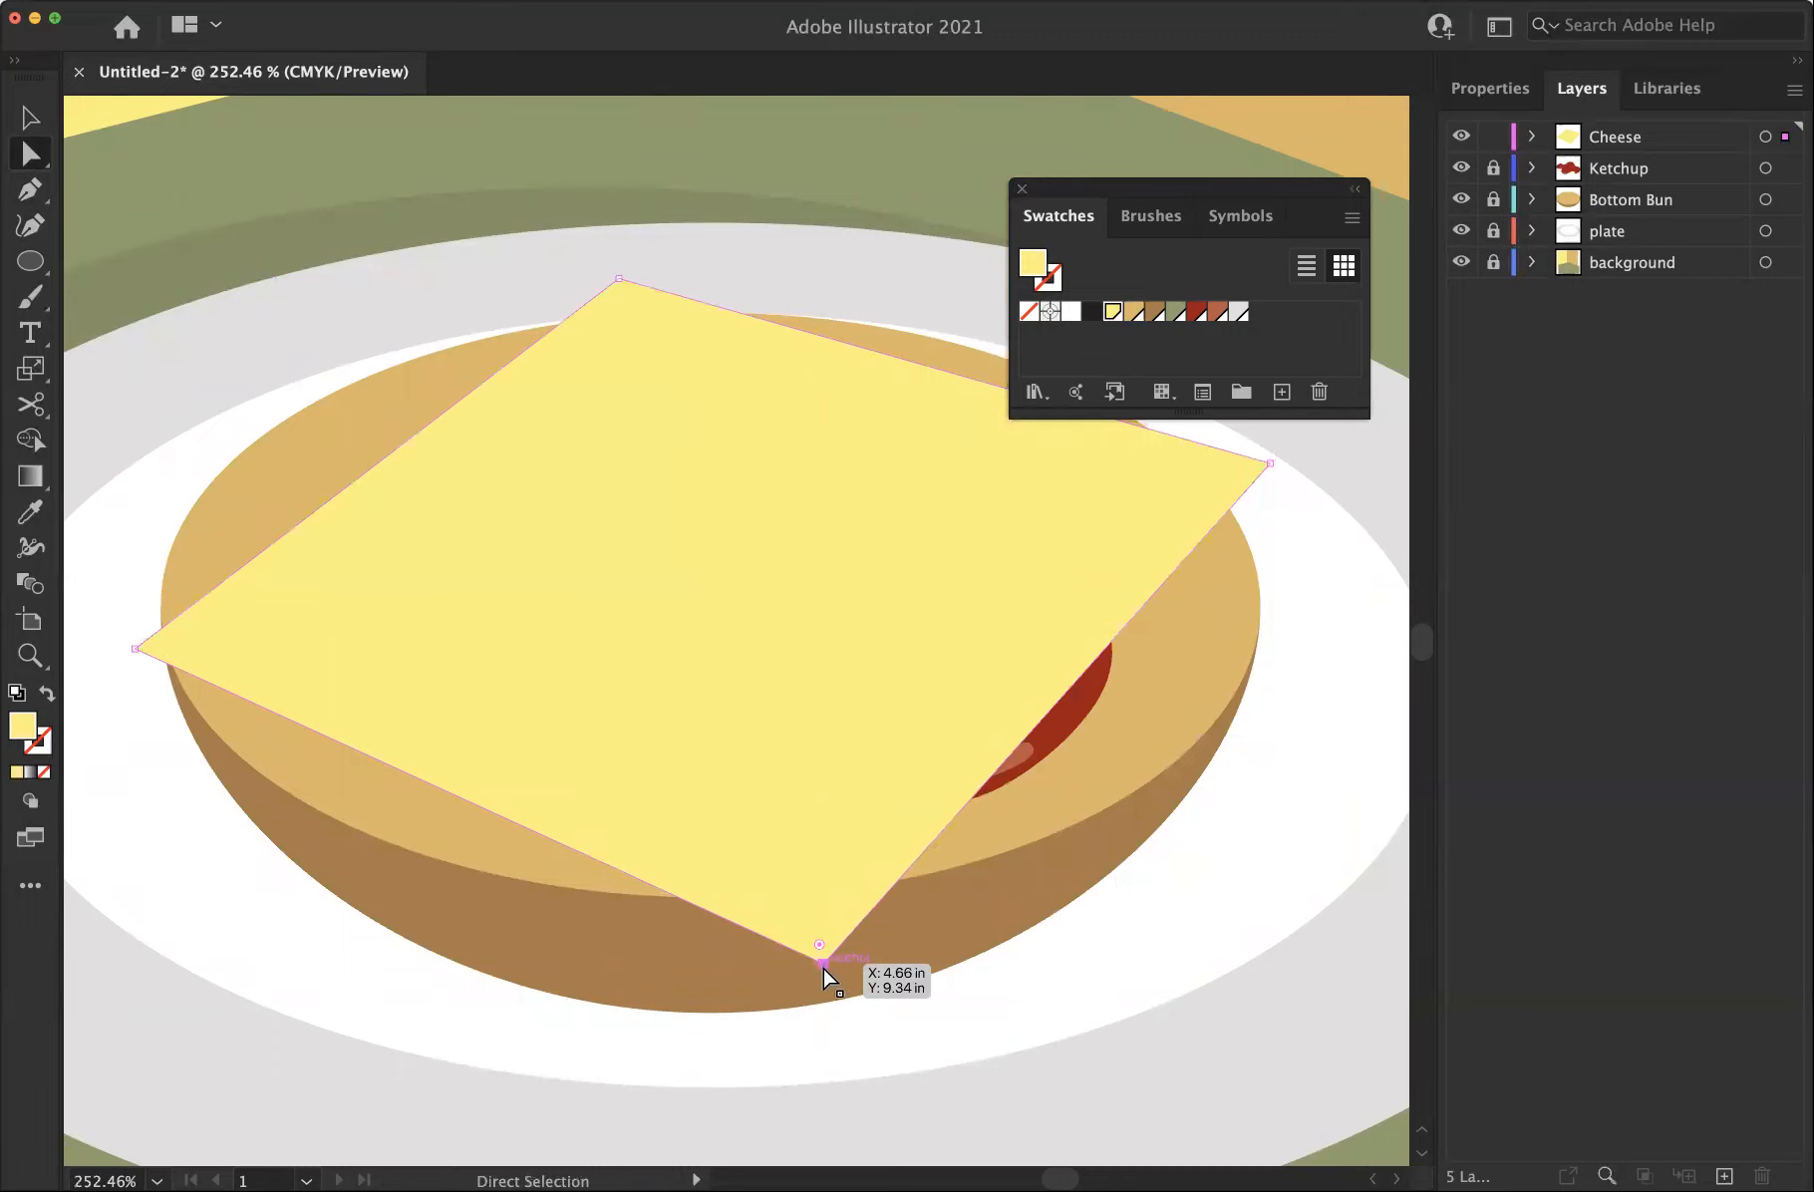
left_click(823, 964)
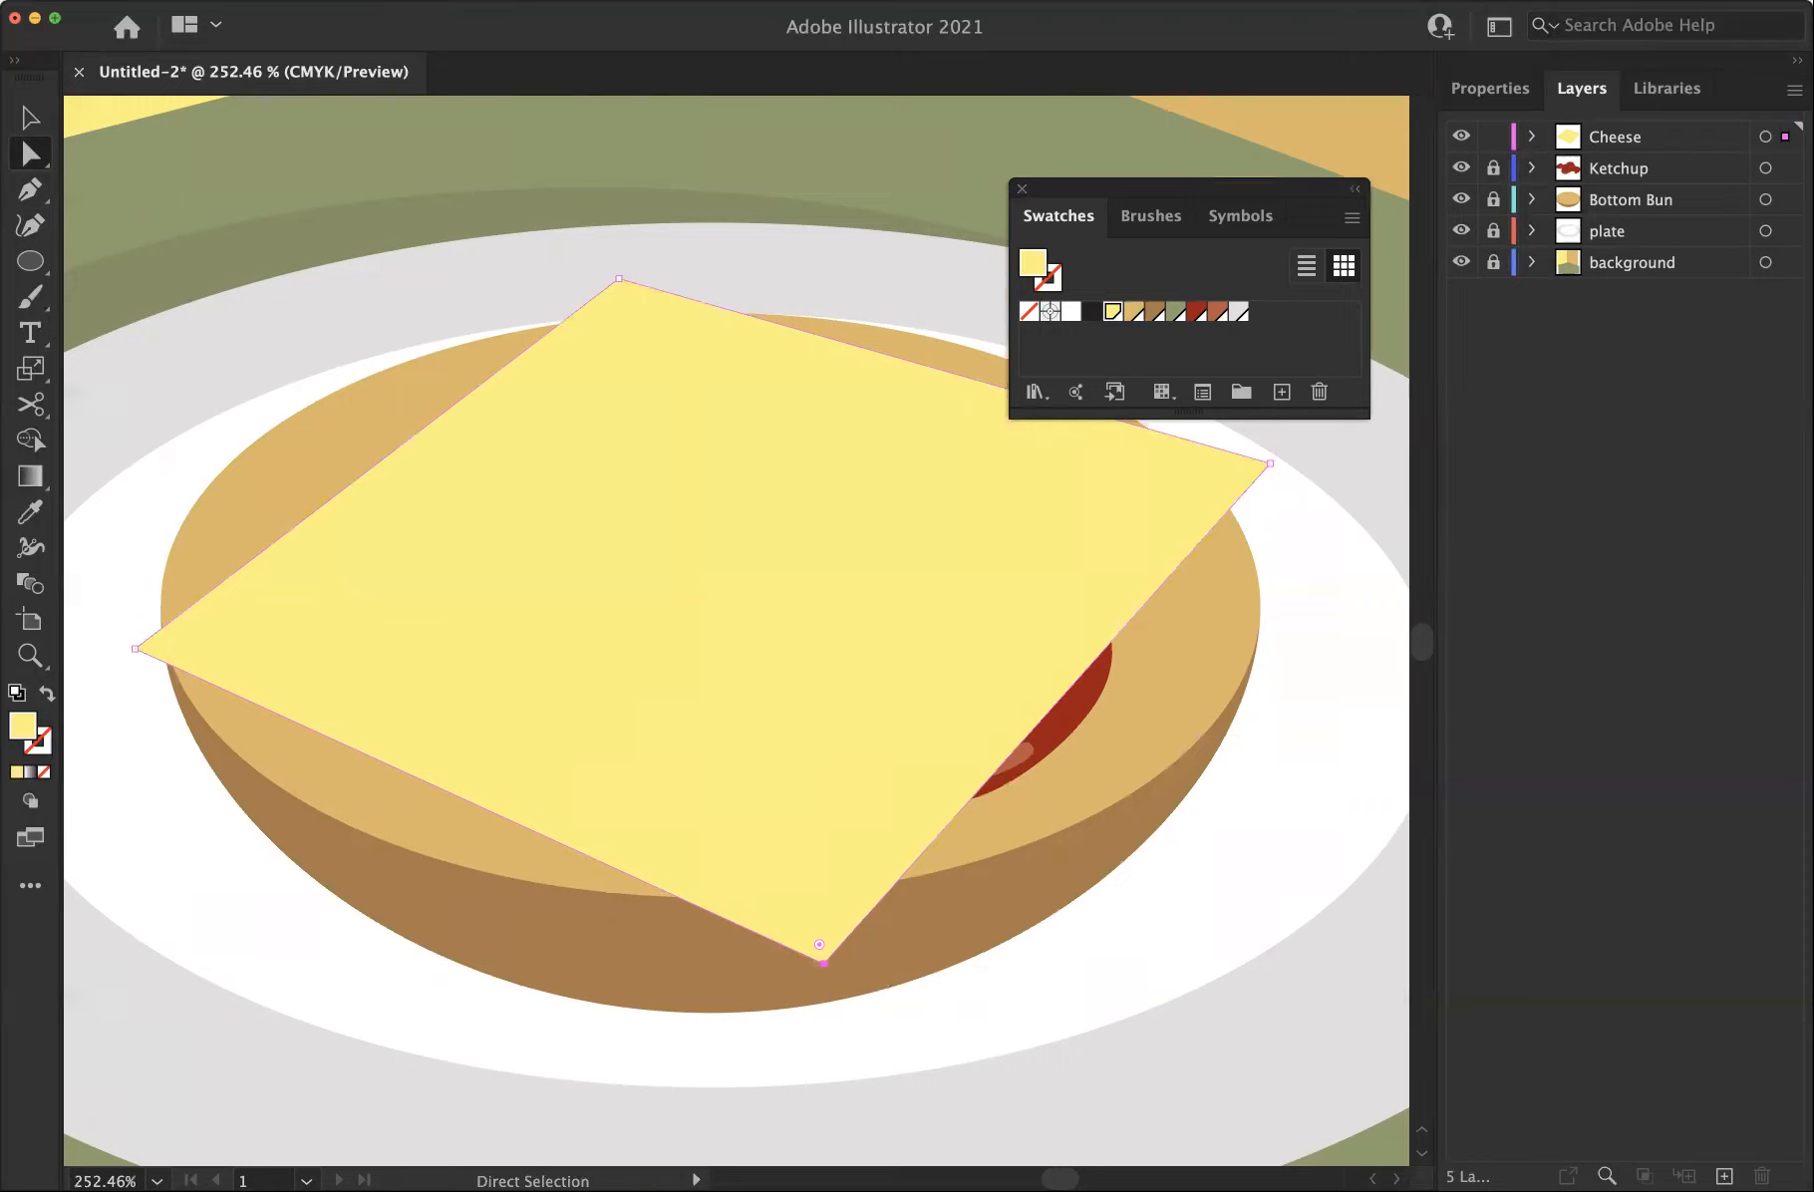
left_click(181, 76)
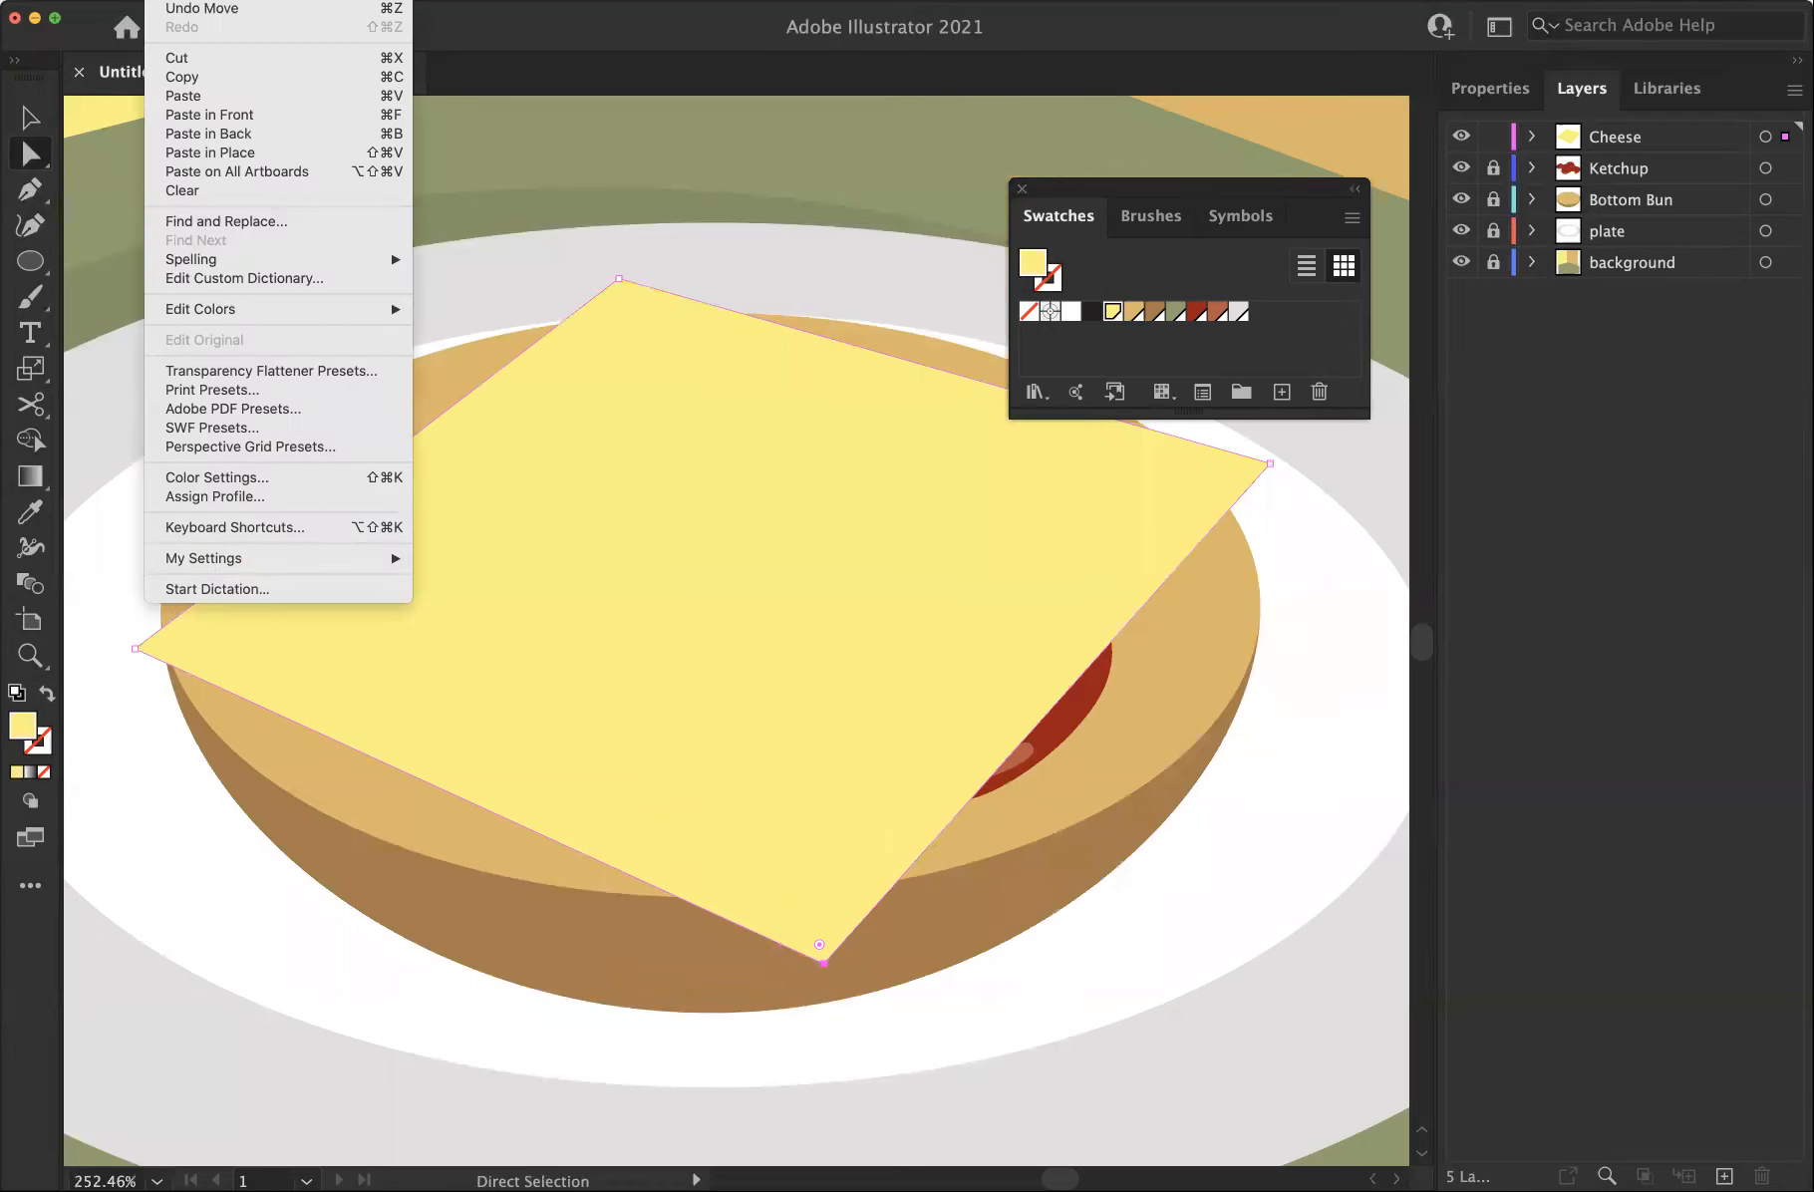
left_click(219, 115)
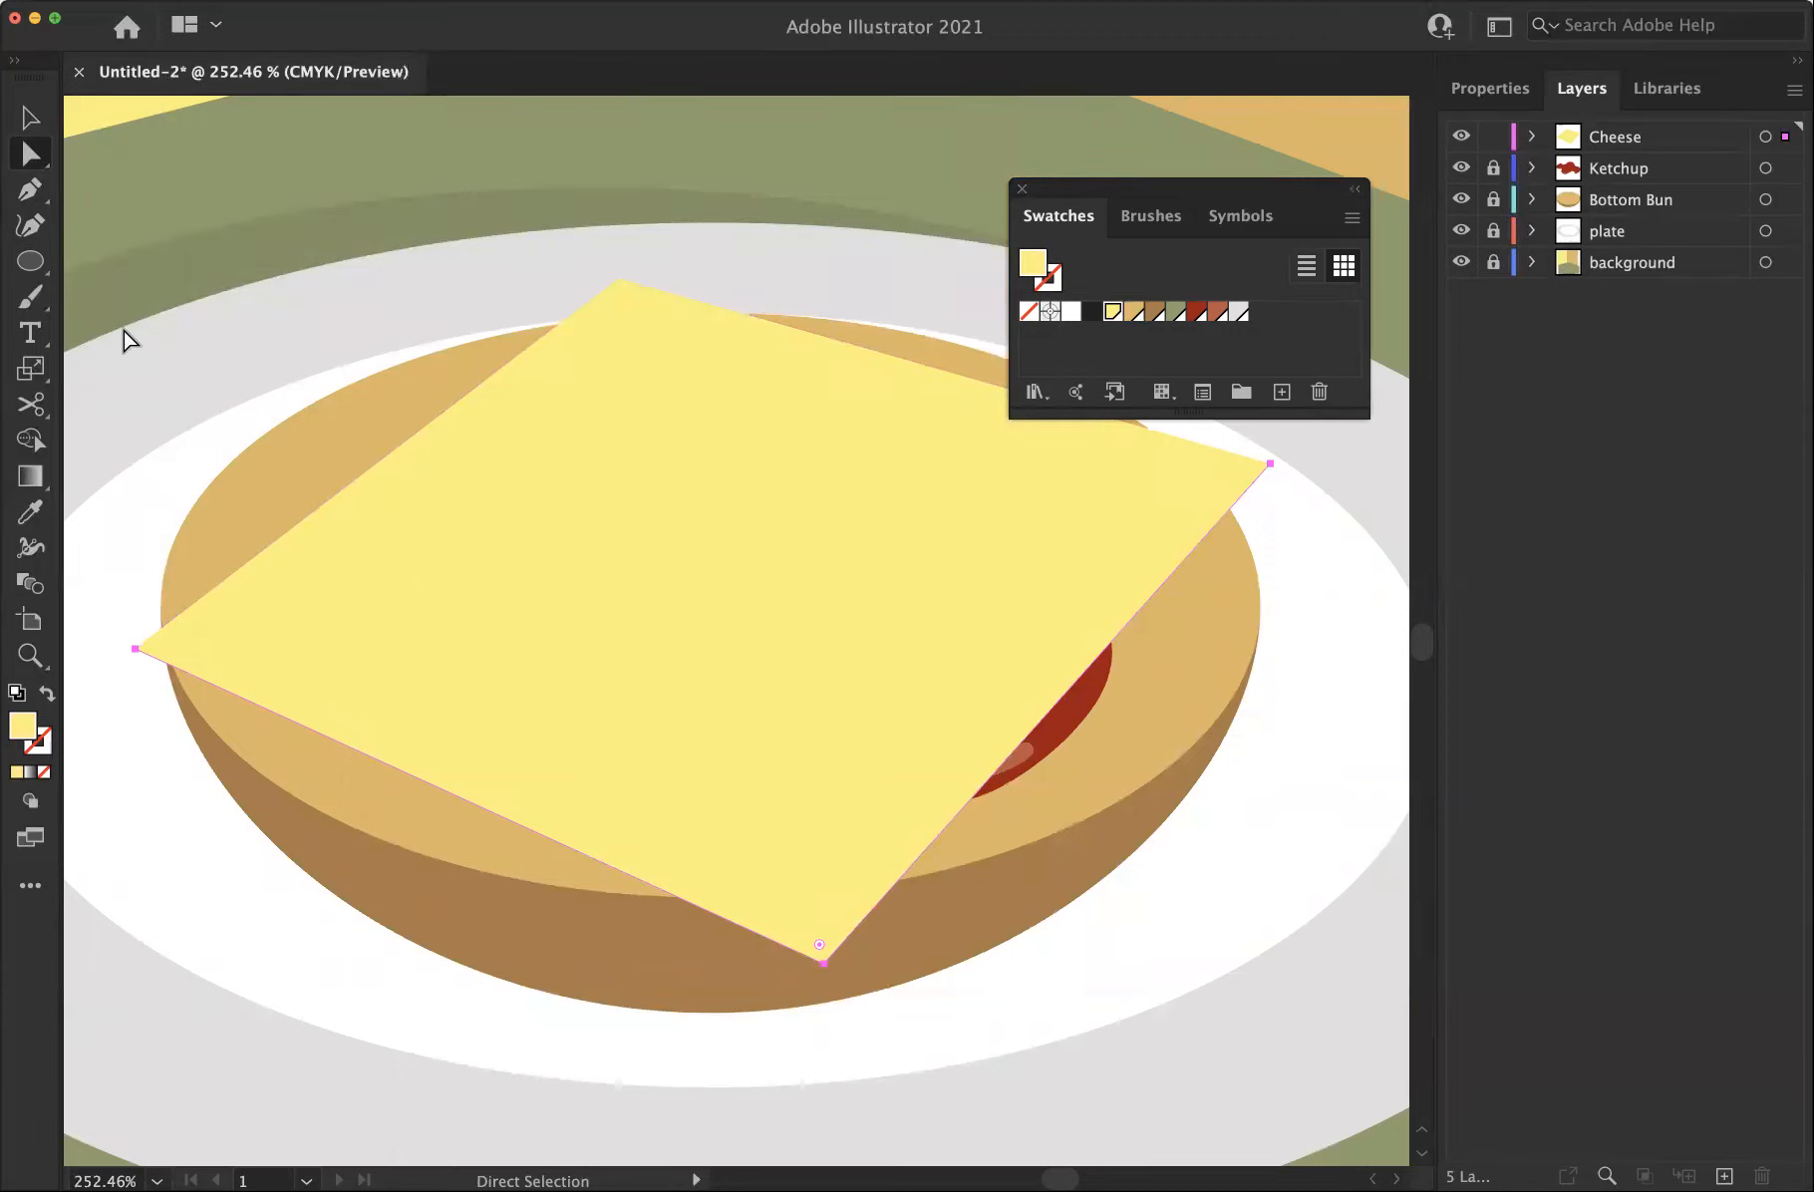
Close the pasted edges with the Pen tool into a thin band below the slice's front sides, then nudge the band's lower right-hand corner up
left_click(31, 190)
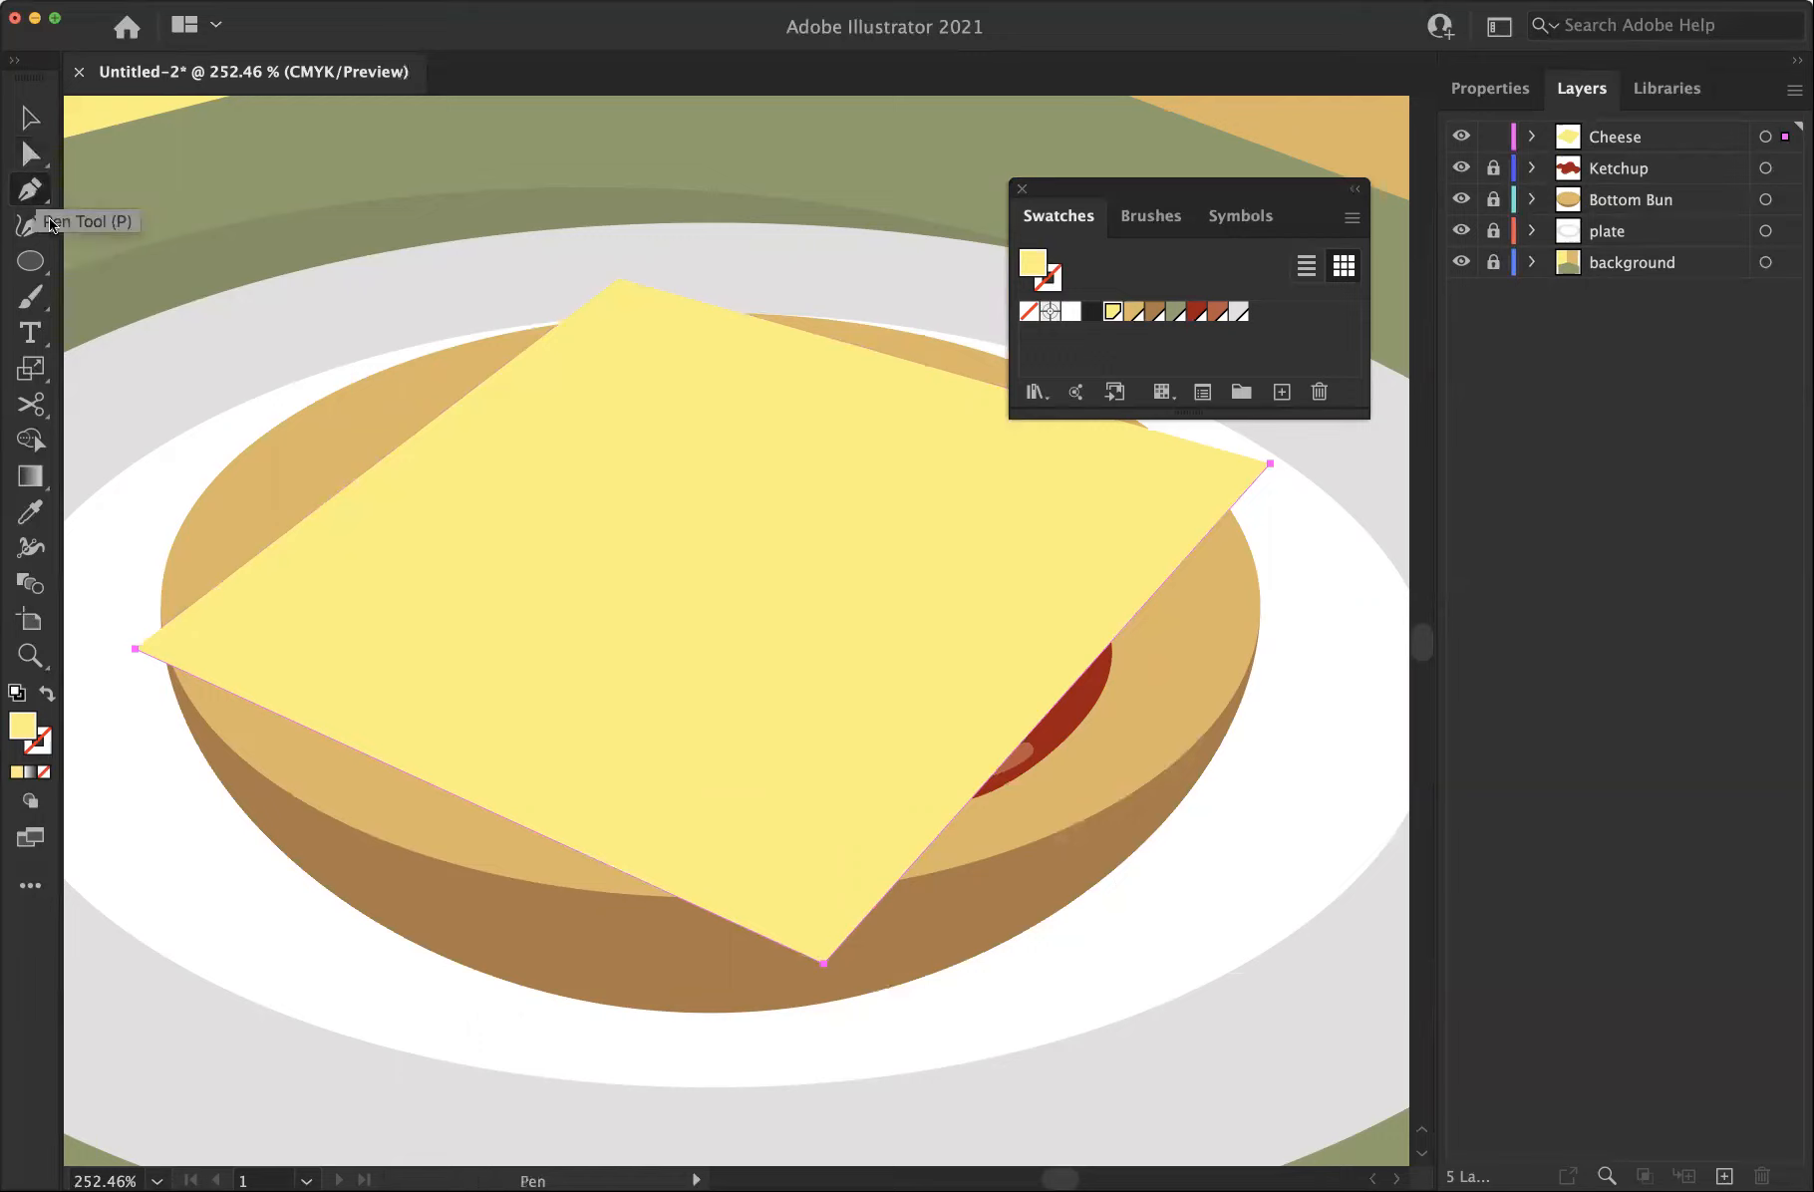
left_click(134, 649)
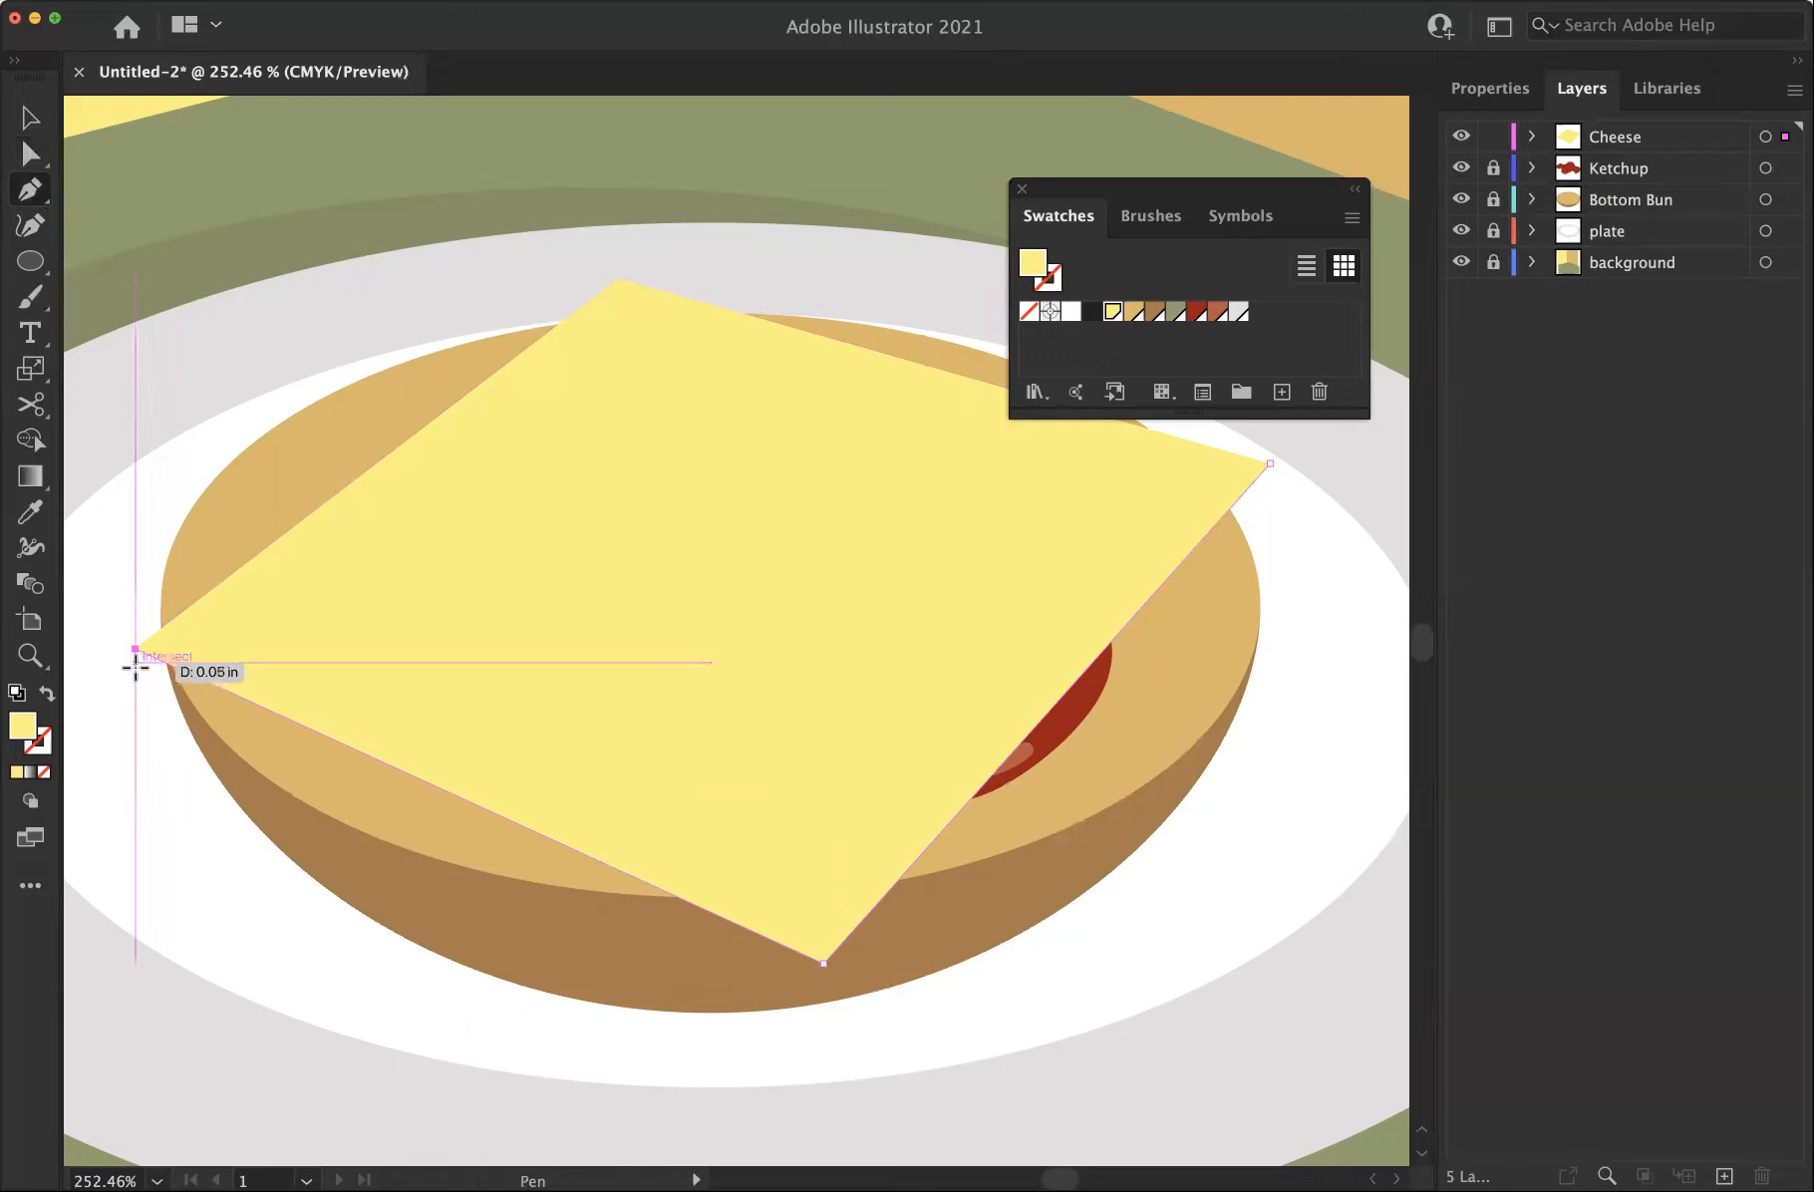
left_click(134, 661)
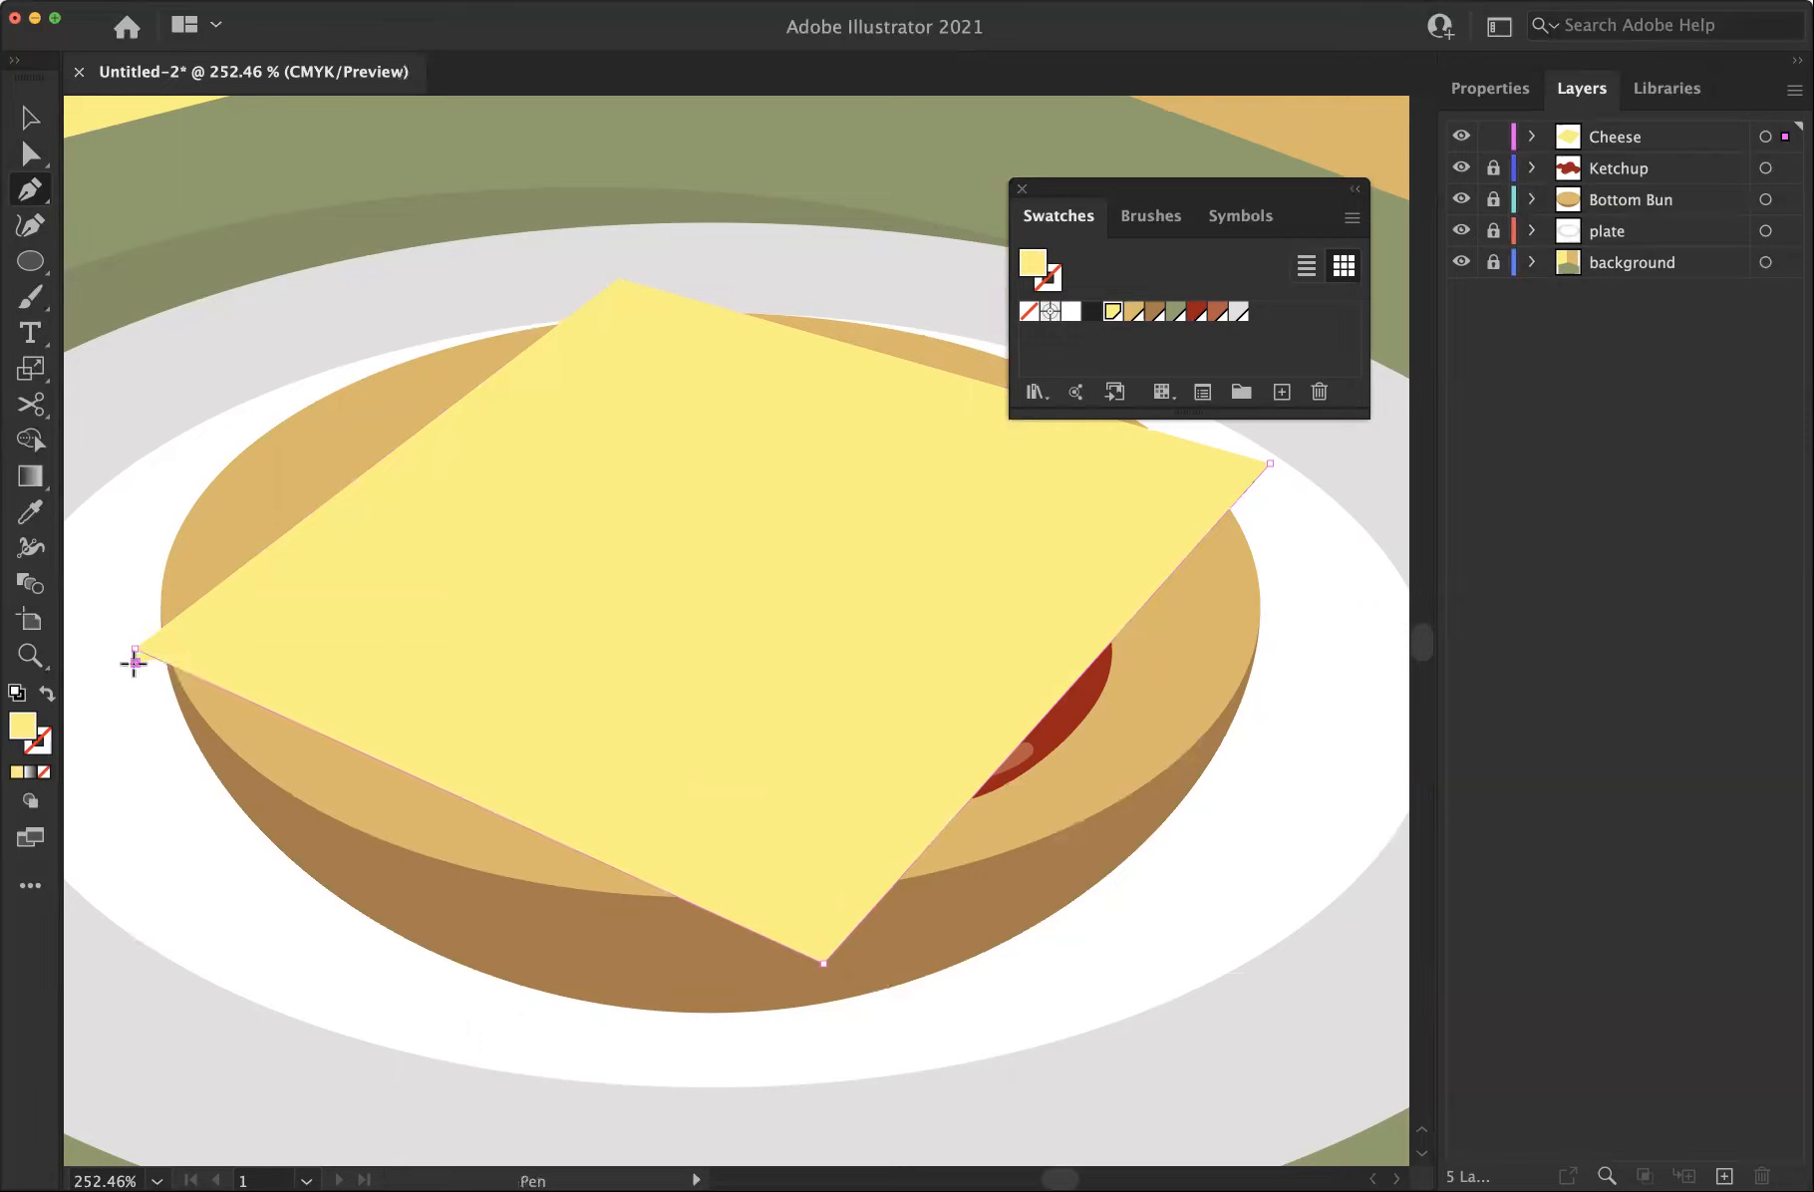
left_click(823, 983)
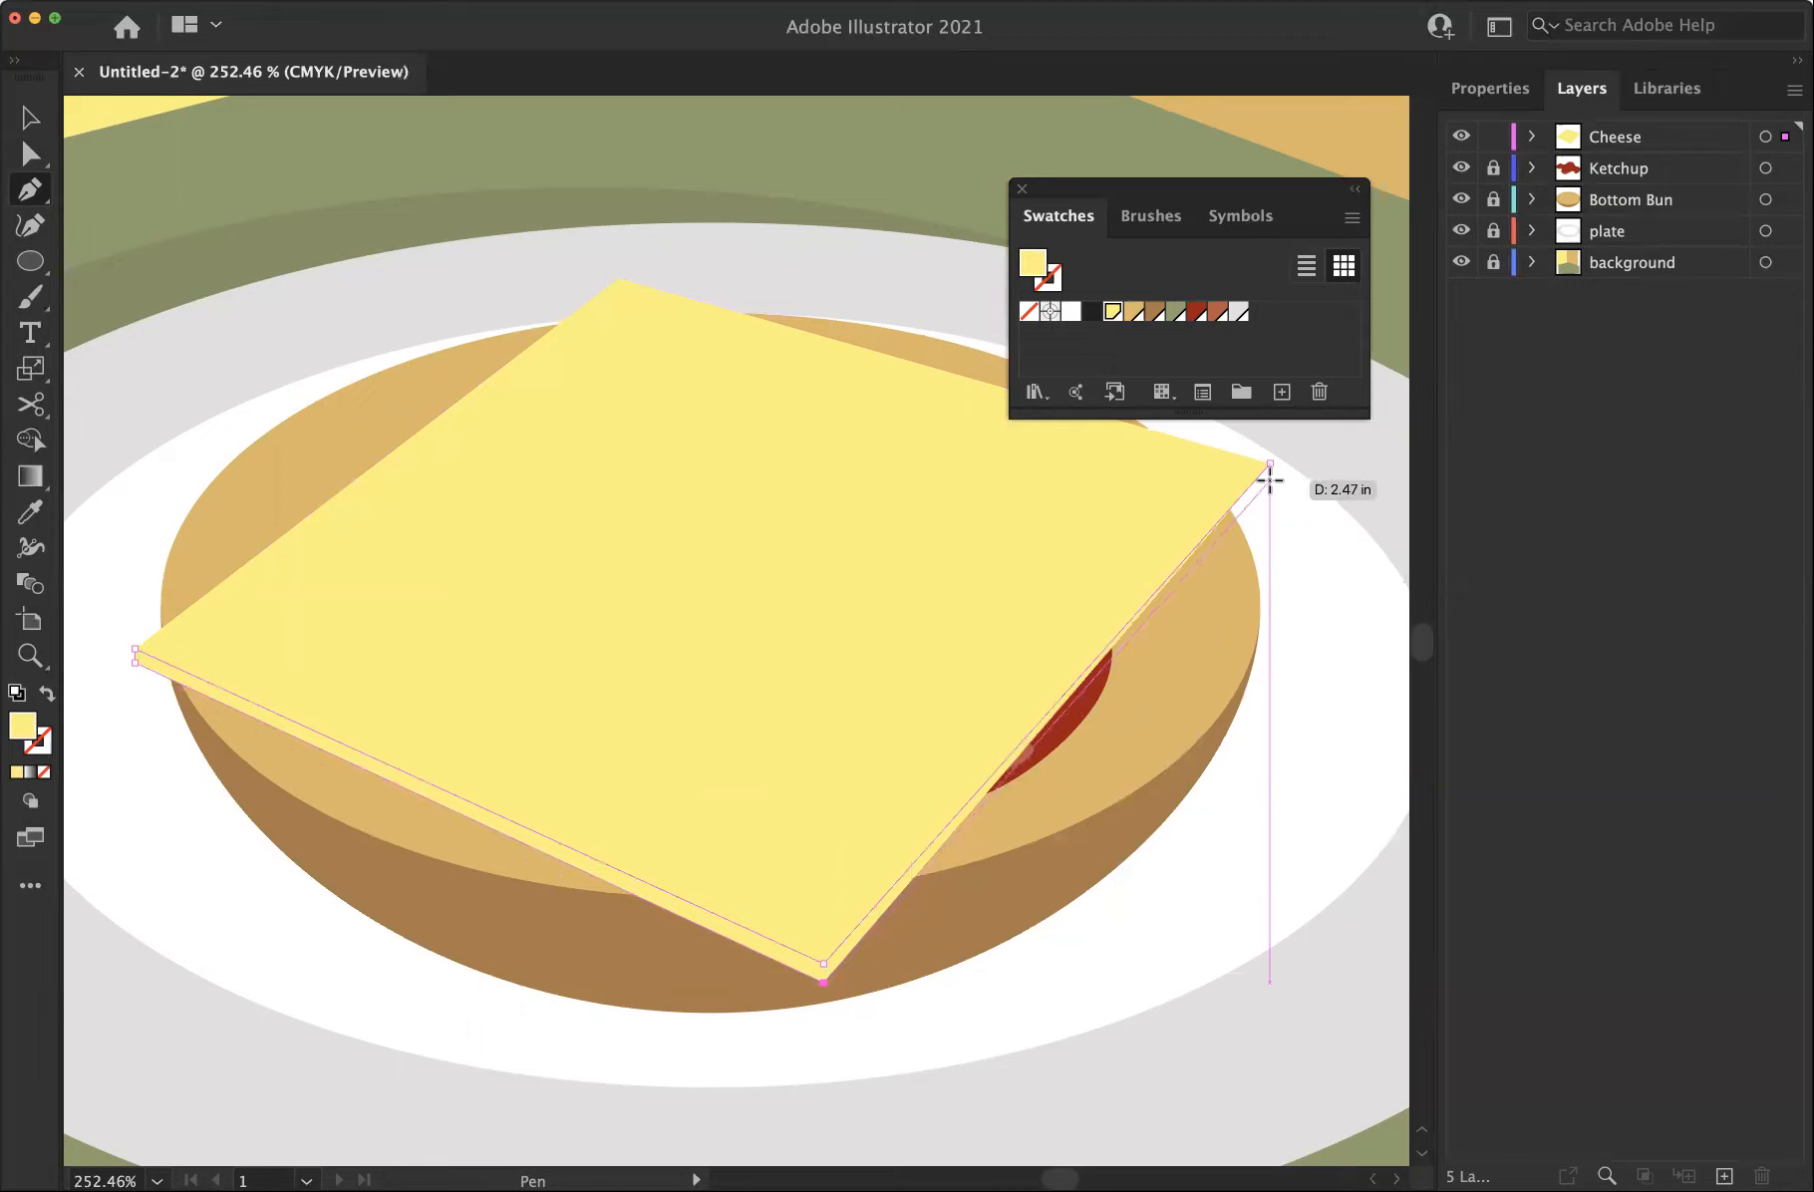
left_click(1270, 481)
left_click(1270, 463)
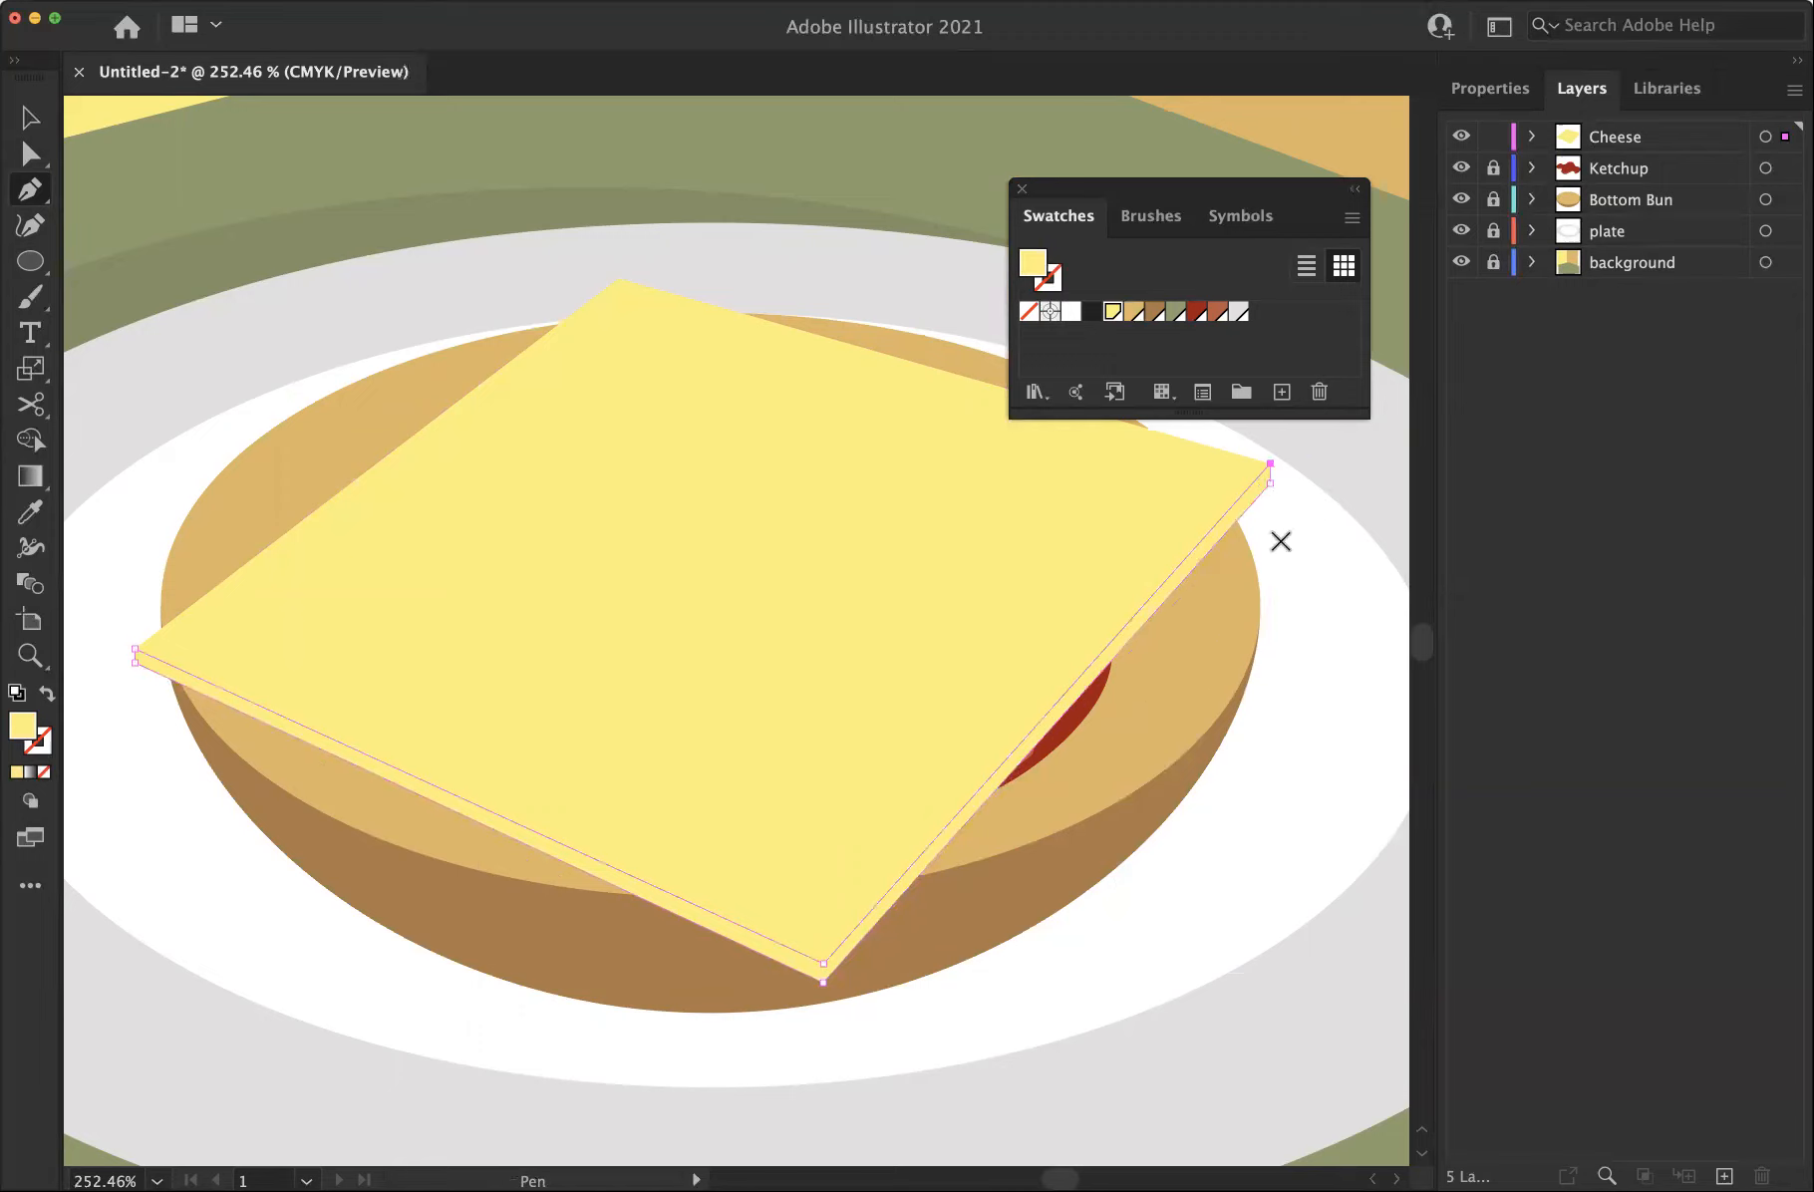
key("a")
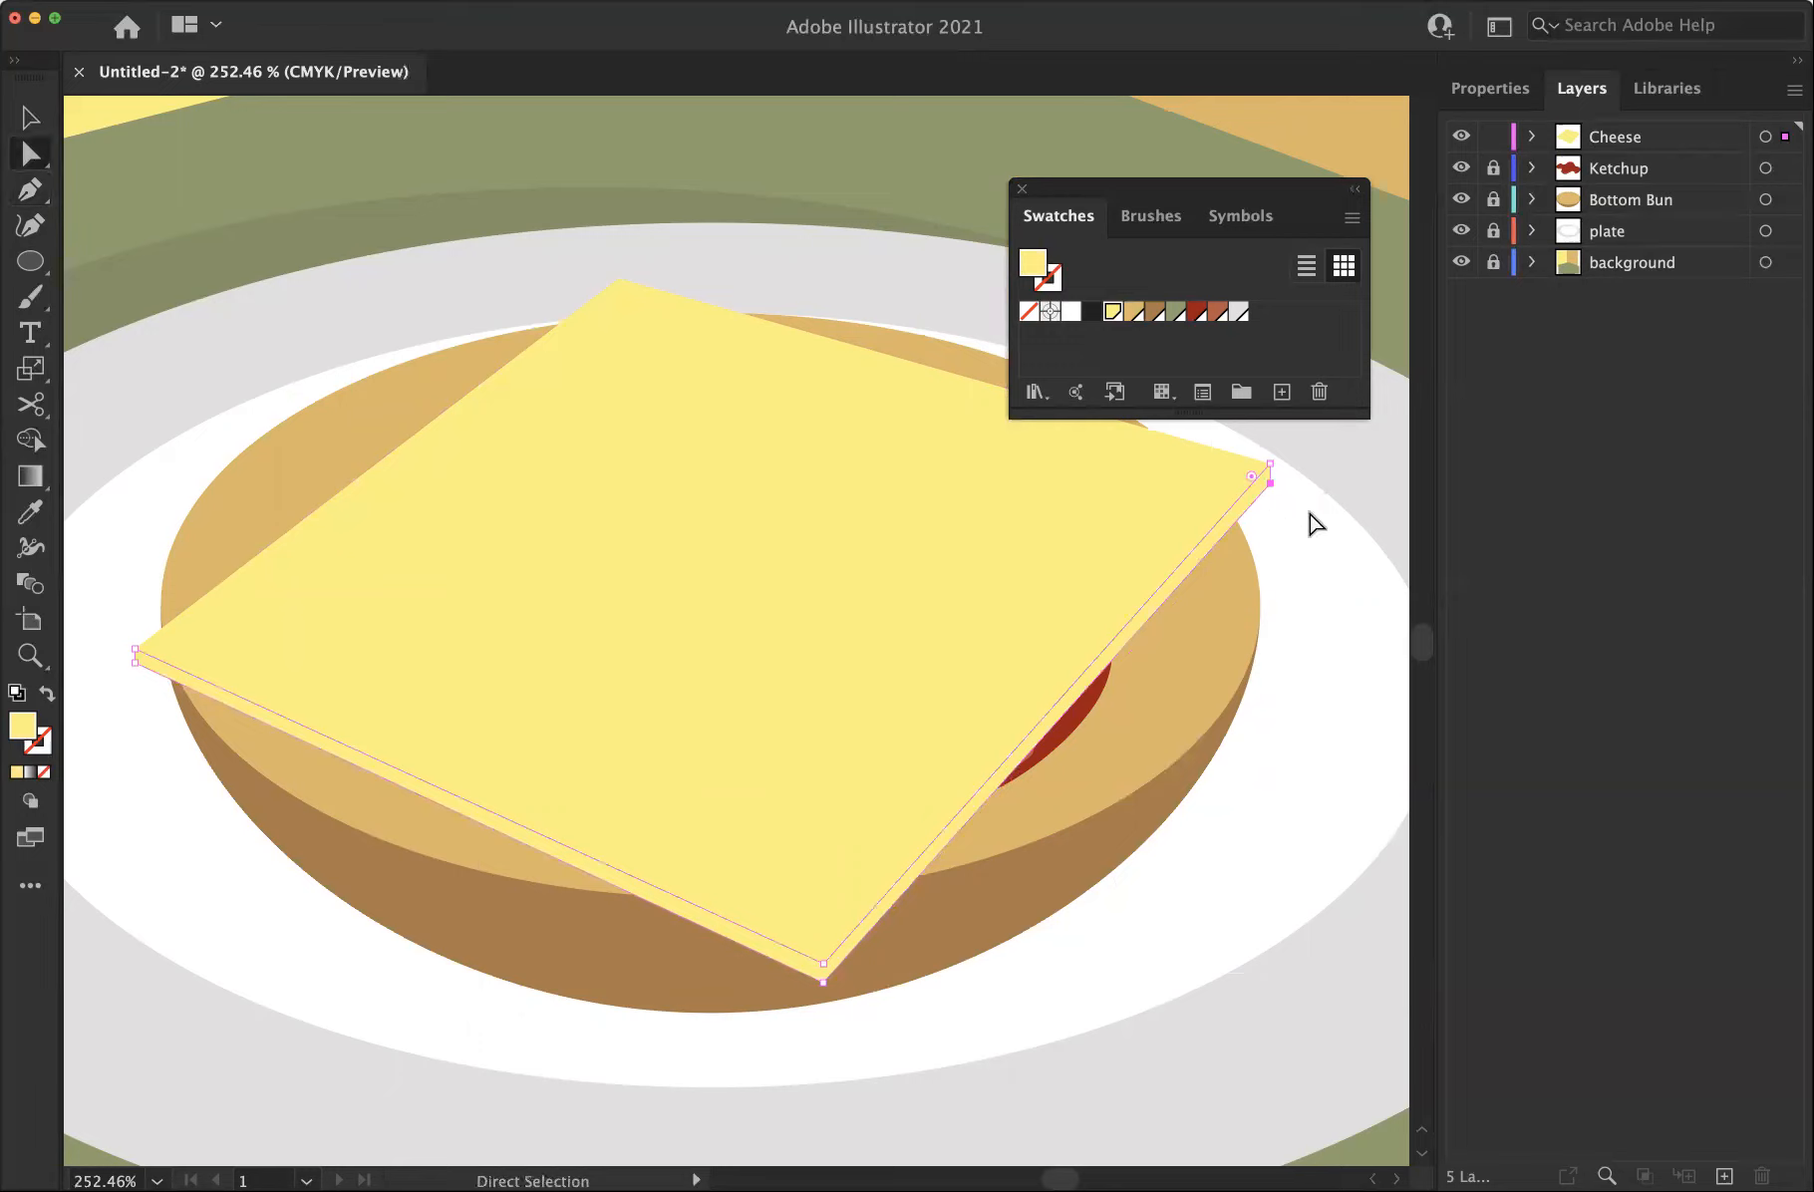
key("Up")
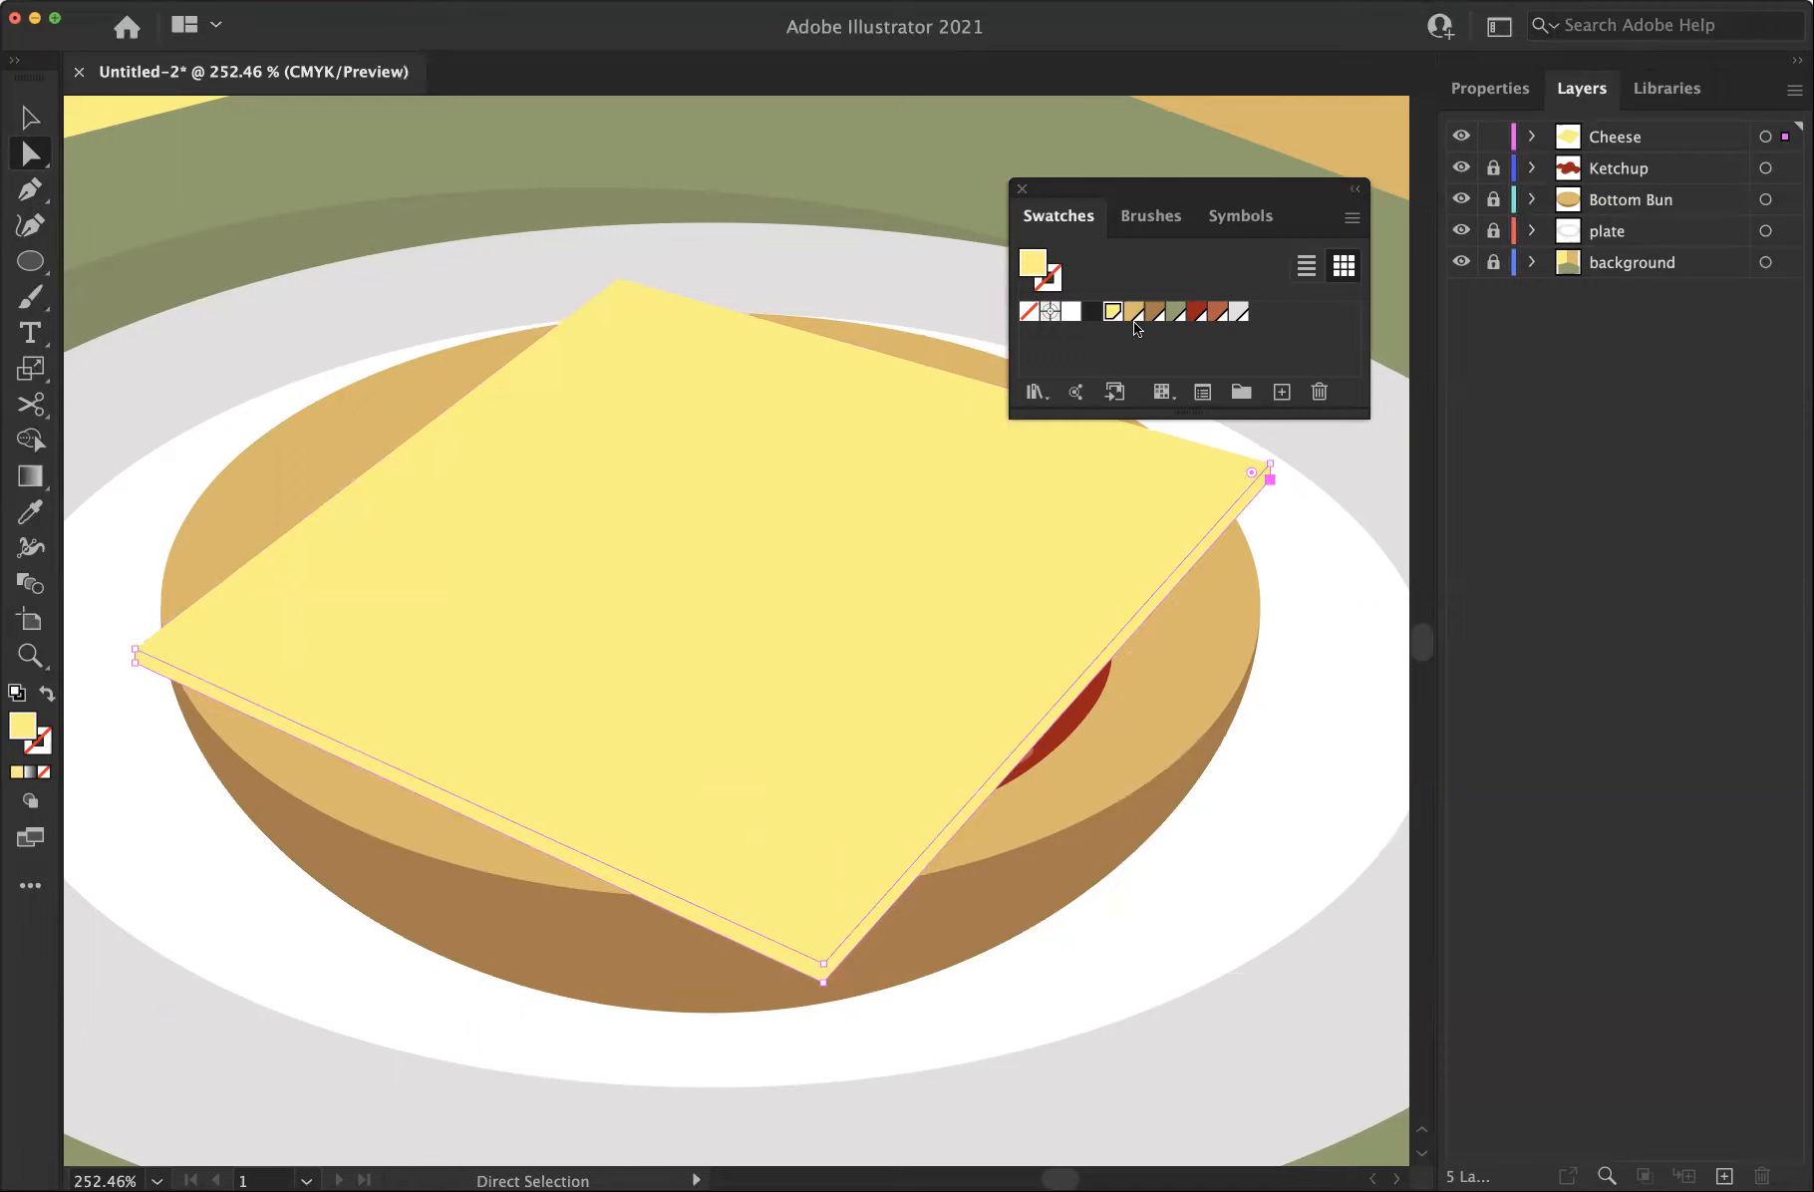
Create a new global CMYK swatch from the light yellow with magenta at 20% and apply it to the cheese's side band
left_click(1349, 215)
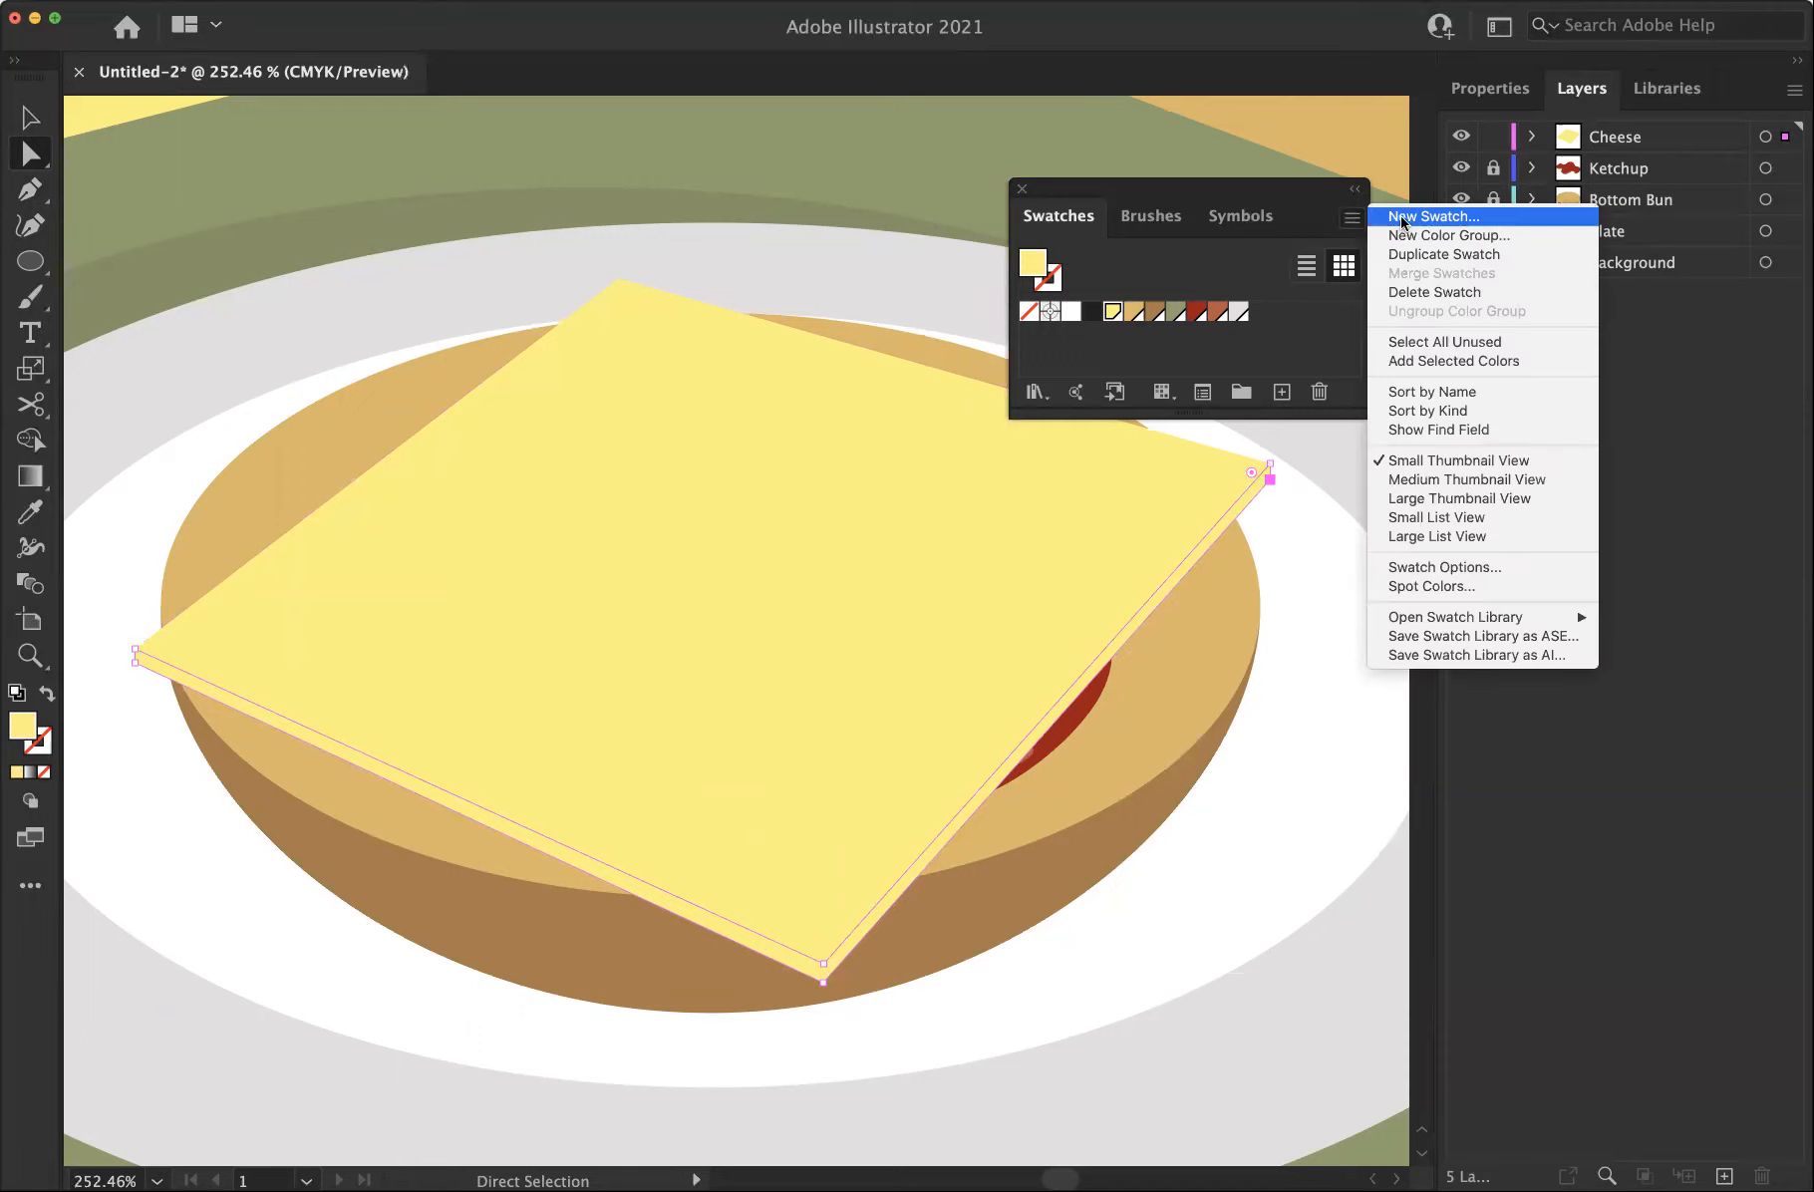
left_click(1367, 221)
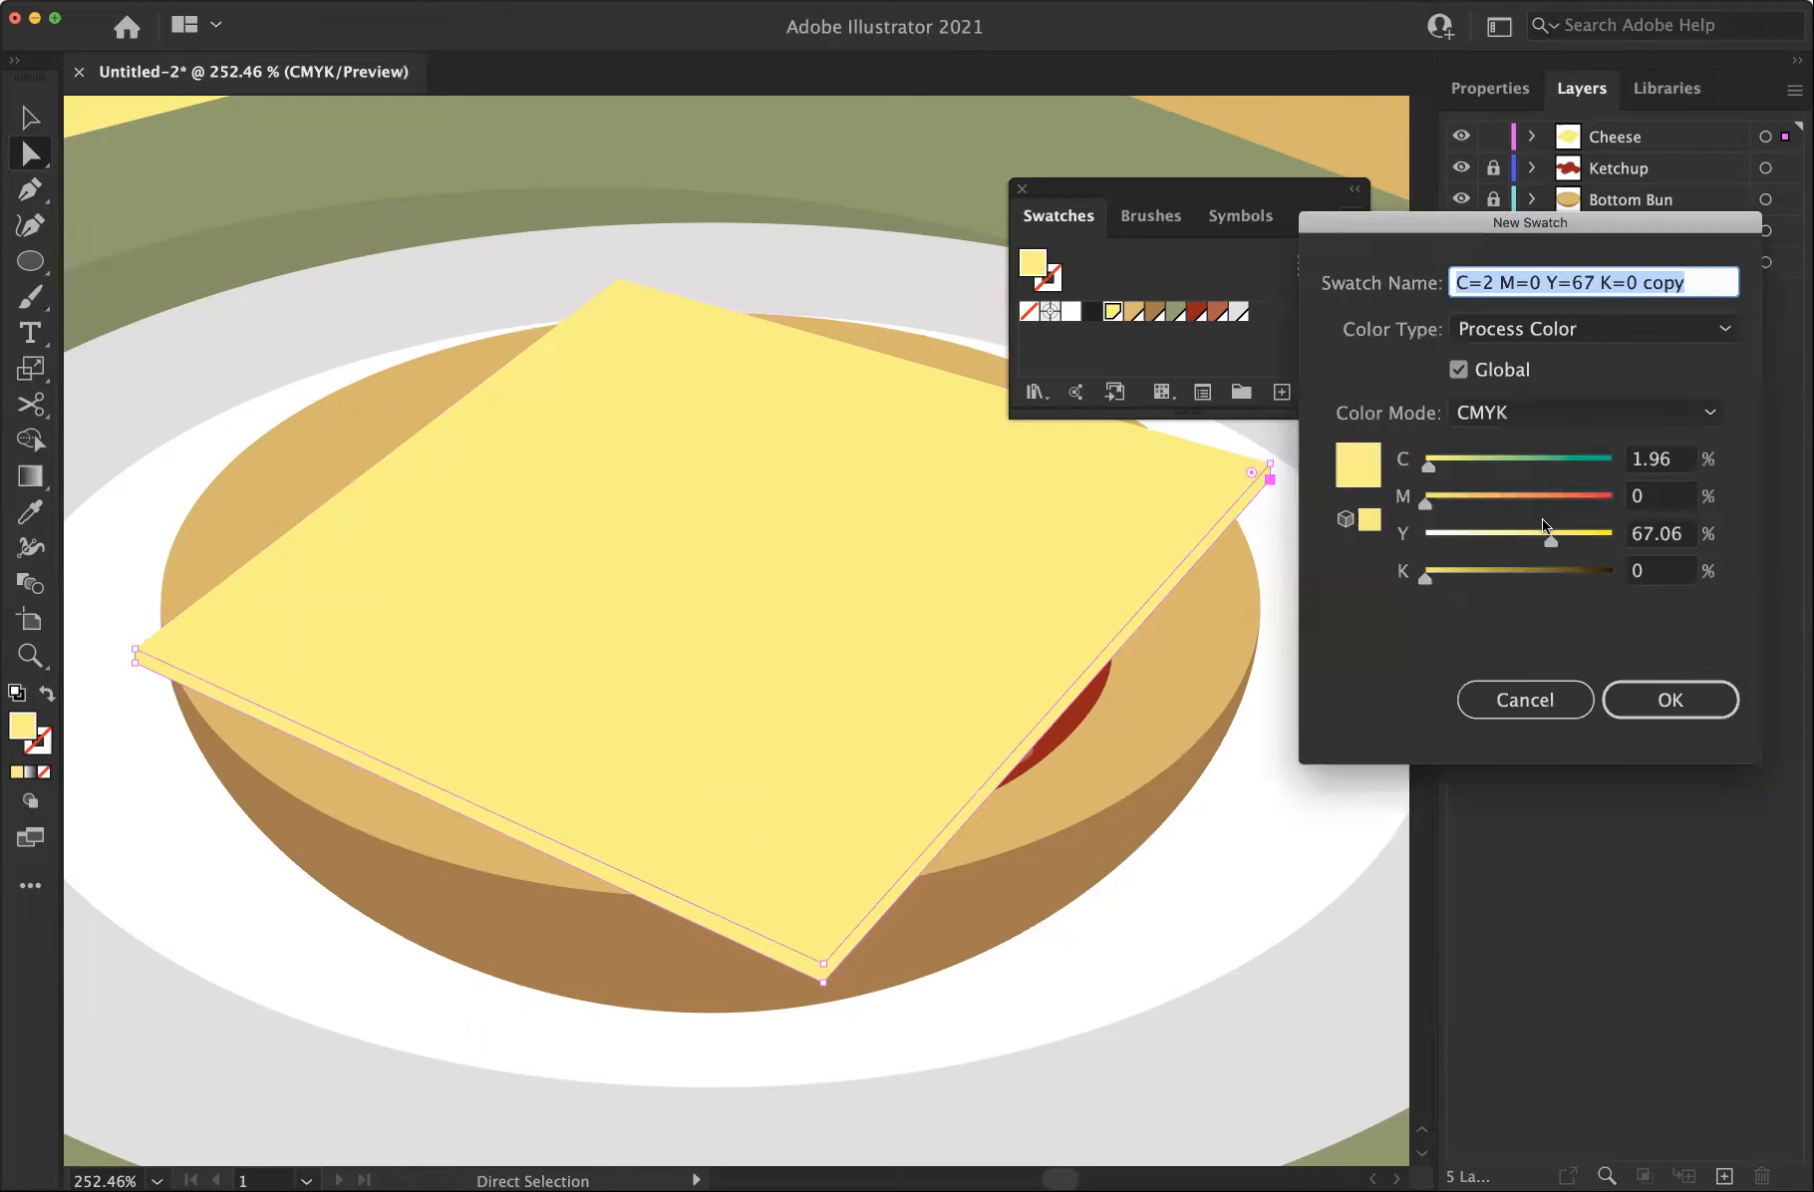
left_click(1462, 498)
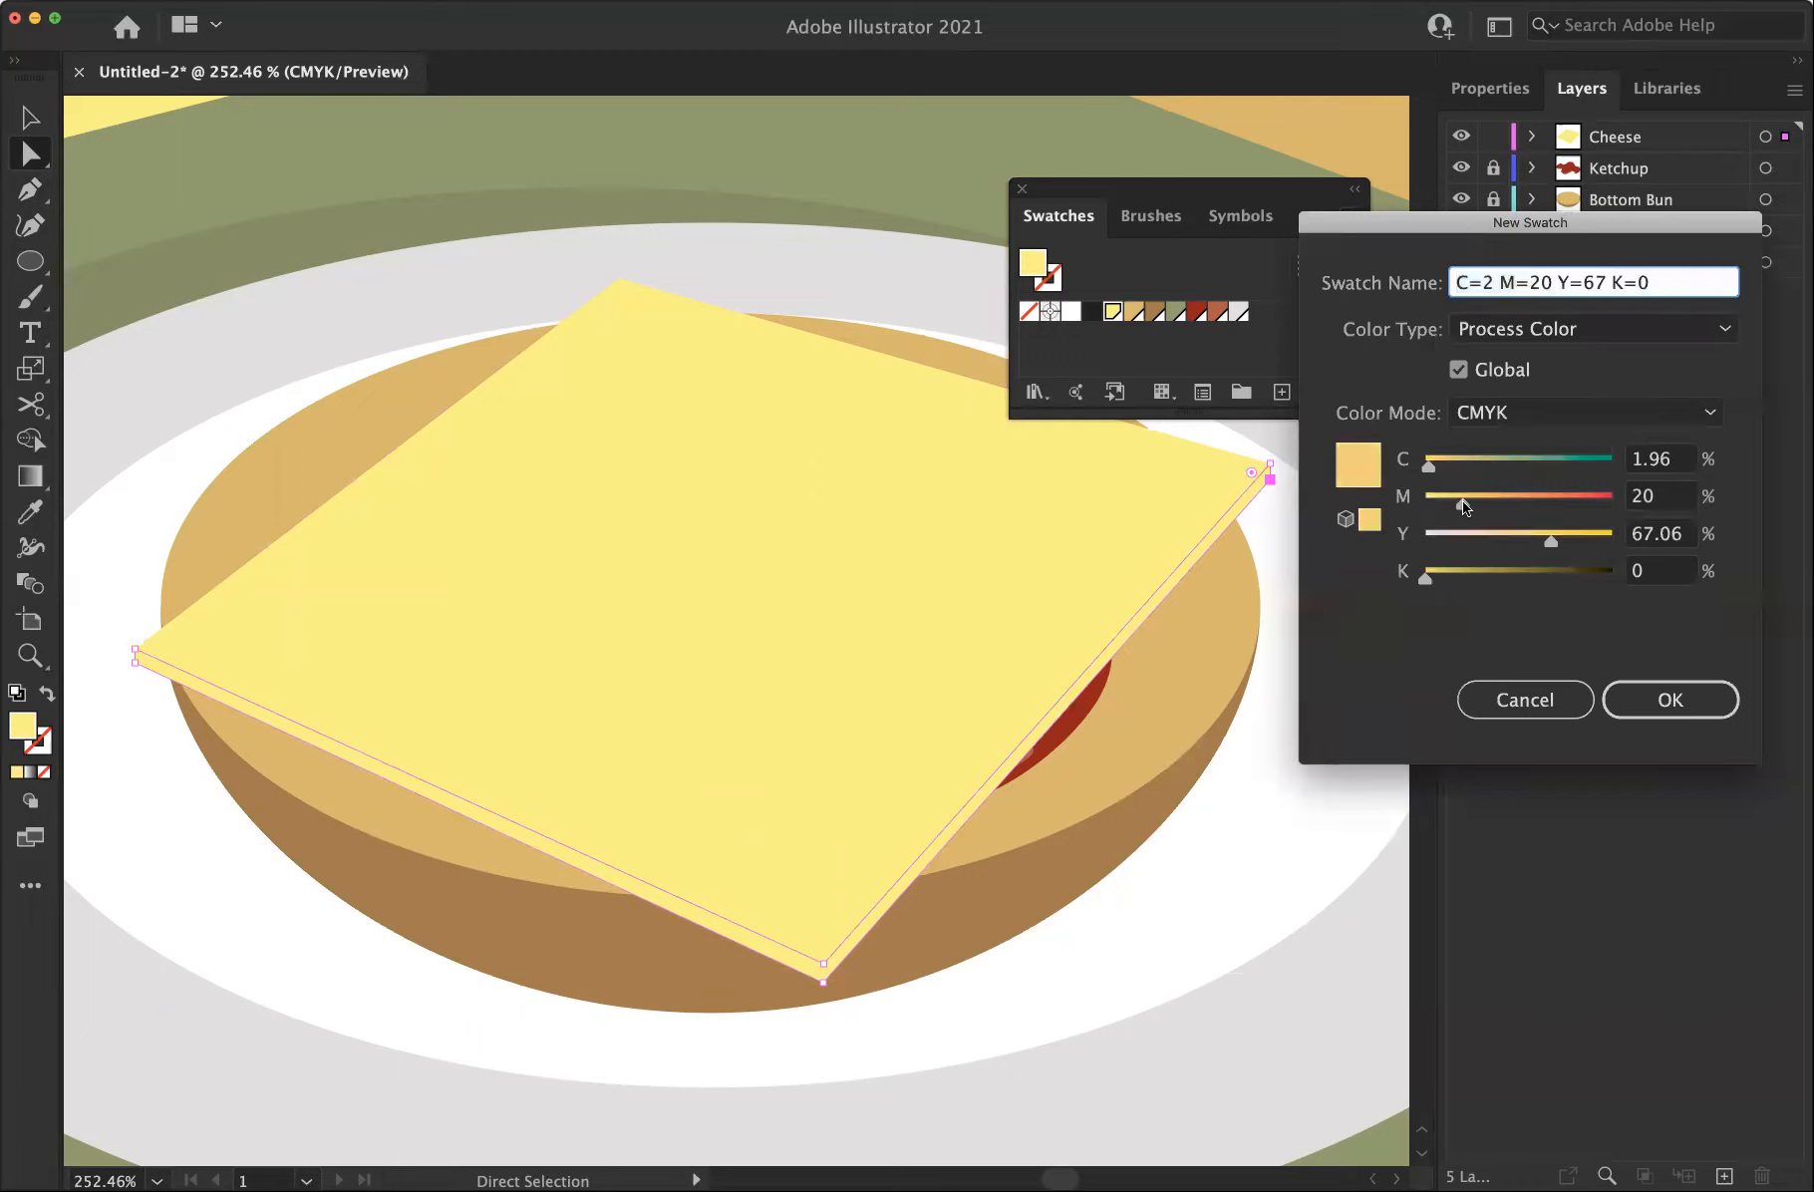
left_click(1667, 700)
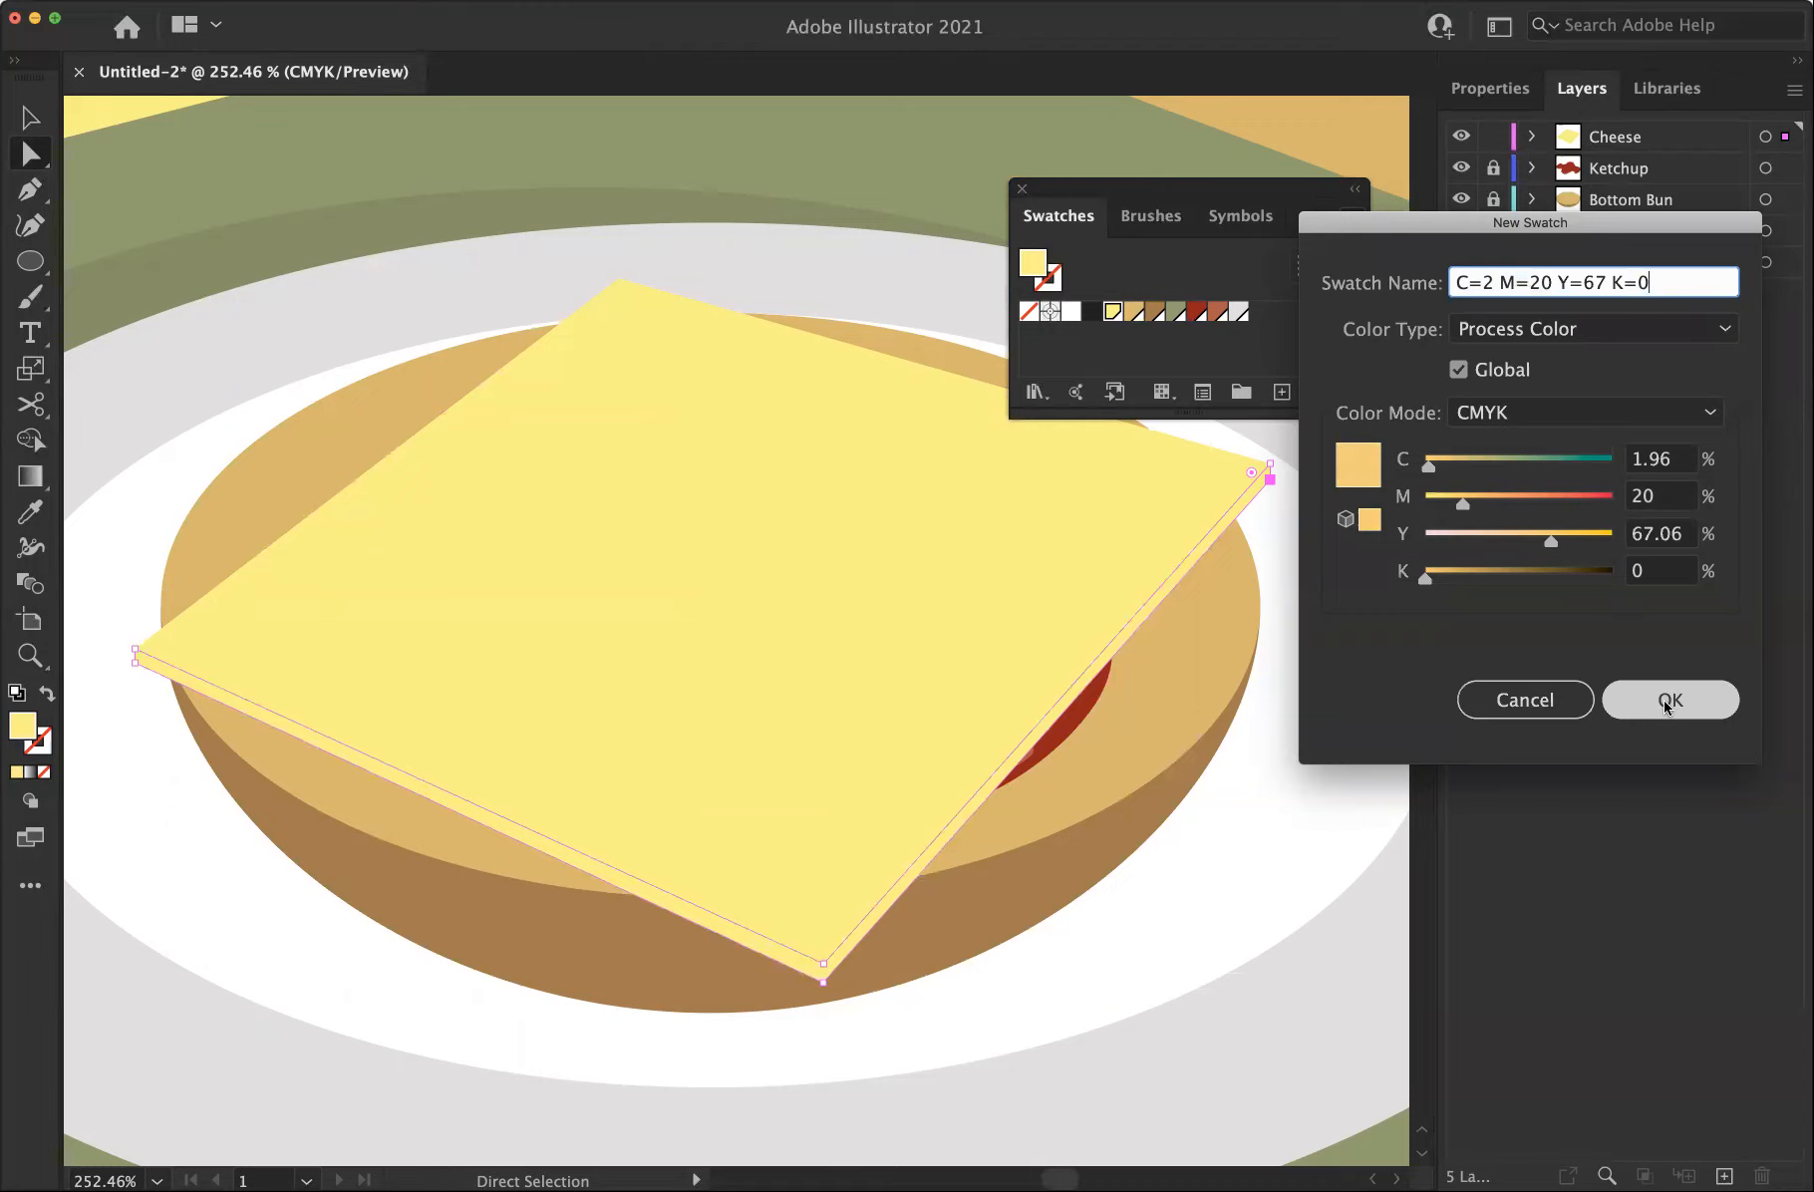
left_click(1669, 699)
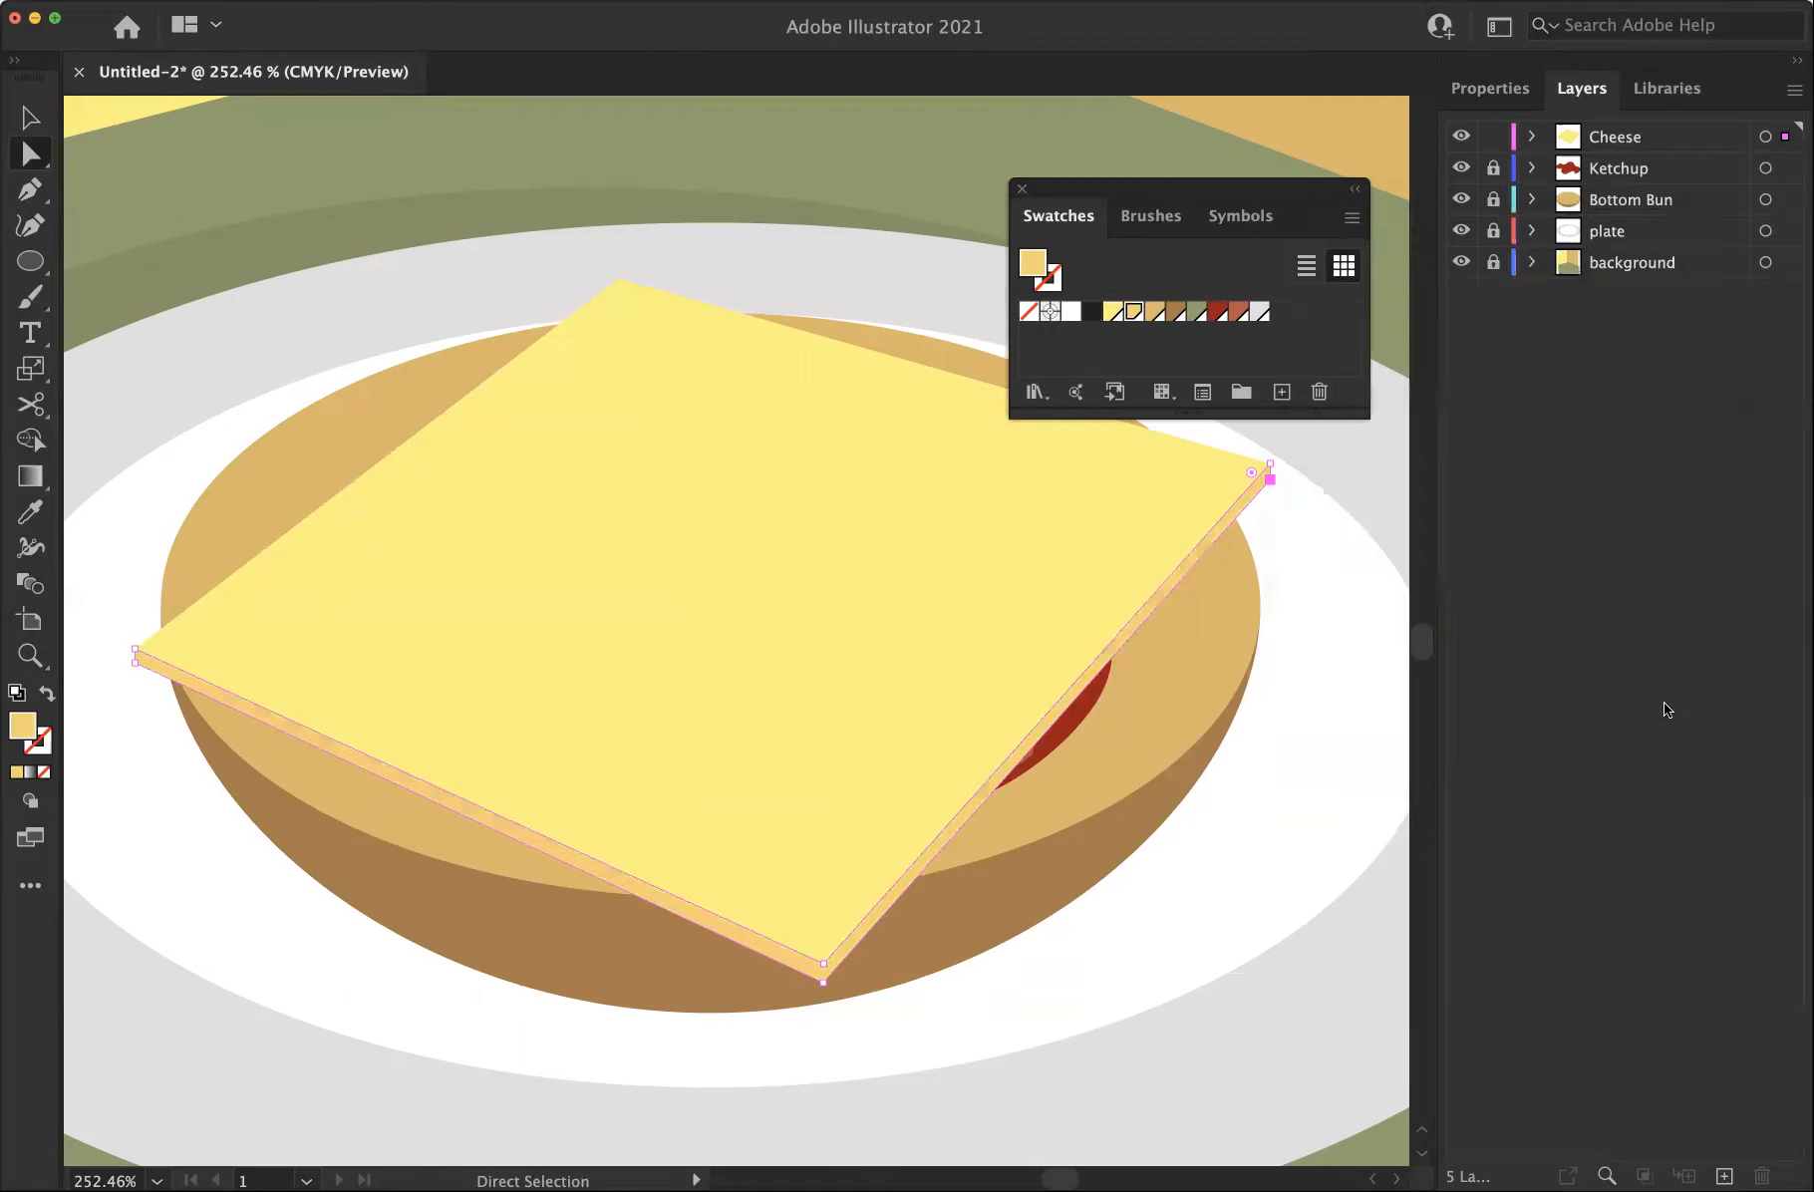
Edit the side band's new swatch to magenta 9% and black 7%, with the preview turned on
double_click(1133, 313)
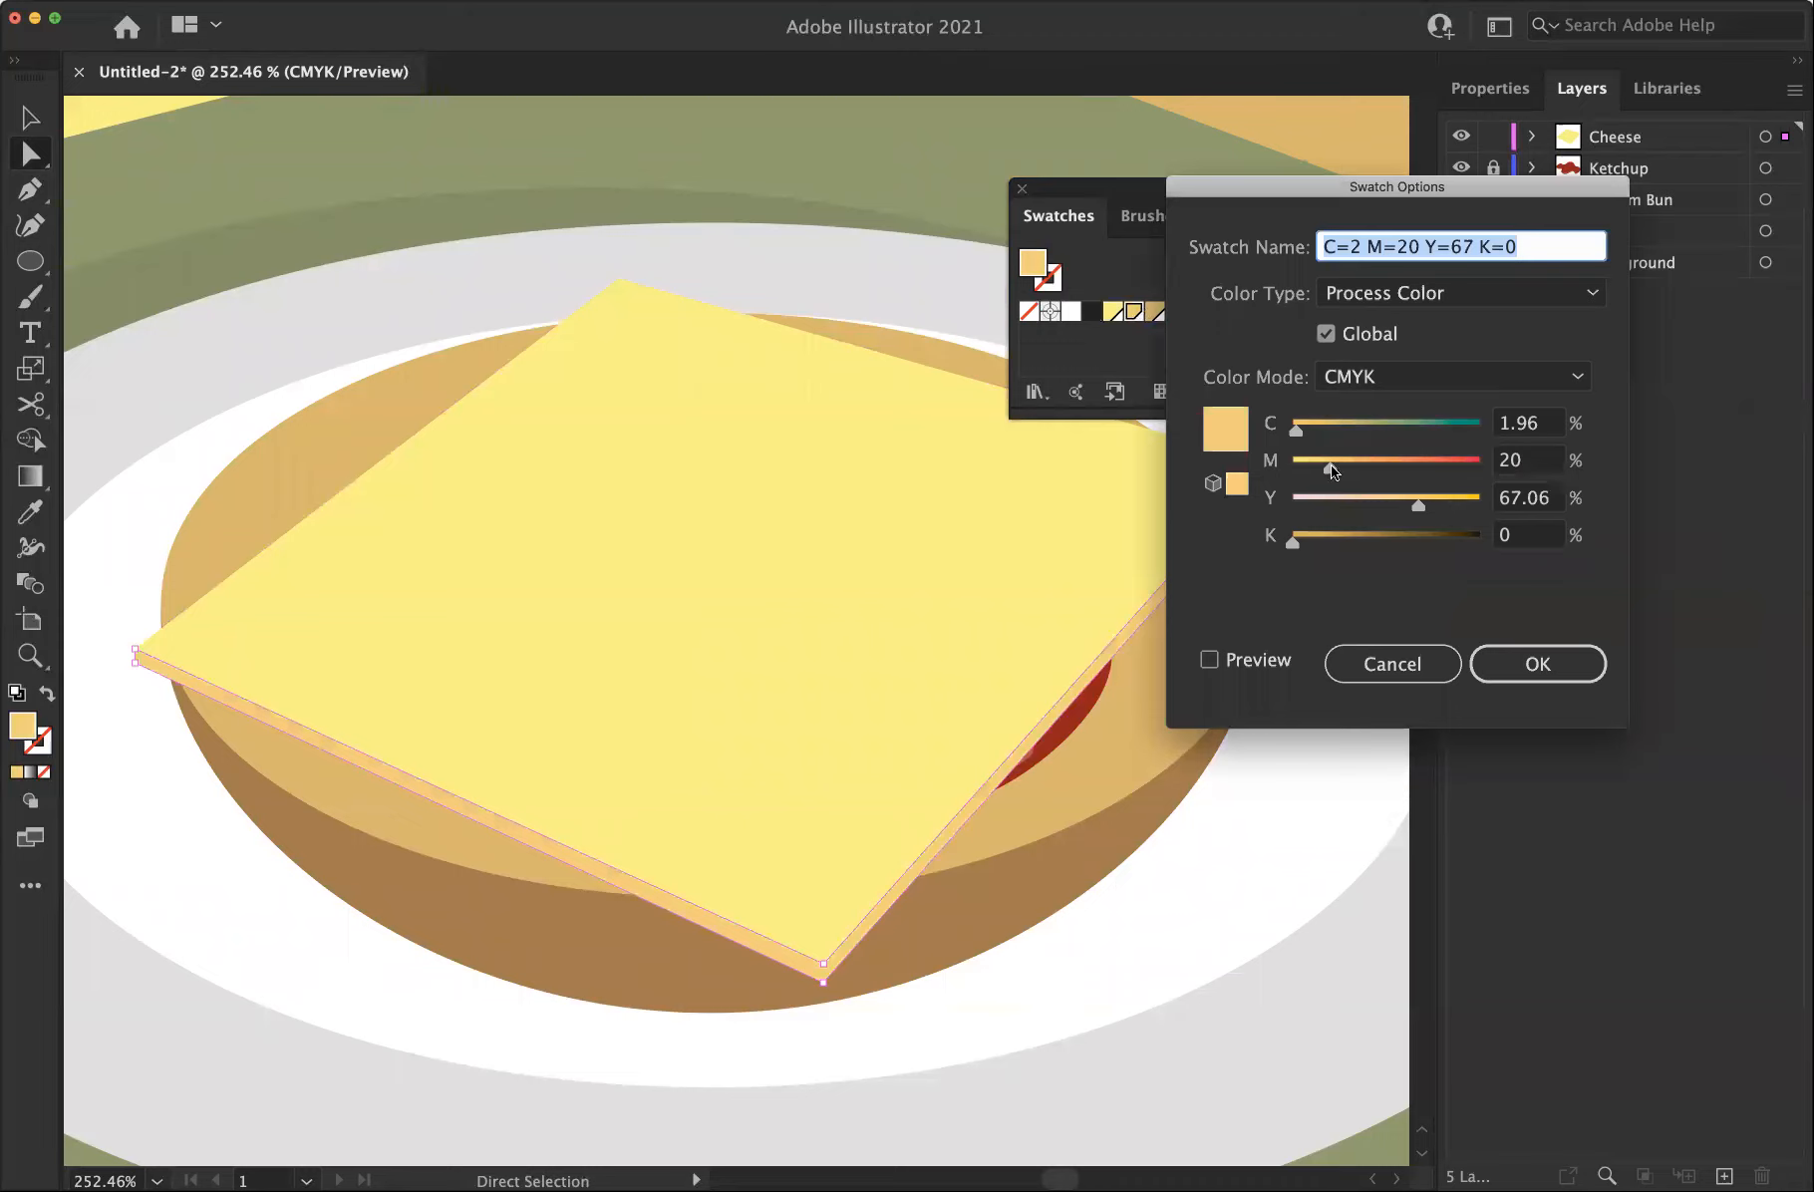
left_click_drag(1317, 463, 1308, 465)
left_click_drag(1294, 543, 1308, 545)
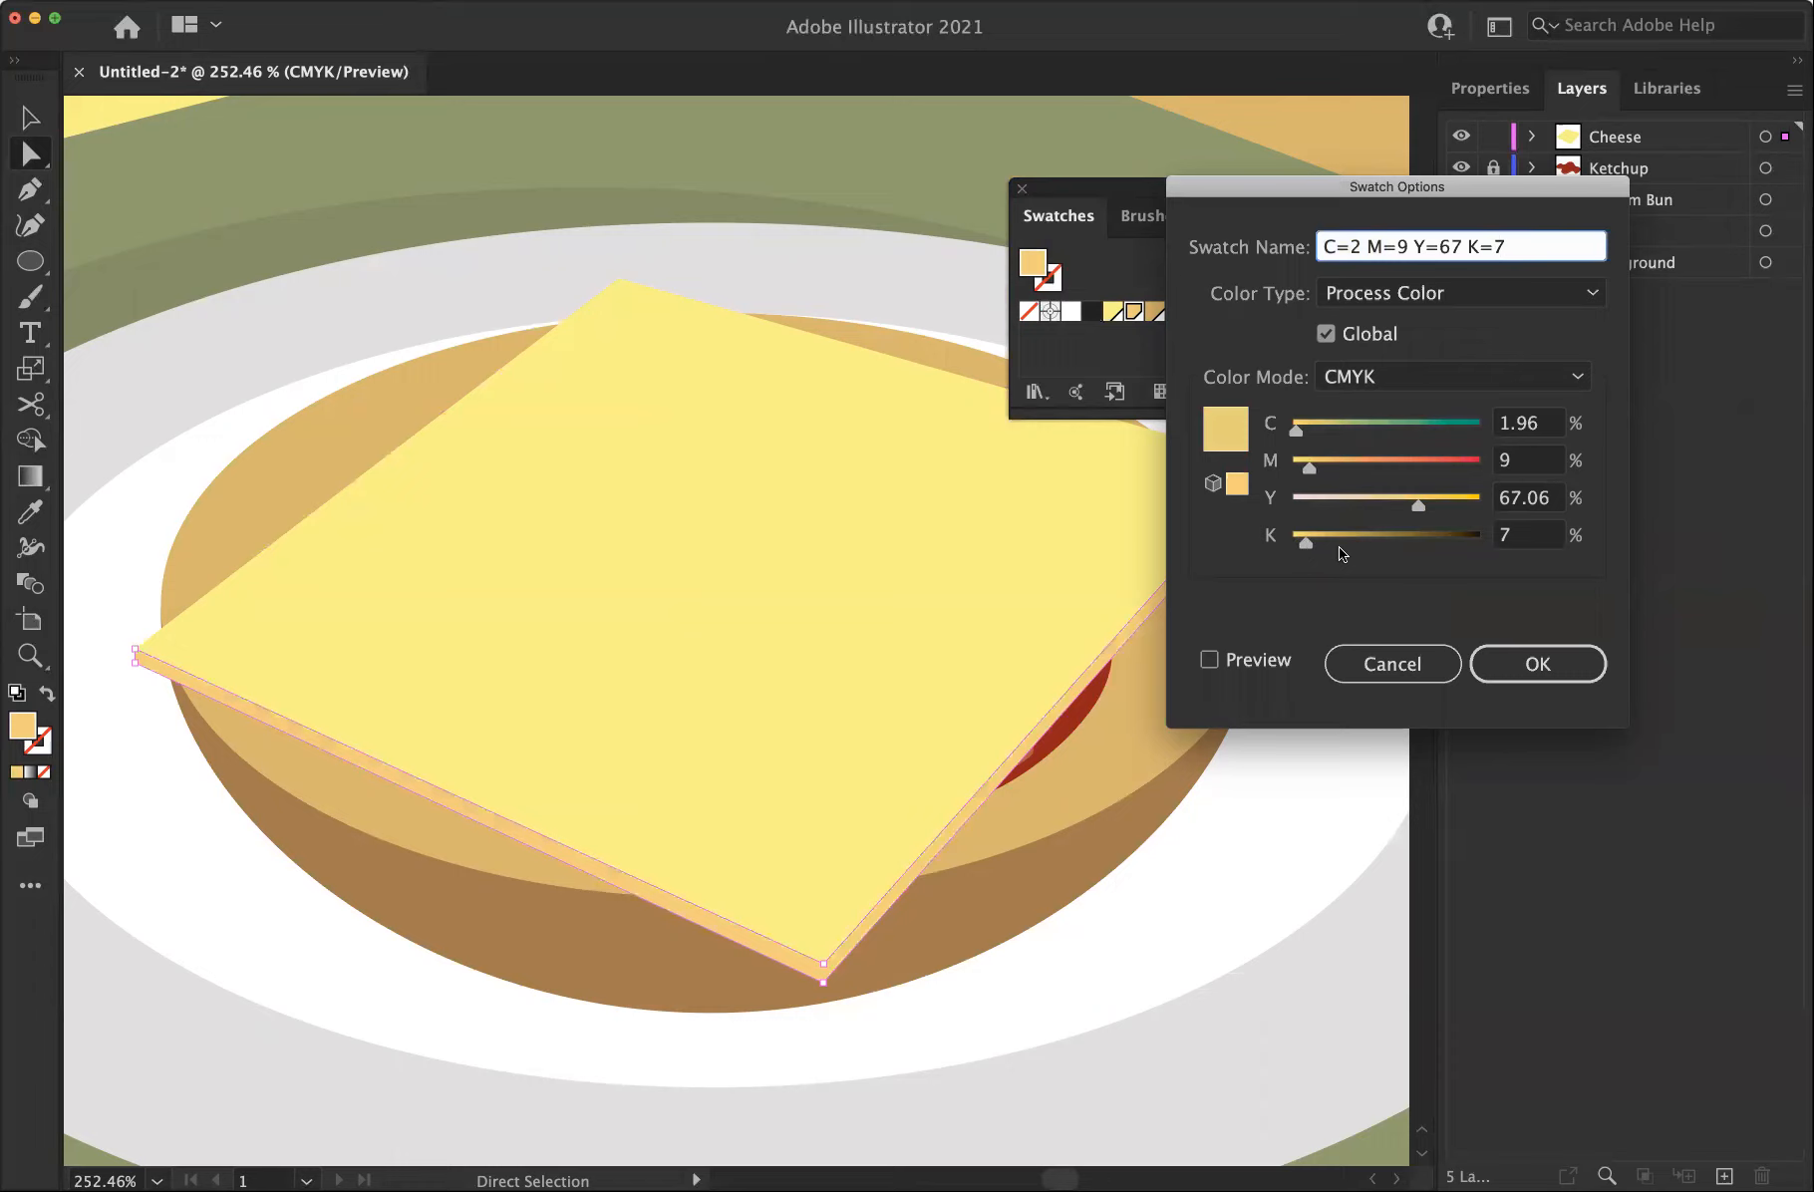
left_click(1209, 661)
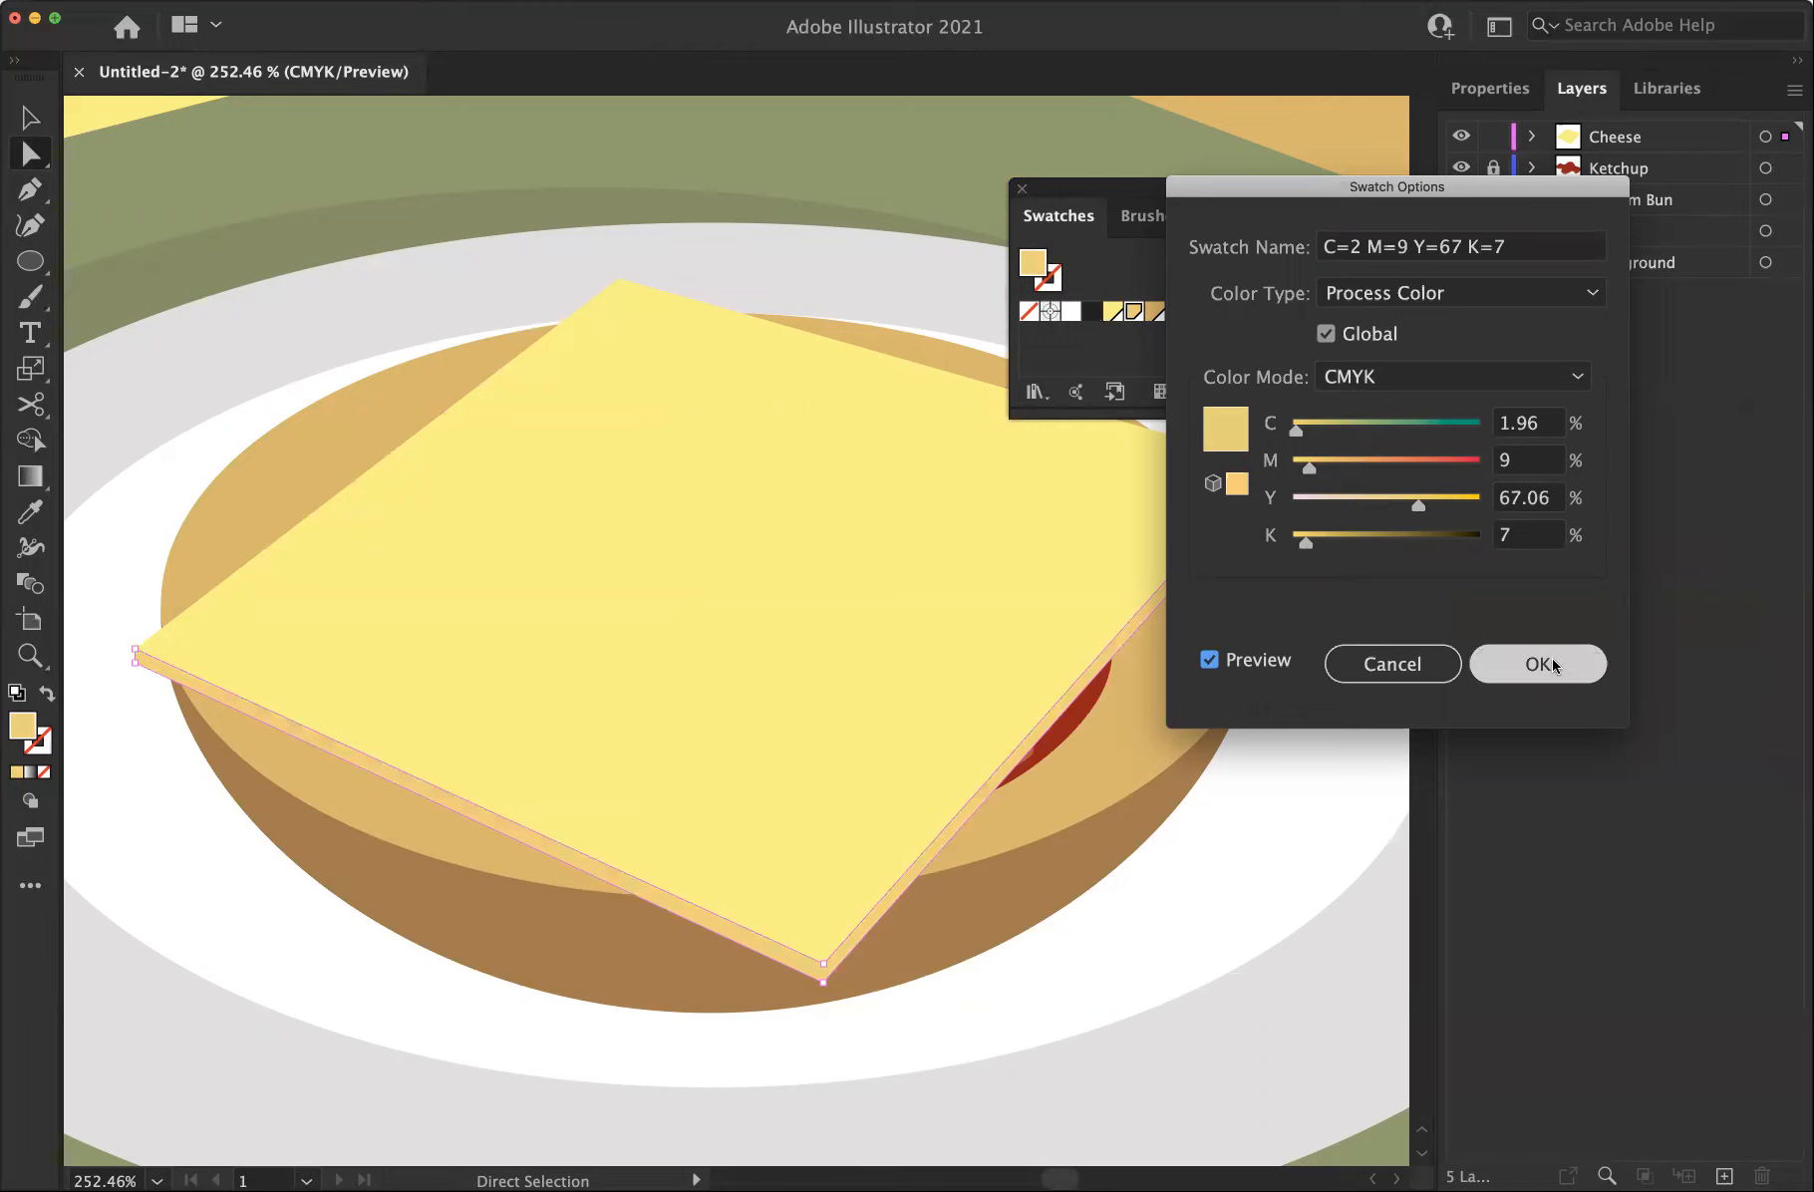
left_click(1495, 665)
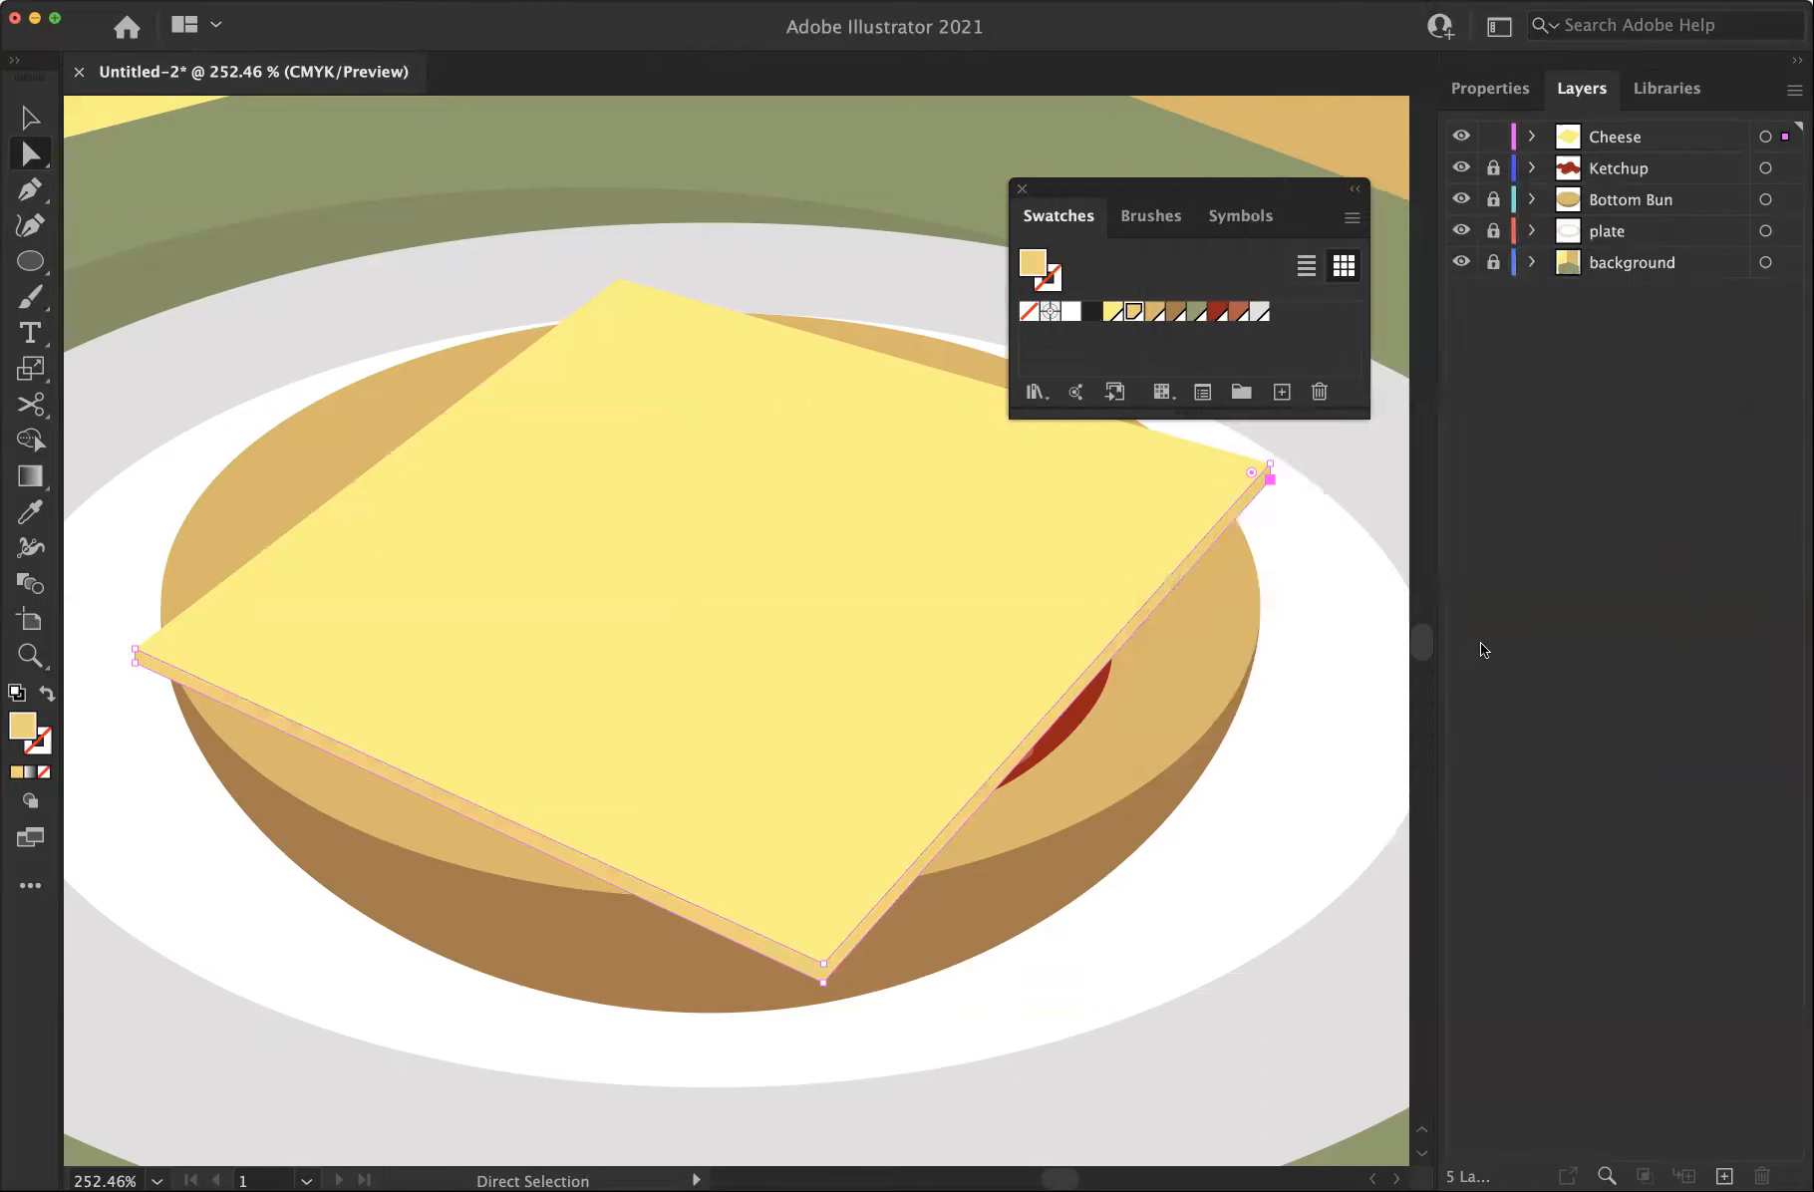
Cut the cheese's side band in two at its lowest corner with the Scissors tool, splitting both its inner and outer edges
left_click(1314, 608)
left_click(852, 940)
left_click(30, 404)
left_click(823, 962)
left_click(823, 981)
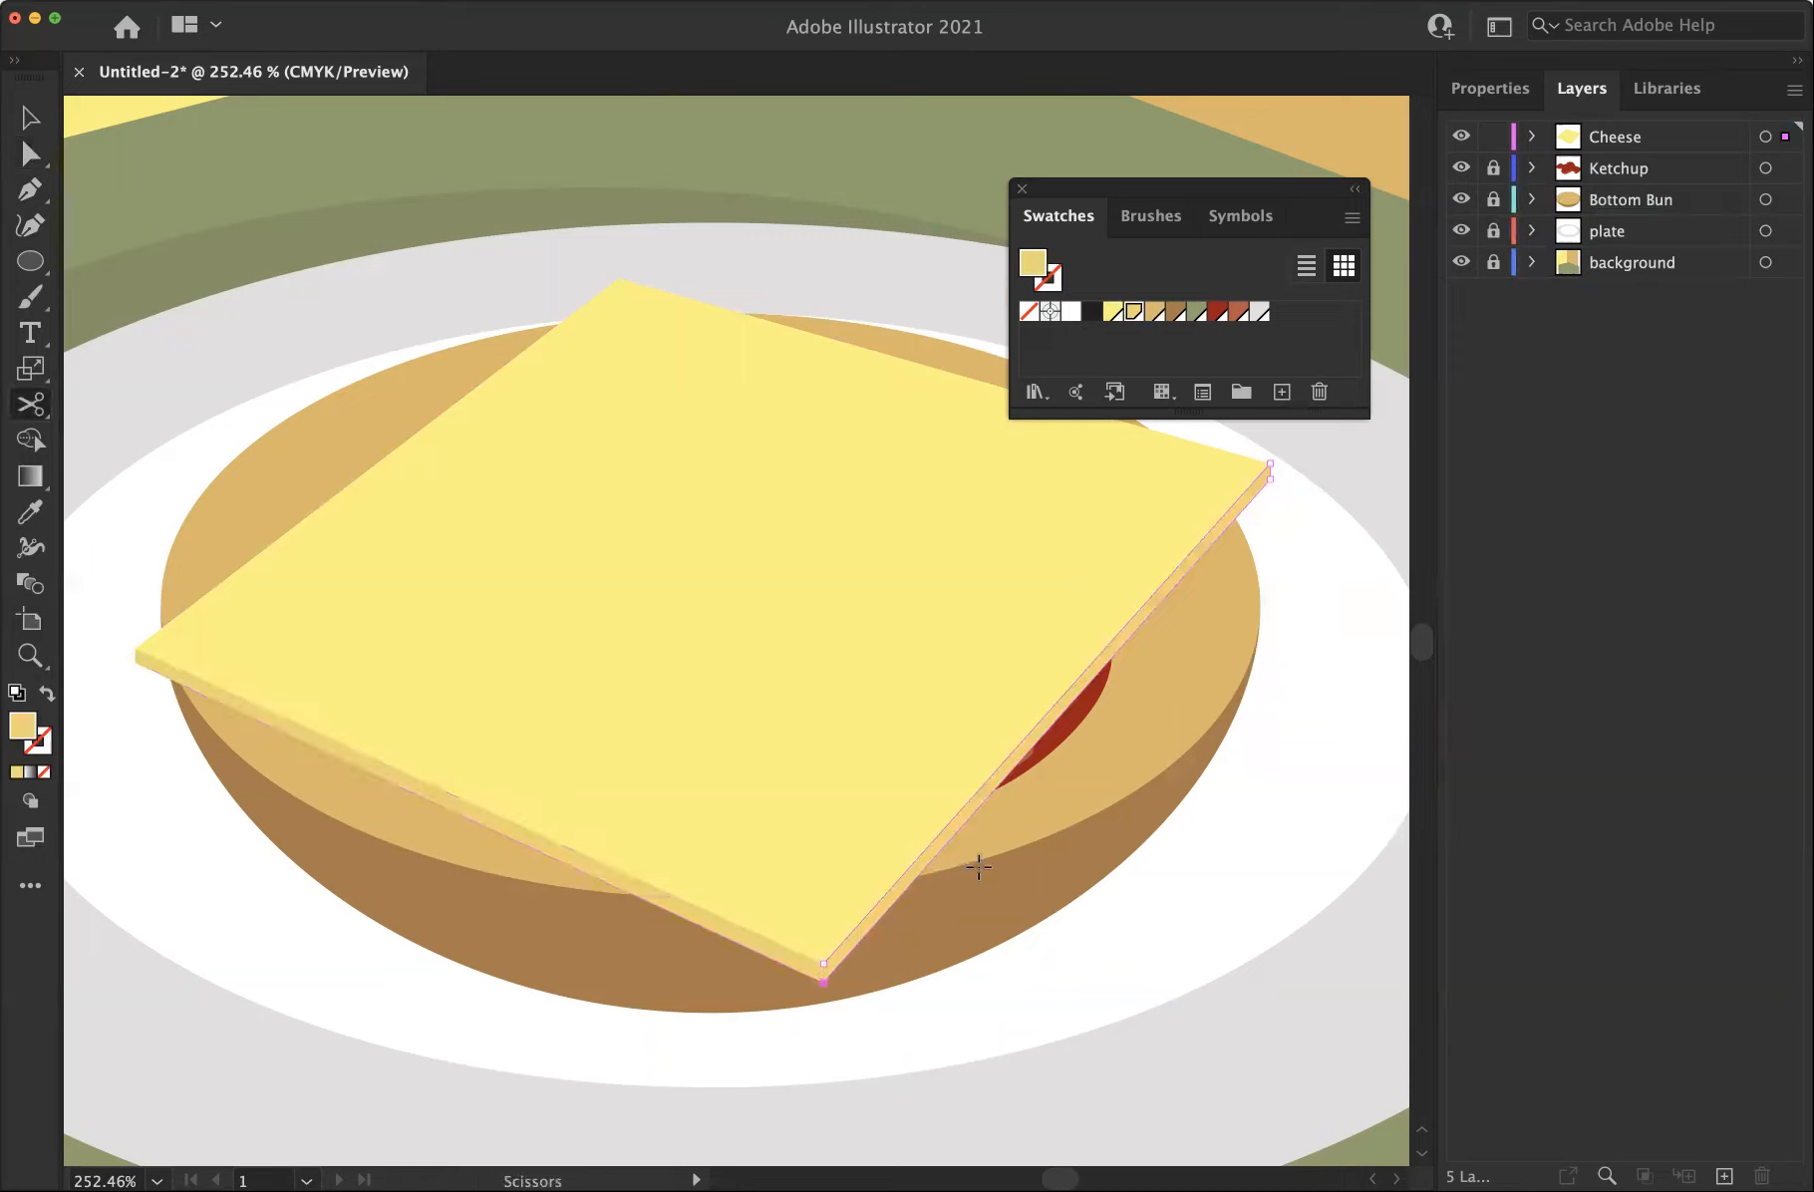
Create a new global CMYK swatch from the light yellow with yellow at 31% and apply it to the right-hand side band
left_click(29, 154)
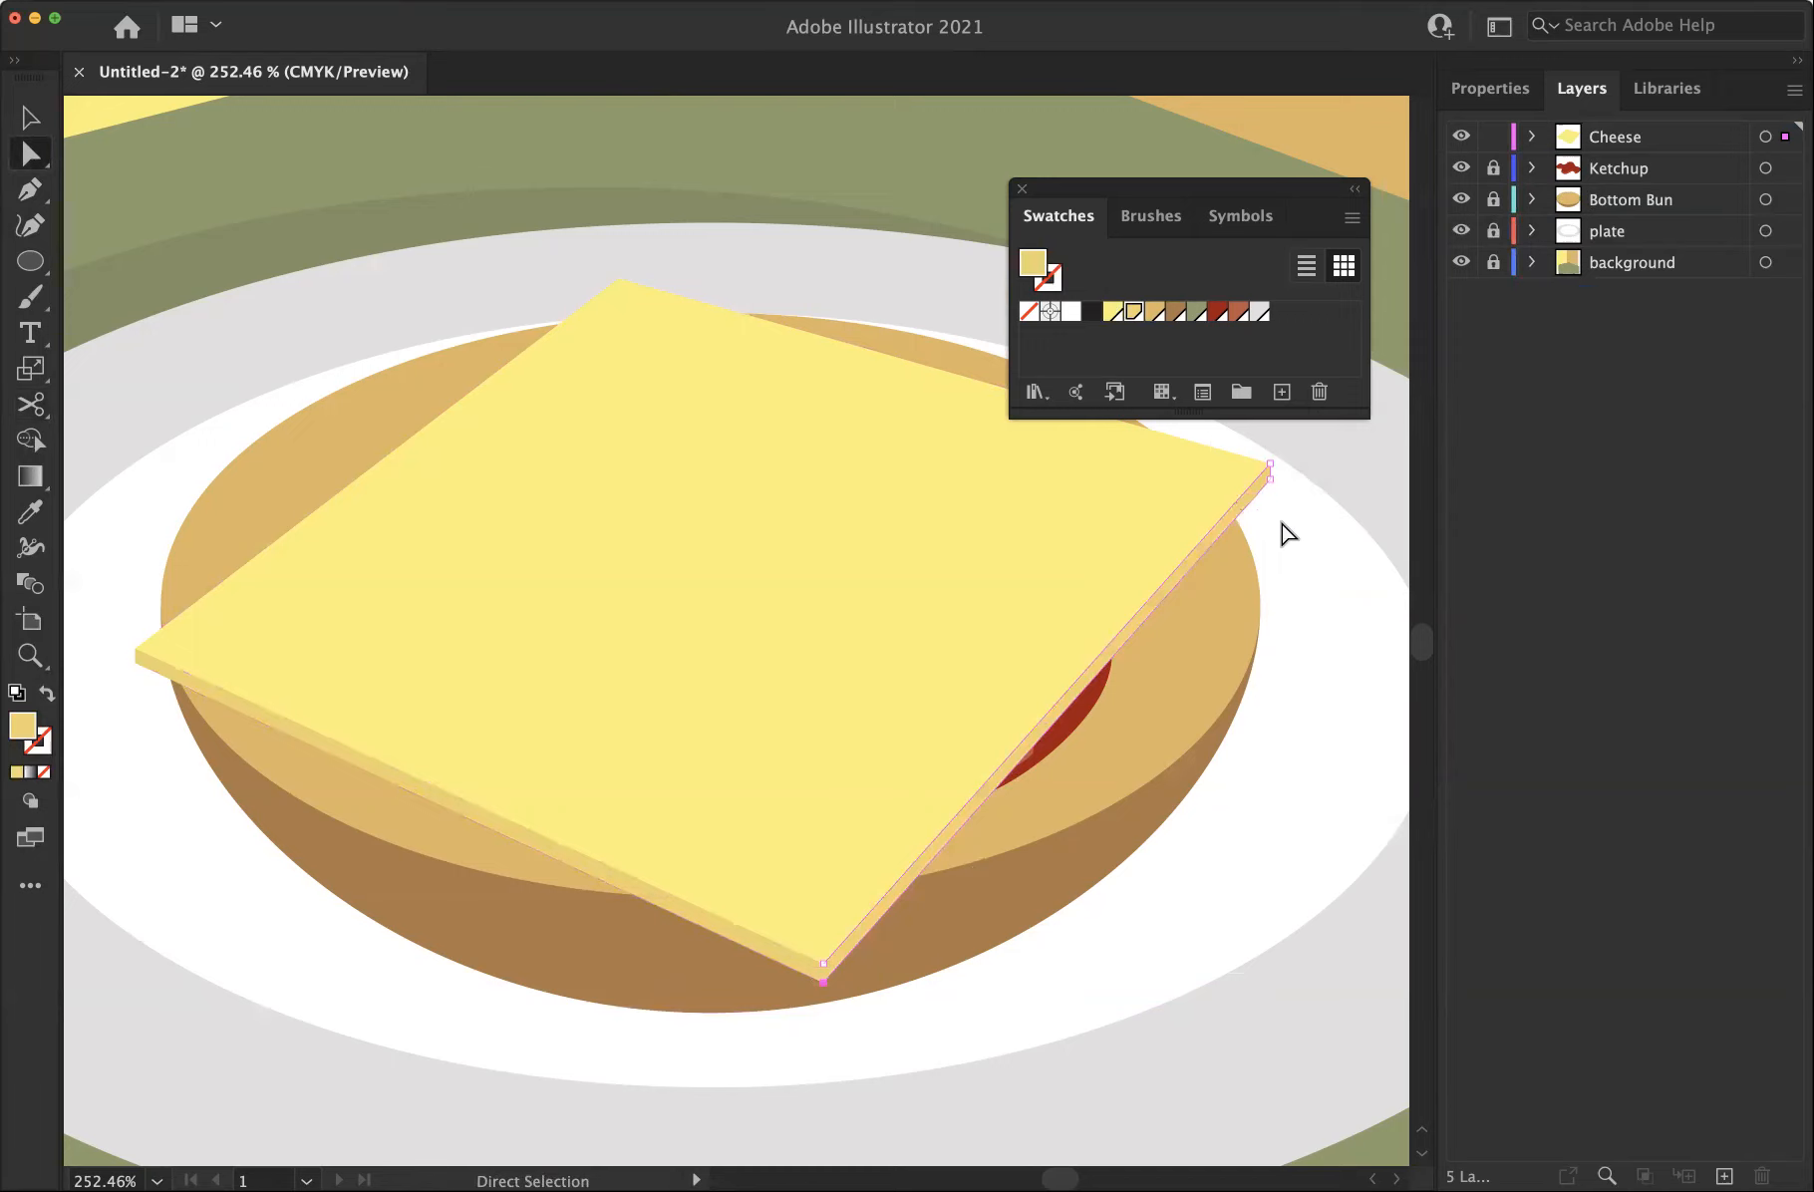
left_click(1256, 500)
left_click(1114, 312)
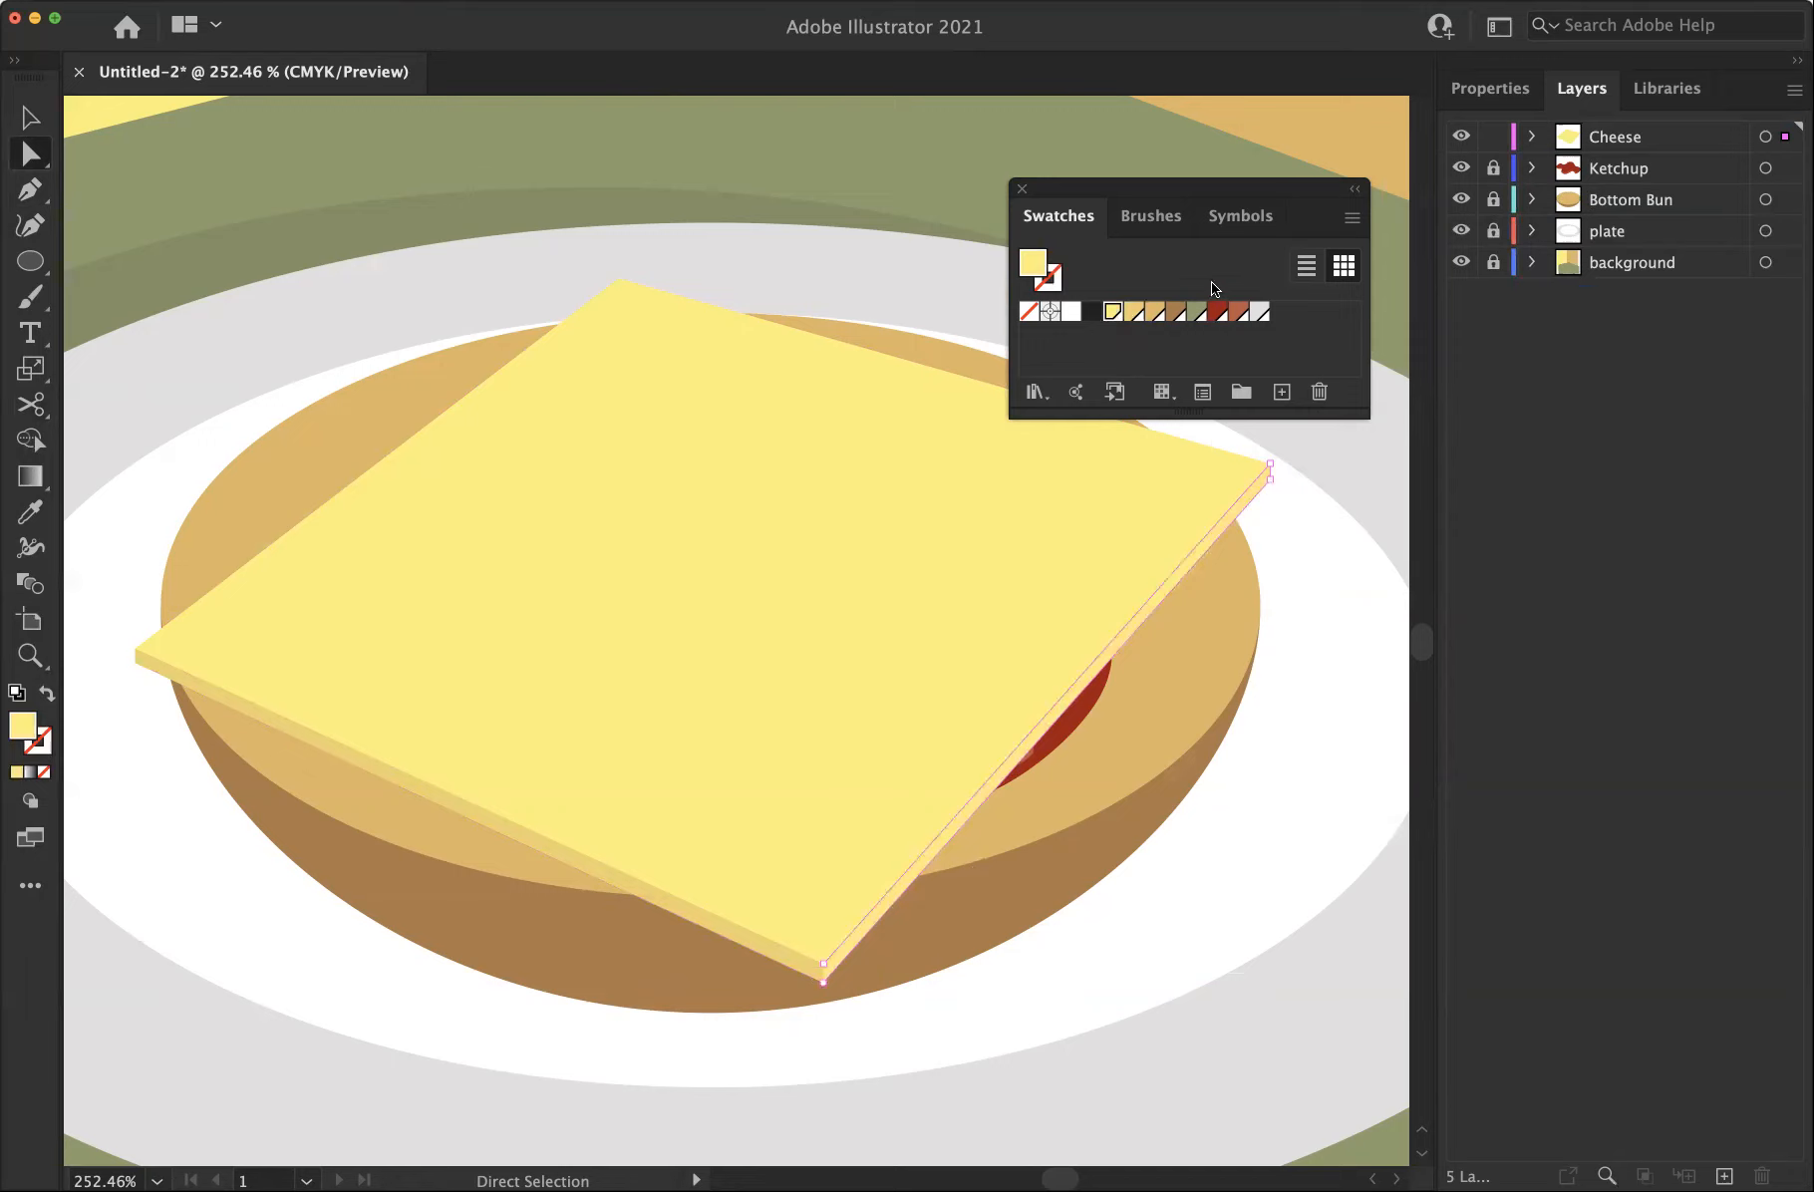
left_click(1358, 225)
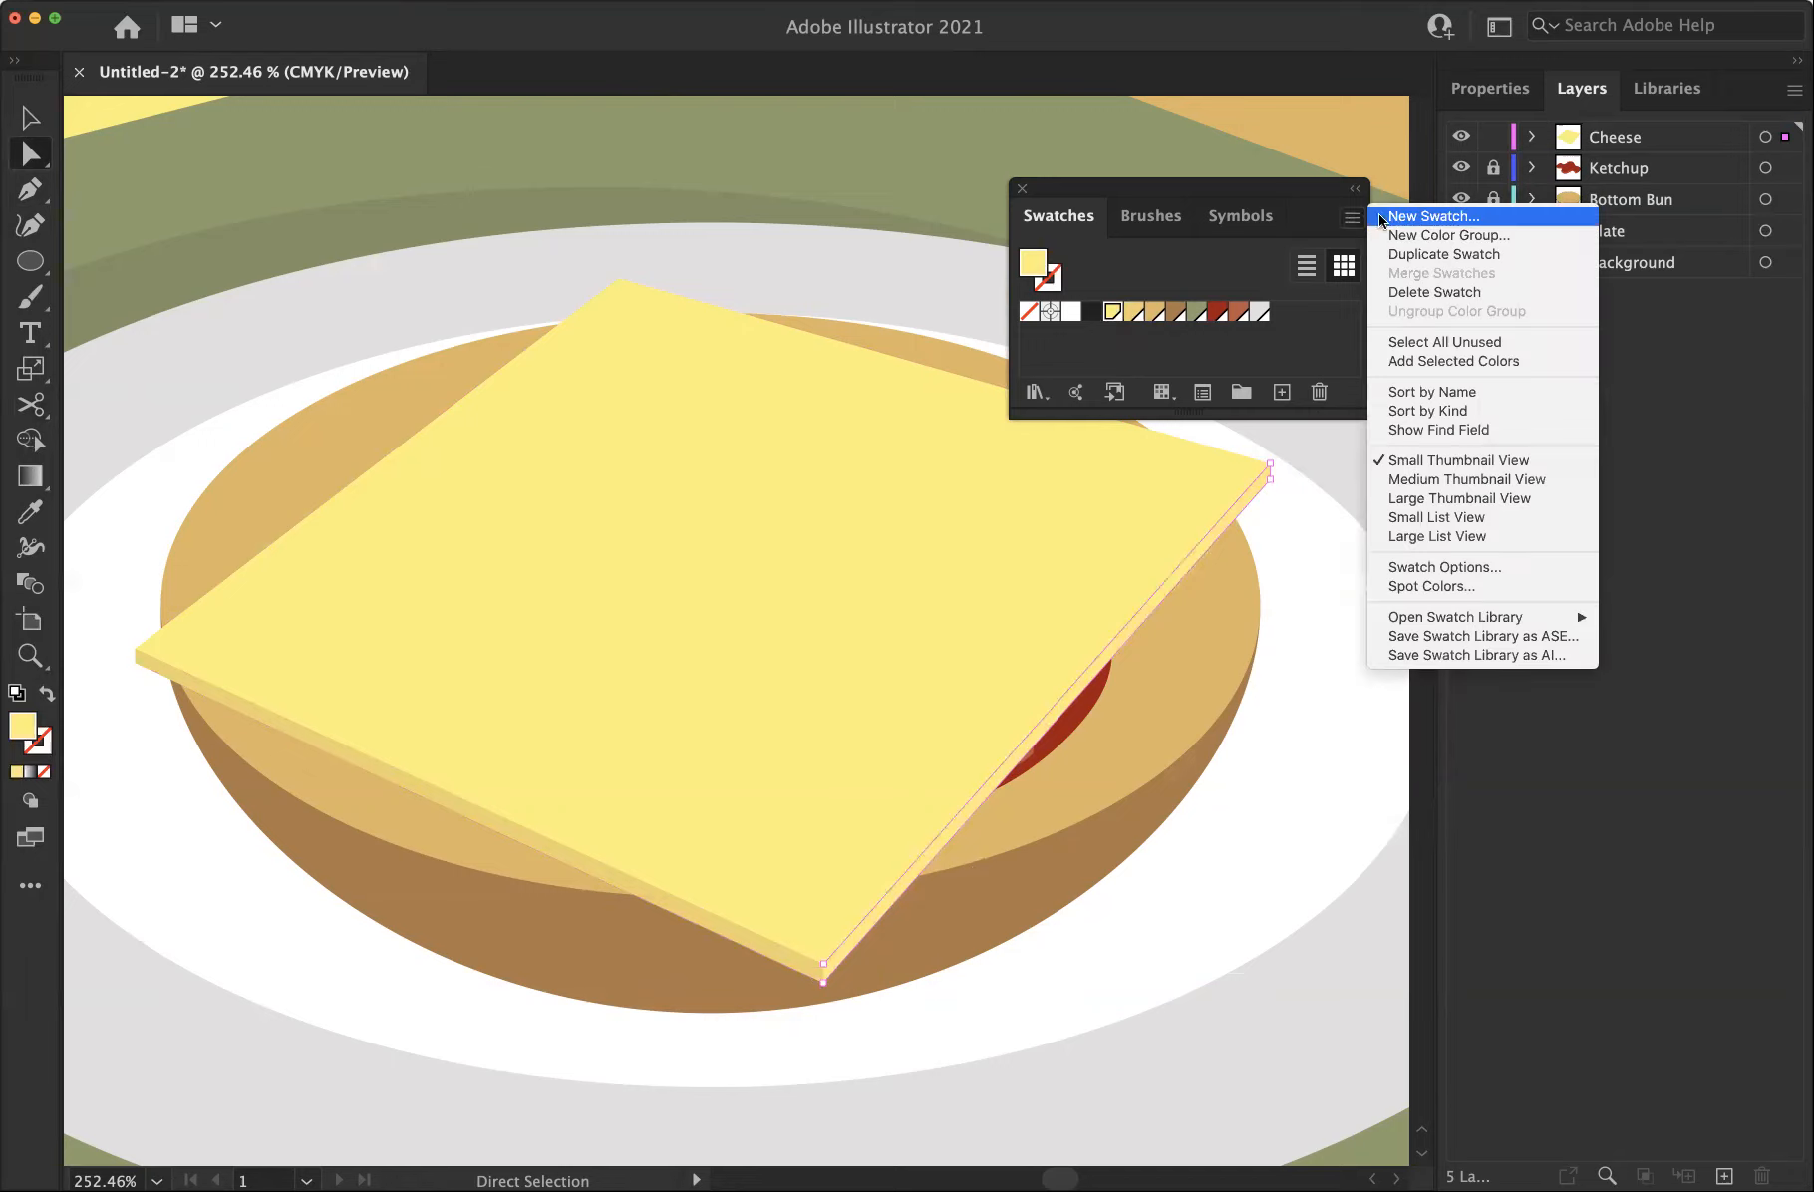
left_click(1395, 215)
left_click_drag(1552, 544, 1483, 547)
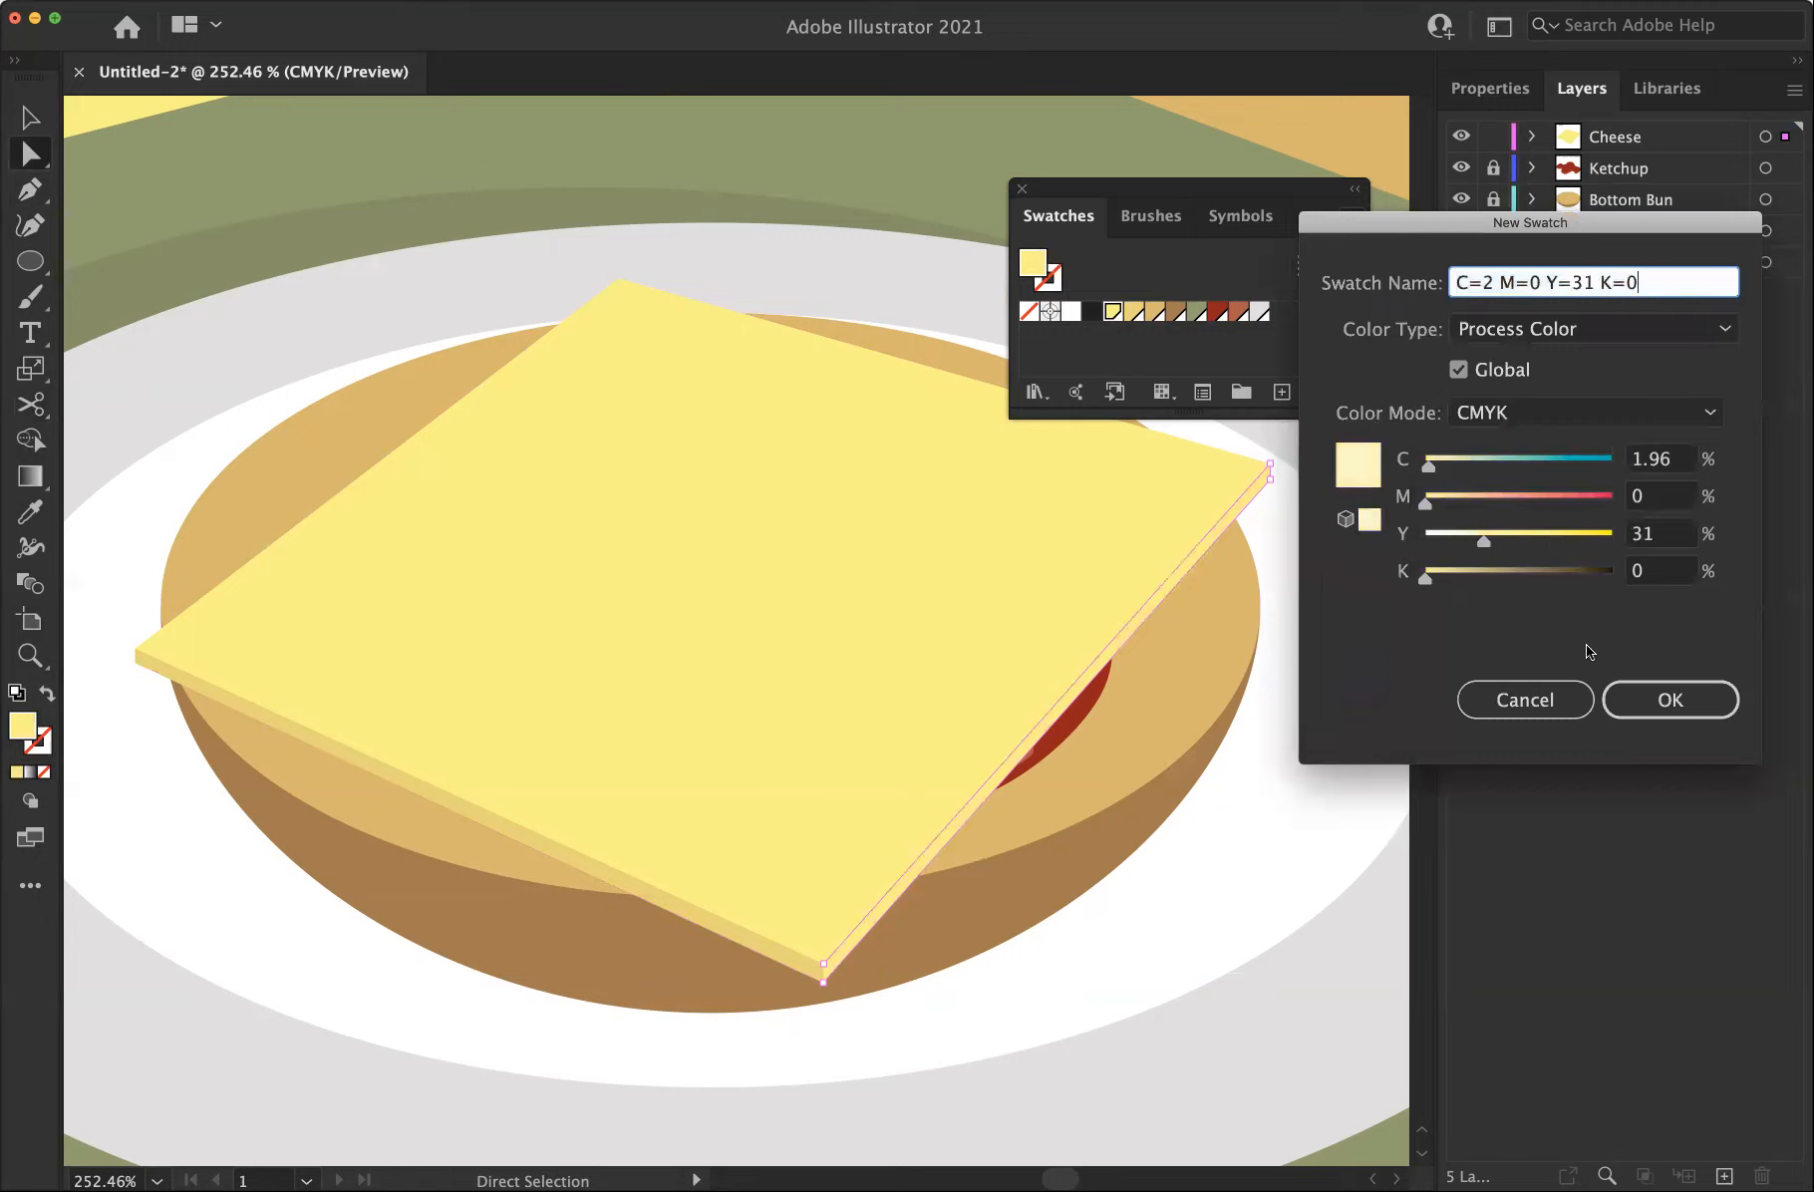
left_click(1670, 701)
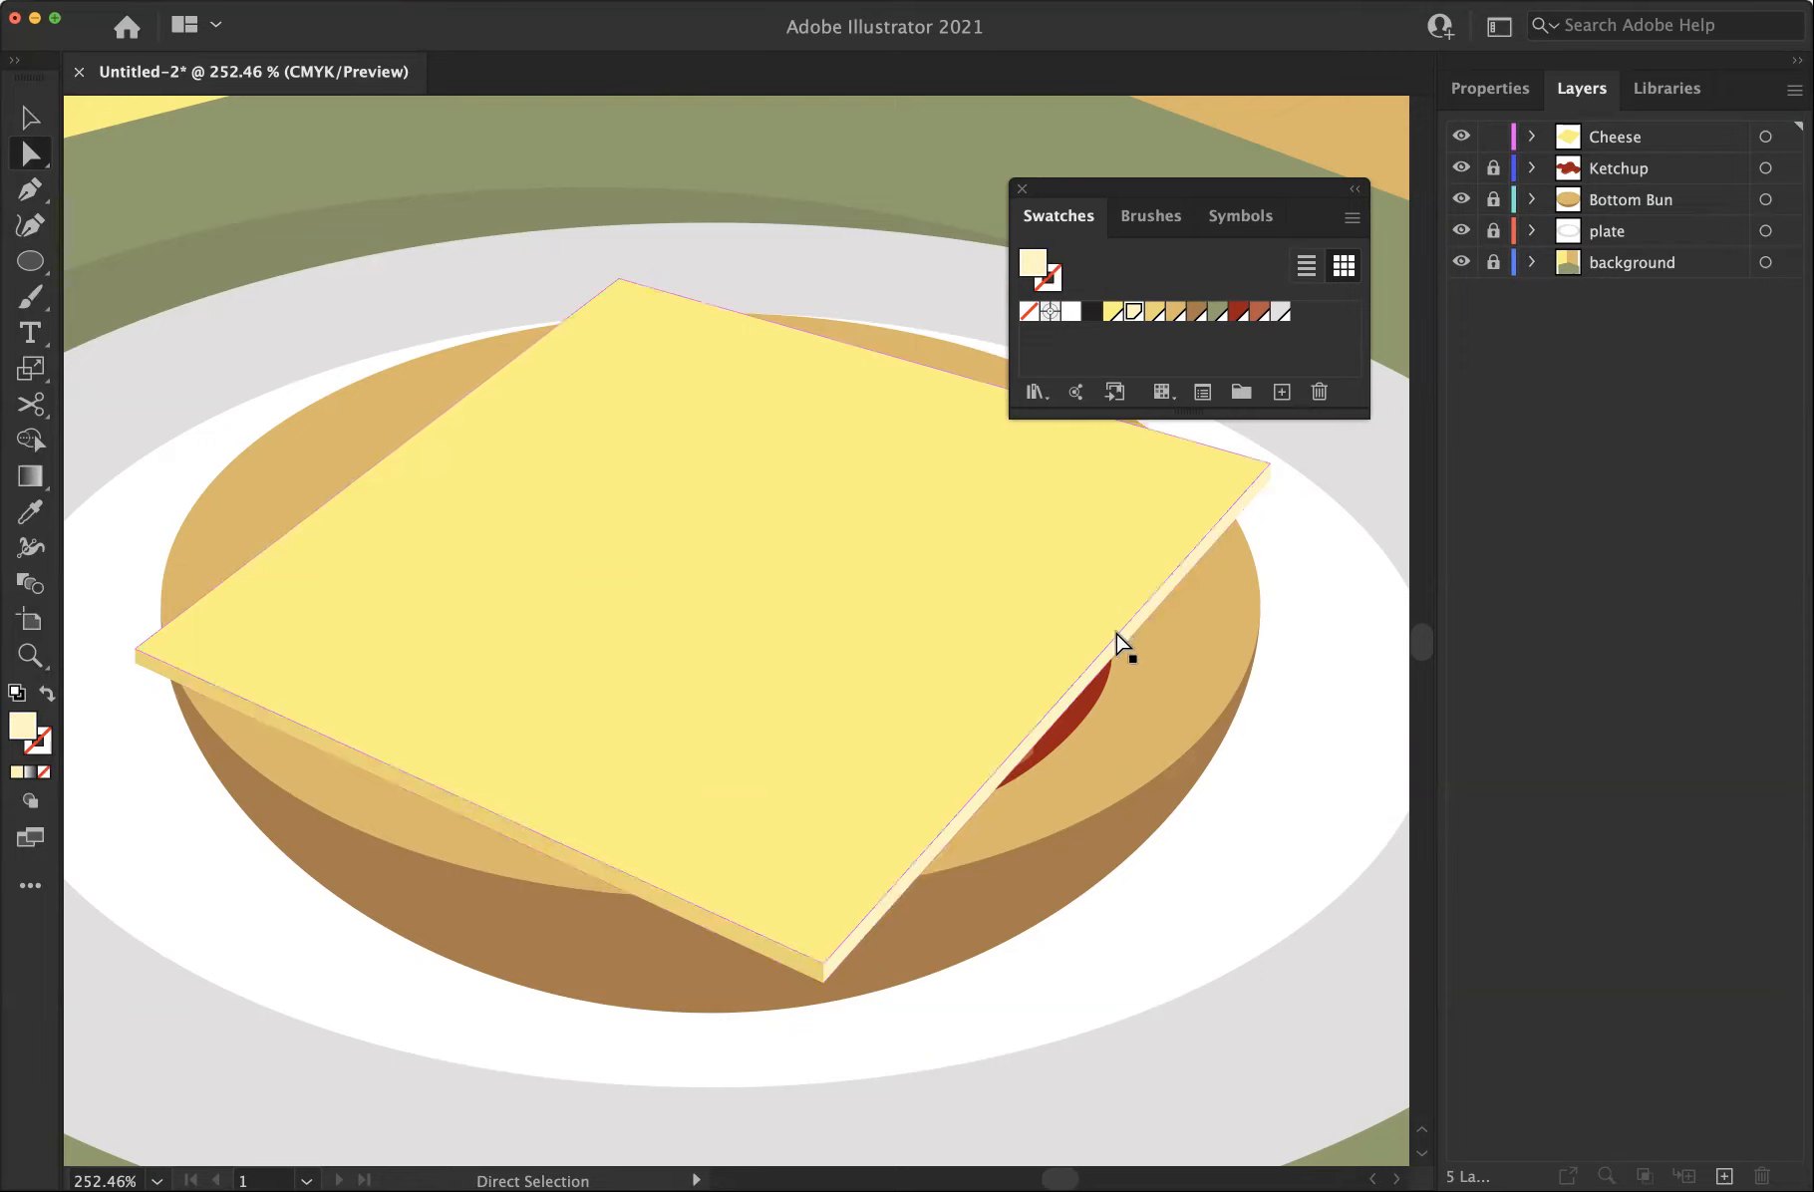
Group all the cheese pieces and move the group slightly up and to the left over the bun
scroll(1199, 725, "down", 5)
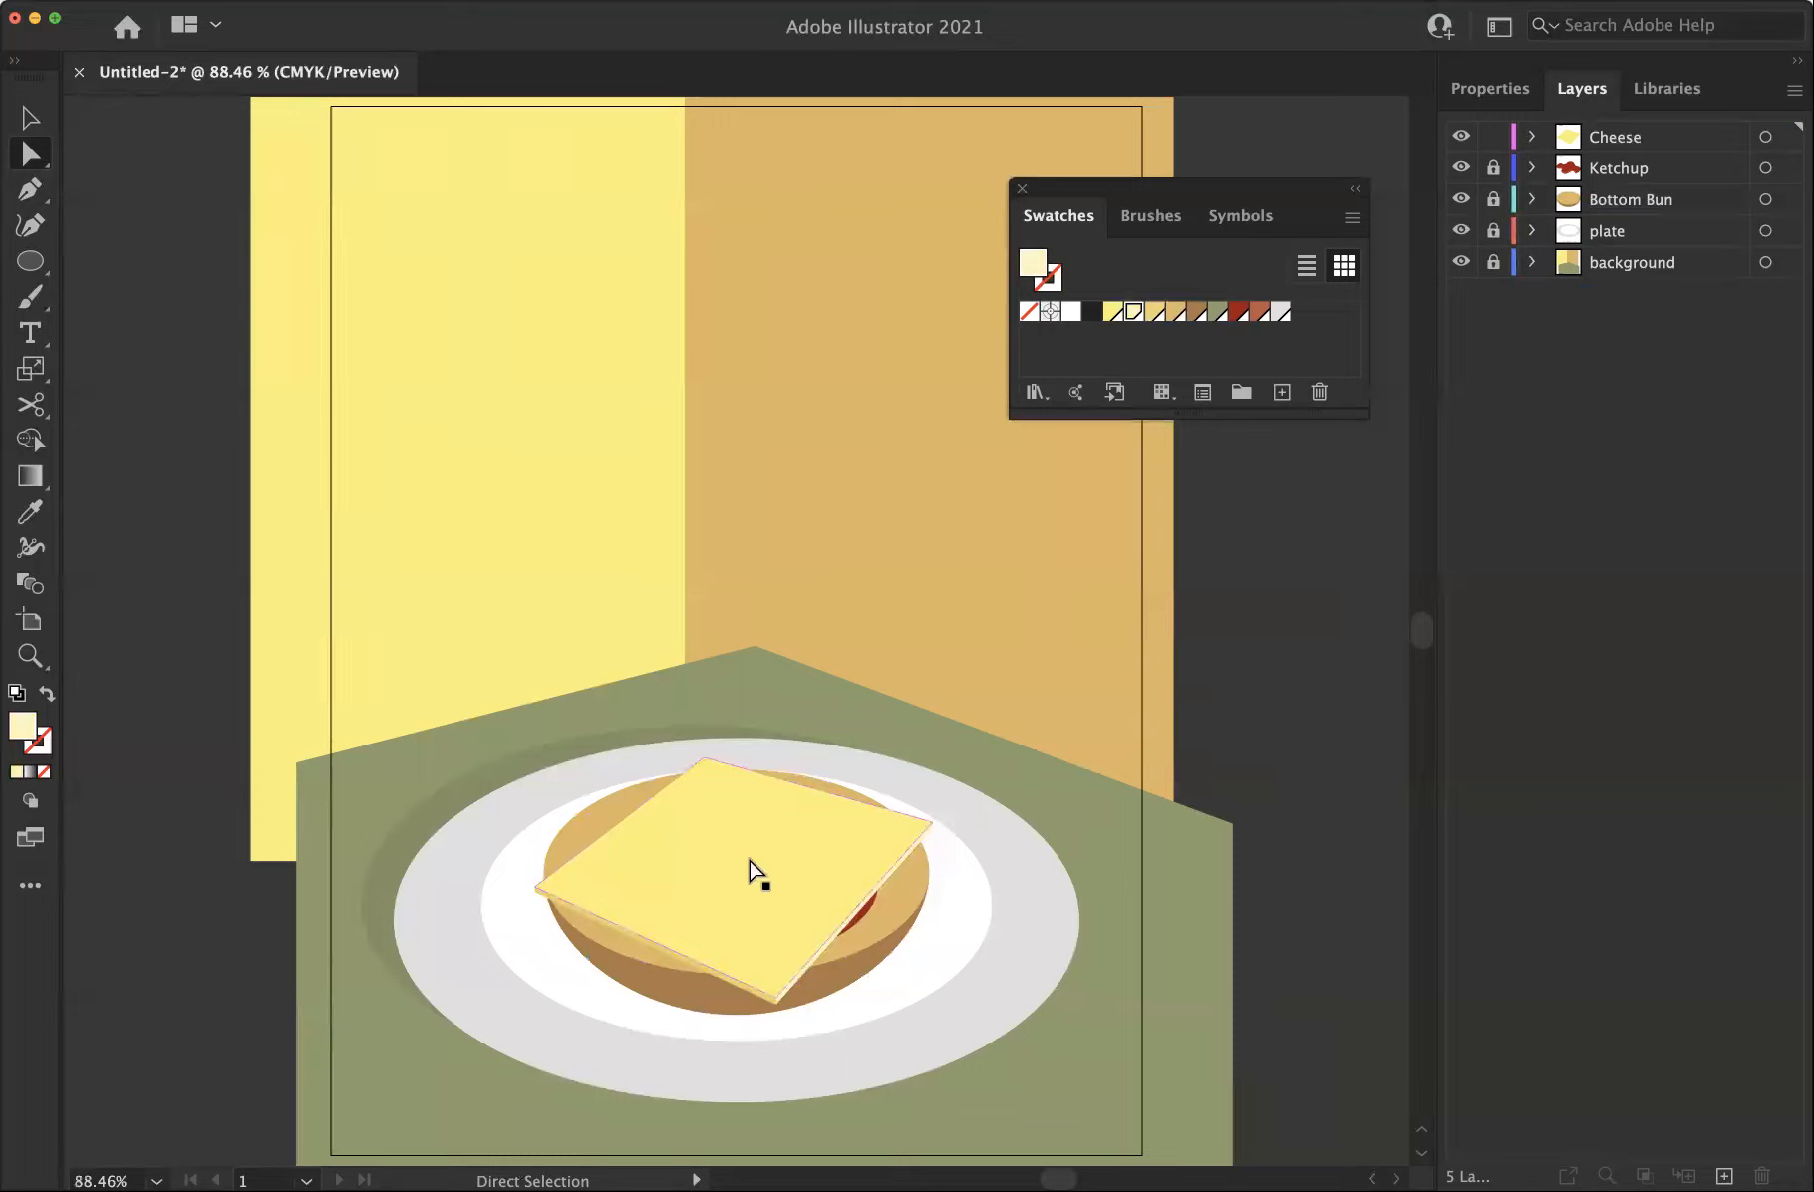
left_click(20, 110)
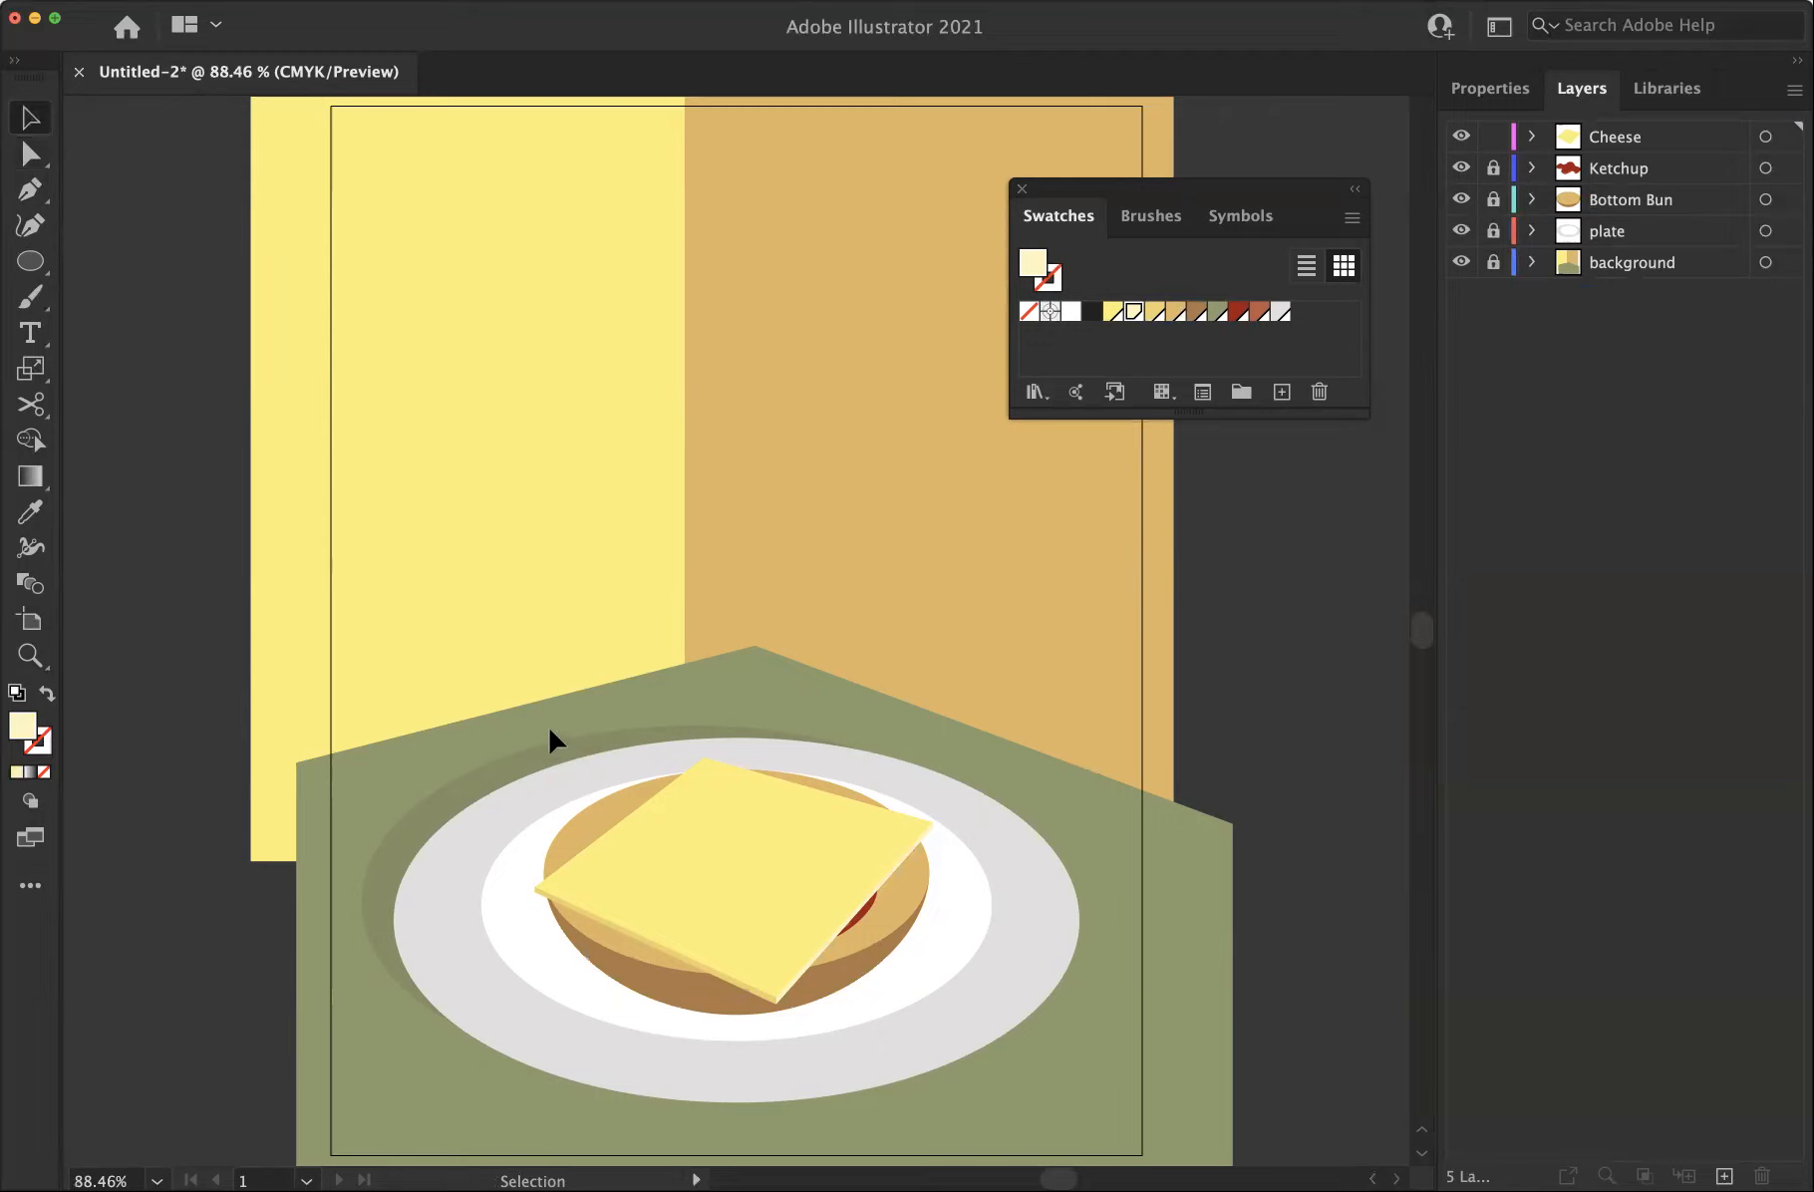
key("z")
left_click_drag(538, 729, 1036, 1037)
key("v")
left_click_drag(536, 970, 826, 791)
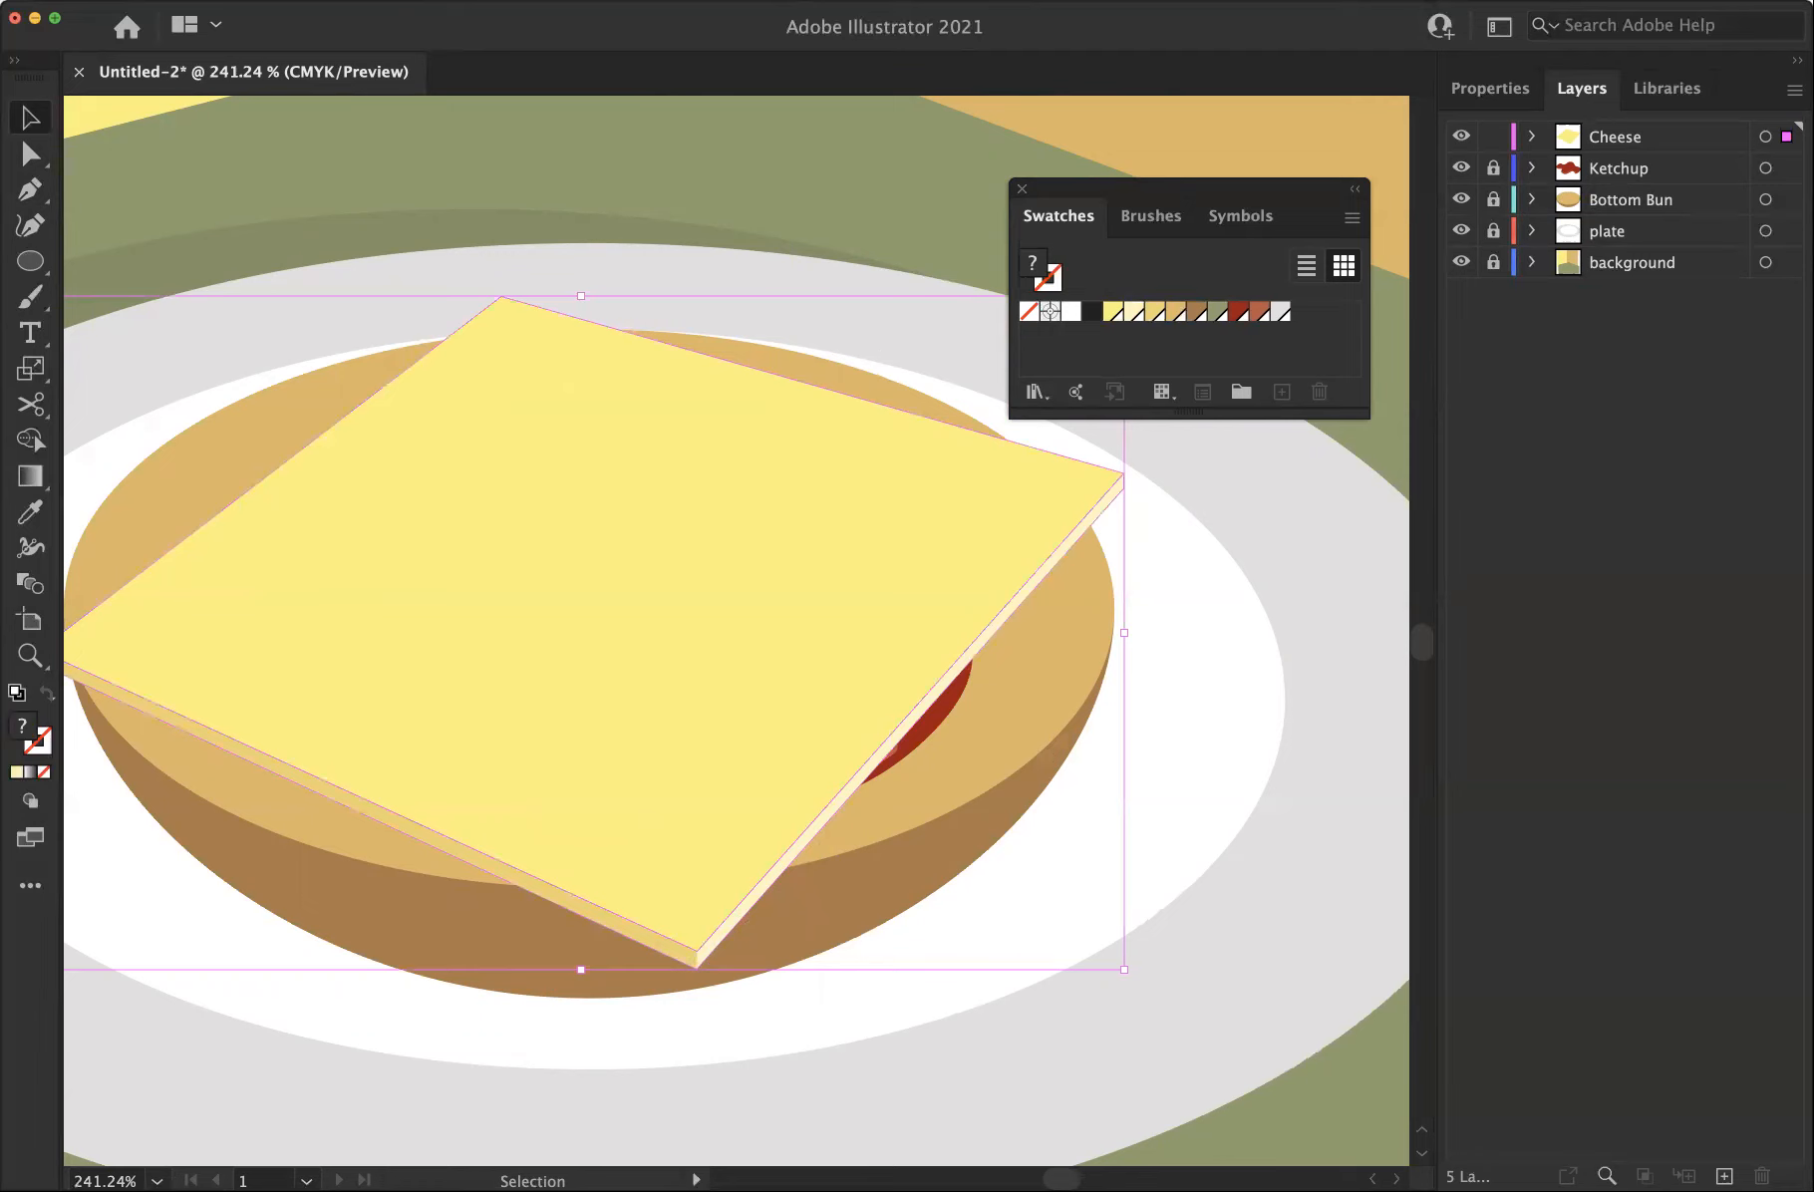
left_click(229, 0)
mouse_move(246, 160)
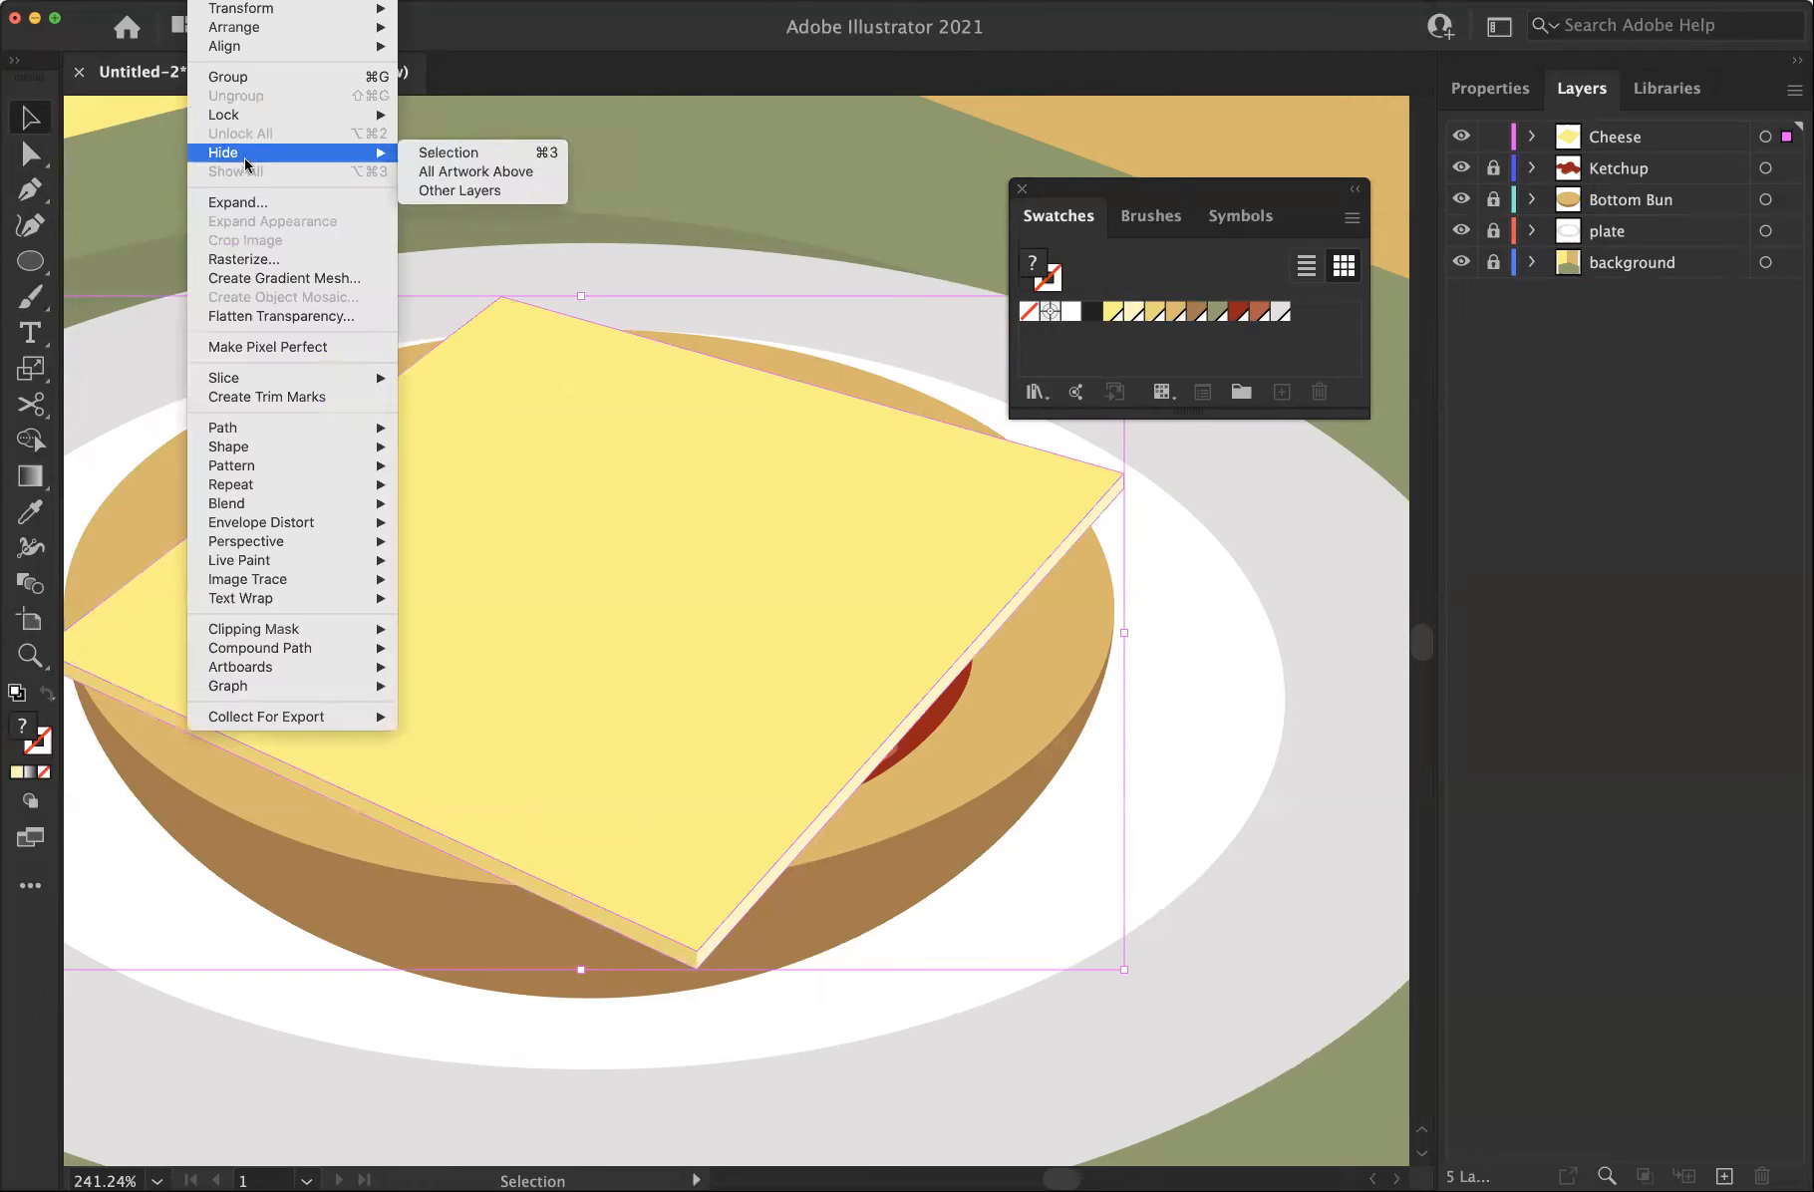
left_click(235, 80)
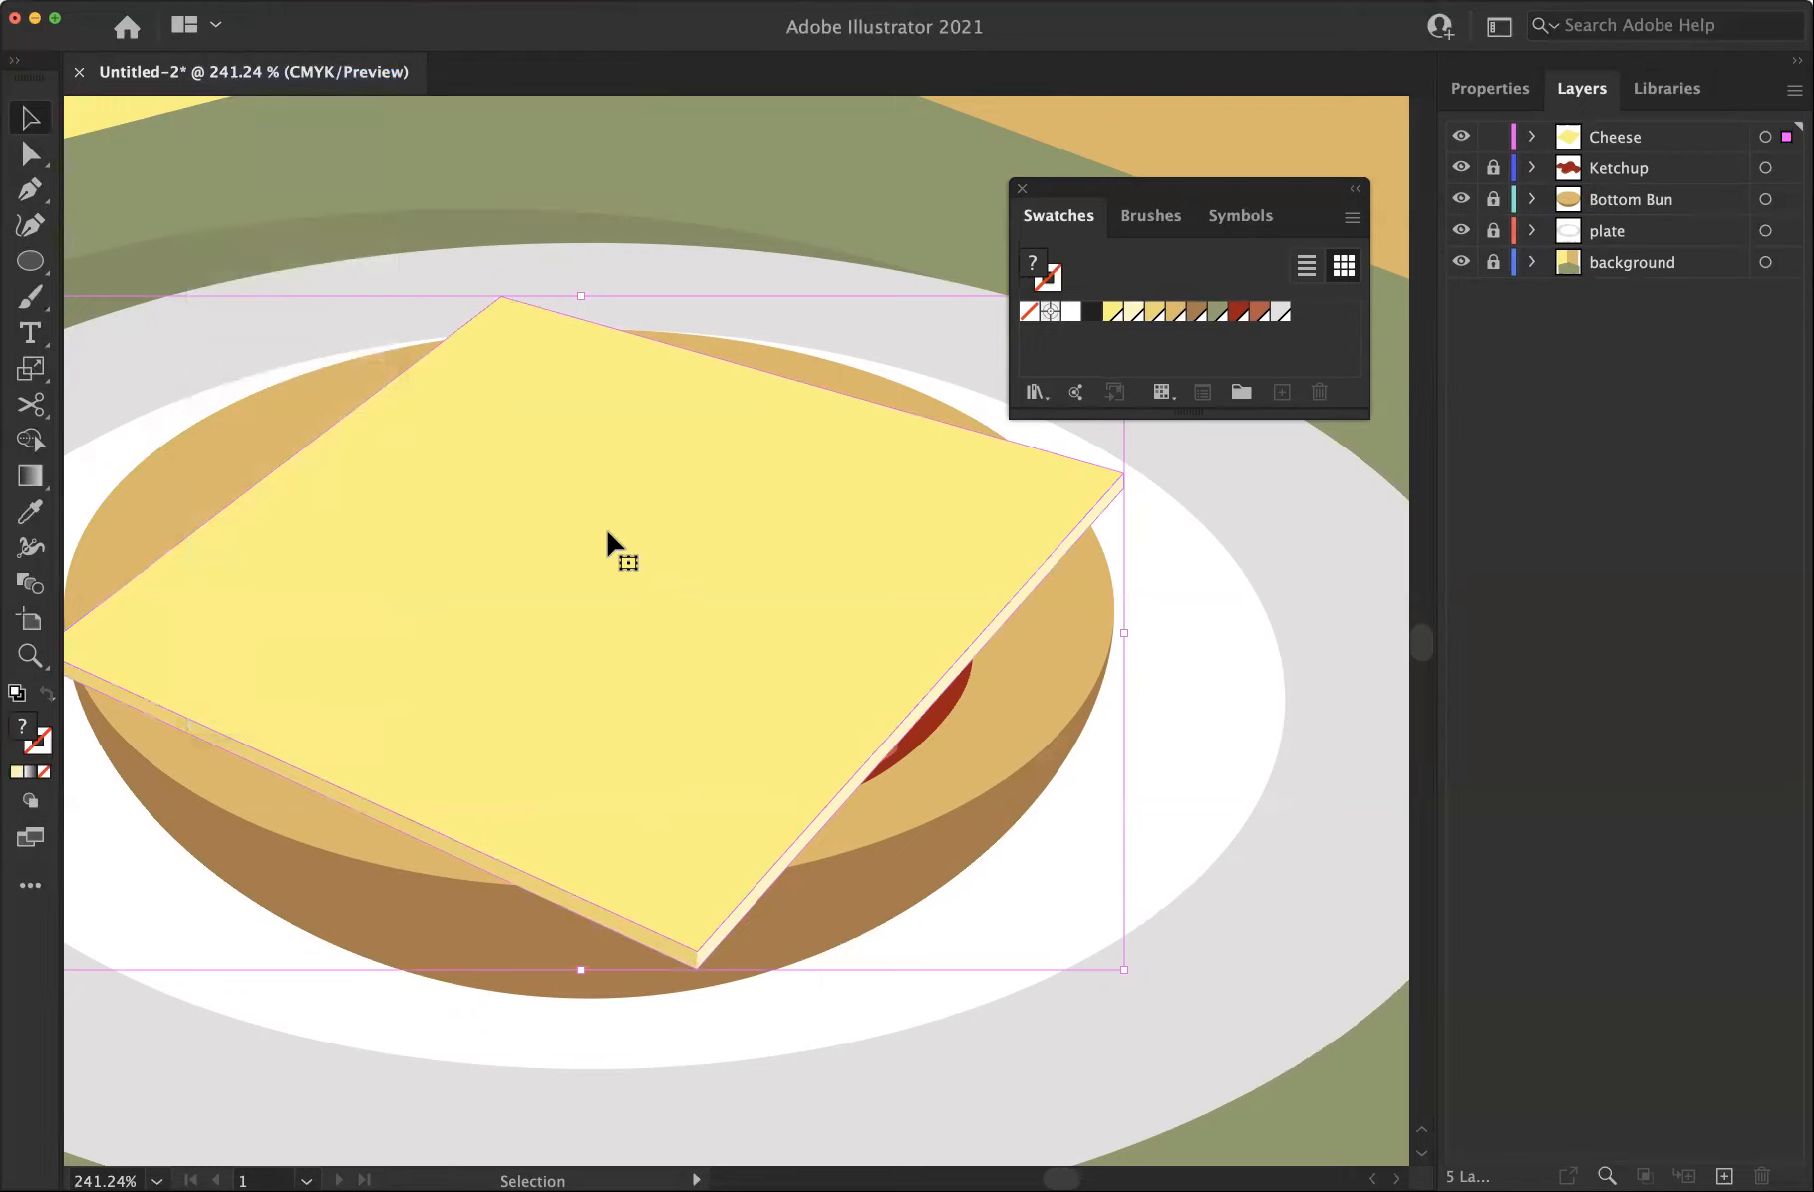
left_click_drag(605, 527, 601, 524)
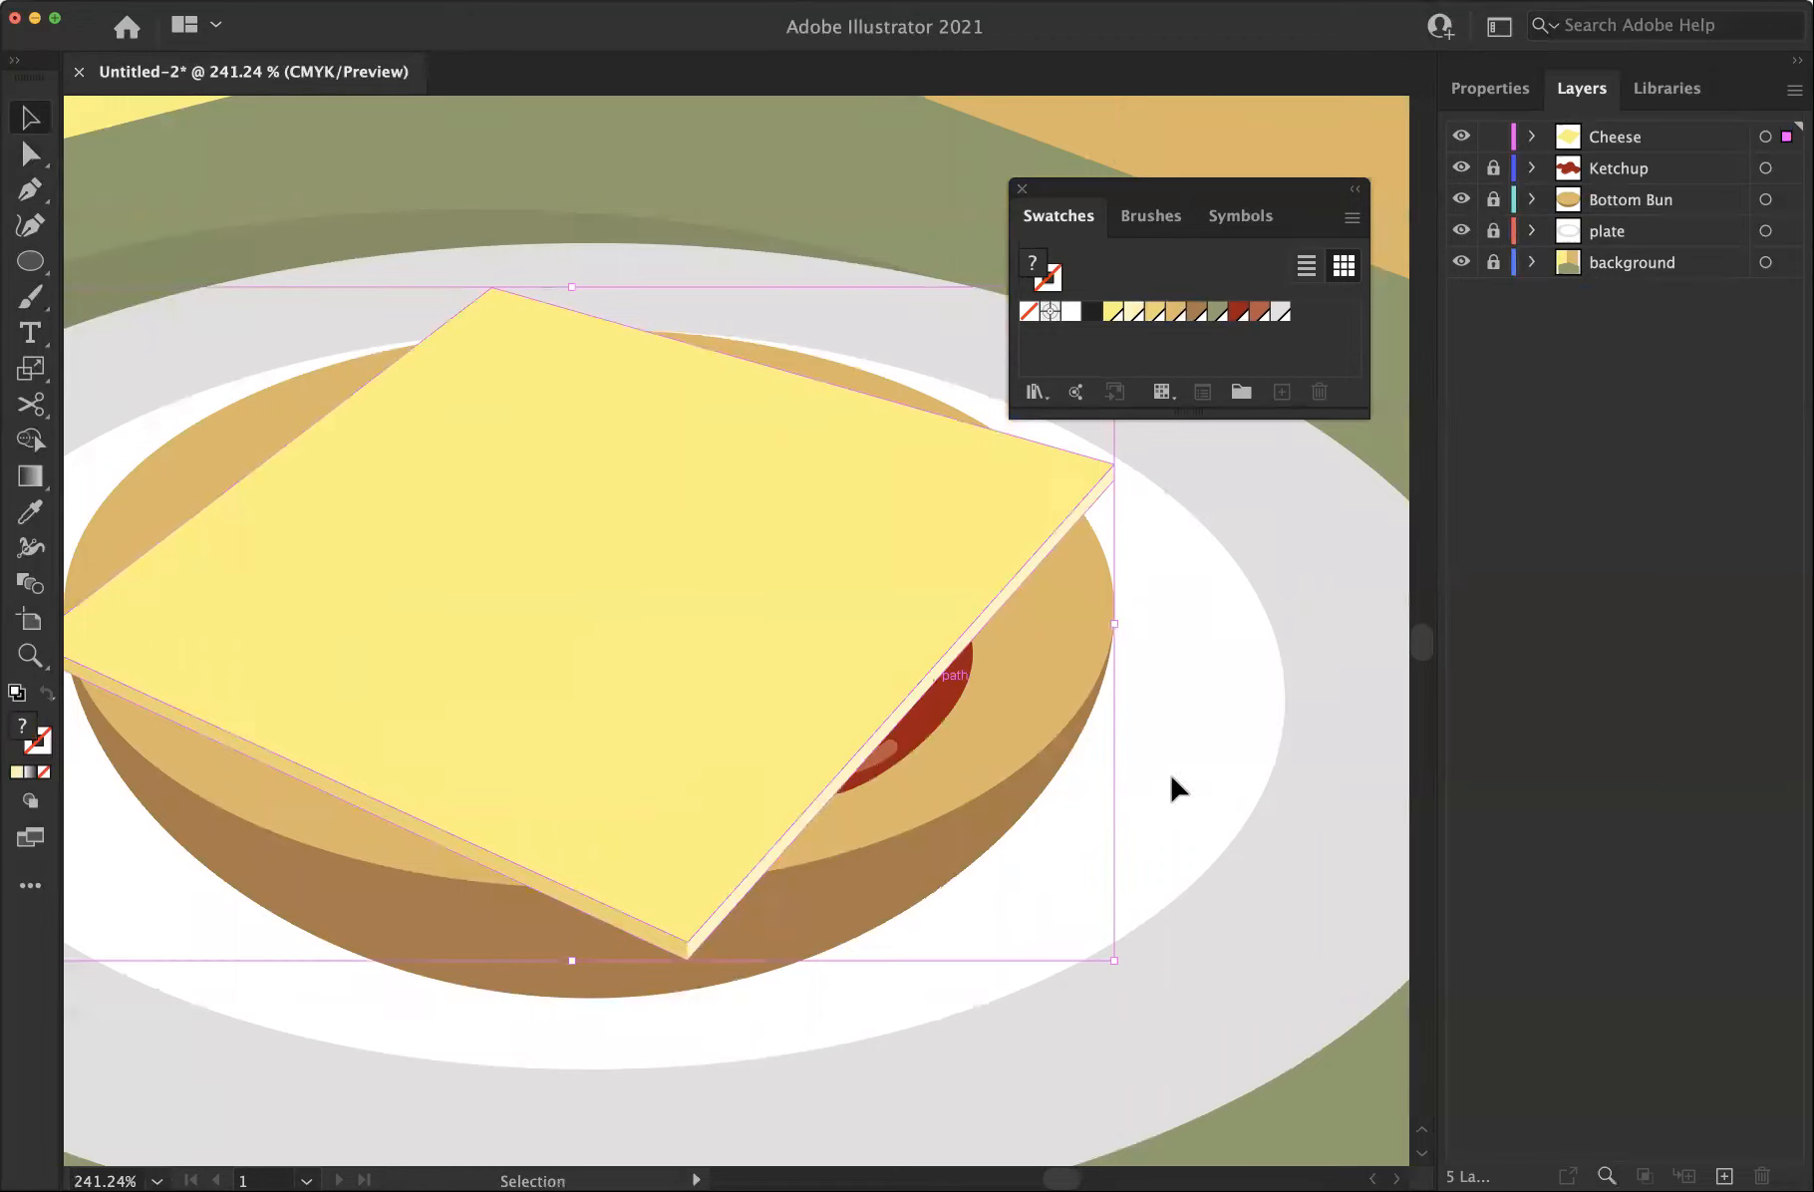
left_click(1234, 753)
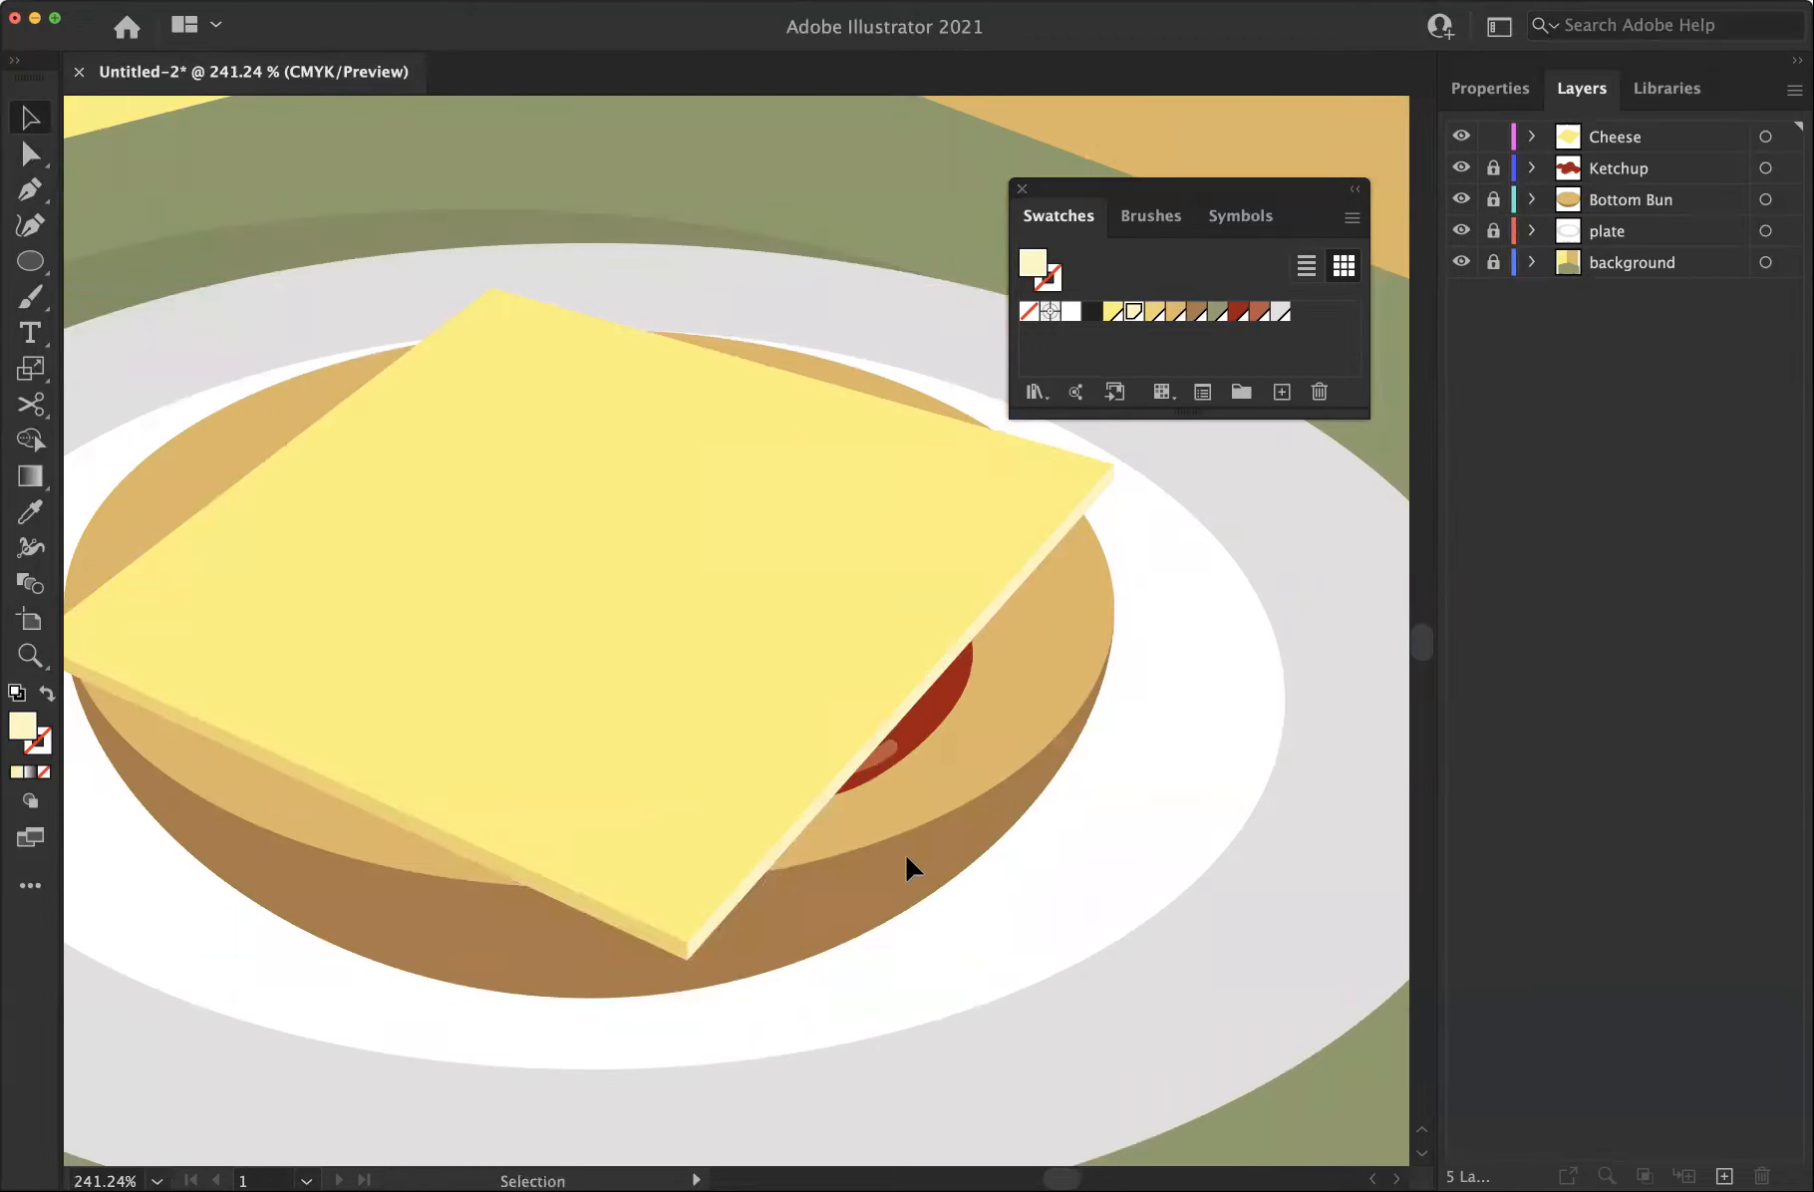
Add an anchor point on each long edge of the darker side band where it crosses the bun's front rim
left_click(30, 154)
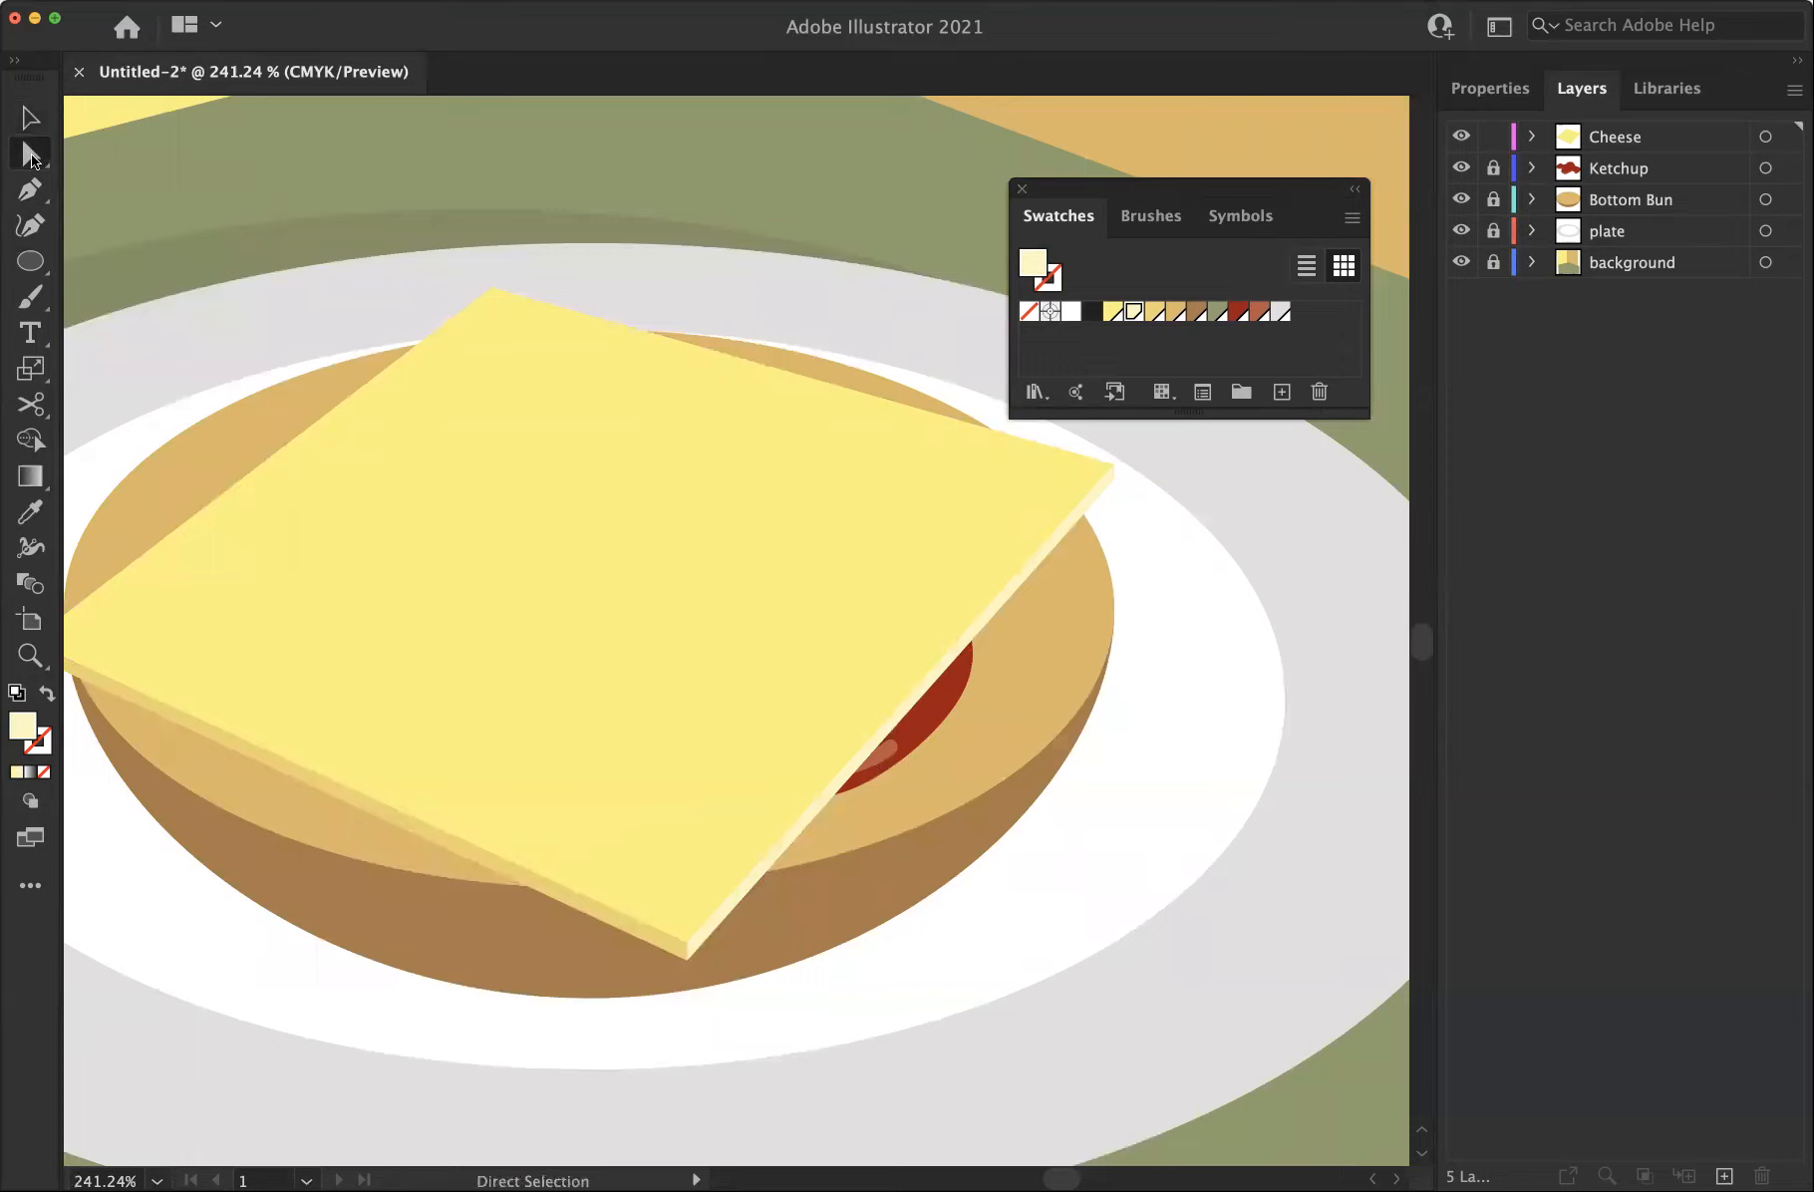
left_click(553, 906)
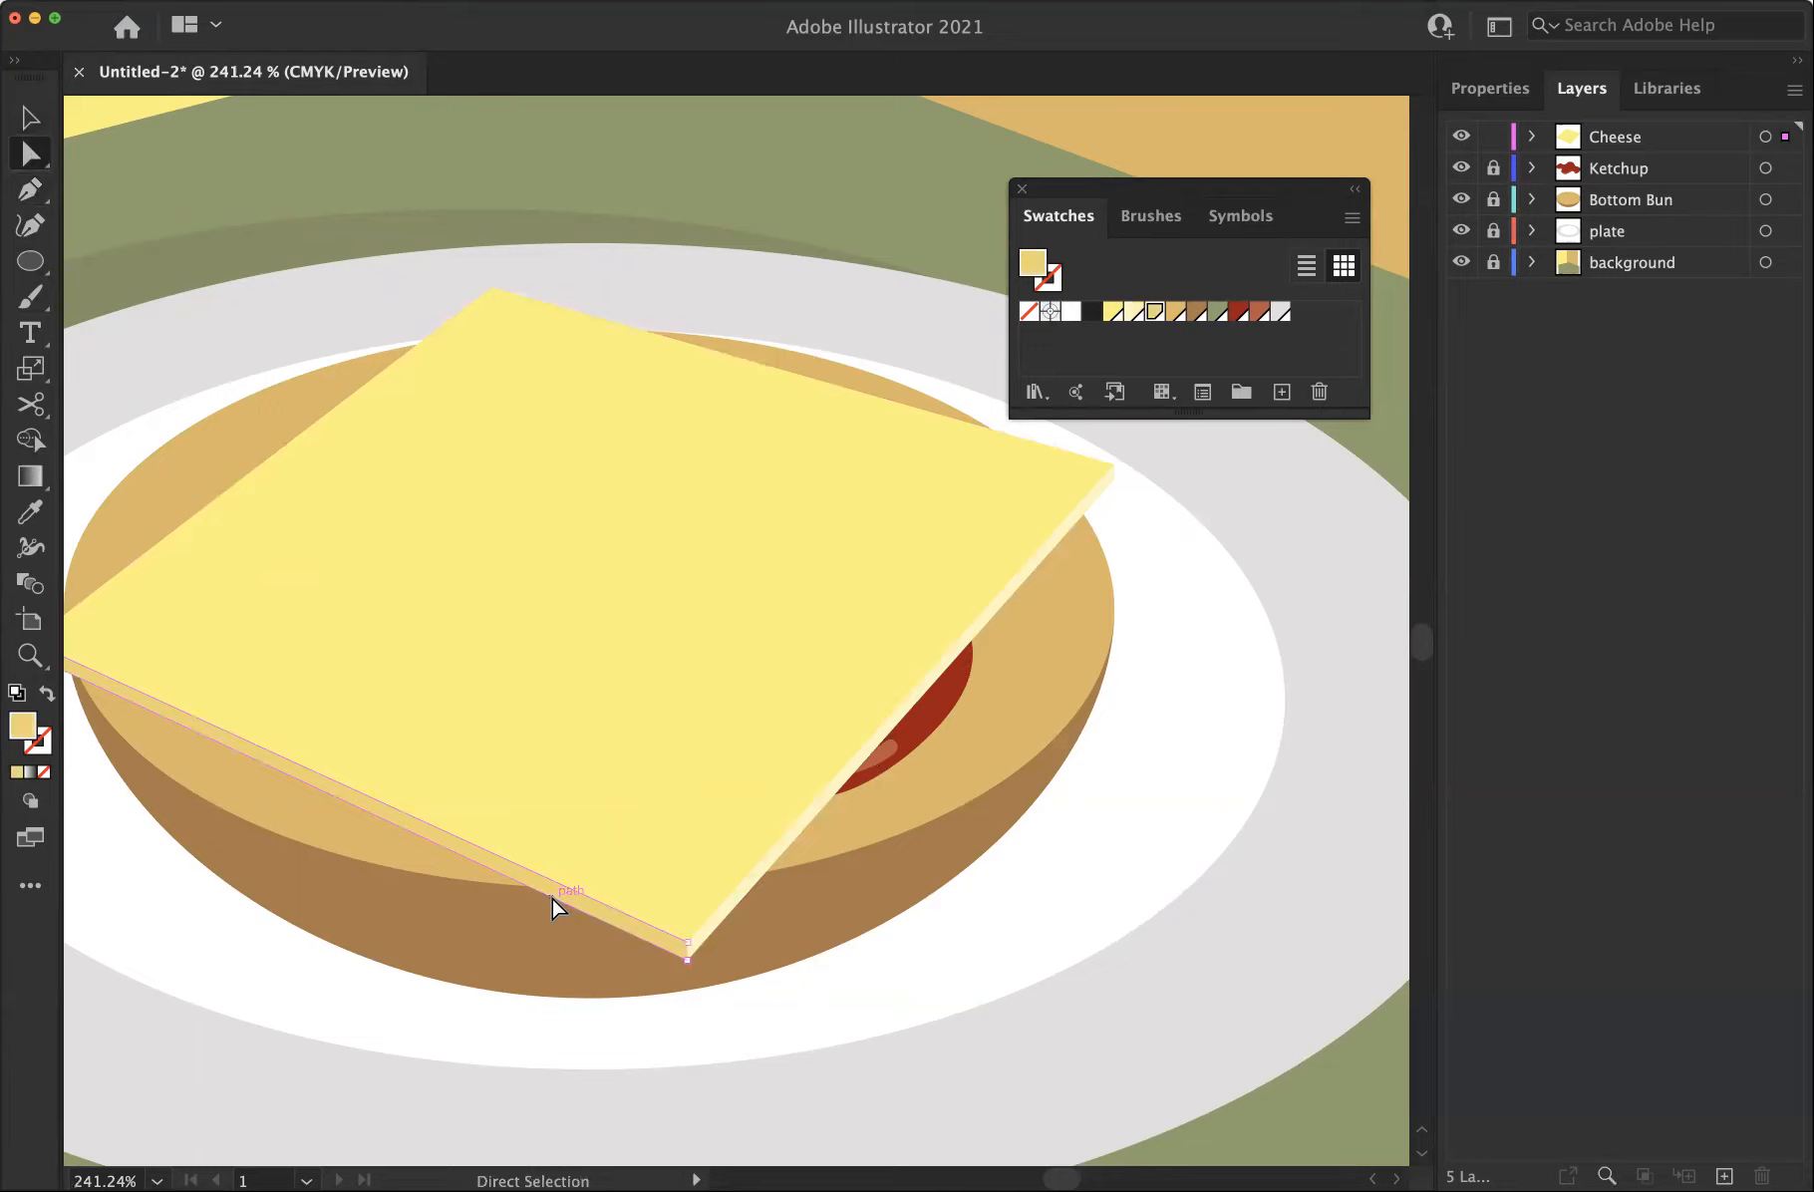
left_click(28, 189)
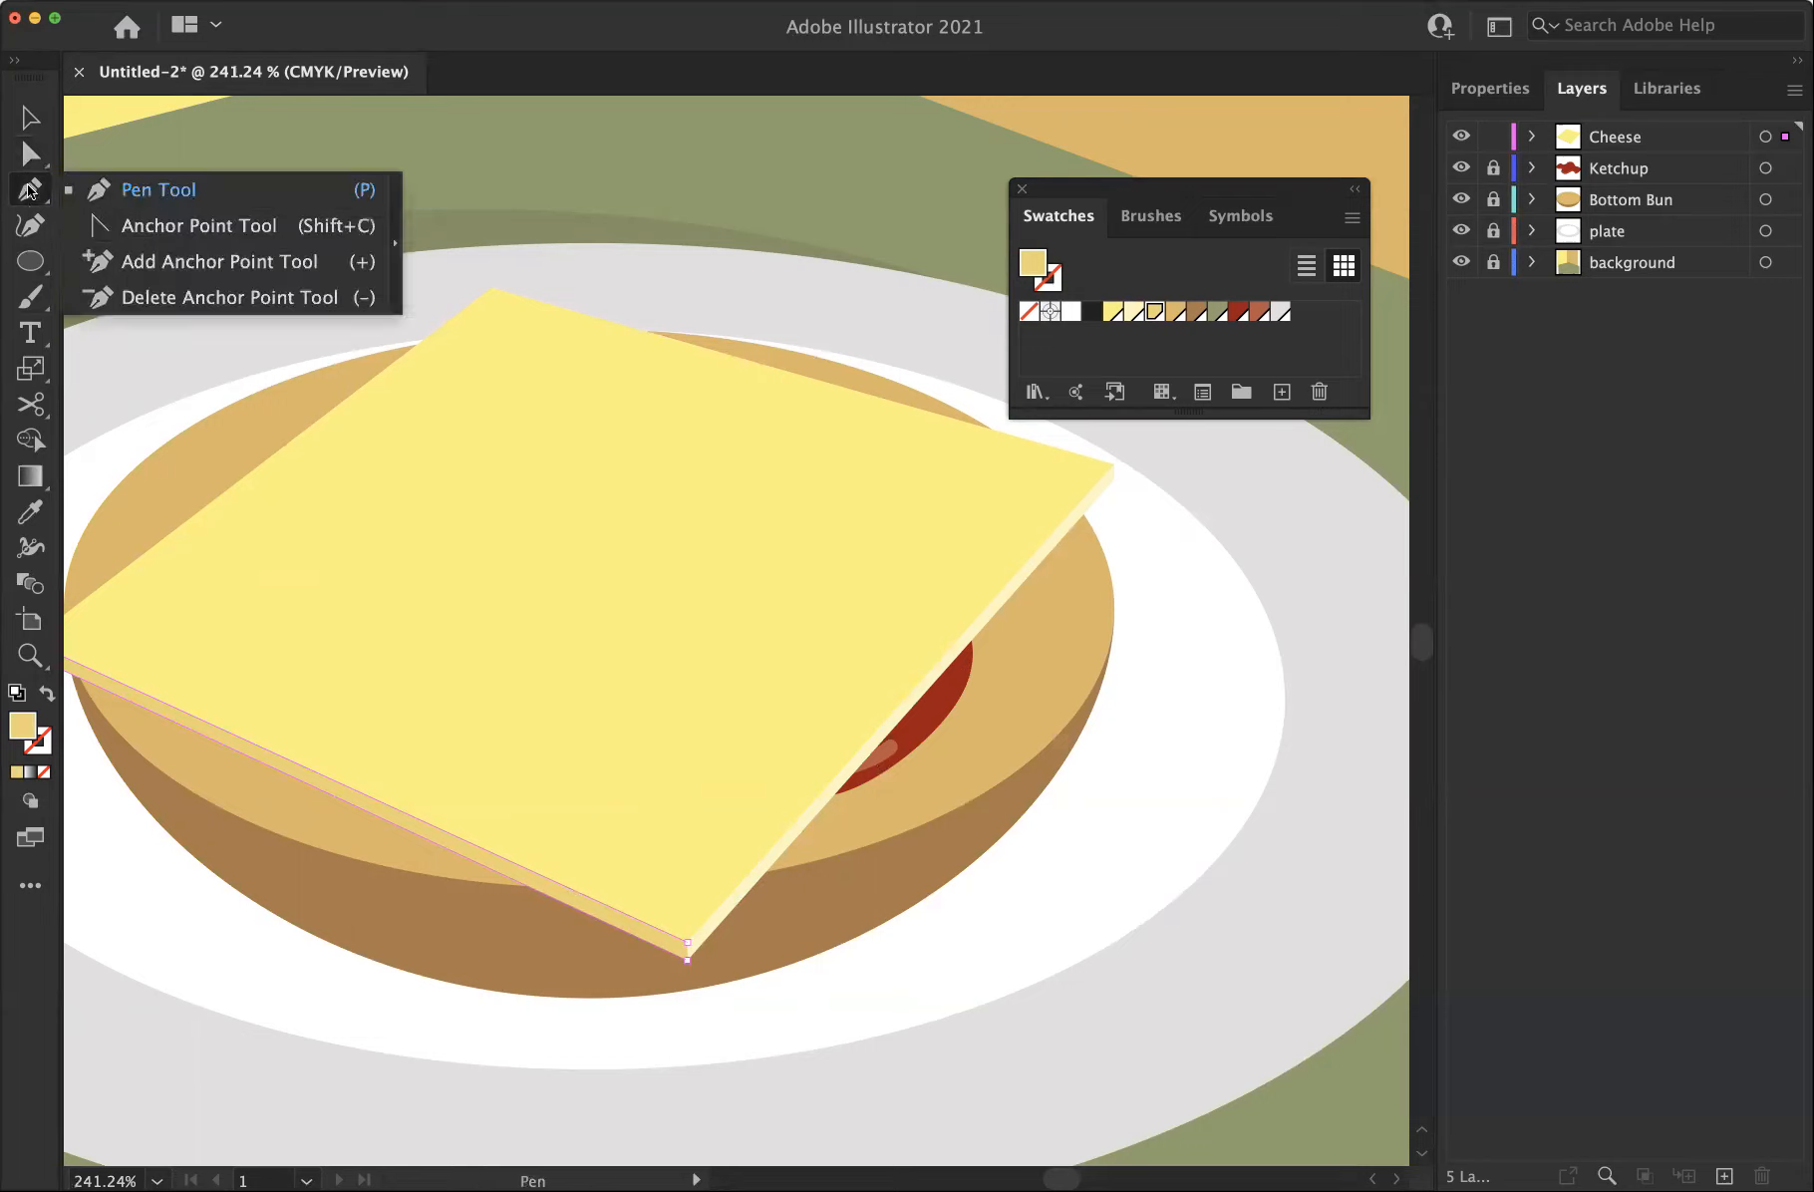
left_click(542, 891)
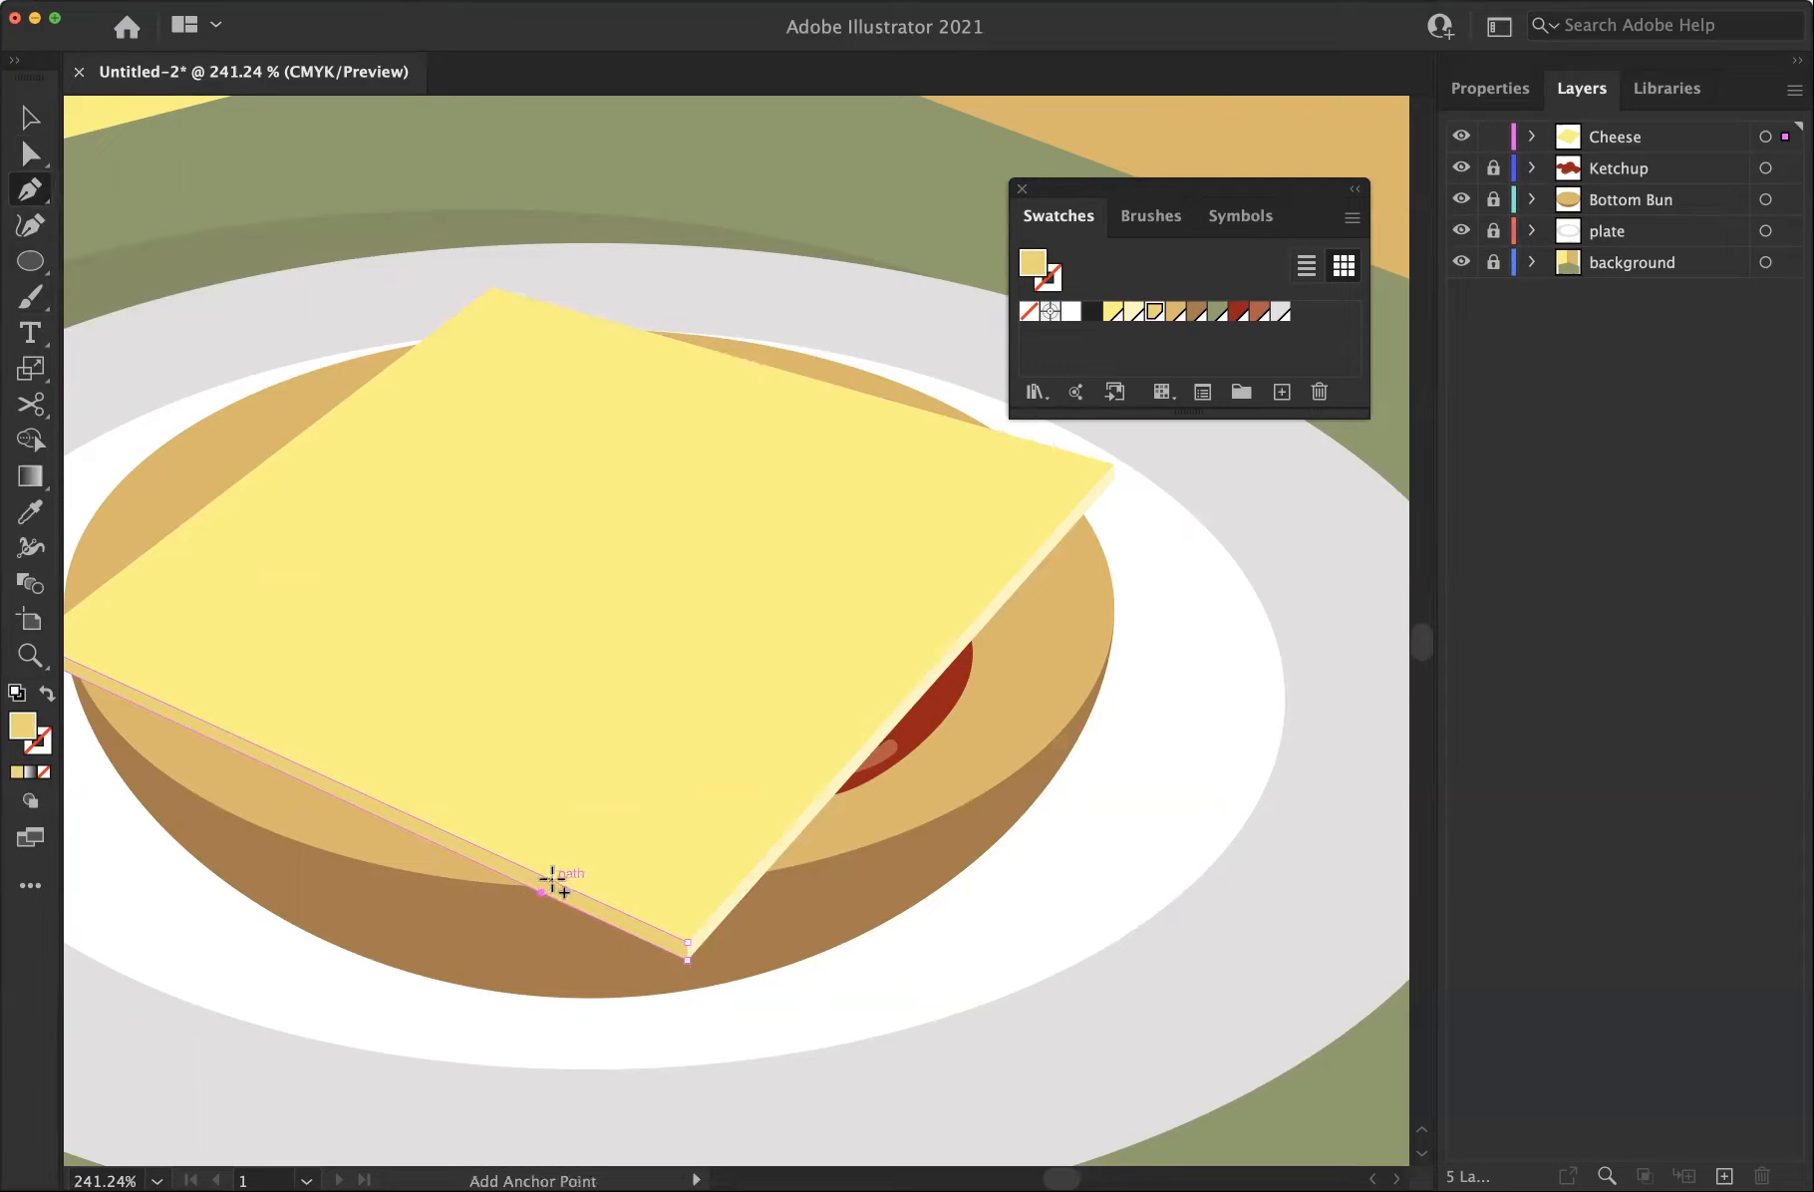
left_click(551, 880)
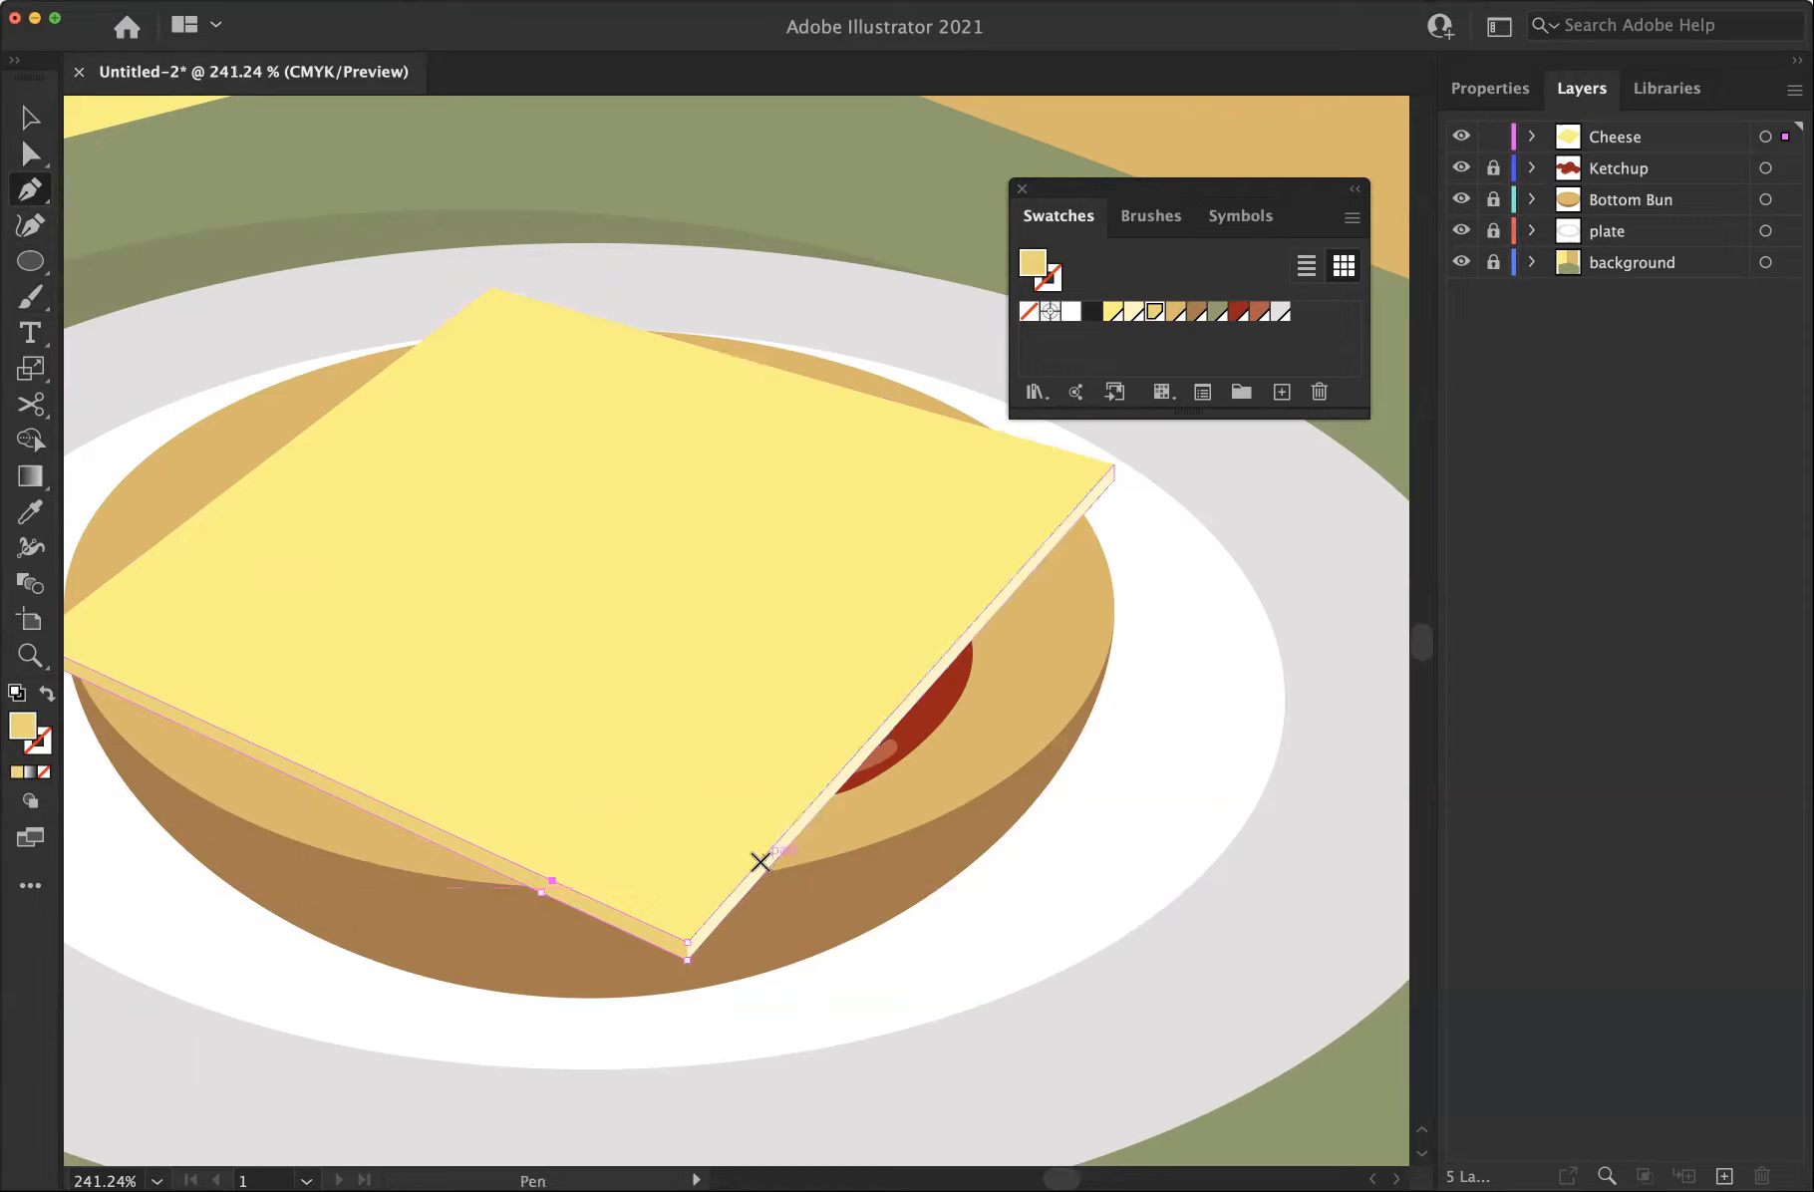
left_click_drag(750, 873, 760, 879)
key("super+z")
Shift the two lower end points of the pale side band slightly to the right
key("a")
left_click(762, 881)
mouse_move(687, 962)
left_mouse_down()
mouse_move(687, 982)
mouse_move(698, 966)
left_mouse_up()
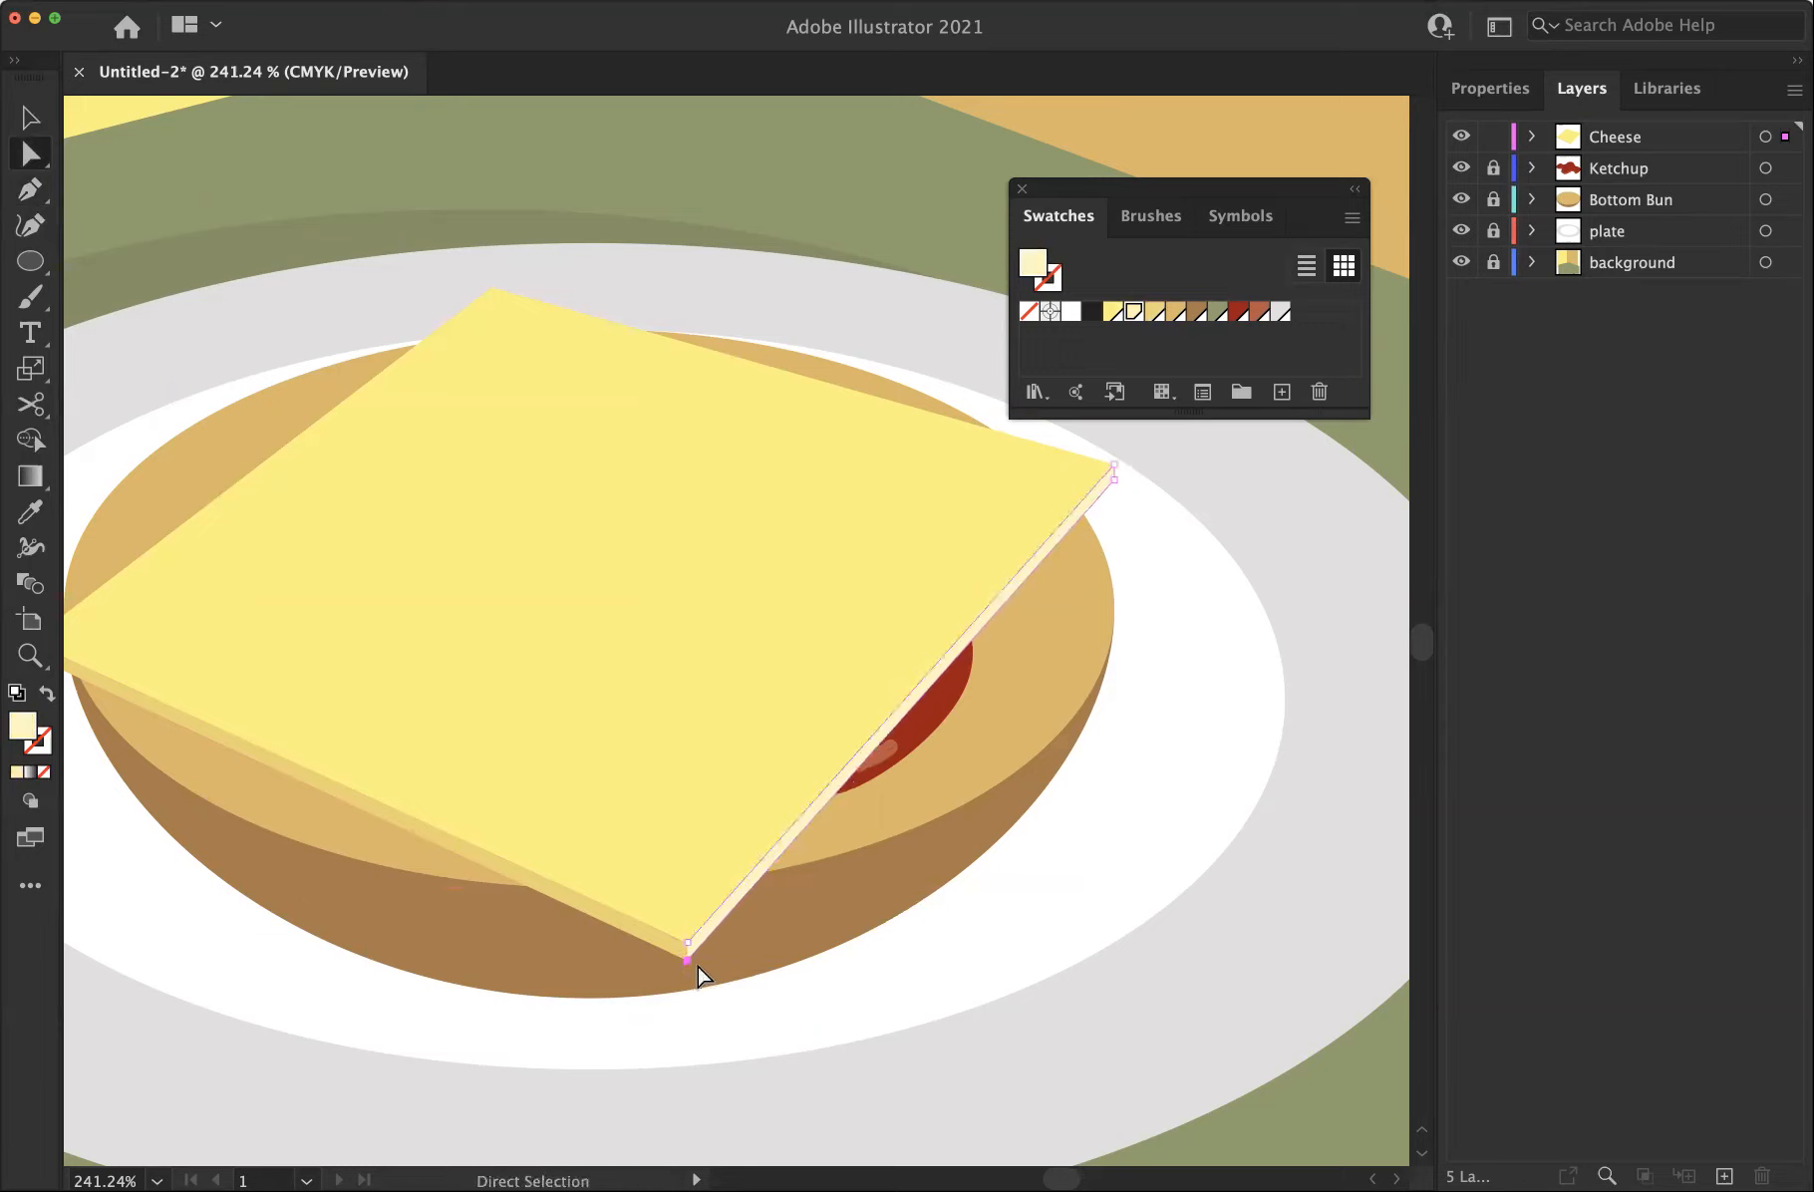
left_click_drag(690, 944, 690, 945)
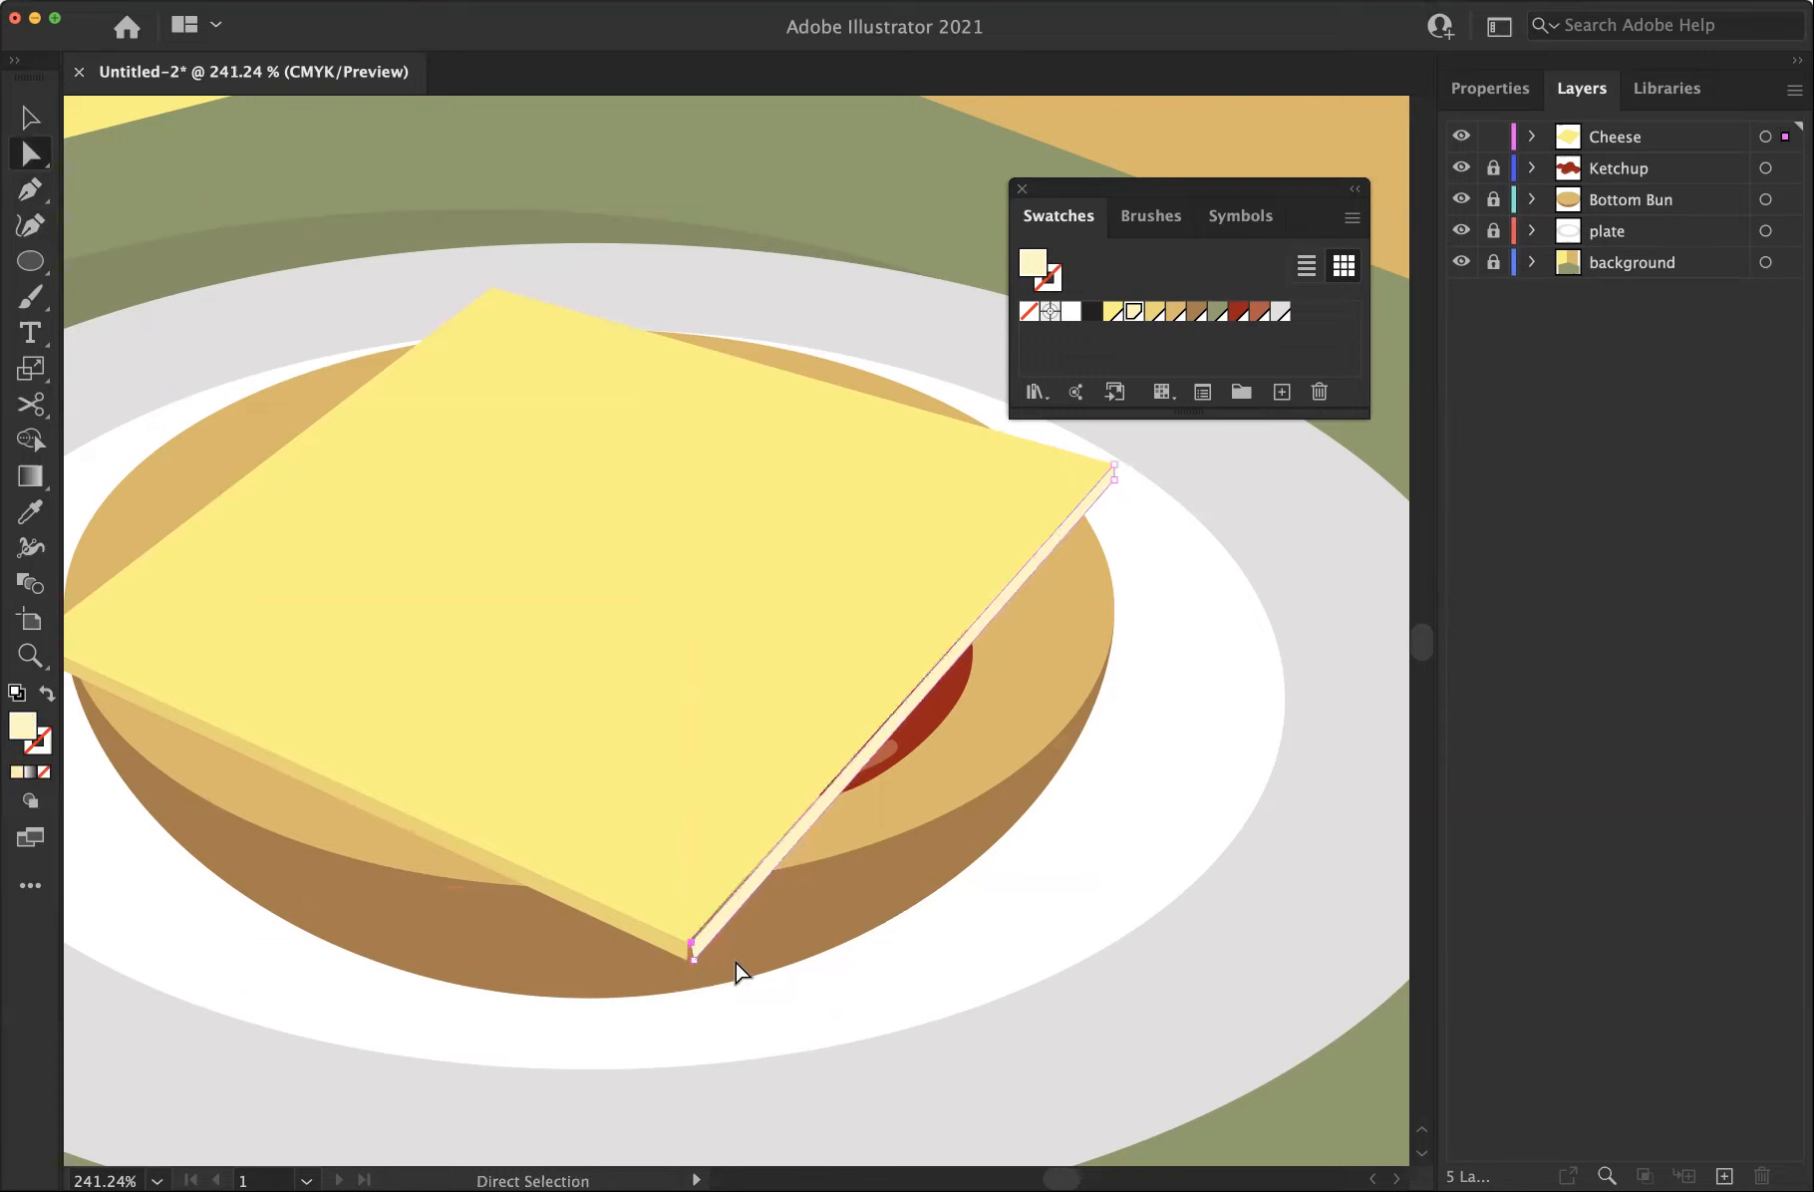
Bend the darker side band by moving its two lower end points down to the bun's bottom edge
left_click(686, 944)
left_click(688, 958)
left_click(678, 961)
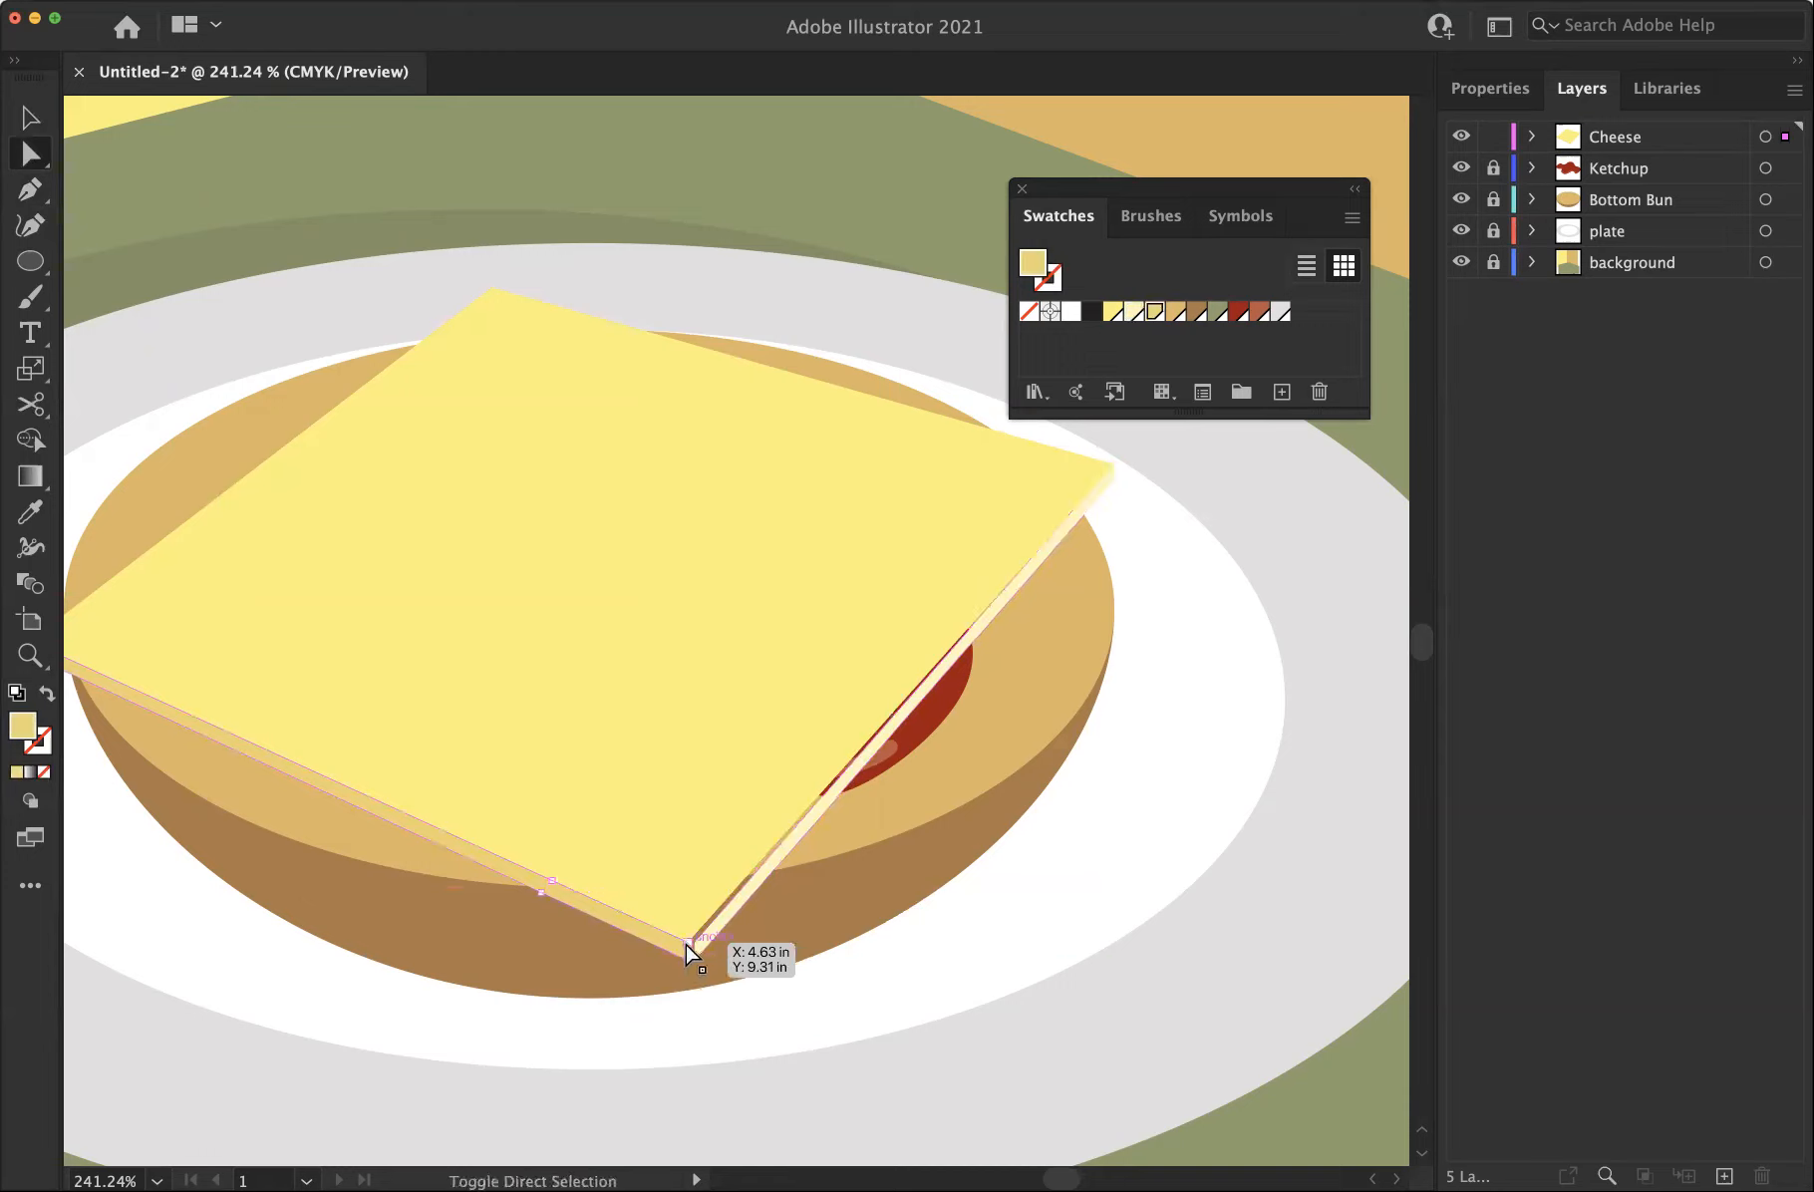
left_click_drag(684, 947, 678, 999)
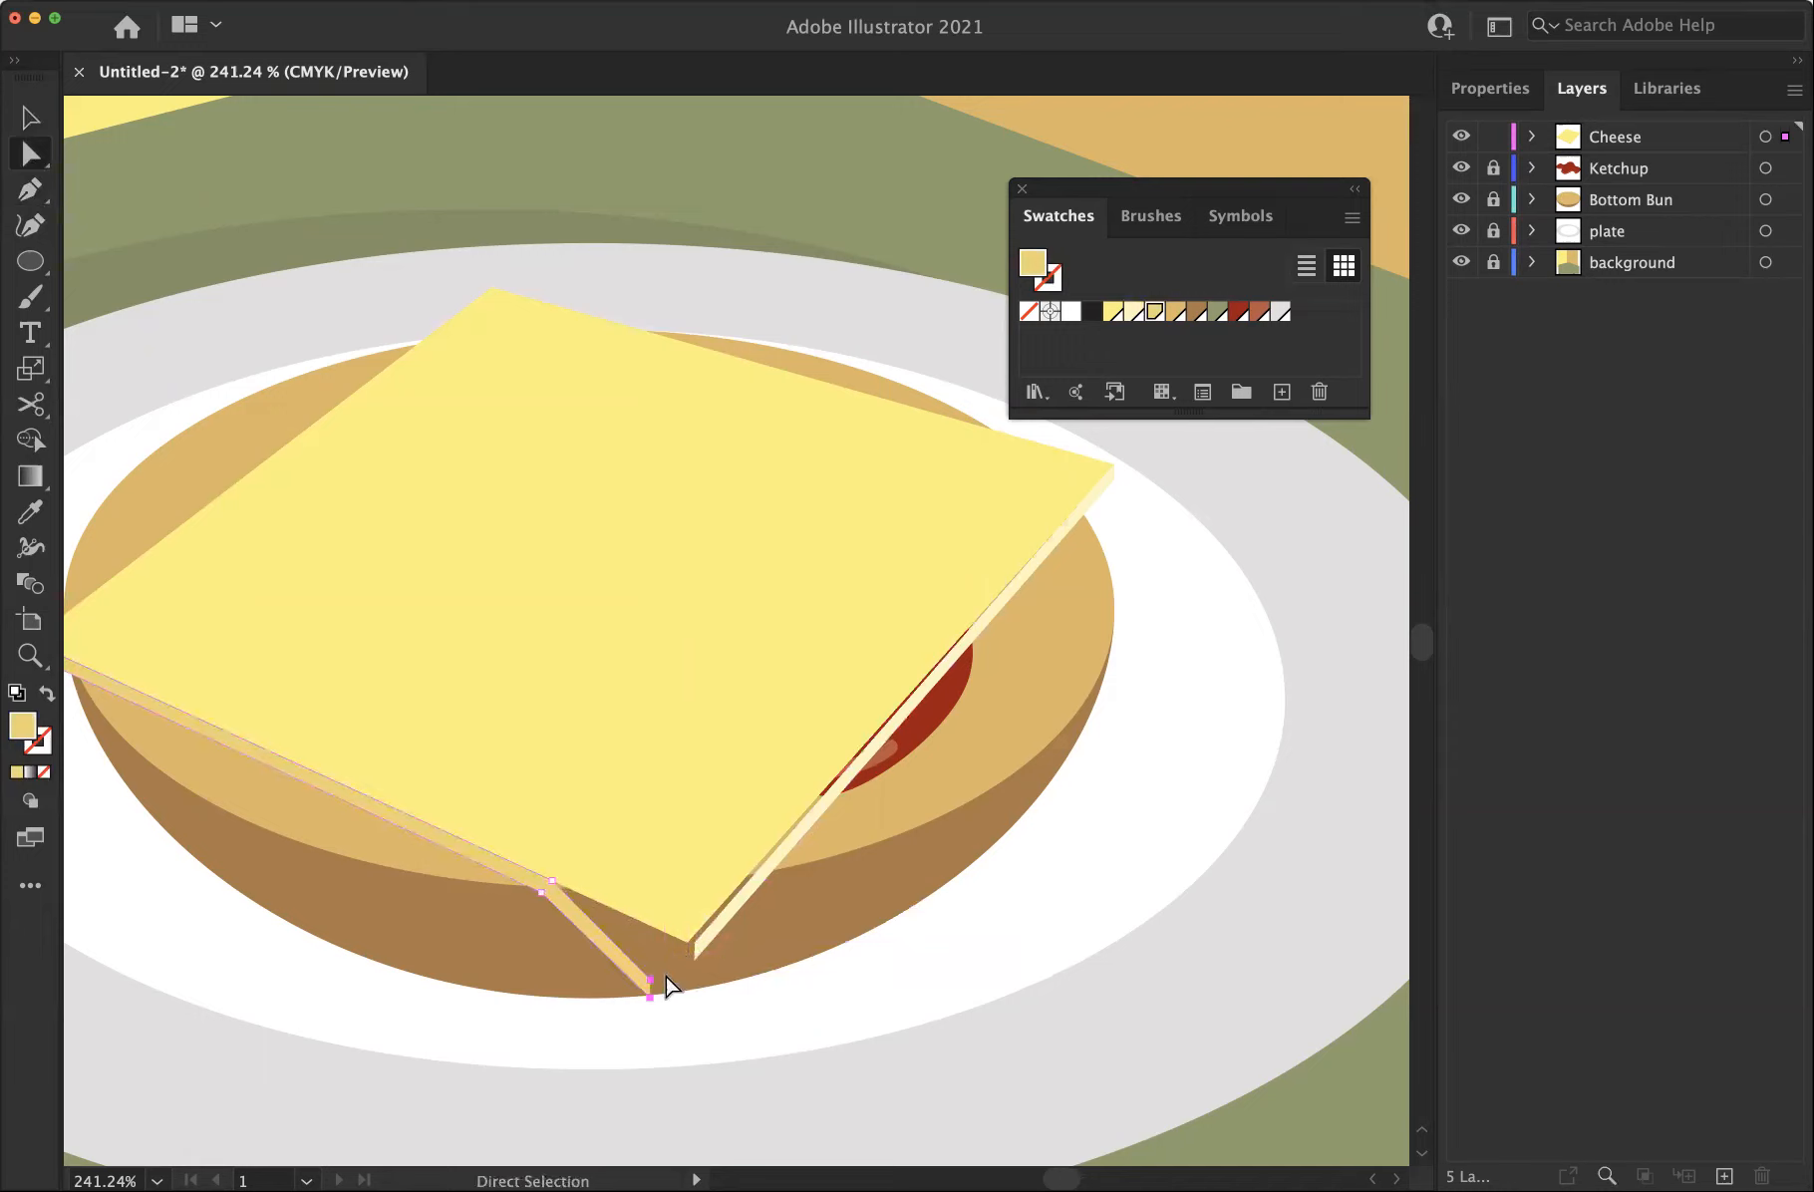
left_click_drag(653, 989, 680, 985)
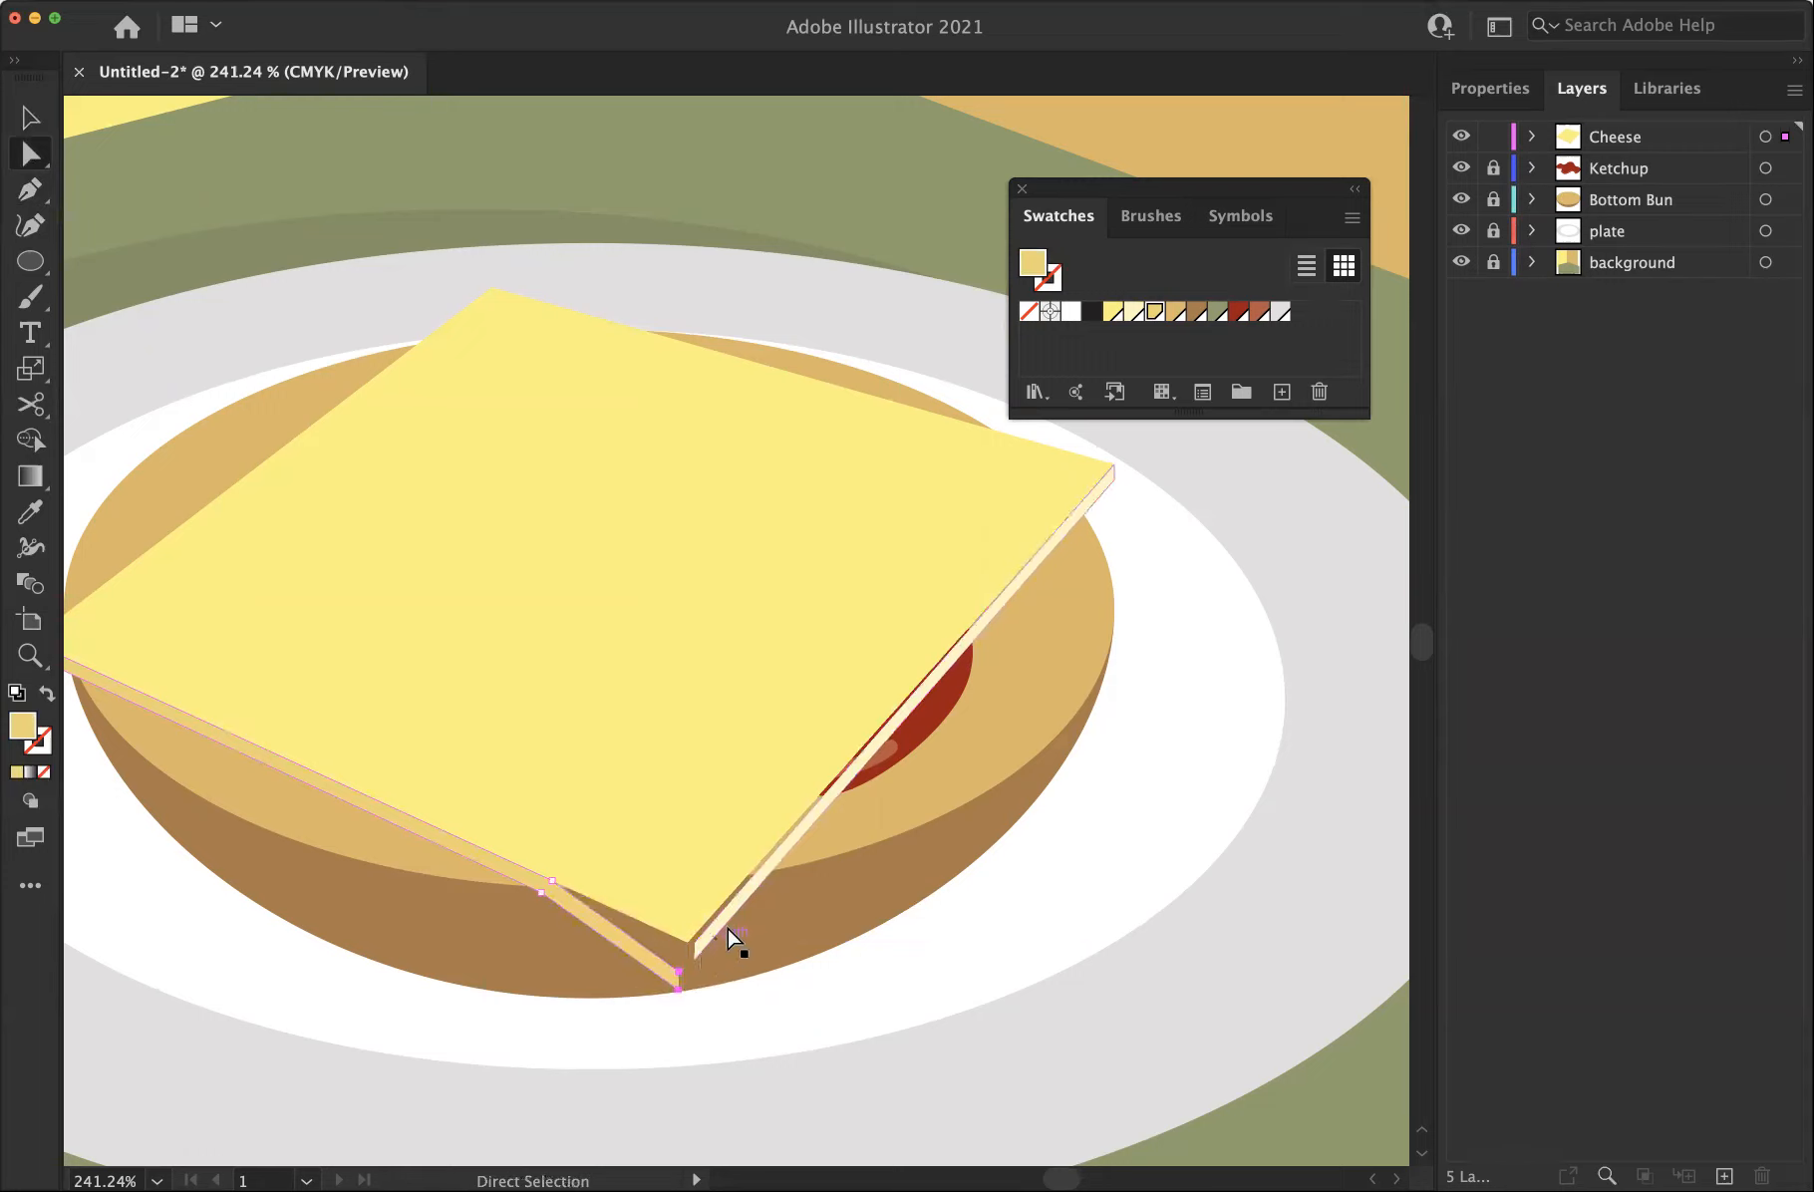
Realign the pale side band's lower end with the cheese corner and add an anchor point on each long edge near the bun's rim
left_click(753, 880)
left_click_drag(692, 944, 696, 960)
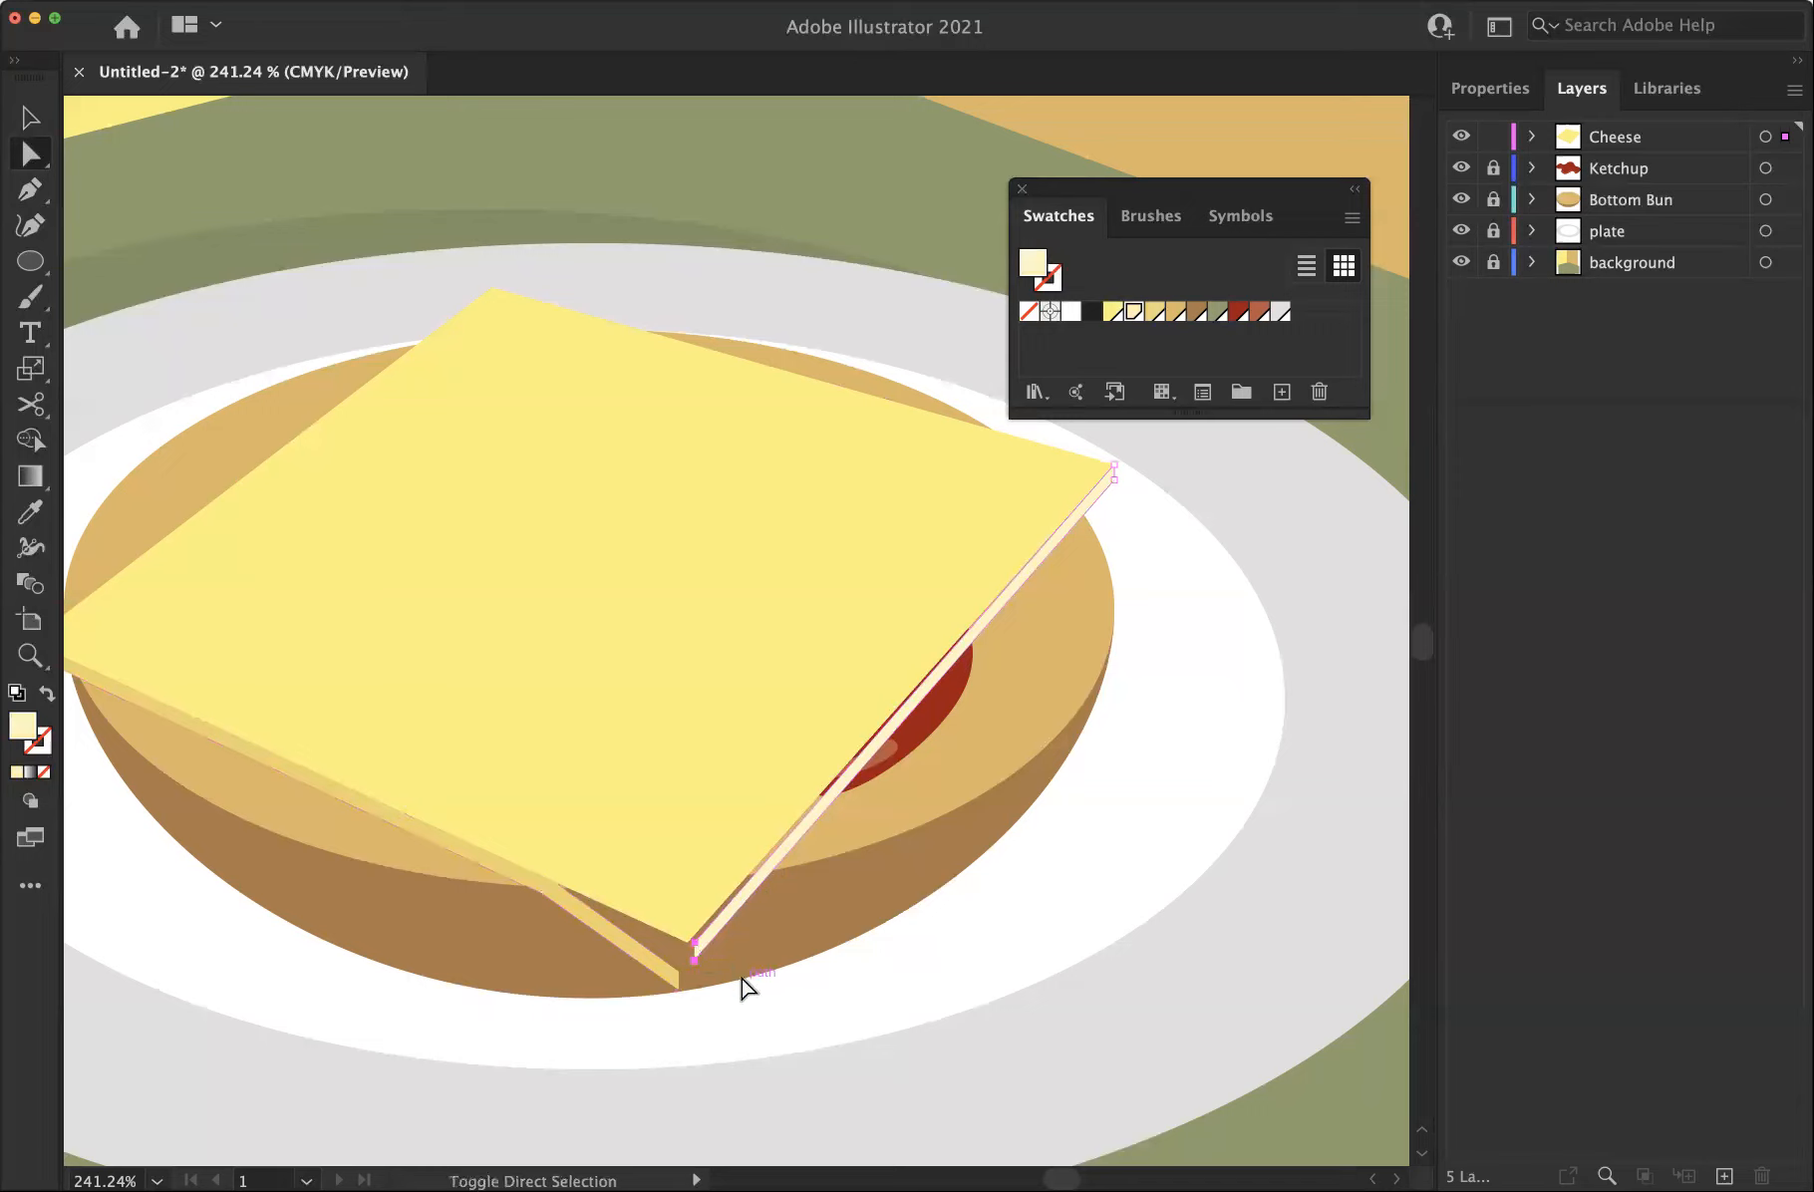
key("Left")
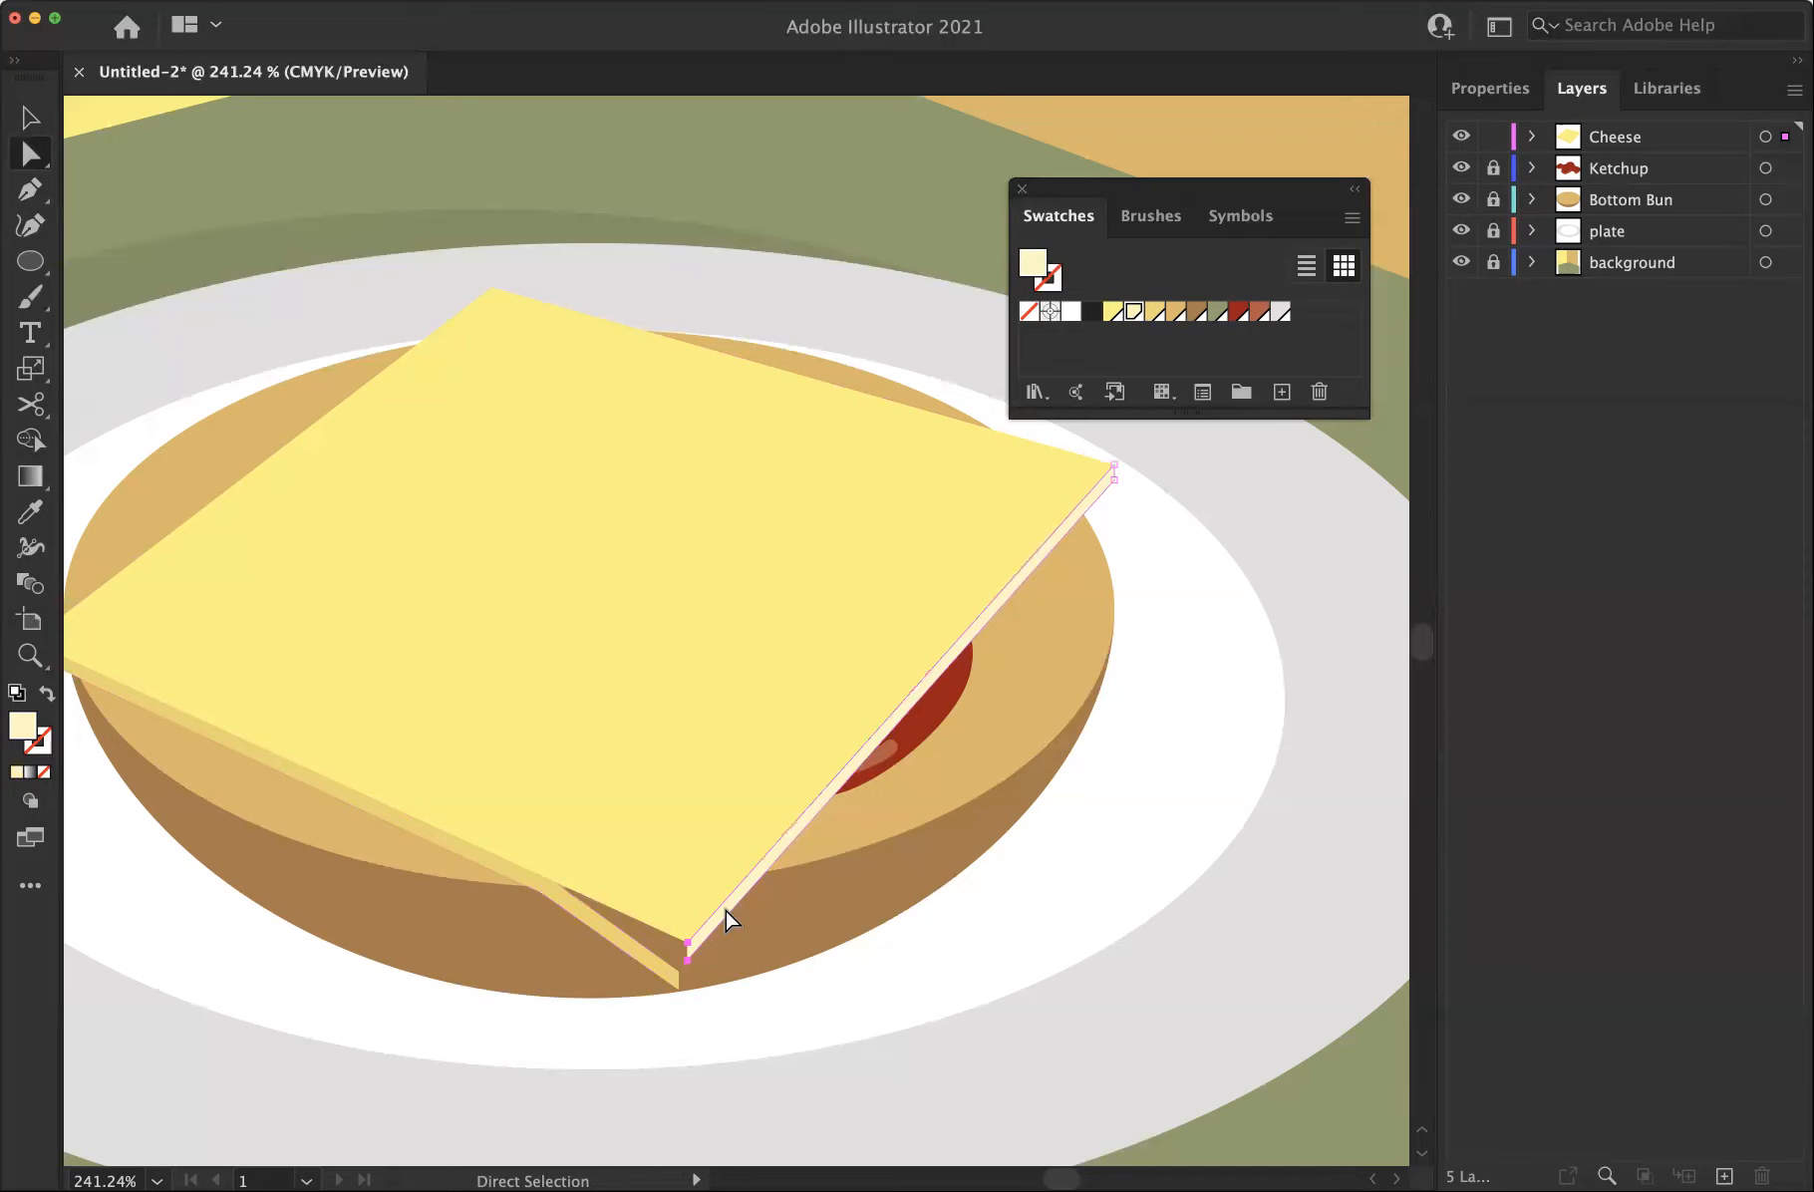
key("plus")
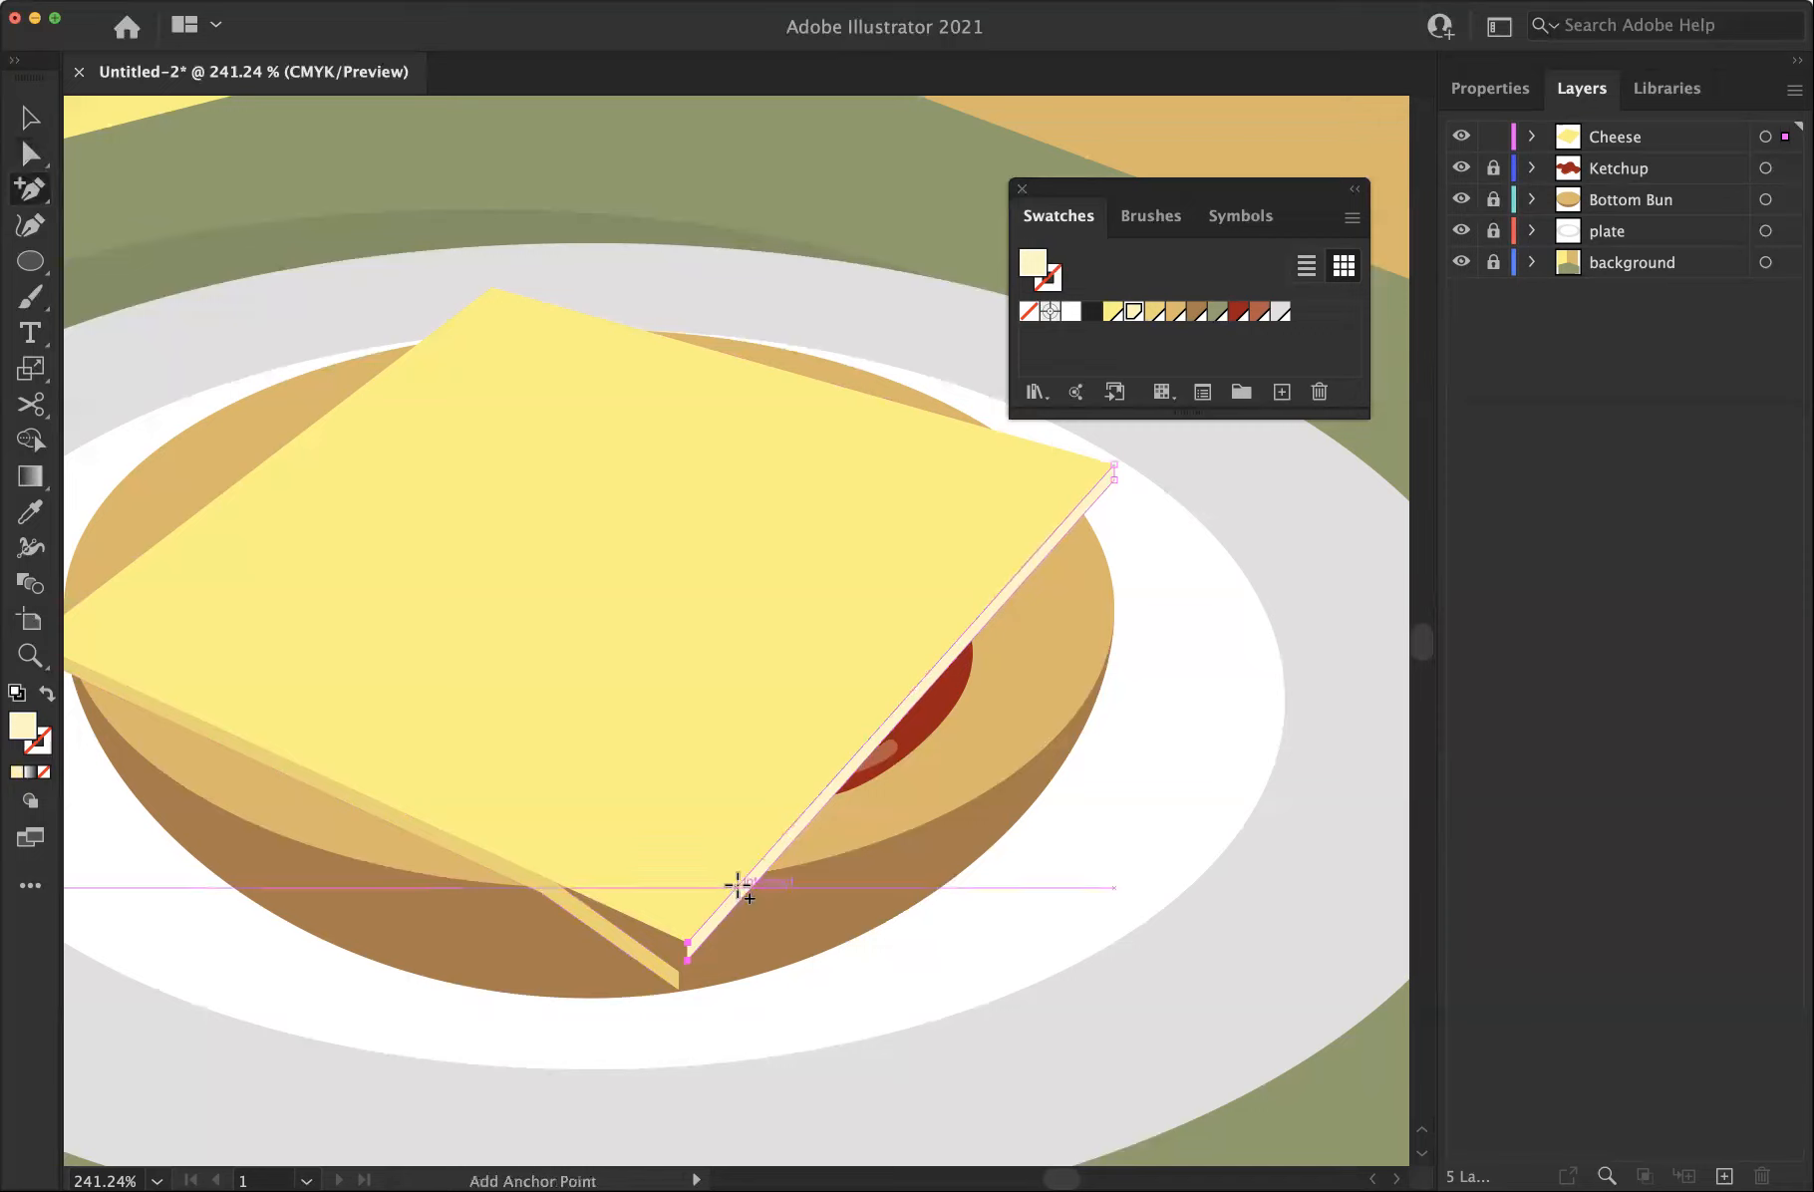
left_click(736, 886)
left_click(749, 888)
Move the pale side band's two lower end points down to meet the end of the darker band
key("a")
left_click(686, 960)
left_click_drag(686, 941, 679, 987)
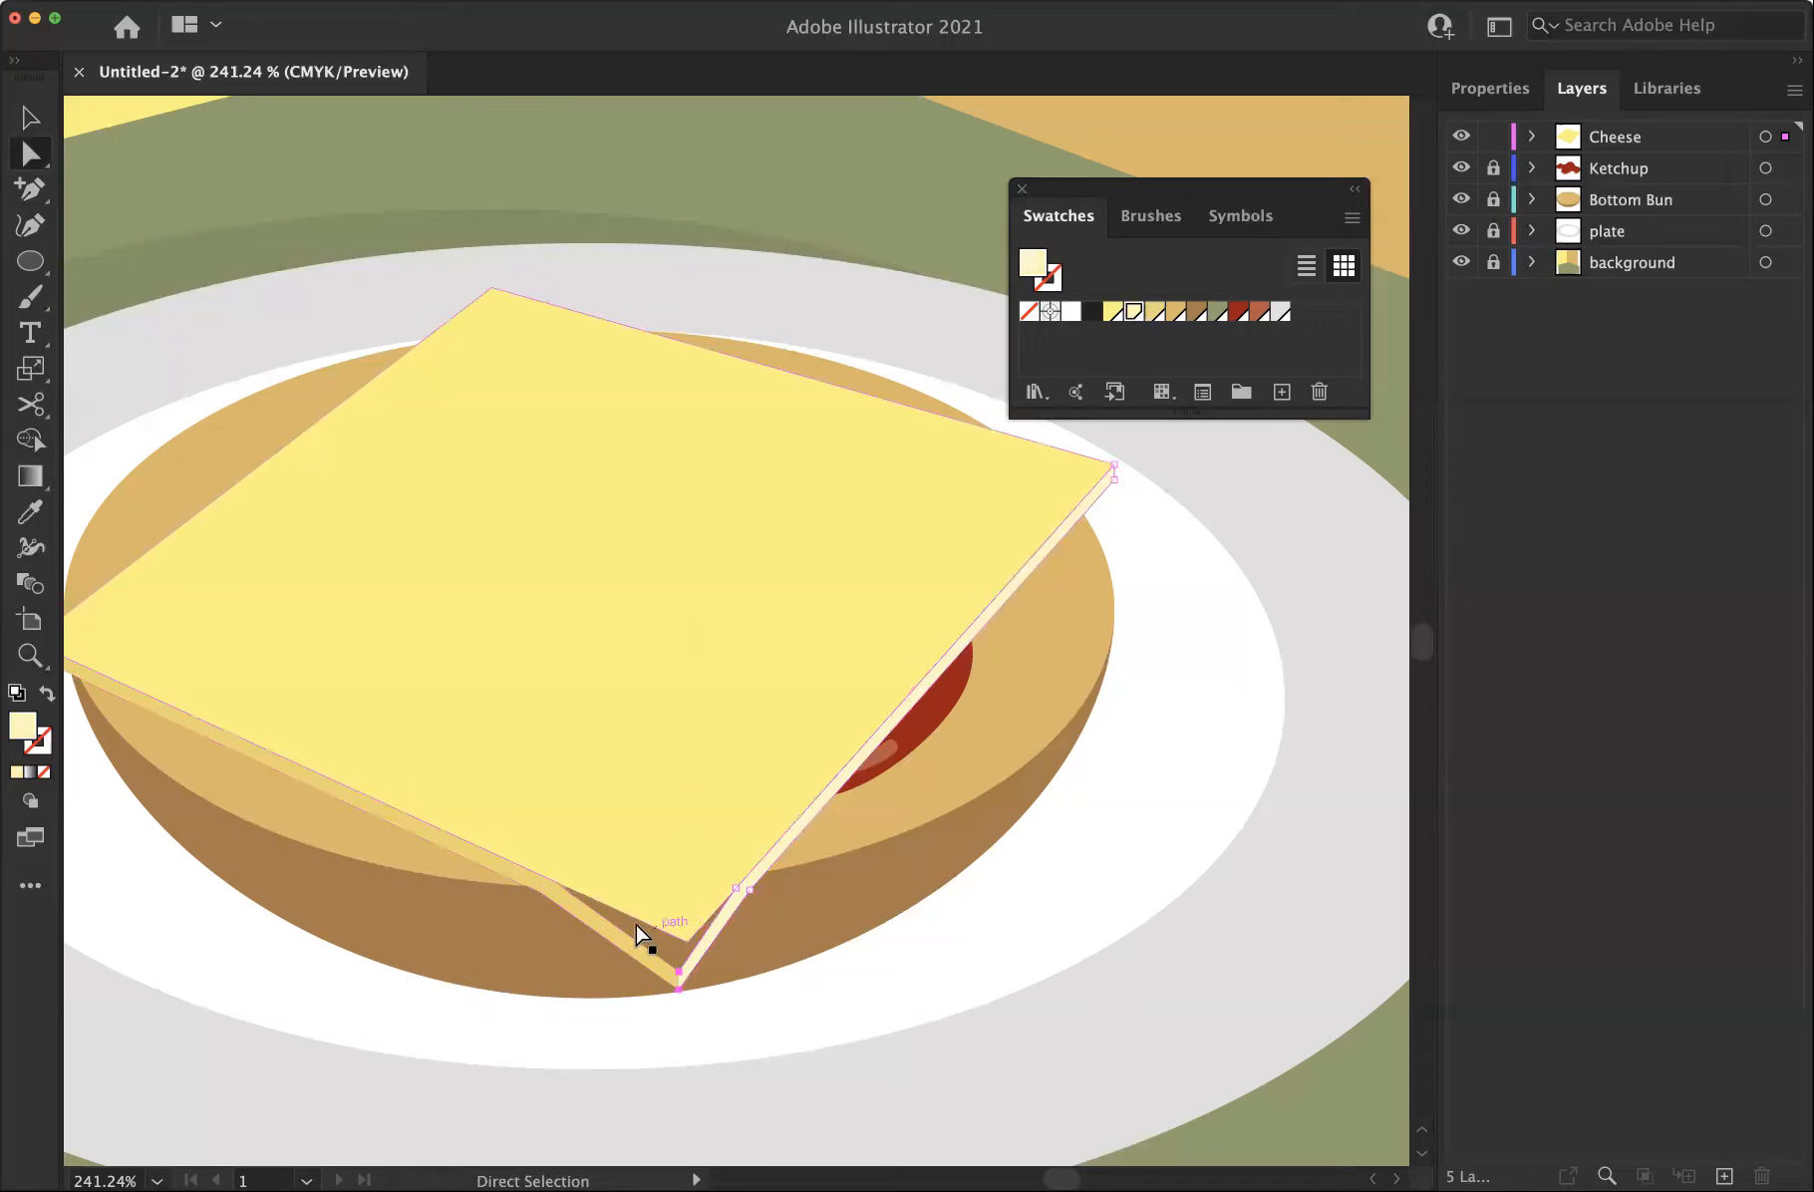
key("super+z")
Add anchor points to the cheese top at both side-band bends and pull its lowest corner down to meet the bands
key("plus")
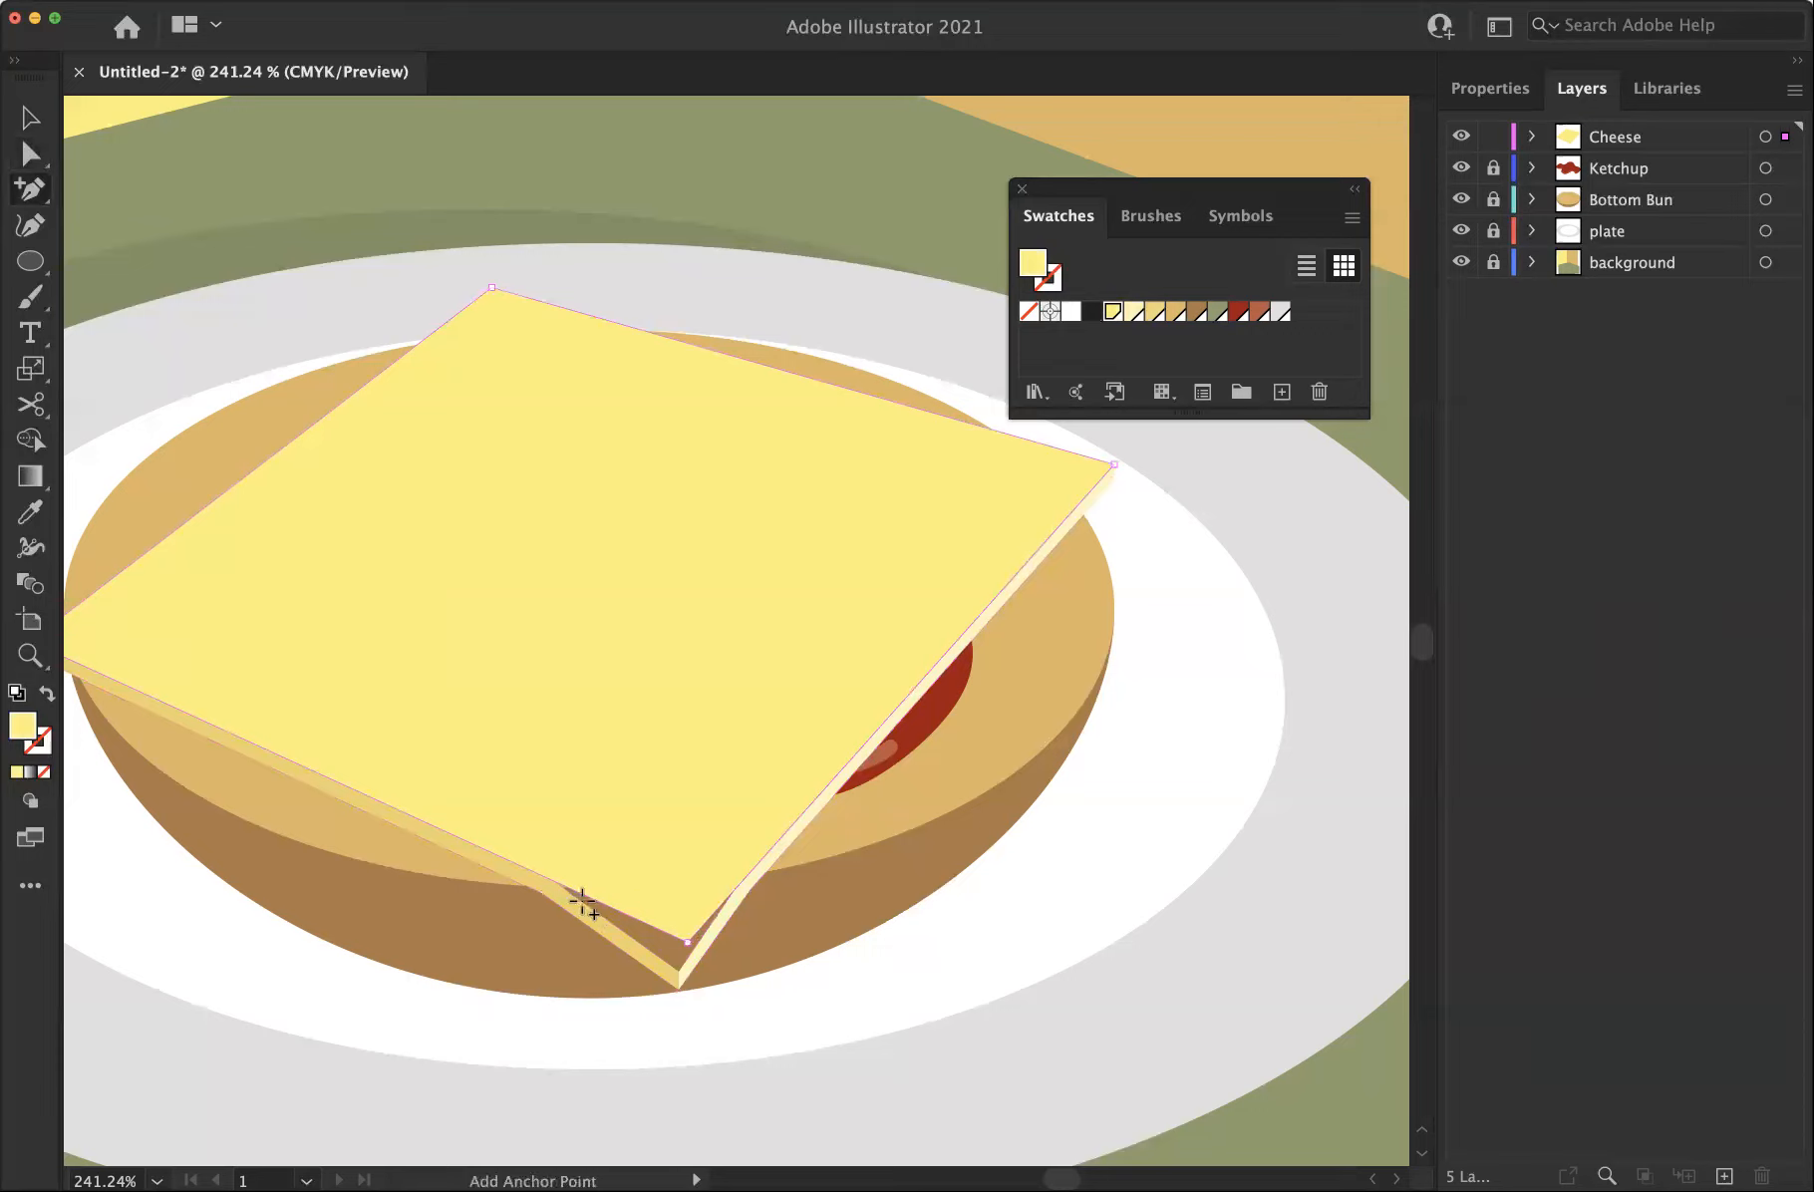
left_click(553, 880)
left_click(737, 885)
key("a")
left_click_drag(688, 943, 678, 971)
left_click(822, 986)
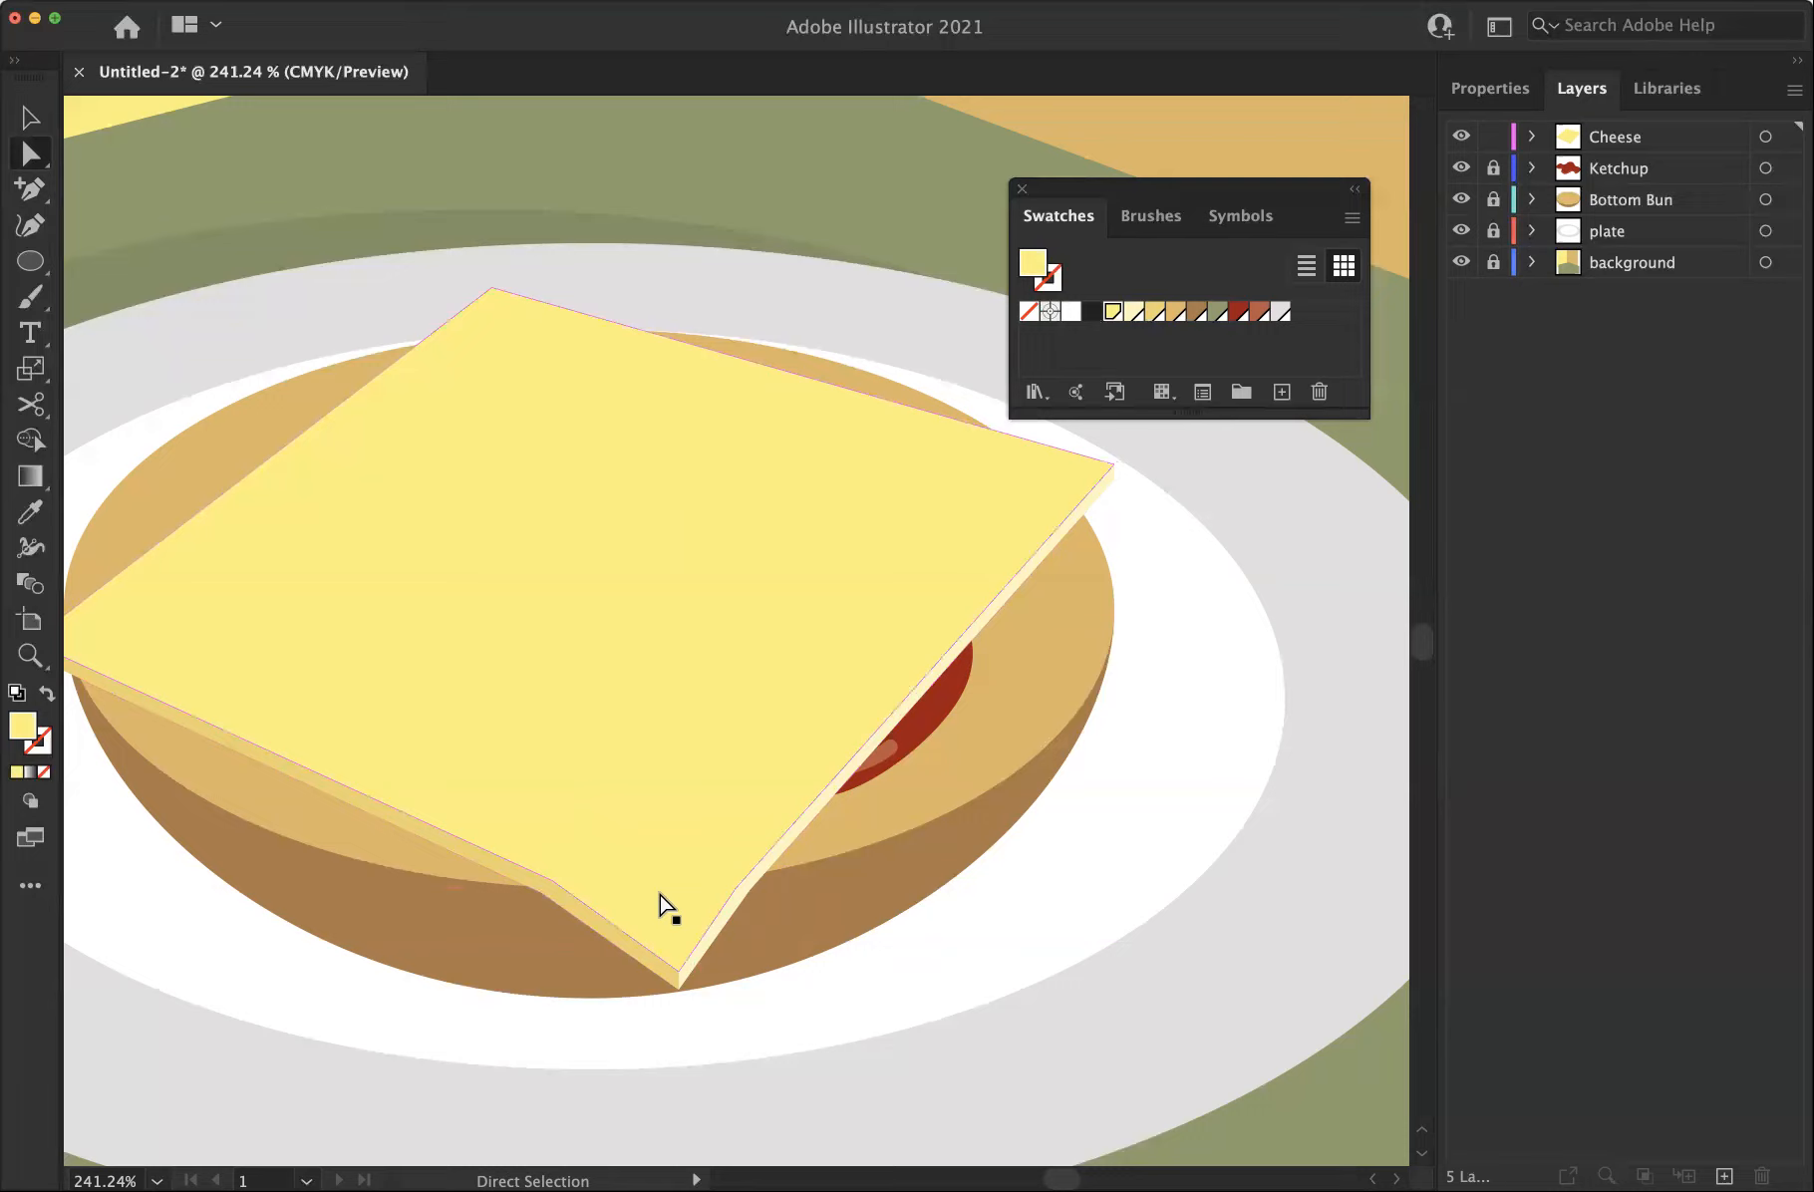
Move the bent front corner of the cheese top and both side bands slightly up and to the left
left_click(681, 985)
mouse_move(679, 981)
left_mouse_down()
mouse_move(651, 962)
mouse_move(665, 962)
left_mouse_up()
left_click(793, 1001)
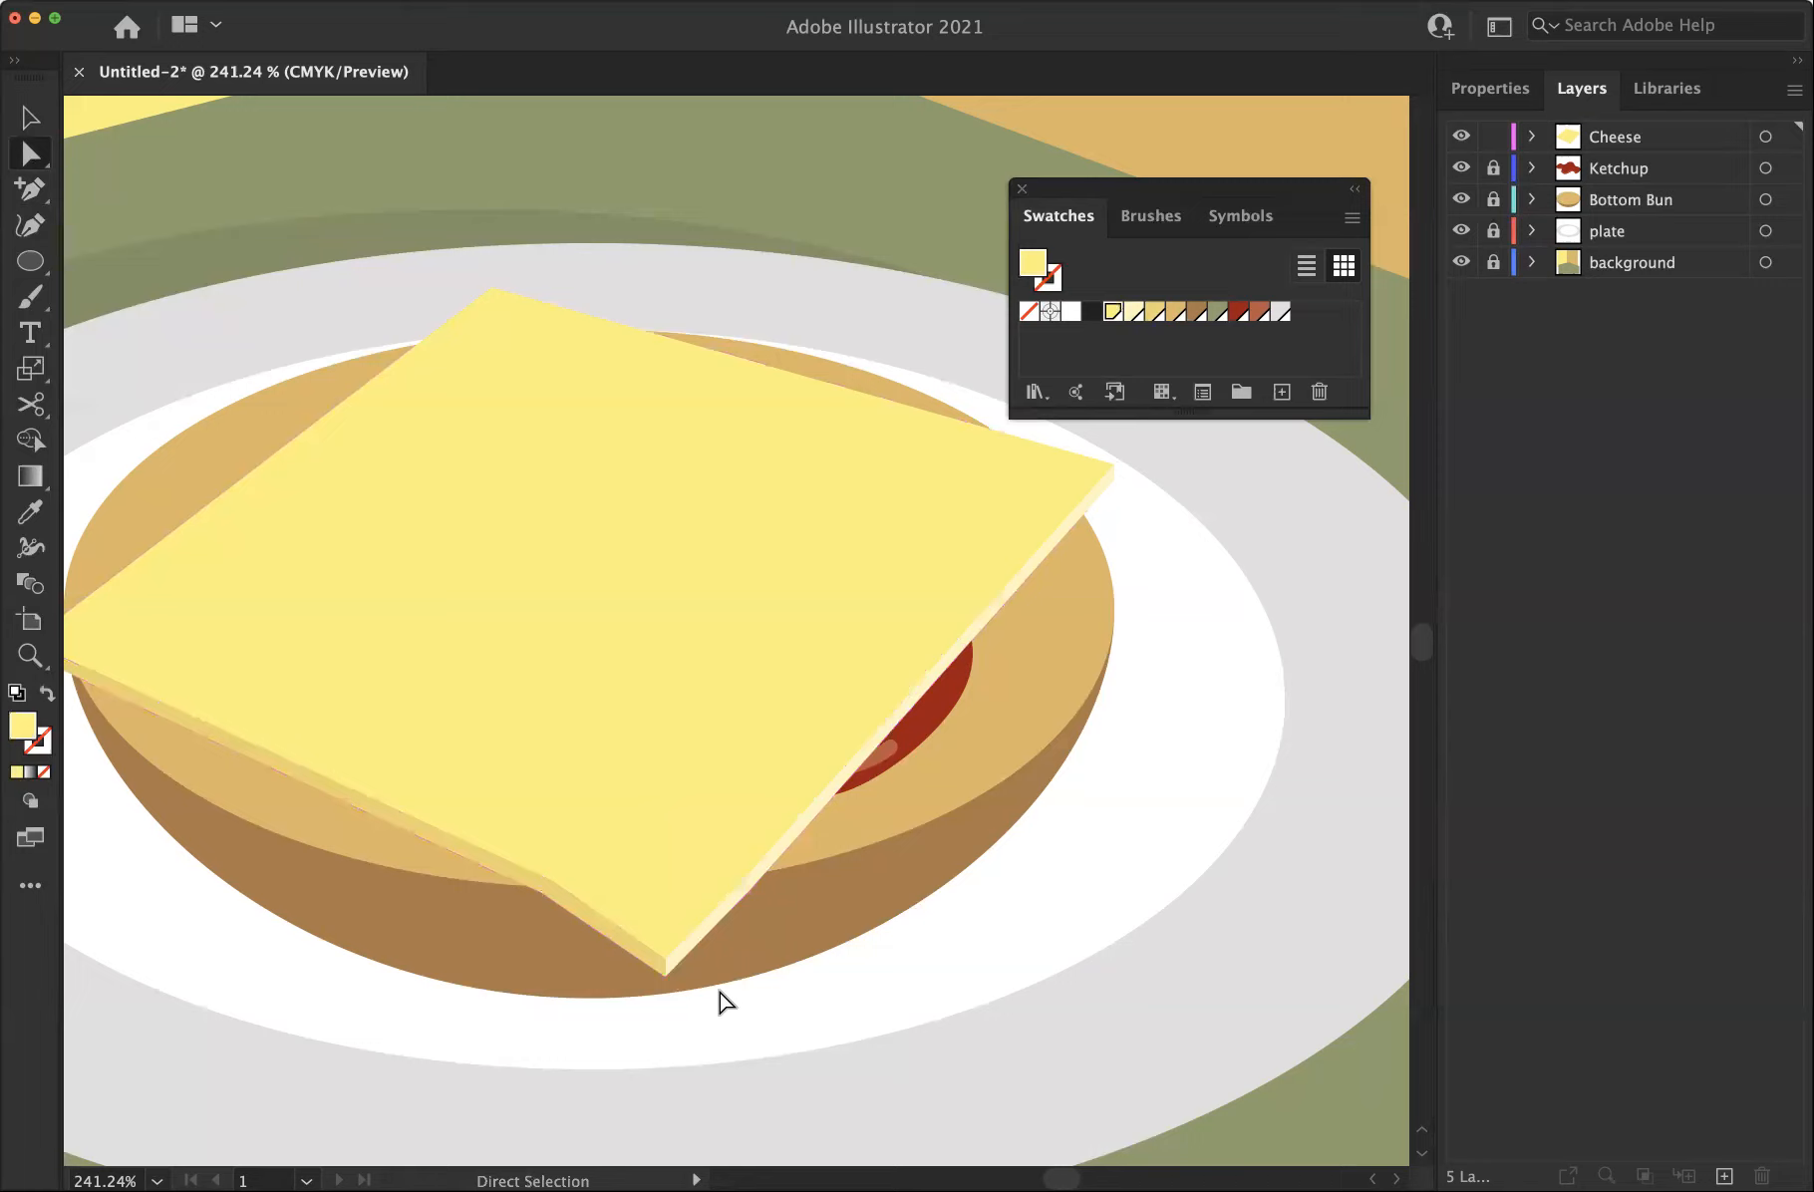
mouse_move(654, 958)
left_mouse_down()
mouse_move(686, 981)
mouse_move(669, 976)
left_mouse_up()
left_click(832, 973)
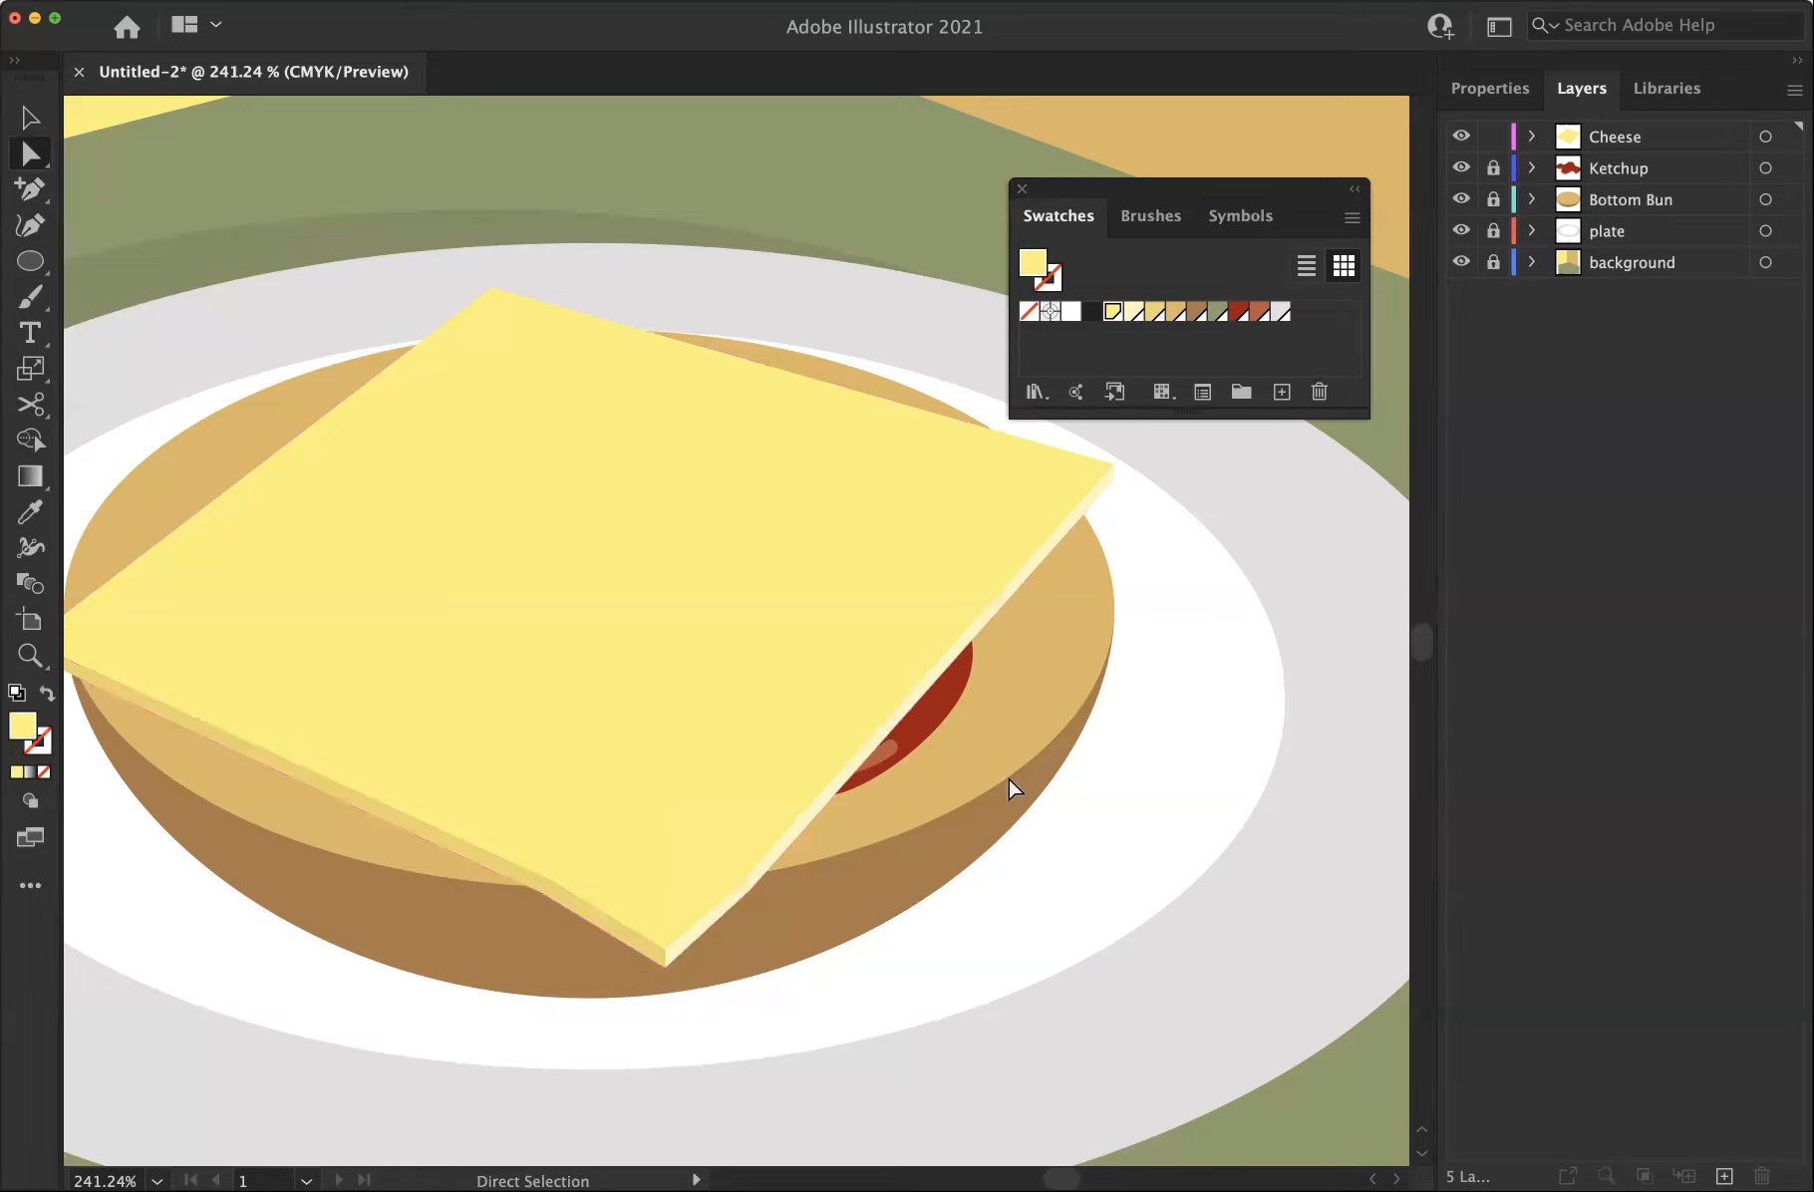
Add anchor points on both cheese-top edges near the right corner and on the pale side band's edges at the bun's rim
key("plus")
left_click(1022, 438)
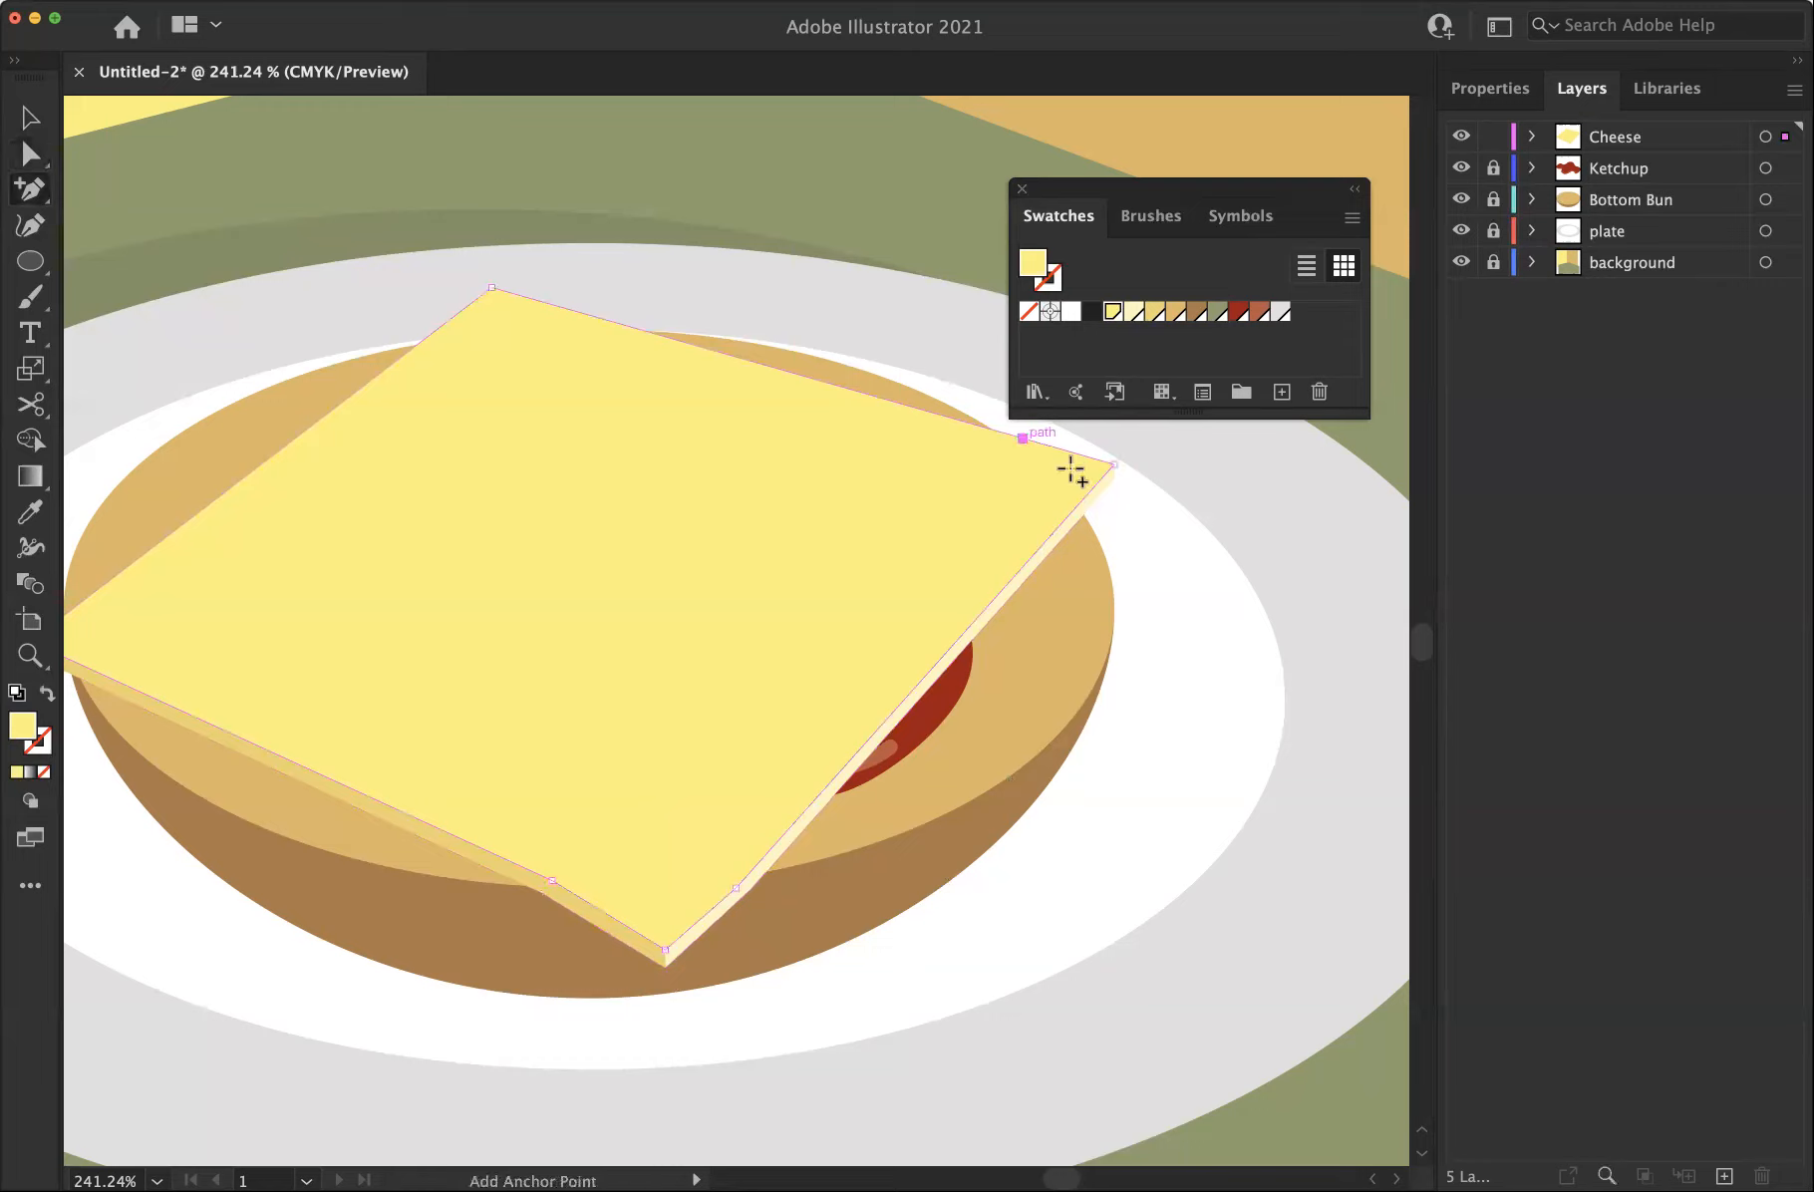
left_click(1079, 504)
left_click(1083, 514)
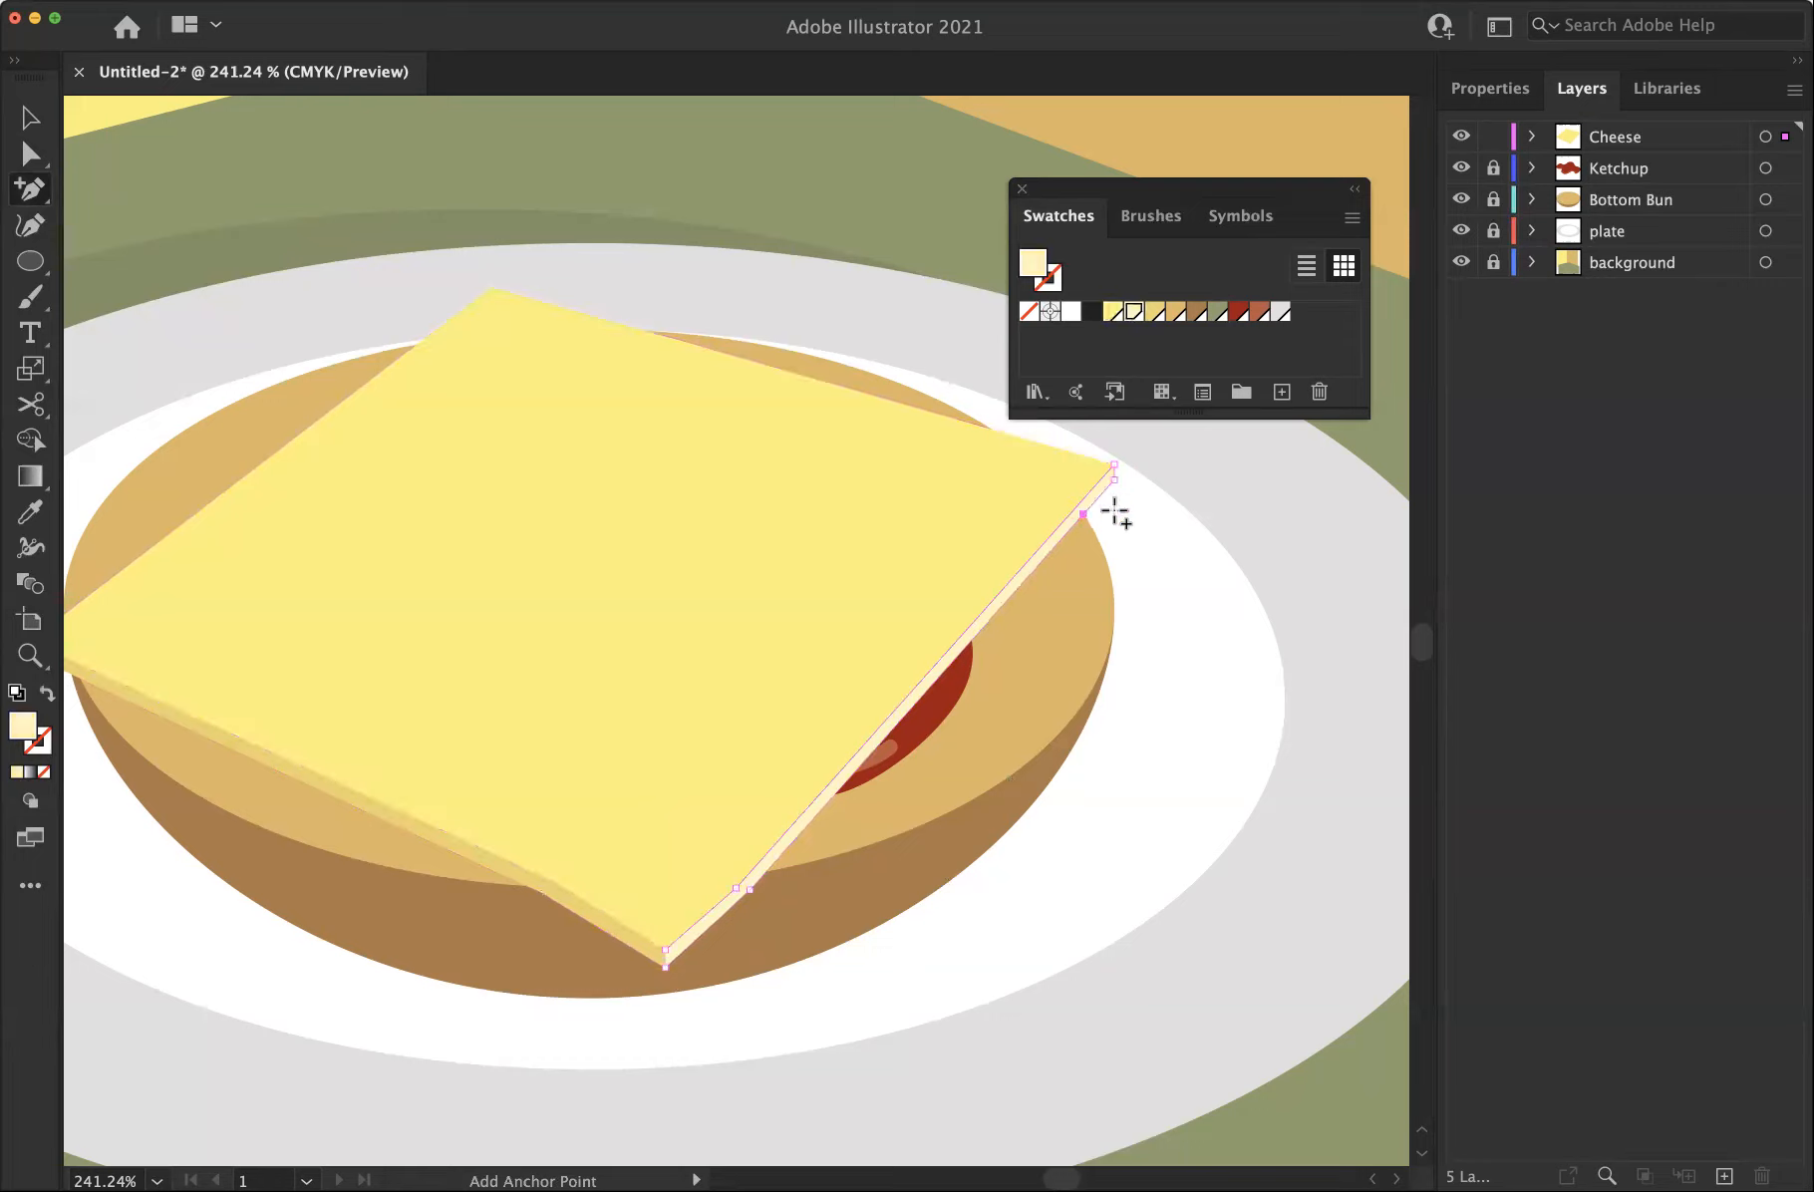
key("a")
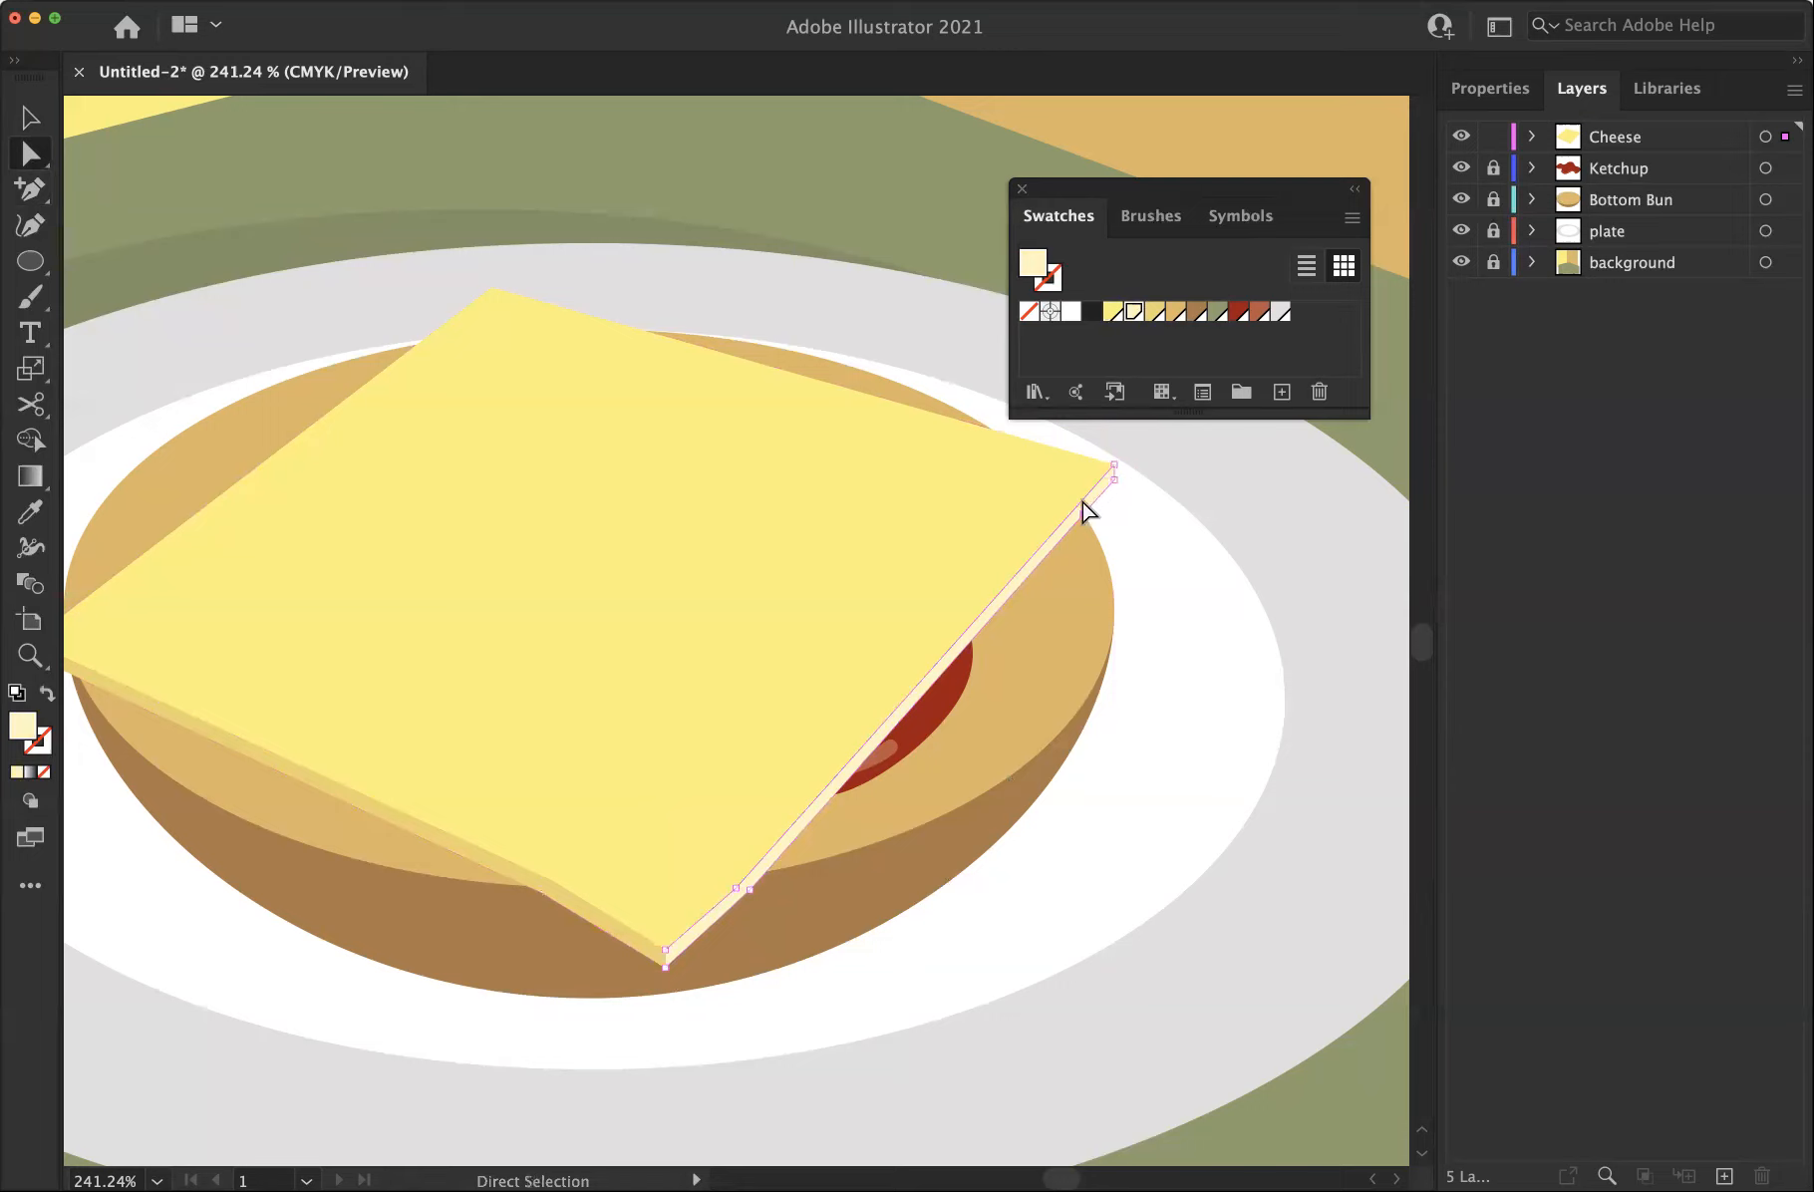
key("plus")
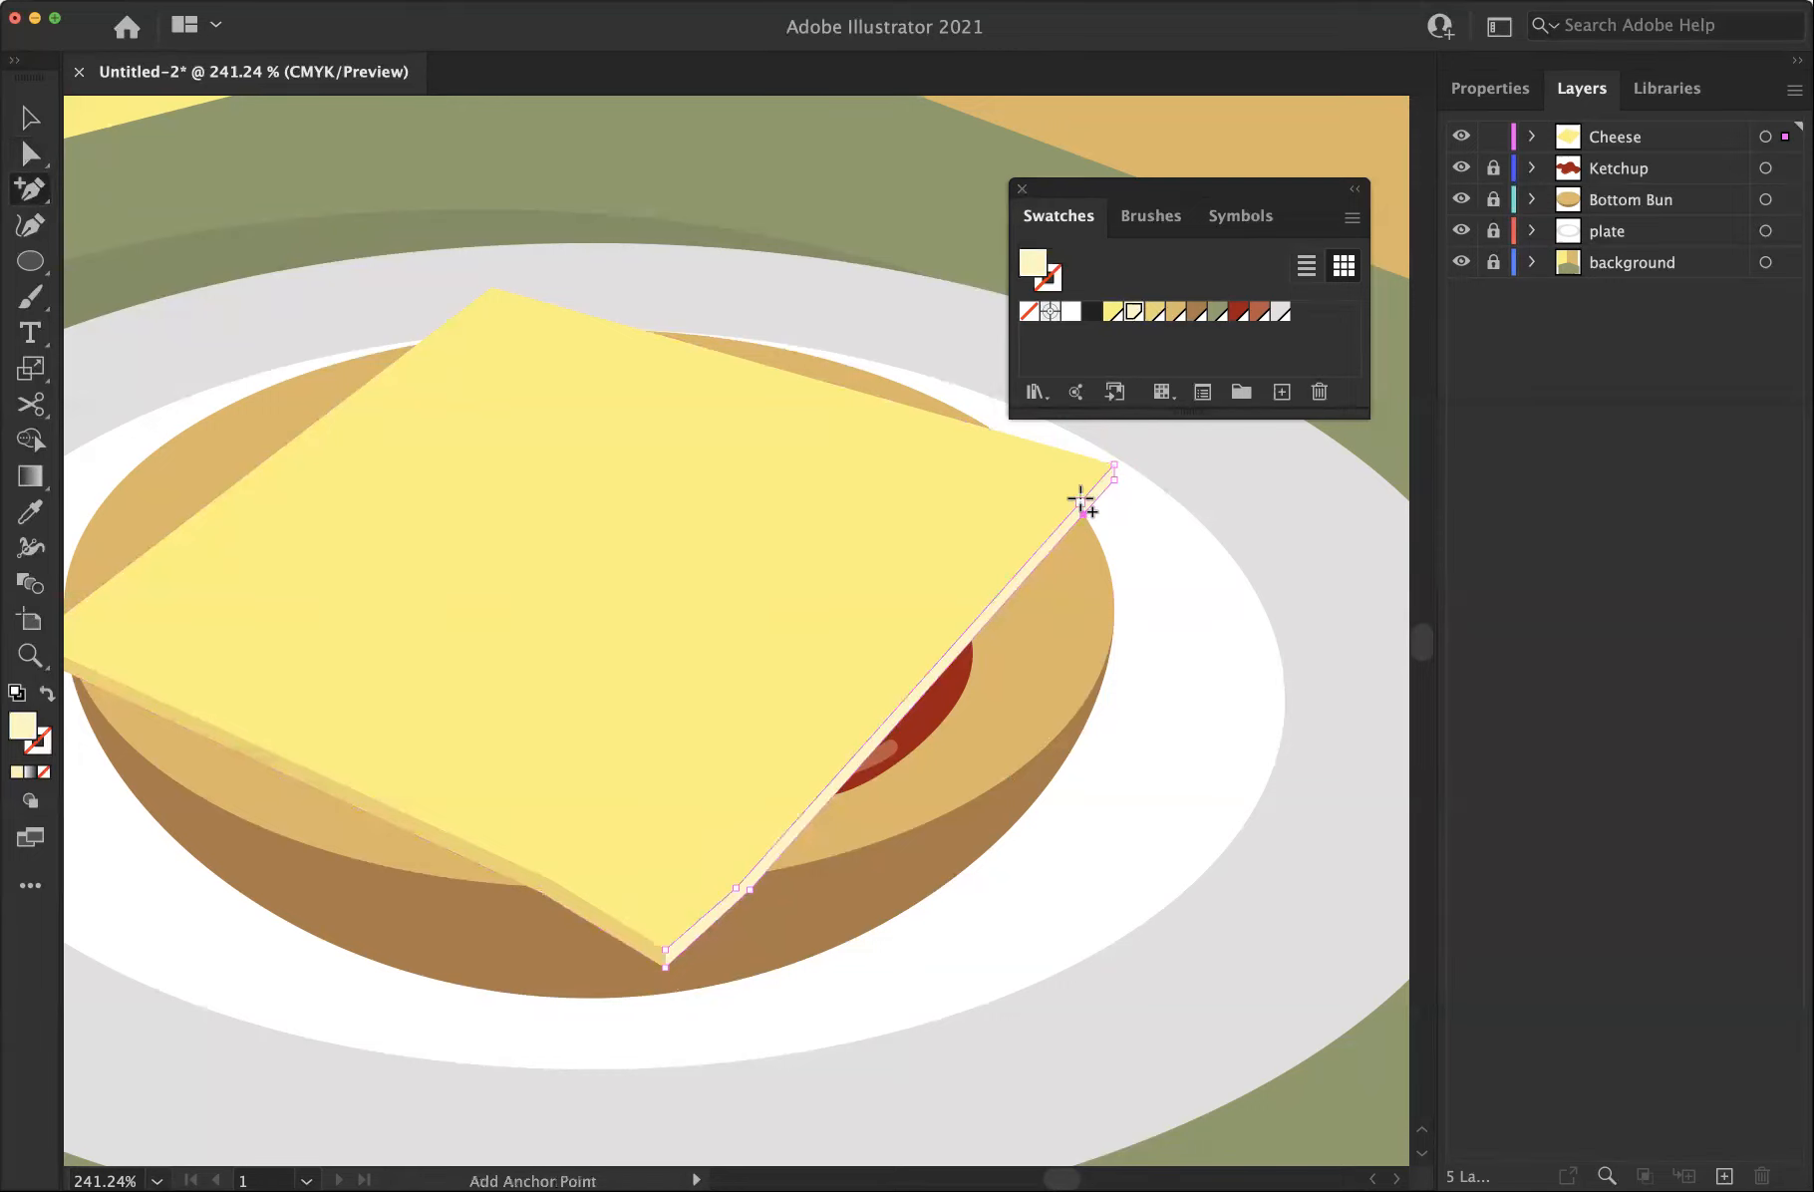
left_click(1081, 502)
Pull the right corner of the cheese top and the pale side band's end down and slightly inward so the corner droops
key("a")
left_click_drag(1133, 451, 1112, 495)
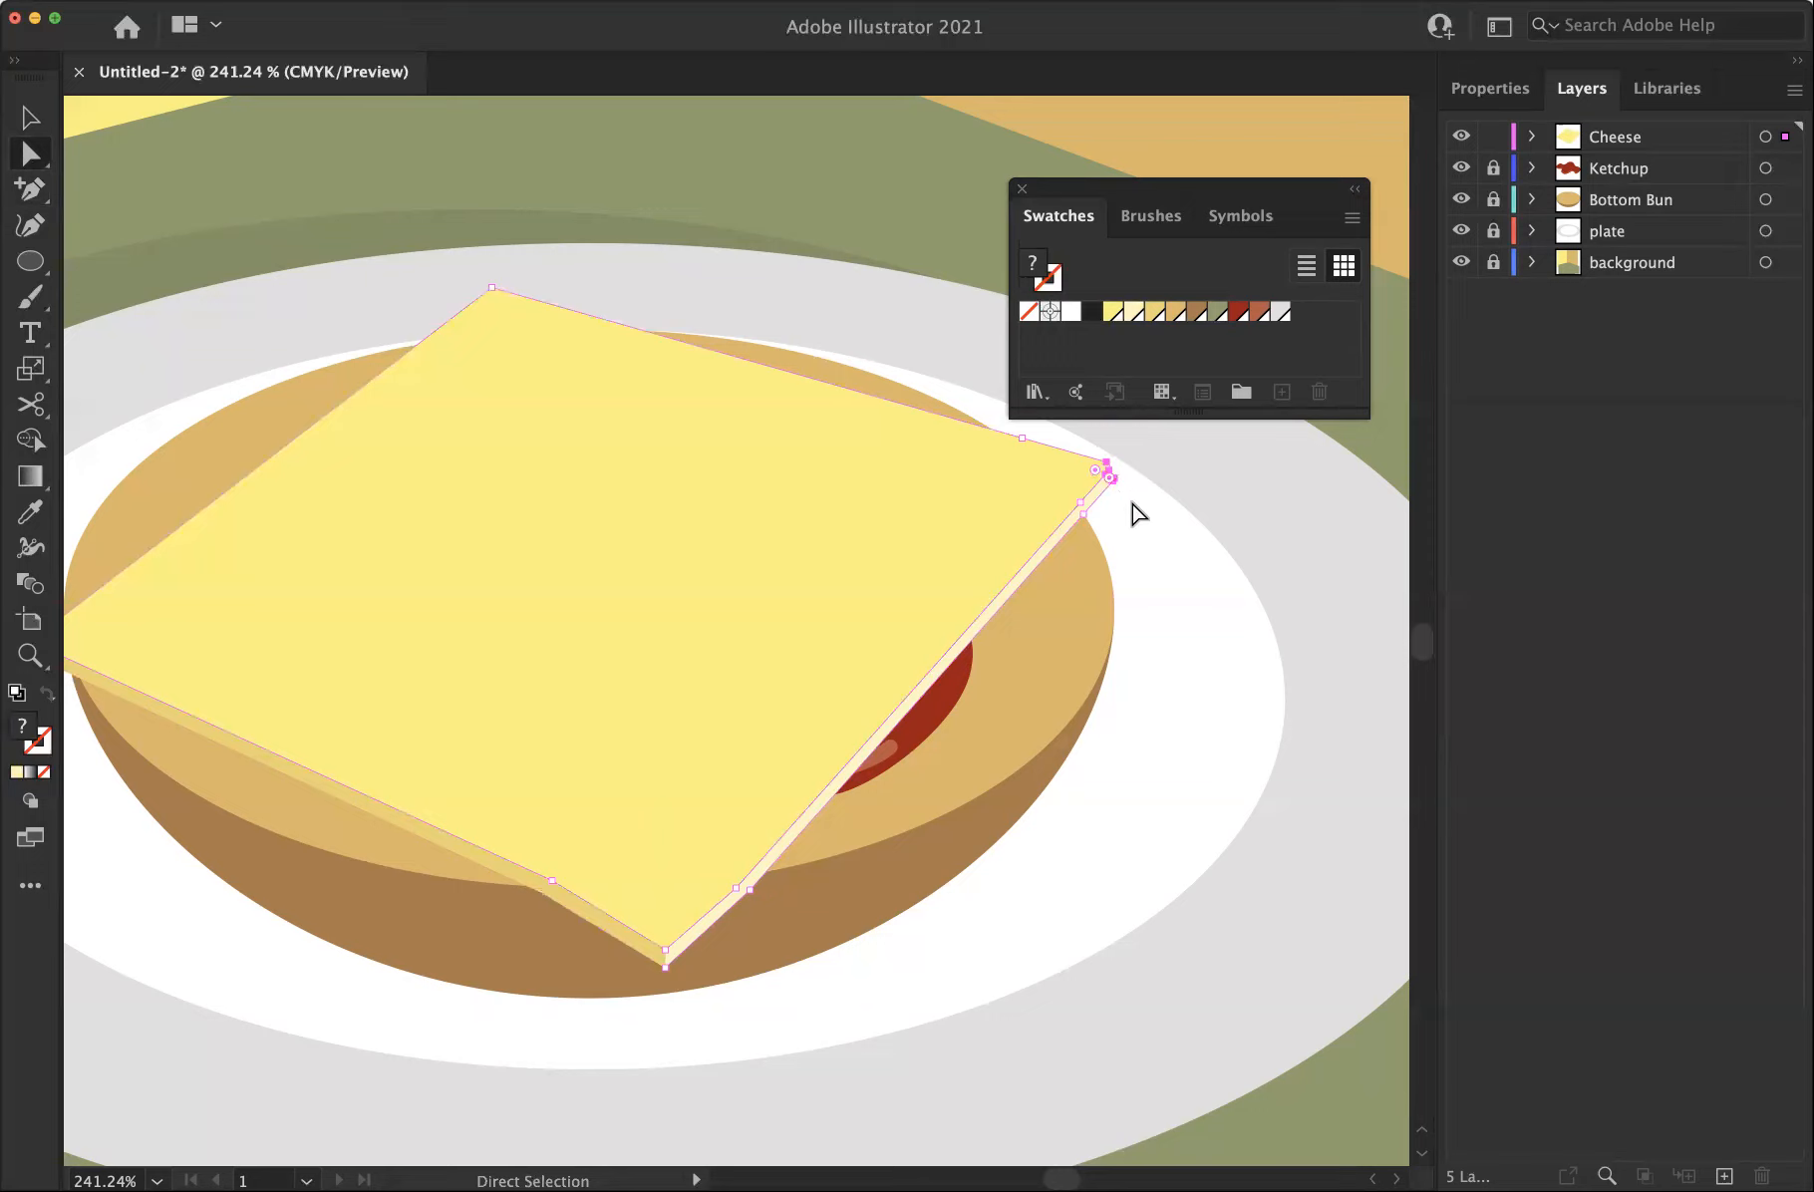
left_click_drag(1138, 448, 1113, 495)
key("super+space")
left_click_drag(992, 416, 1161, 548)
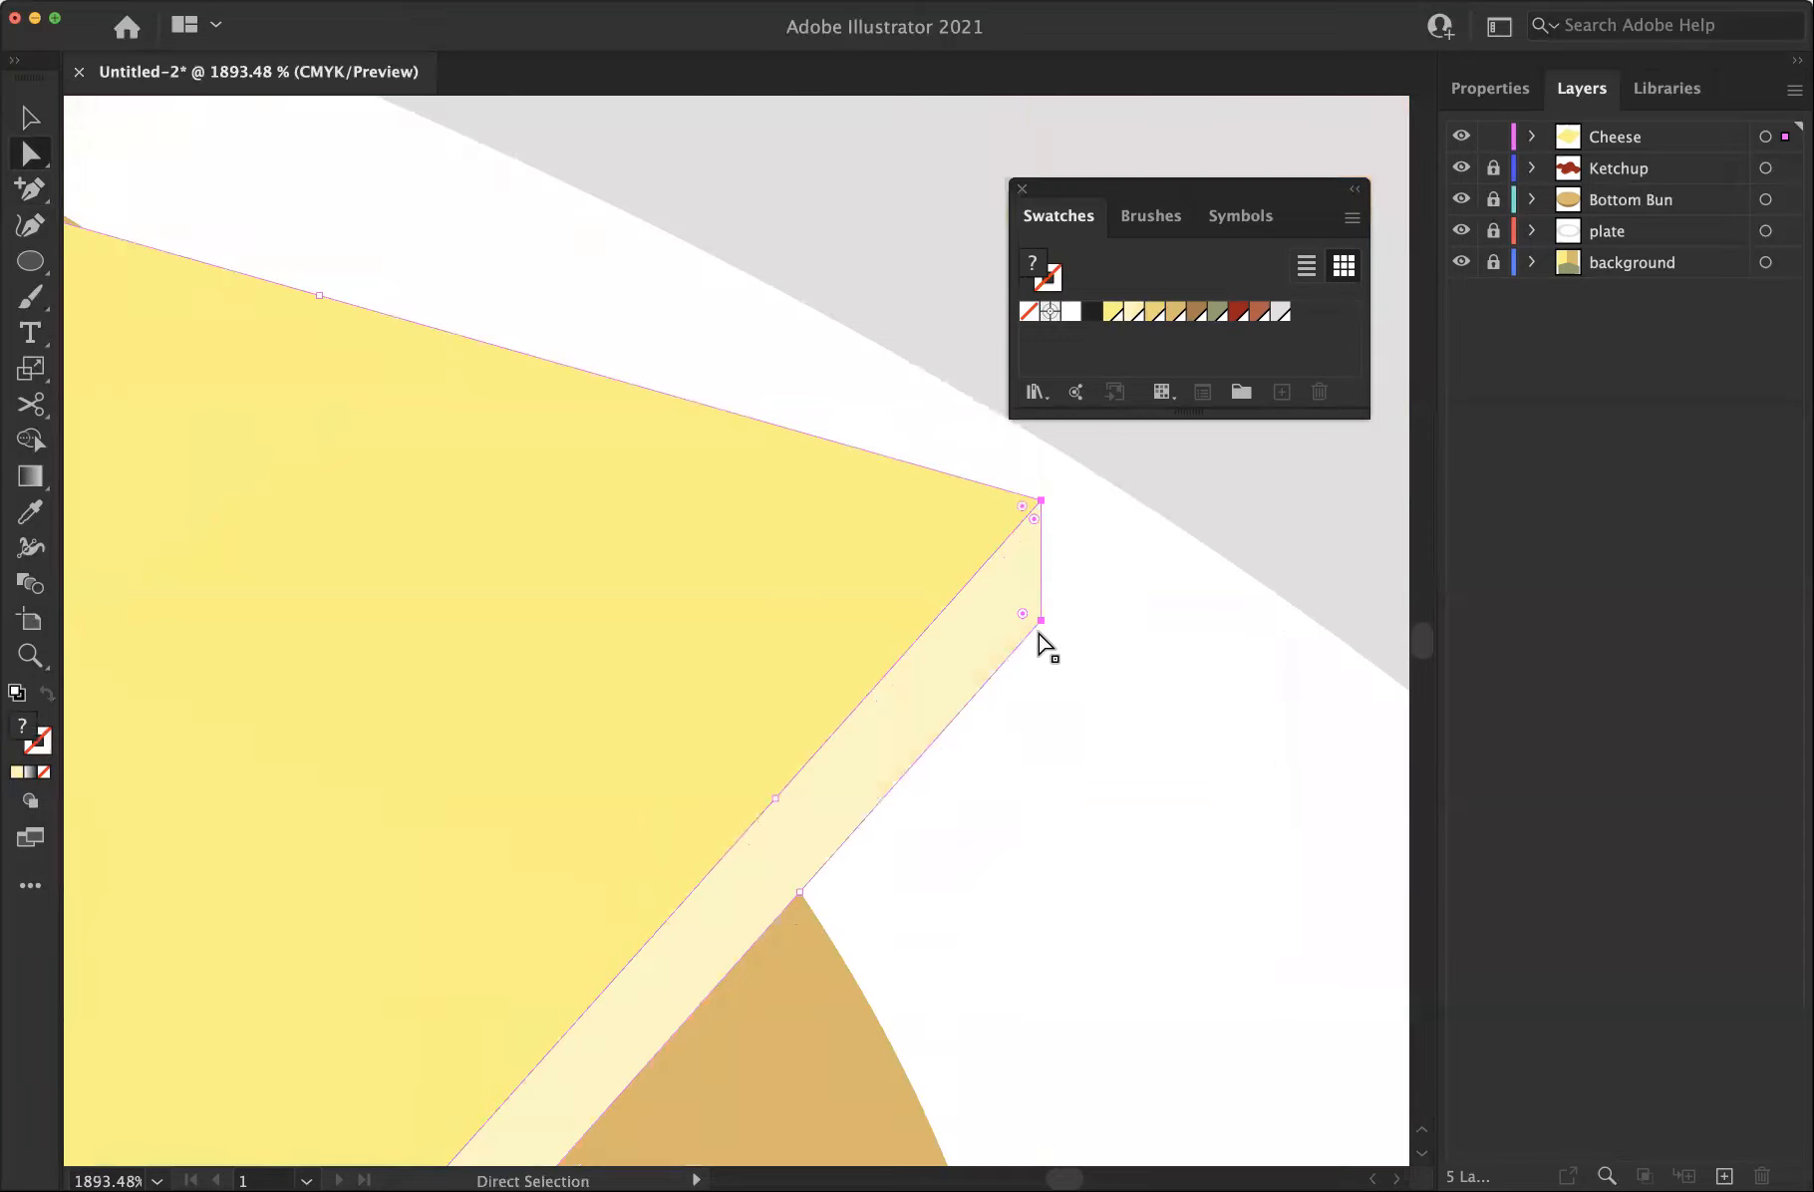
left_click_drag(1041, 621, 966, 900)
left_click_drag(968, 773, 963, 826)
left_click(993, 717)
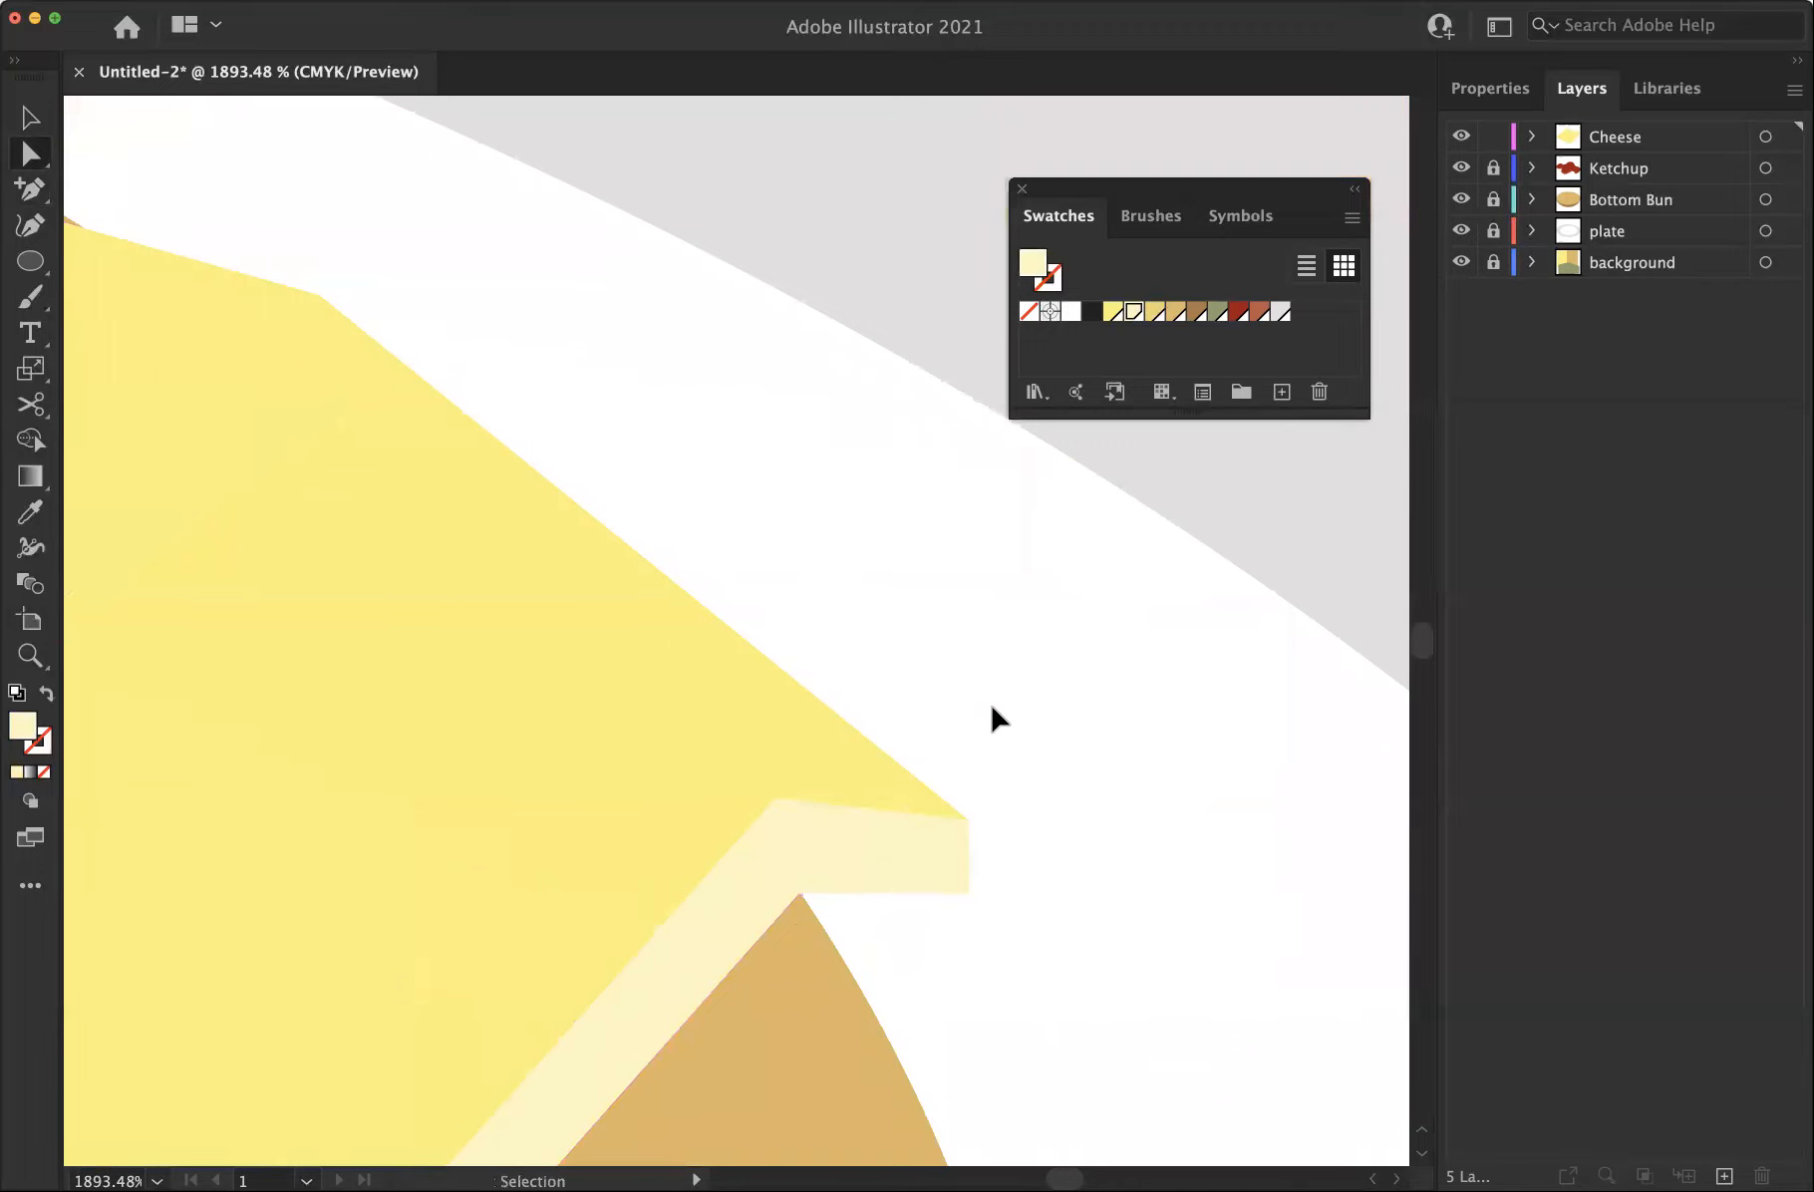
Shift the front corner of the cheese slice slightly down and to the right
key("super+0")
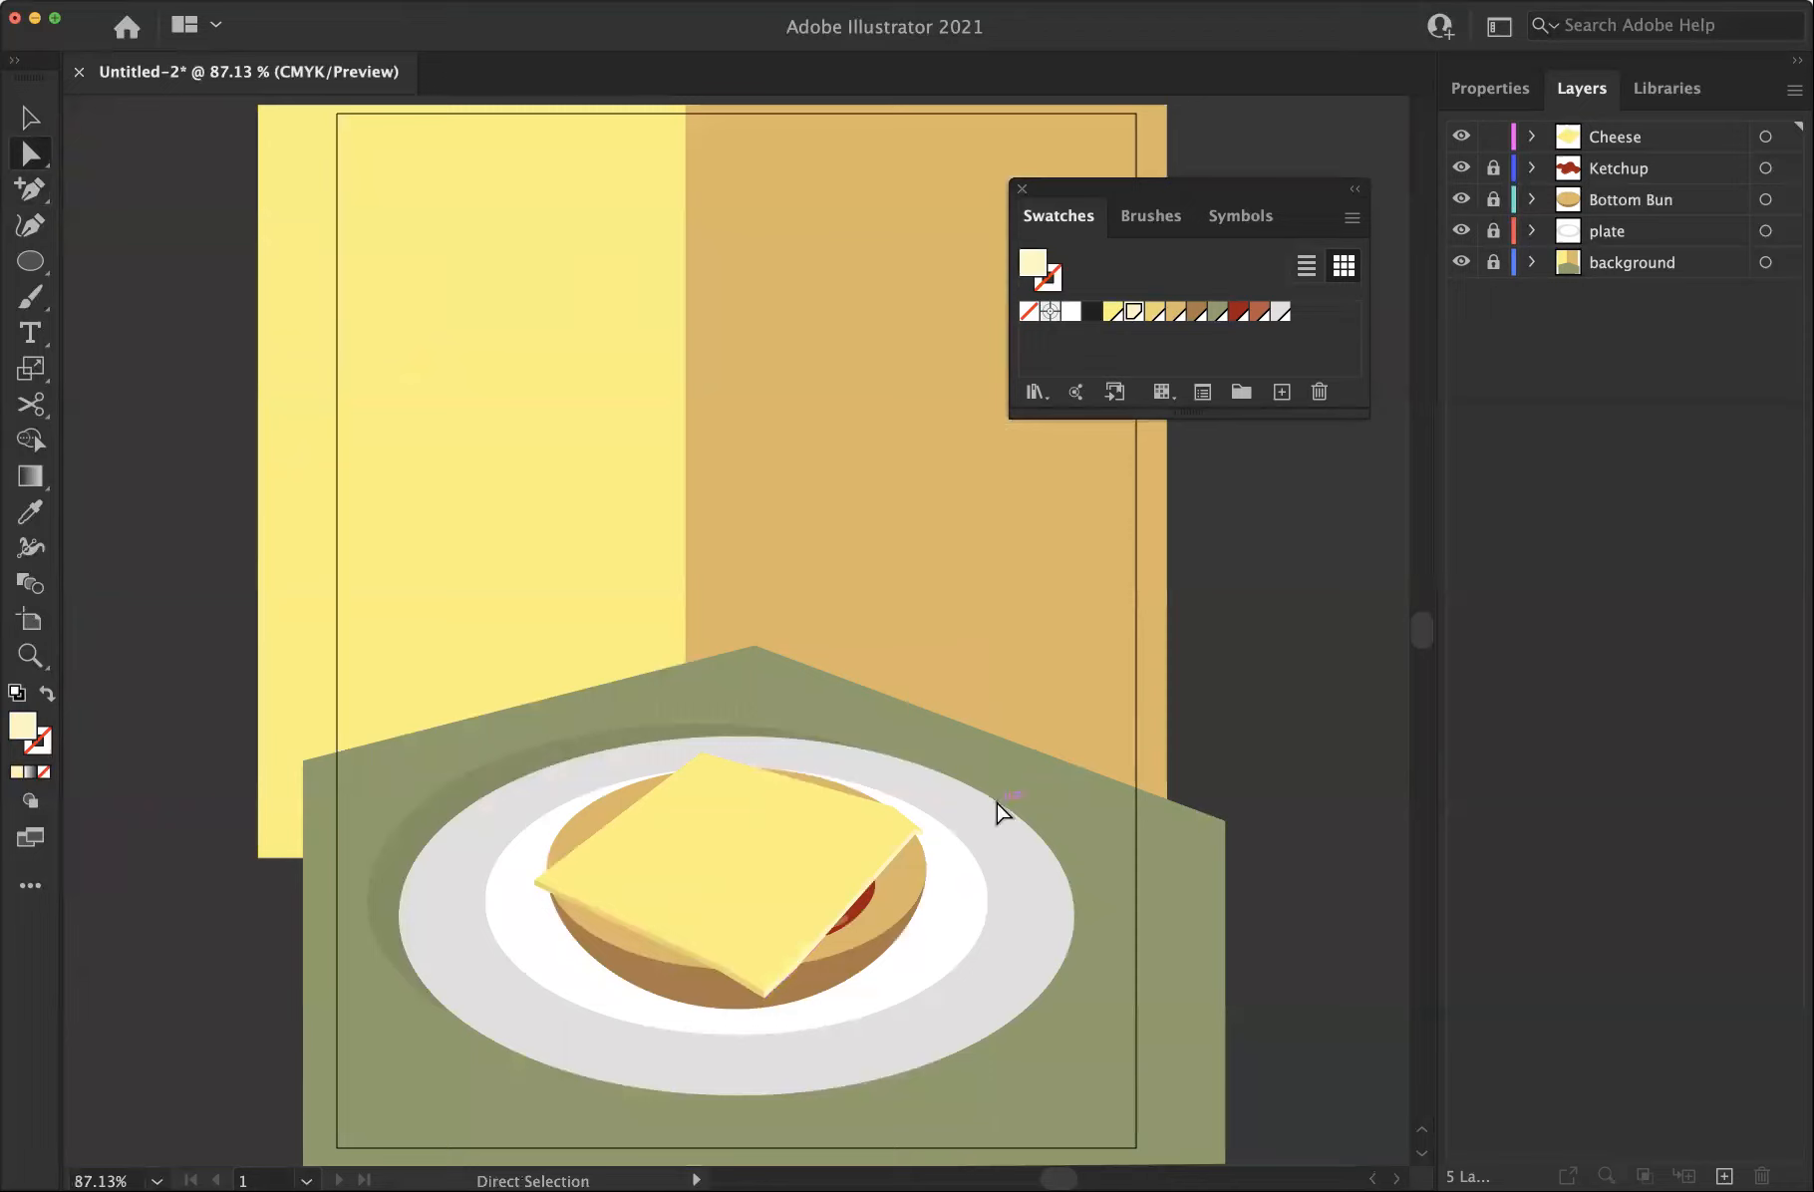
left_click(763, 997)
left_click_drag(764, 999, 775, 1009)
left_click(786, 1057)
Add an anchor point on each side of the cheese's back corner and pull the corner down to flatten its peak
key("super+space")
left_click_drag(617, 734, 764, 795)
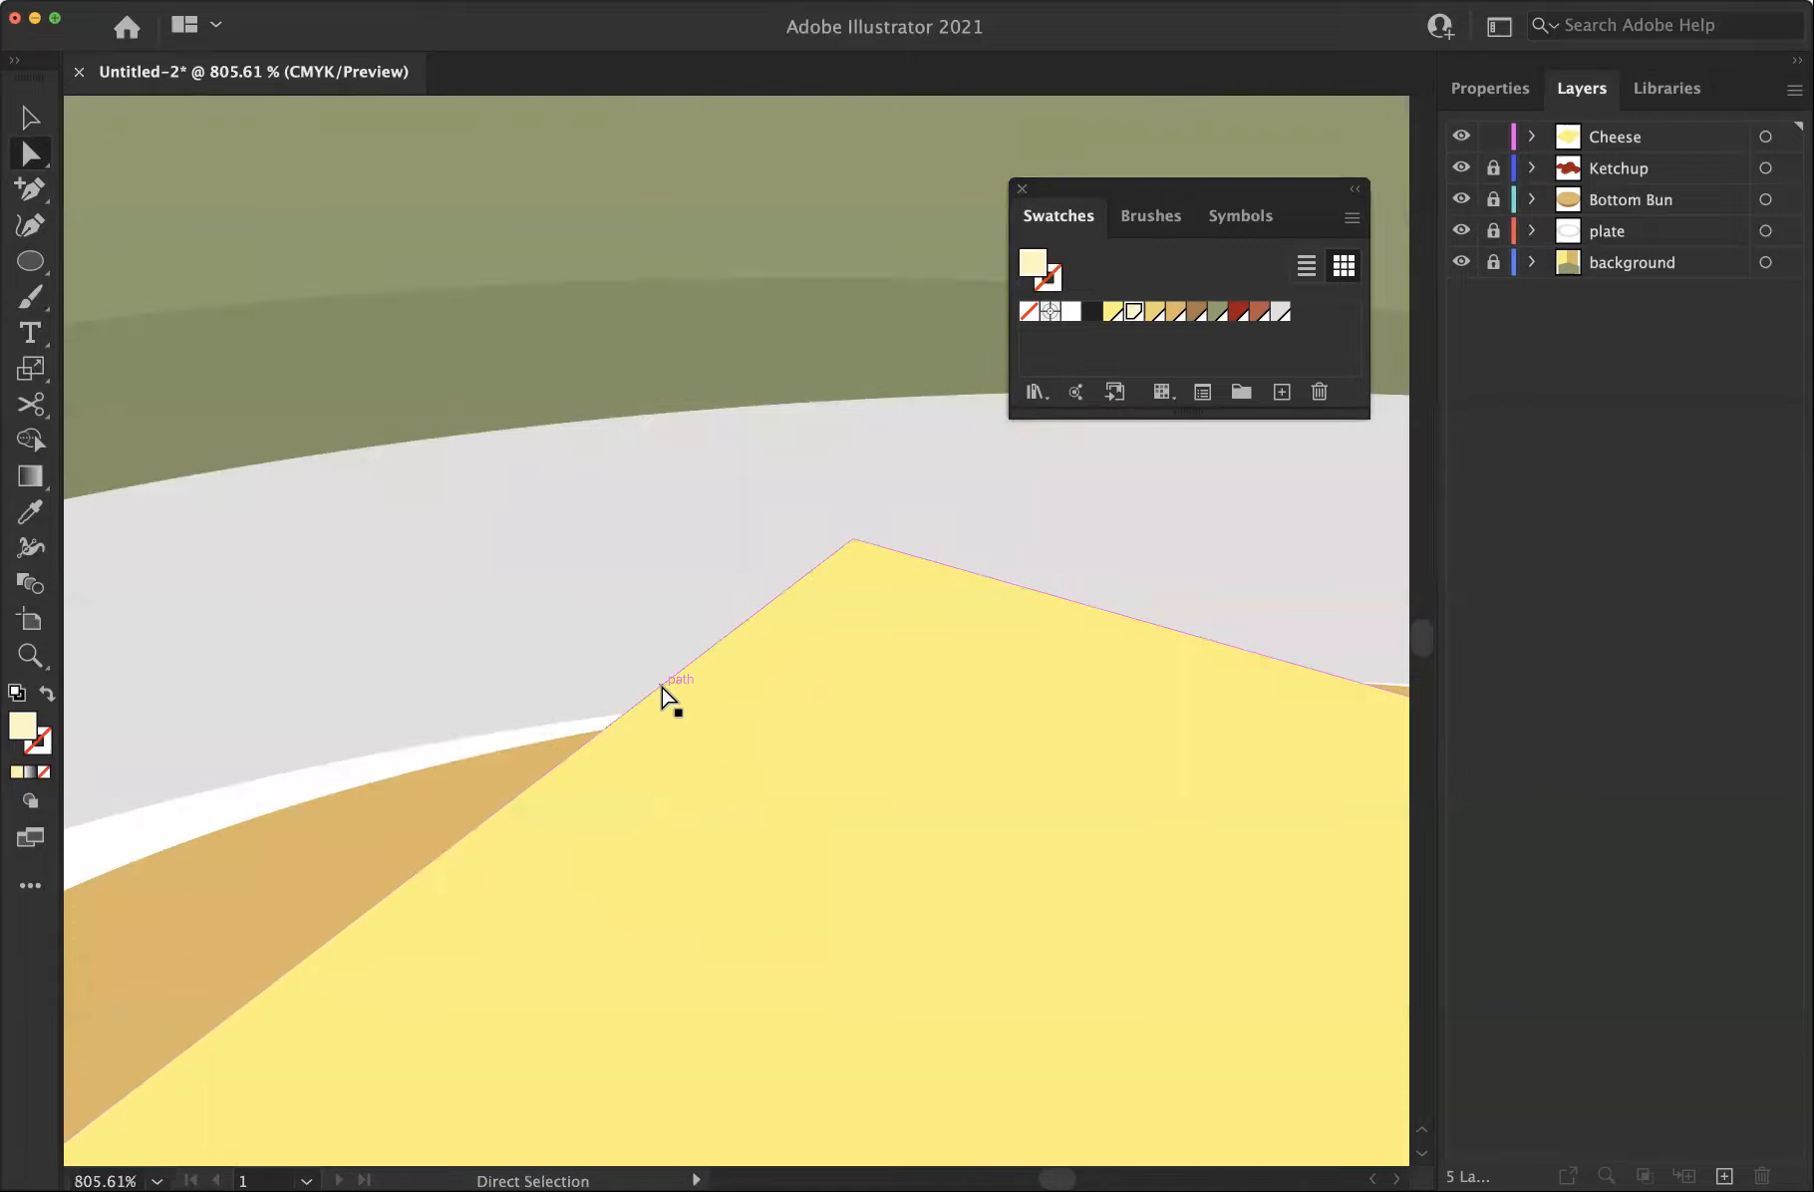
key("plus")
left_click(661, 684)
left_click(1249, 652)
key("a")
left_click_drag(853, 539, 869, 629)
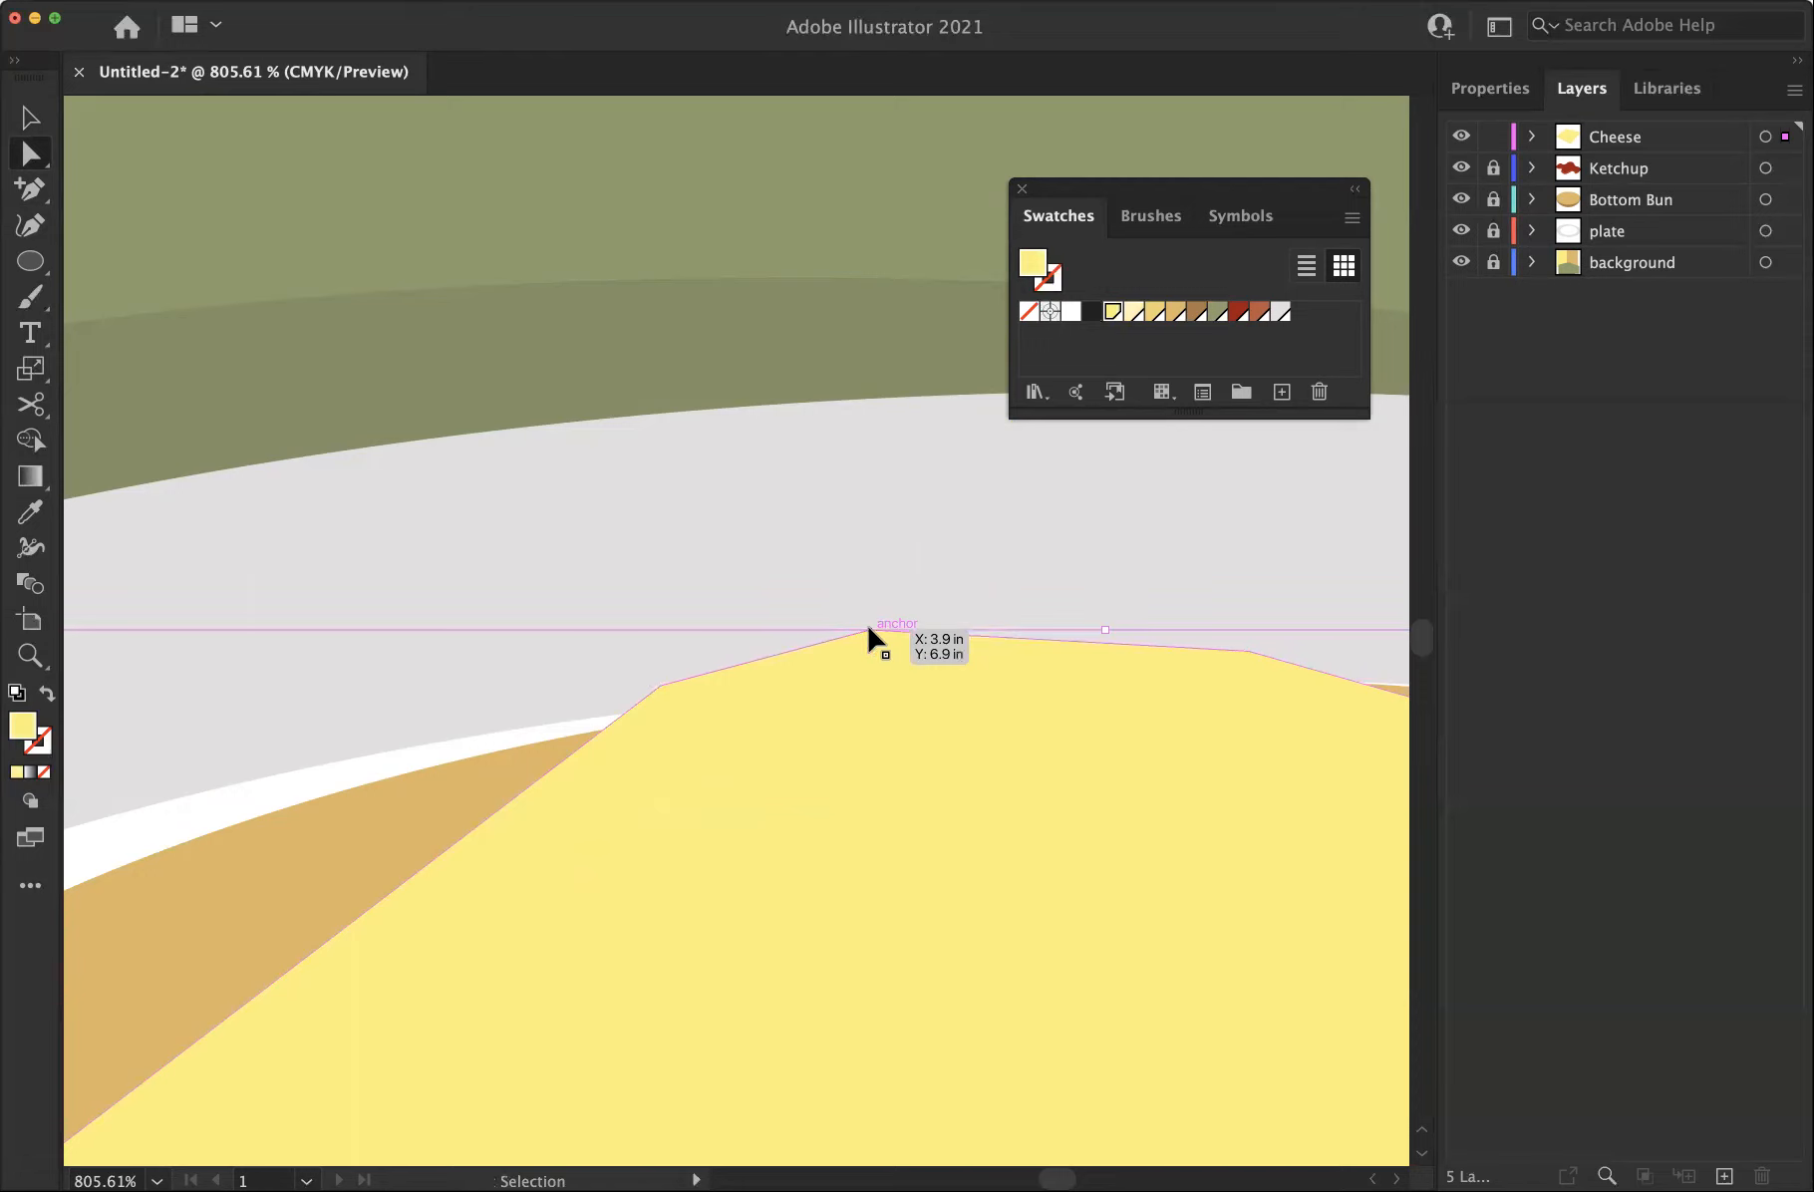
Add anchor points near the cheese's left corner on both top edges and on the darker side band at the bun's rim
key("super+0")
left_click_drag(445, 845, 685, 964)
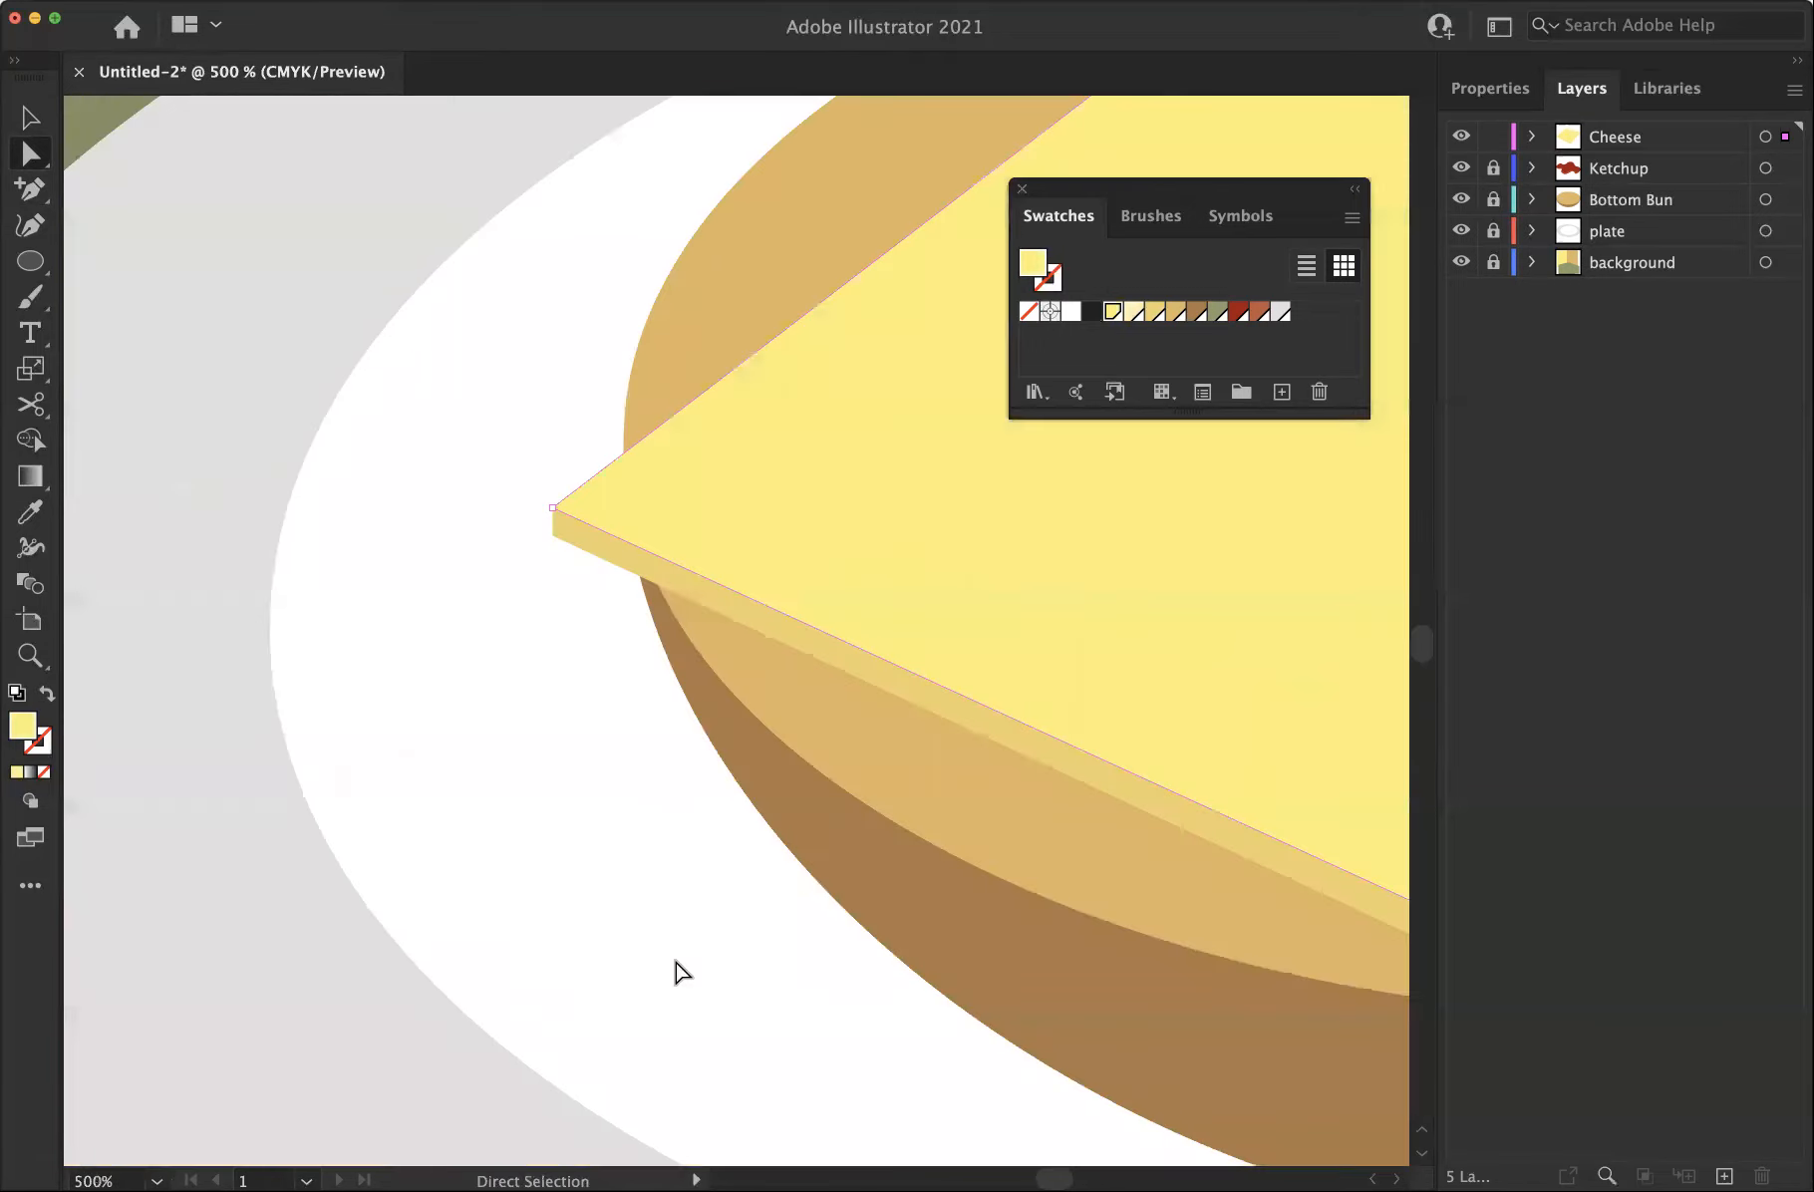
key("plus")
left_click(625, 453)
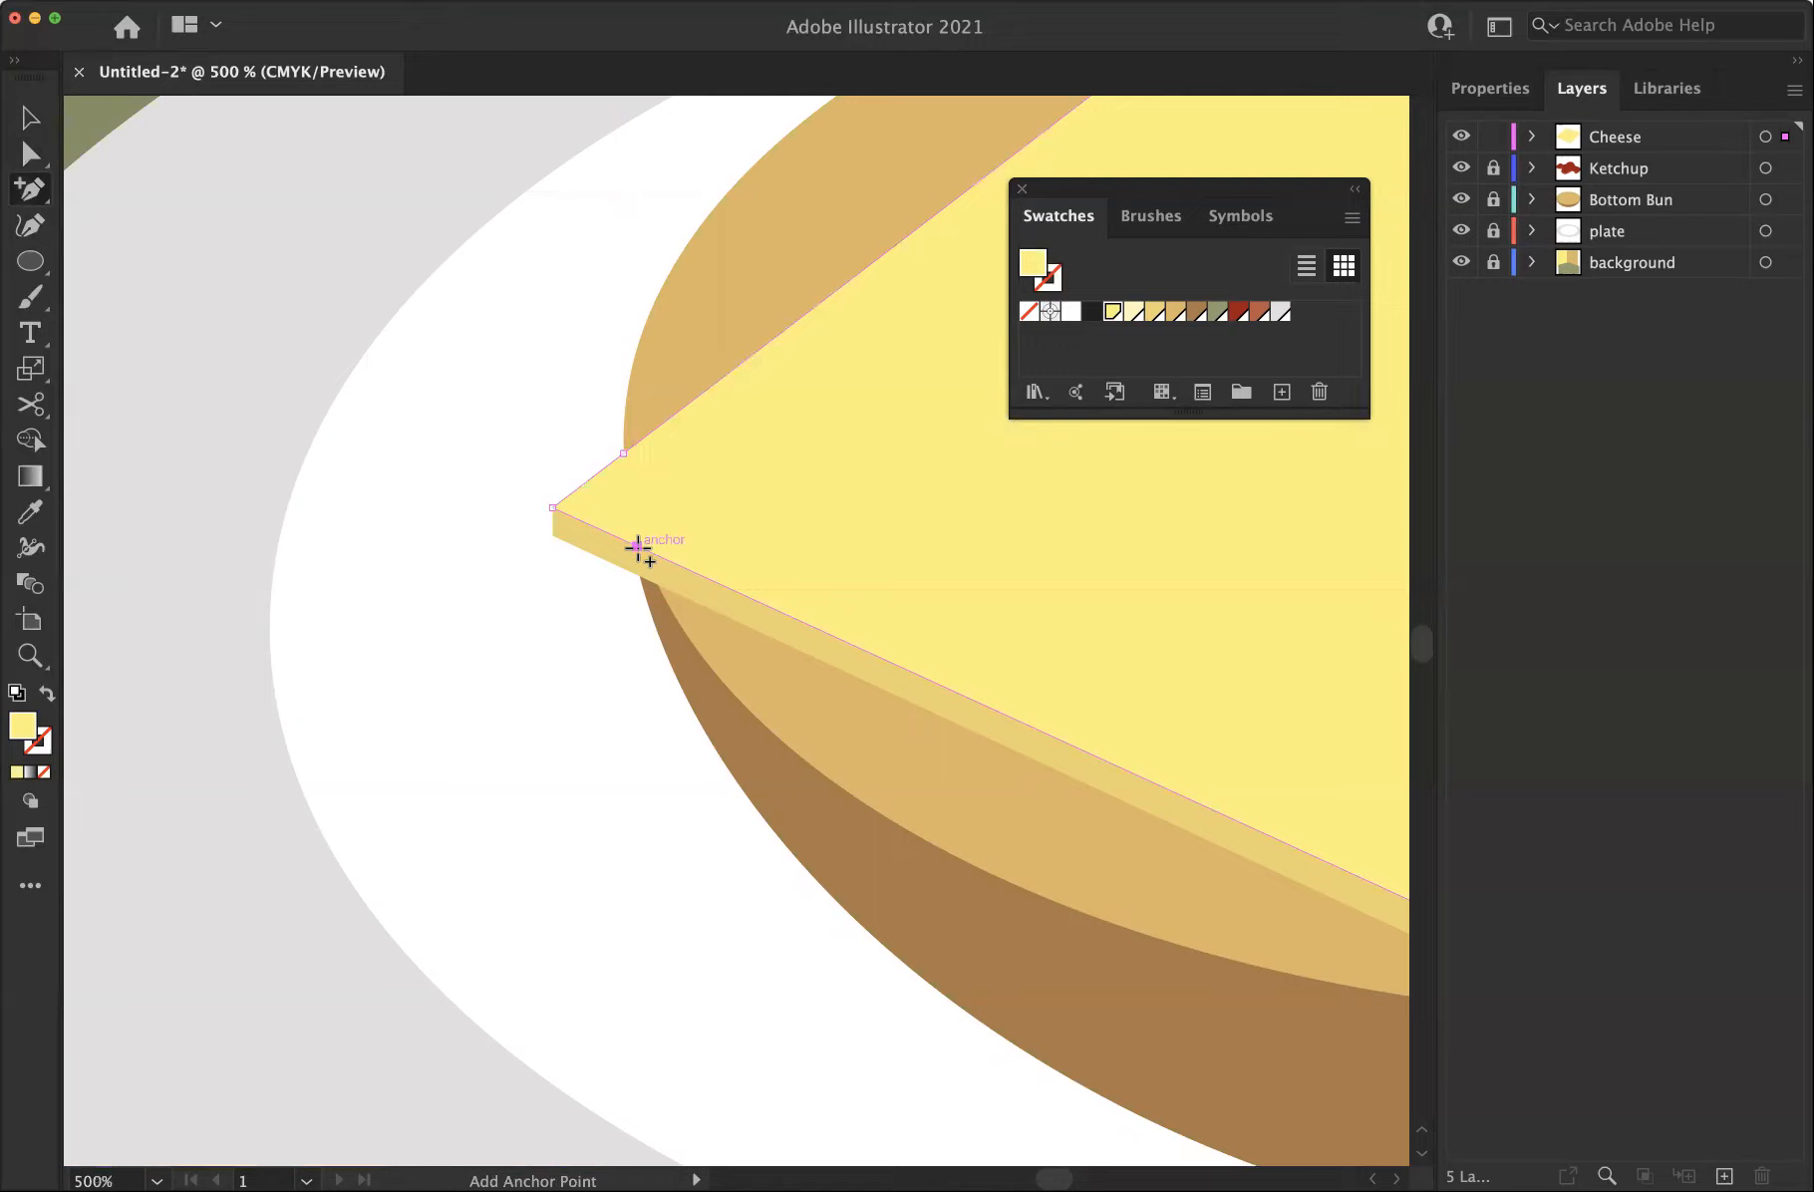
key("a")
left_click(638, 581)
key("plus")
left_click(635, 574)
left_click(636, 545)
Droop the left corner of the cheese top and darker side band, and shift the upper bend point slightly down and left
key("a")
left_click_drag(518, 480, 564, 589)
left_click(625, 455)
left_click_drag(622, 450, 604, 468)
left_click(537, 496)
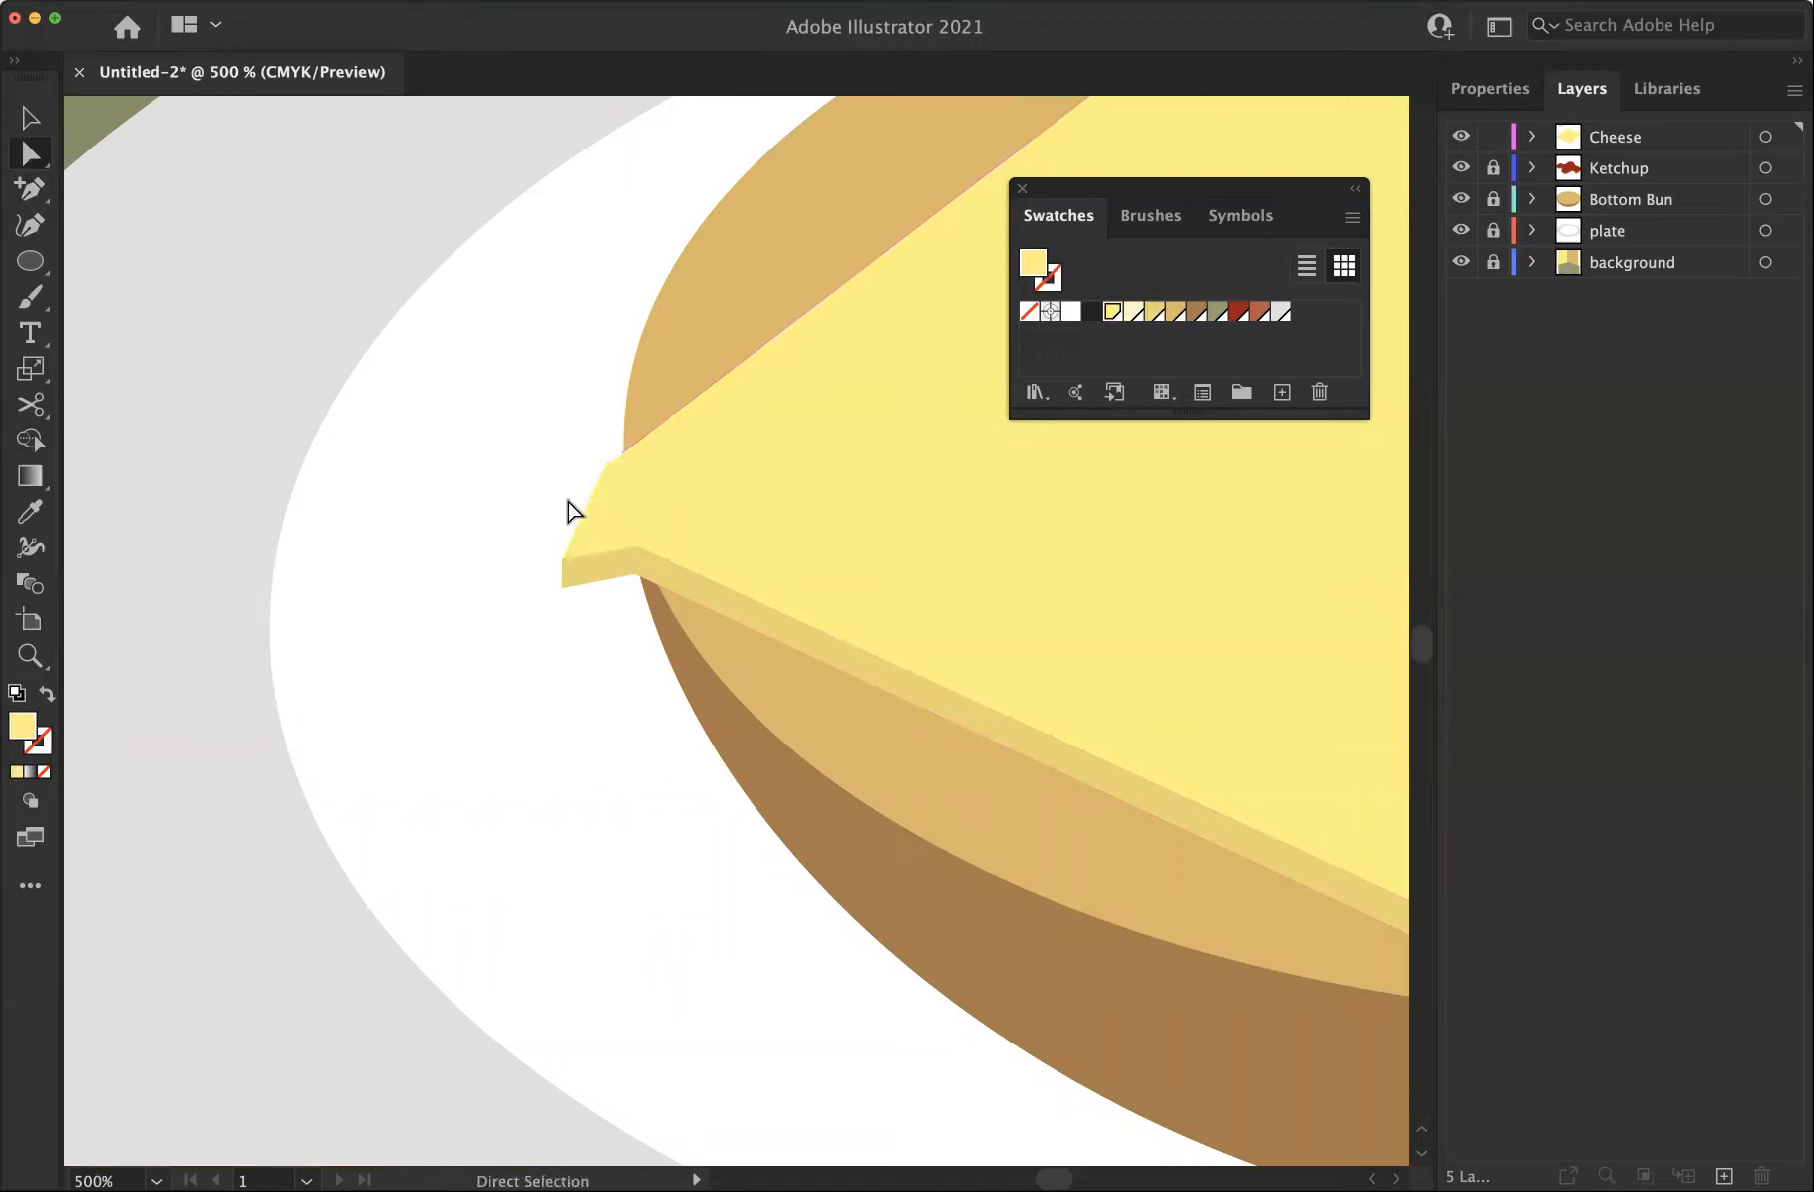
mouse_move(632, 544)
left_mouse_down()
mouse_move(616, 536)
mouse_move(632, 580)
left_mouse_up()
left_click(613, 652)
key("super+0")
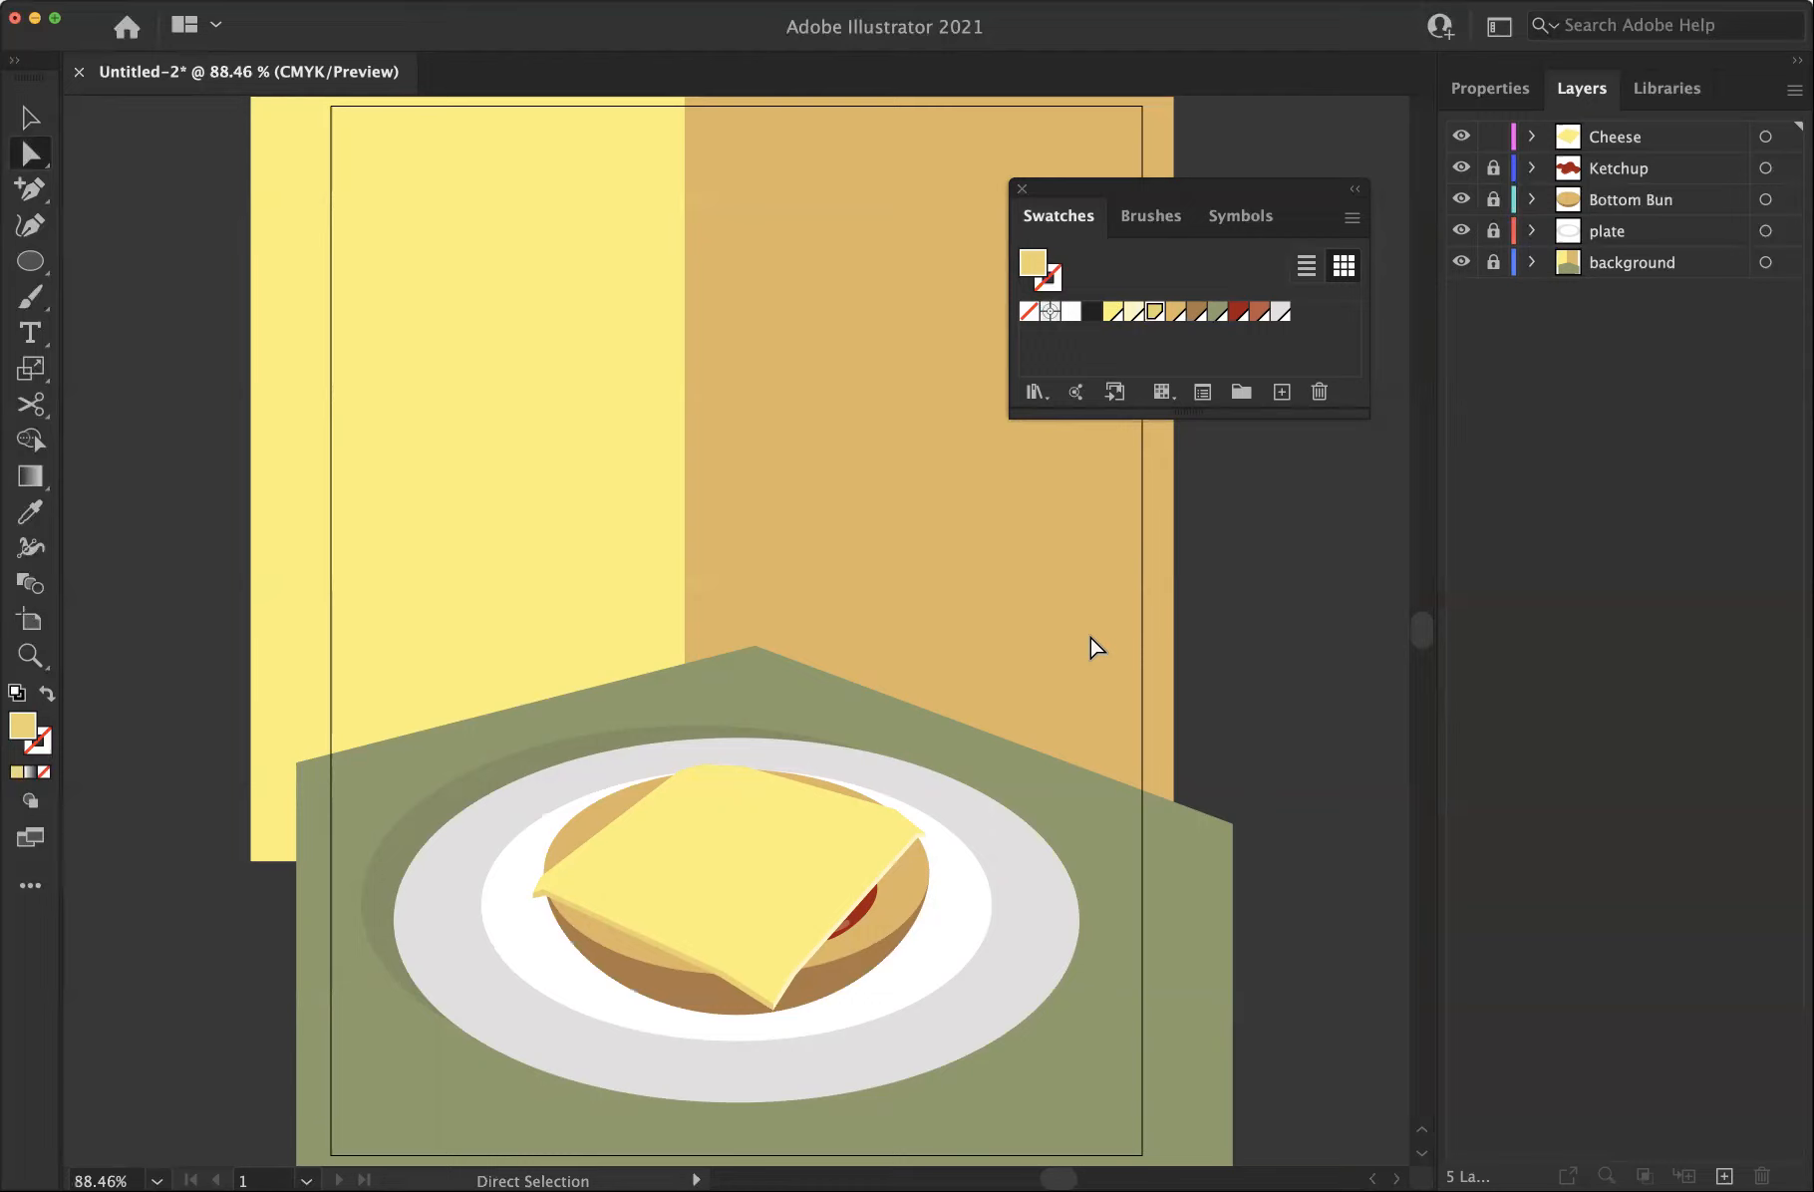
Select the whole cheese slice with its side bands and move it up slightly on the bun
left_click_drag(505, 727, 1017, 1033)
left_click_drag(800, 901, 801, 899)
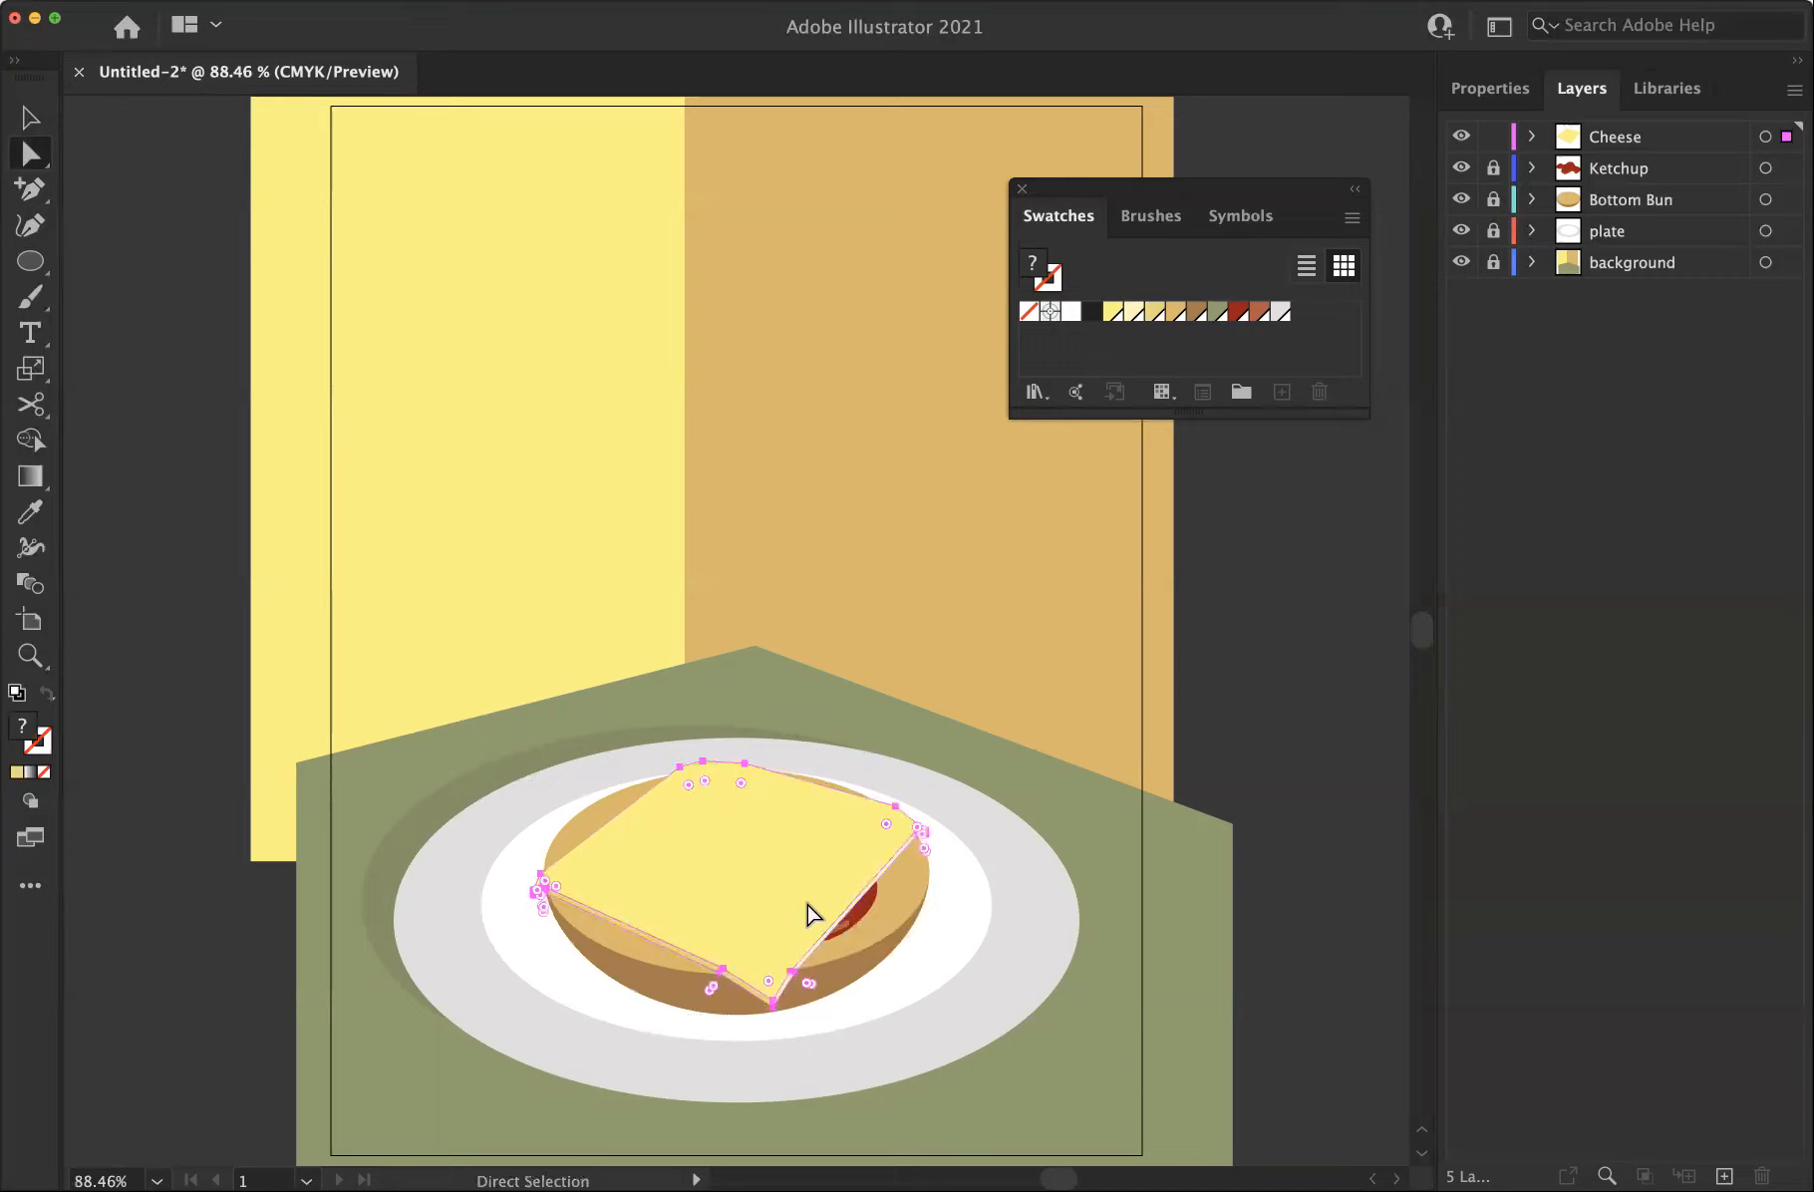
left_click(947, 994)
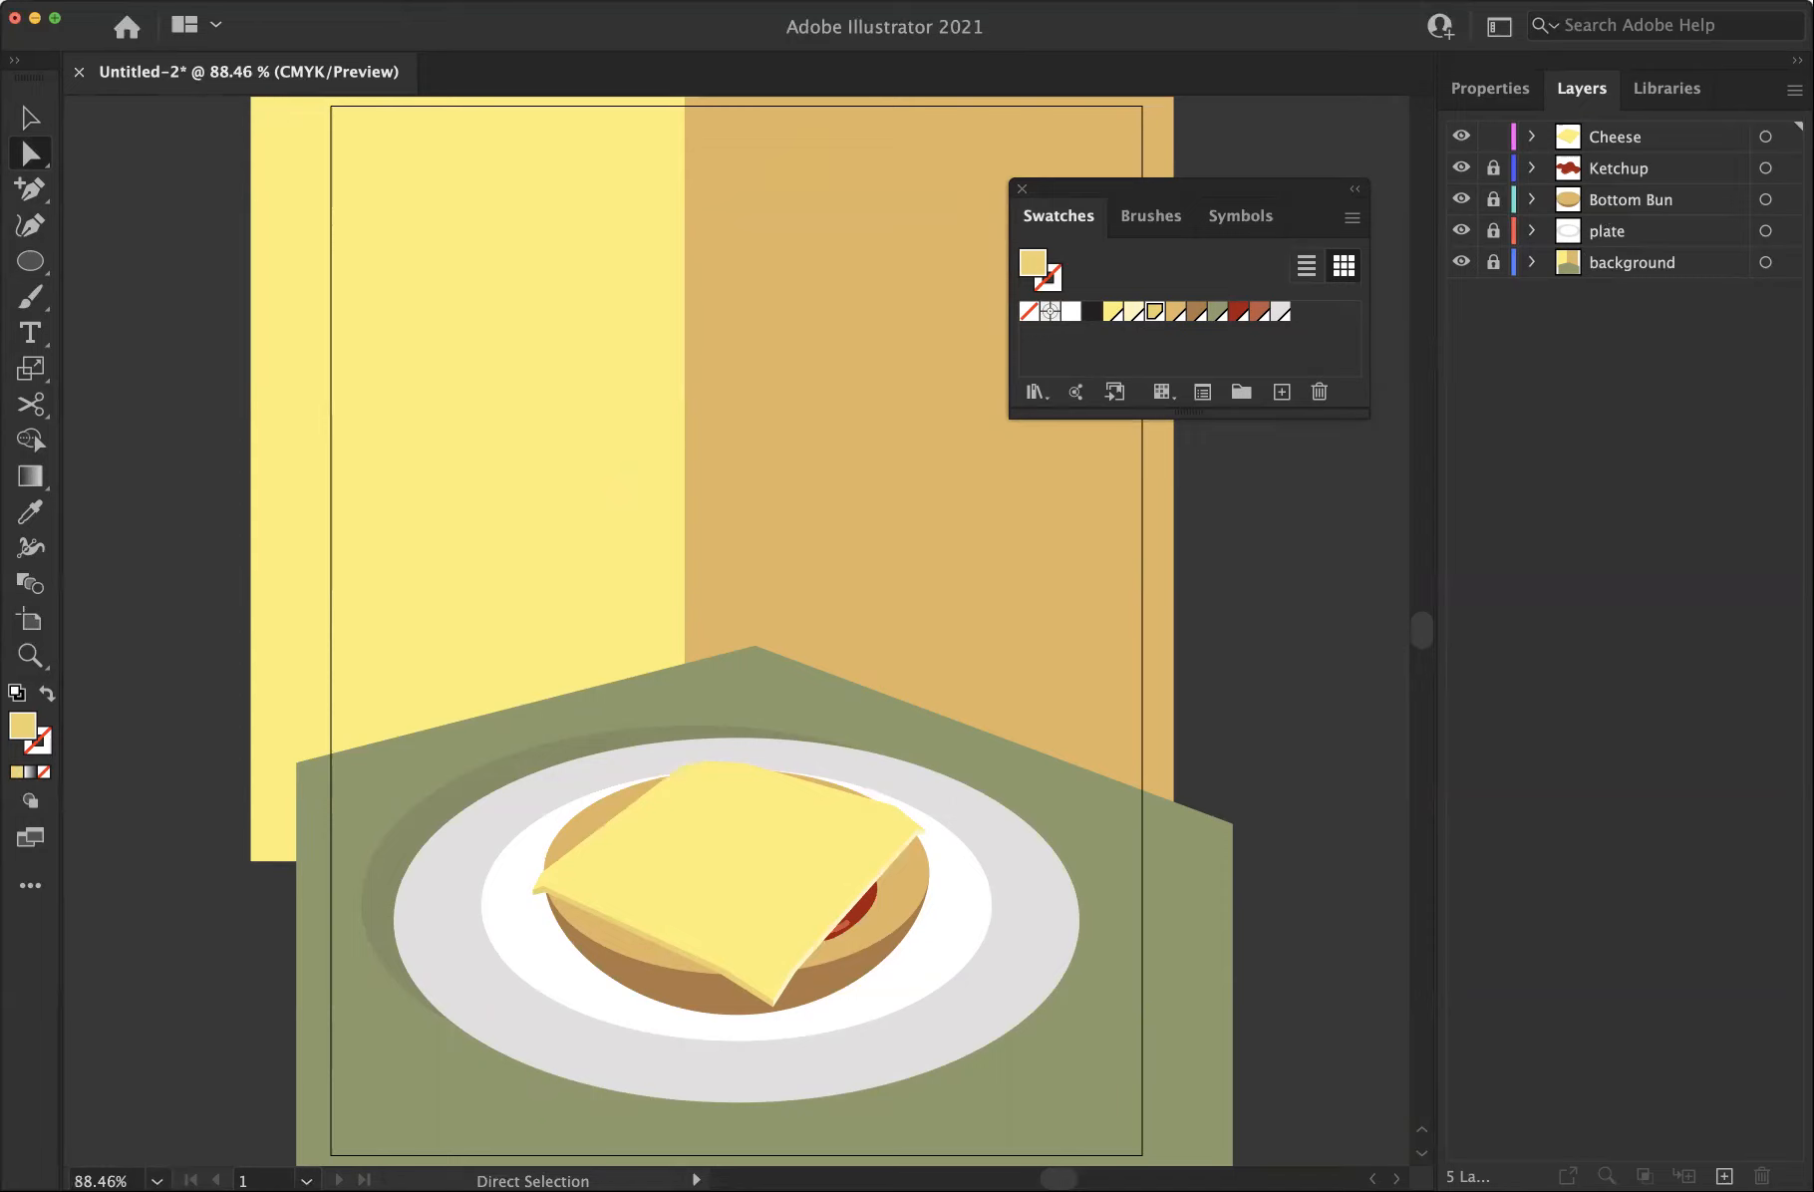
Save the document to Downloads in Adobe Illustrator (ai) format, named hamburger_ plus the author's name, with the Illustrator 2020 version options
left_click(125, 0)
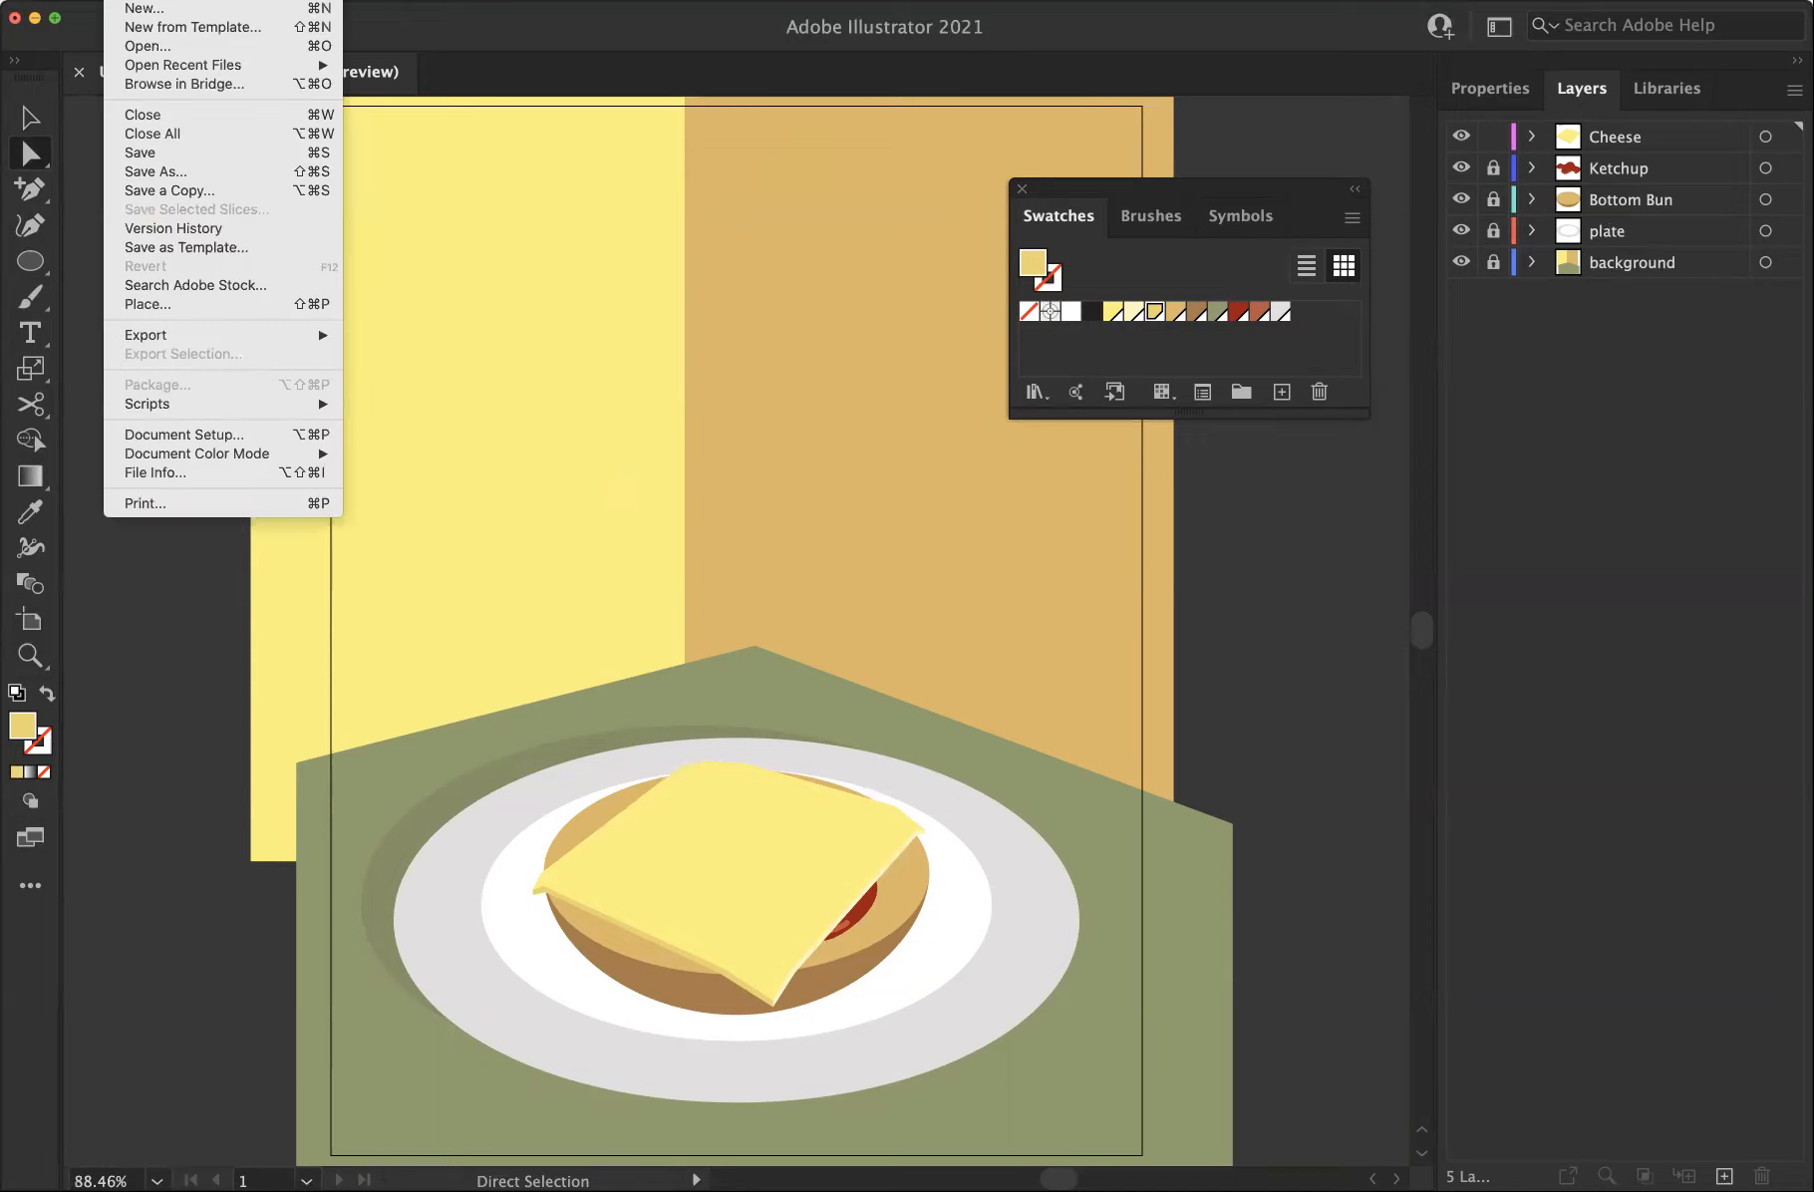
left_click(141, 156)
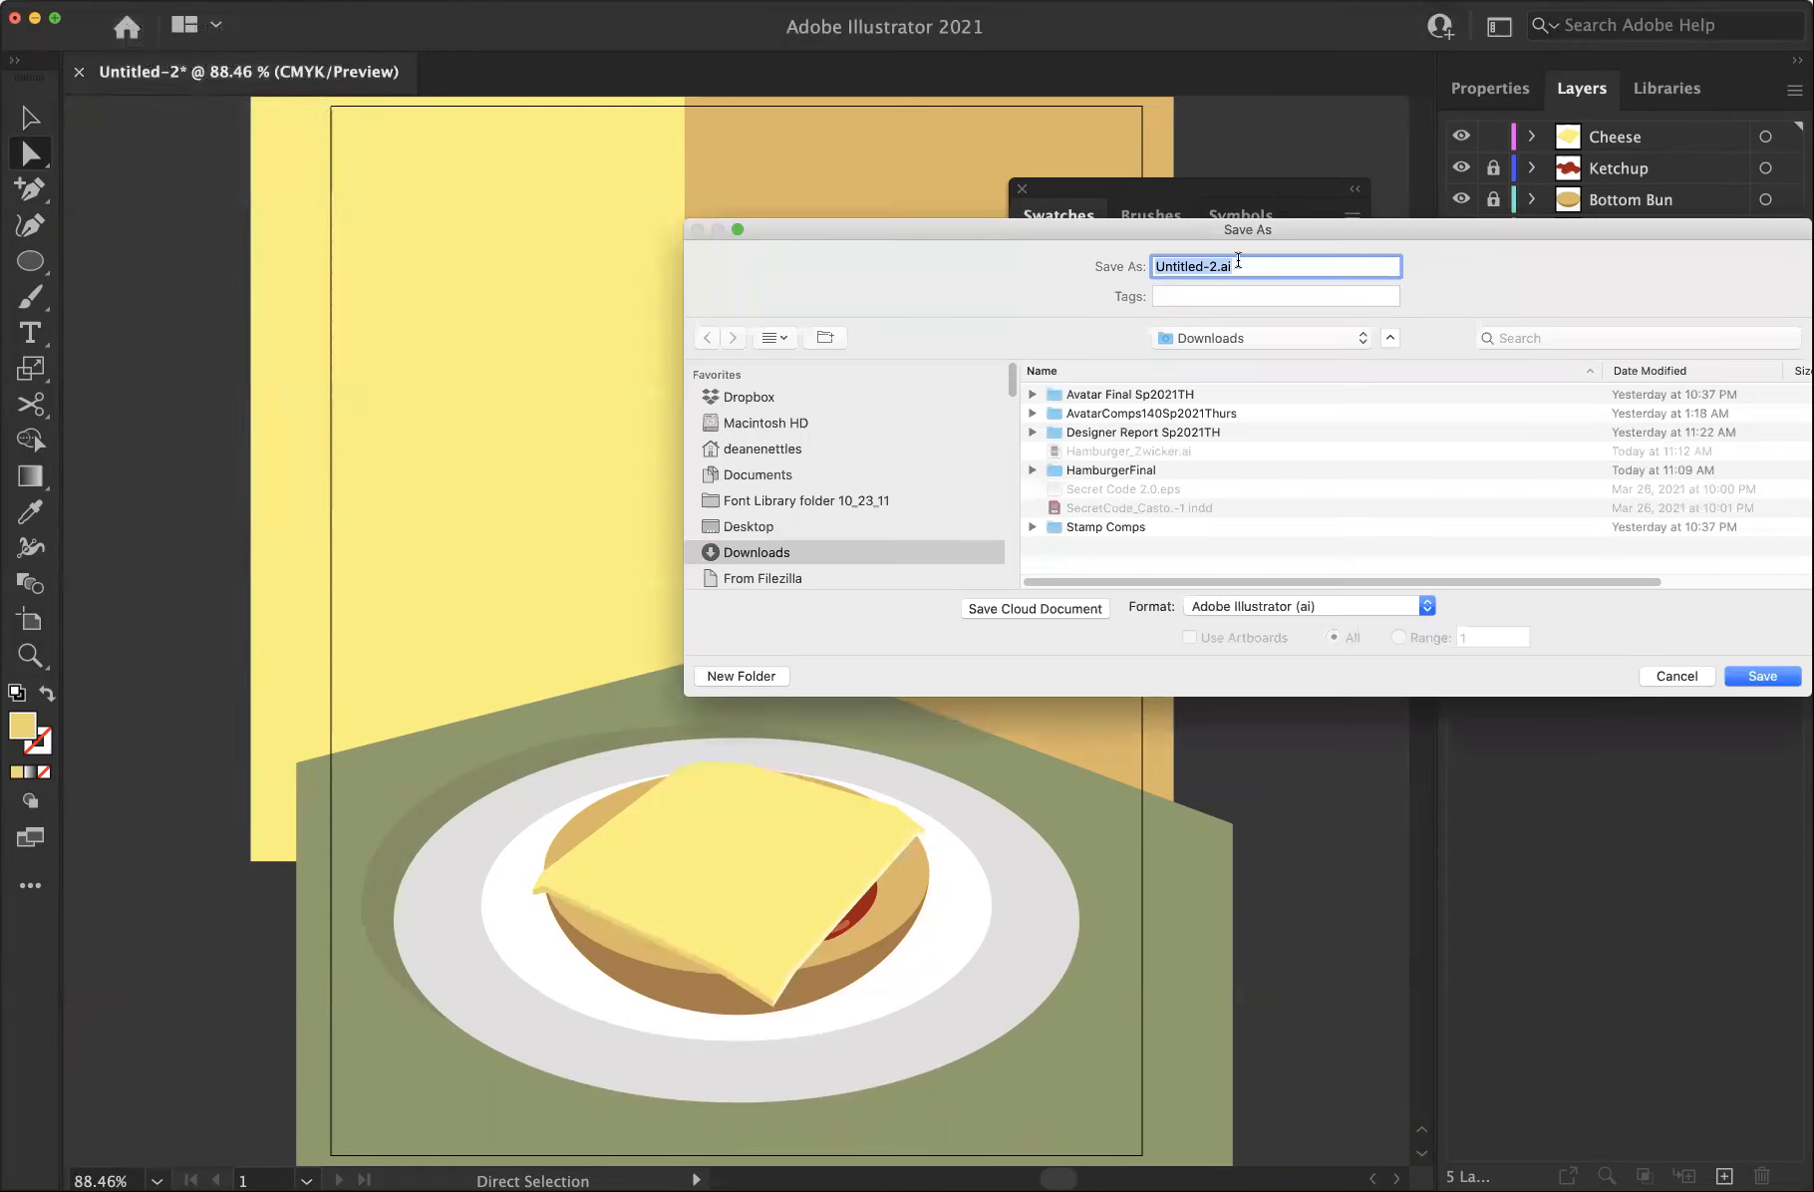
left_click(1222, 271)
left_click_drag(1212, 266, 1141, 274)
type("namburger_ProfNettles")
left_click(1155, 267)
type("h")
left_click(1761, 681)
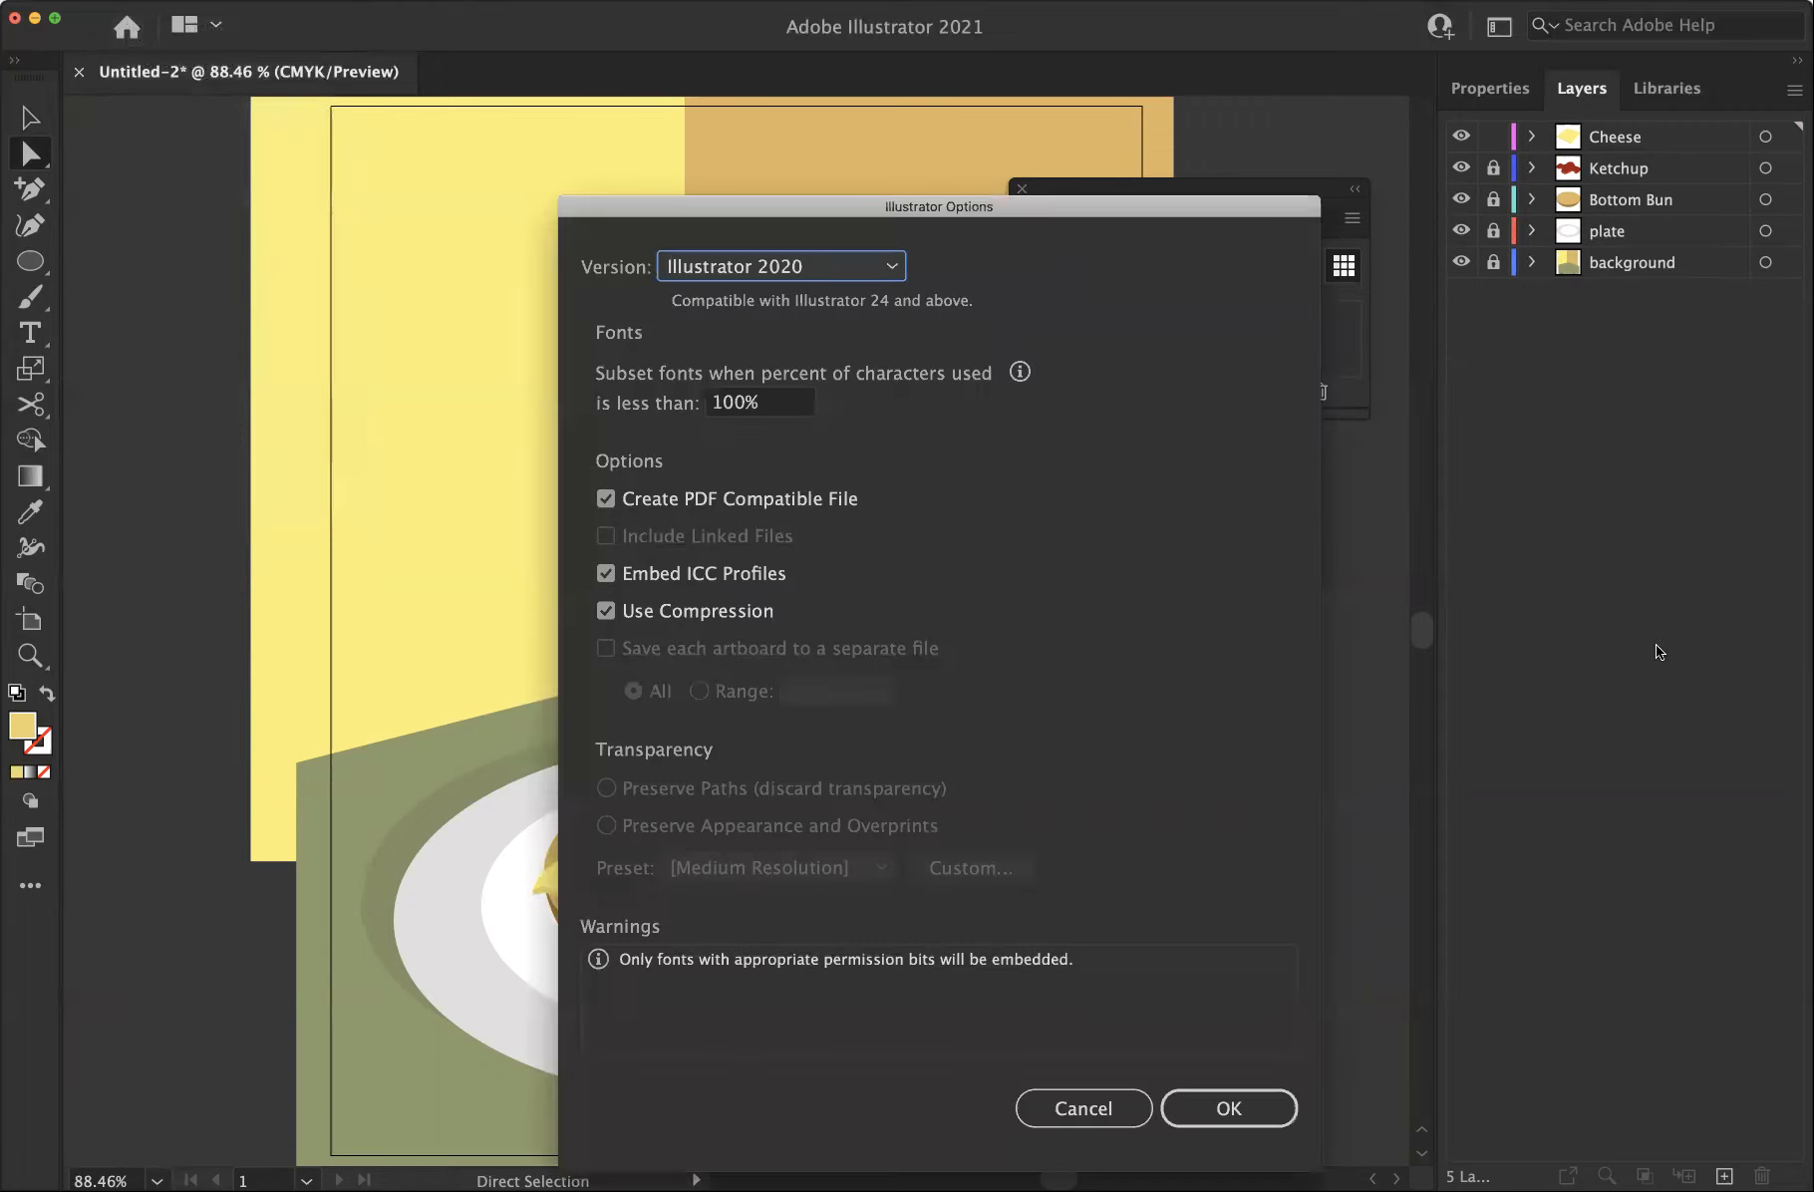
left_click(1242, 1123)
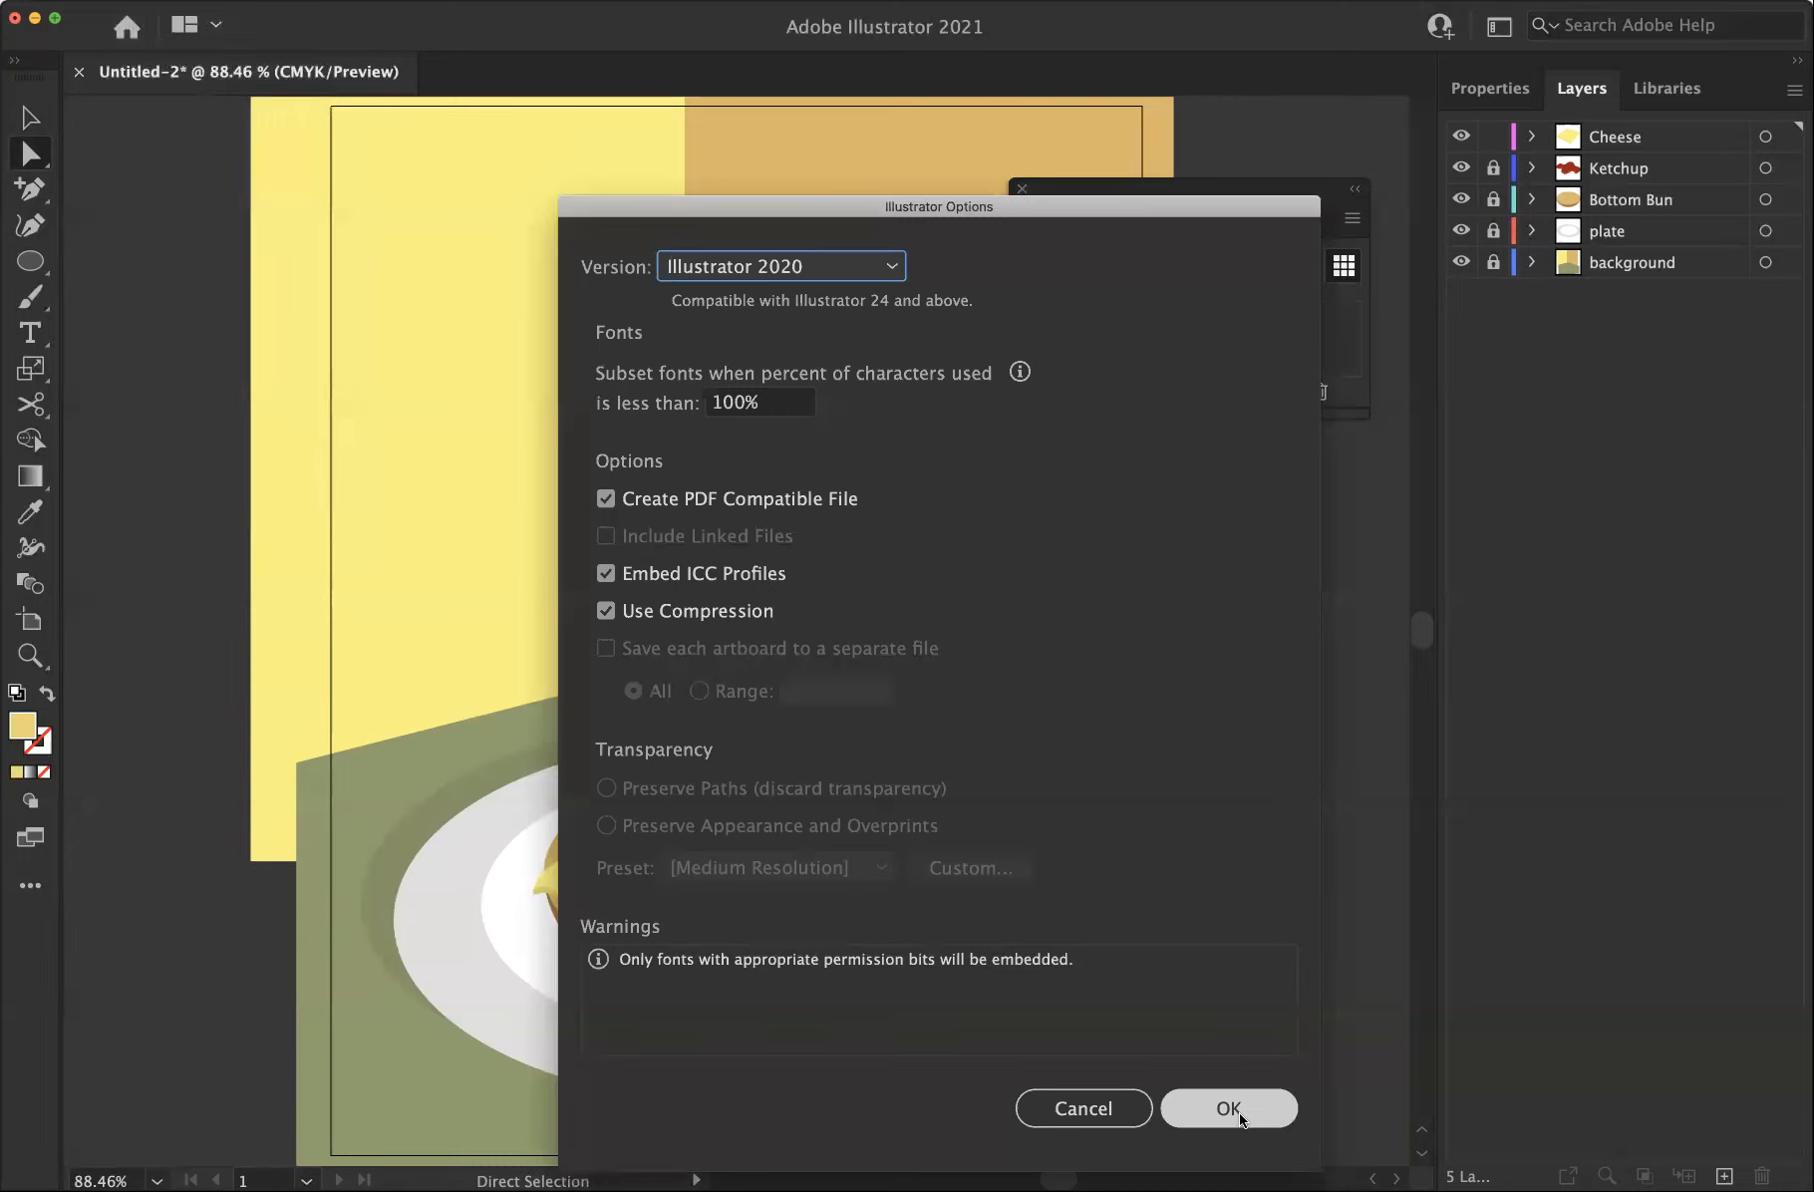